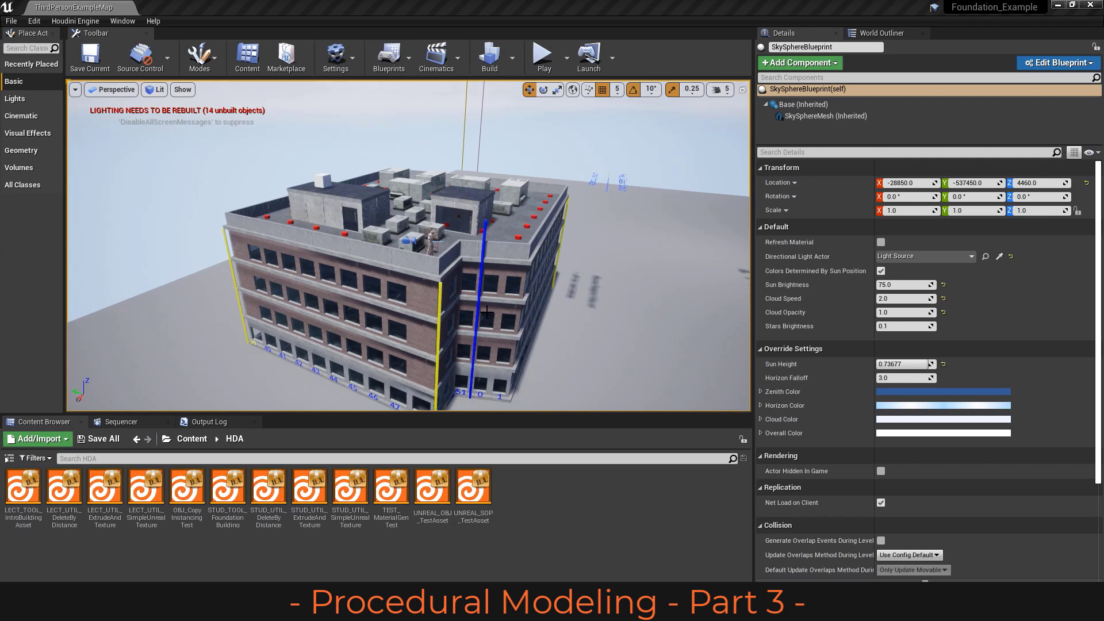
# Fly from the building's exterior to the rooftop stairwell entrance and examine the inside of the staircase shaft
pyautogui.moveTo(344, 230); pyautogui.dragTo(357, 256, button='right')
pyautogui.press('w')
pyautogui.press('q')
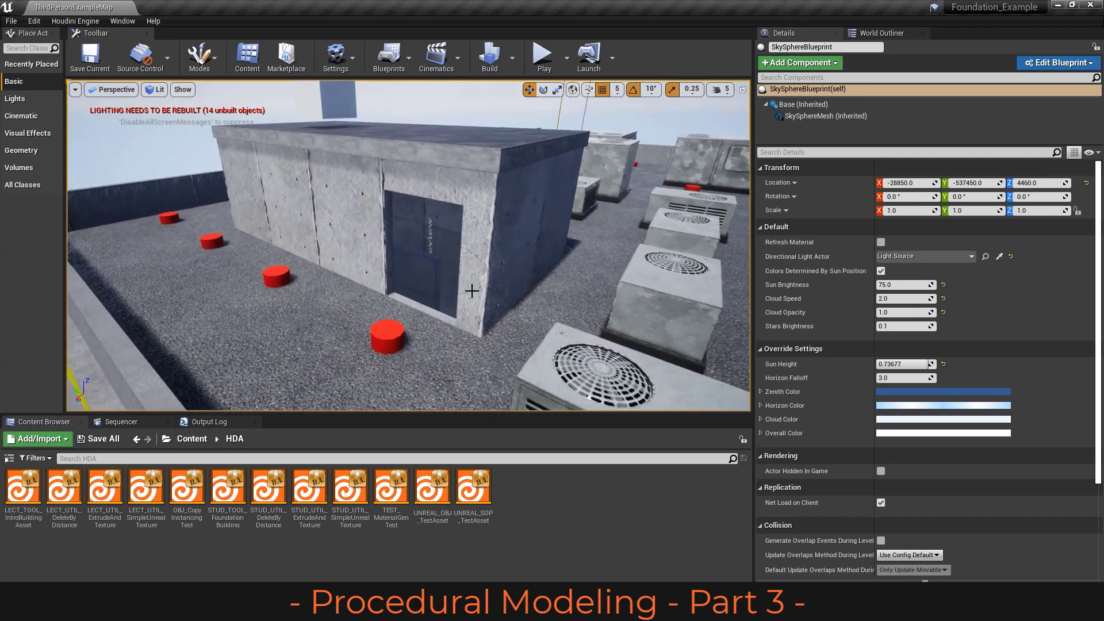
pyautogui.moveTo(471, 291); pyautogui.dragTo(460, 248, button='right')
pyautogui.press('q')
pyautogui.press('w')
pyautogui.press('w')
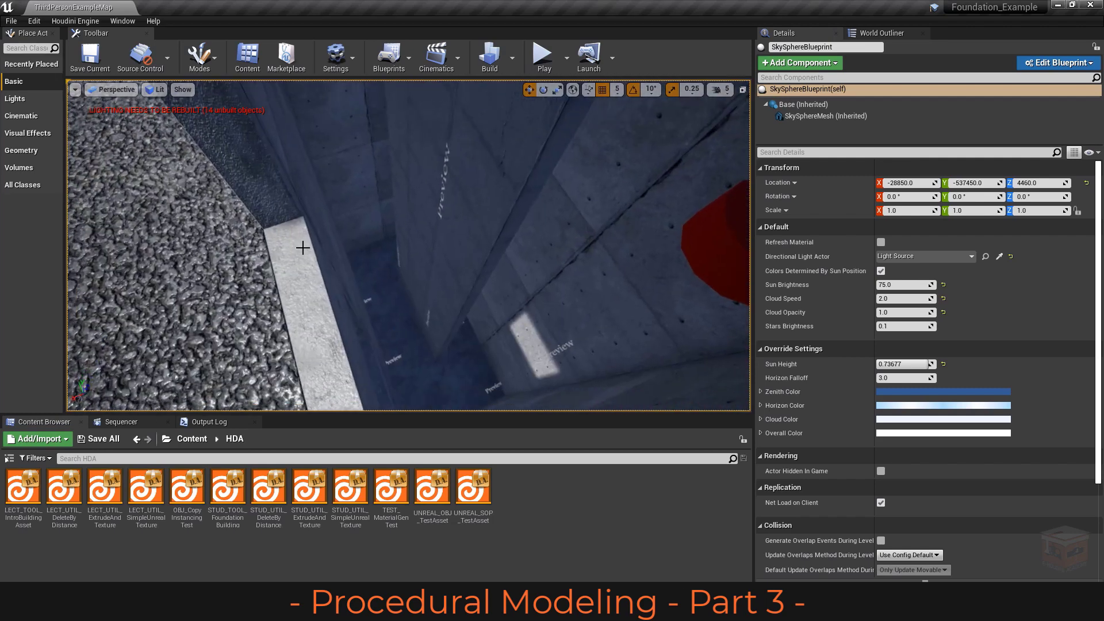
pyautogui.moveTo(508, 331); pyautogui.dragTo(501, 305, button='right')
pyautogui.press('s')
pyautogui.press('s')
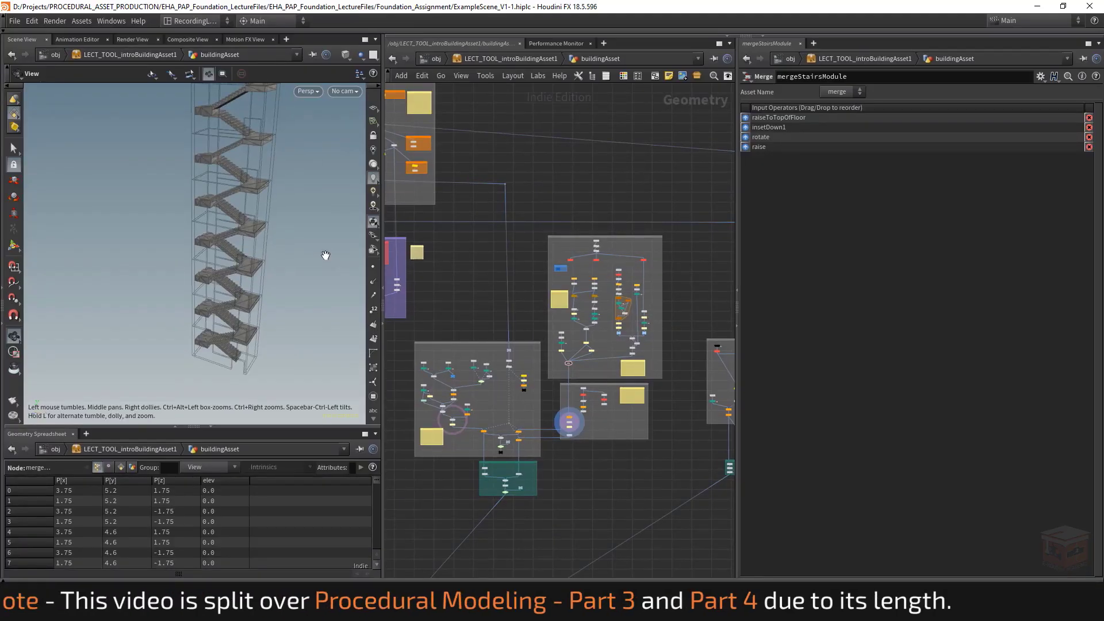
# Collapse the geometry spreadsheet in Houdini and examine the full multi-floor staircase up close
pyautogui.moveTo(224, 324); pyautogui.dragTo(239, 153)
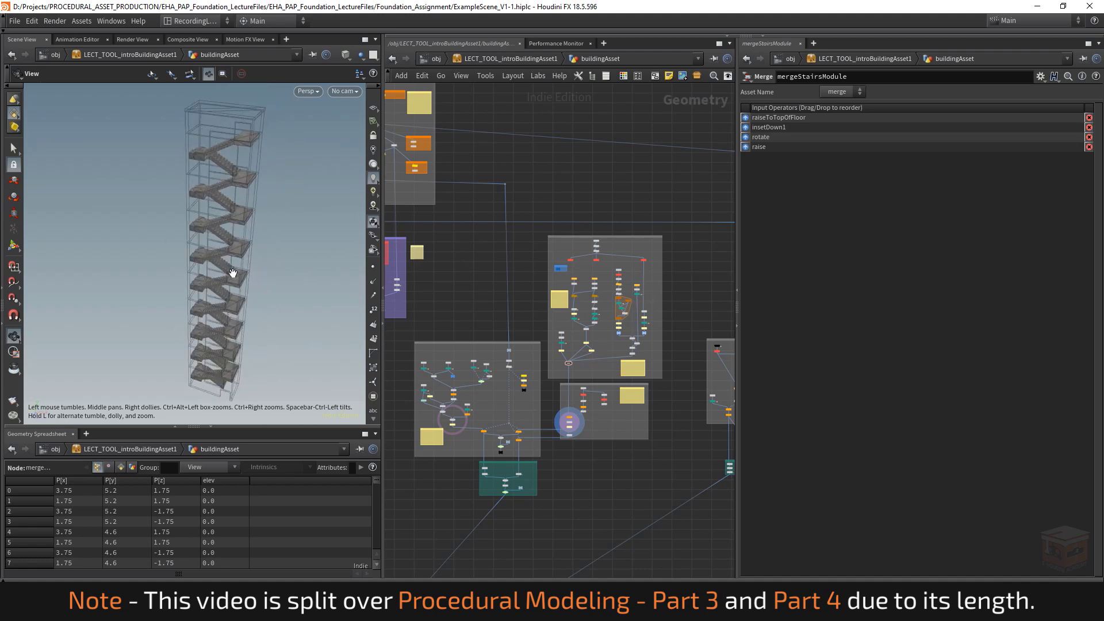
pyautogui.click(211, 426)
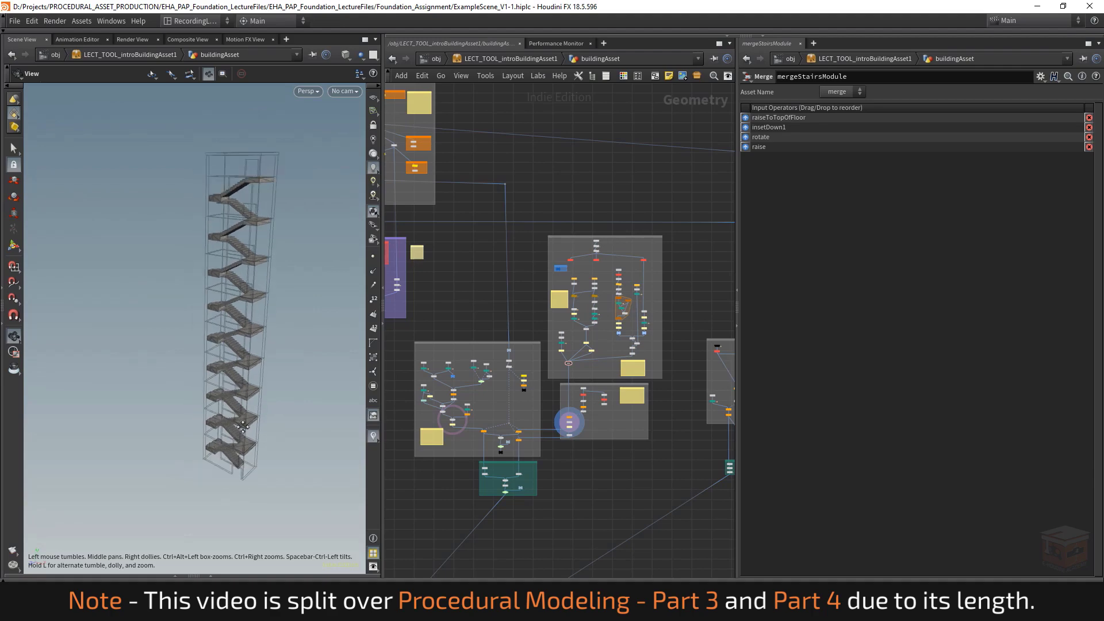
pyautogui.scroll(8, 242, 427)
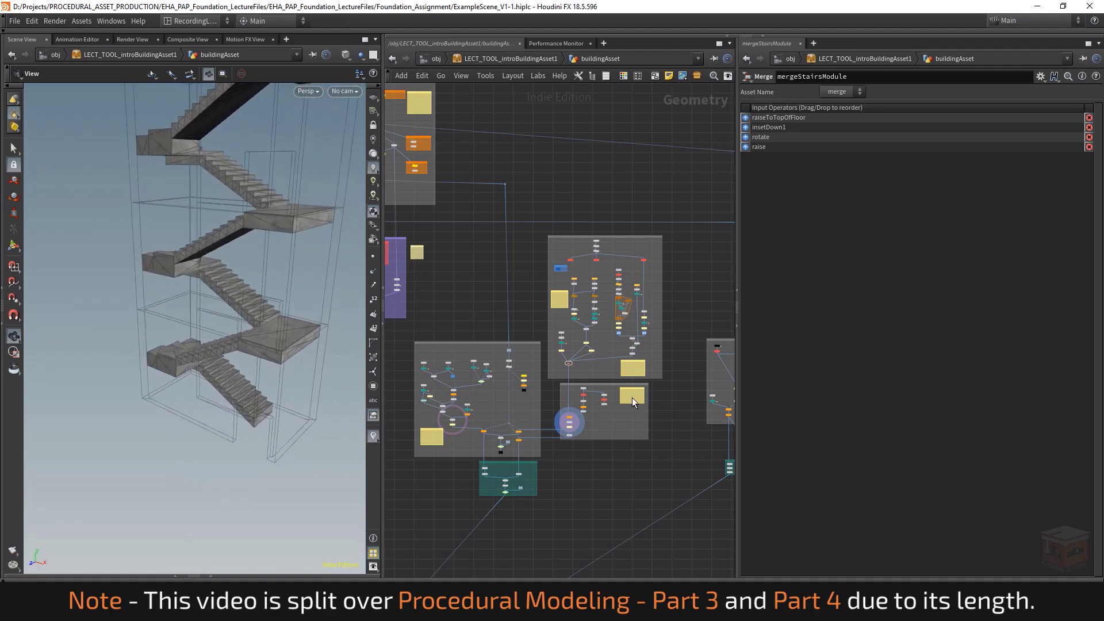
# Display the output of the mergeStairsModule node and examine the single-floor staircase from several angles
pyautogui.scroll(10, 593, 377)
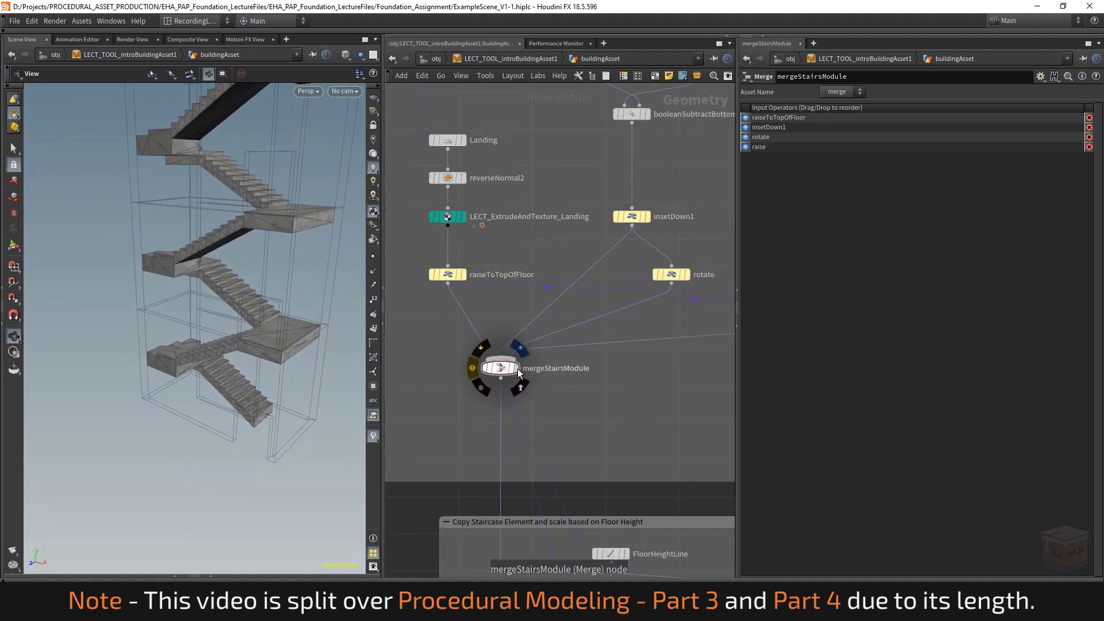
pyautogui.click(515, 368)
pyautogui.moveTo(180, 323); pyautogui.dragTo(192, 402)
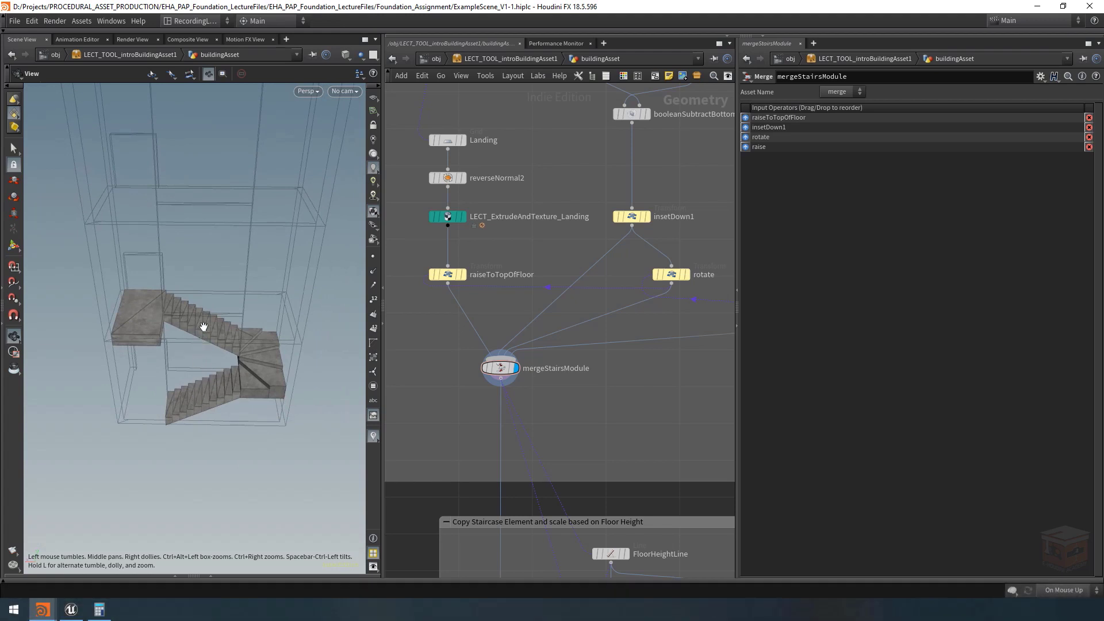
pyautogui.moveTo(203, 326); pyautogui.dragTo(295, 376)
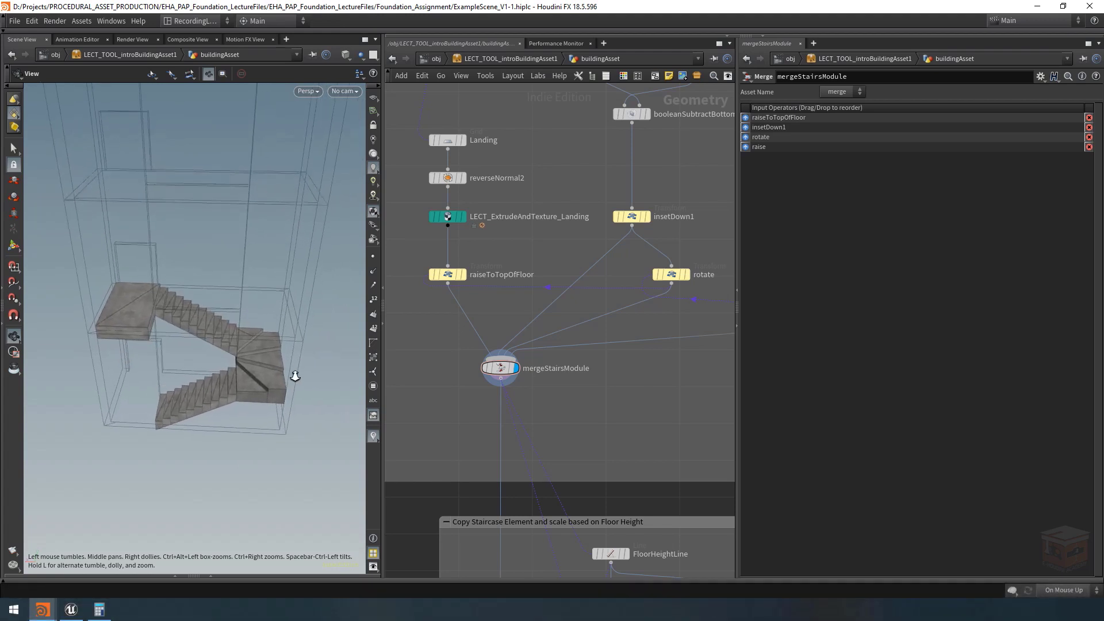
pyautogui.moveTo(296, 376); pyautogui.dragTo(252, 360, button='right')
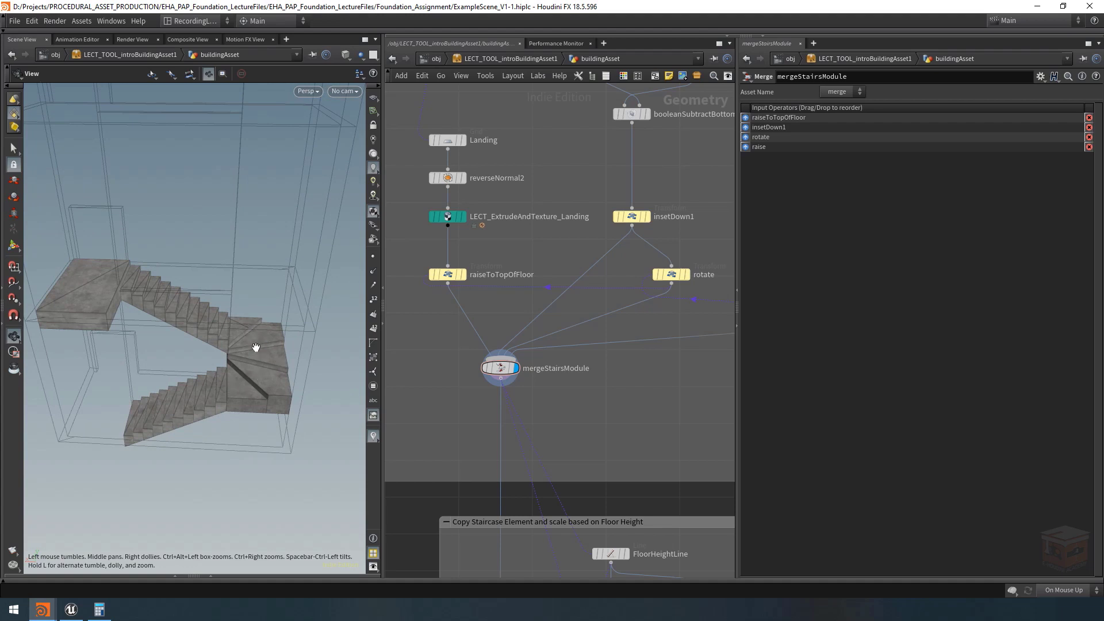
pyautogui.moveTo(256, 347); pyautogui.dragTo(240, 306)
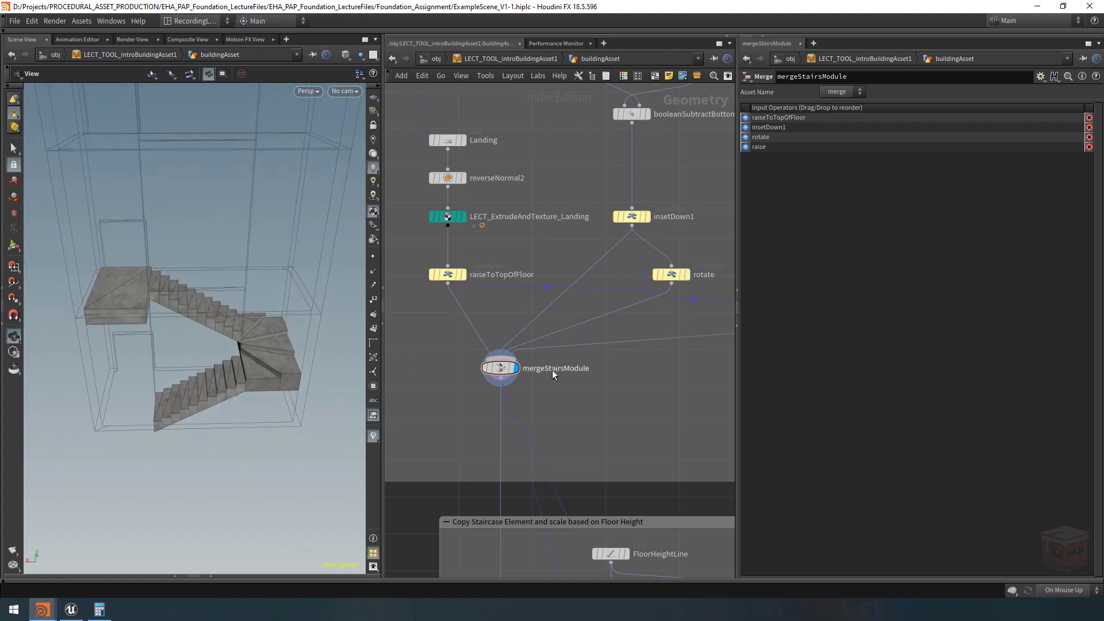
# Display the raiseToTopOfFloor node's output to examine the landing piece on its own
pyautogui.scroll(-2, 556, 383)
pyautogui.moveTo(562, 263); pyautogui.dragTo(453, 313, button='middle')
pyautogui.moveTo(540, 442); pyautogui.dragTo(626, 447, button='middle')
pyautogui.scroll(1, 473, 325)
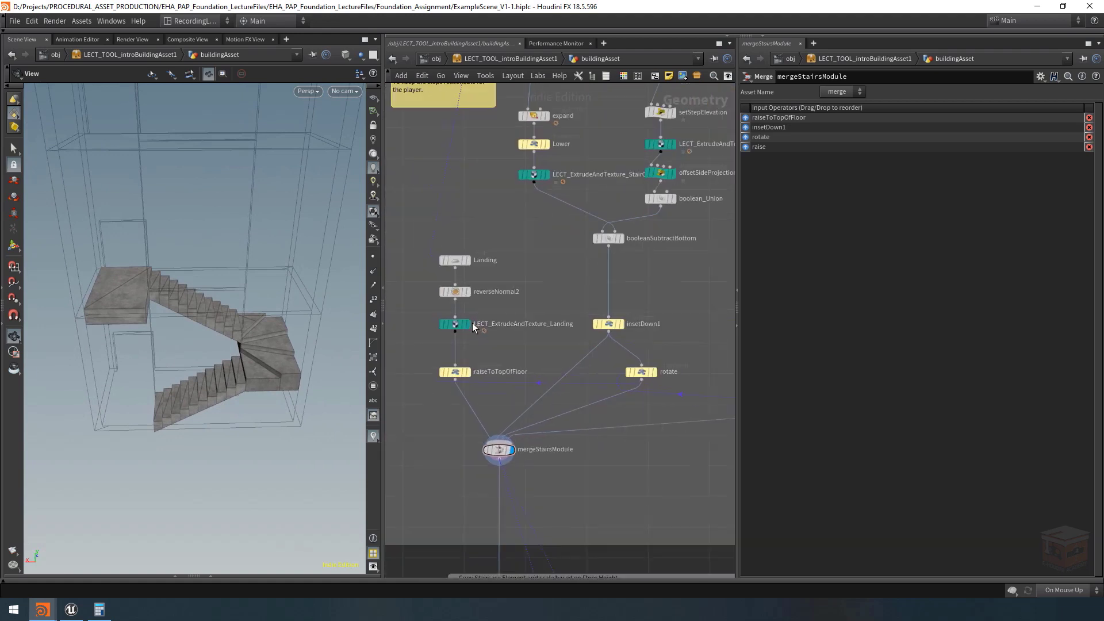
pyautogui.click(467, 382)
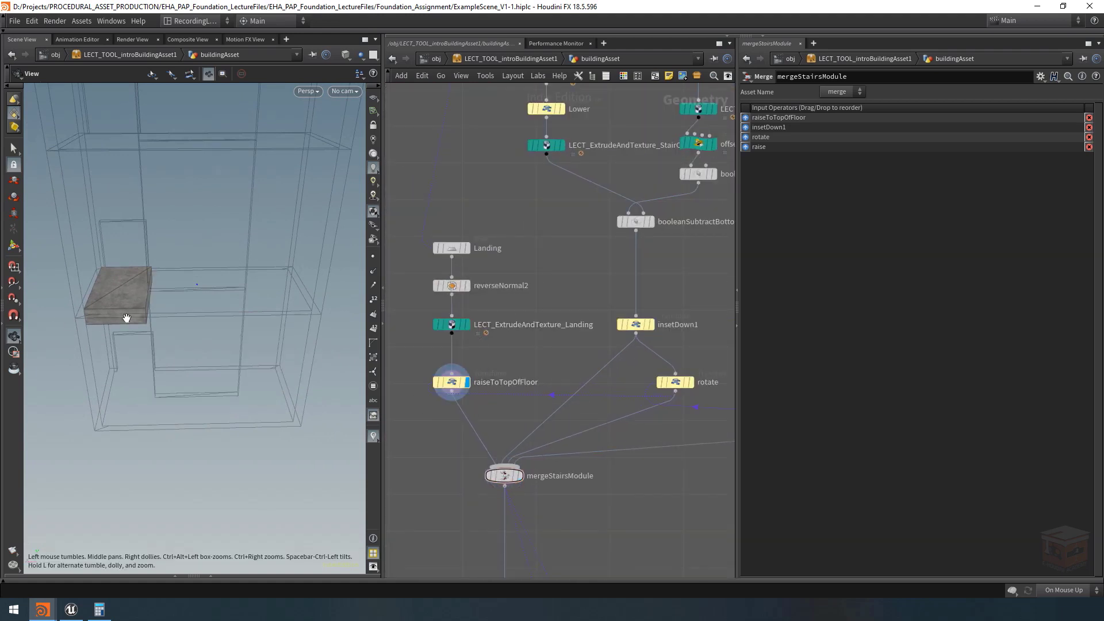
pyautogui.moveTo(127, 317); pyautogui.dragTo(115, 299)
# Display the insetDown1 output and the rotate output in turn to compare the lower and upper stair flights
pyautogui.moveTo(649, 258); pyautogui.dragTo(547, 302, button='middle')
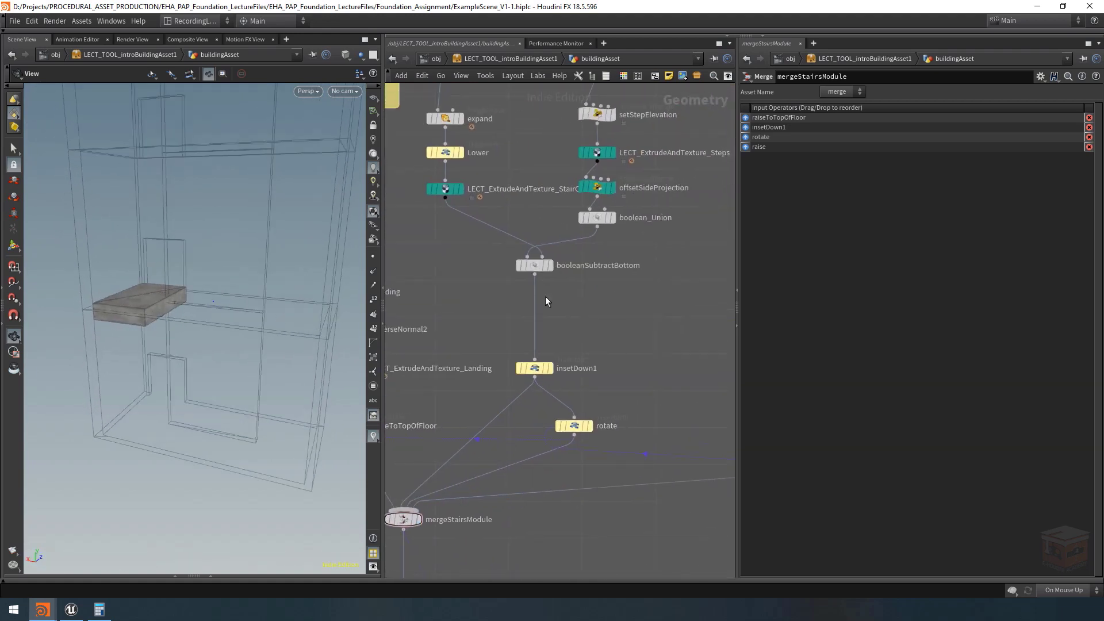
pyautogui.click(552, 369)
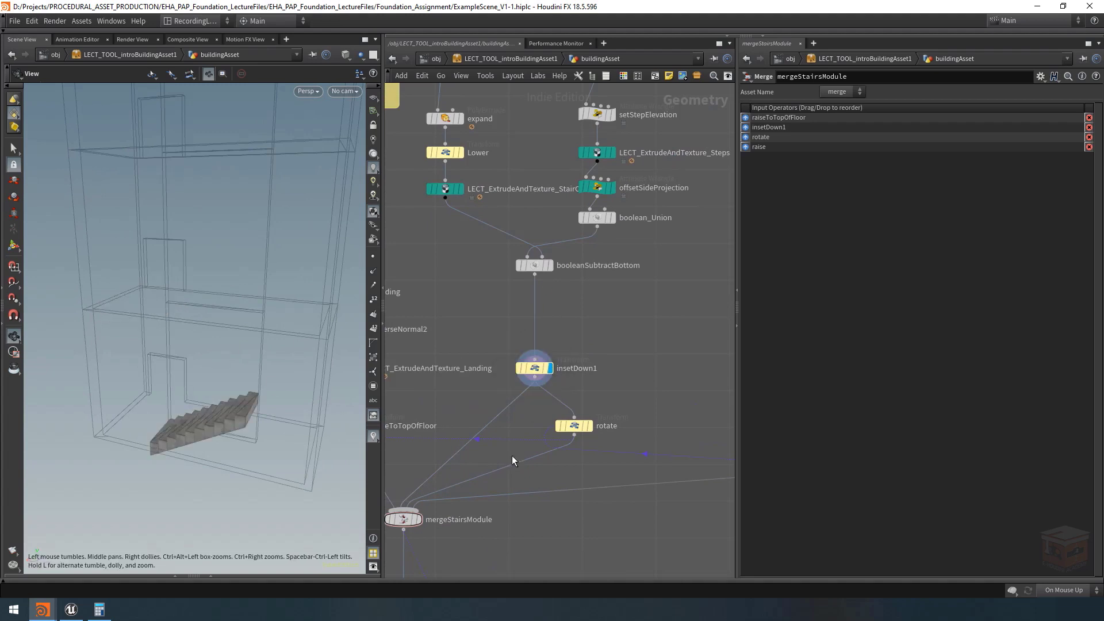
pyautogui.click(590, 426)
pyautogui.moveTo(179, 379); pyautogui.dragTo(199, 377)
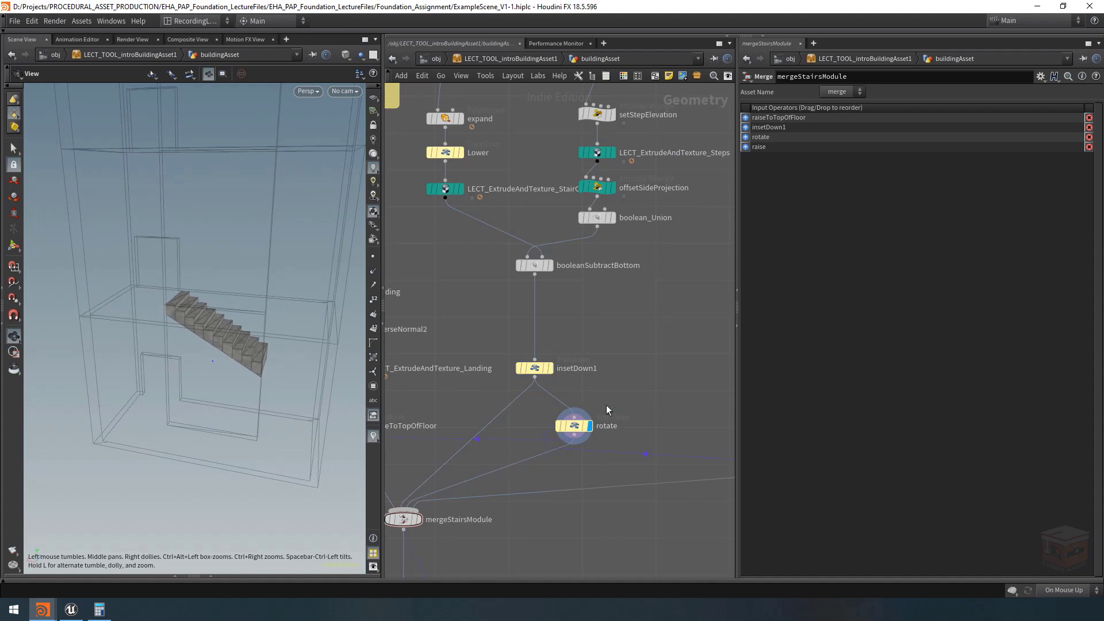
# Display the output of the raise node to examine the turning section between the two flights
pyautogui.scroll(-4, 603, 402)
pyautogui.moveTo(633, 382); pyautogui.dragTo(508, 361, button='middle')
pyautogui.scroll(4, 611, 392)
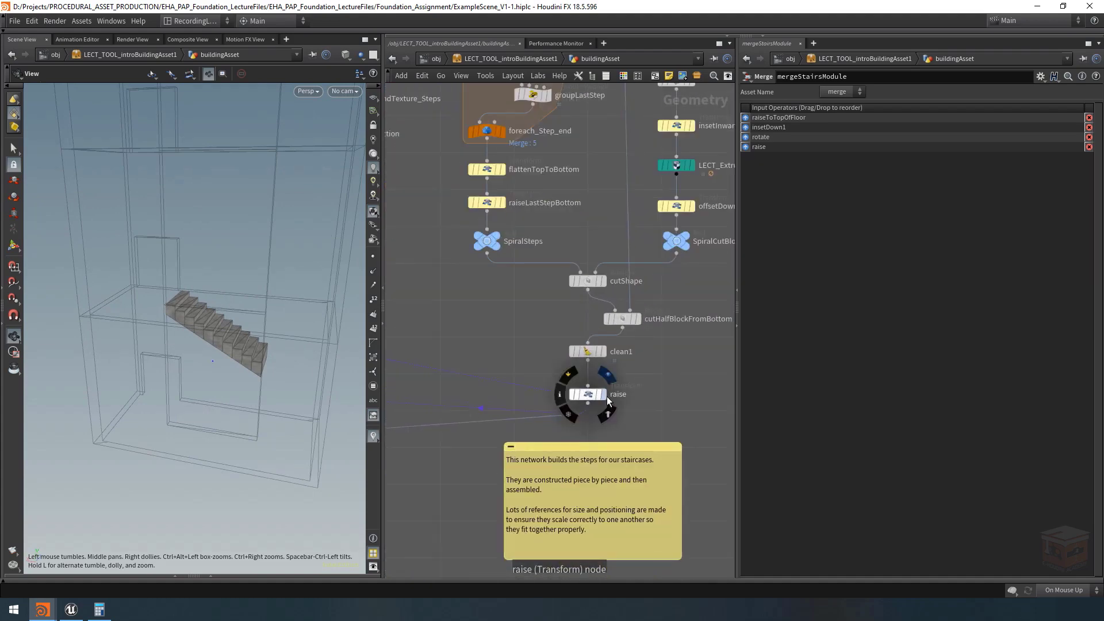
pyautogui.click(605, 395)
# Display the mergeStairsModule output again and examine how the upper landing lines up with the floor
pyautogui.scroll(-5, 581, 344)
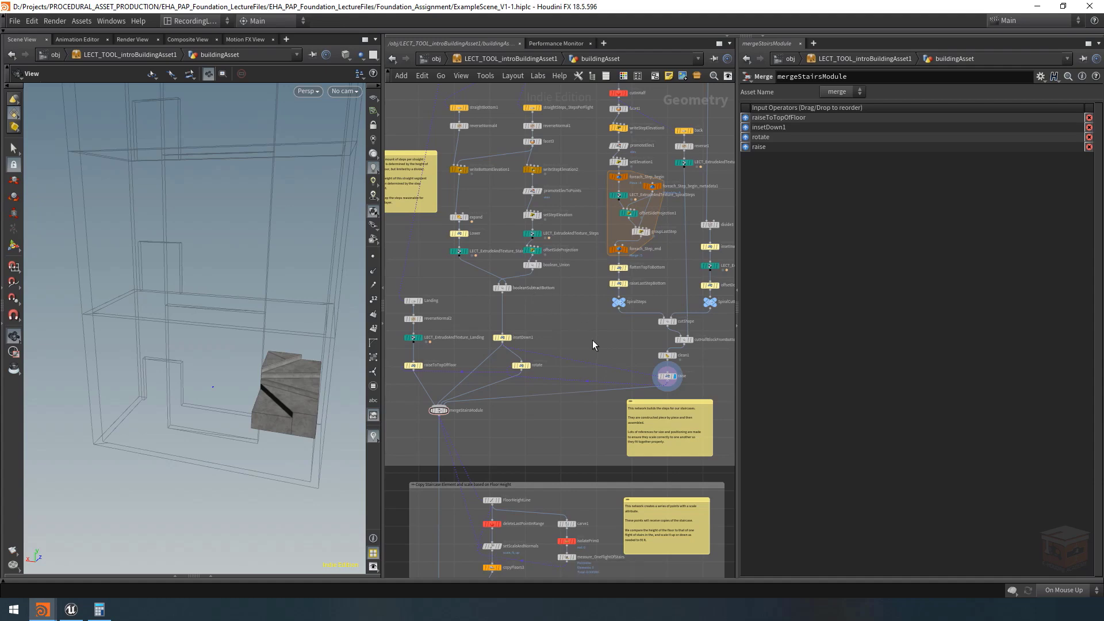
pyautogui.scroll(4, 448, 416)
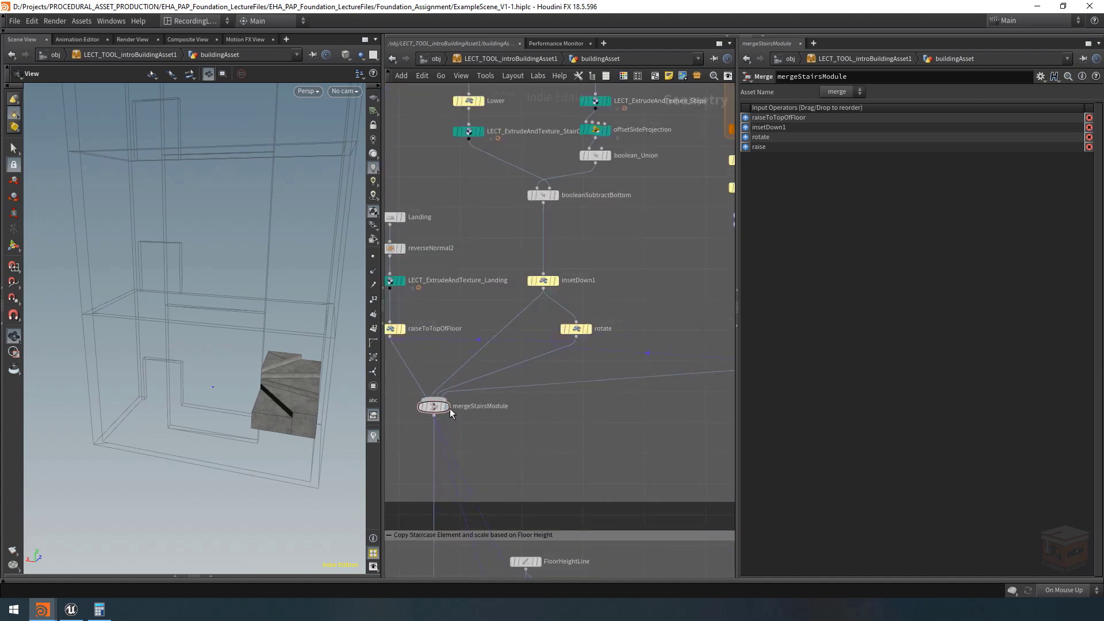
pyautogui.click(447, 407)
pyautogui.moveTo(143, 273); pyautogui.dragTo(98, 291)
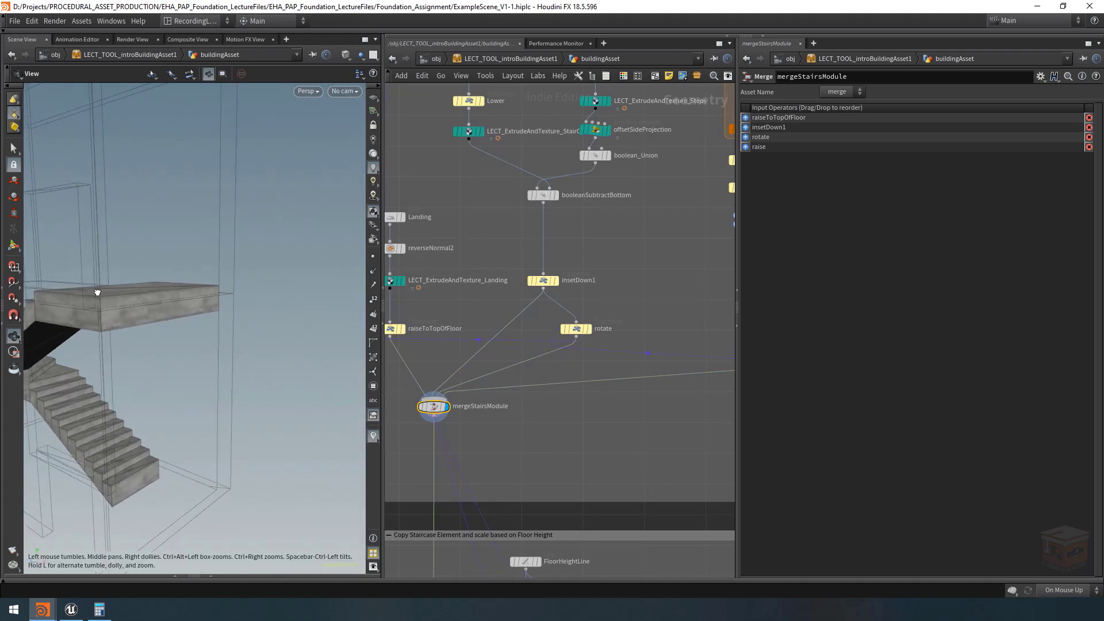
pyautogui.moveTo(98, 291); pyautogui.dragTo(223, 301, button='middle')
pyautogui.scroll(4, 220, 301)
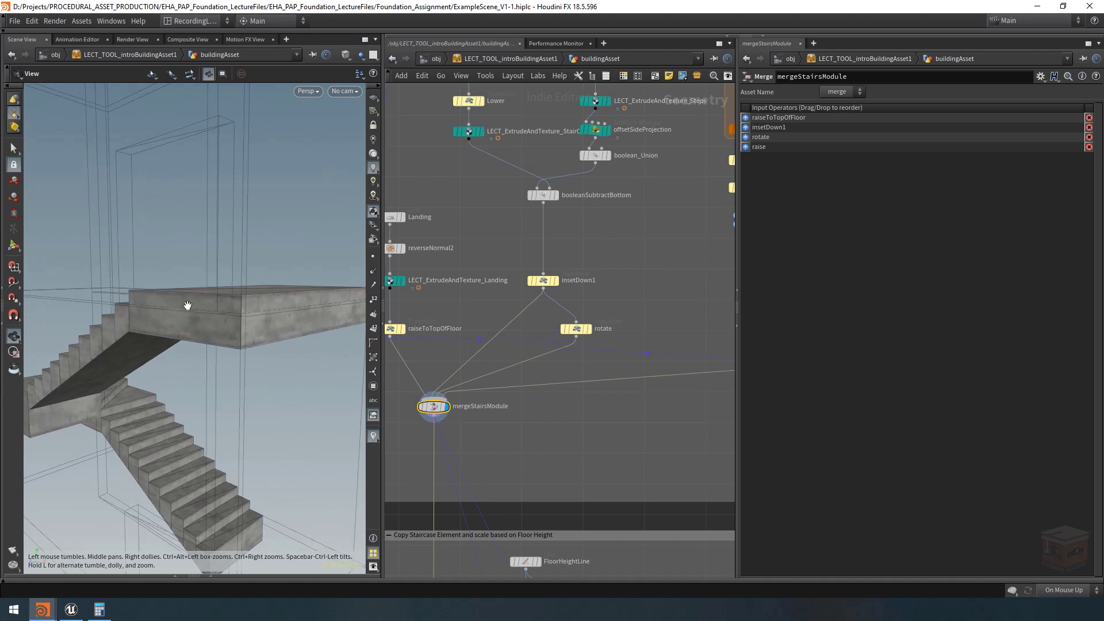
pyautogui.moveTo(188, 305)
pyautogui.mouseDown()
pyautogui.moveTo(236, 309)
pyautogui.moveTo(204, 306)
pyautogui.moveTo(216, 308)
pyautogui.mouseUp()
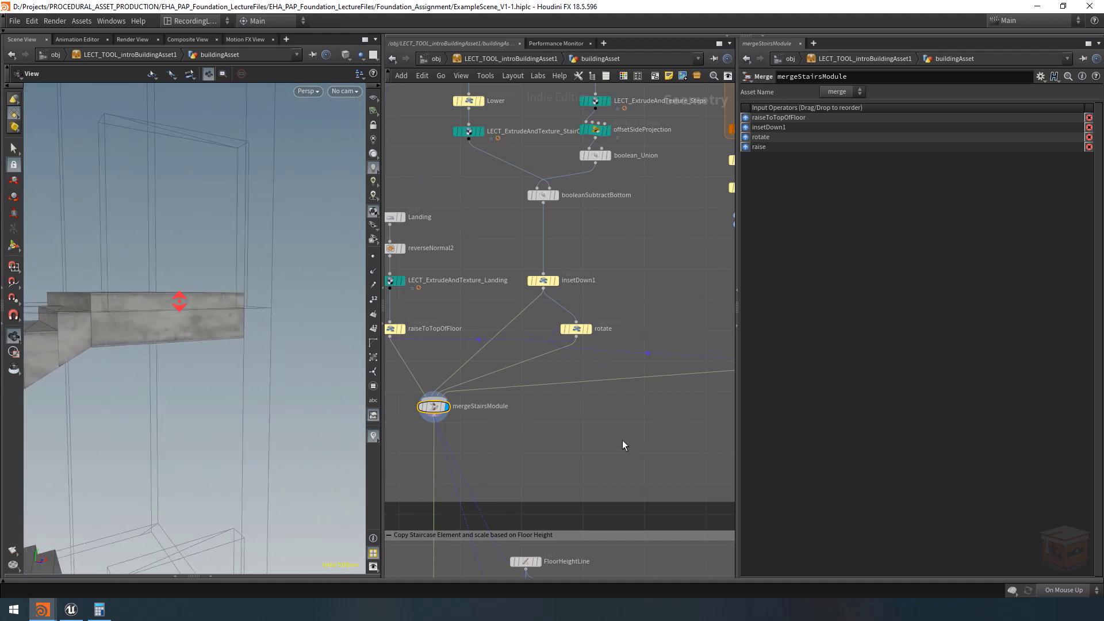
# Examine the landing from the side and the network box that copies the staircase element based on floor height
pyautogui.scroll(-5, 622, 440)
pyautogui.moveTo(572, 424); pyautogui.dragTo(588, 261, button='middle')
pyautogui.moveTo(281, 328); pyautogui.dragTo(254, 331, button='right')
pyautogui.moveTo(255, 331); pyautogui.dragTo(224, 331)
pyautogui.moveTo(224, 331); pyautogui.dragTo(244, 320, button='middle')
pyautogui.moveTo(244, 320); pyautogui.dragTo(210, 295)
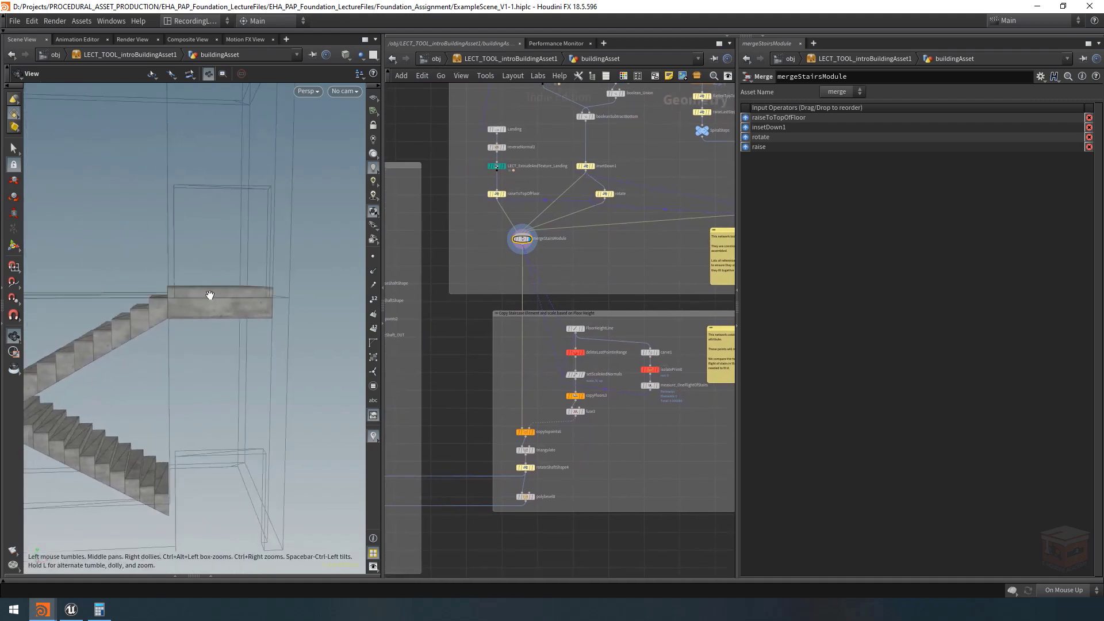
pyautogui.scroll(2, 543, 401)
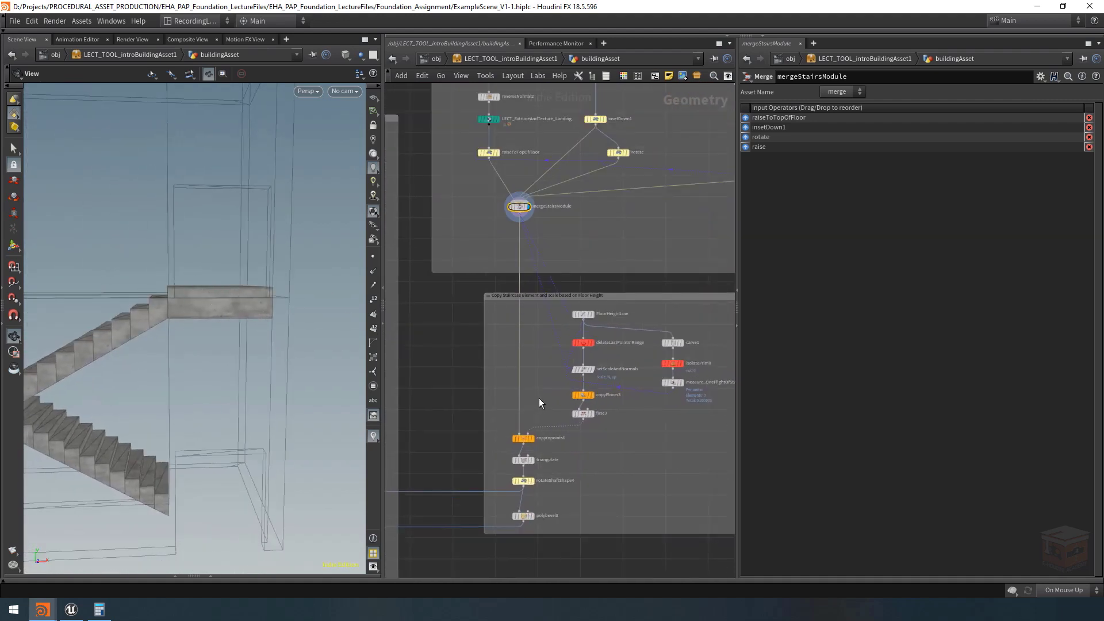
pyautogui.moveTo(576, 364); pyautogui.dragTo(543, 357, button='middle')
pyautogui.scroll(3, 501, 433)
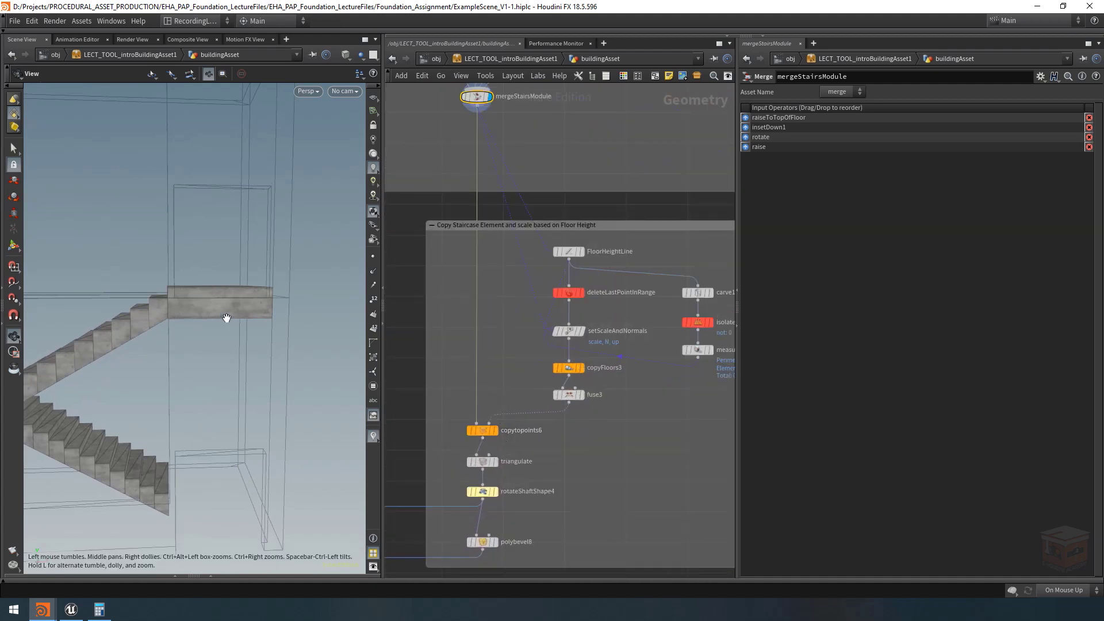
pyautogui.moveTo(227, 318); pyautogui.dragTo(169, 316, button='right')
pyautogui.moveTo(169, 315); pyautogui.dragTo(198, 294, button='middle')
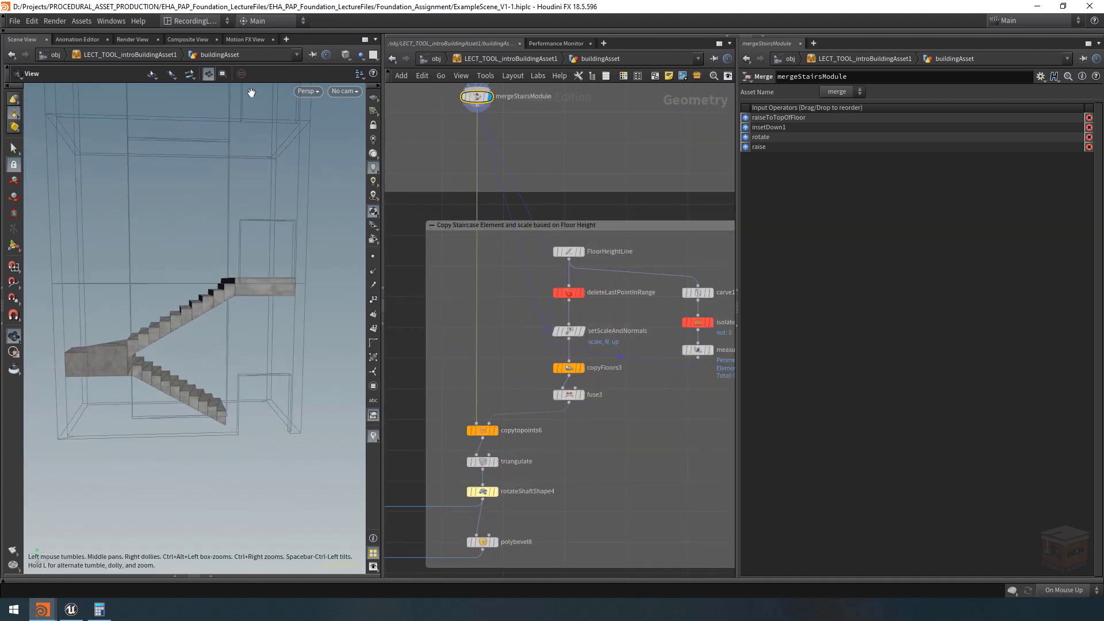
# Display the copytopoints6 output and examine how the staircase module stacks across floors with different heights
pyautogui.click(496, 430)
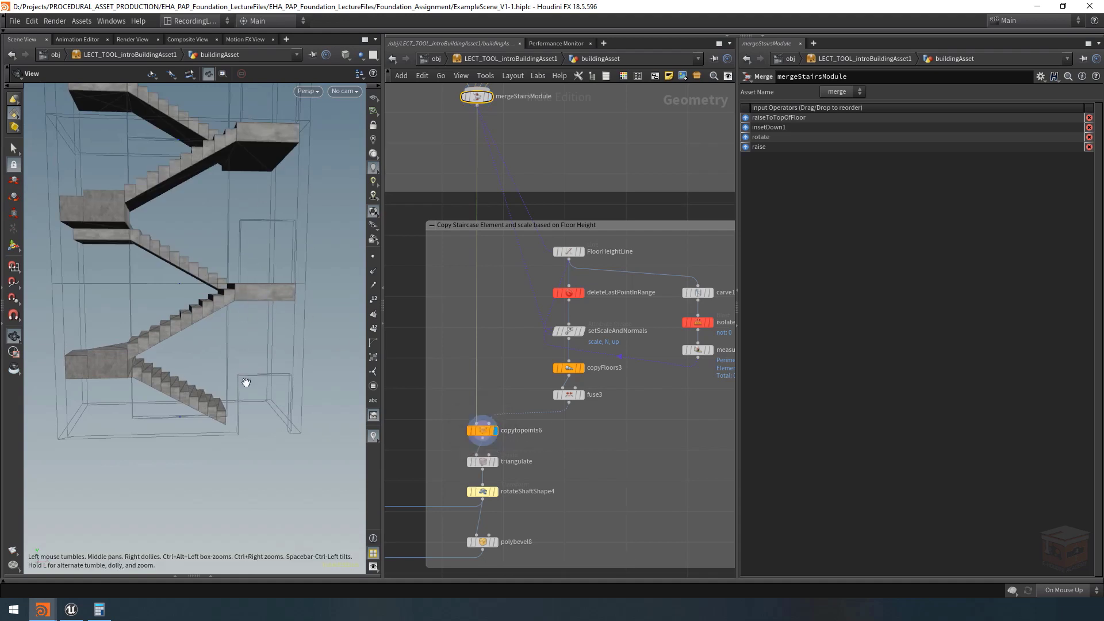
pyautogui.moveTo(262, 335); pyautogui.dragTo(248, 338)
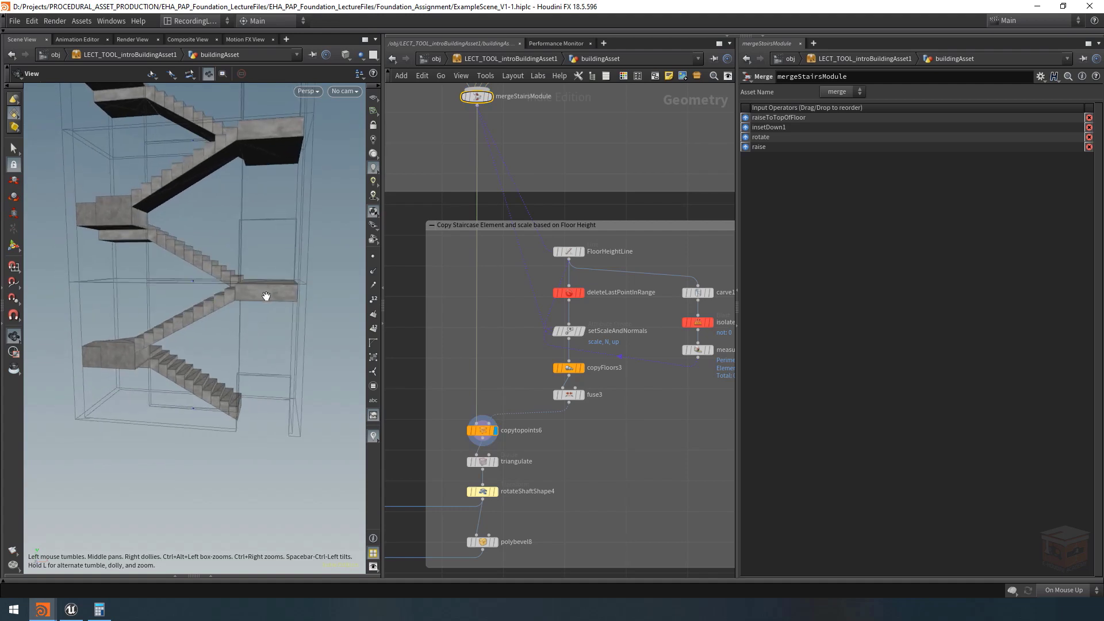
pyautogui.moveTo(239, 293); pyautogui.dragTo(281, 309, button='middle')
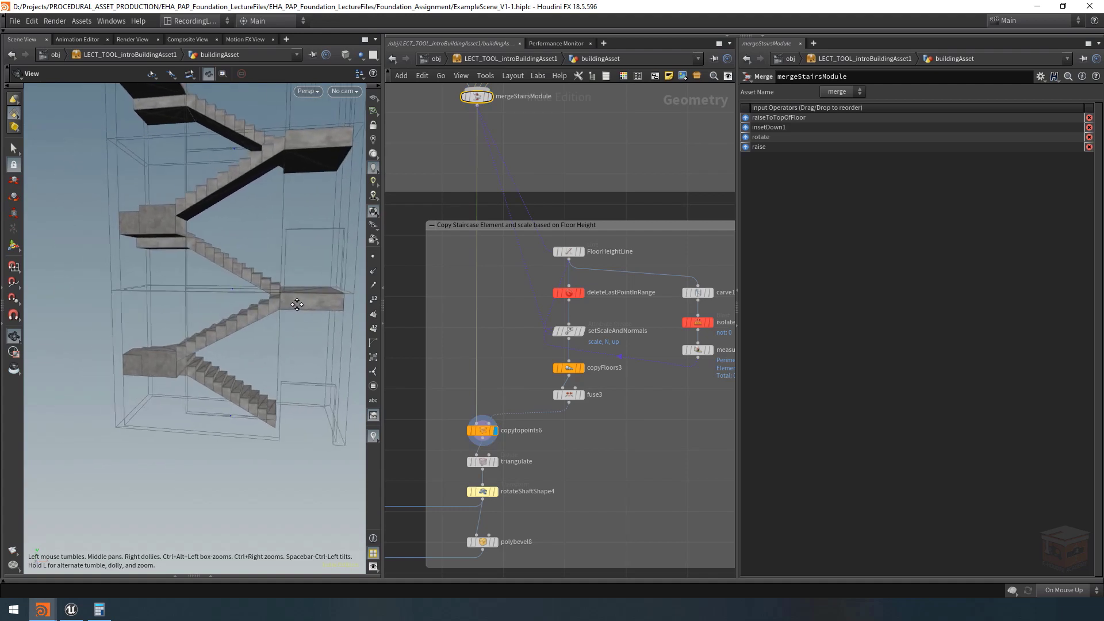
pyautogui.moveTo(147, 234); pyautogui.dragTo(170, 225, button='right')
pyautogui.moveTo(170, 224)
pyautogui.mouseDown()
pyautogui.moveTo(210, 225)
pyautogui.moveTo(156, 212)
pyautogui.mouseUp()
pyautogui.moveTo(208, 282); pyautogui.dragTo(164, 250)
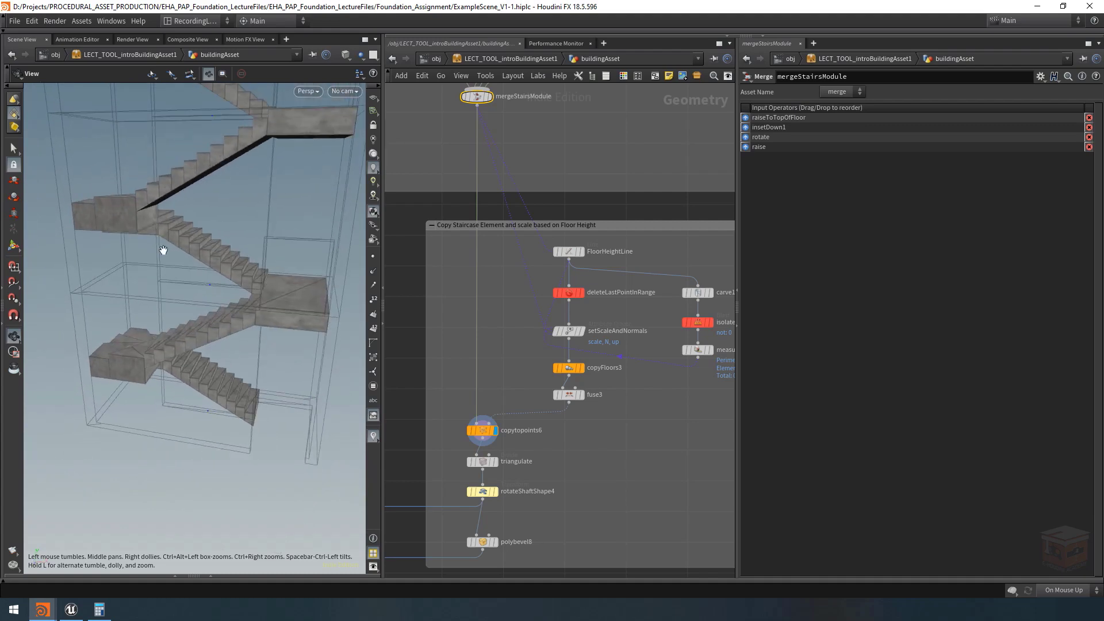
pyautogui.moveTo(107, 191); pyautogui.dragTo(305, 207)
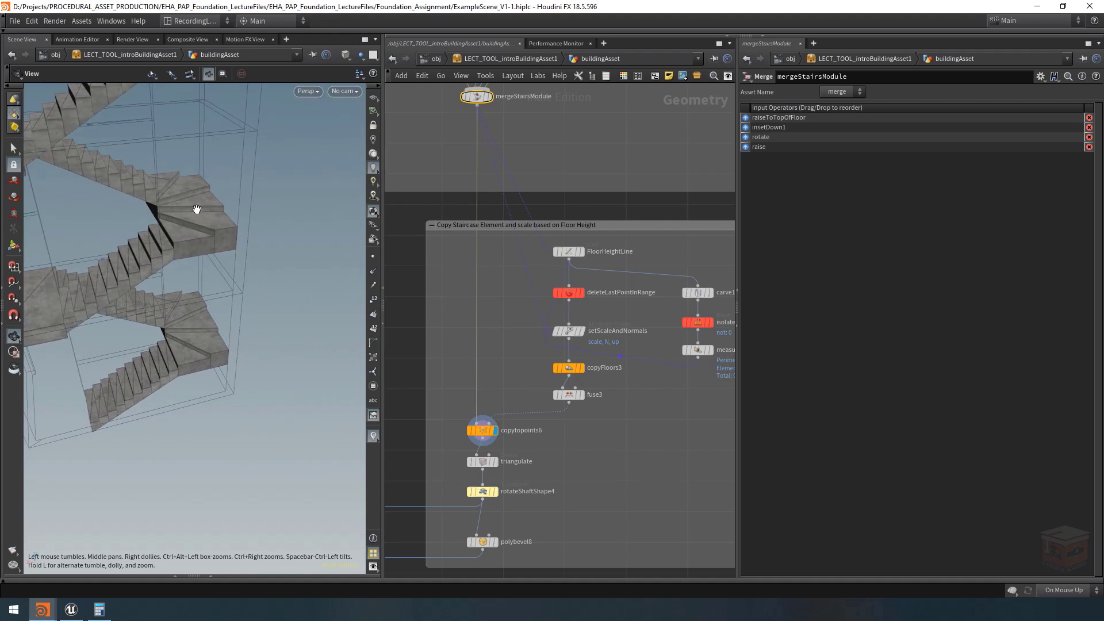
pyautogui.moveTo(189, 210); pyautogui.dragTo(202, 238)
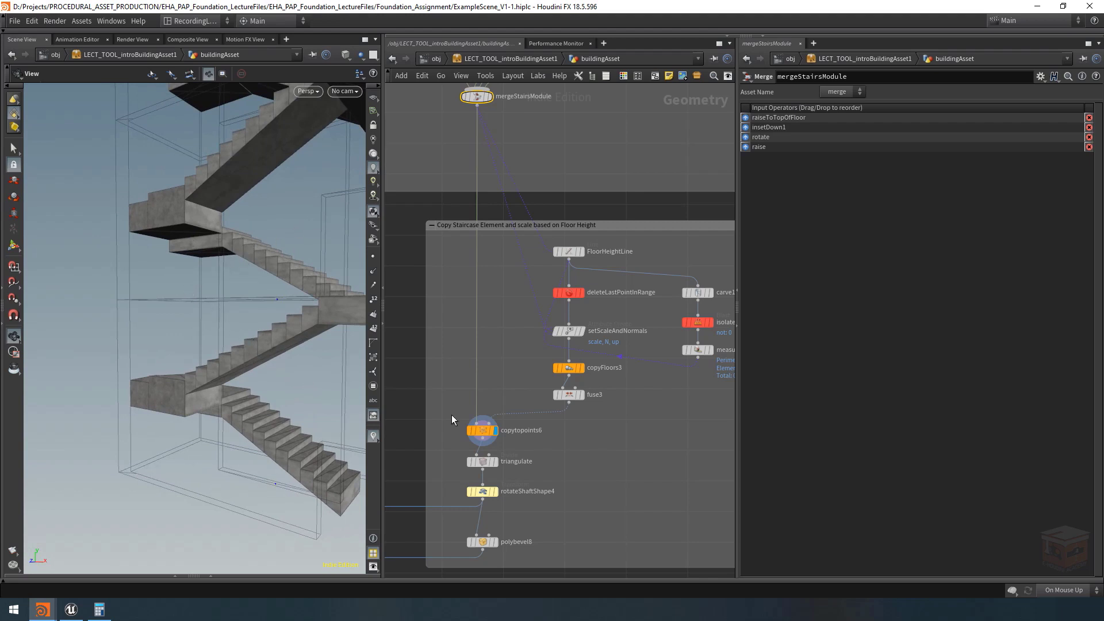
# Display the output of copytopoints4 to examine the stairwell shafts copied to their positions on the building
pyautogui.scroll(-5, 611, 429)
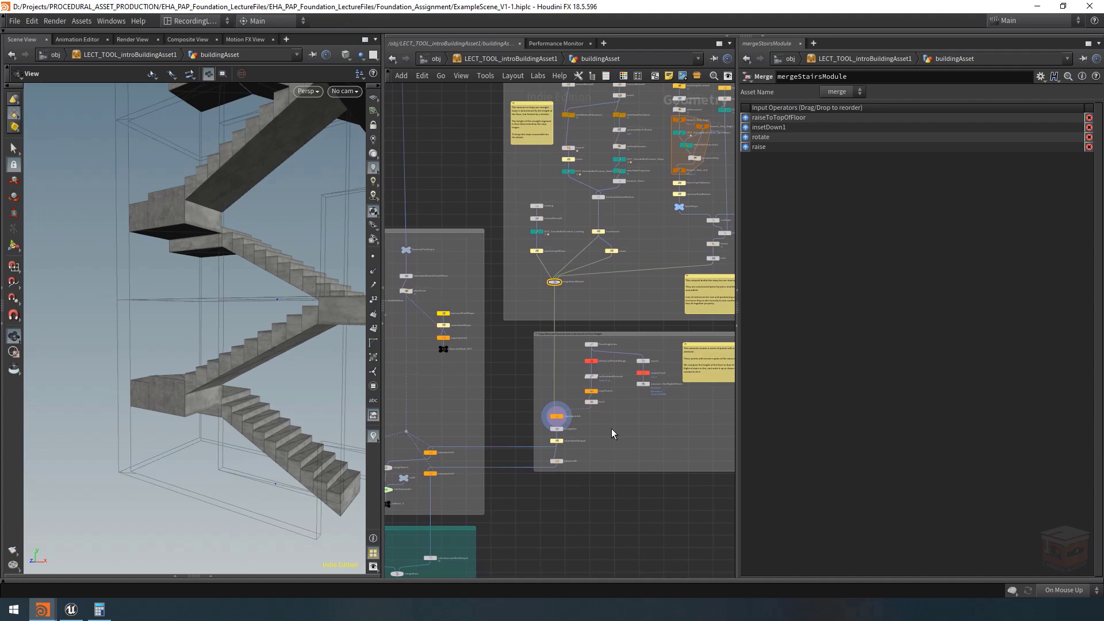
pyautogui.scroll(-3, 612, 429)
pyautogui.moveTo(618, 431); pyautogui.dragTo(674, 377, button='middle')
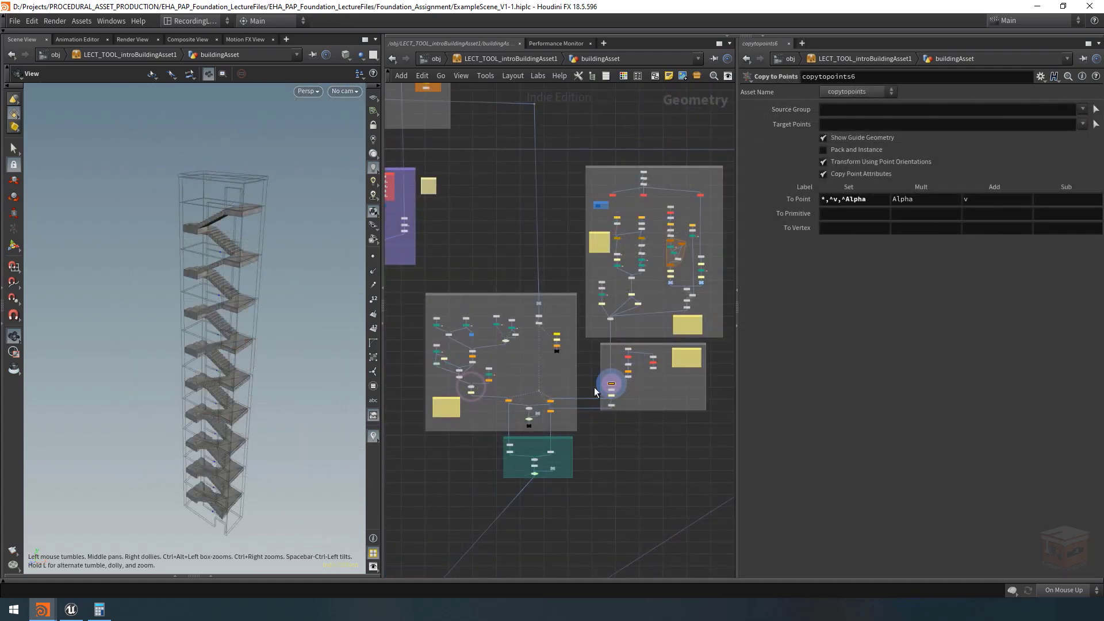
pyautogui.scroll(8, 532, 415)
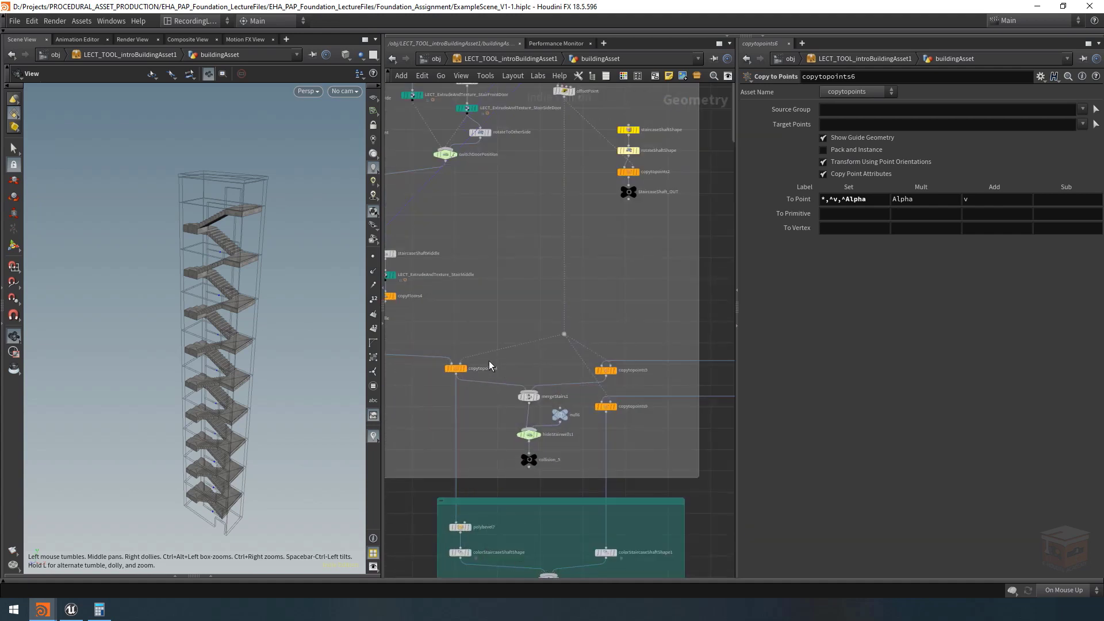
pyautogui.scroll(1, 529, 368)
pyautogui.click(527, 375)
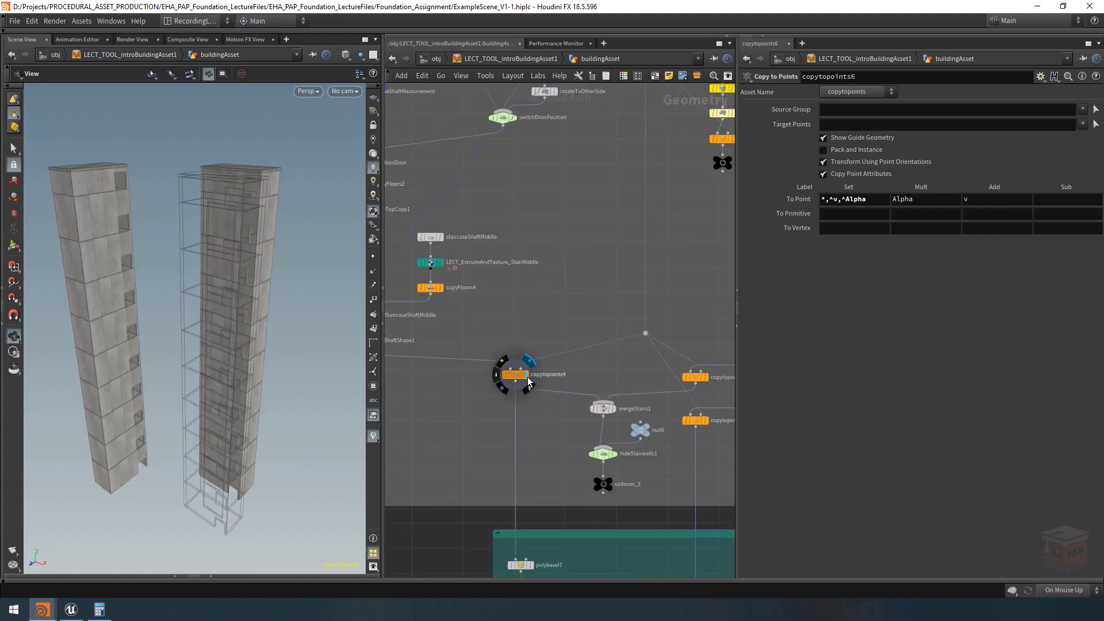
# Display the Copy to Points output that places the staircases and examine their copies at both stairwell positions
pyautogui.moveTo(701, 367); pyautogui.dragTo(540, 348, button='middle')
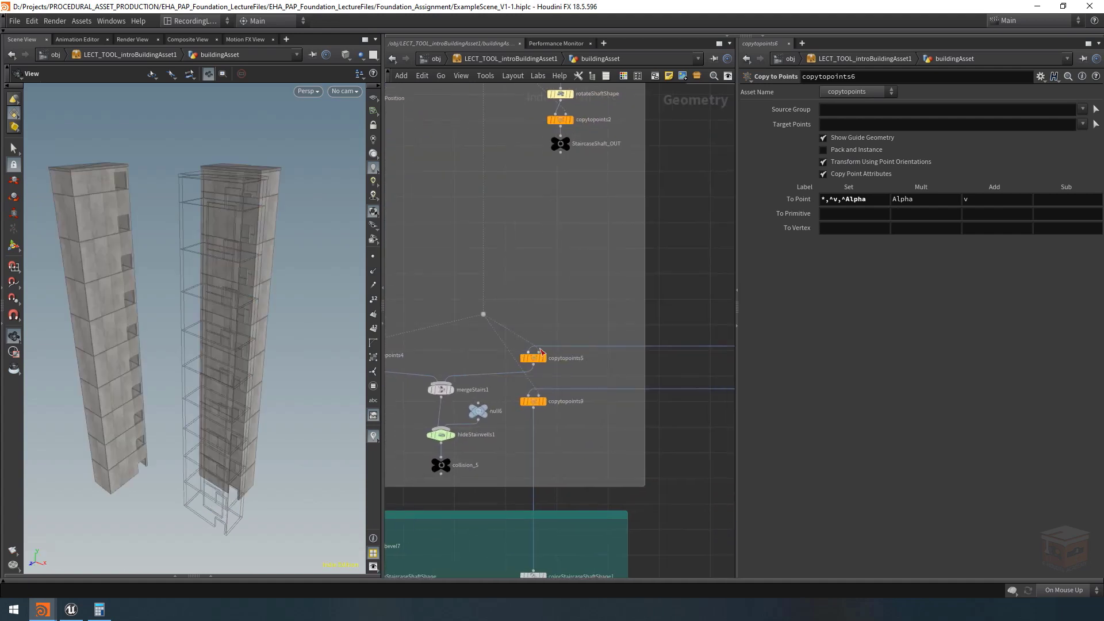
pyautogui.click(544, 402)
pyautogui.scroll(-3, 573, 454)
pyautogui.moveTo(573, 454); pyautogui.dragTo(628, 300, button='middle')
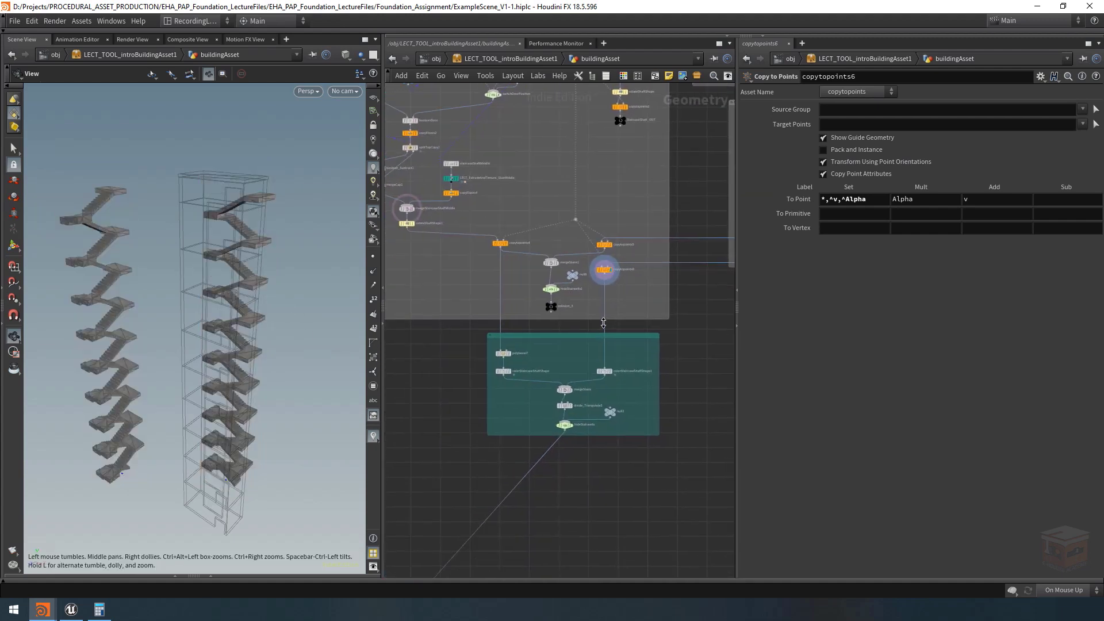
# Display the hideStairwells switch output and examine the merged shafts and staircases from another angle
pyautogui.scroll(6, 565, 417)
pyautogui.click(587, 449)
pyautogui.click(567, 444)
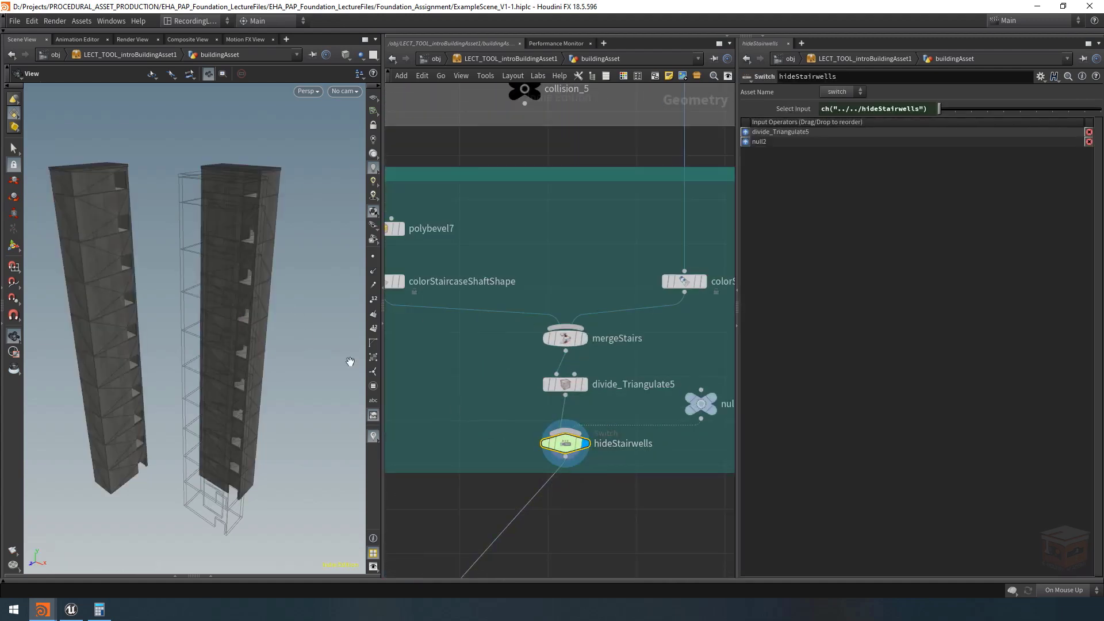
pyautogui.moveTo(224, 282); pyautogui.dragTo(259, 275)
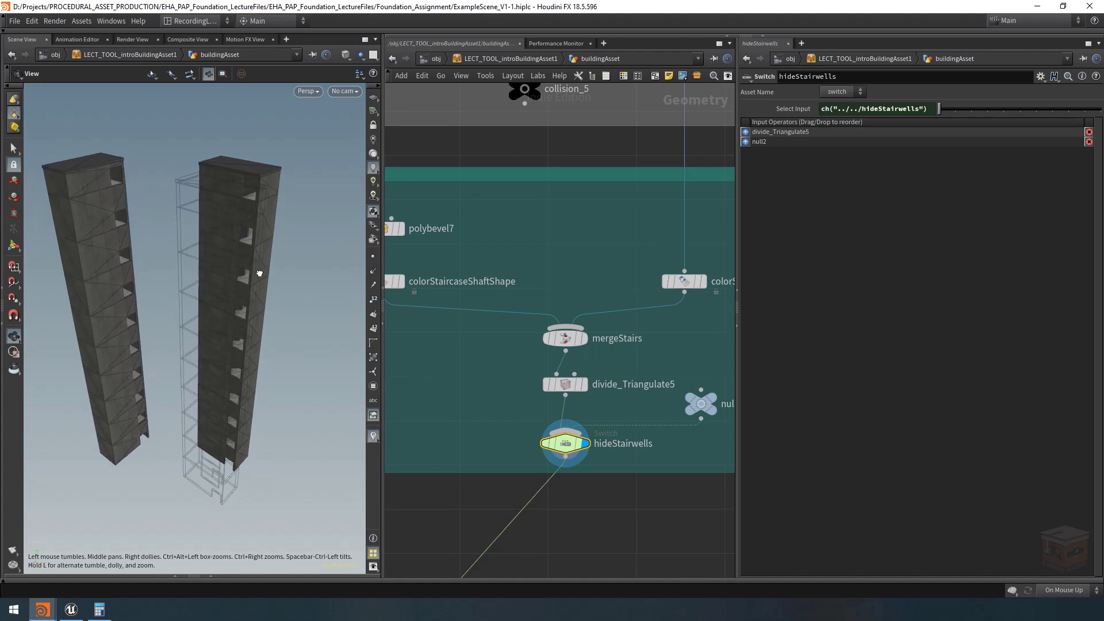
# Switch to the Houdini session containing the student building project, Foundation_Scene_Vid22.hip
pyautogui.scroll(-5, 555, 438)
pyautogui.scroll(-2, 554, 439)
pyautogui.moveTo(597, 416); pyautogui.dragTo(598, 440, button='middle')
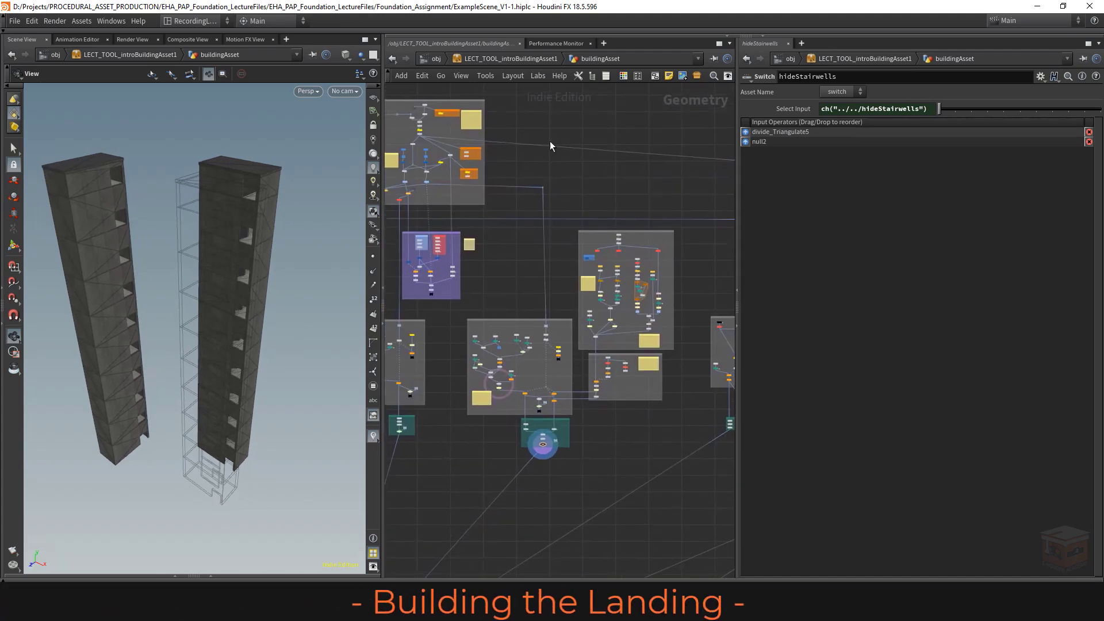
pyautogui.doubleClick(548, 9)
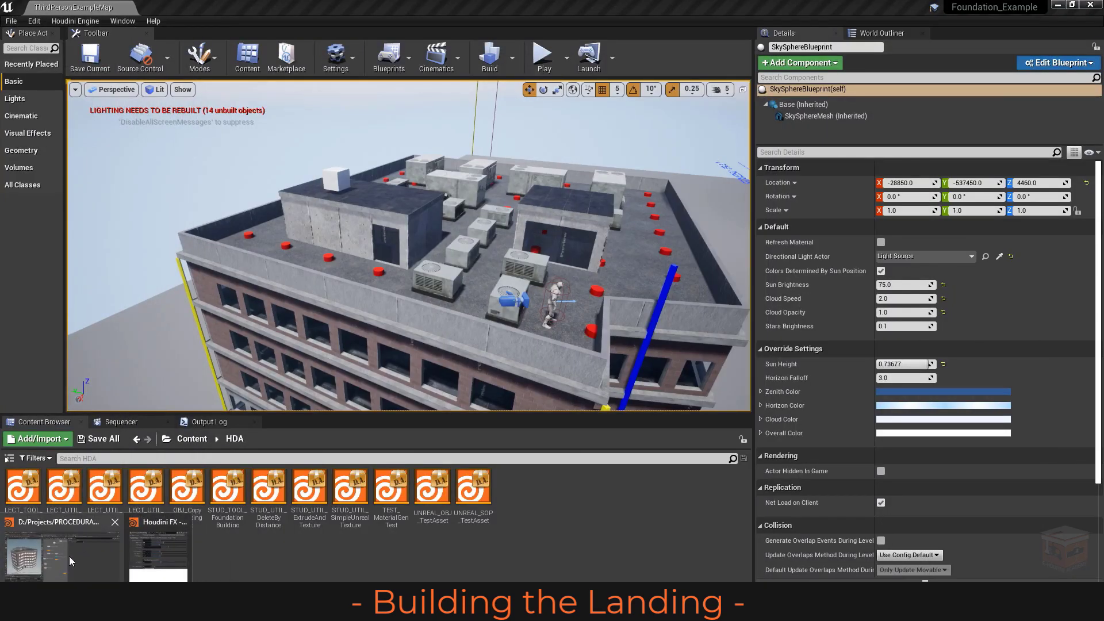
pyautogui.click(69, 556)
# Display the landing blast node in the Build Staircase Steps network box and frame its geometry in the viewport
pyautogui.scroll(-10, 481, 439)
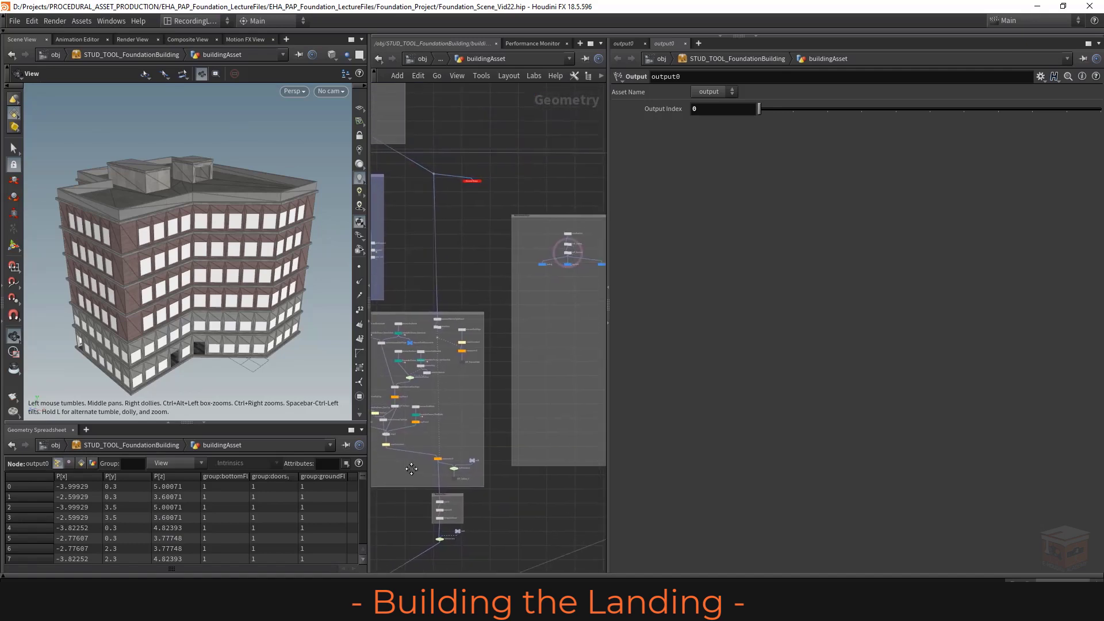
pyautogui.scroll(-4, 565, 390)
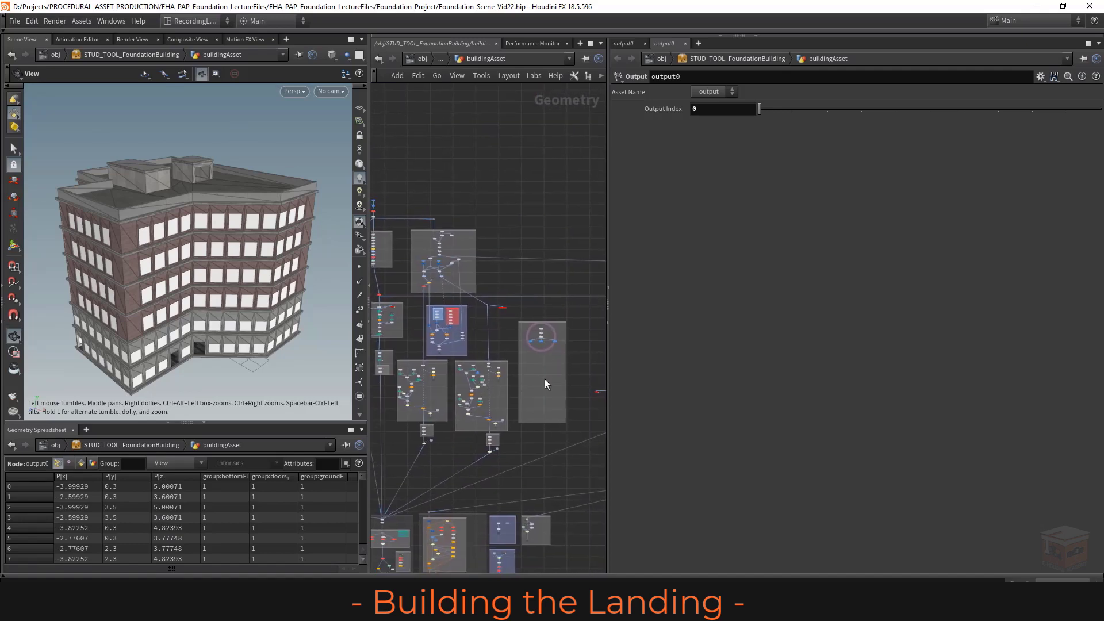
pyautogui.scroll(6, 518, 397)
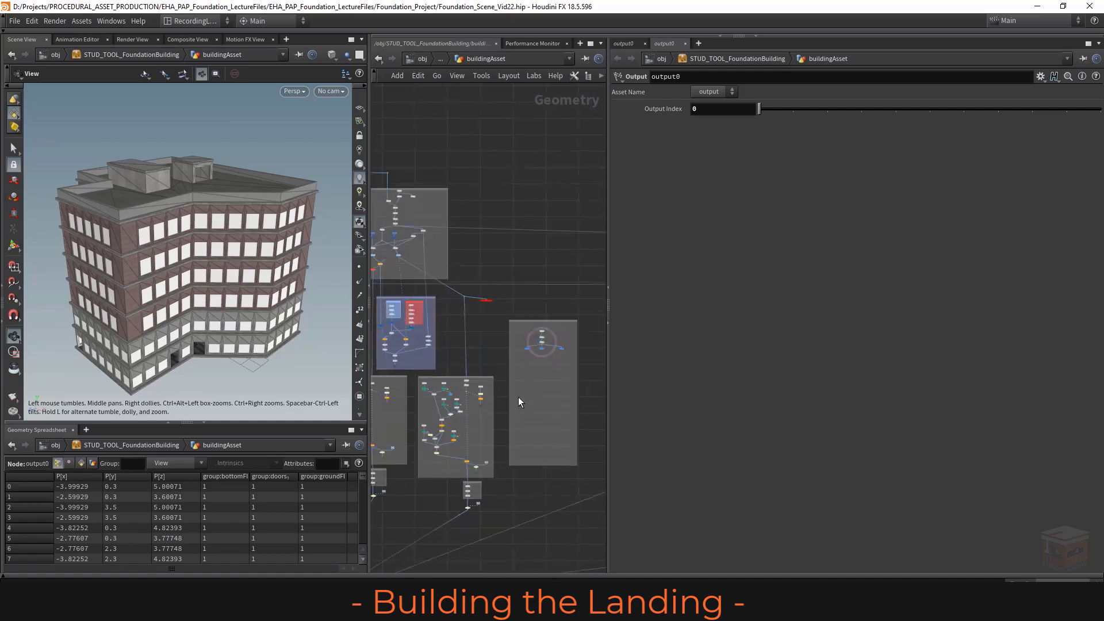
pyautogui.scroll(5, 517, 302)
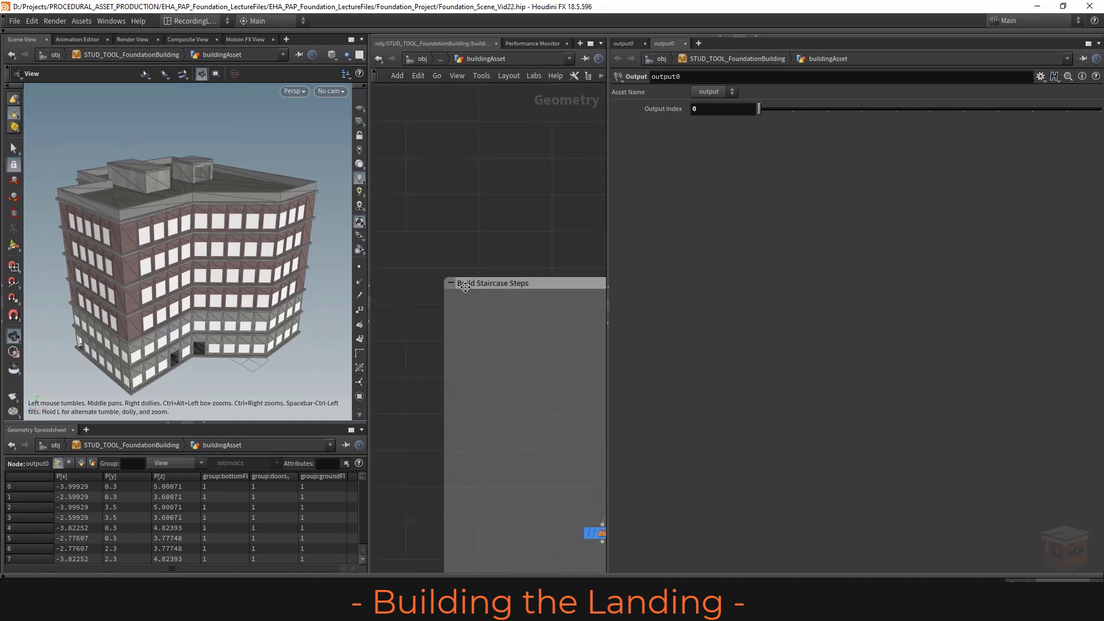
pyautogui.scroll(-6, 455, 374)
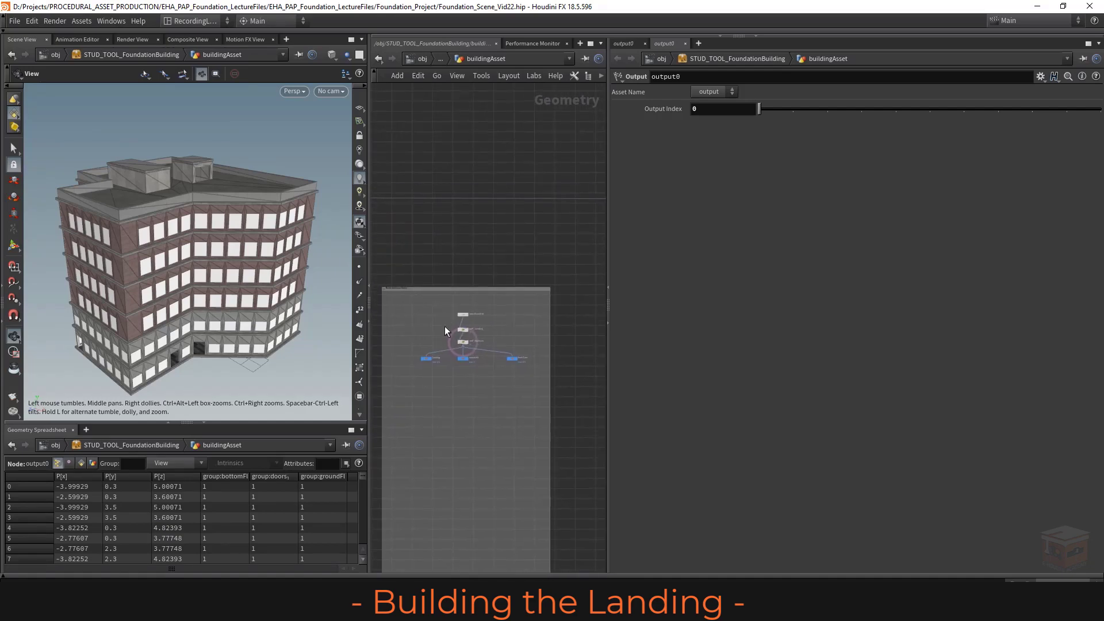
pyautogui.scroll(4, 453, 341)
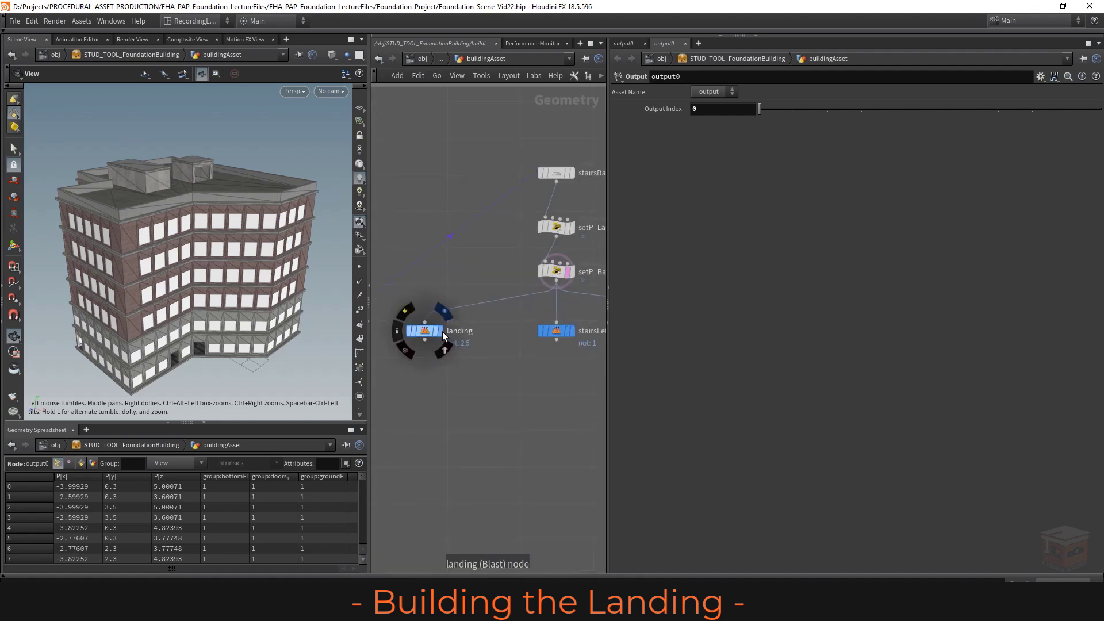
pyautogui.click(440, 331)
pyautogui.hotkey('space', 'g')
pyautogui.moveTo(253, 353); pyautogui.dragTo(262, 280)
pyautogui.scroll(-3, 259, 281)
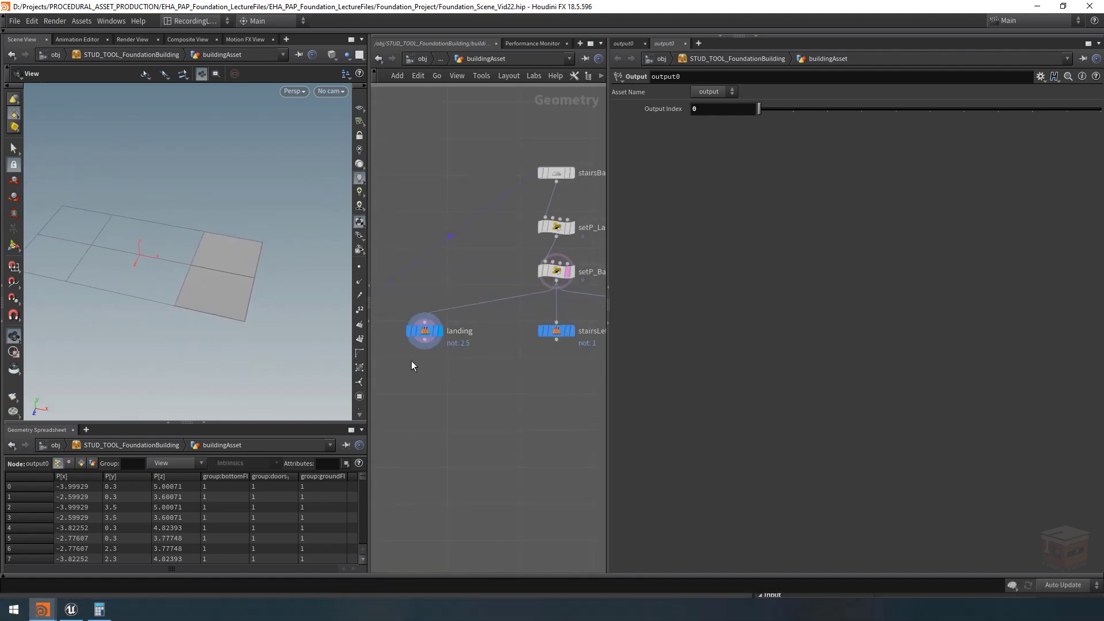
# Display the stairsLeft and backTurn blast nodes in turn to review which part of the base grid each keeps
pyautogui.moveTo(484, 386); pyautogui.dragTo(451, 394, button='middle')
pyautogui.scroll(-2, 484, 394)
pyautogui.click(450, 358)
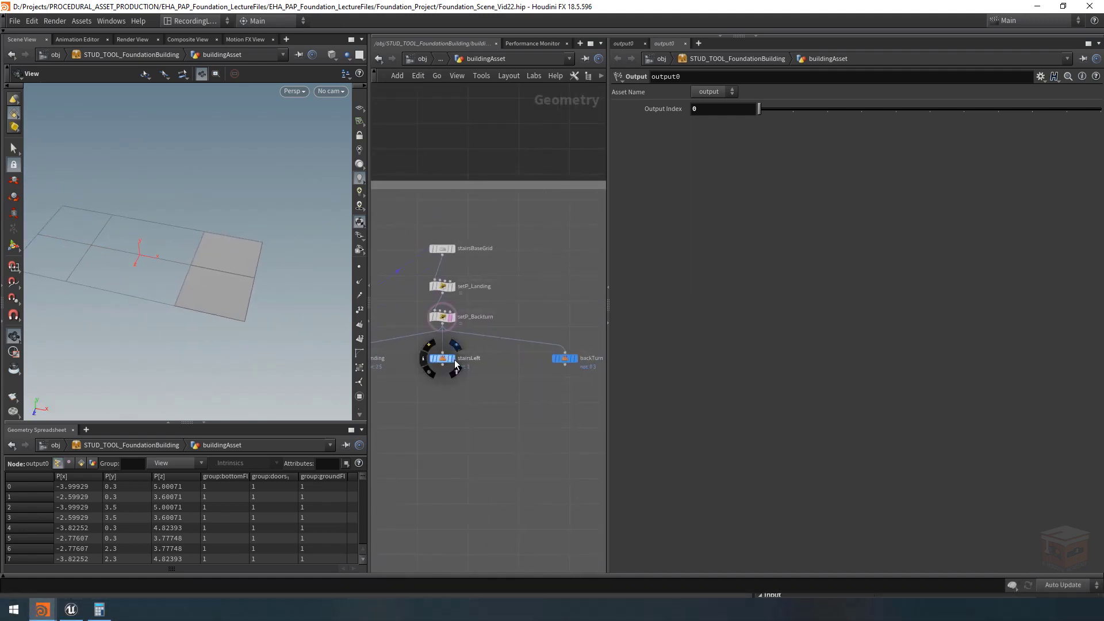
pyautogui.scroll(2, 467, 405)
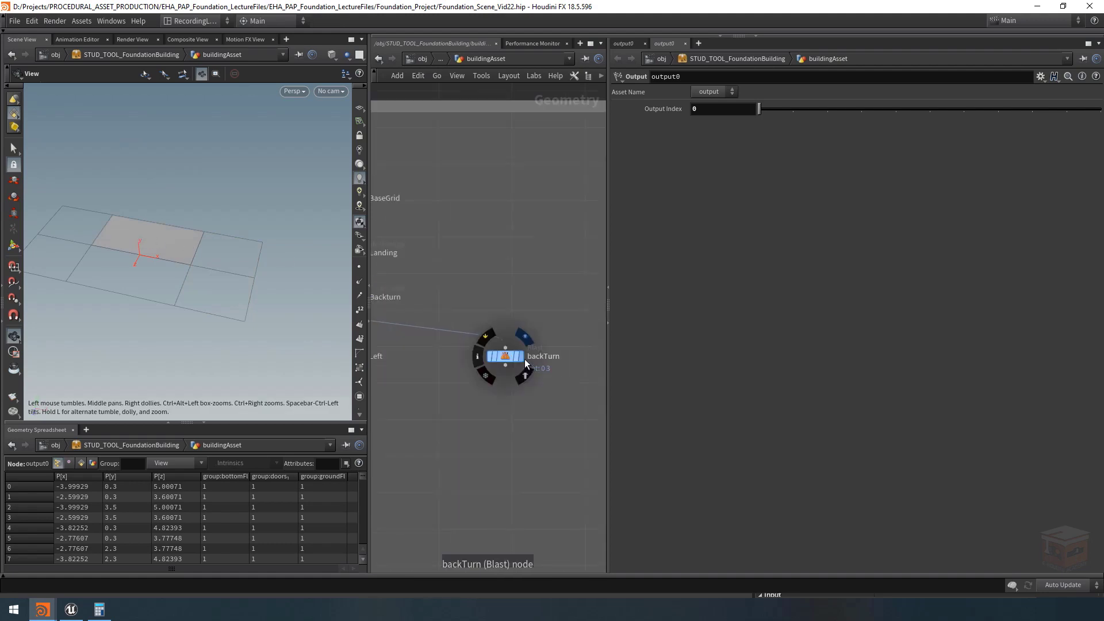
pyautogui.click(524, 358)
pyautogui.click(505, 357)
pyautogui.moveTo(183, 229); pyautogui.dragTo(243, 230, button='middle')
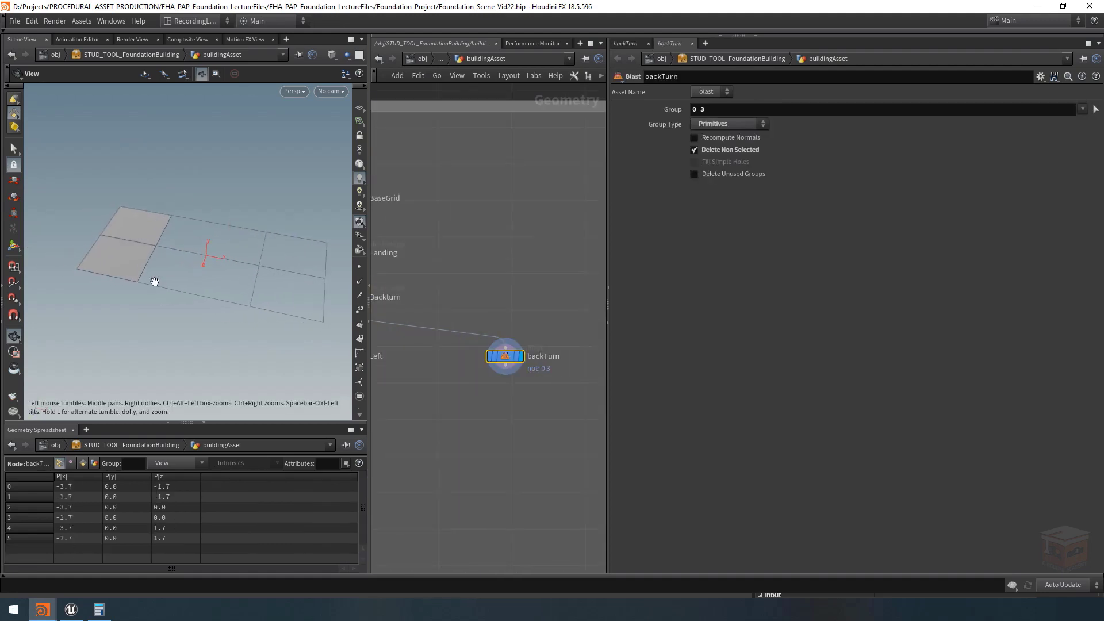
# Display the landing blast node again and show its parameters
pyautogui.scroll(-3, 511, 434)
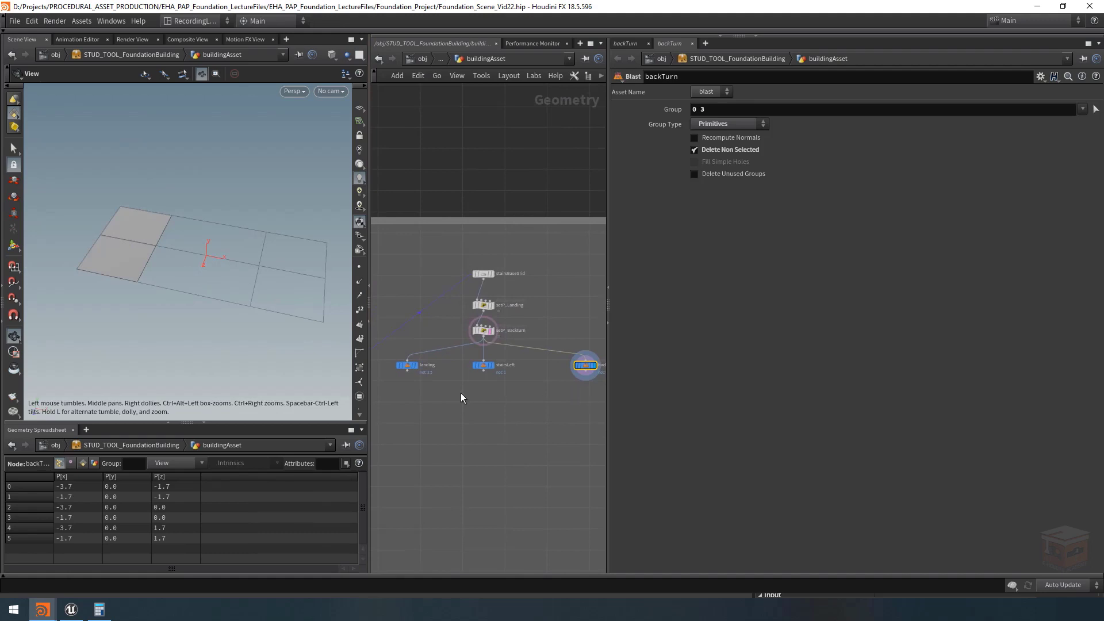
pyautogui.moveTo(461, 397); pyautogui.dragTo(543, 403, button='middle')
pyautogui.scroll(3, 477, 366)
pyautogui.click(499, 340)
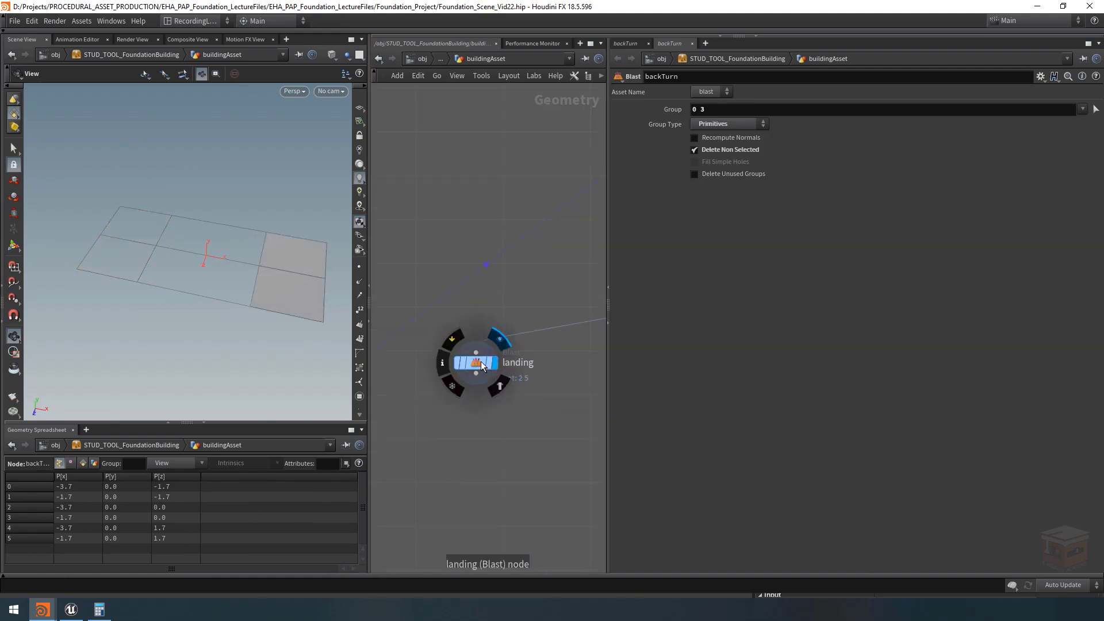
pyautogui.click(481, 364)
pyautogui.scroll(-2, 484, 379)
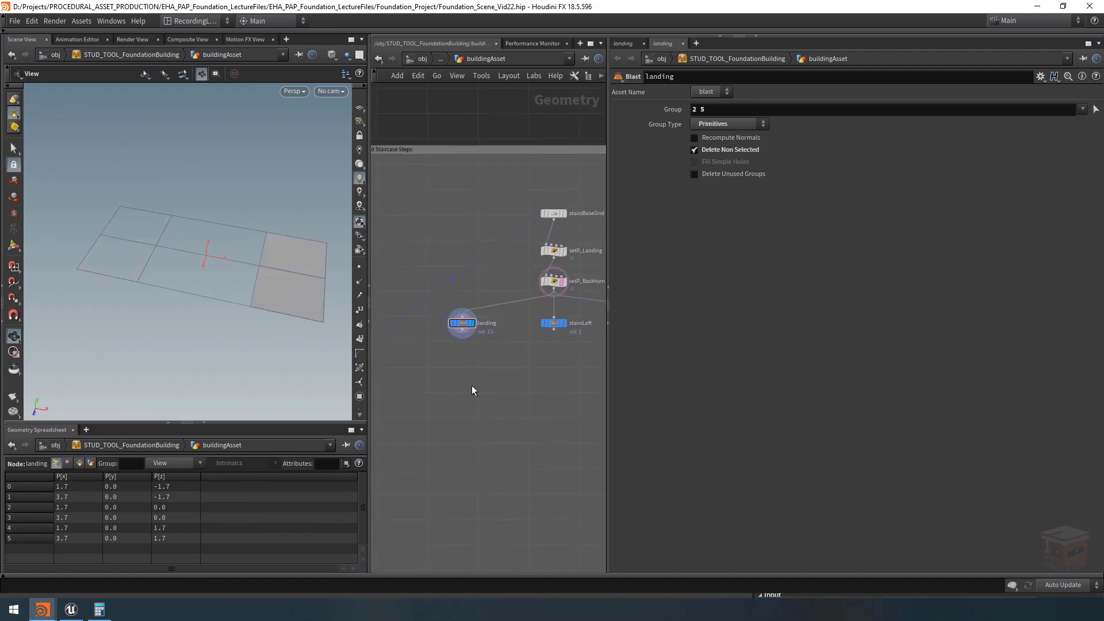
# Add a Grid node below the landing node and name it landingShape
pyautogui.press('Tab')
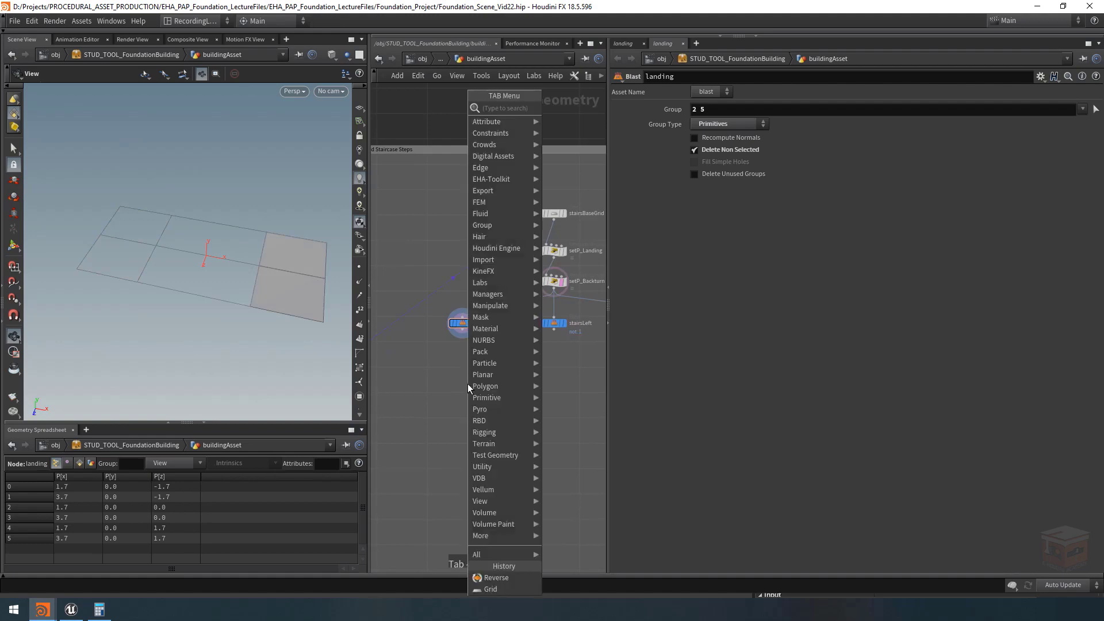
pyautogui.write('polye')
pyautogui.press('Return')
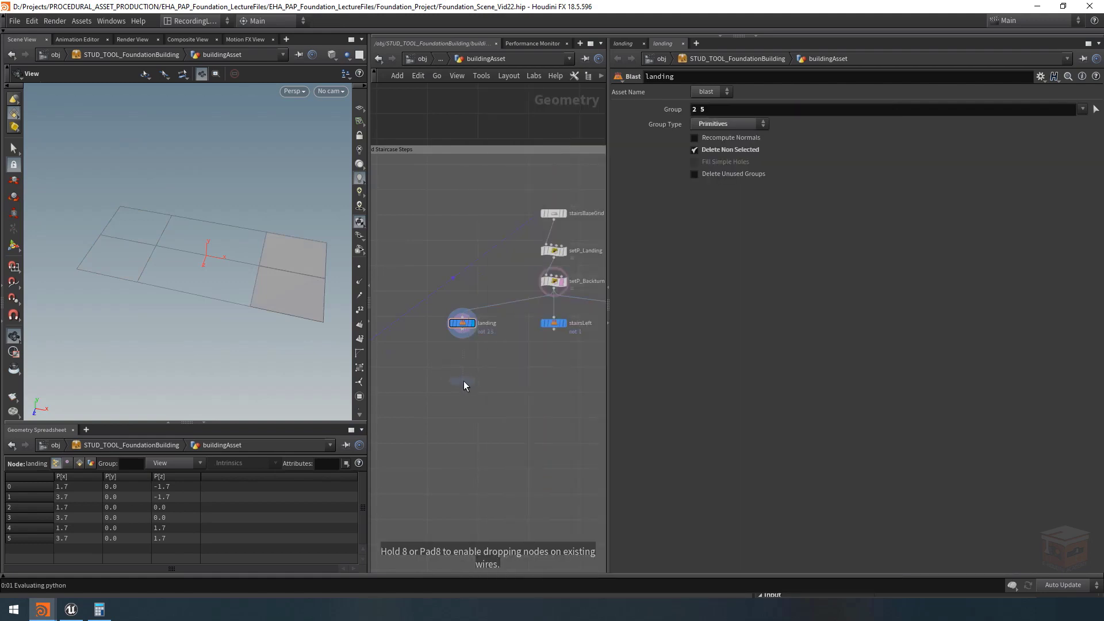
pyautogui.click(464, 380)
pyautogui.scroll(3, 478, 357)
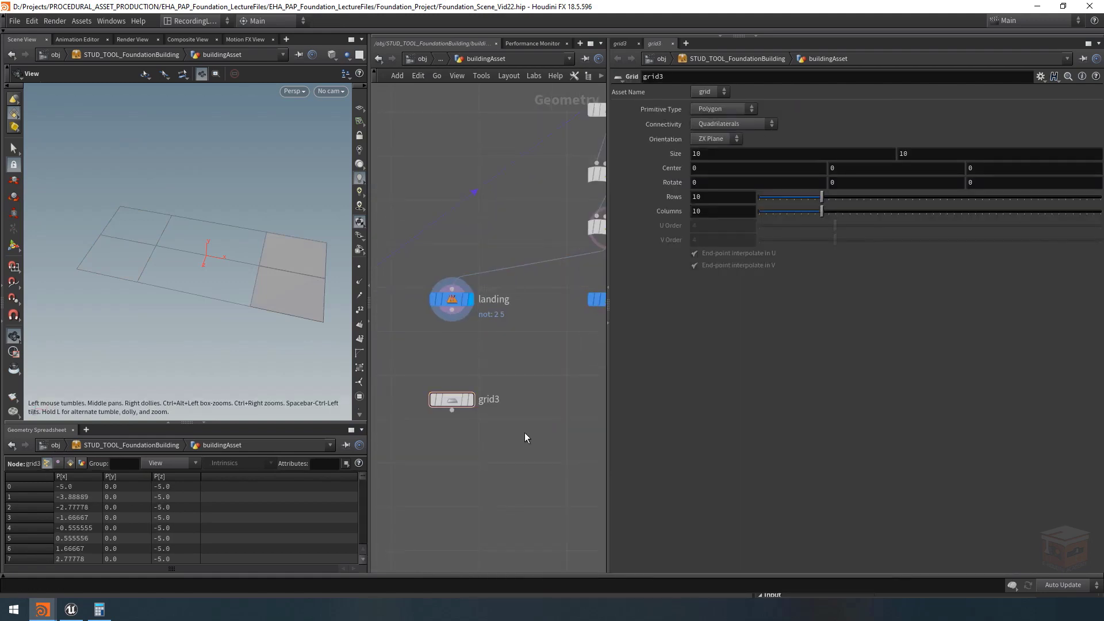
pyautogui.doubleClick(490, 400)
pyautogui.write('landingShape')
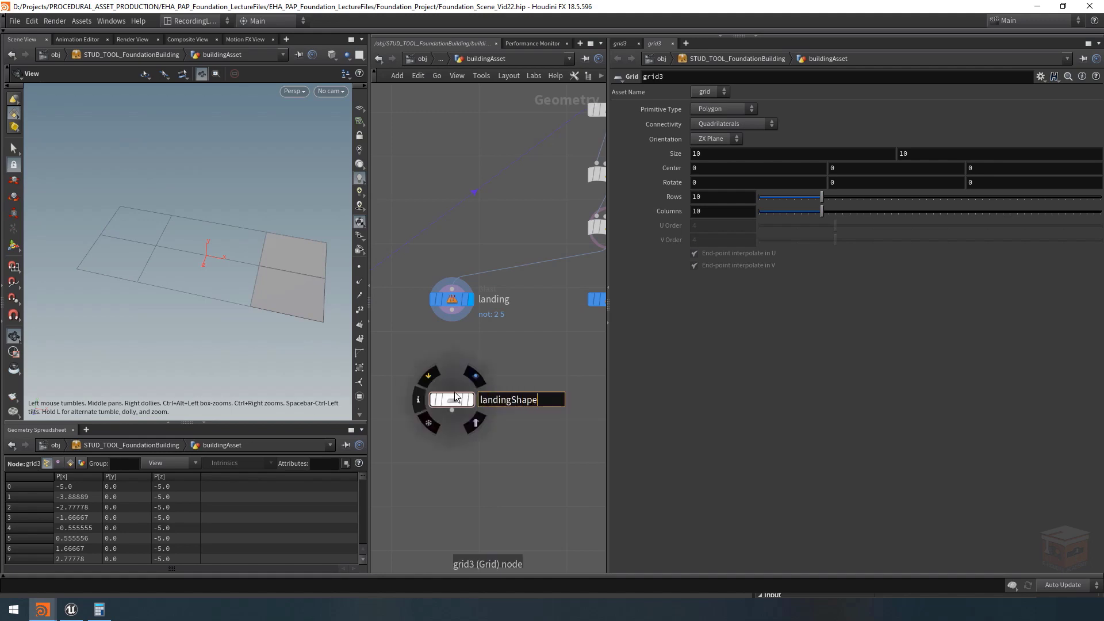
pyautogui.press('Return')
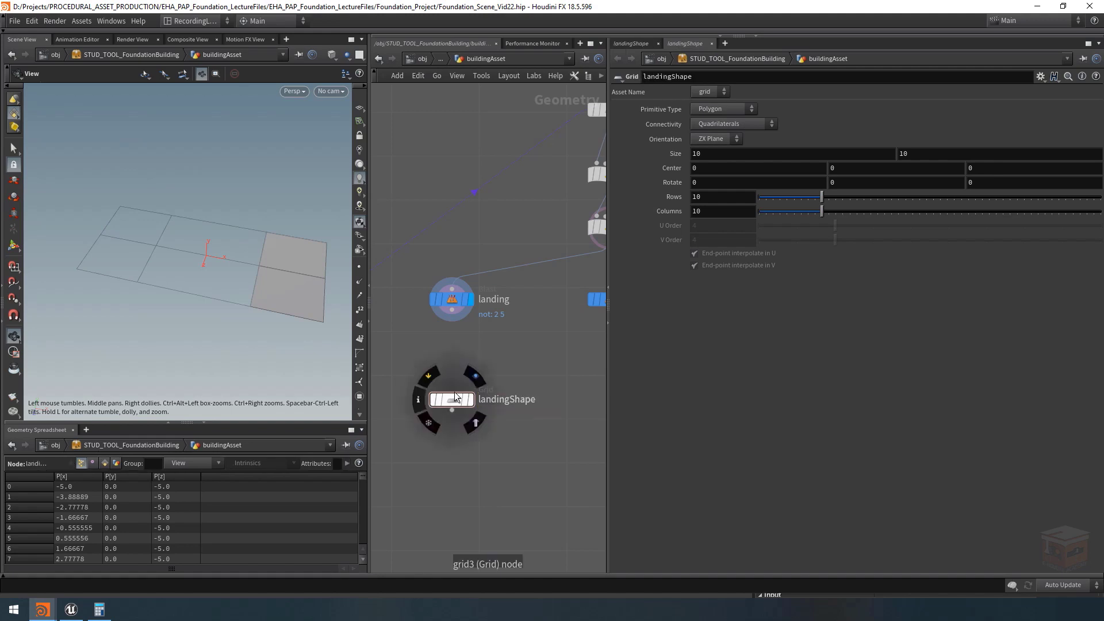
# Display the landingShape grid and compare its size and position with the landing node's geometry
pyautogui.click(469, 401)
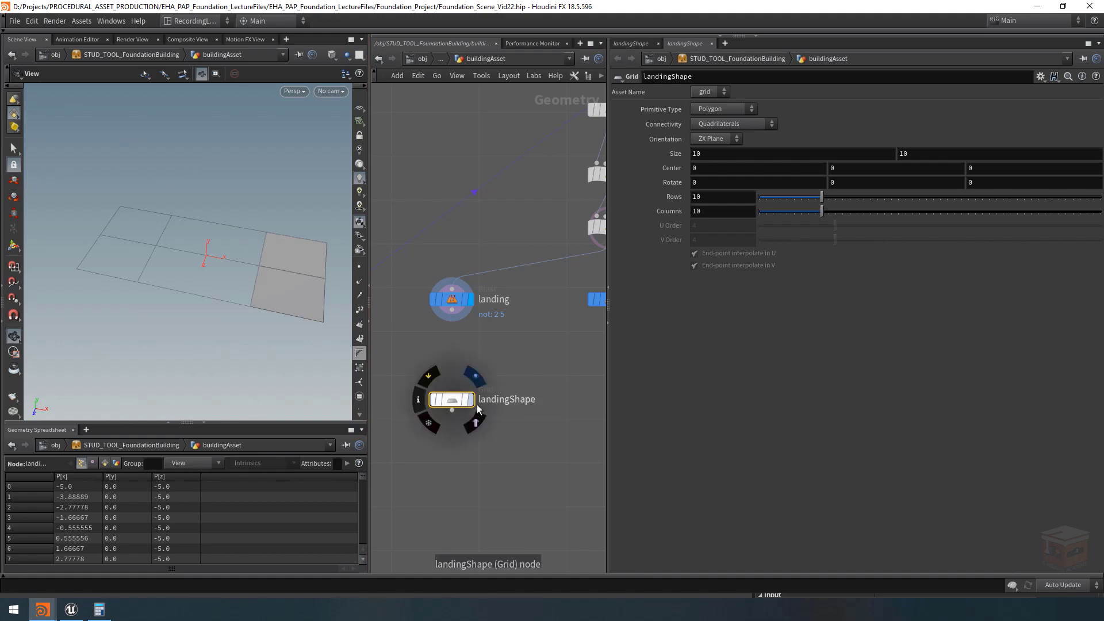
pyautogui.click(471, 399)
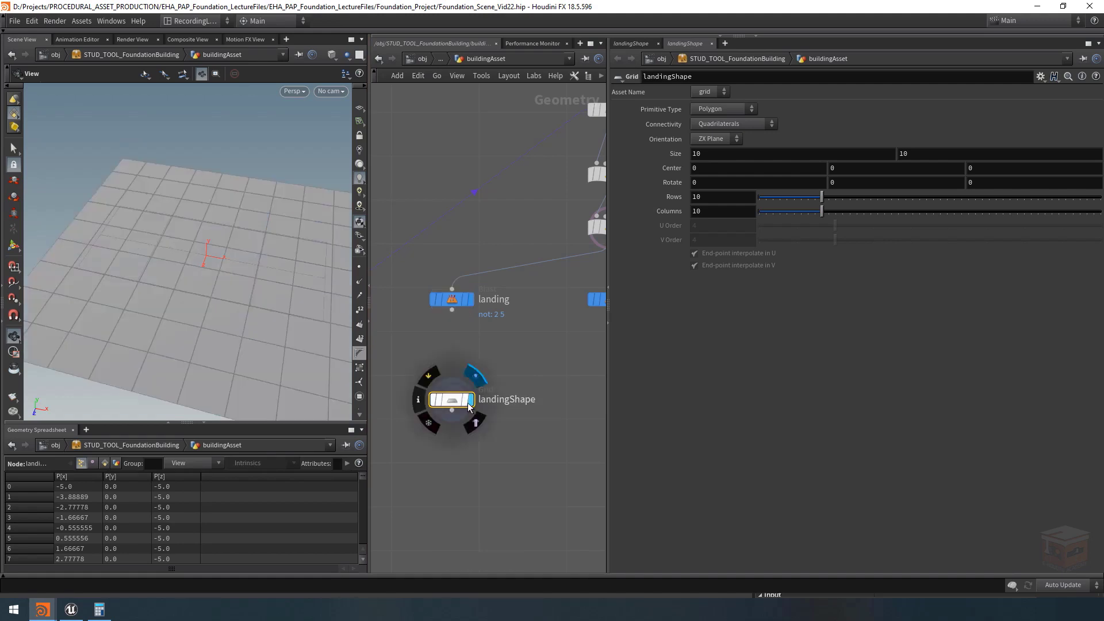
pyautogui.click(466, 299)
pyautogui.moveTo(230, 246)
pyautogui.mouseDown()
pyautogui.moveTo(276, 254)
pyautogui.moveTo(210, 259)
pyautogui.moveTo(245, 239)
pyautogui.moveTo(247, 254)
pyautogui.mouseUp()
pyautogui.press('w')
pyautogui.press('w')
pyautogui.scroll(-2, 481, 340)
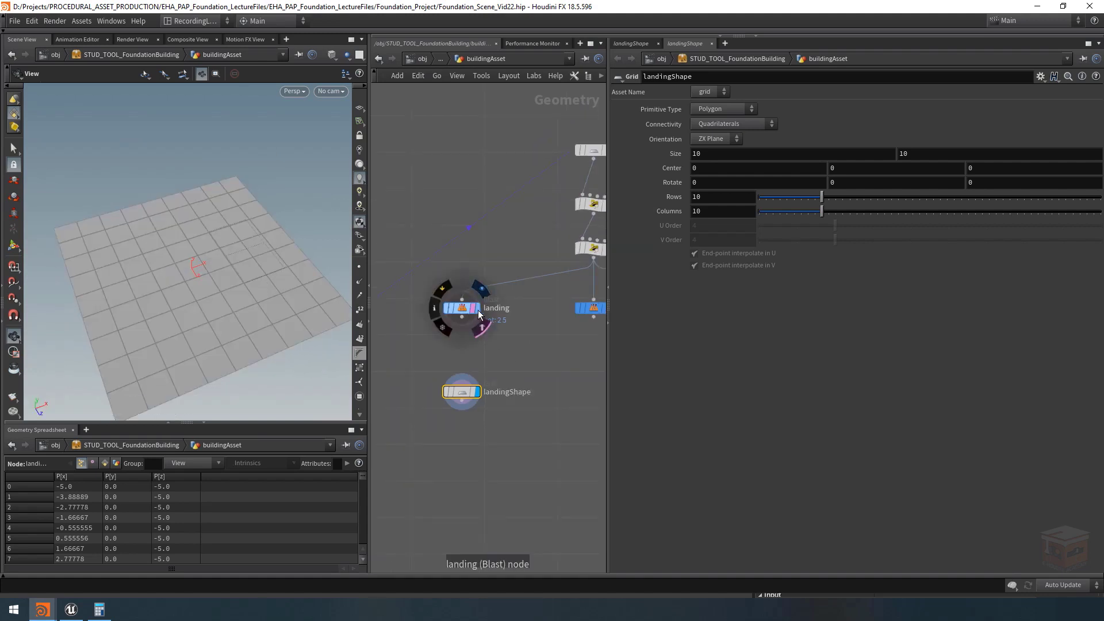
pyautogui.click(476, 308)
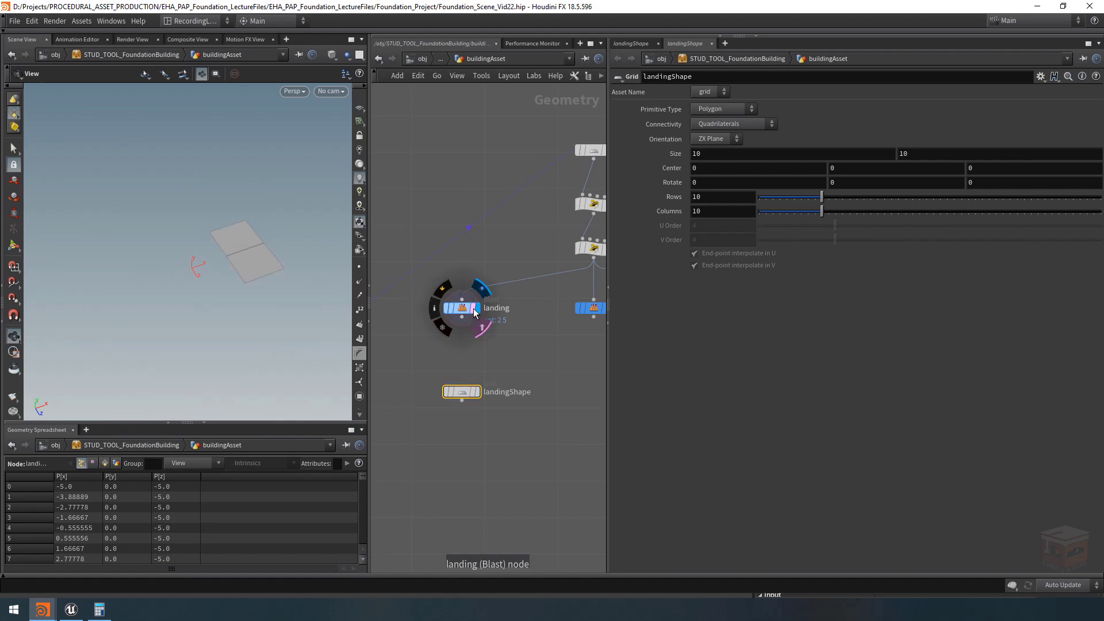
pyautogui.click(472, 392)
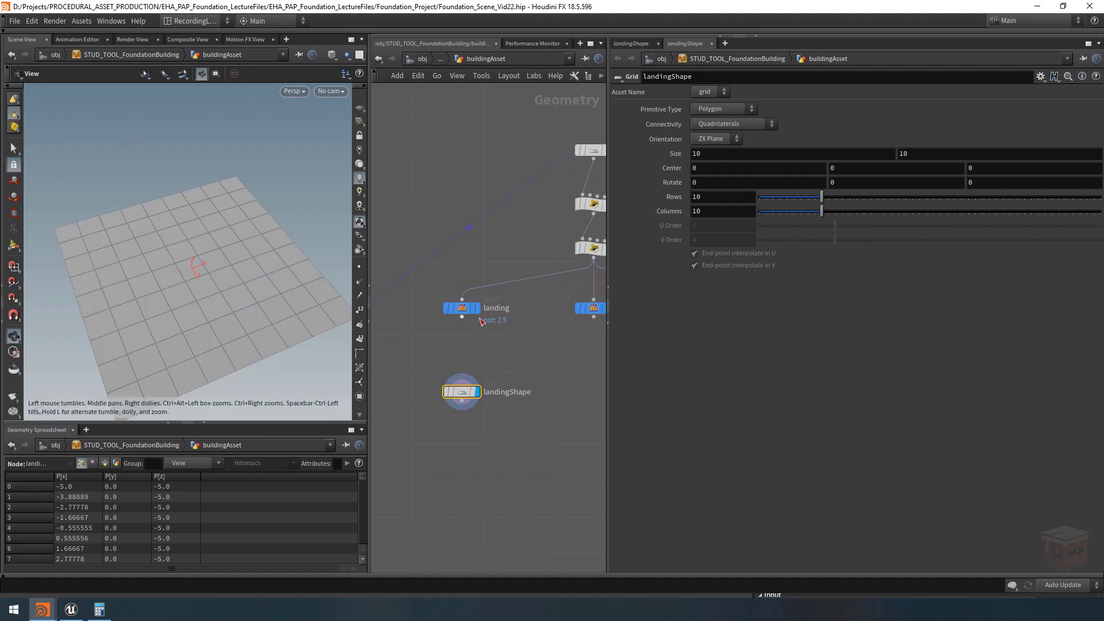
# Add a spare input to the landingShape grid
pyautogui.click(1040, 76)
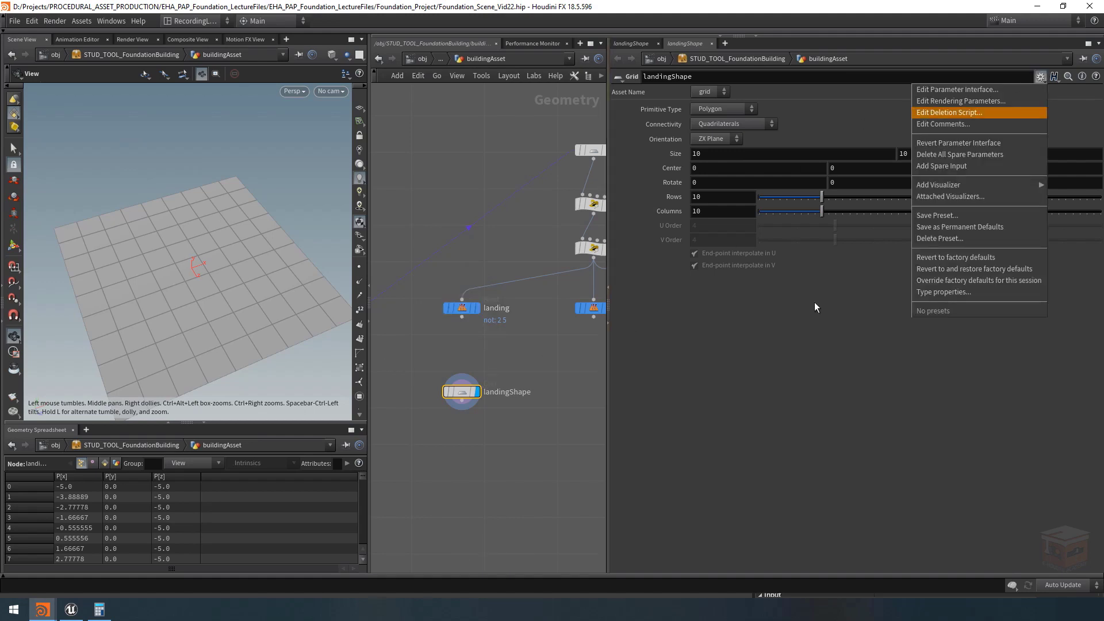
pyautogui.click(964, 166)
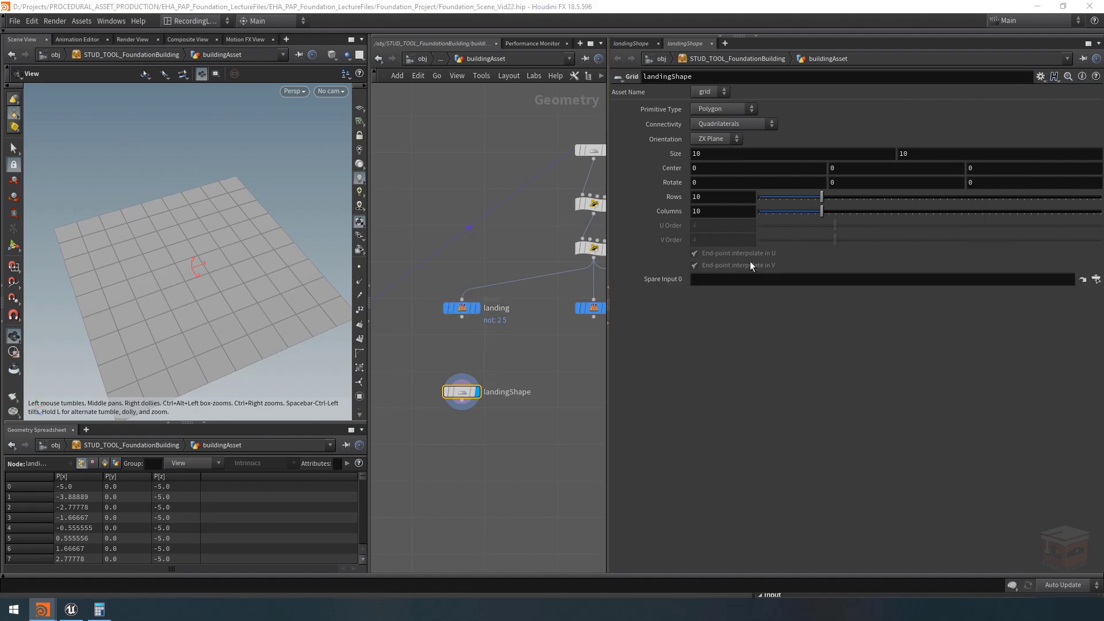
# Reference ../landing in the landingShape grid's spare input and set both its rows and columns to 2
pyautogui.click(729, 278)
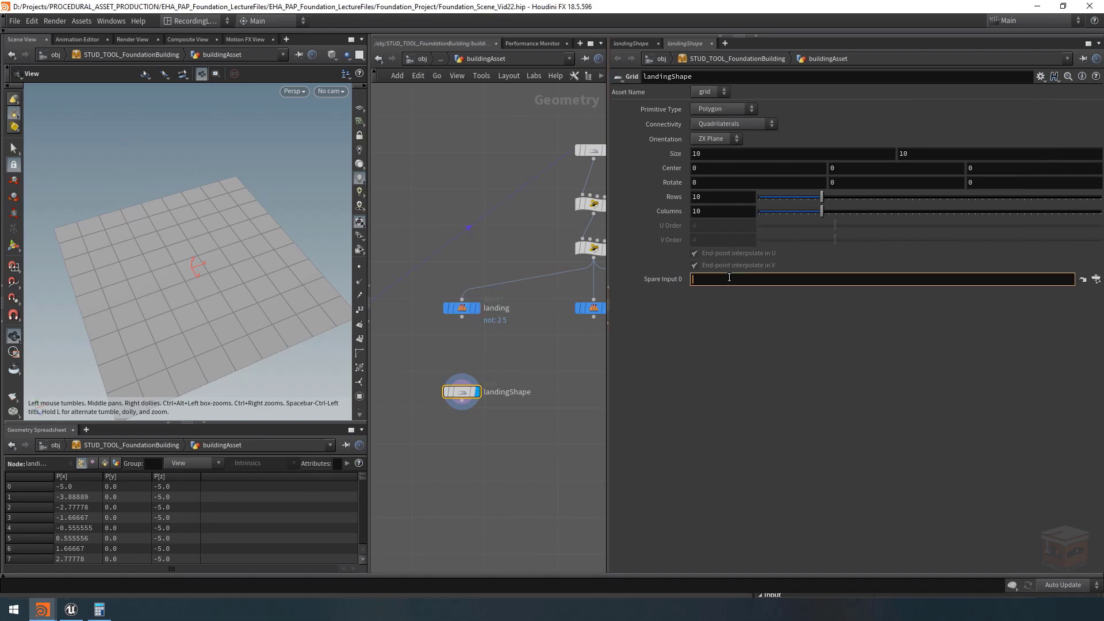
pyautogui.write('../landing')
pyautogui.press('Return')
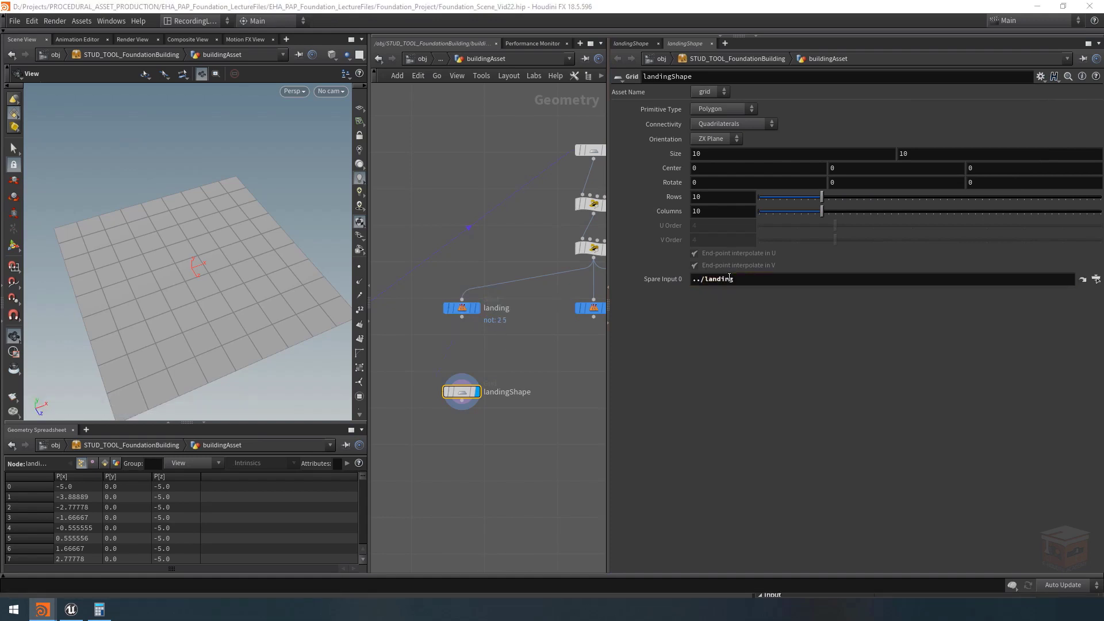
pyautogui.doubleClick(716, 199)
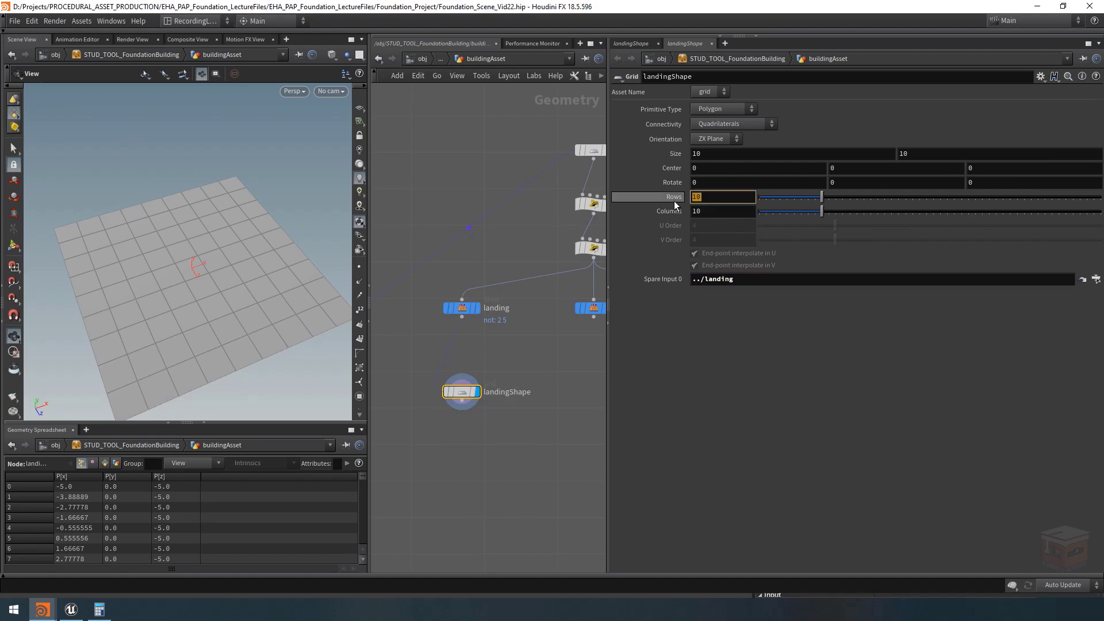
pyautogui.write('2')
pyautogui.press('Return')
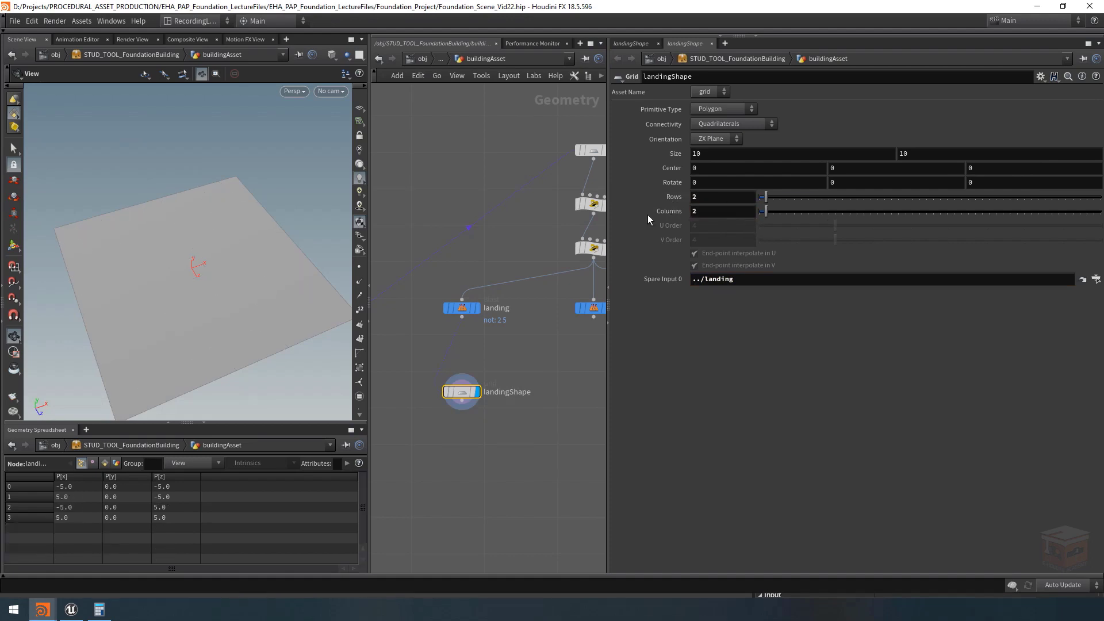
# Show the landing node as a template and set landingShape's X size to the expression bbox(-1,D_XSIZE)
pyautogui.click(473, 308)
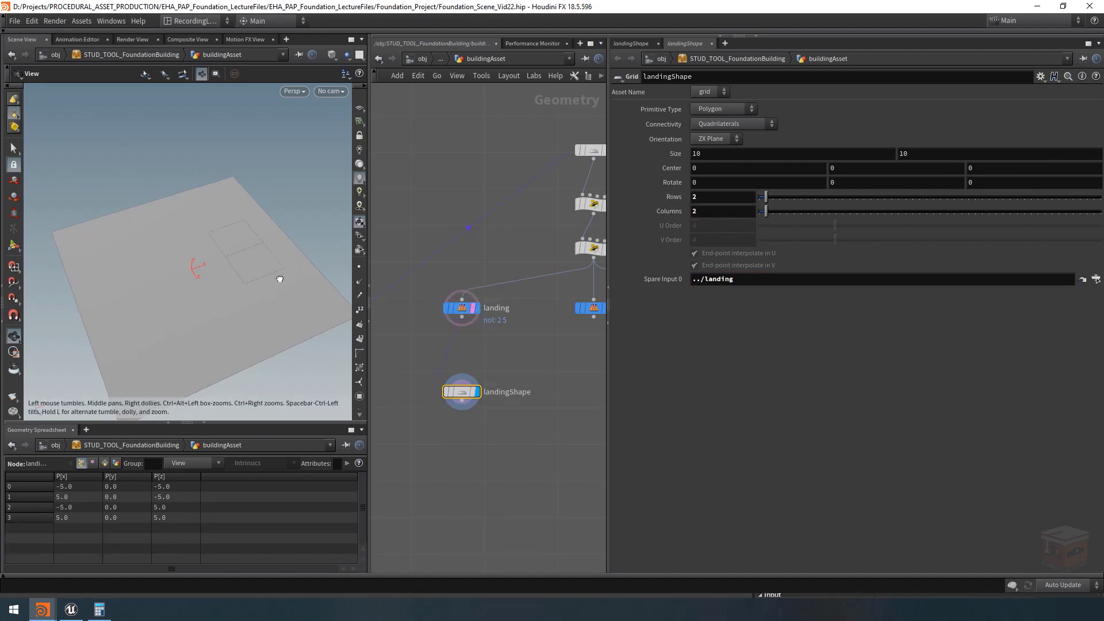
pyautogui.moveTo(280, 279); pyautogui.dragTo(270, 275)
pyautogui.doubleClick(722, 153)
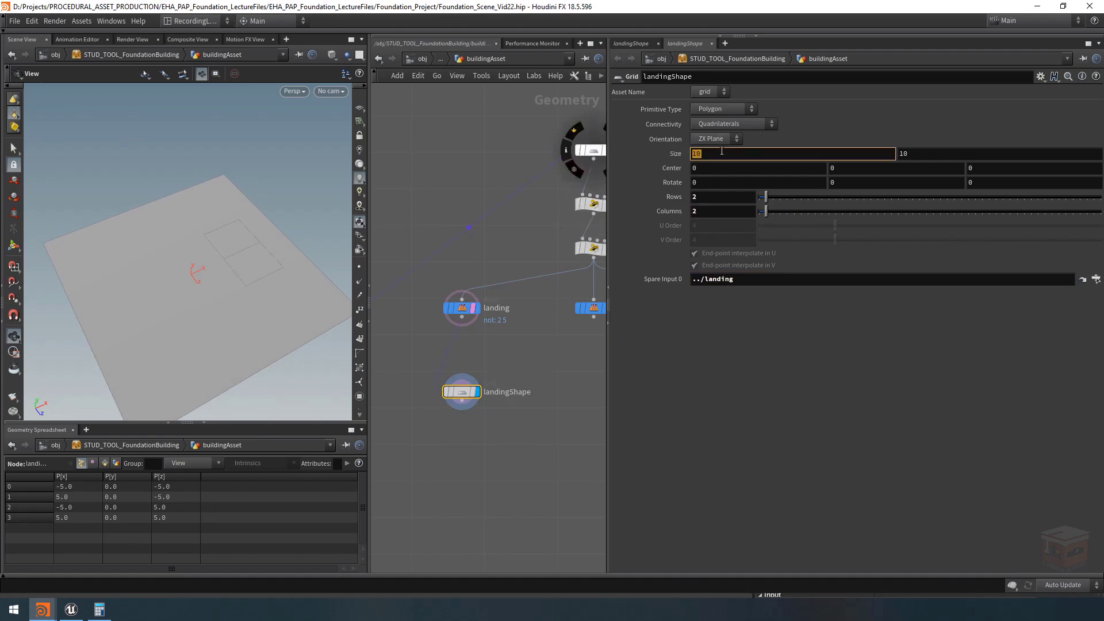
pyautogui.write('bbo')
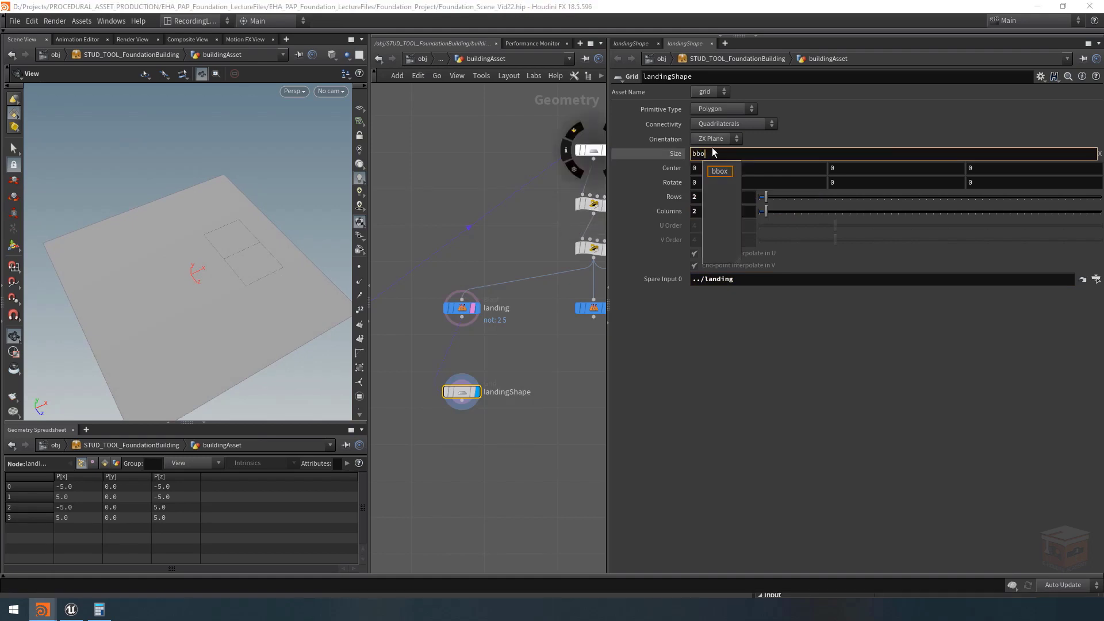
pyautogui.write('x(-1')
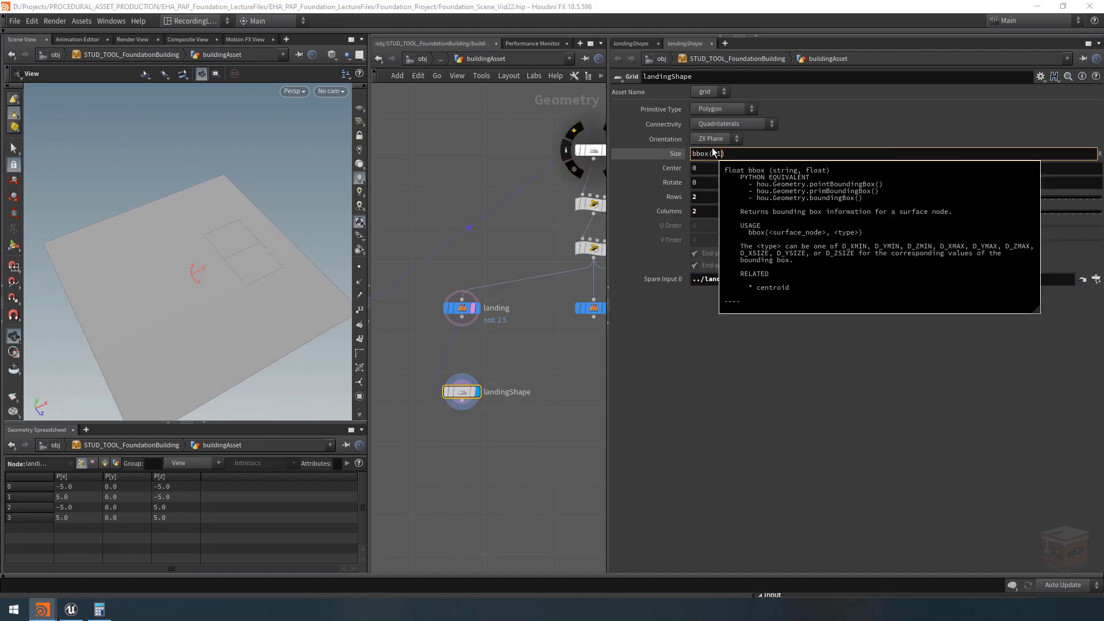
pyautogui.write(',')
pyautogui.write('D_XSI')
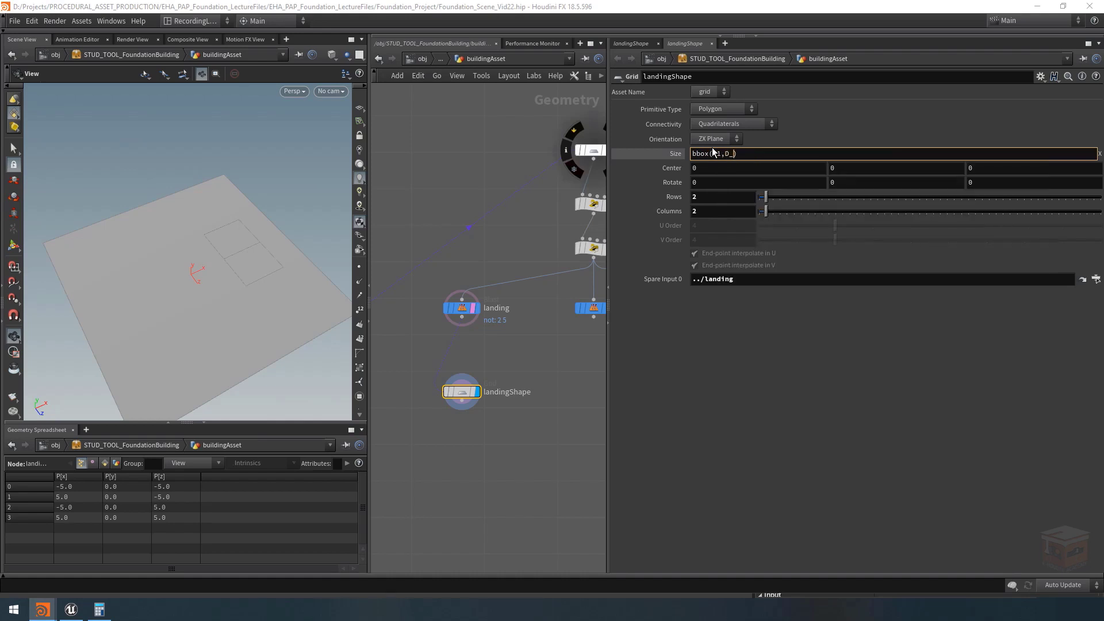
pyautogui.write('ZE')
pyautogui.press('Return')
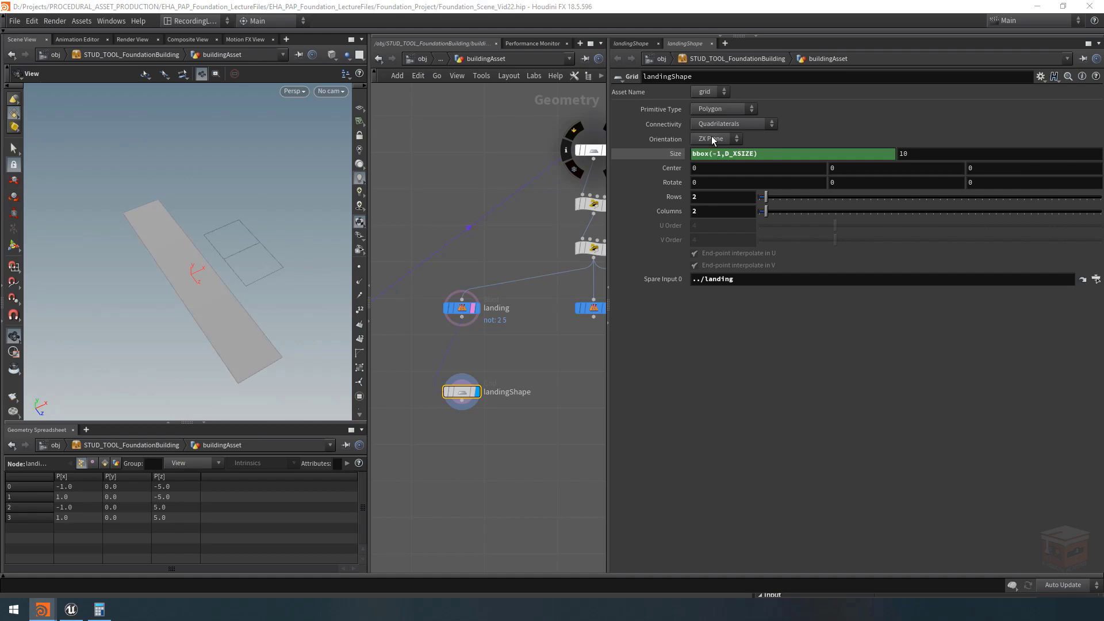
# Copy the X size expression into landingShape's second size value and change it to bbox(-1,D_ZSIZE)
pyautogui.click(758, 152)
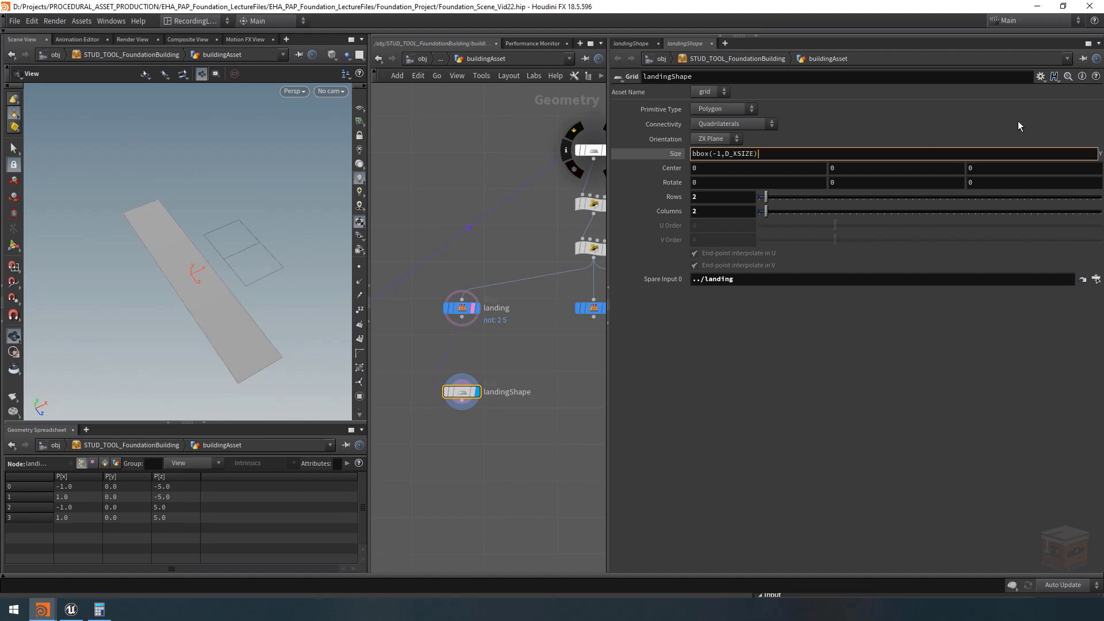
pyautogui.press('BackSpace')
pyautogui.write('Z')
pyautogui.press('Return')
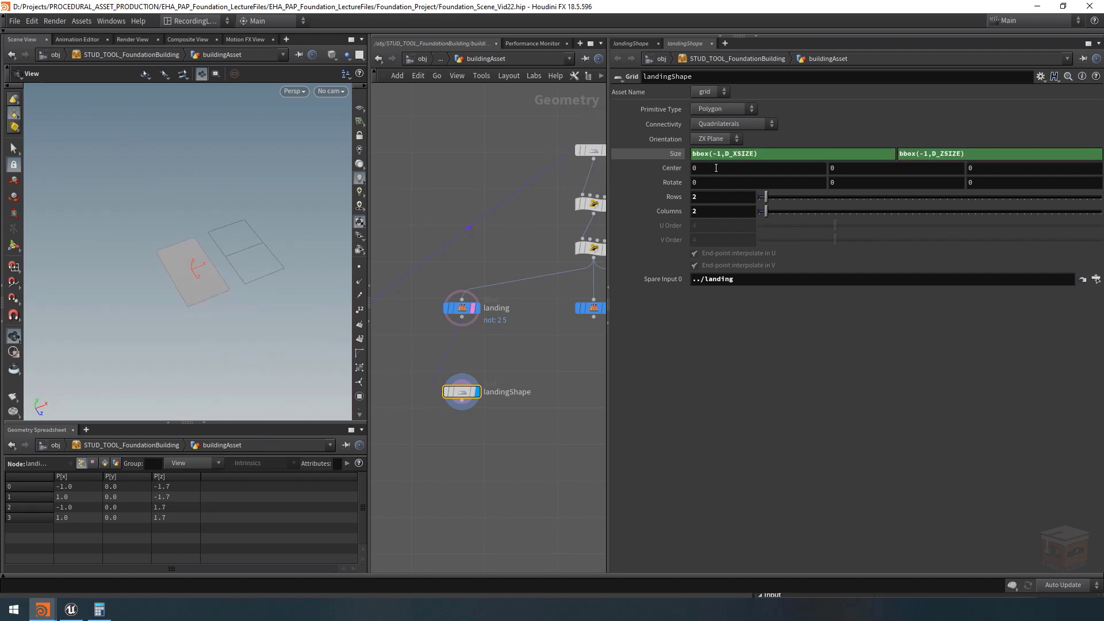
# Set landingShape's X center to the expression centroid(-1,D_X)
pyautogui.moveTo(715, 167); pyautogui.dragTo(661, 166)
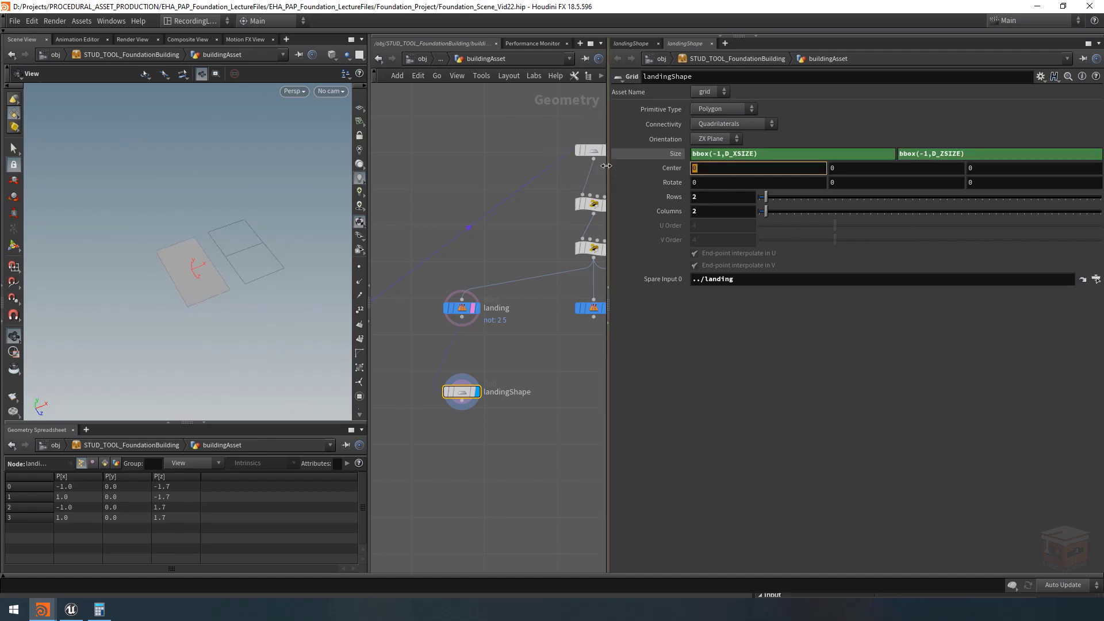
pyautogui.write('centroid()')
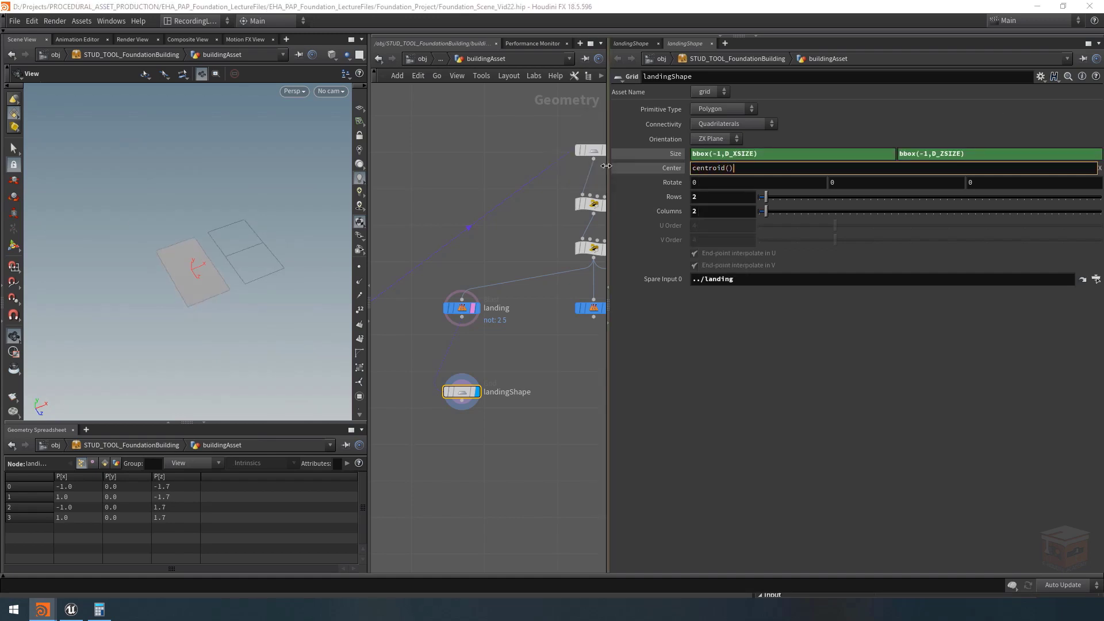
pyautogui.write('-1,D_')
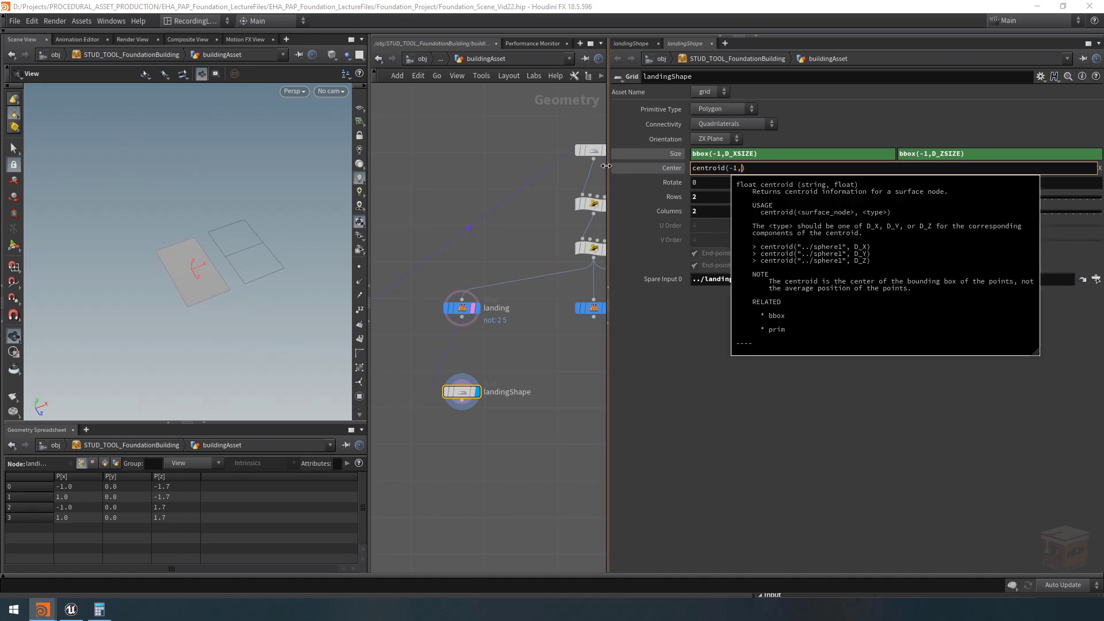
pyautogui.write('X')
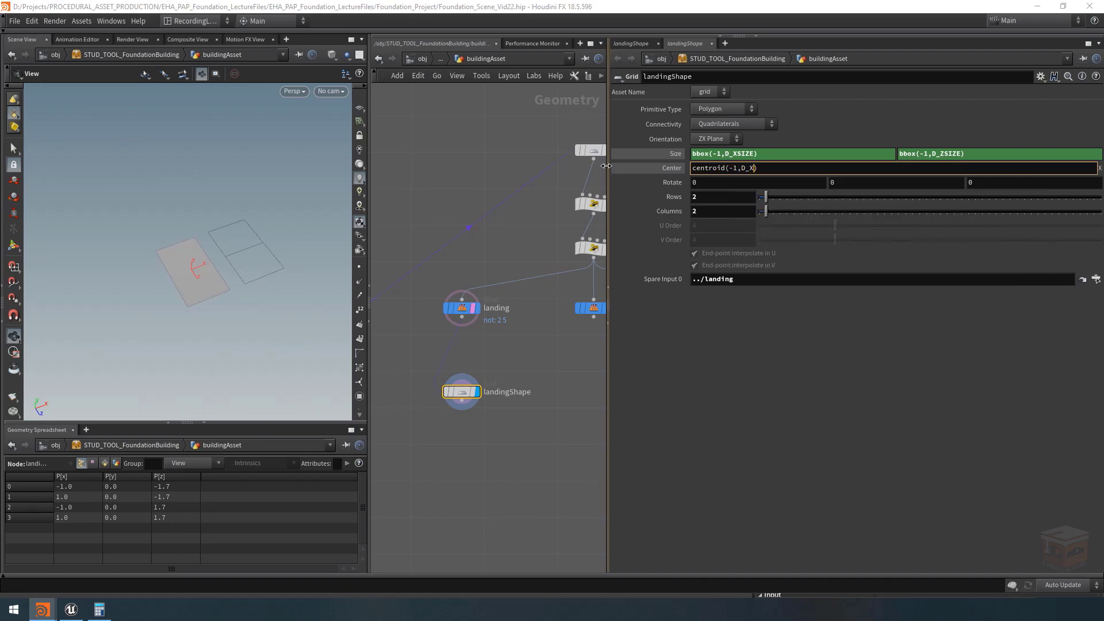
pyautogui.press('Return')
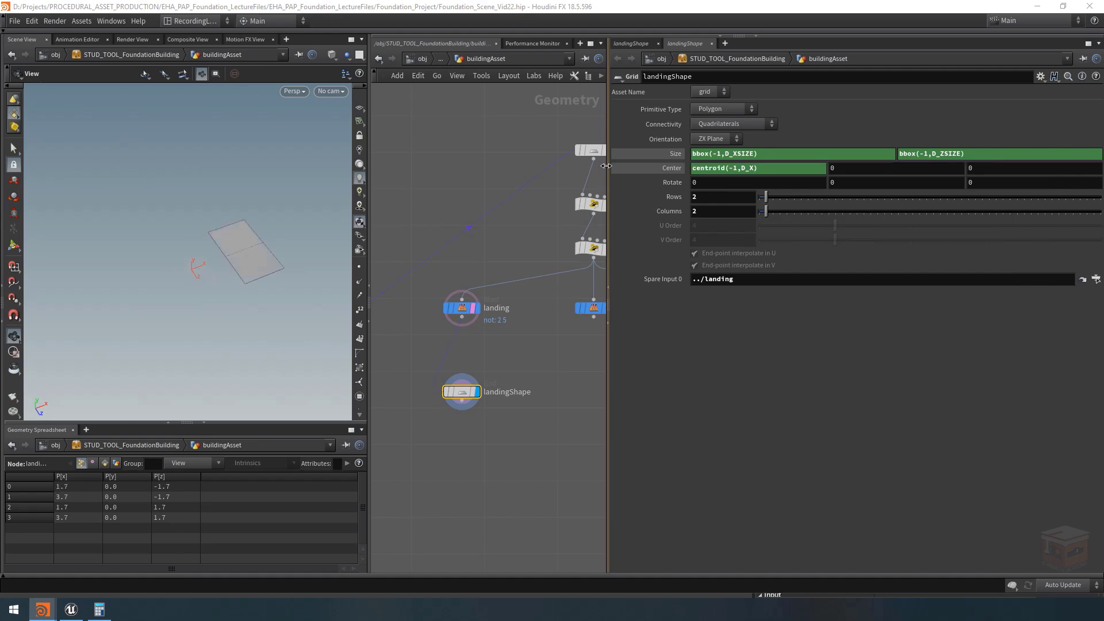
# Reuse the centroid expression for landingShape's Z center, changing it to centroid(-1,D_Z)
pyautogui.click(996, 169)
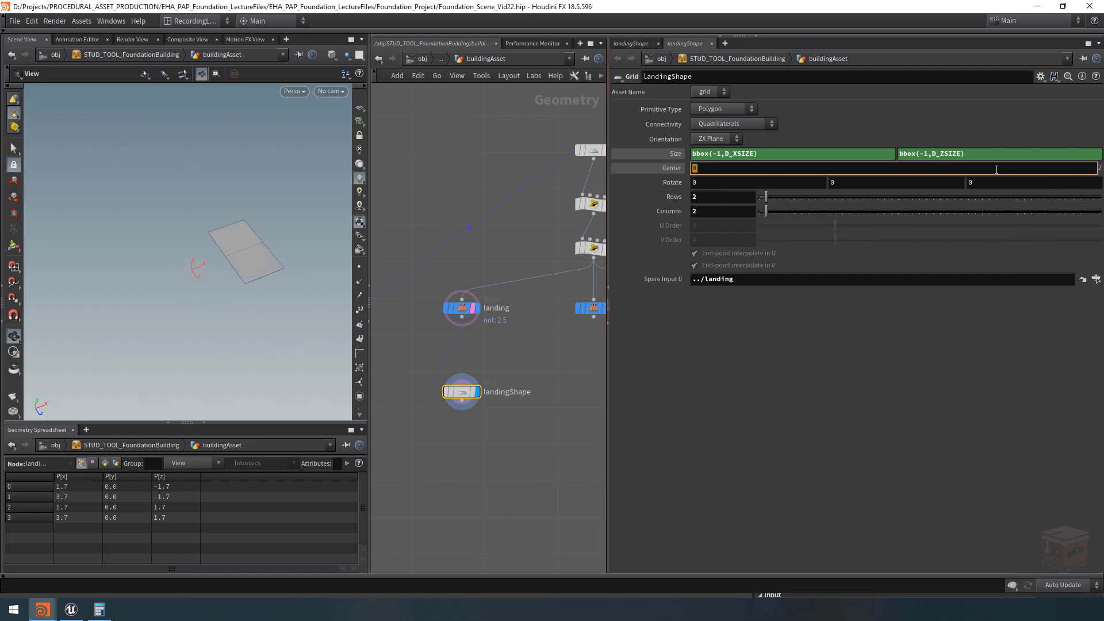
pyautogui.write('centroid(-1,D_X)')
pyautogui.press('Left')
pyautogui.press('BackSpace')
pyautogui.write('Z')
pyautogui.press('Return')
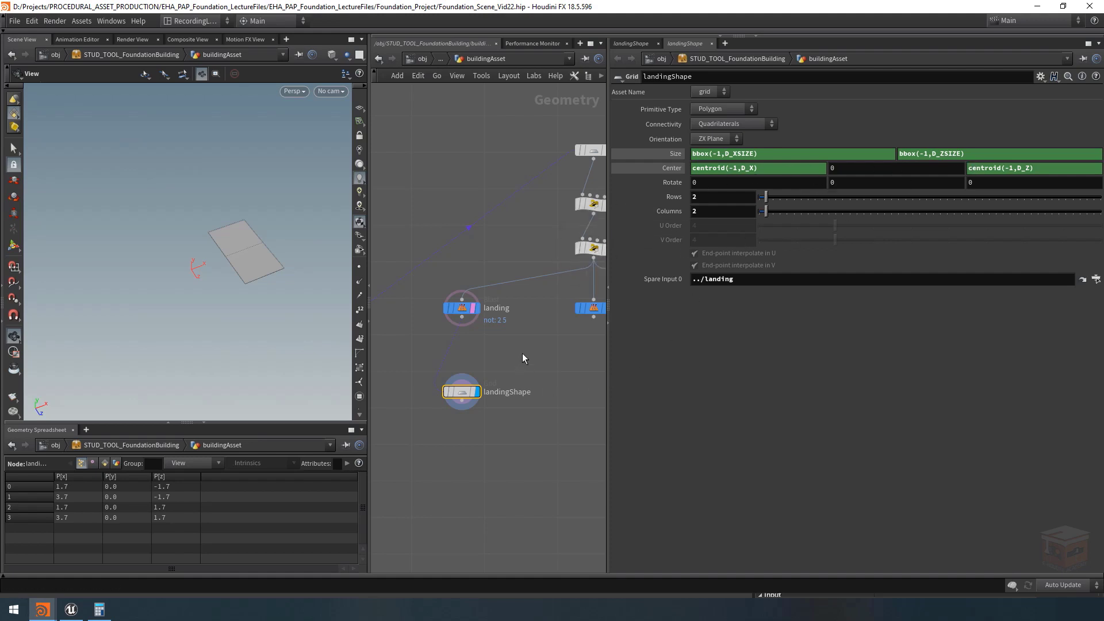
# Find the STUD_UTIL_ExtrudeAndTexture_Floors node in the Create Floors network box and examine its extrude and bottom texture settings
pyautogui.moveTo(526, 365); pyautogui.dragTo(496, 339, button='middle')
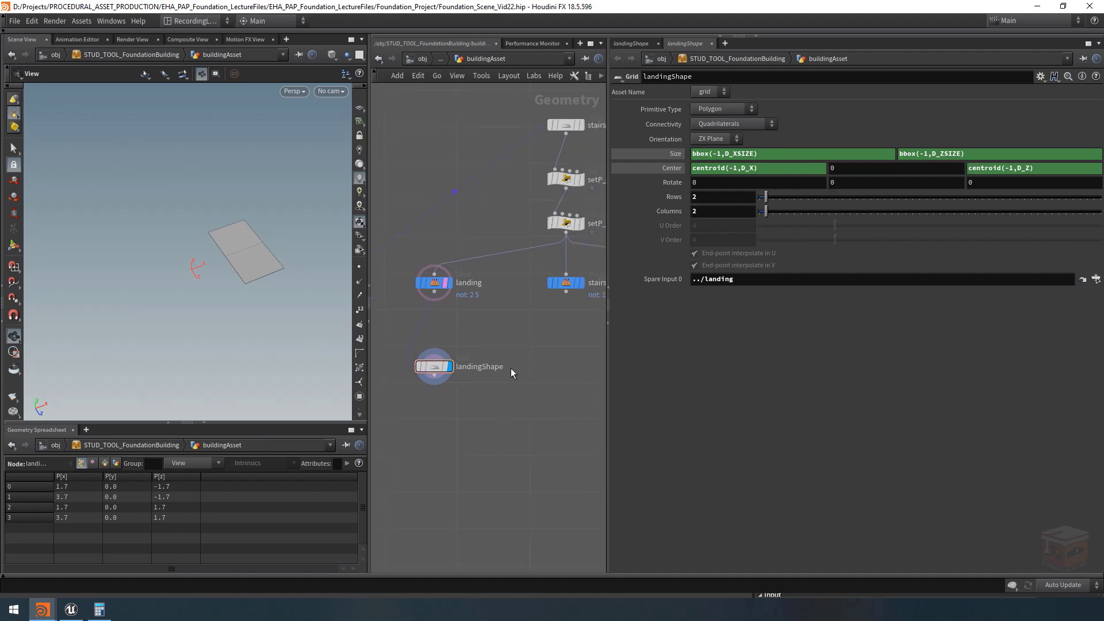
pyautogui.scroll(-2, 515, 377)
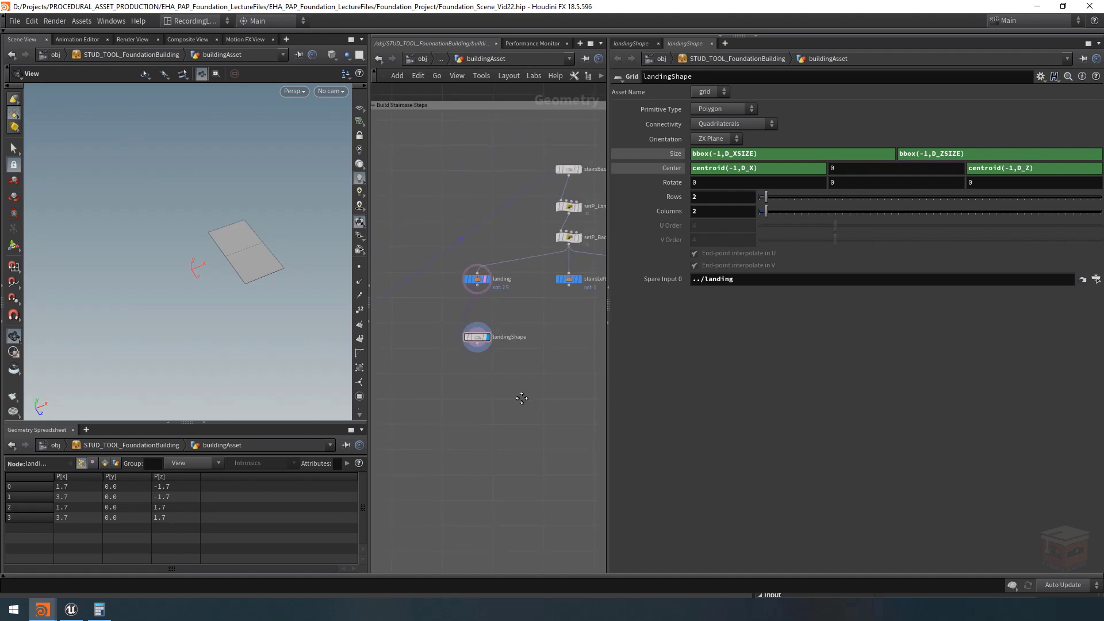
pyautogui.moveTo(257, 287); pyautogui.dragTo(281, 263)
pyautogui.scroll(-6, 498, 381)
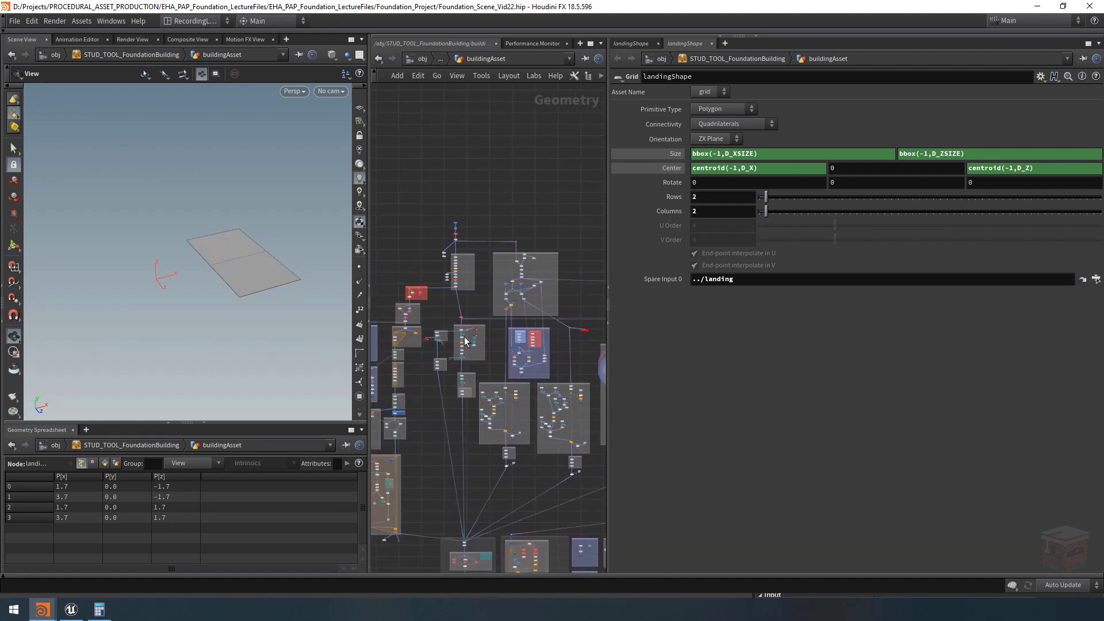
pyautogui.scroll(8, 462, 333)
pyautogui.moveTo(505, 302); pyautogui.dragTo(528, 285, button='middle')
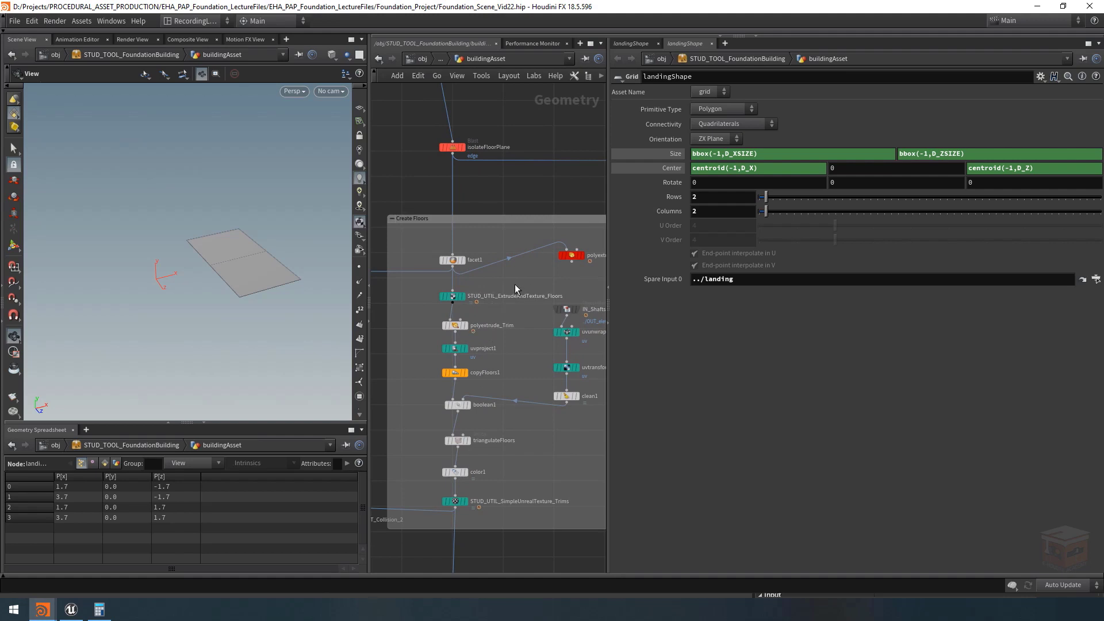
pyautogui.moveTo(515, 285); pyautogui.dragTo(414, 304)
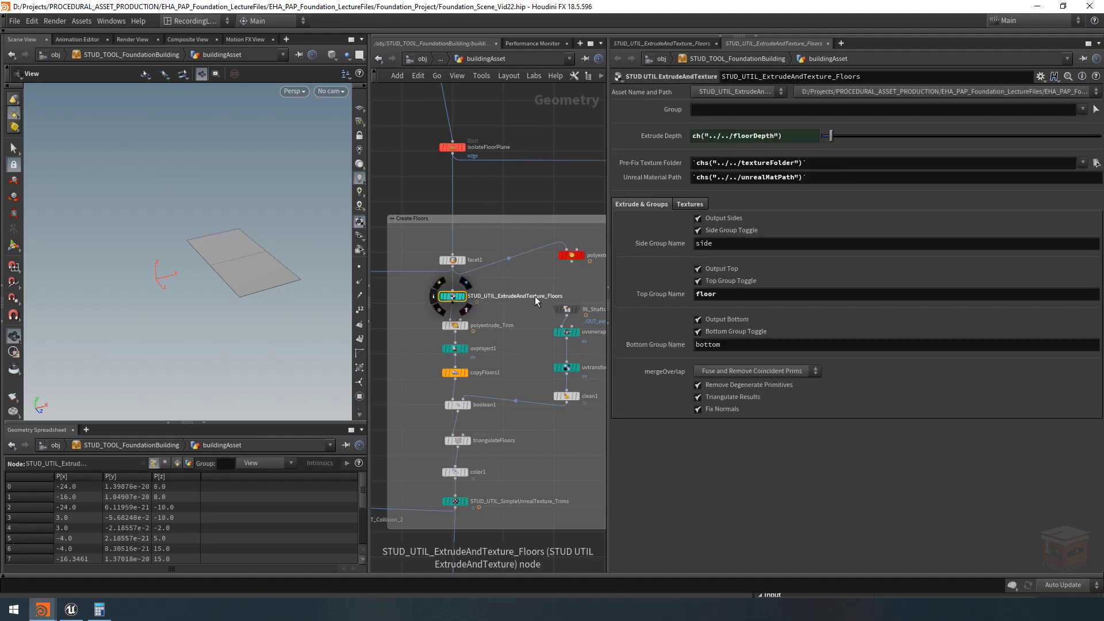
pyautogui.click(689, 204)
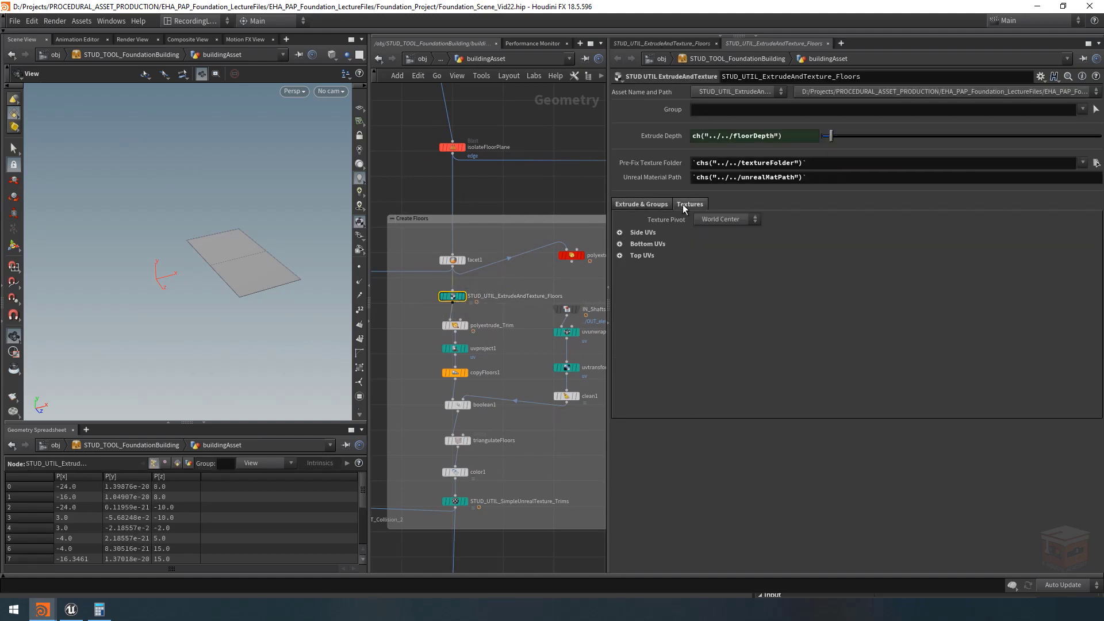
pyautogui.click(620, 244)
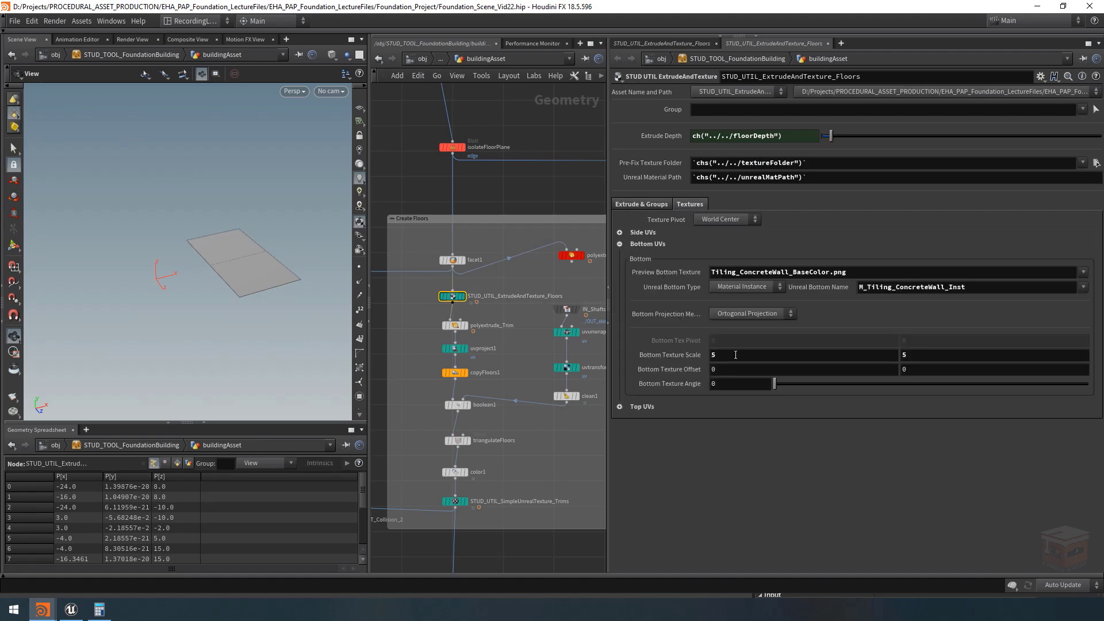
pyautogui.click(619, 244)
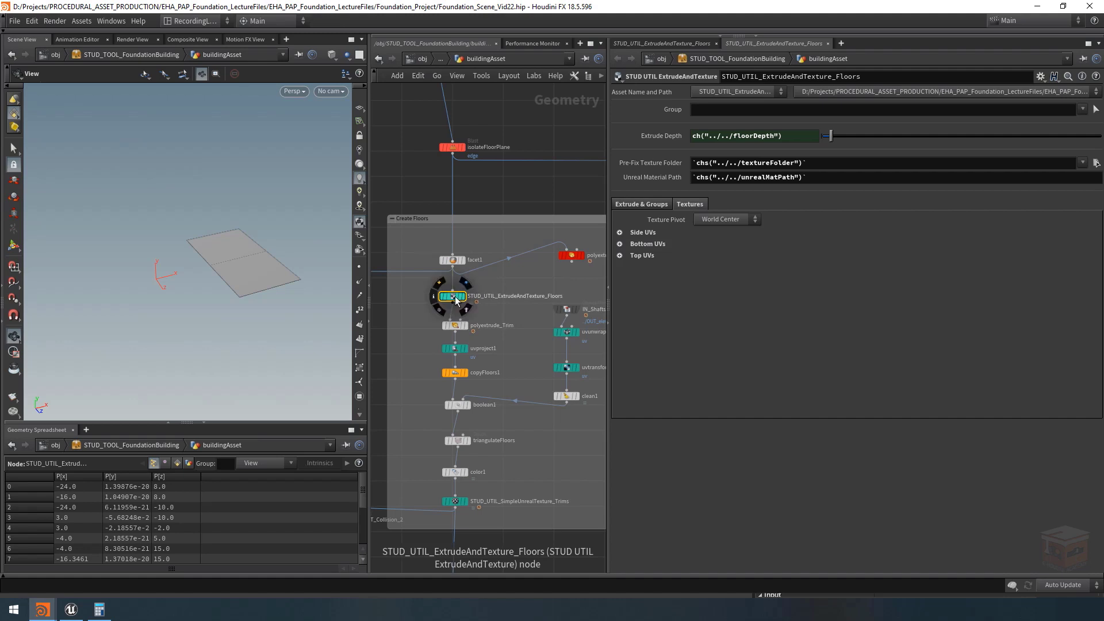
# Copy the STUD_UTIL_ExtrudeAndTexture_Floors node below landingShape, wire landingShape into it and display the result
pyautogui.hotkey('ctrl', 'c')
pyautogui.press('h')
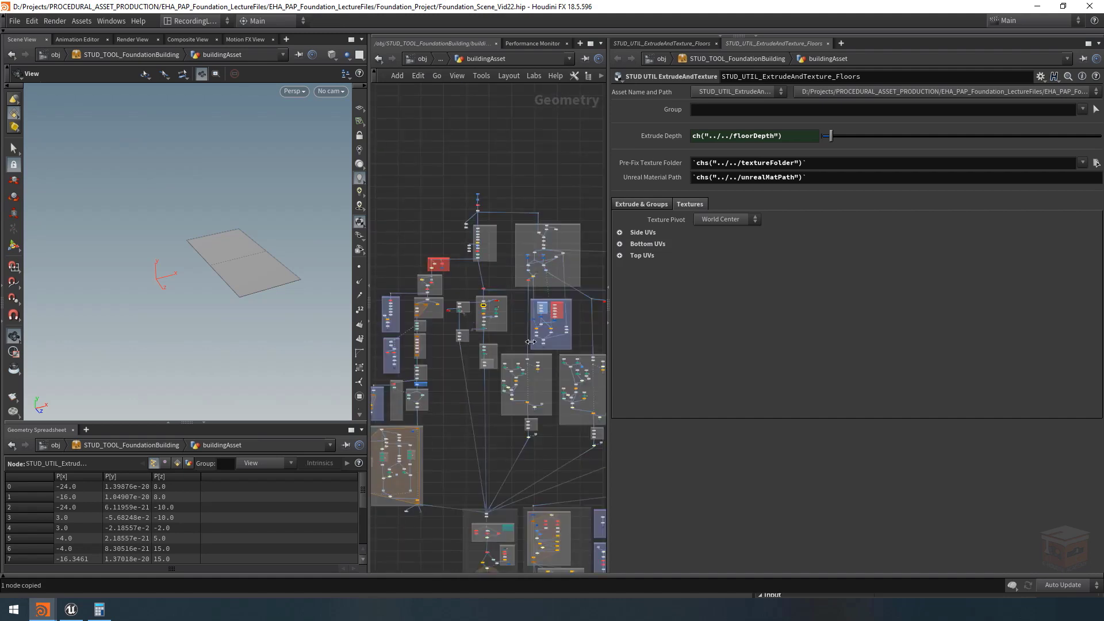
pyautogui.moveTo(531, 342); pyautogui.dragTo(327, 307, button='middle')
pyautogui.scroll(8, 429, 315)
pyautogui.moveTo(445, 299); pyautogui.dragTo(460, 333, button='middle')
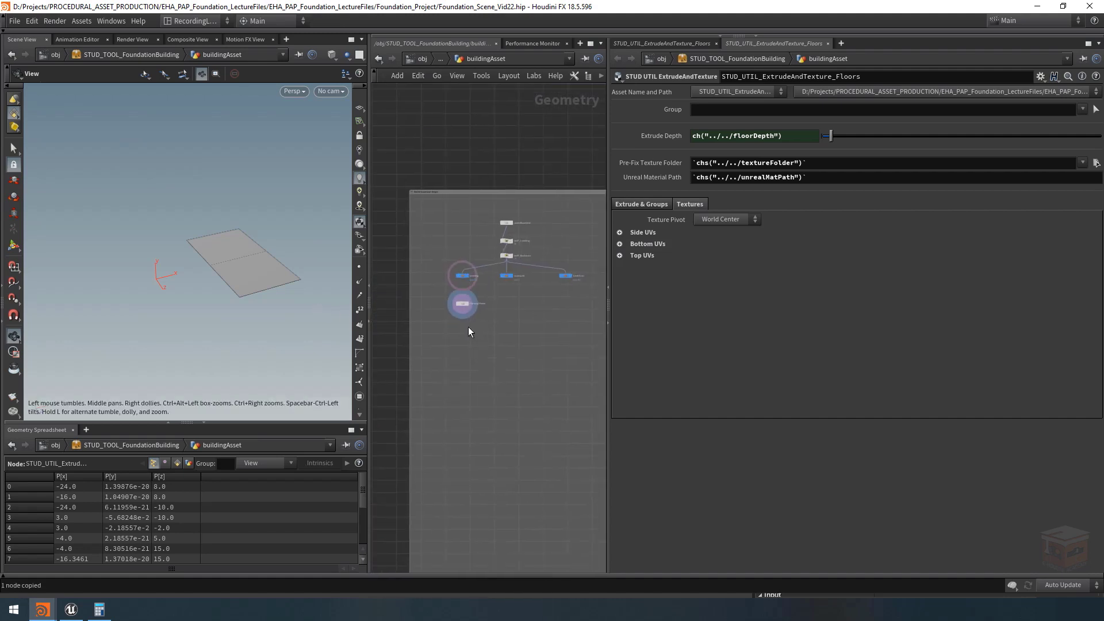
pyautogui.scroll(5, 467, 327)
pyautogui.hotkey('ctrl', 'v')
pyautogui.click(457, 289)
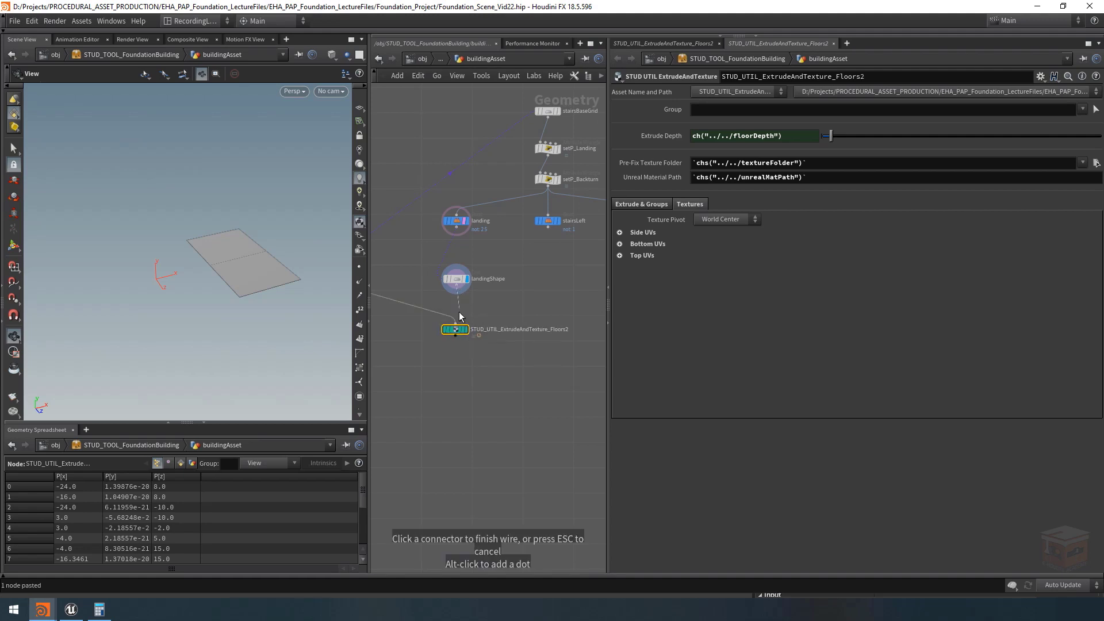
pyautogui.click(463, 326)
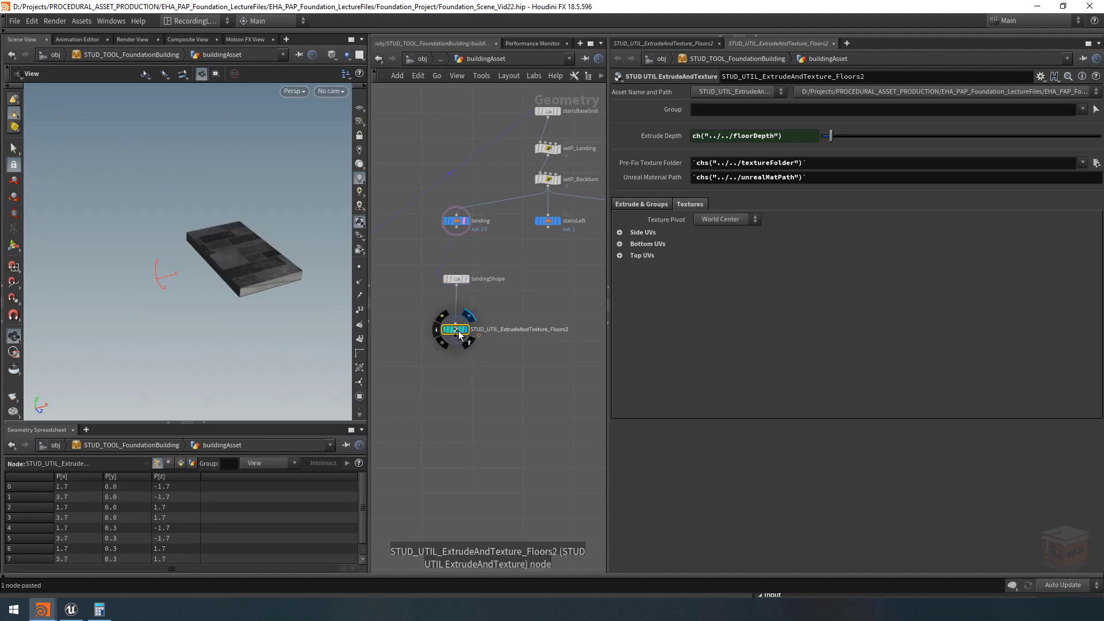
pyautogui.scroll(2, 262, 276)
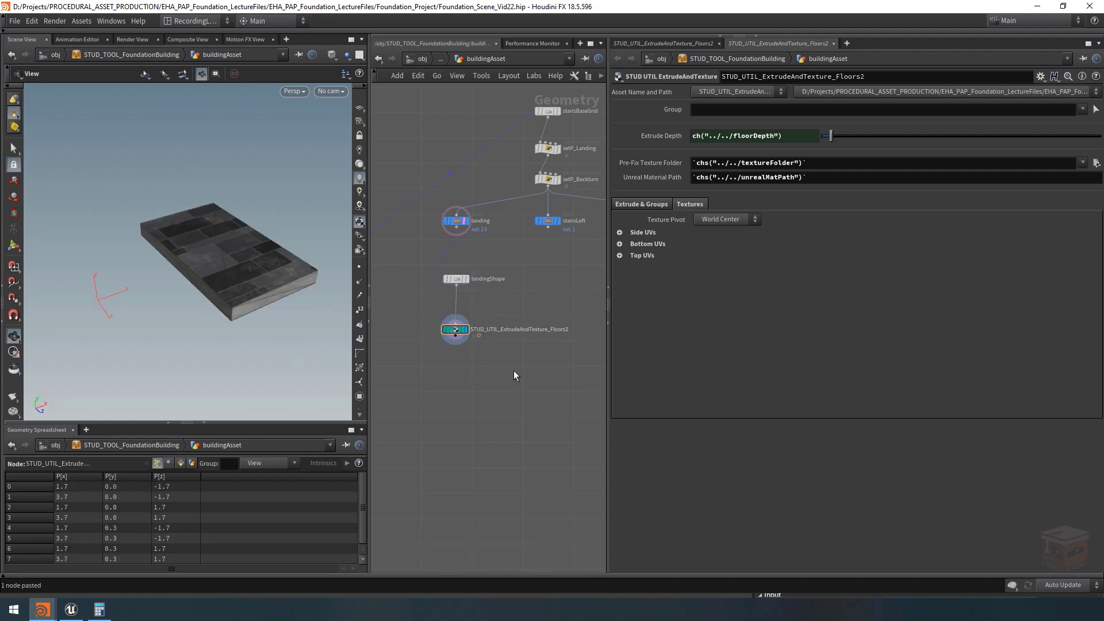
pyautogui.moveTo(257, 263); pyautogui.dragTo(275, 280)
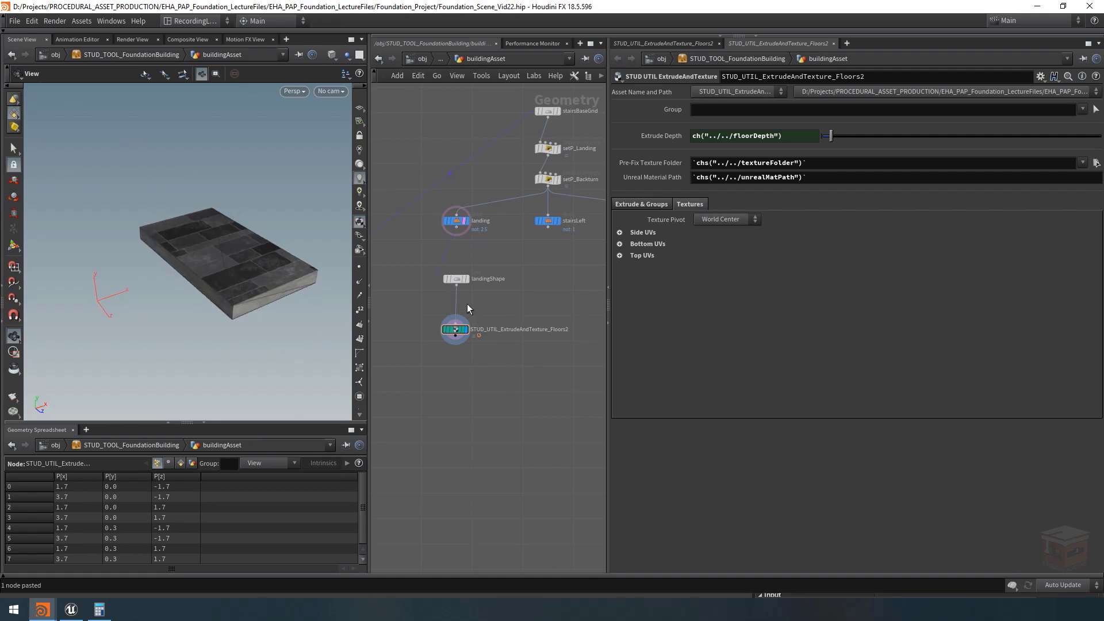
# Display the landingShape grid again and inspect its flat surface from a lower angle
pyautogui.scroll(3, 469, 285)
pyautogui.click(468, 276)
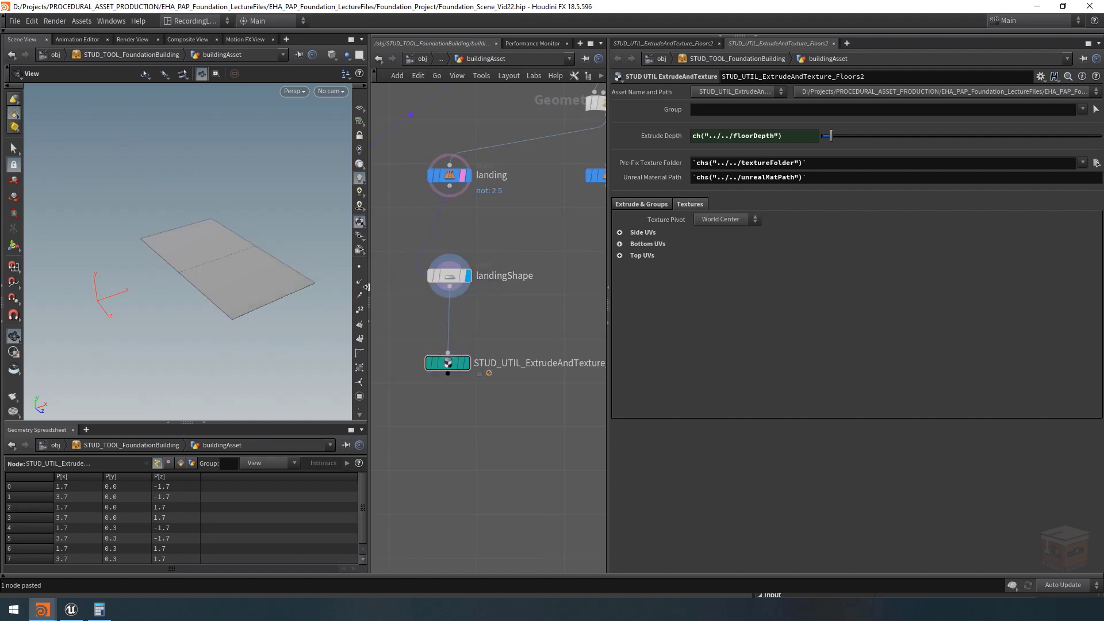
pyautogui.moveTo(322, 283); pyautogui.dragTo(262, 286)
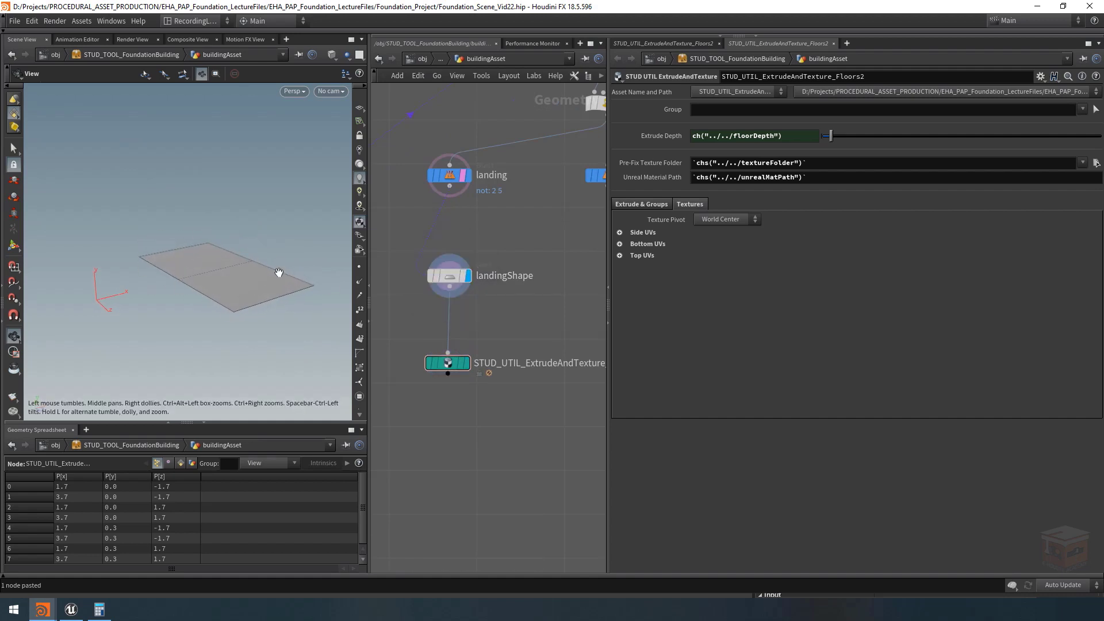
# Display the extruded and textured result of the STUD_UTIL_ExtrudeAndTexture_Floors2 node below landingShape
pyautogui.moveTo(457, 281)
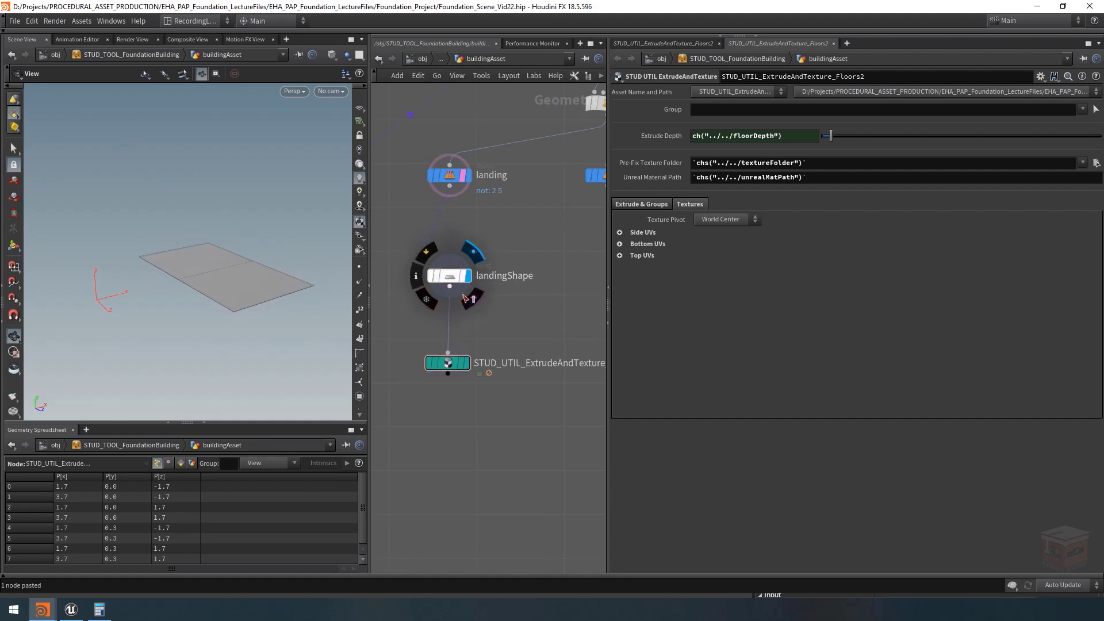
pyautogui.click(466, 364)
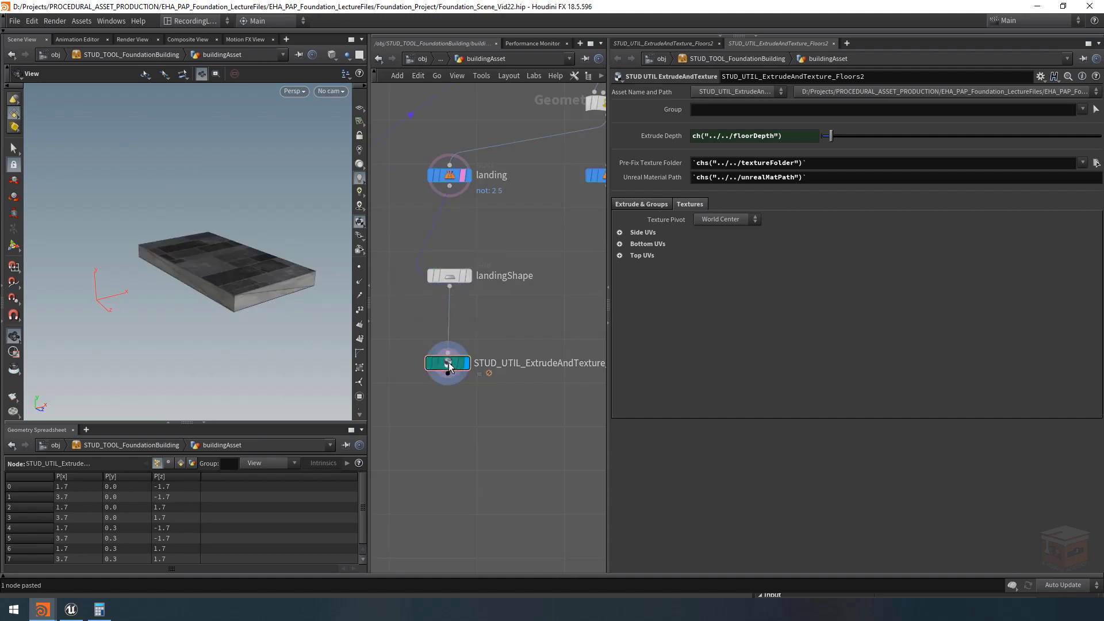
pyautogui.scroll(-4, 498, 333)
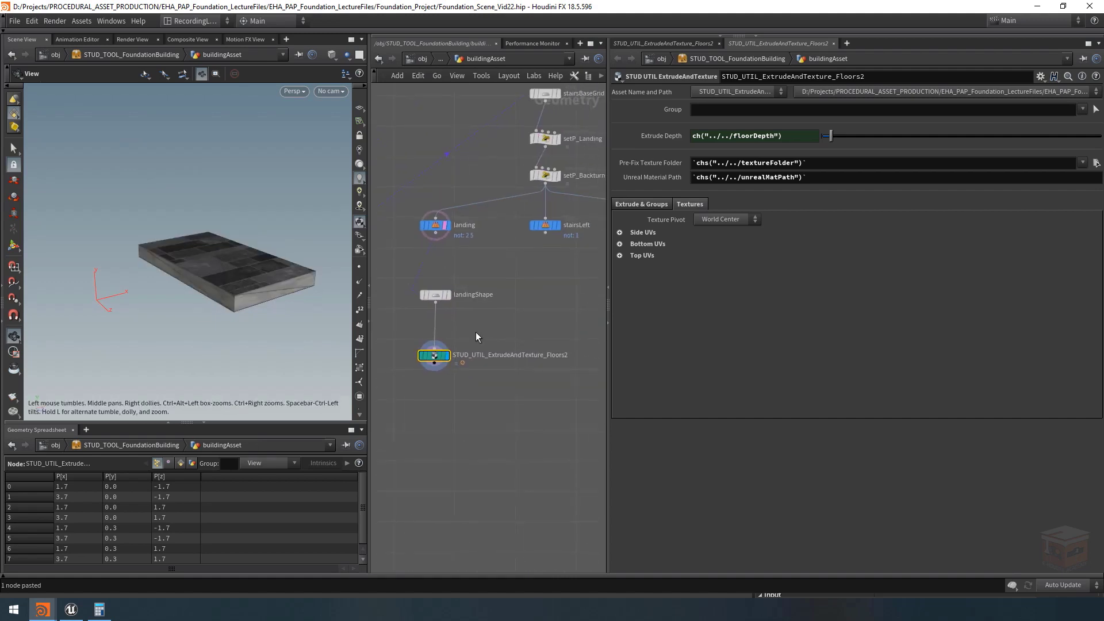
pyautogui.moveTo(431, 357)
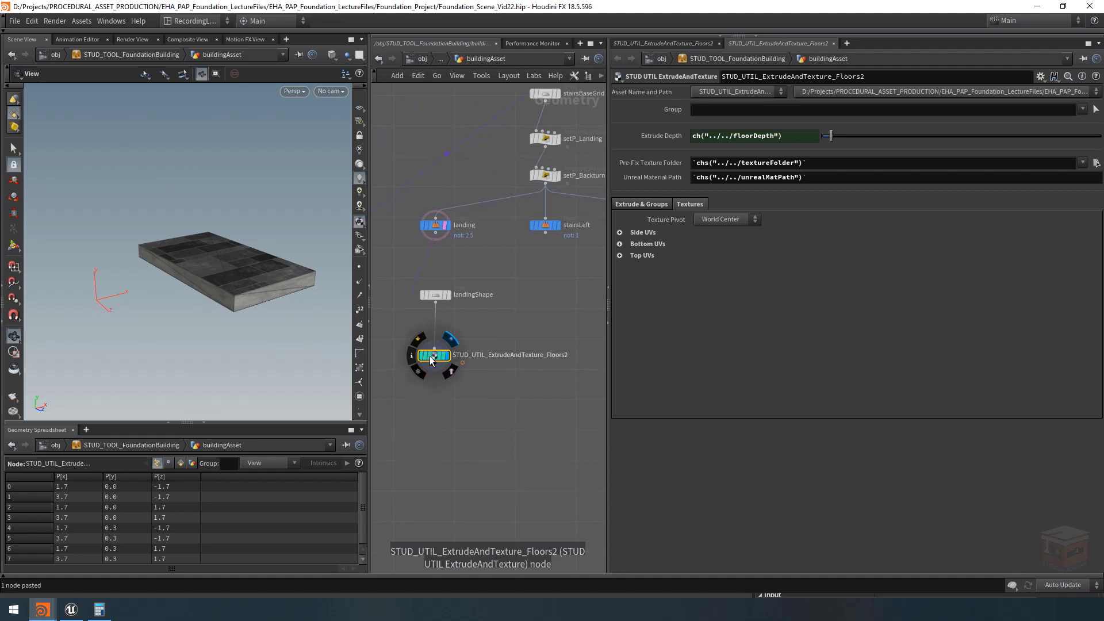
# Delete the channel expression on STUD_UTIL_ExtrudeAndTexture_Floors2's Extrude Depth and enter -0.29999999999999999 as its value
pyautogui.click(663, 136)
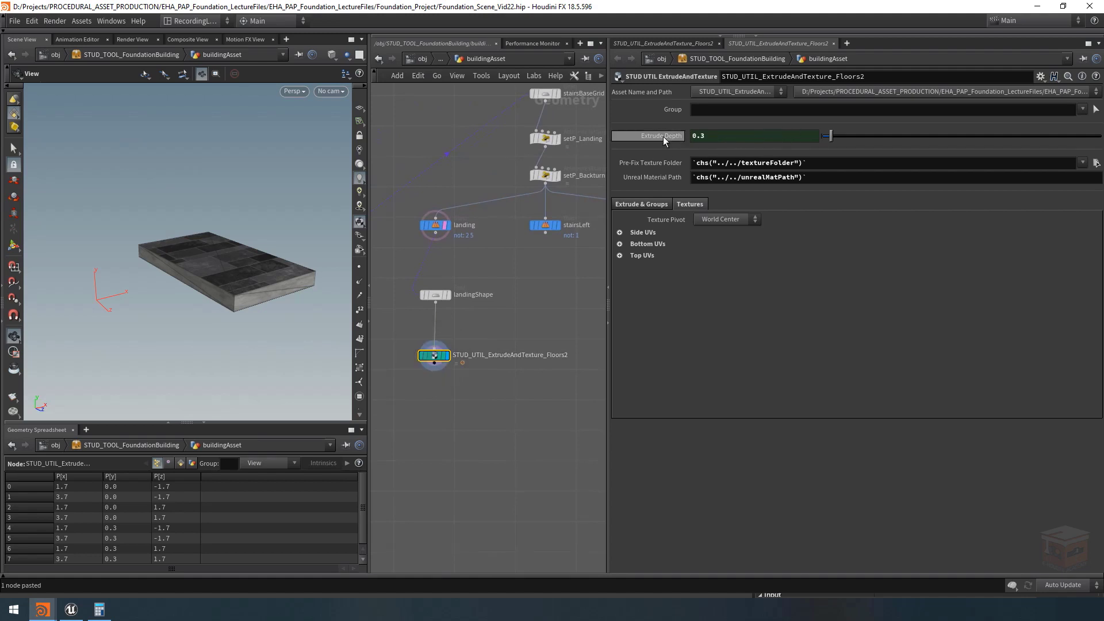
pyautogui.click(650, 136)
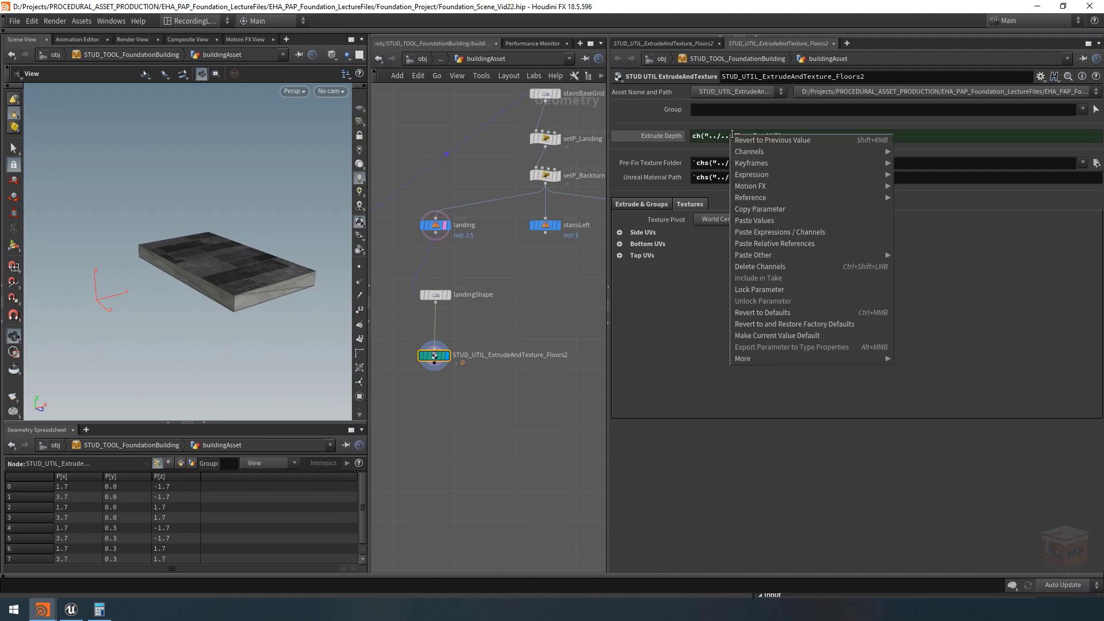
pyautogui.rightClick(732, 136)
pyautogui.click(752, 267)
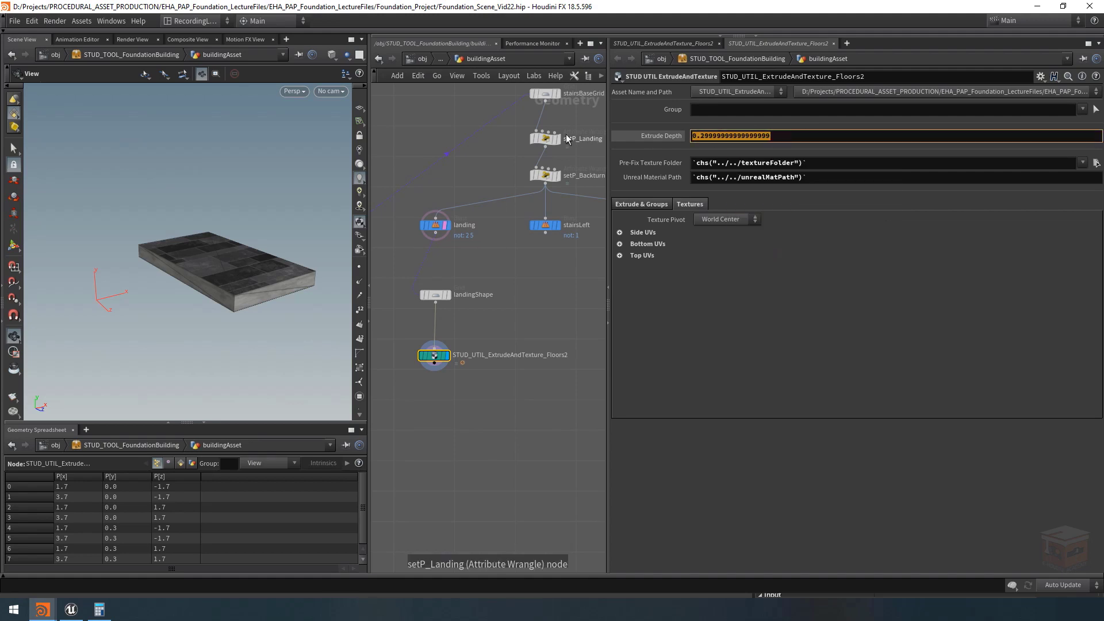
pyautogui.write('0.00')
pyautogui.press('Return')
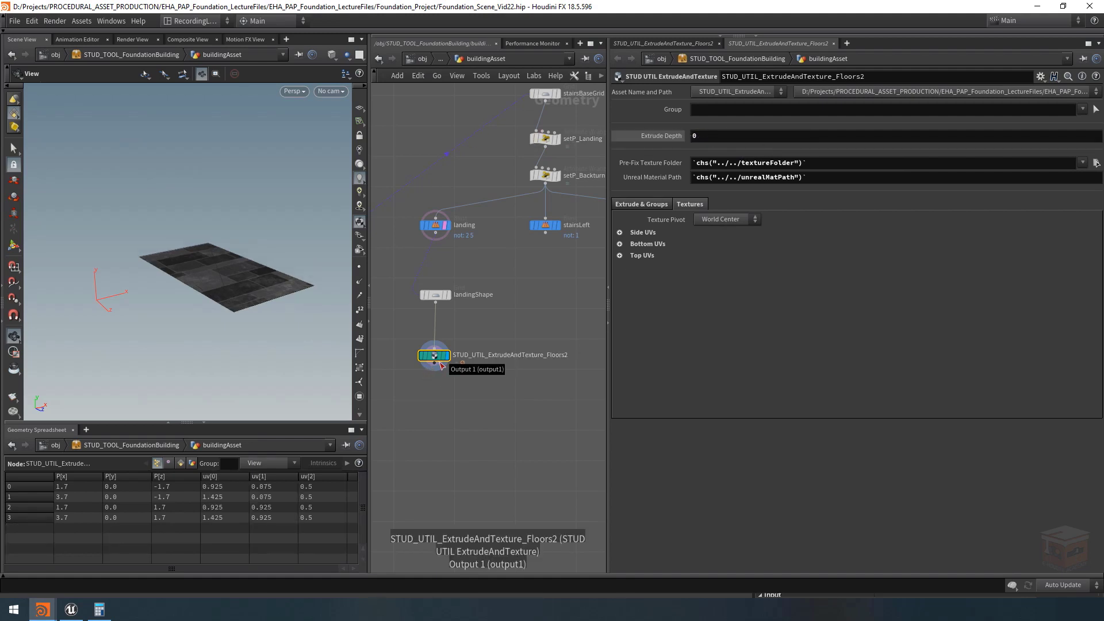
# Allow editing of the extrude asset's contents and unlock the lower range limit of its Extrude Depth parameter in the type properties
pyautogui.moveTo(436, 358)
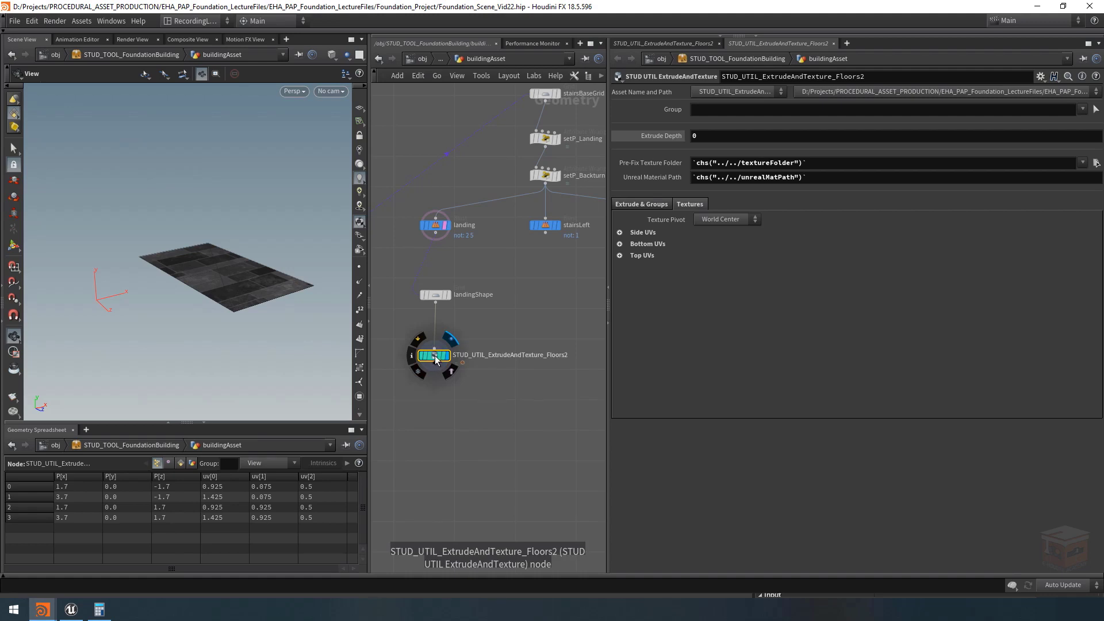
pyautogui.rightClick(436, 355)
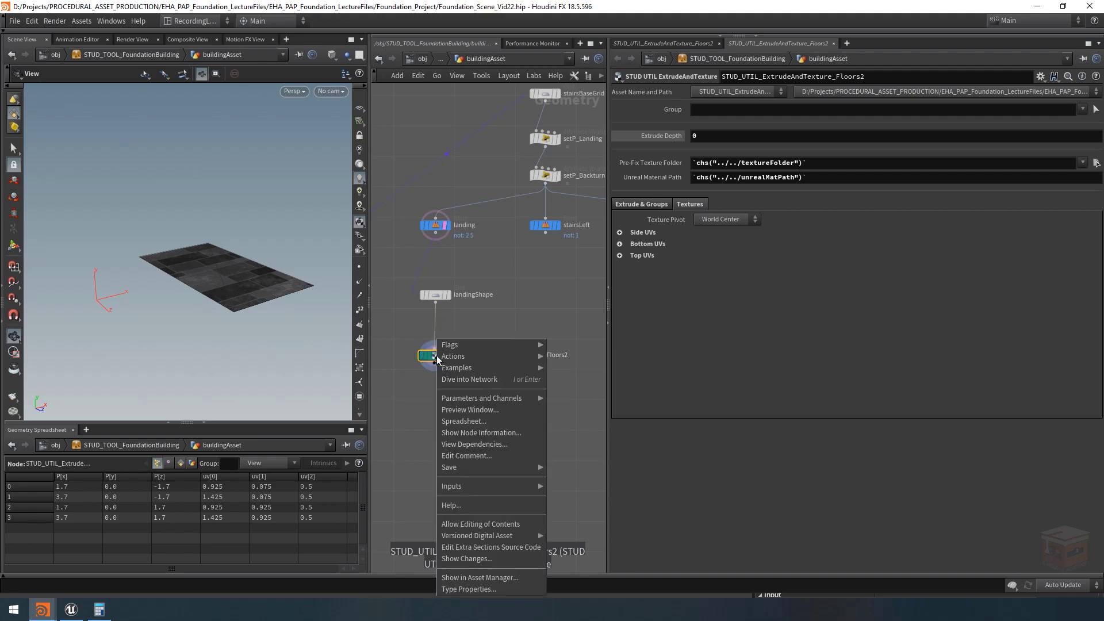
pyautogui.click(509, 527)
pyautogui.rightClick(433, 354)
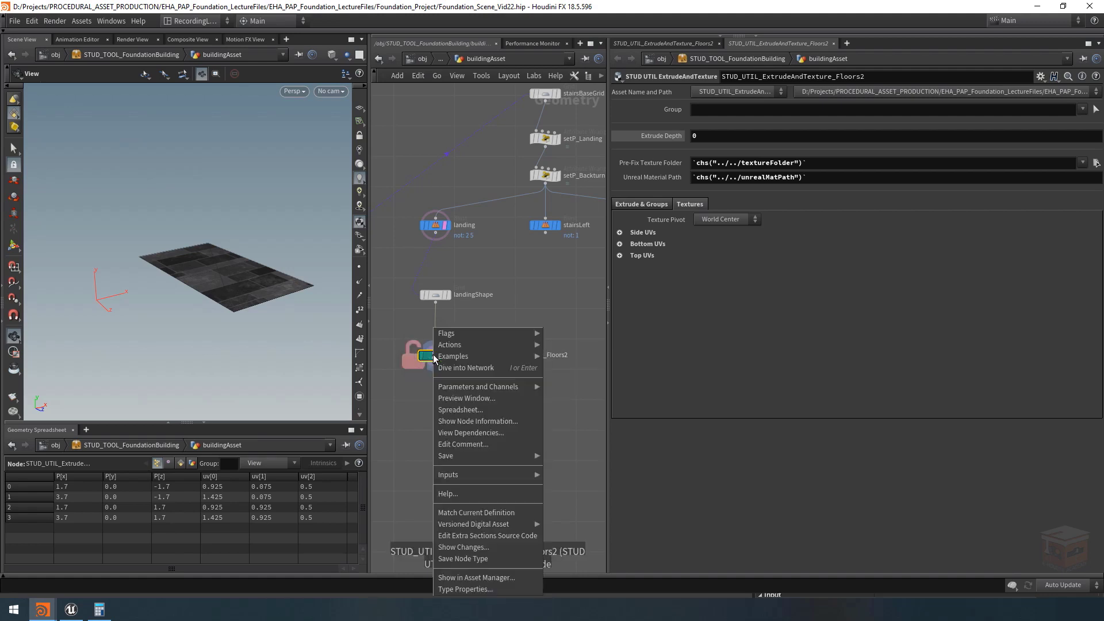
pyautogui.click(468, 590)
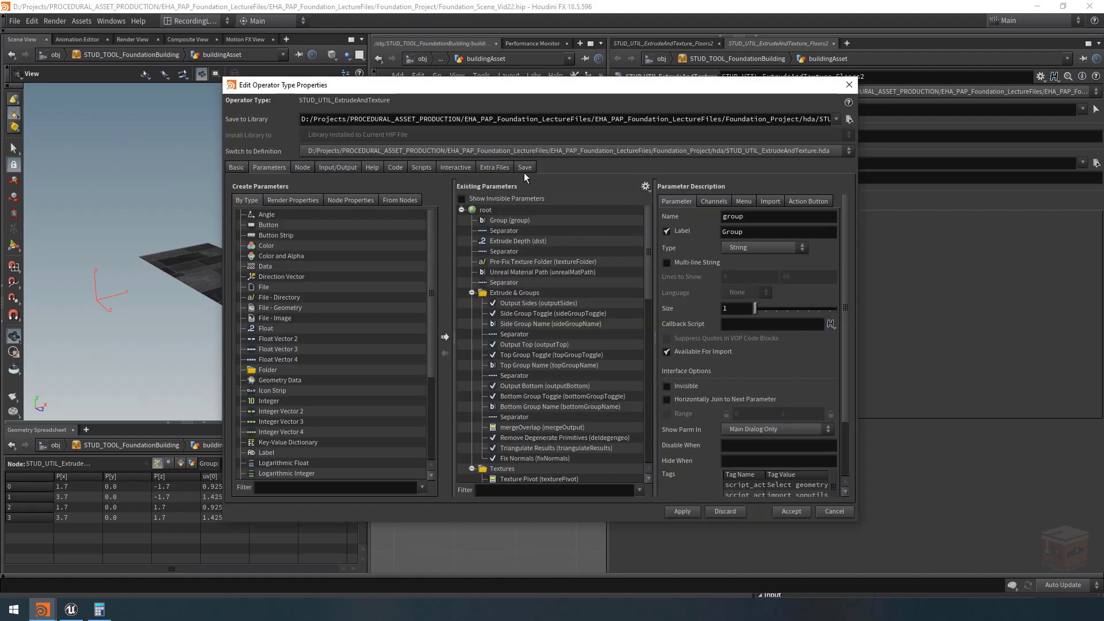
pyautogui.moveTo(481, 91); pyautogui.dragTo(628, 97)
pyautogui.click(643, 246)
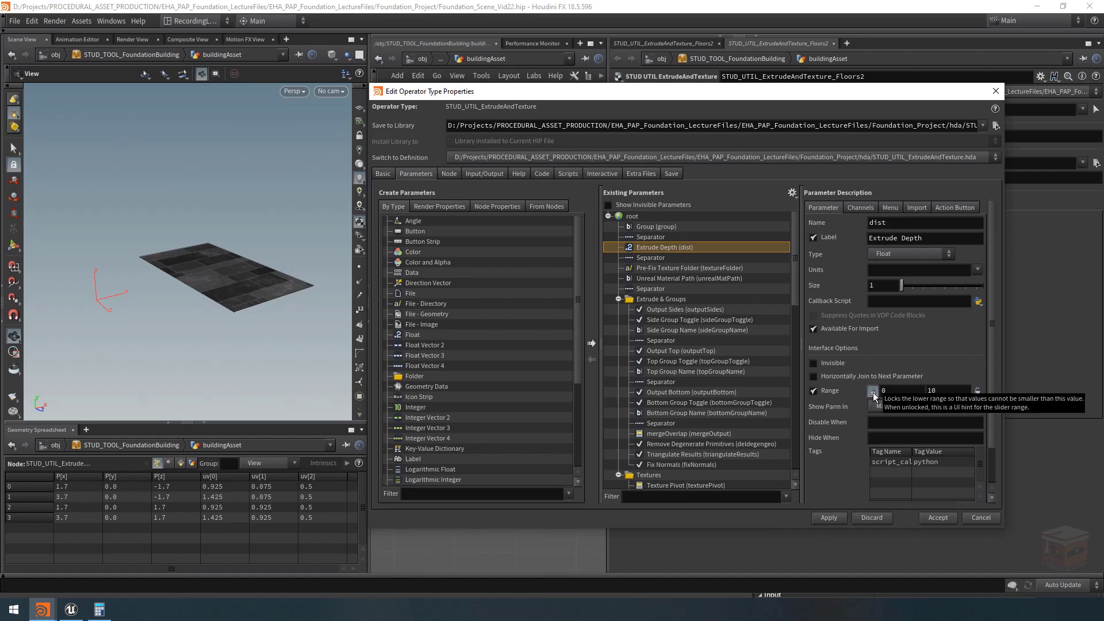
pyautogui.click(835, 518)
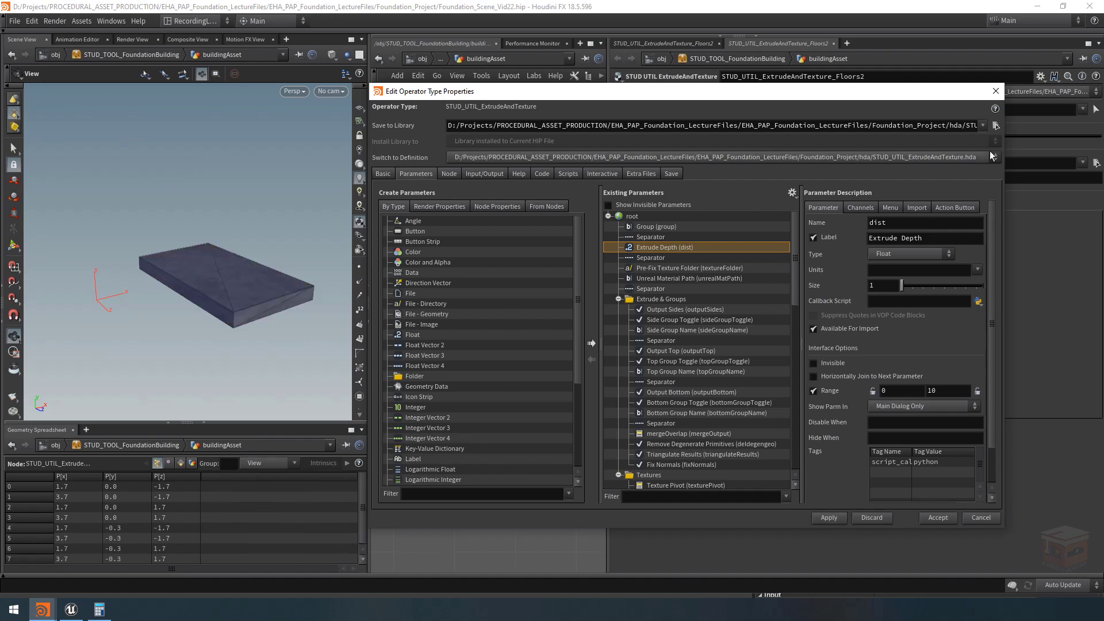
pyautogui.click(996, 91)
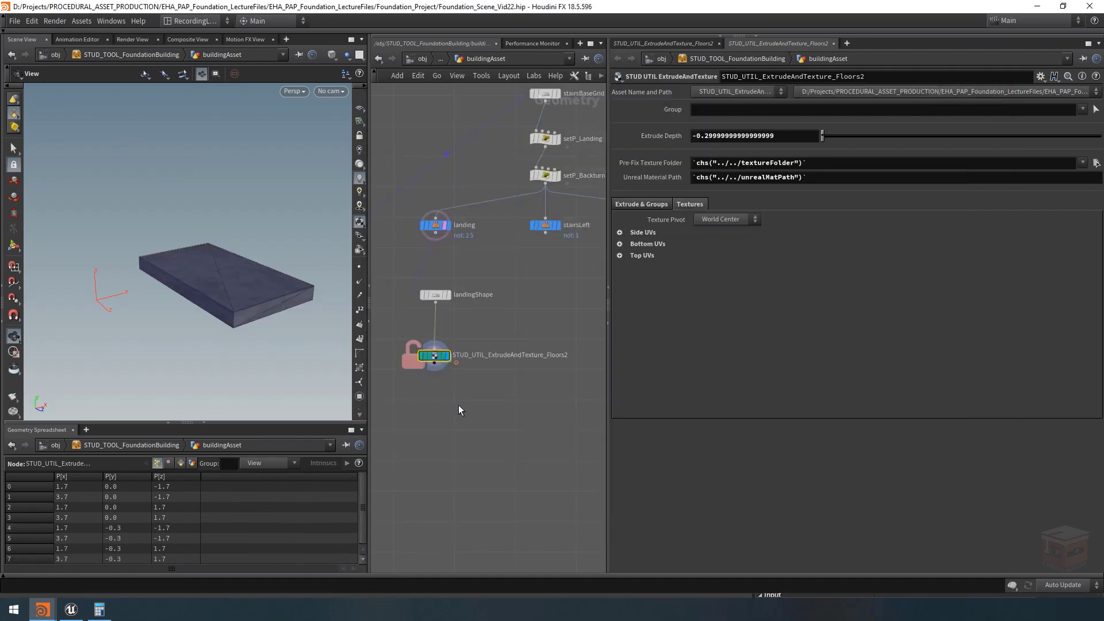
# Add a Reverse node and insert it between landingShape and STUD_UTIL_ExtrudeAndTexture_Floors2
pyautogui.moveTo(458, 404); pyautogui.dragTo(489, 424, button='middle')
pyautogui.moveTo(252, 284); pyautogui.dragTo(246, 276, button='middle')
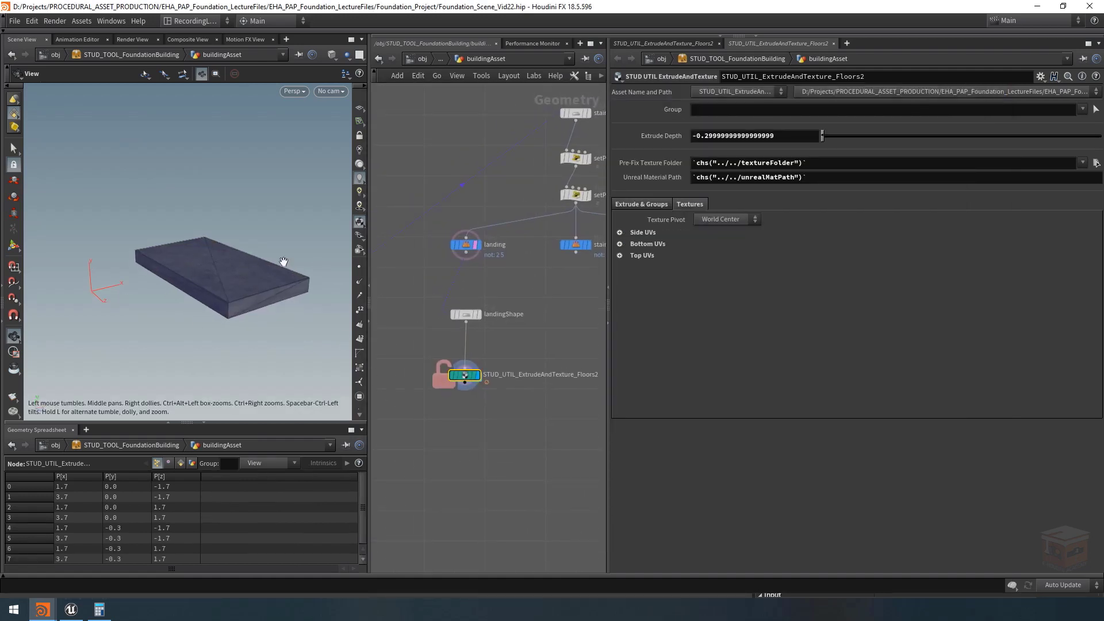
pyautogui.moveTo(261, 295); pyautogui.dragTo(293, 289)
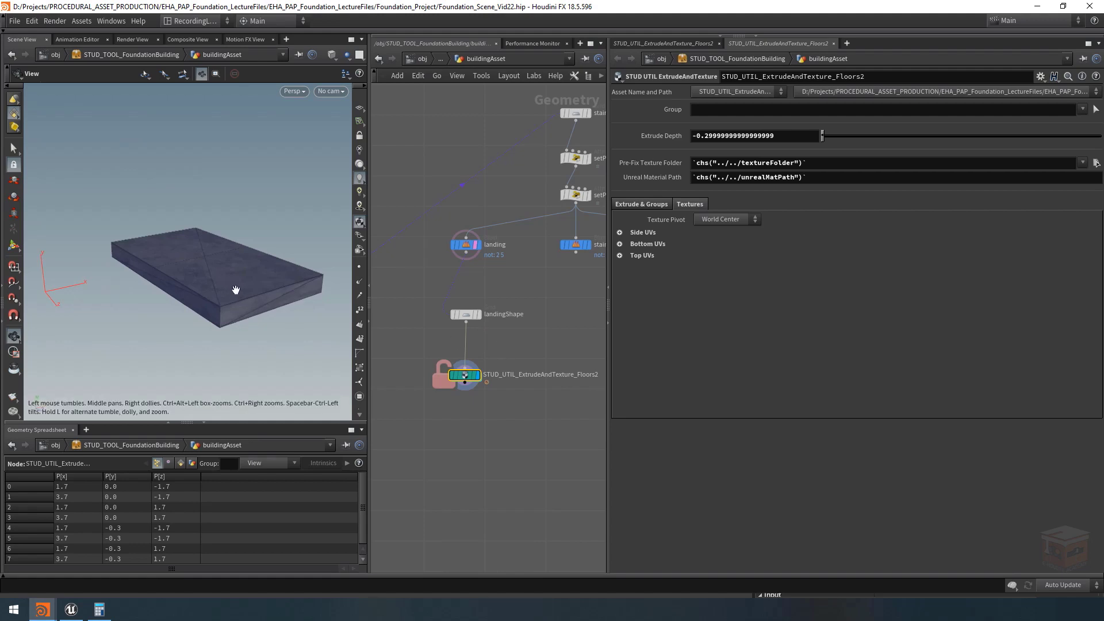
pyautogui.moveTo(240, 288); pyautogui.dragTo(242, 285)
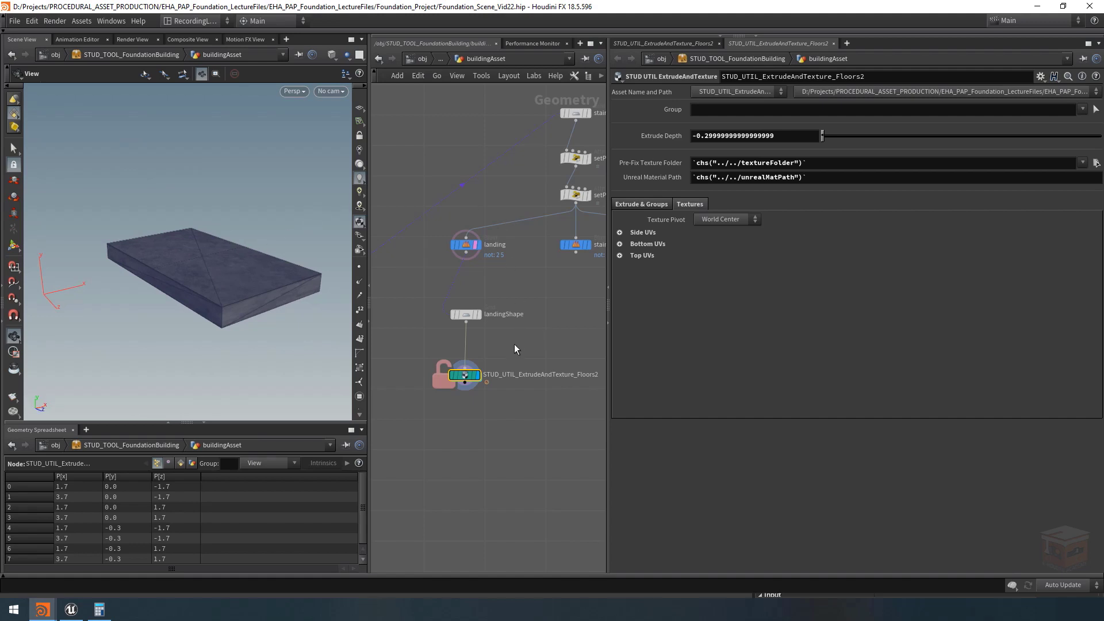
pyautogui.moveTo(514, 343); pyautogui.dragTo(498, 340, button='middle')
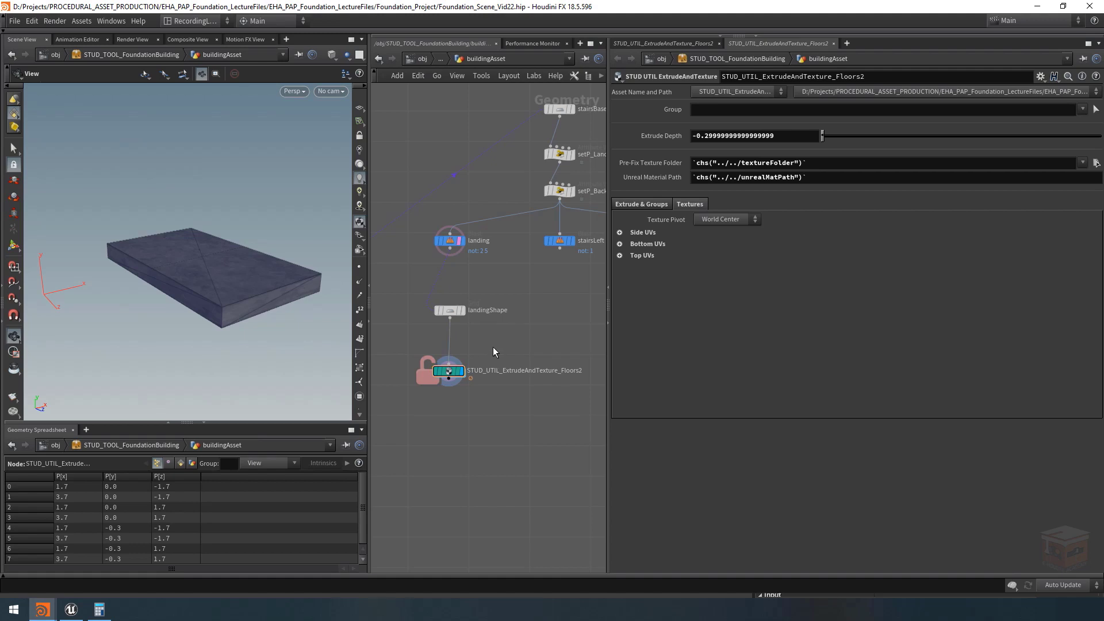
pyautogui.press('Tab')
pyautogui.write('rev')
pyautogui.press('Return')
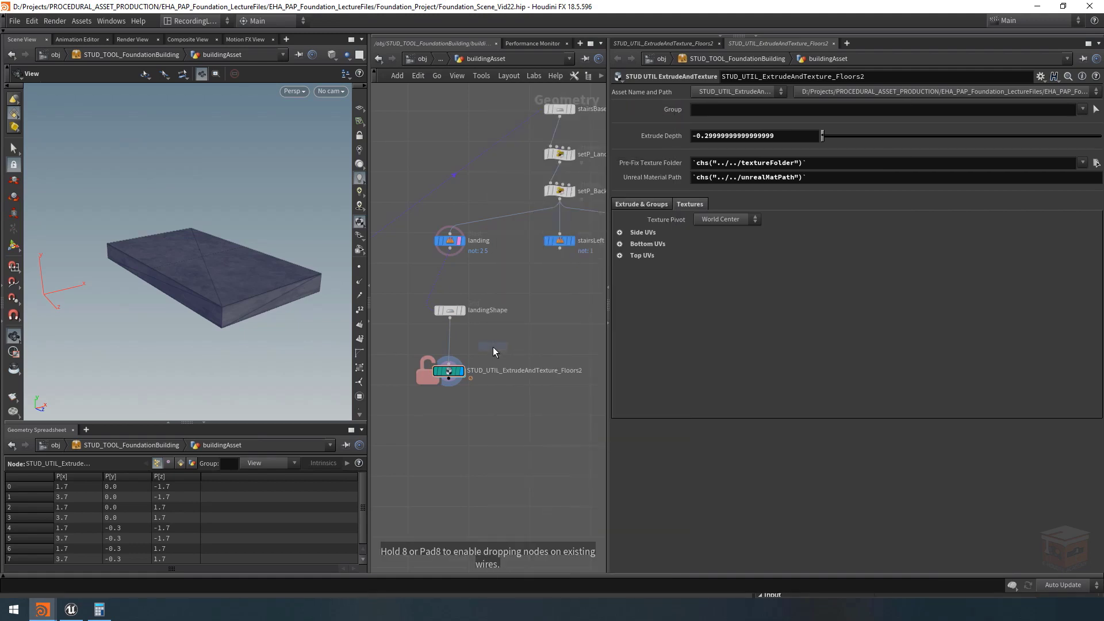
pyautogui.click(481, 344)
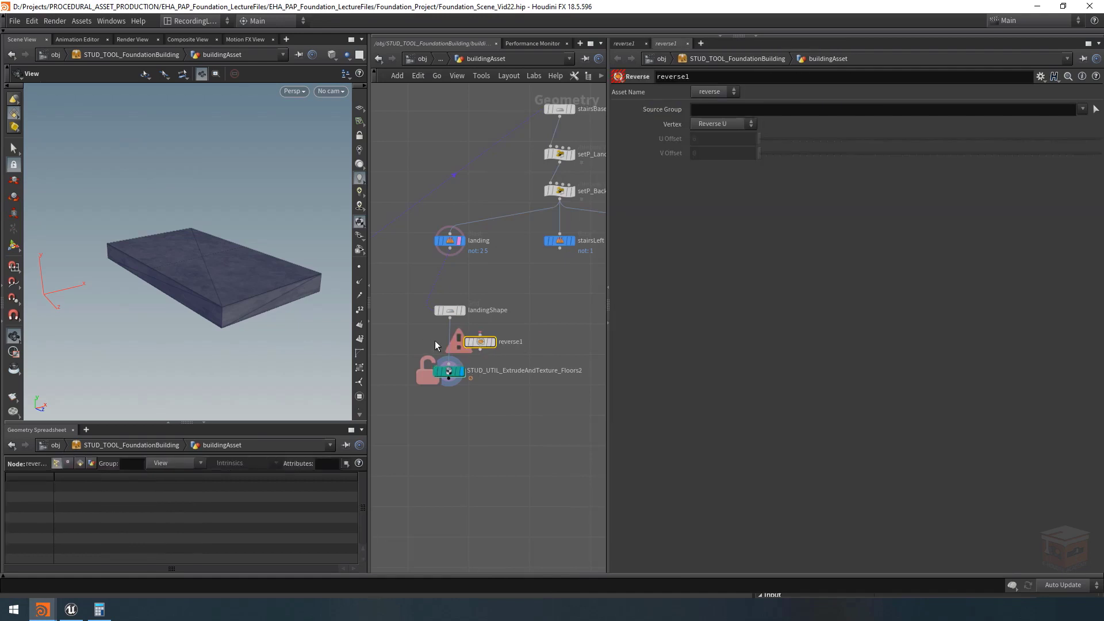
pyautogui.moveTo(481, 342); pyautogui.dragTo(454, 344)
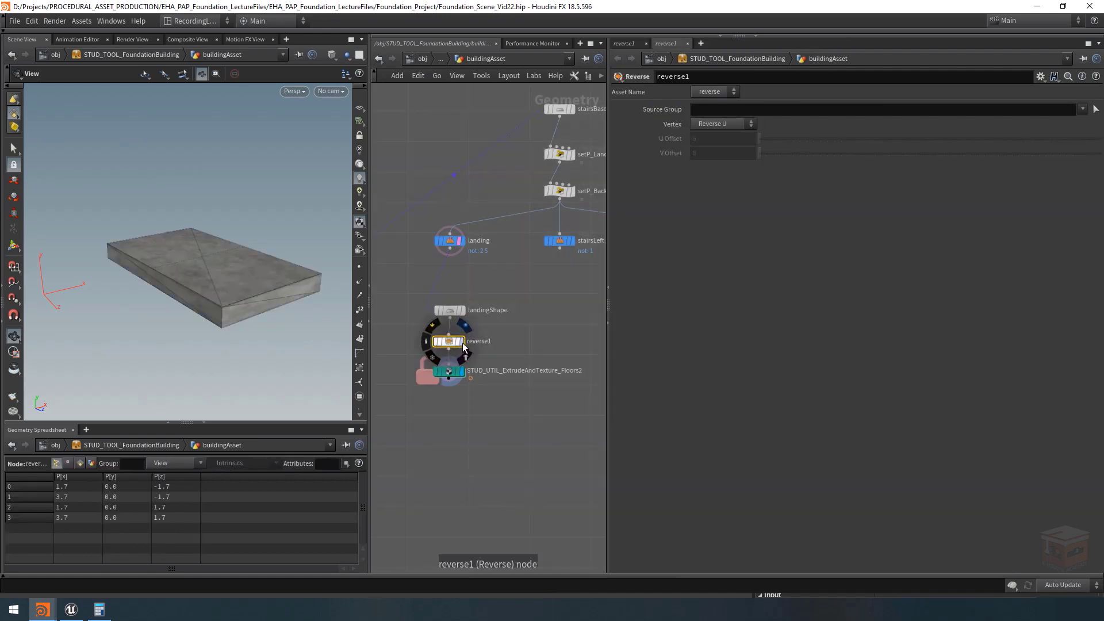
# Display reverse1 to inspect the flipped grid and return the display to STUD_UTIL_ExtrudeAndTexture_Floors2
pyautogui.click(462, 342)
pyautogui.moveTo(227, 279)
pyautogui.mouseDown()
pyautogui.moveTo(228, 212)
pyautogui.moveTo(227, 283)
pyautogui.moveTo(227, 261)
pyautogui.mouseUp()
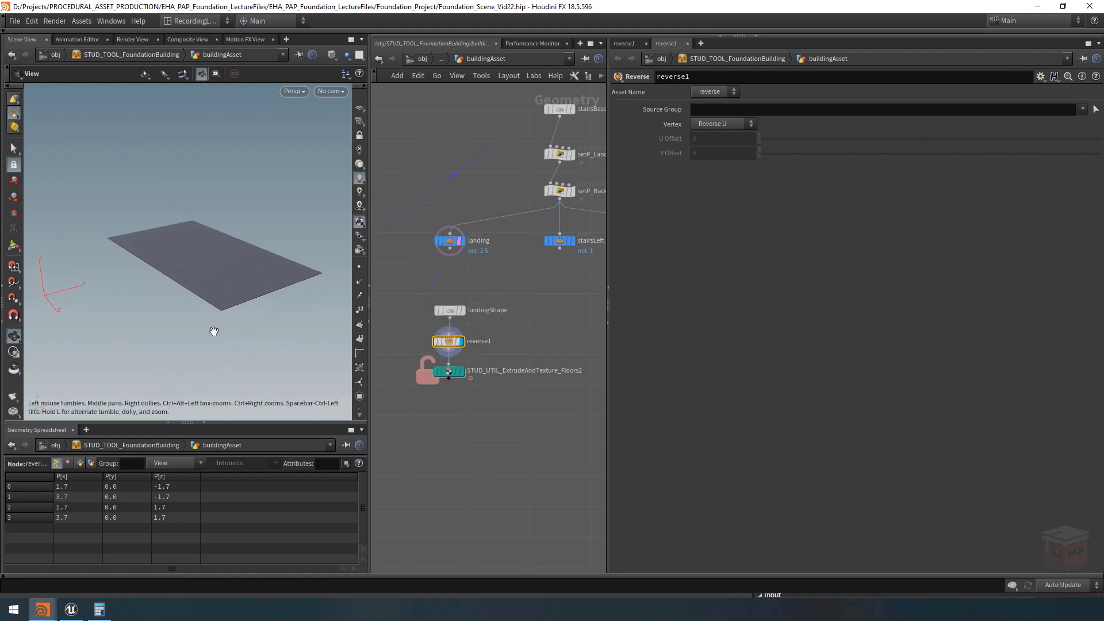
pyautogui.click(463, 370)
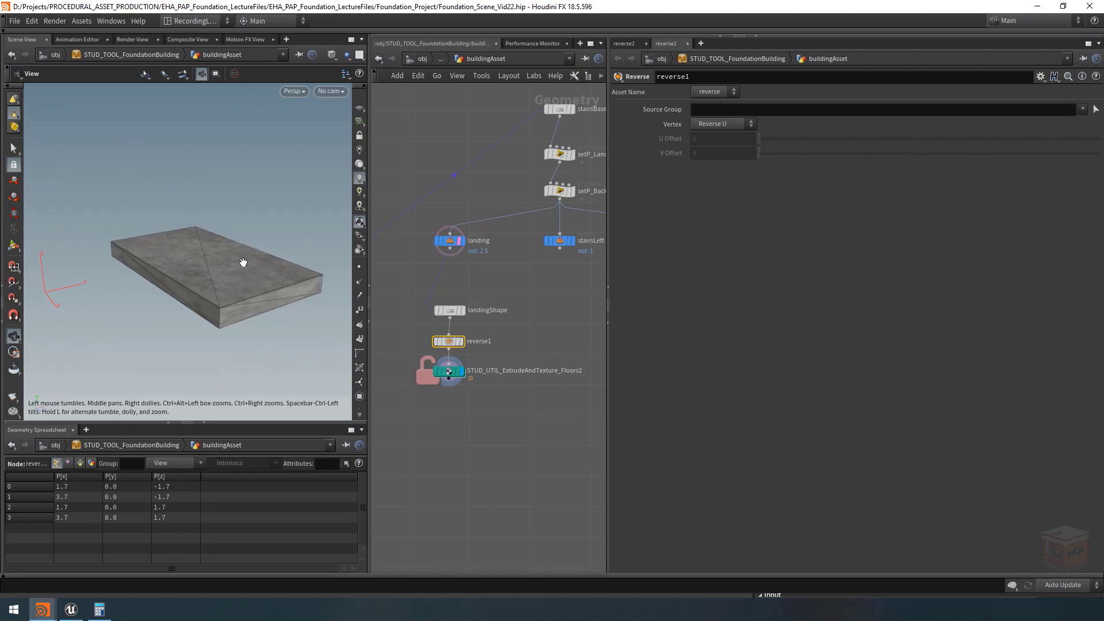
# Space the extrude node slightly below reverse1, save its node type and match it to the current definition
pyautogui.moveTo(452, 344)
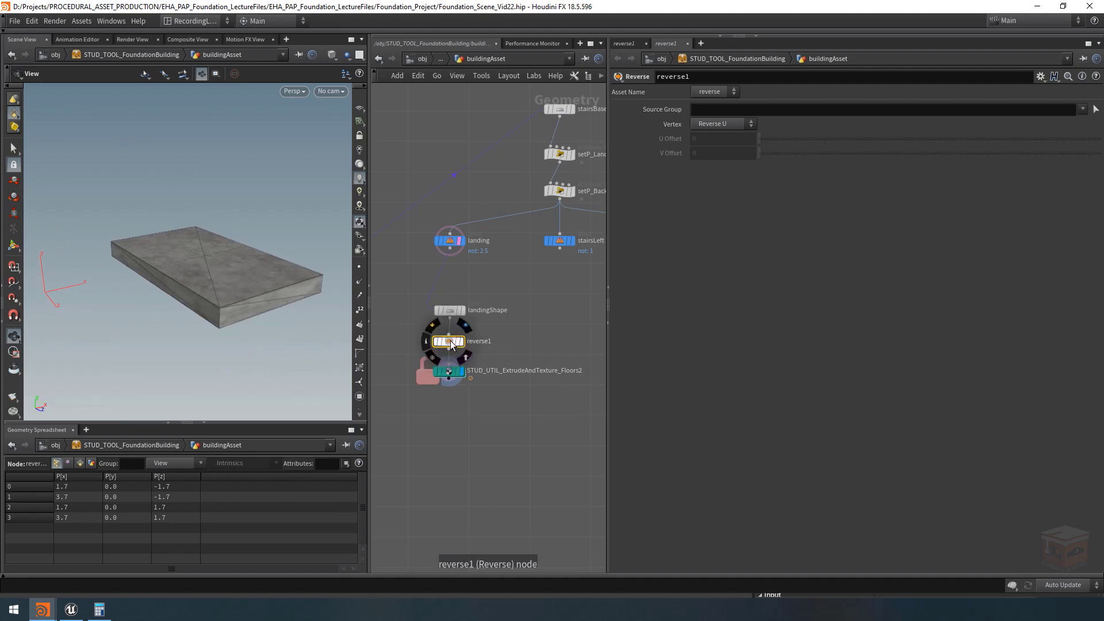
pyautogui.moveTo(452, 344); pyautogui.dragTo(447, 379)
pyautogui.moveTo(451, 381)
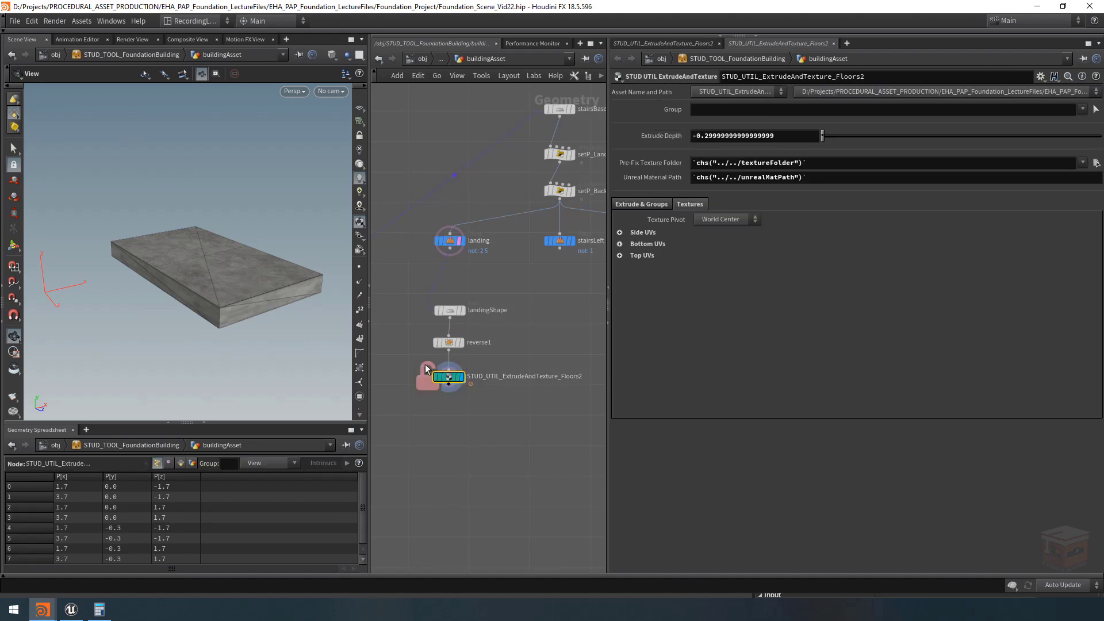
pyautogui.rightClick(448, 376)
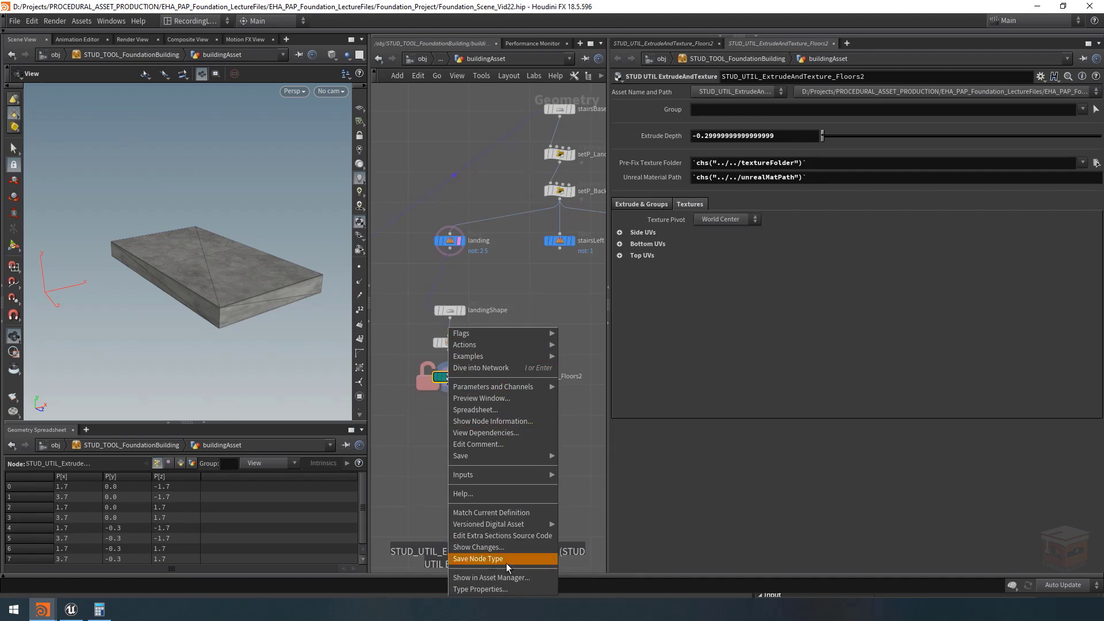
pyautogui.click(506, 558)
pyautogui.rightClick(447, 377)
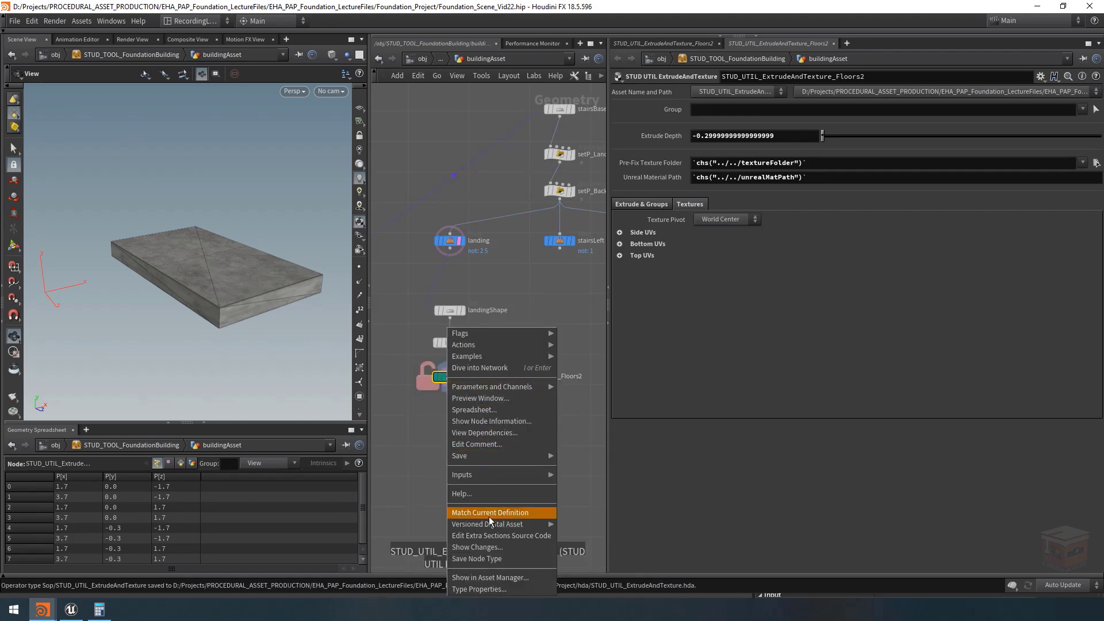
pyautogui.click(512, 513)
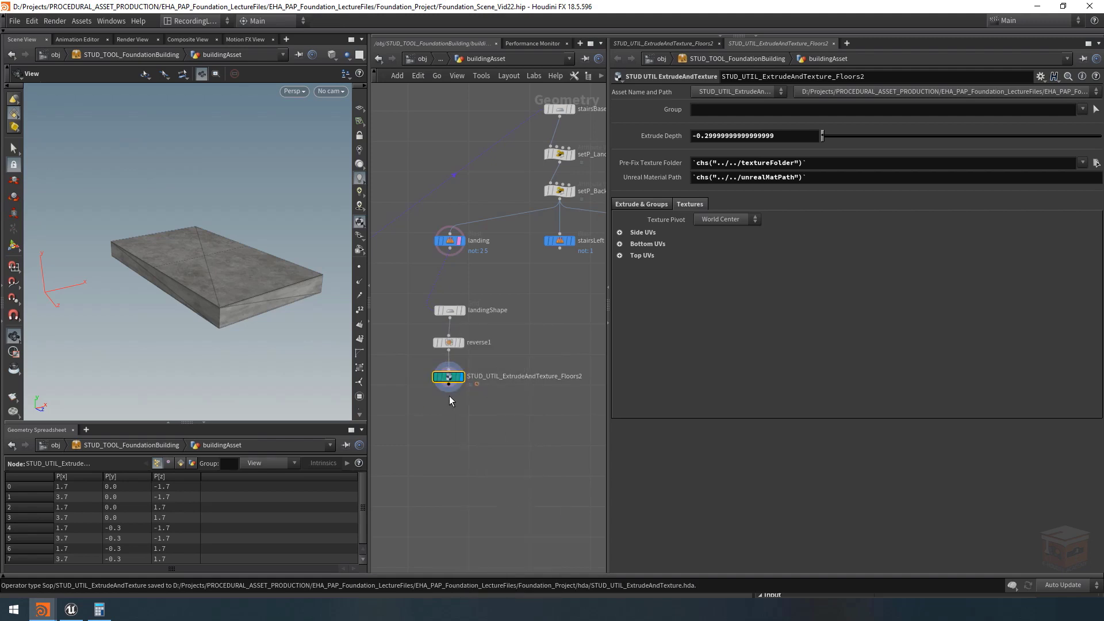
# Rename the extrude node to STUD_UTIL_ExtrudeAndTexture_Landing
pyautogui.doubleClick(566, 377)
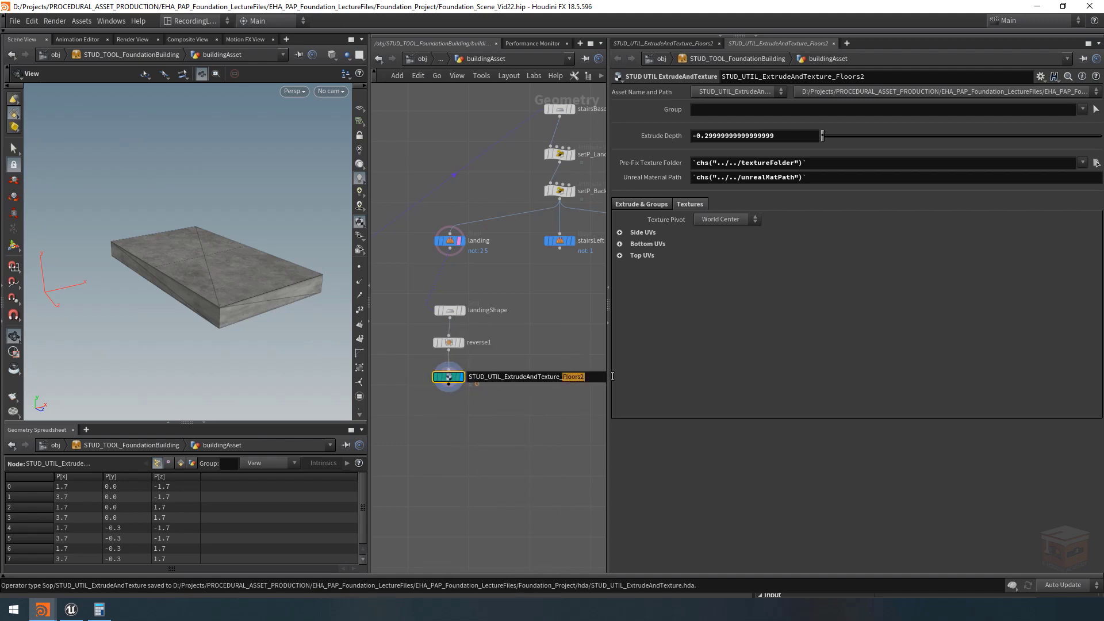
pyautogui.write('Landing')
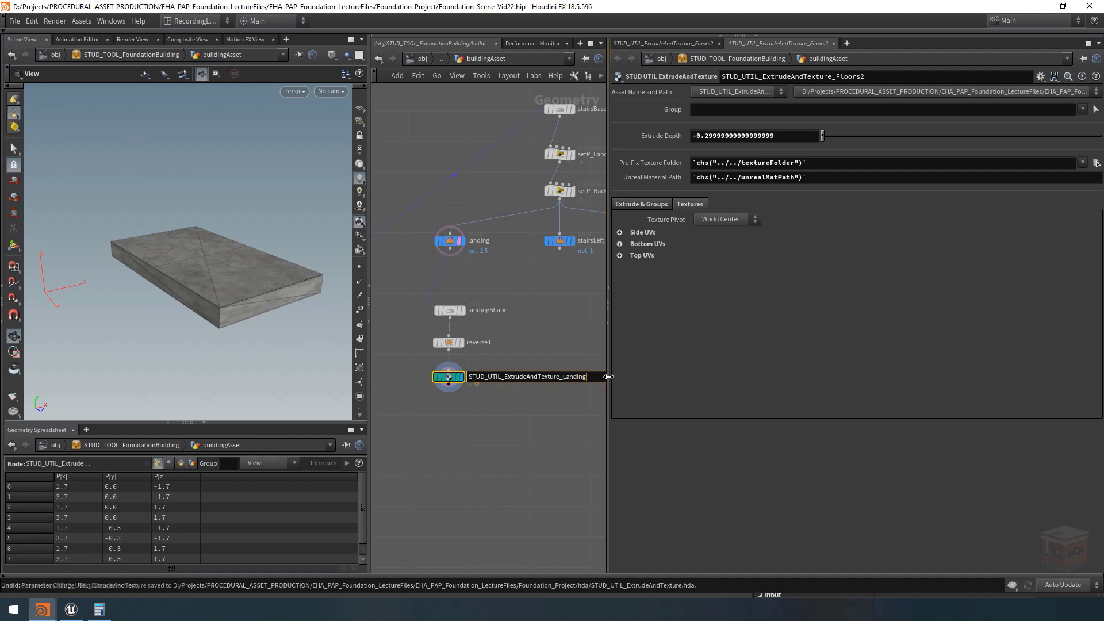
pyautogui.press('Return')
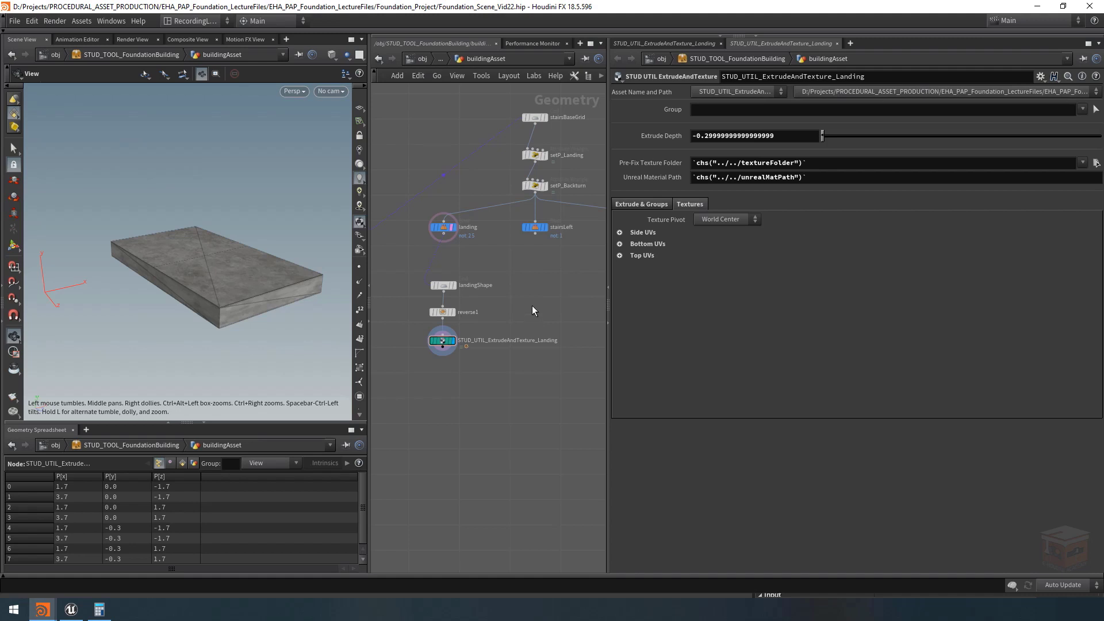
pyautogui.scroll(-3, 532, 302)
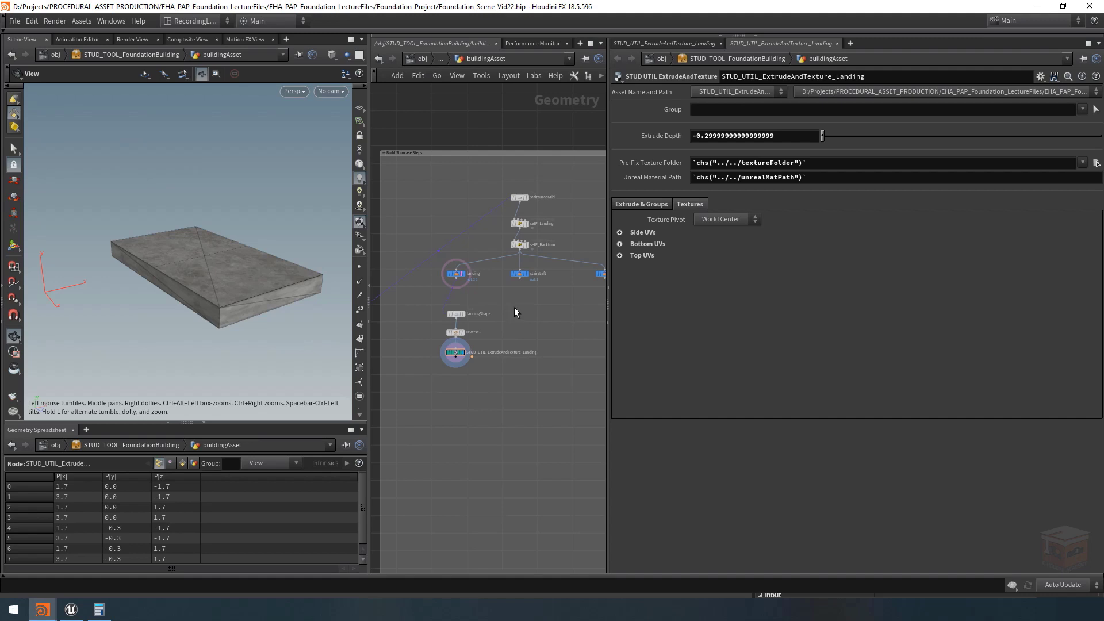
pyautogui.moveTo(514, 308); pyautogui.dragTo(534, 320, button='middle')
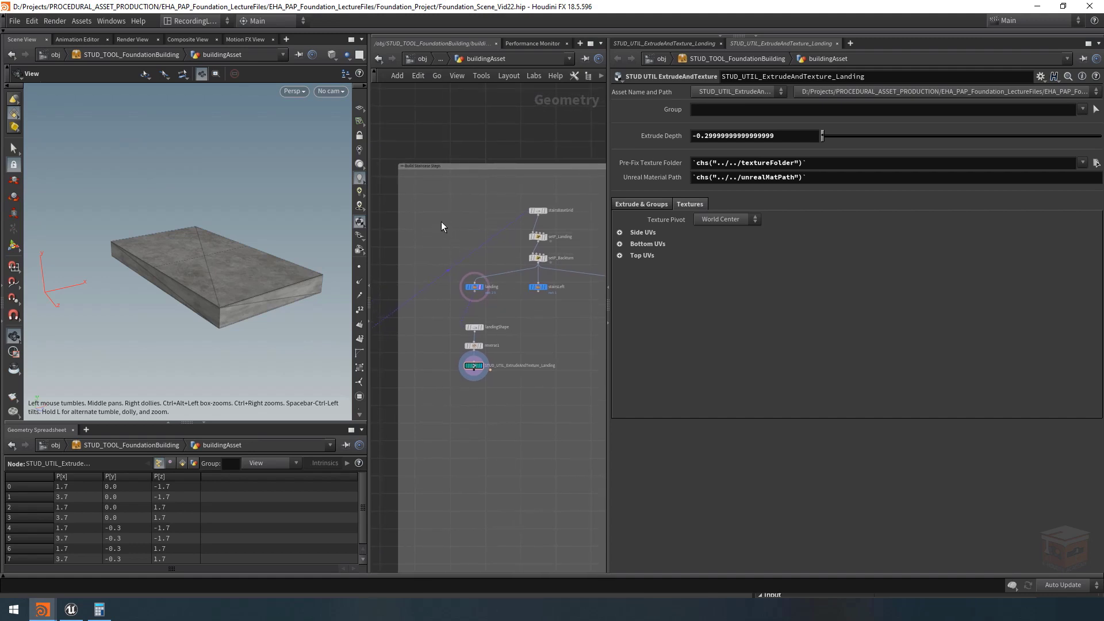
pyautogui.scroll(2, 441, 222)
pyautogui.moveTo(440, 221); pyautogui.dragTo(437, 237, button='middle')
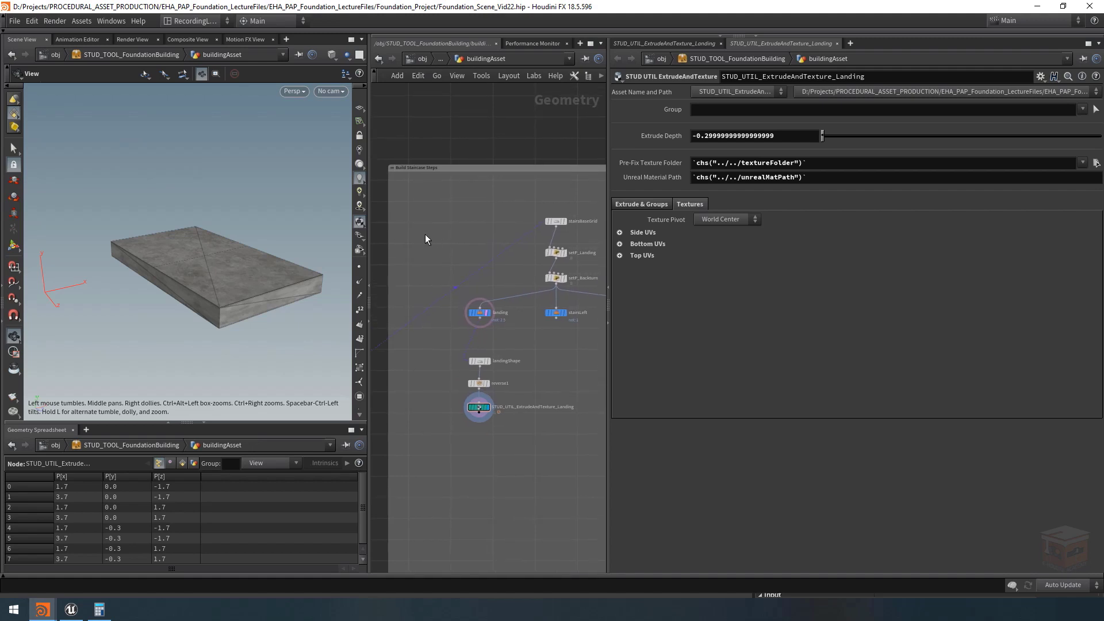
# Add a Null node beside the landing branch in the Build Staircase Steps box and rename it stepHeight
pyautogui.press('Tab')
pyautogui.write('null')
pyautogui.press('Return')
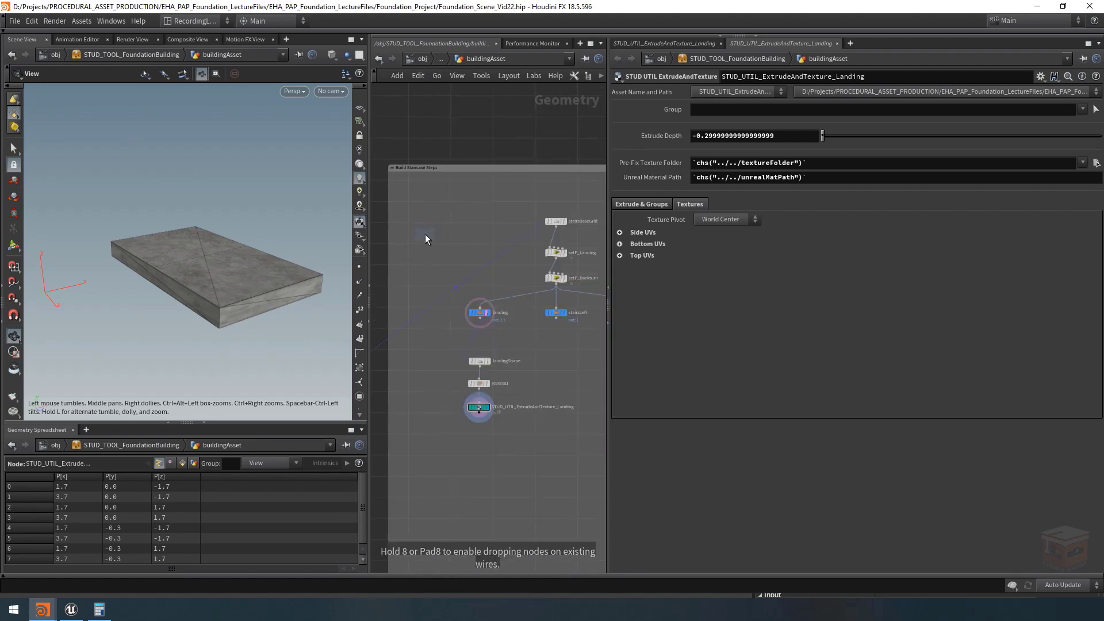
pyautogui.click(440, 249)
pyautogui.scroll(3, 460, 226)
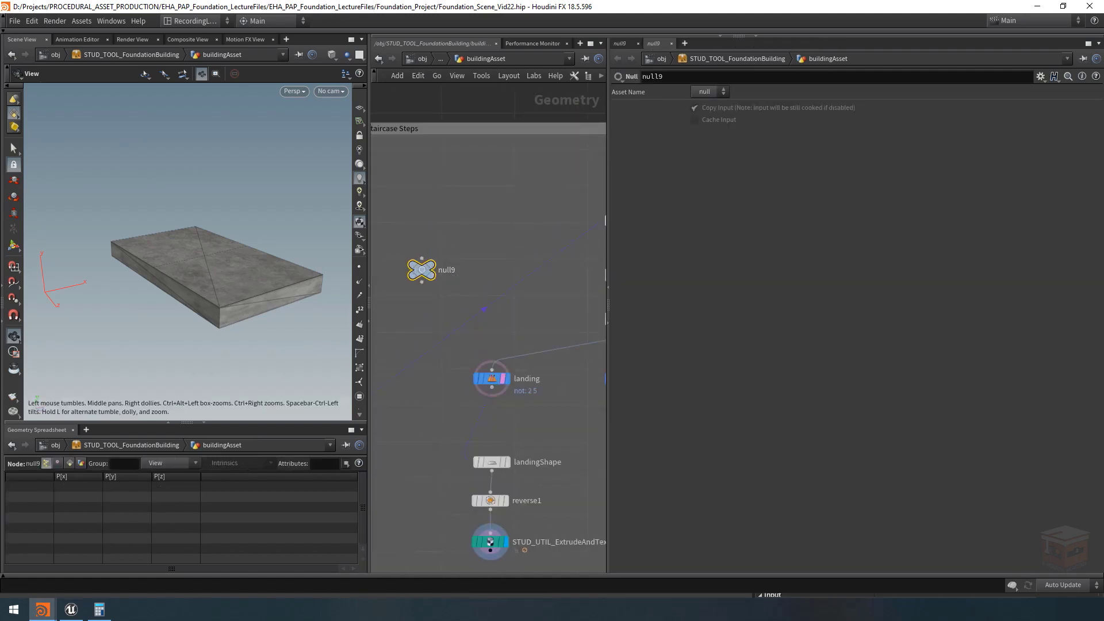
pyautogui.doubleClick(445, 270)
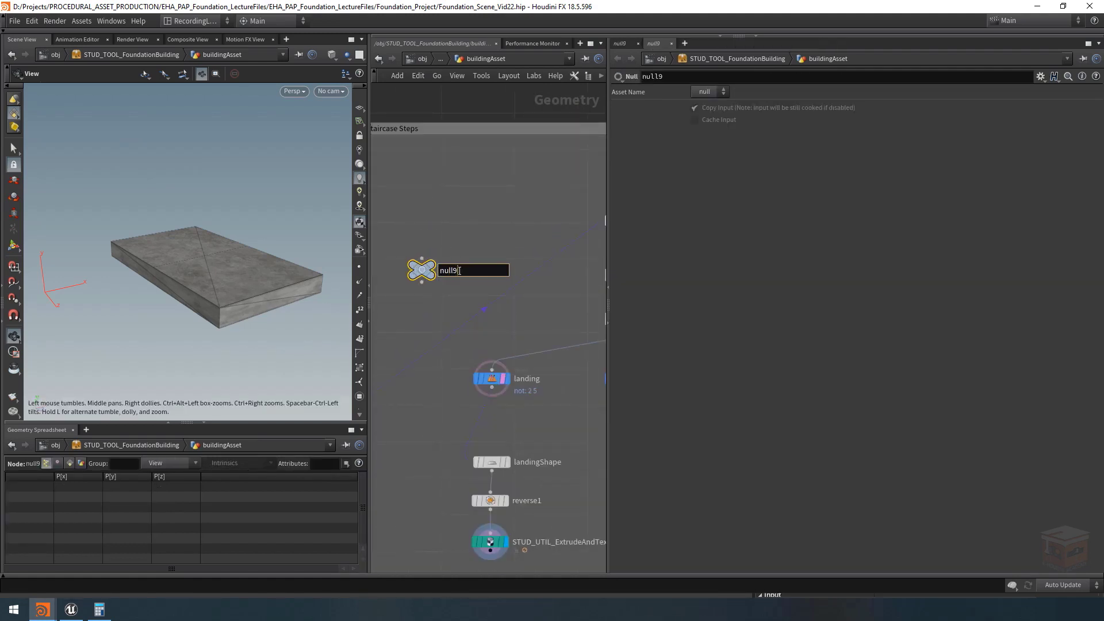
pyautogui.write('stepHeight')
pyautogui.press('Return')
# Widen the network view, colour the stepHeight node blue and shift it slightly away from the landing nodes
pyautogui.moveTo(378, 240); pyautogui.dragTo(477, 297)
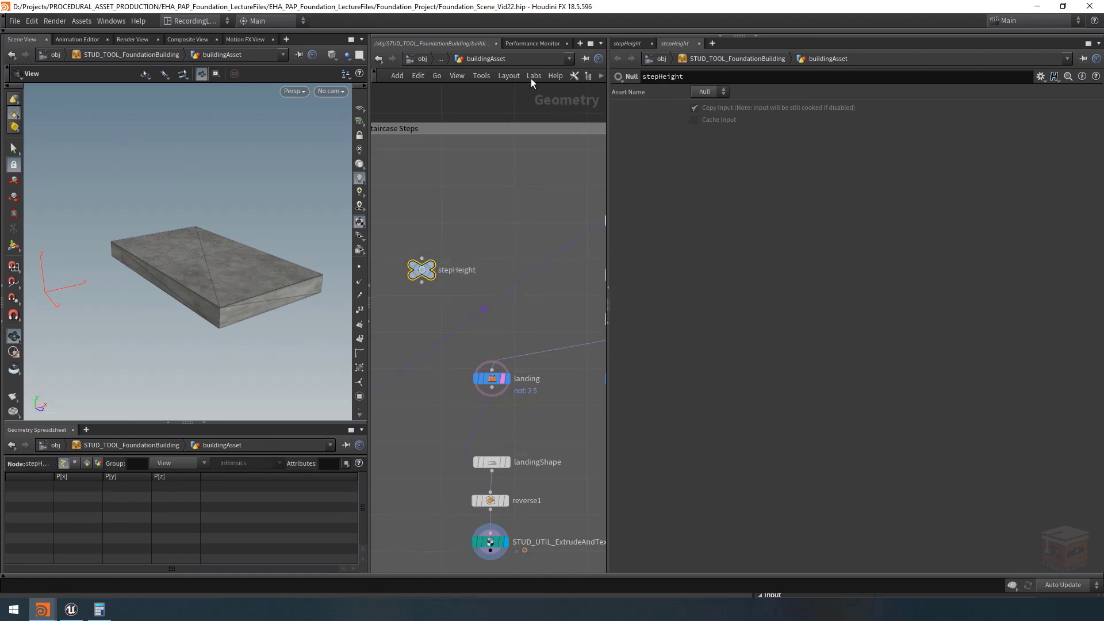
pyautogui.moveTo(608, 86); pyautogui.dragTo(703, 86)
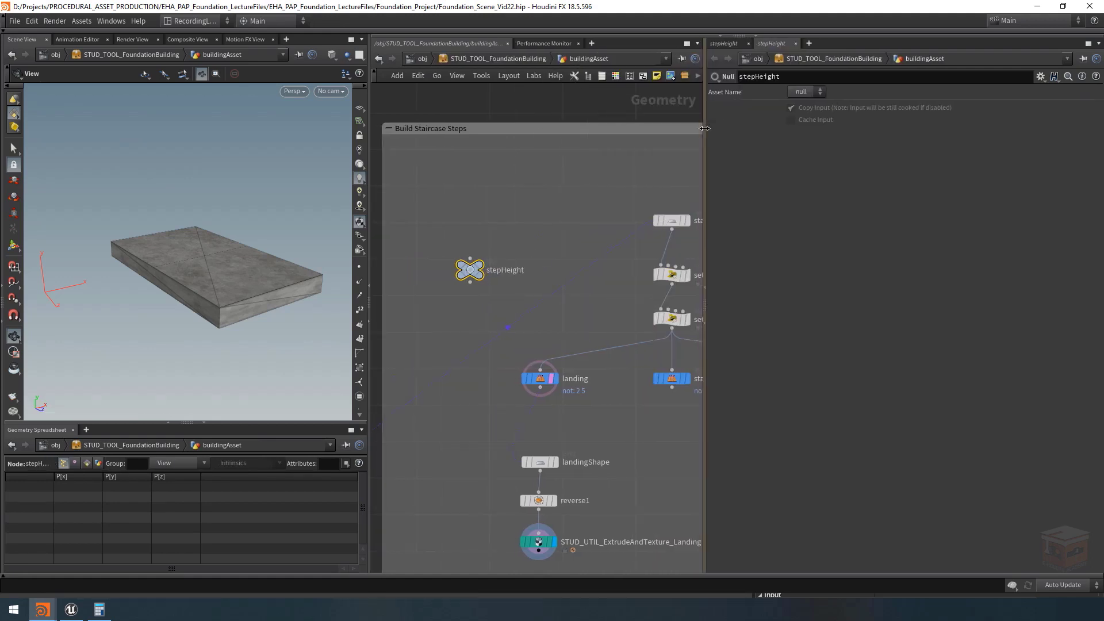
pyautogui.click(616, 77)
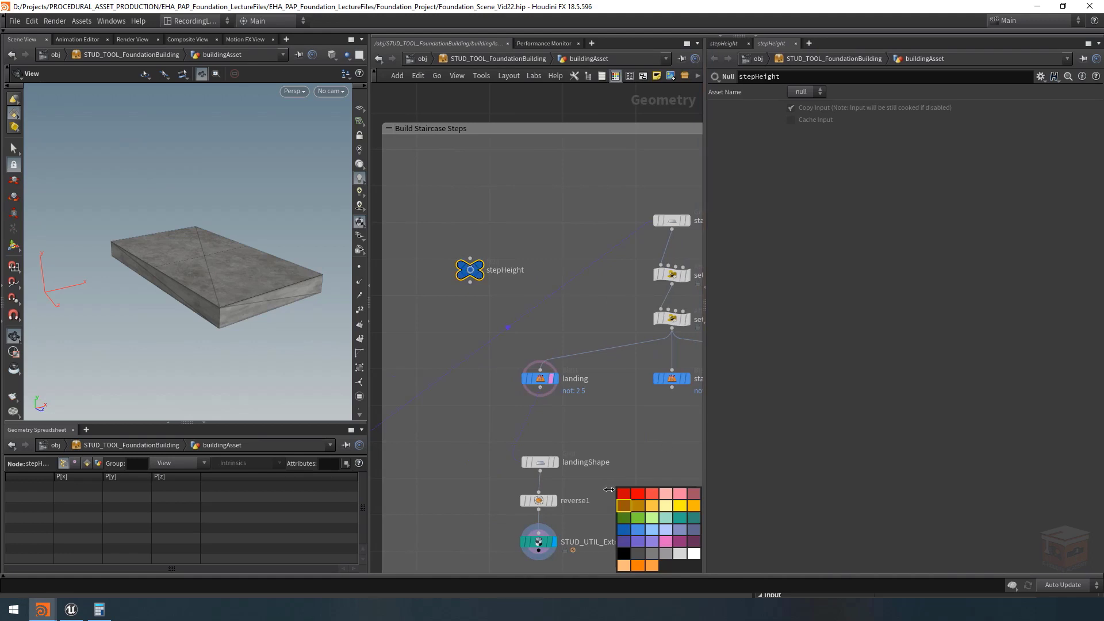
pyautogui.moveTo(494, 226); pyautogui.dragTo(415, 316)
pyautogui.moveTo(469, 271); pyautogui.dragTo(453, 267)
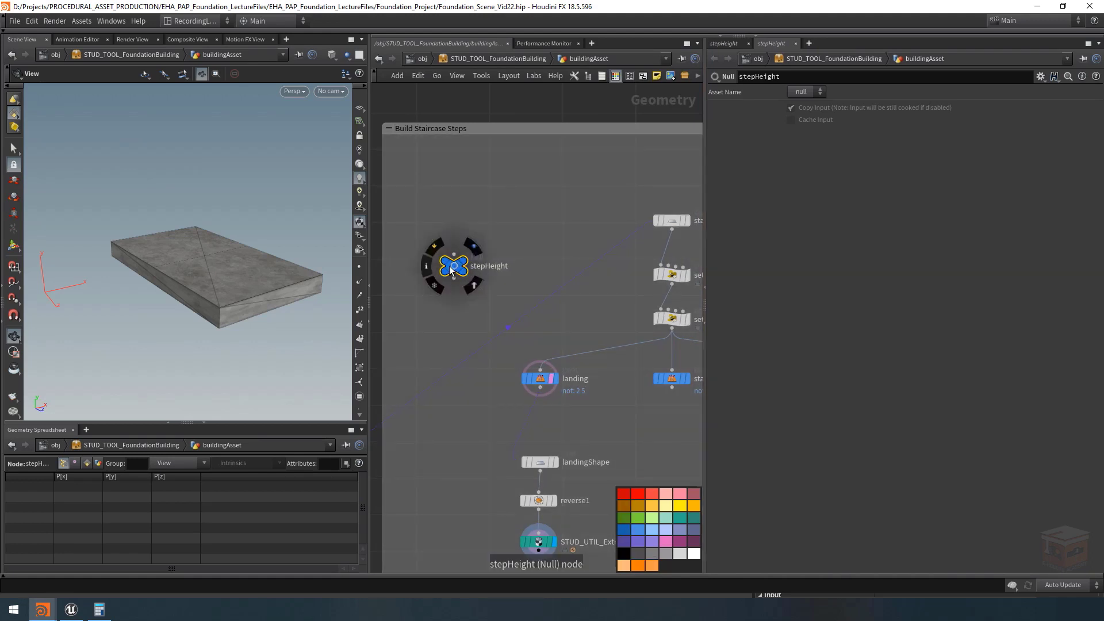
pyautogui.moveTo(517, 220); pyautogui.dragTo(525, 223, button='middle')
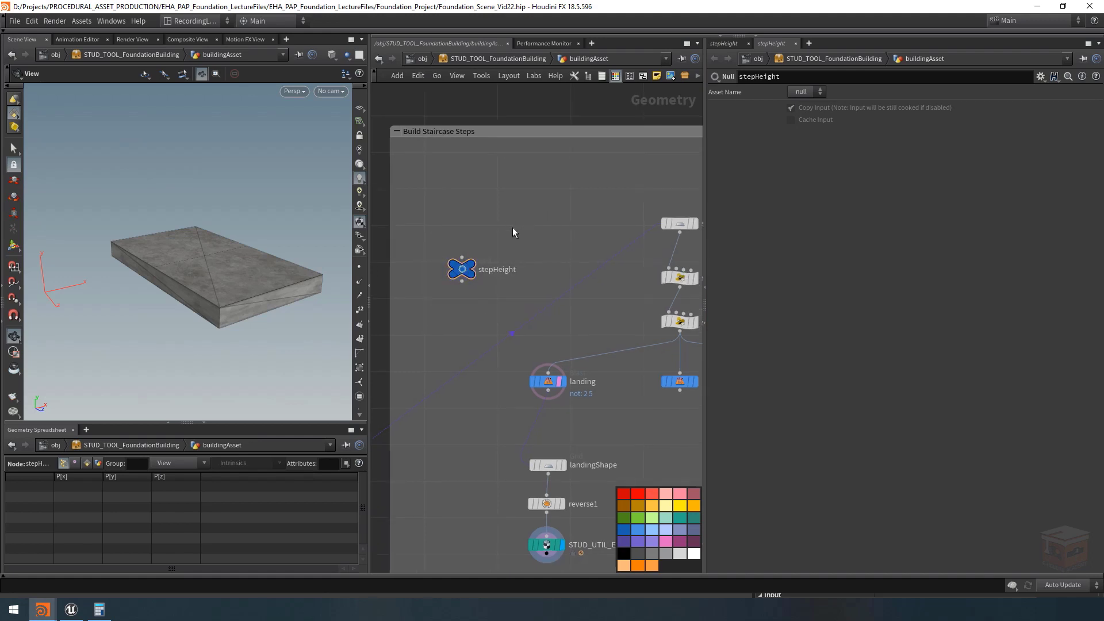
# Enclose the stepHeight node in a network box titled Step Height
pyautogui.moveTo(530, 243); pyautogui.dragTo(424, 308)
pyautogui.click(643, 76)
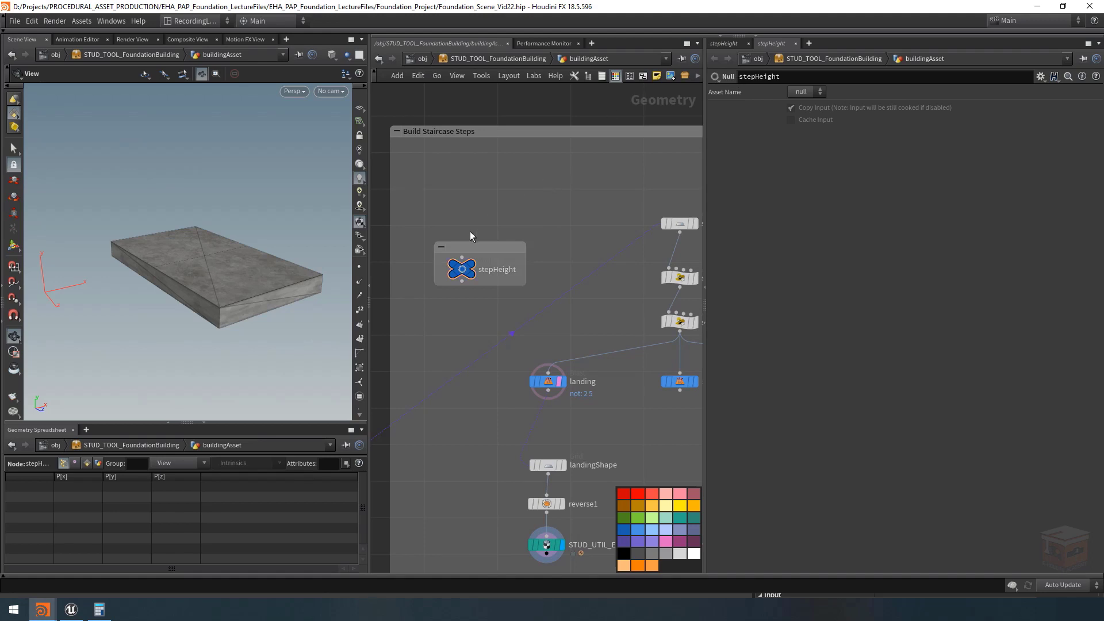
pyautogui.doubleClick(473, 247)
pyautogui.write('D')
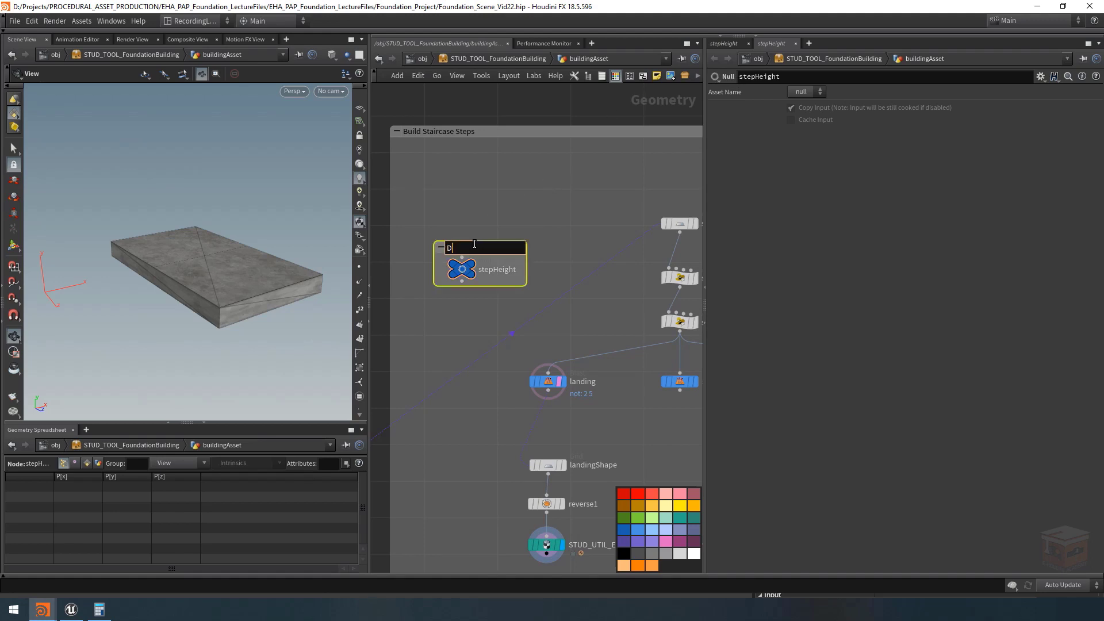
pyautogui.press('BackSpace')
pyautogui.write('Step Height')
pyautogui.press('Return')
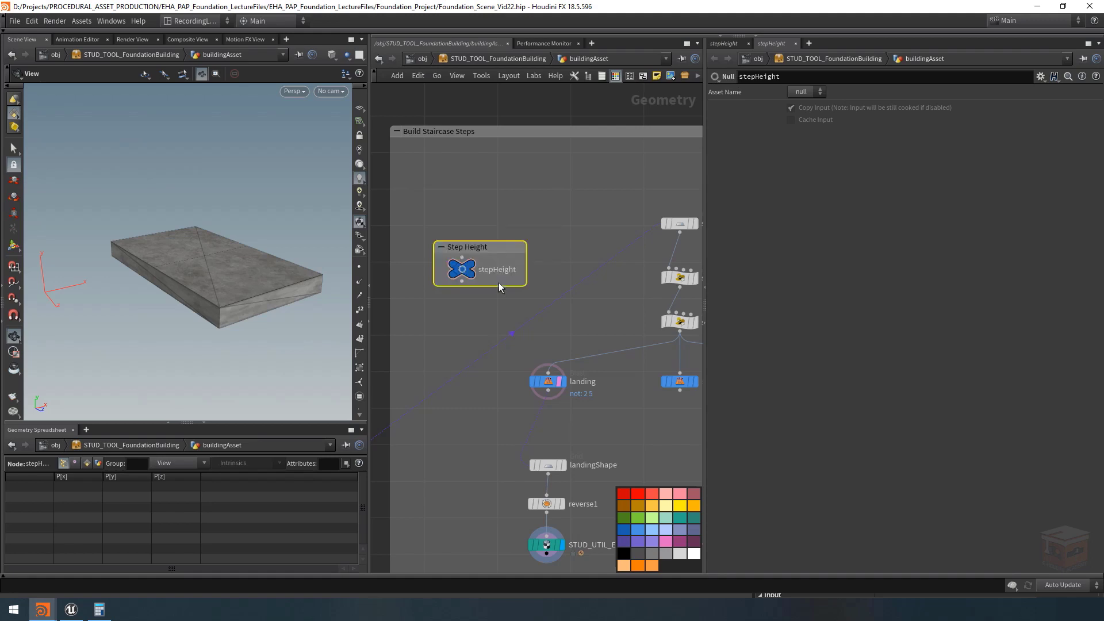
# Colour the Step Height network box blue and enlarge it slightly around its node
pyautogui.click(637, 529)
pyautogui.click(544, 260)
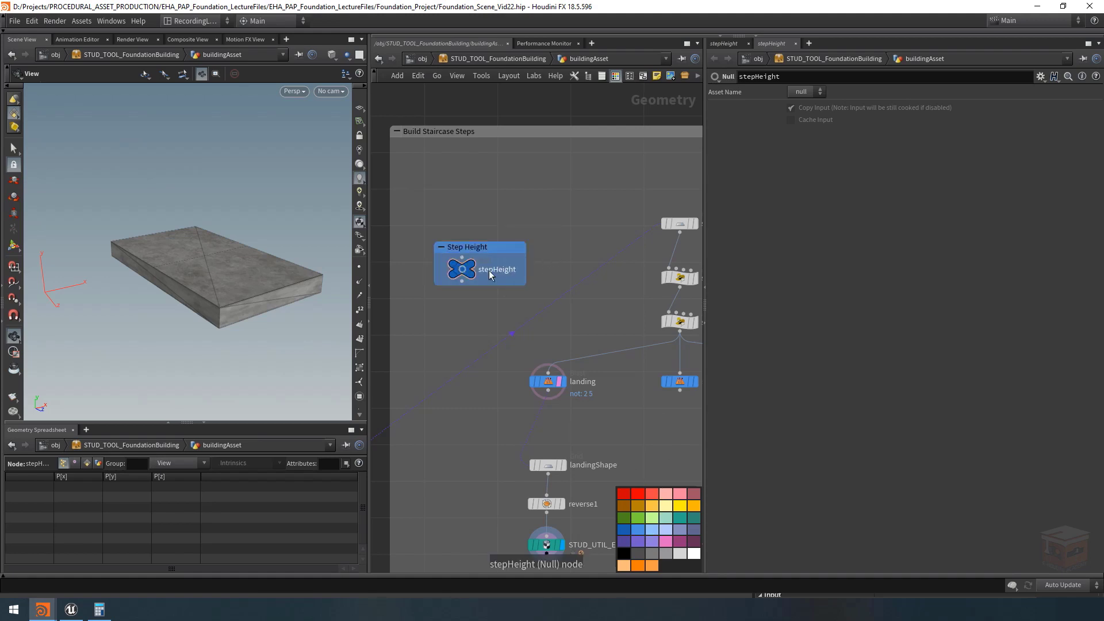
pyautogui.moveTo(527, 286); pyautogui.dragTo(539, 301)
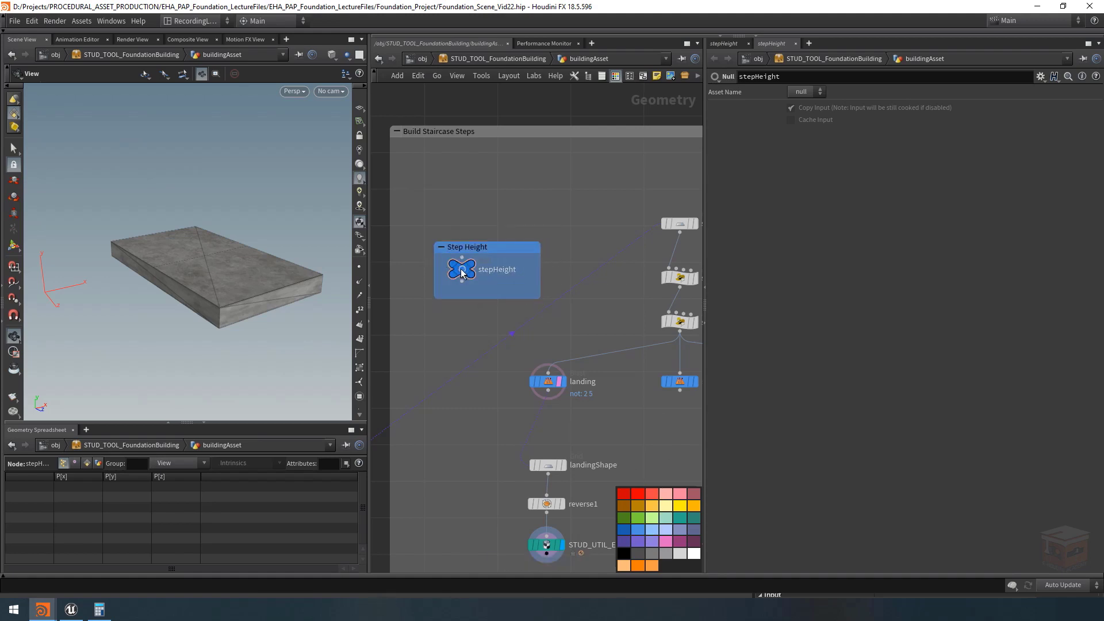
pyautogui.moveTo(463, 276); pyautogui.dragTo(469, 275)
pyautogui.moveTo(469, 273)
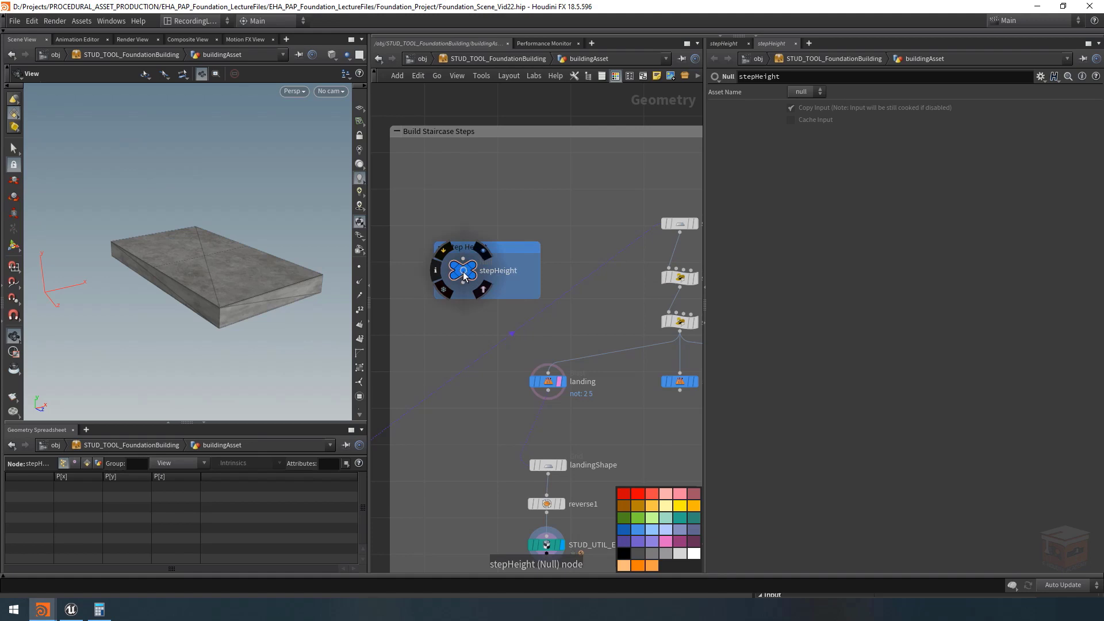
# Edit the parameter interface of stepHeight and make its Copy Input and Cache Input parameters invisible
pyautogui.click(1040, 77)
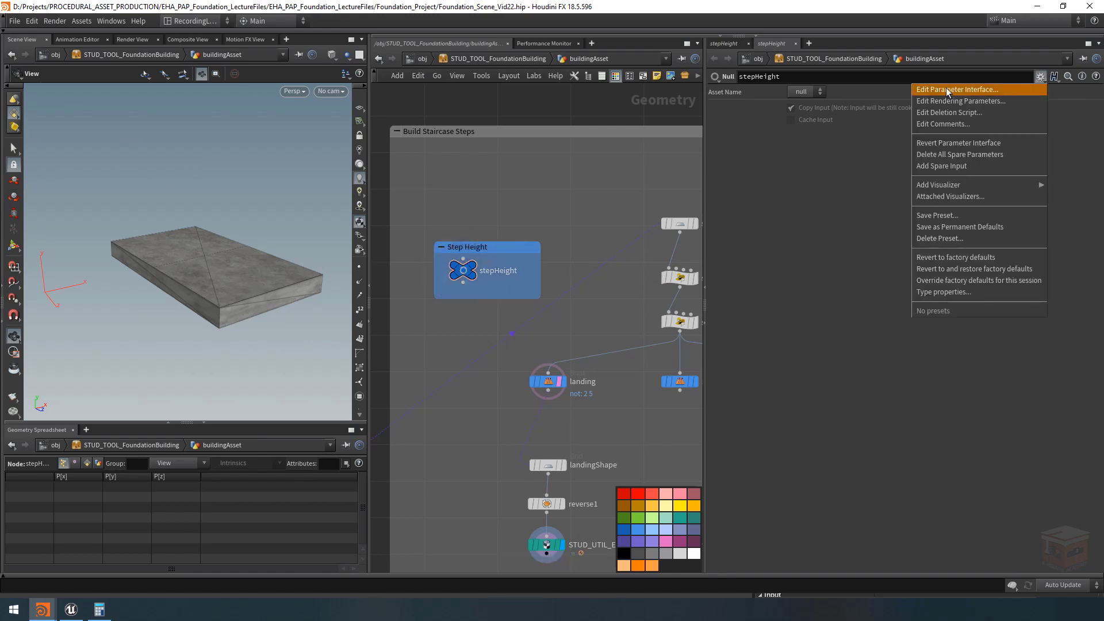
pyautogui.click(978, 90)
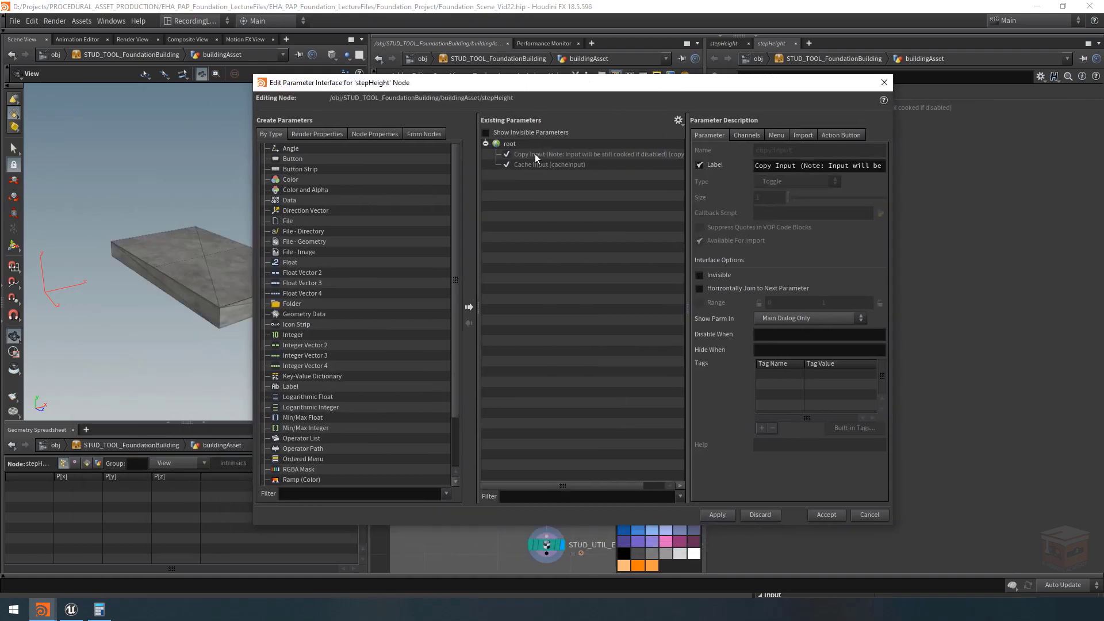
pyautogui.moveTo(535, 153); pyautogui.dragTo(533, 164)
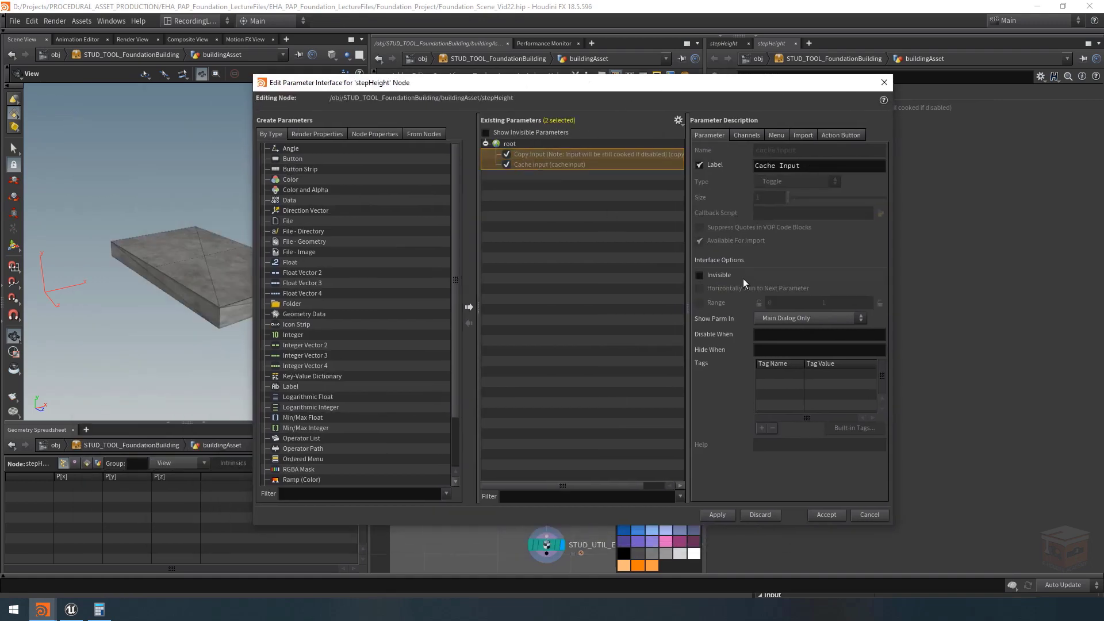
pyautogui.click(723, 275)
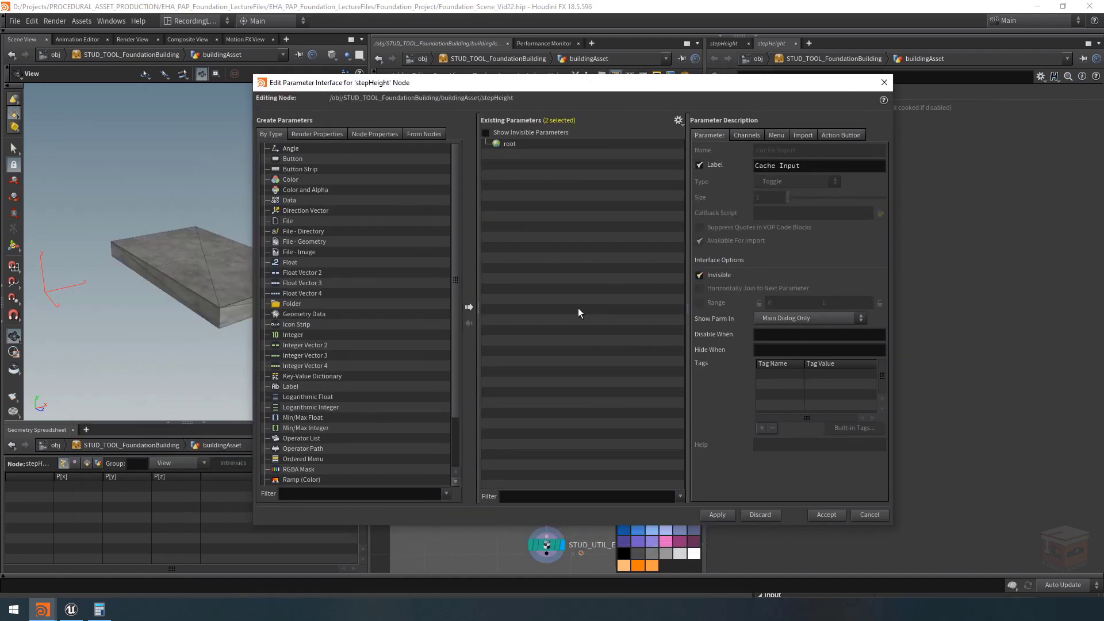
# Add a Float parameter to the node with the name stepHeight and the label Step Height
pyautogui.moveTo(290, 265); pyautogui.dragTo(561, 220)
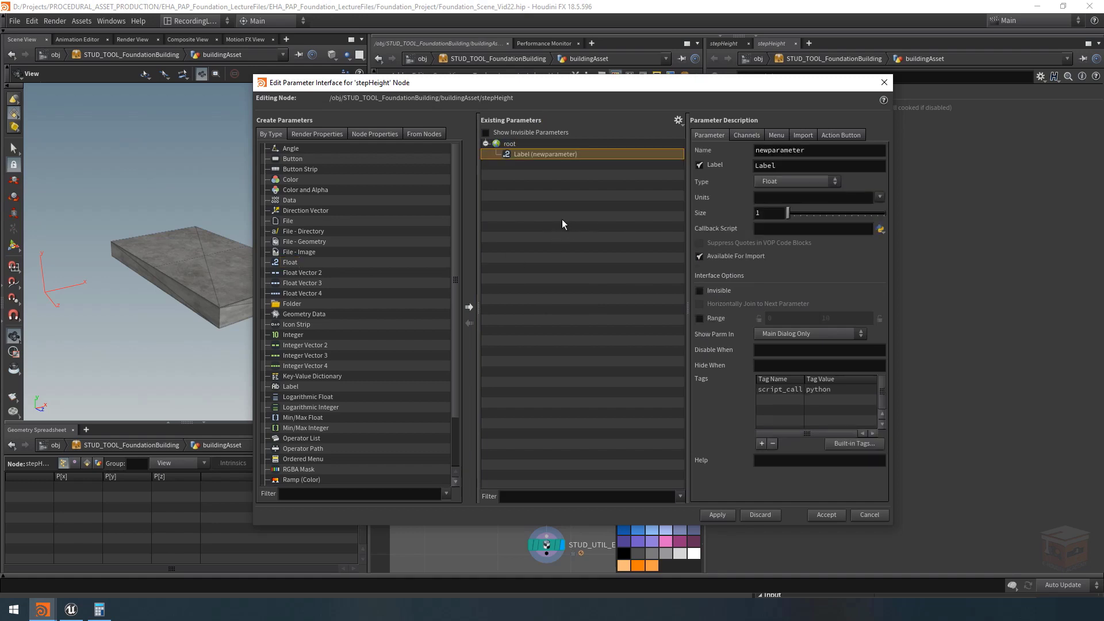
pyautogui.doubleClick(795, 150)
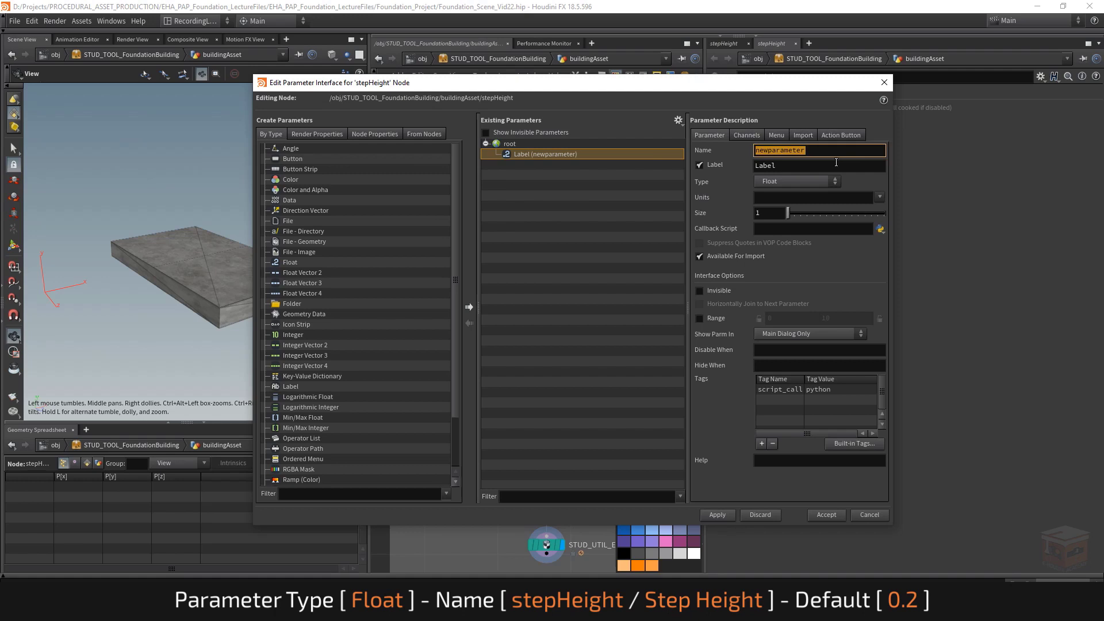
pyautogui.write('stepHeight')
pyautogui.press('Tab')
pyautogui.write('Step')
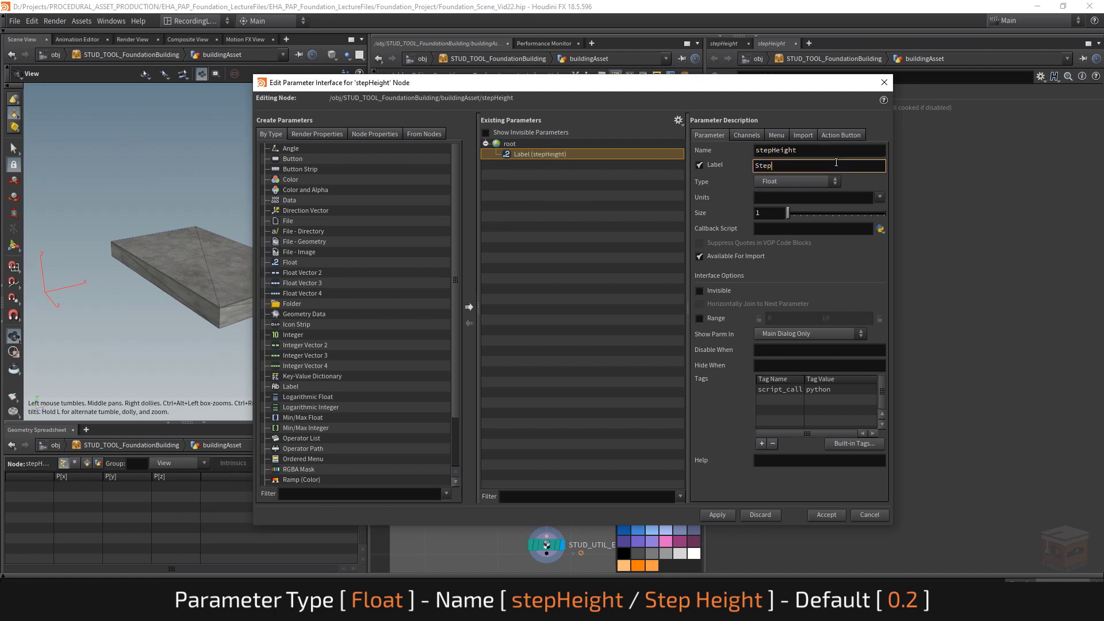
pyautogui.write(' Height')
pyautogui.press('Return')
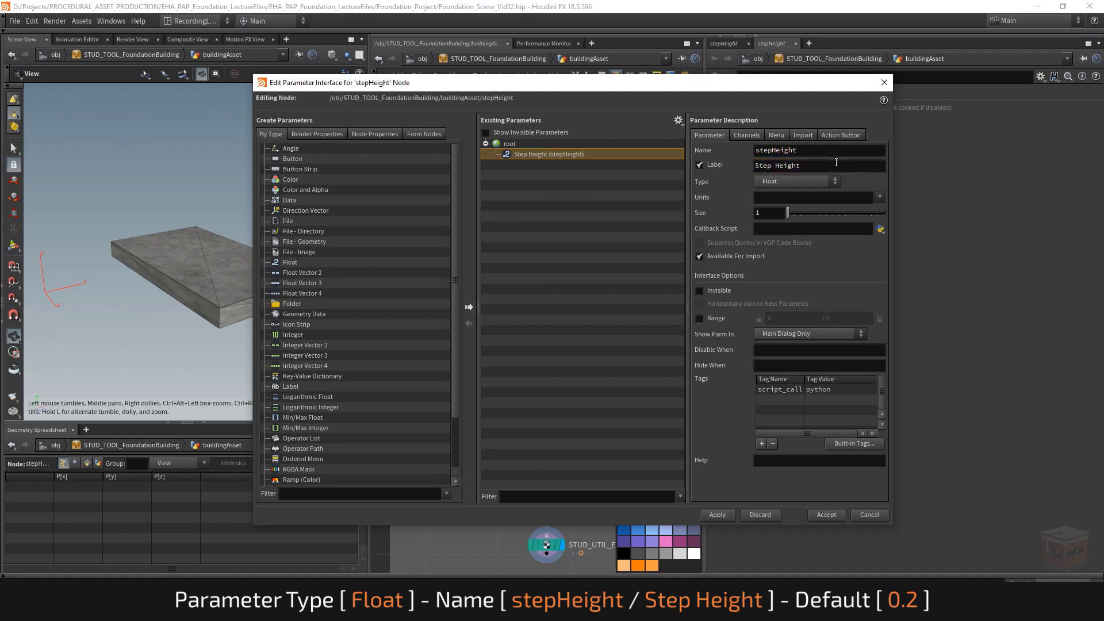
# Give the Step Height parameter a range of 0 to 1 and a default of 0.2, and accept the interface changes
pyautogui.click(702, 316)
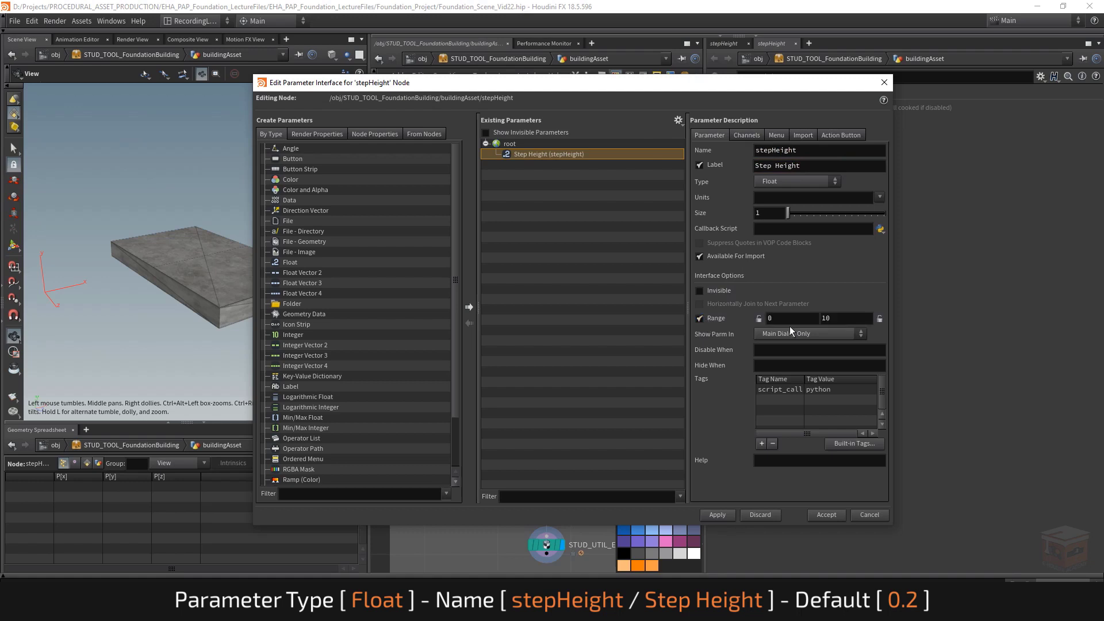
pyautogui.click(844, 317)
pyautogui.write('1')
pyautogui.click(745, 135)
pyautogui.click(779, 188)
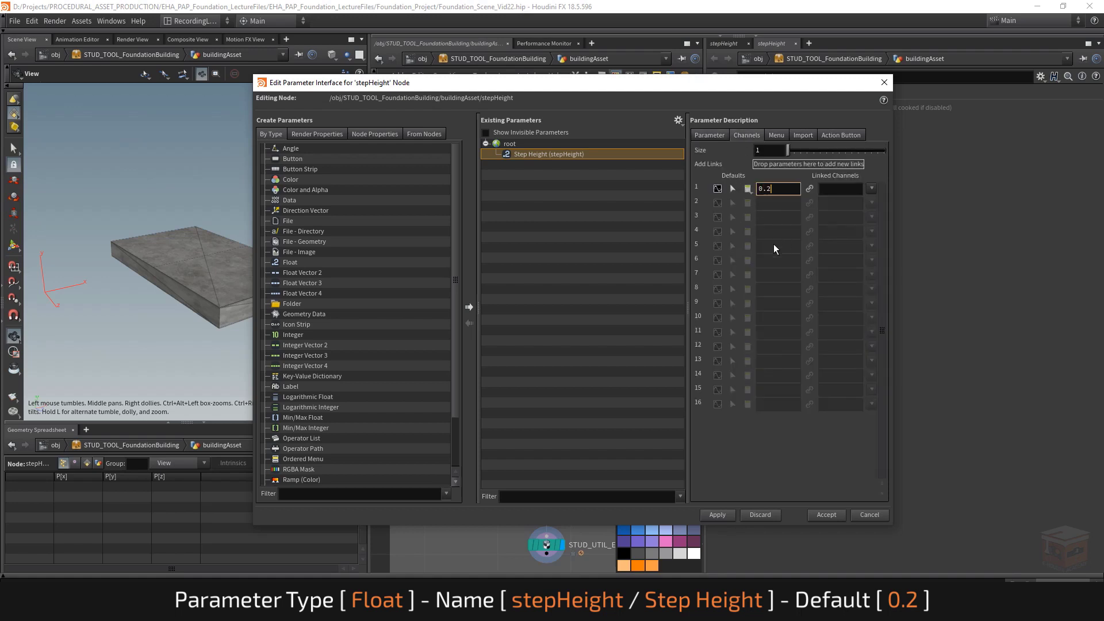
pyautogui.press('Return')
pyautogui.click(832, 514)
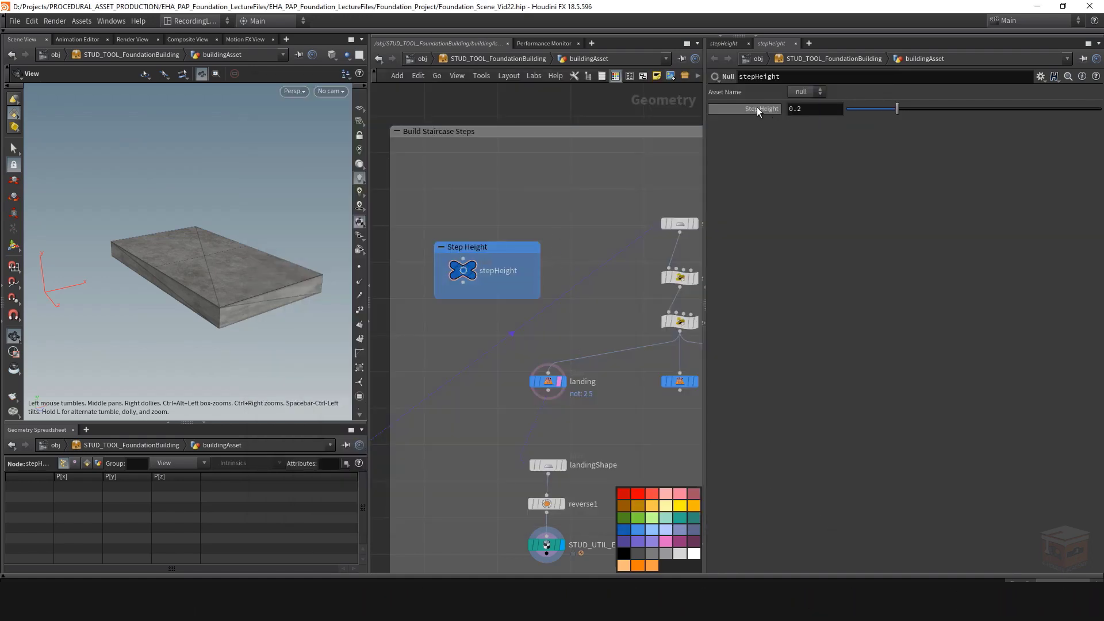
# Copy the Step Height parameter of the stepHeight node for referencing
pyautogui.scroll(-6, 546, 209)
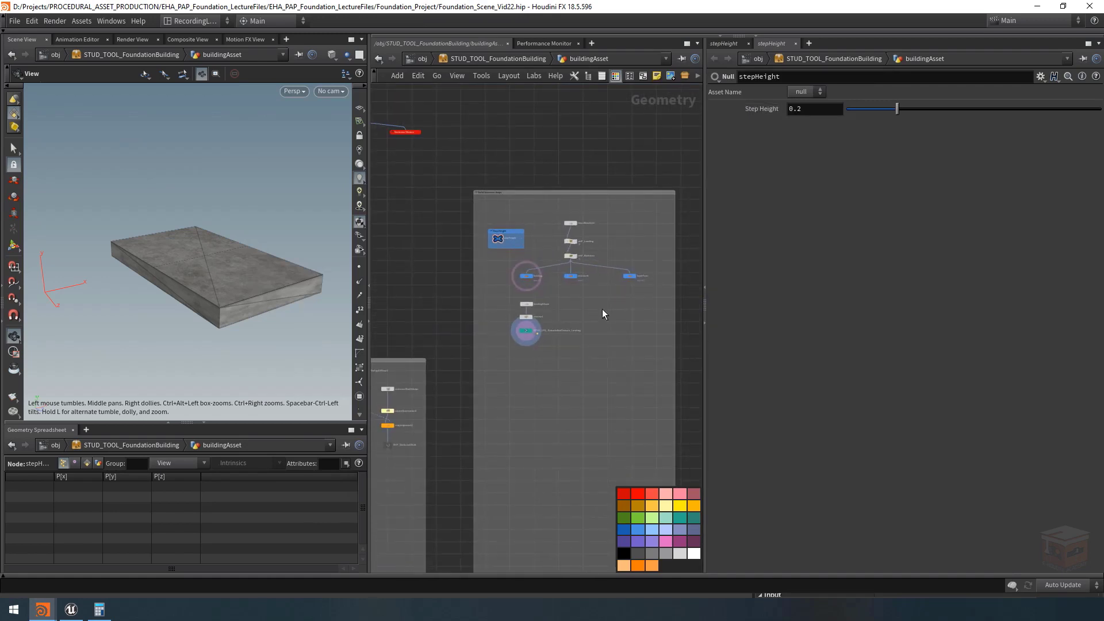
pyautogui.rightClick(758, 110)
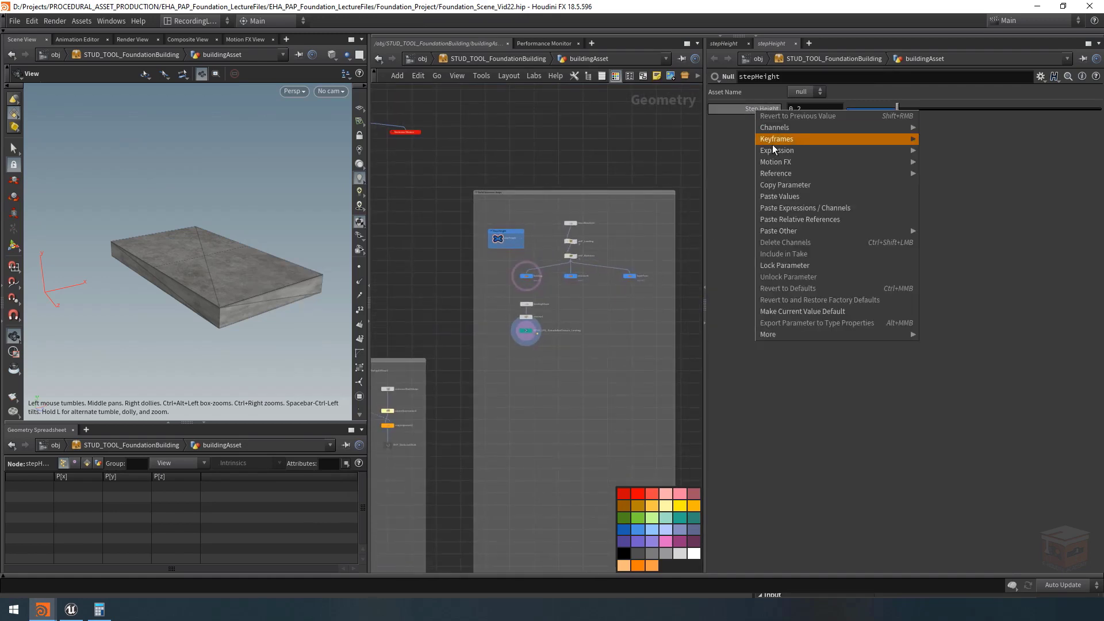
pyautogui.click(784, 184)
# Set Extrude Depth on STUD_UTIL_ExtrudeAndTexture_Landing to the relative reference expression - ch("../stepHeight/stepHeight") * 3
pyautogui.scroll(5, 591, 274)
pyautogui.click(520, 323)
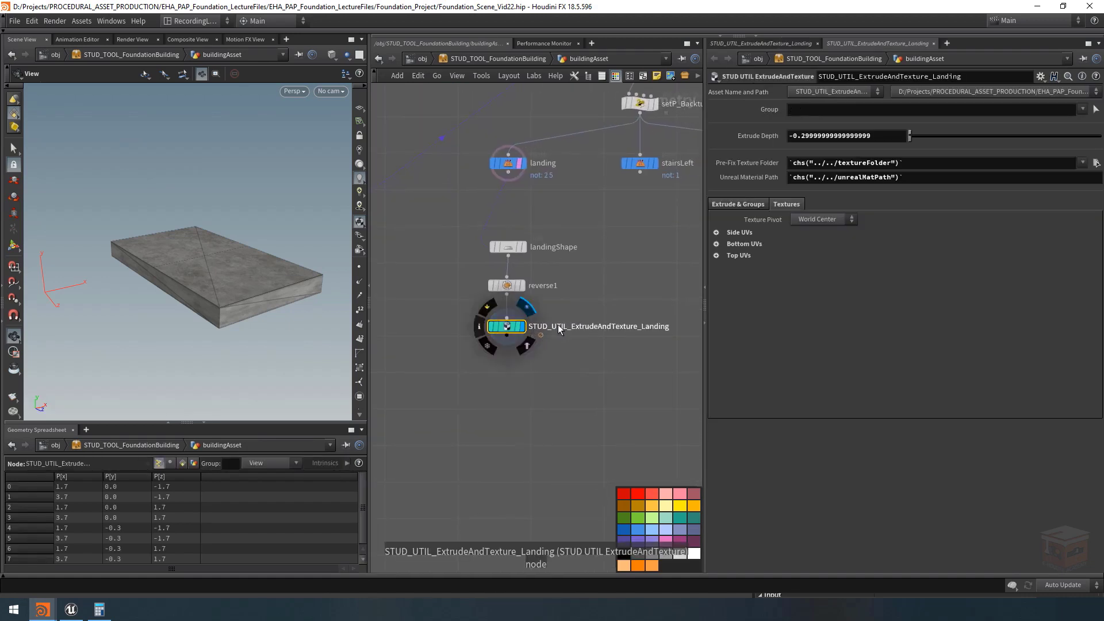
pyautogui.moveTo(874, 136); pyautogui.dragTo(794, 136)
pyautogui.rightClick(796, 136)
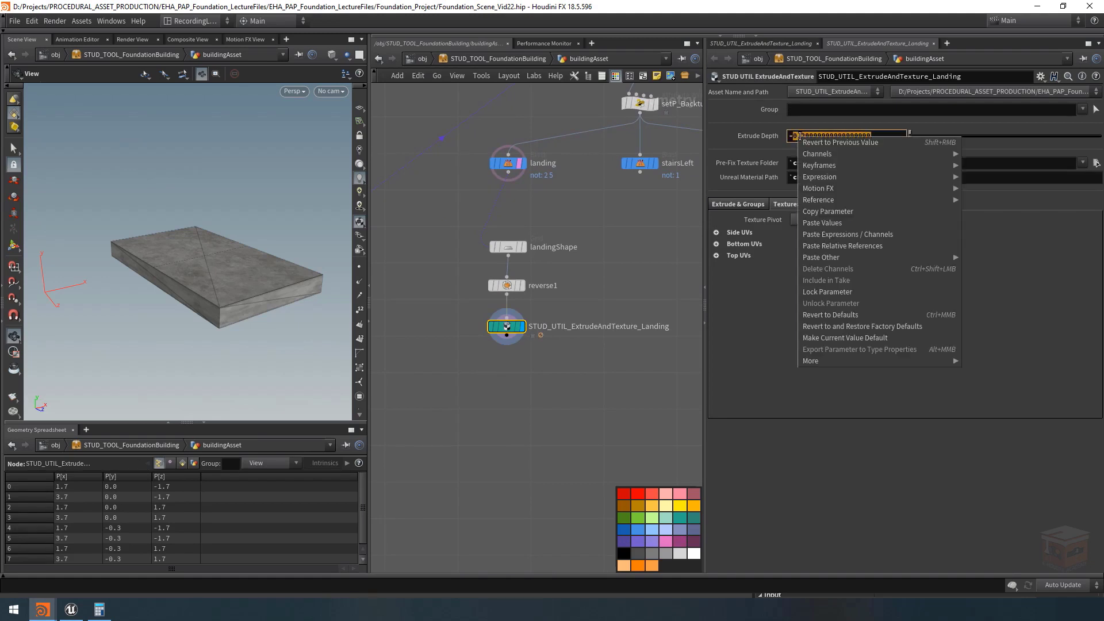
pyautogui.click(891, 247)
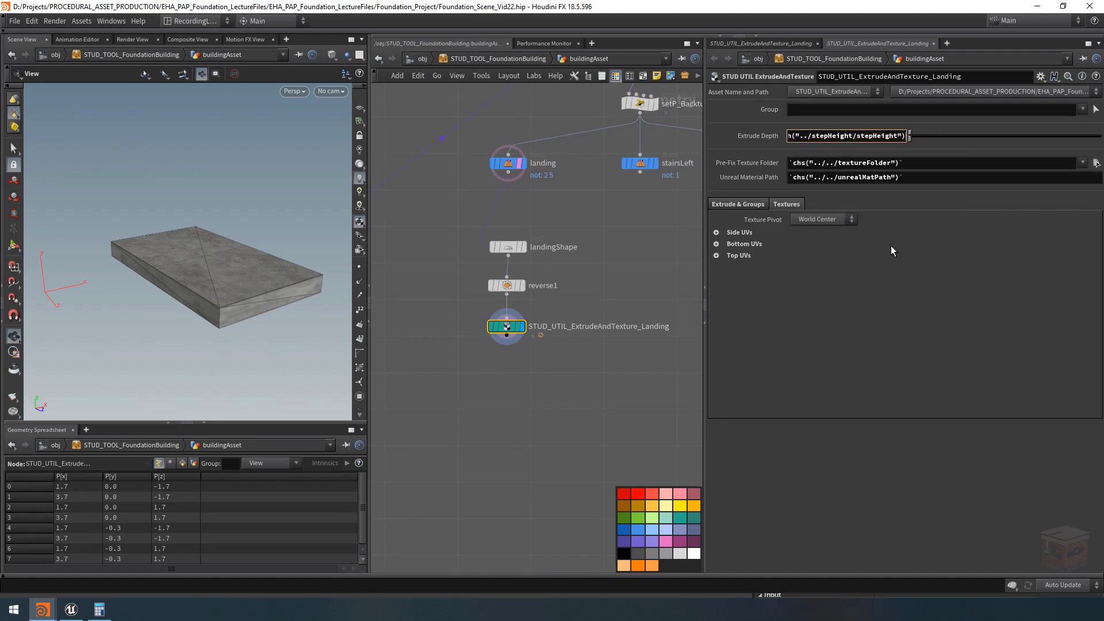
pyautogui.press('Return')
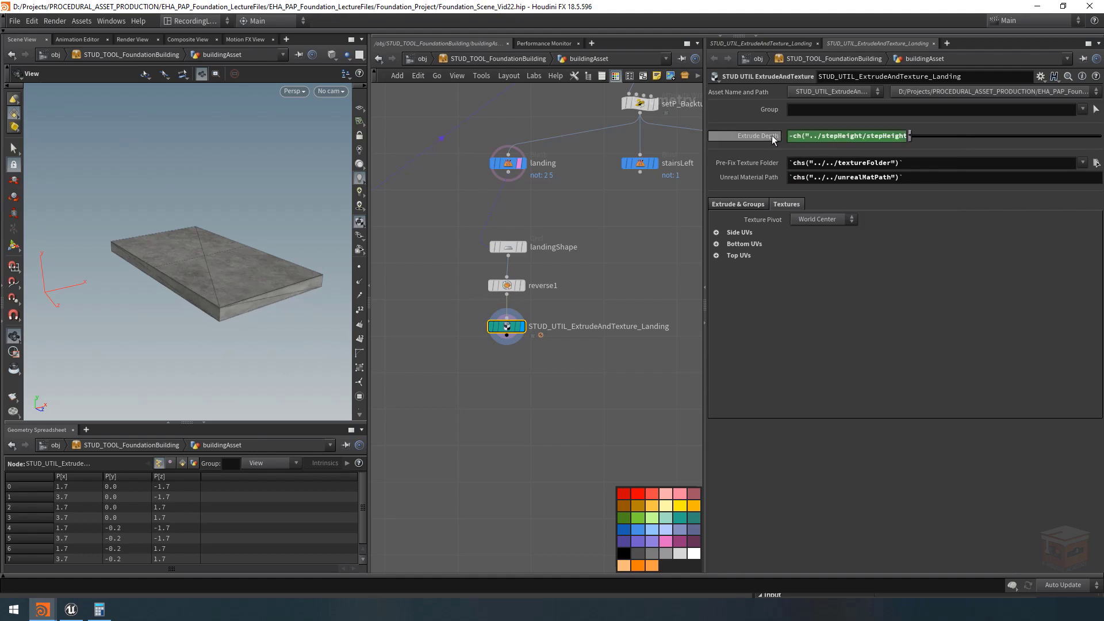
pyautogui.click(794, 136)
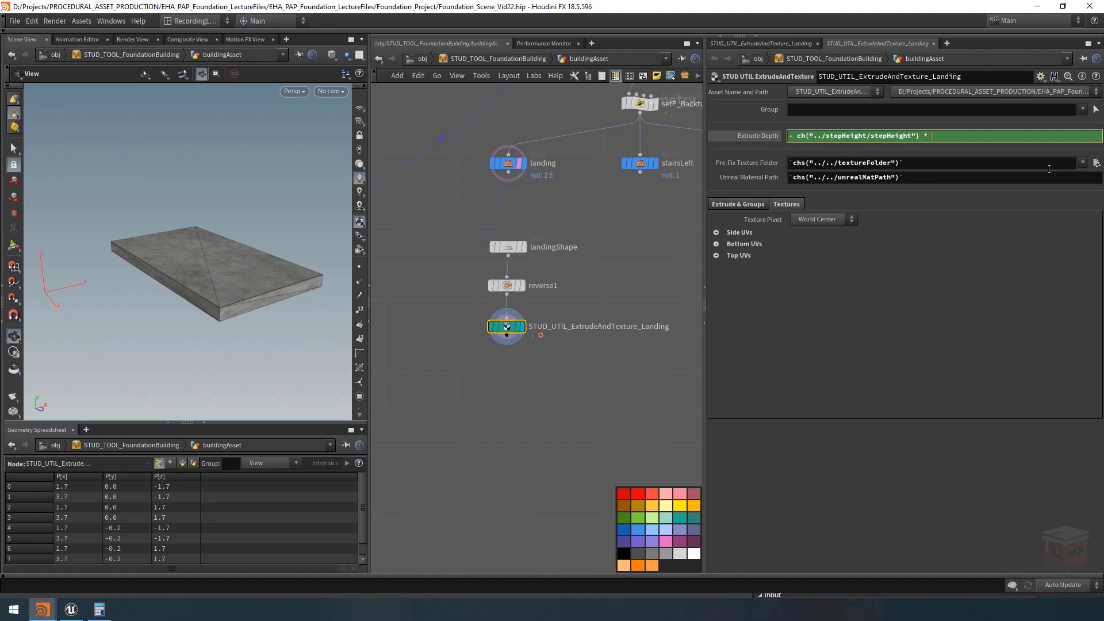
pyautogui.press('Return')
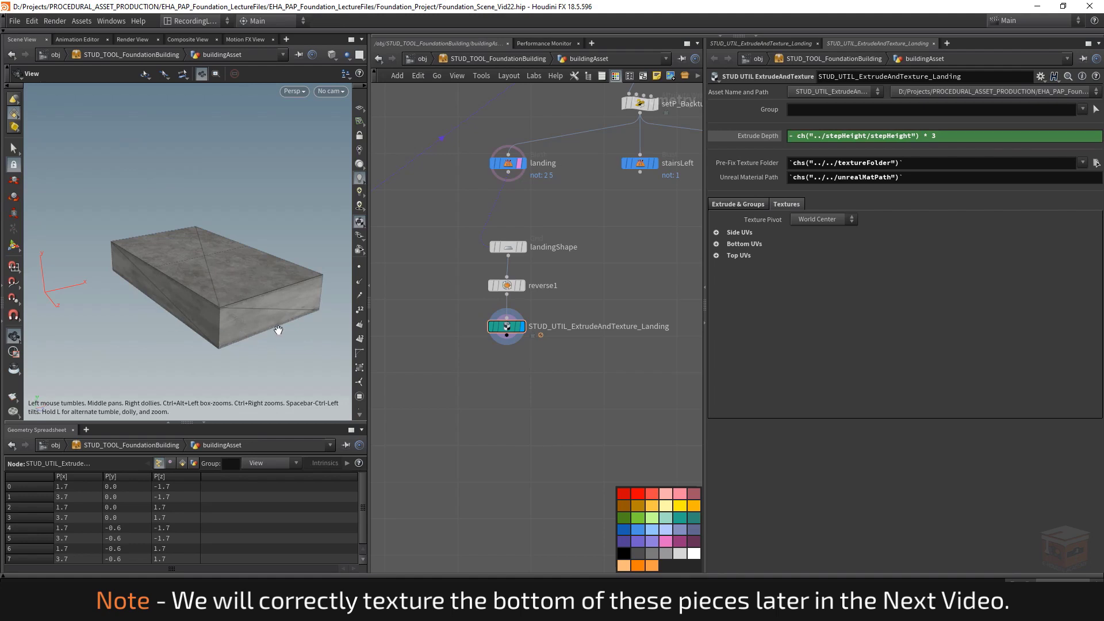
# Select landingShape, reverse1 and the landing extrude node together, and show the reference grid in the viewport
pyautogui.scroll(-2, 607, 382)
pyautogui.moveTo(531, 409); pyautogui.dragTo(424, 249)
pyautogui.scroll(-4, 527, 346)
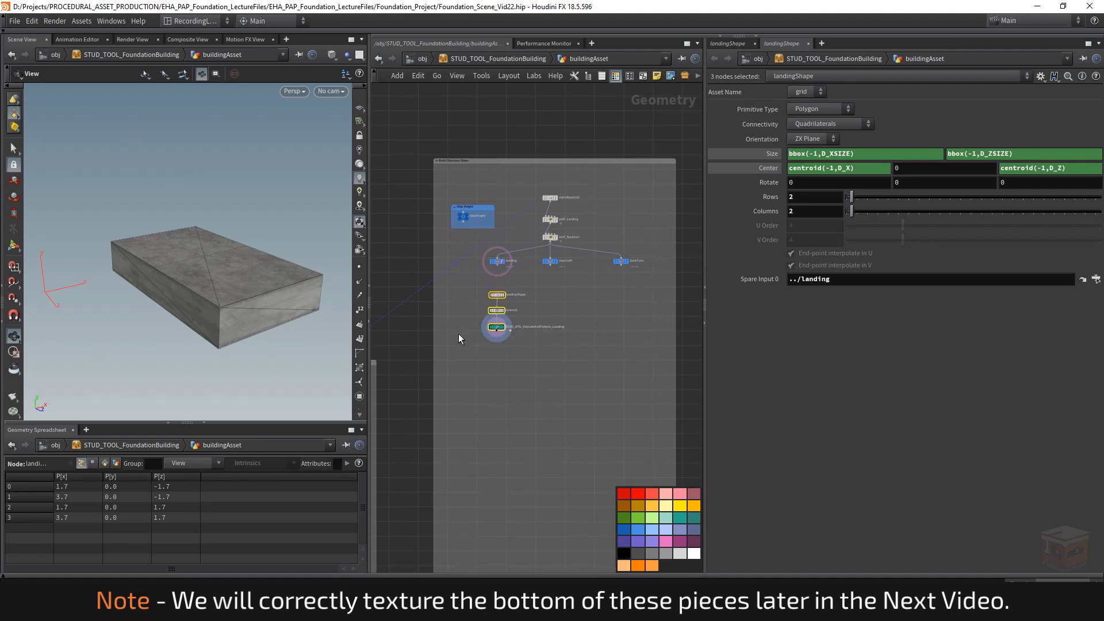
pyautogui.click(359, 107)
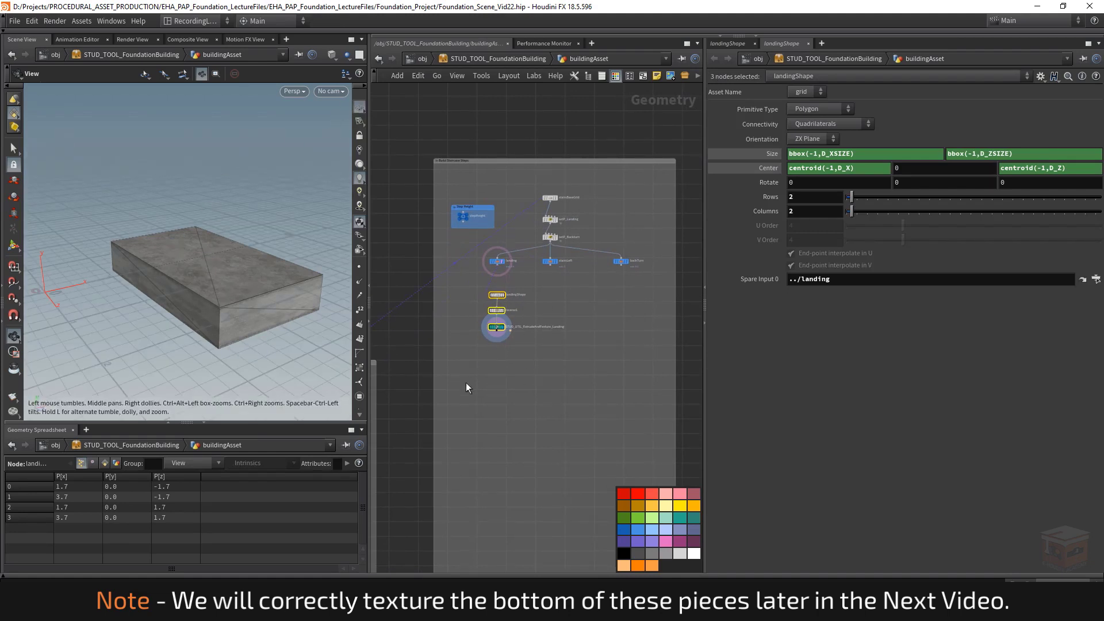
# Examine the example scene's staircase network and isolate the rotate node's stair flight in the viewport
pyautogui.moveTo(512, 382); pyautogui.dragTo(496, 359, button='middle')
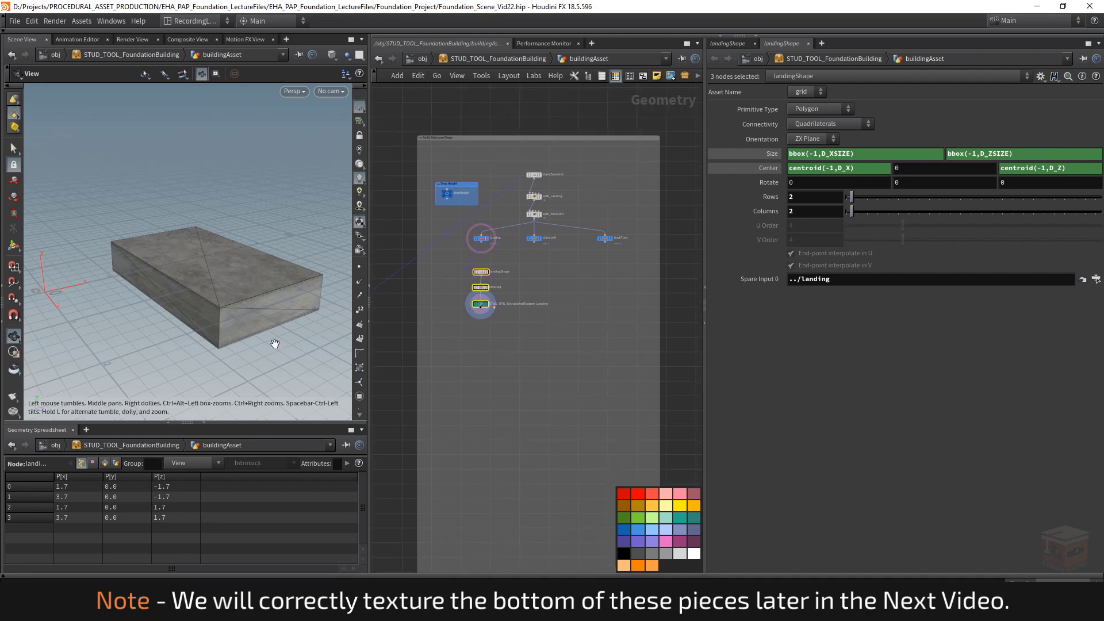
pyautogui.scroll(-3, 153, 256)
pyautogui.moveTo(154, 256); pyautogui.dragTo(274, 257)
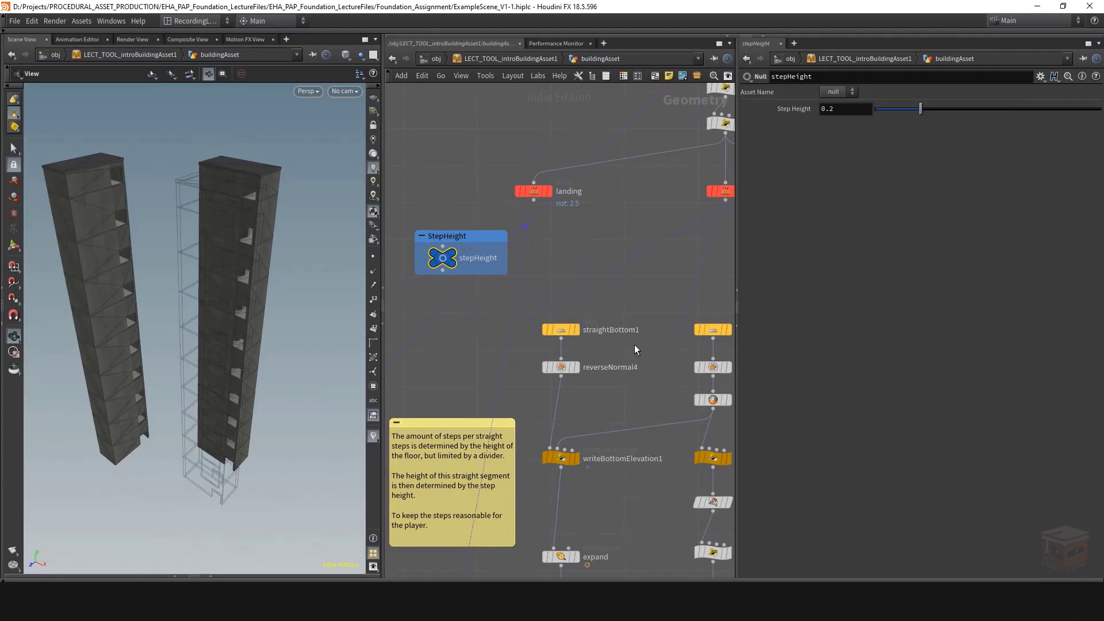
pyautogui.scroll(5, 632, 436)
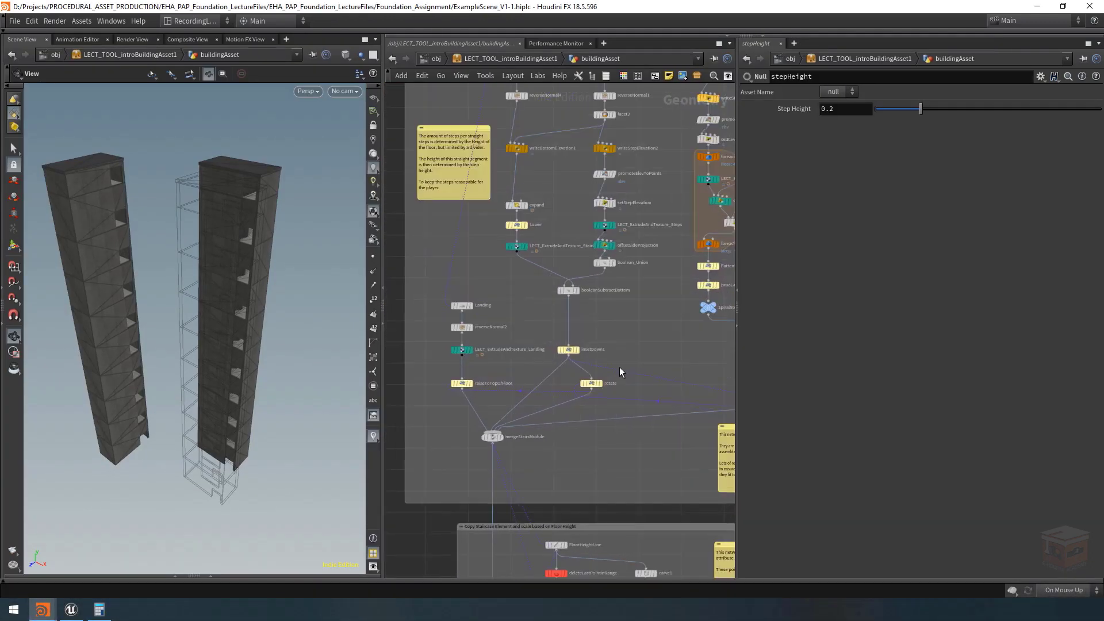
pyautogui.moveTo(625, 365); pyautogui.dragTo(594, 342, button='middle')
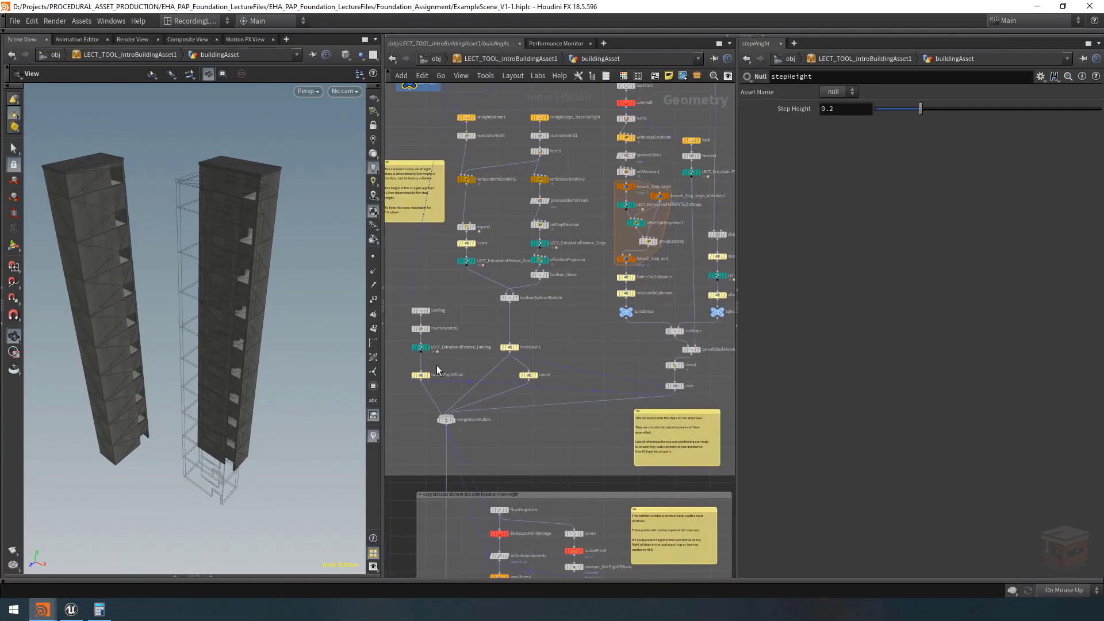
pyautogui.moveTo(401, 387); pyautogui.dragTo(403, 387)
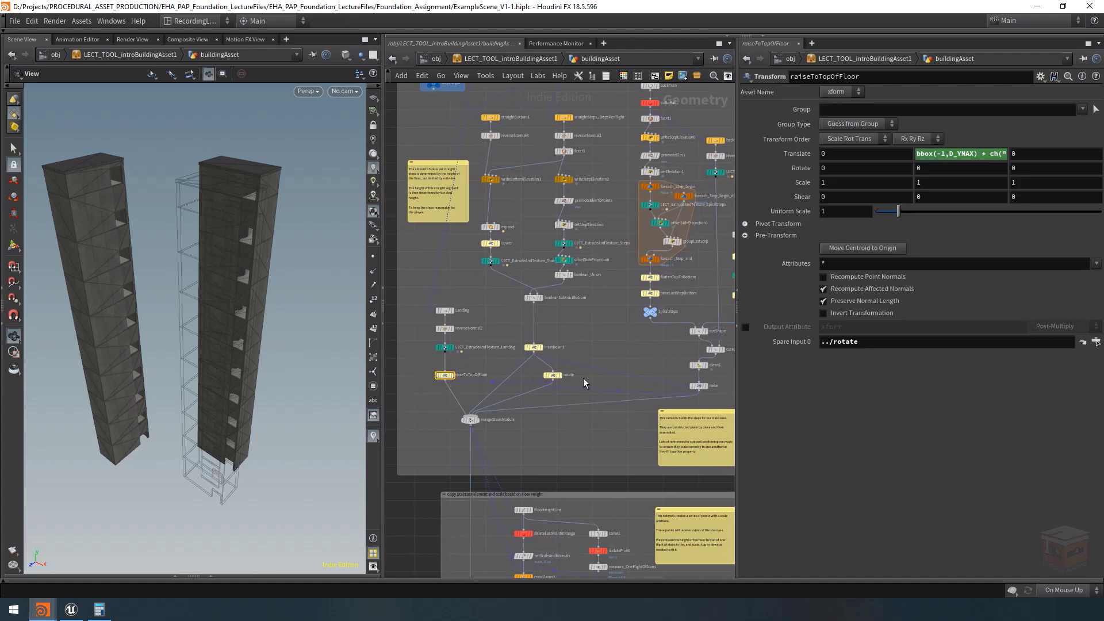
pyautogui.press('r')
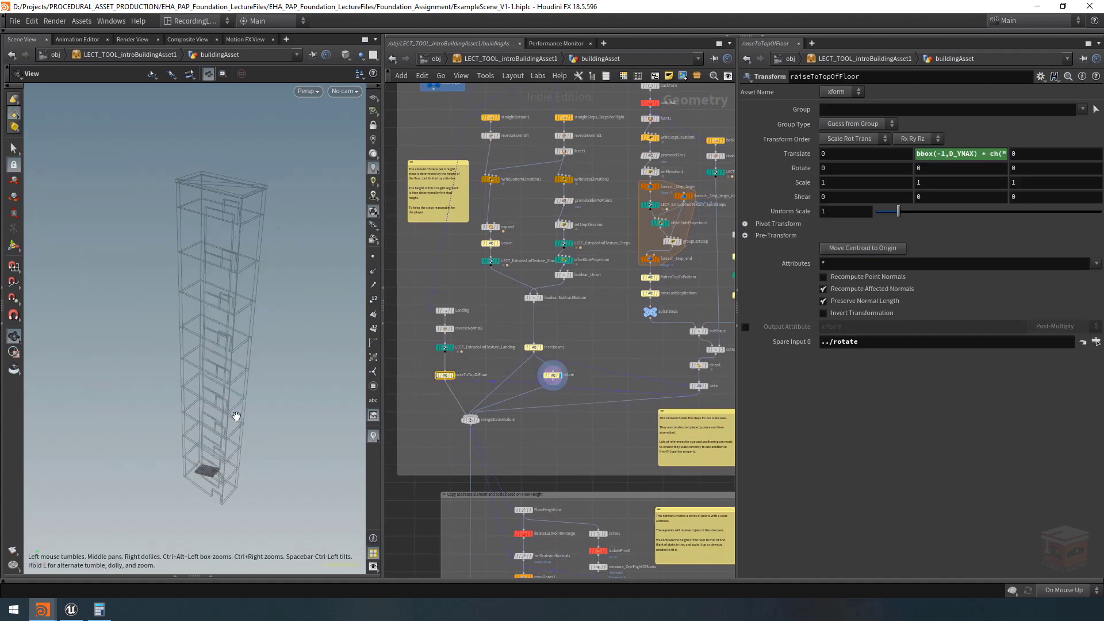
pyautogui.press('g')
pyautogui.moveTo(269, 327); pyautogui.dragTo(225, 299)
pyautogui.scroll(3, 452, 376)
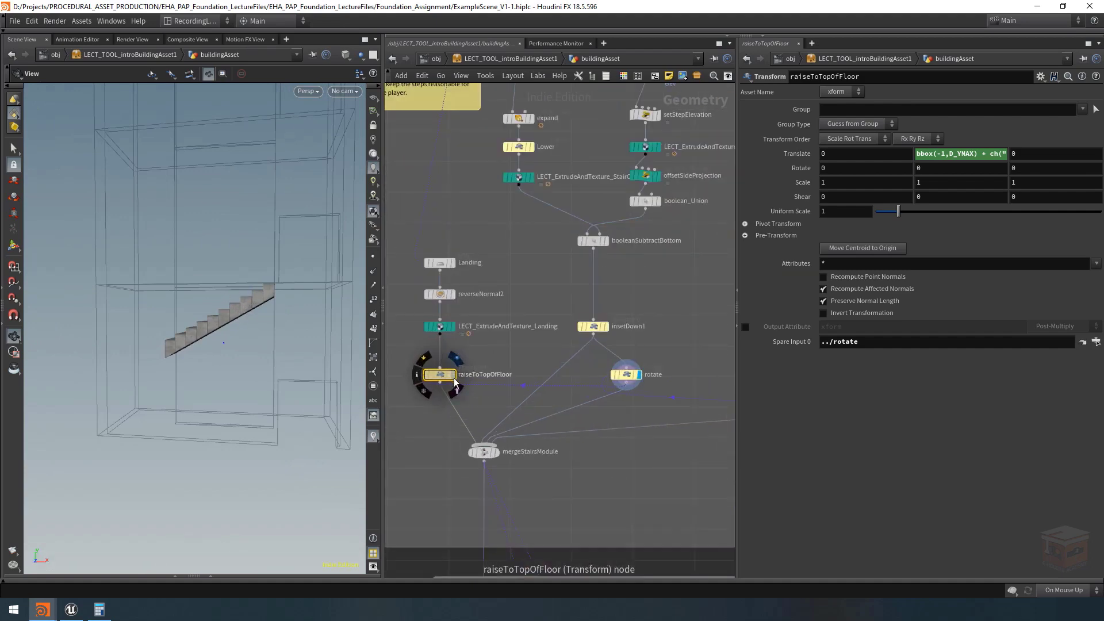
# Display raiseToTopOfFloor, insetDown1, raise, rotate and mergeStairsModule in turn to examine how the example staircase is assembled
pyautogui.click(454, 378)
pyautogui.scroll(-3, 538, 418)
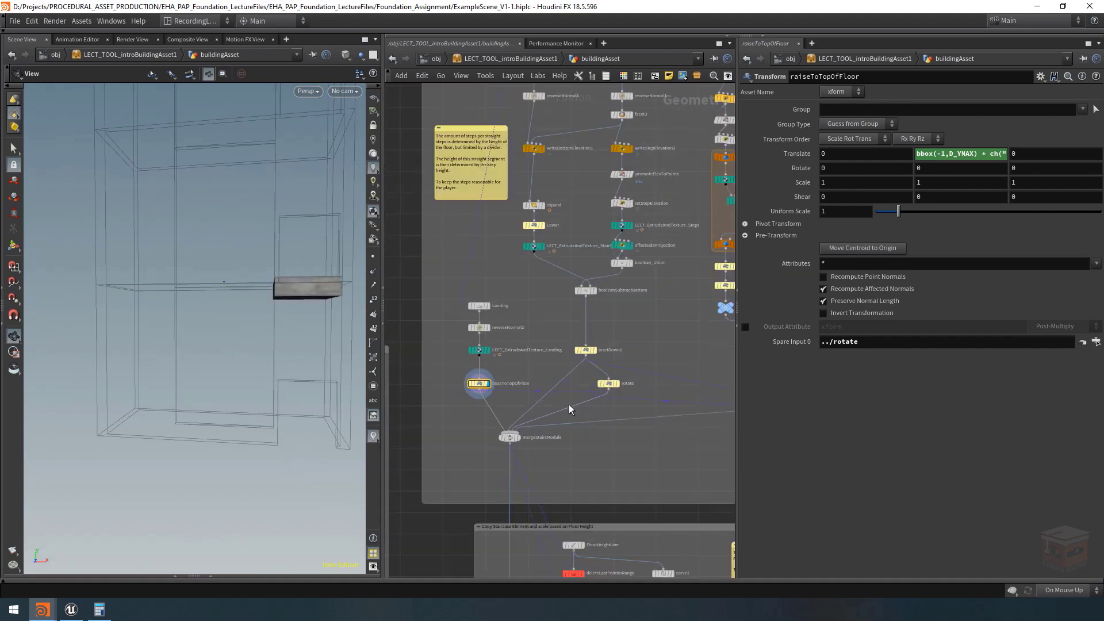
pyautogui.scroll(2, 539, 420)
pyautogui.click(536, 357)
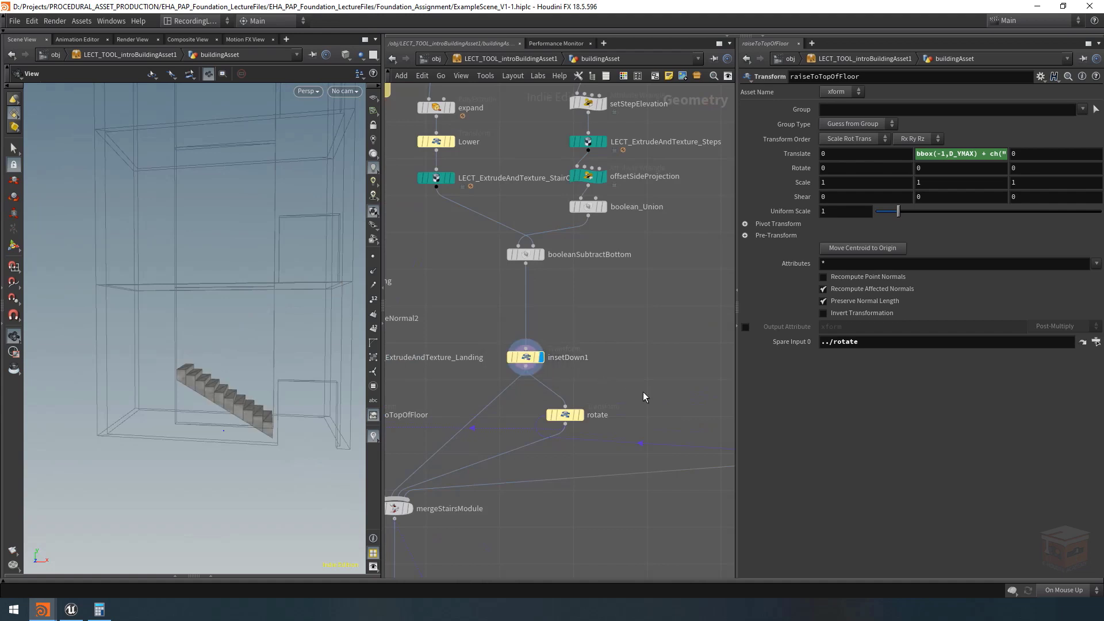
pyautogui.scroll(-2, 643, 392)
pyautogui.moveTo(643, 391); pyautogui.dragTo(510, 366, button='middle')
pyautogui.scroll(2, 633, 391)
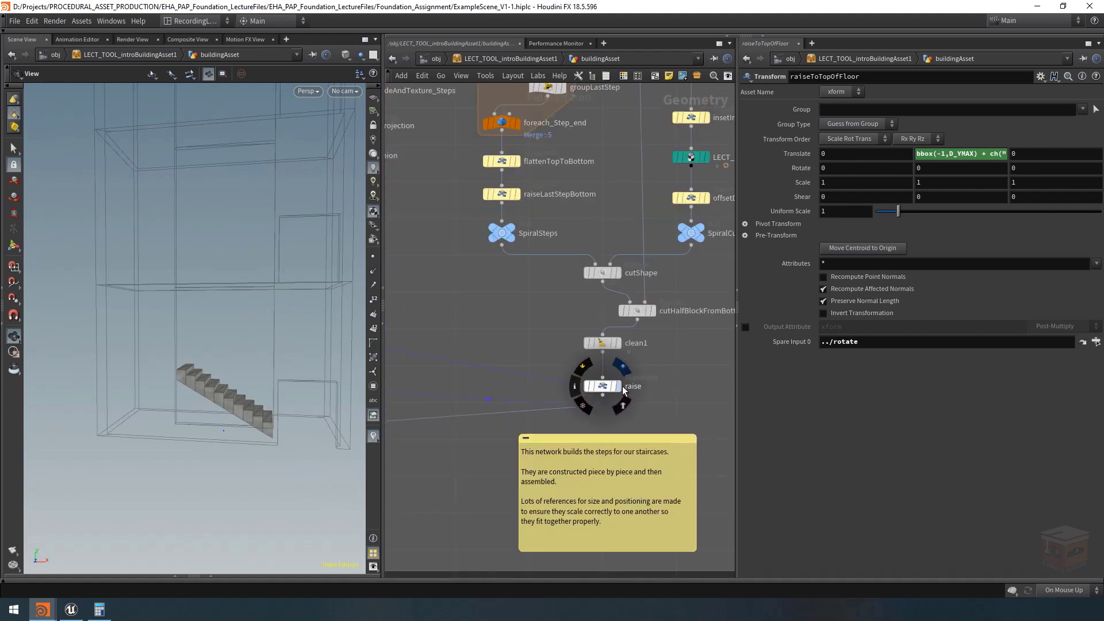
pyautogui.click(620, 386)
pyautogui.scroll(-3, 546, 385)
pyautogui.scroll(3, 563, 380)
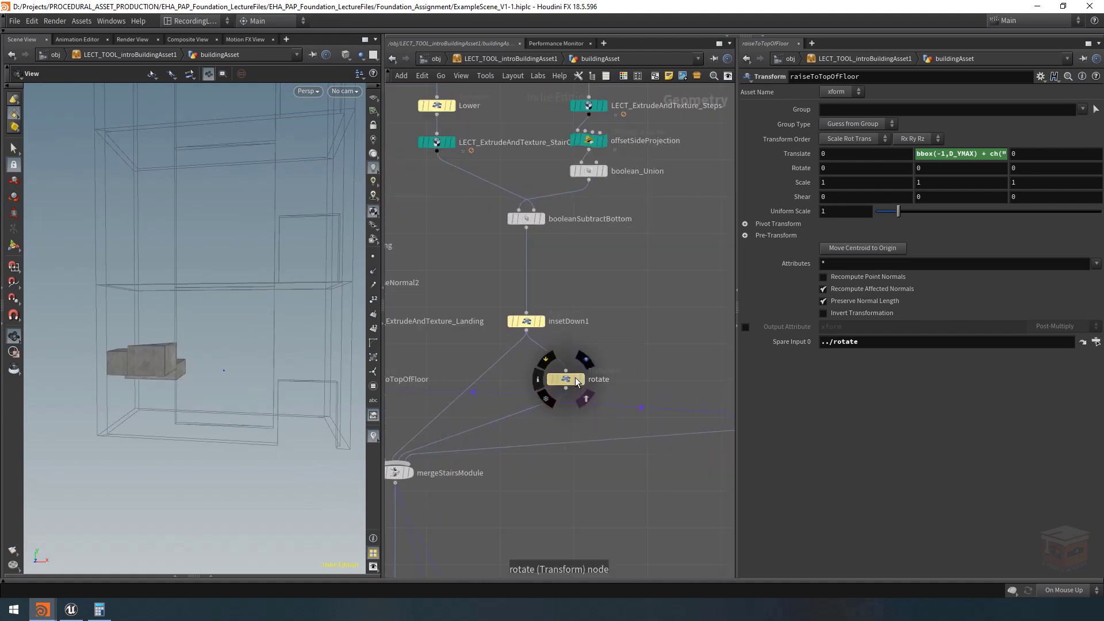
pyautogui.click(582, 381)
pyautogui.moveTo(514, 442); pyautogui.dragTo(680, 446, button='middle')
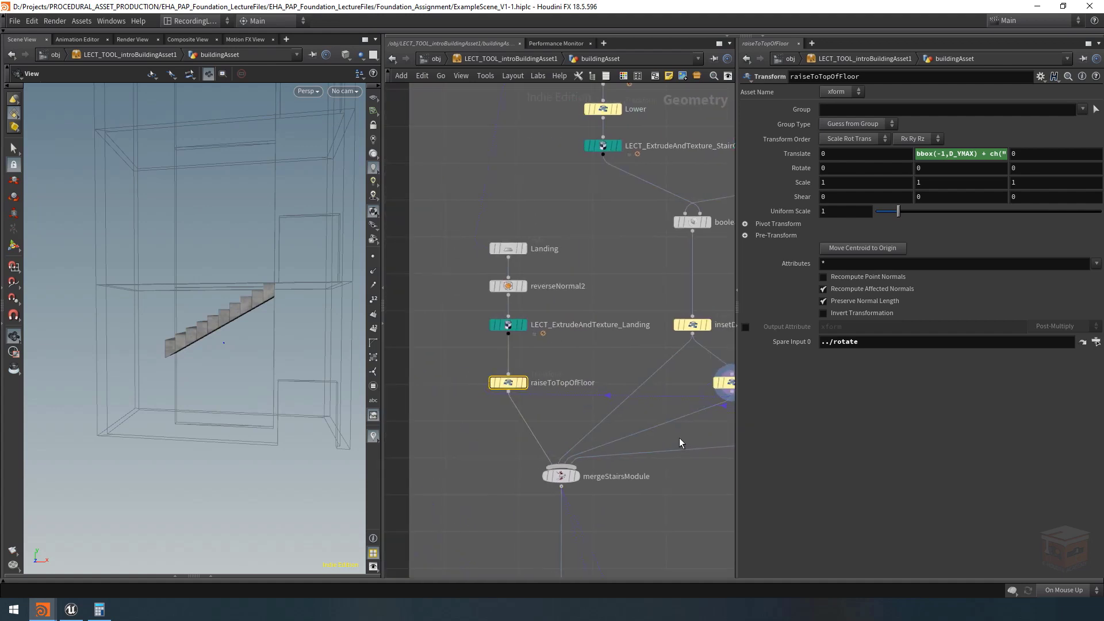
pyautogui.click(525, 383)
pyautogui.moveTo(278, 350); pyautogui.dragTo(215, 323)
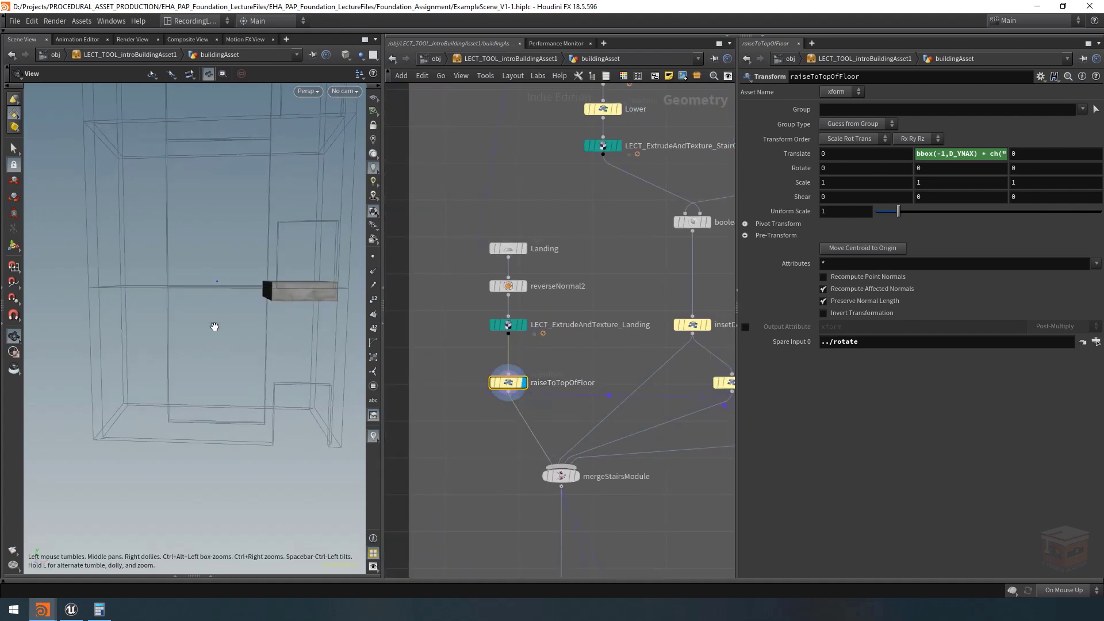
pyautogui.scroll(-2, 566, 468)
pyautogui.click(577, 467)
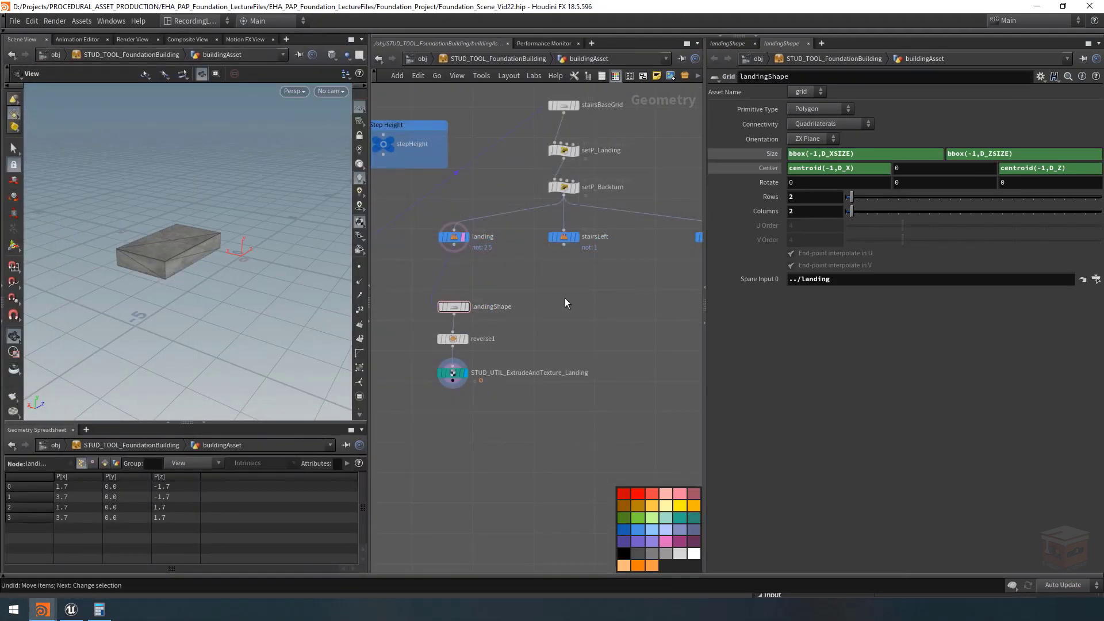
# Move landingShape, reverse1 and the landing extrude node together farther away from the stairsLeft branch
pyautogui.moveTo(539, 285); pyautogui.dragTo(416, 324)
pyautogui.scroll(-1, 530, 288)
pyautogui.moveTo(565, 282); pyautogui.dragTo(470, 389)
pyautogui.moveTo(495, 306); pyautogui.dragTo(441, 308)
pyautogui.scroll(2, 595, 246)
# Show stairsLeft as a template and hide the reference grid in the viewport
pyautogui.click(594, 249)
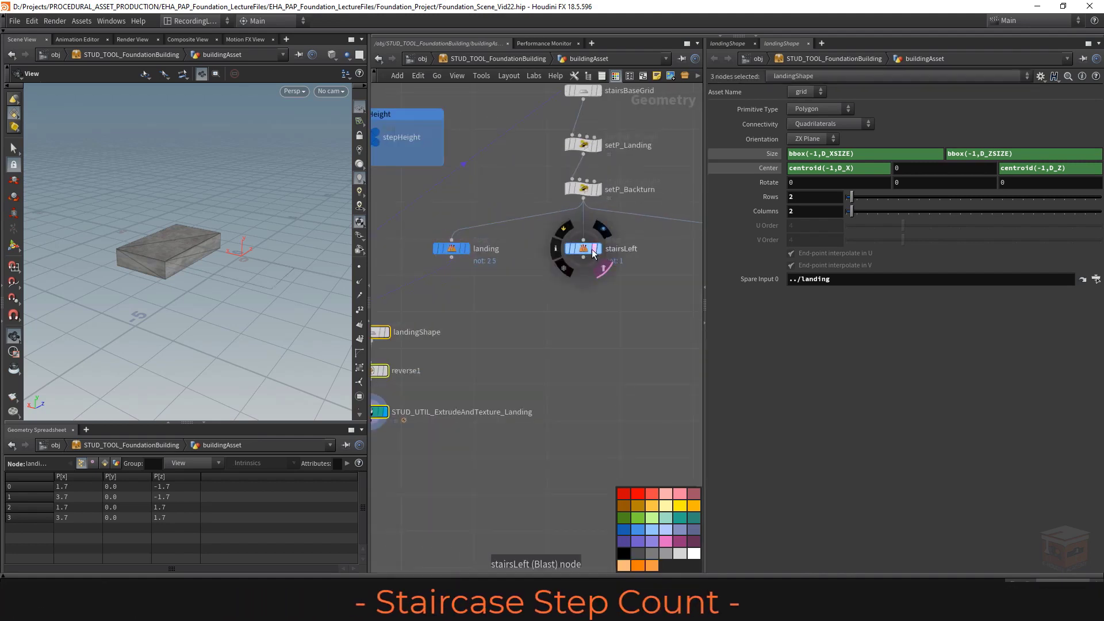
pyautogui.moveTo(587, 316); pyautogui.dragTo(541, 317, button='middle')
pyautogui.click(360, 107)
pyautogui.moveTo(230, 236); pyautogui.dragTo(253, 278)
# Place a copy of the landingShape grid node below stairsLeft
pyautogui.moveTo(490, 332)
pyautogui.mouseDown(button='middle')
pyautogui.moveTo(619, 328)
pyautogui.moveTo(481, 338)
pyautogui.mouseUp(button='middle')
pyautogui.click(460, 333)
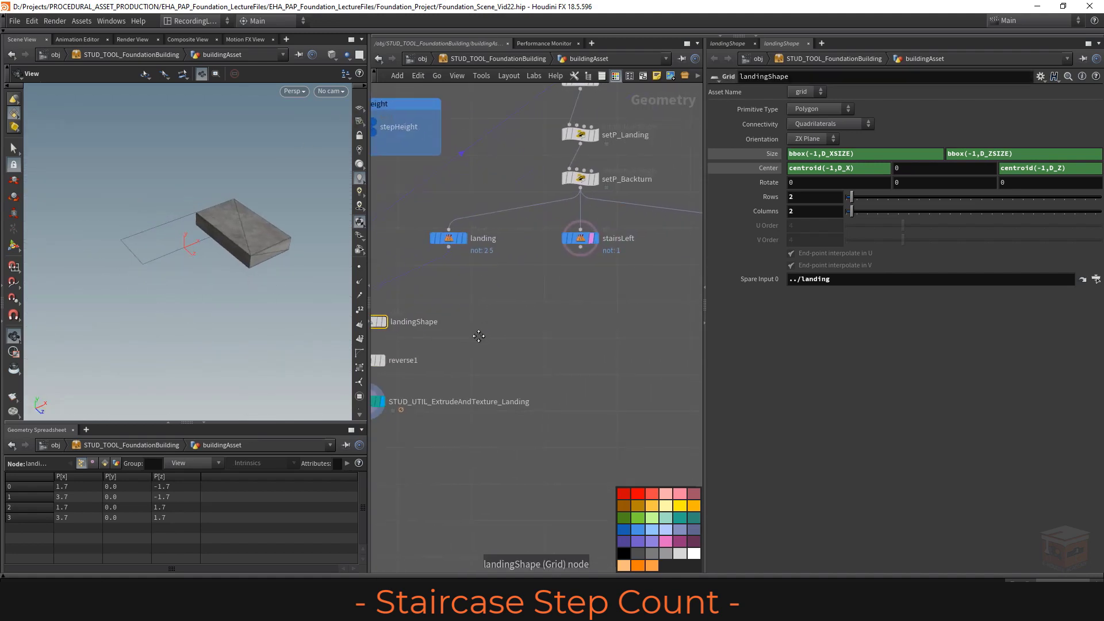
pyautogui.hotkey('ctrl', 'v')
pyautogui.scroll(-3, 590, 363)
pyautogui.moveTo(575, 361); pyautogui.dragTo(537, 362, button='middle')
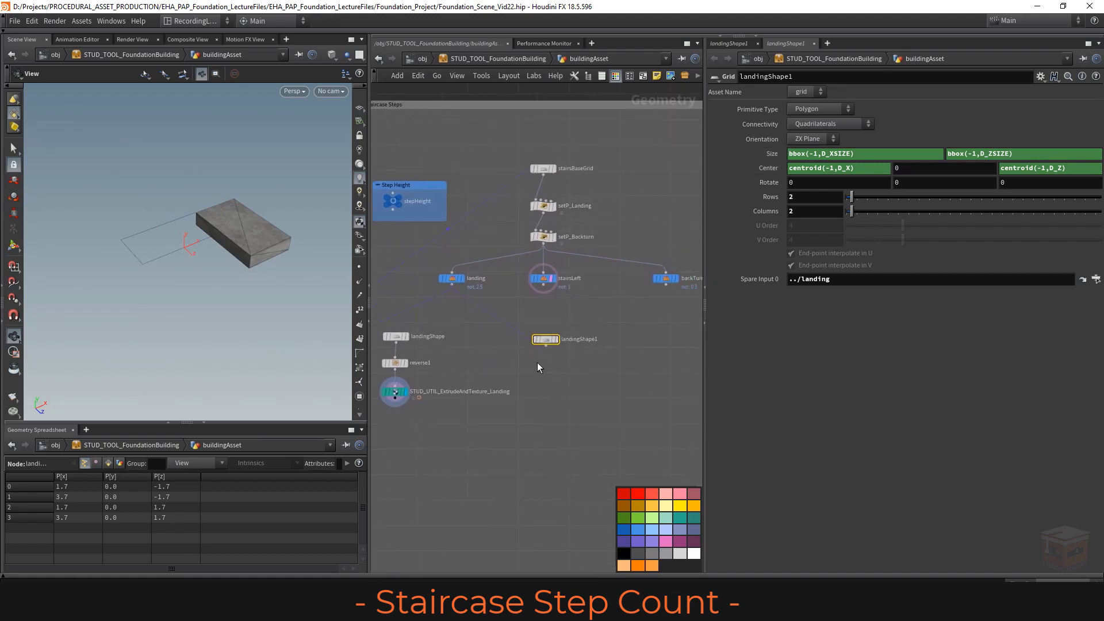
# Rename the copied grid node as staightStepsPerFlight
pyautogui.scroll(3, 584, 339)
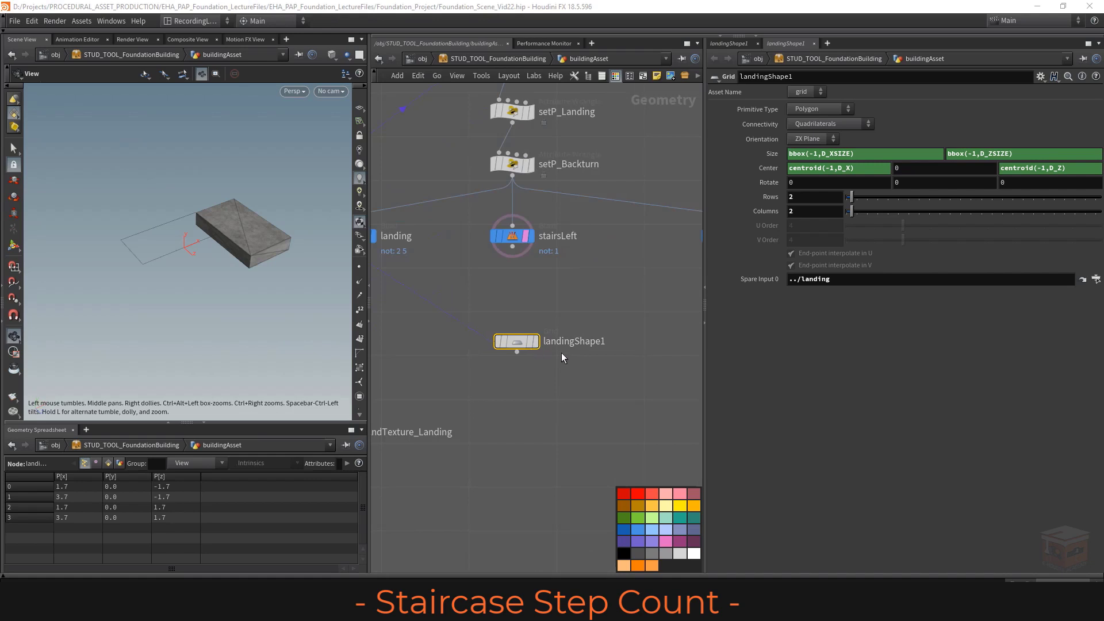
pyautogui.doubleClick(582, 341)
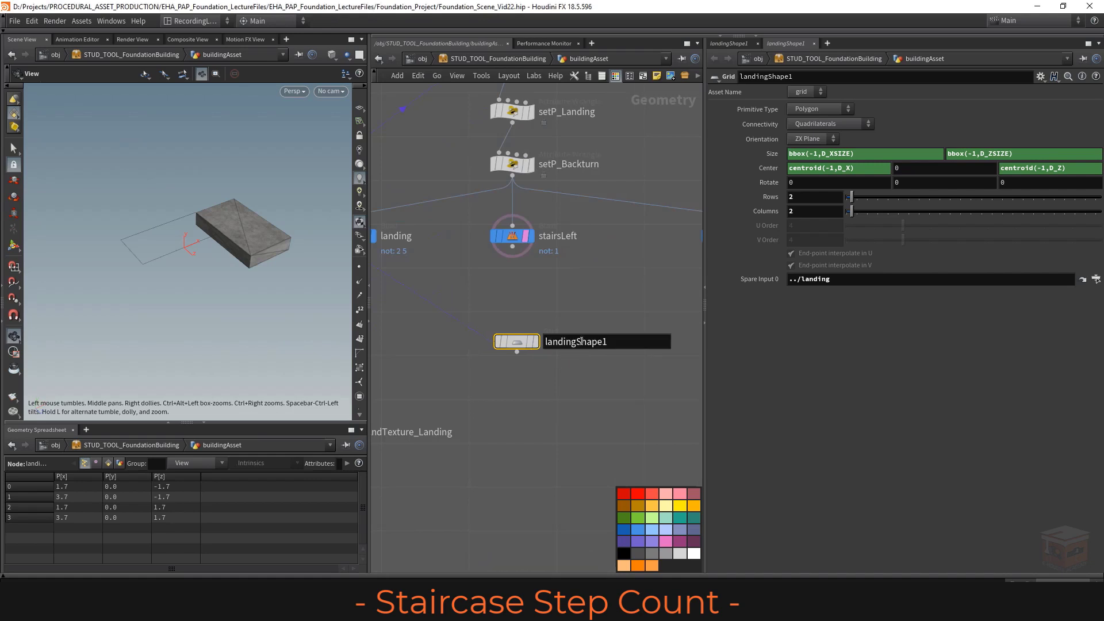
pyautogui.write('staightStepsPerFlight')
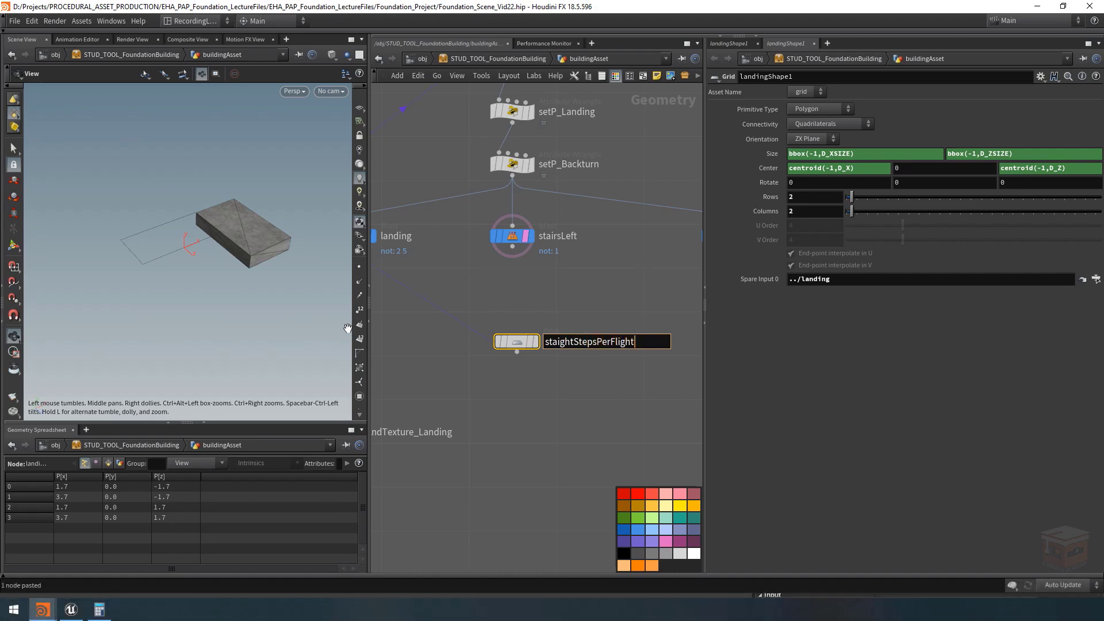
pyautogui.press('Return')
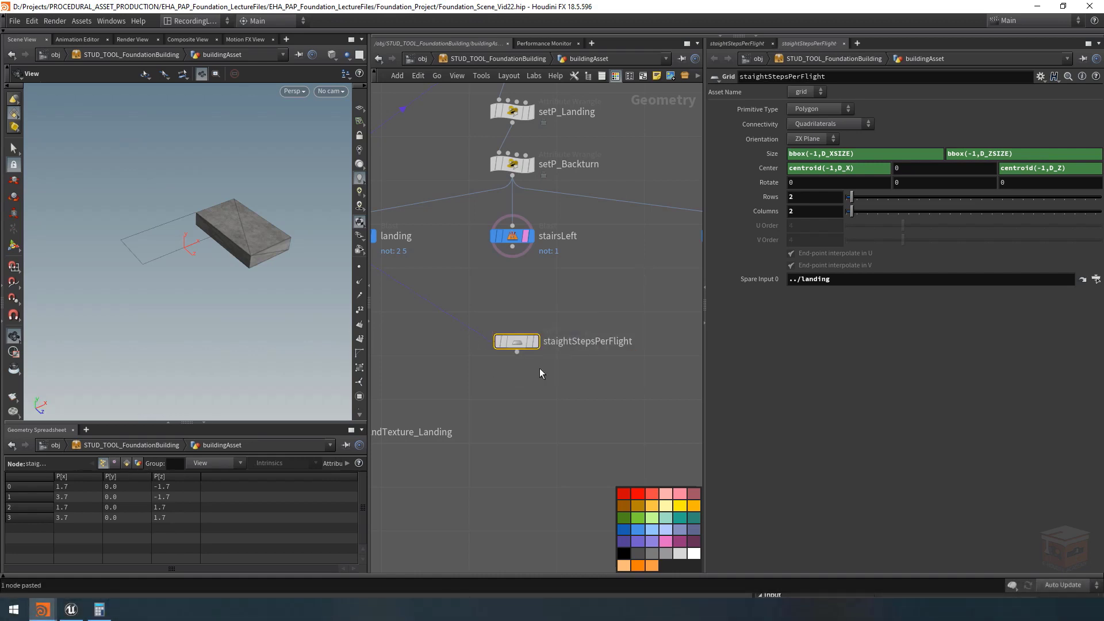
# Set Spare Input 0 of staightStepsPerFlight to ../stairsLeft and display the node in the viewport
pyautogui.scroll(-1, 541, 376)
pyautogui.moveTo(543, 386); pyautogui.dragTo(565, 392, button='middle')
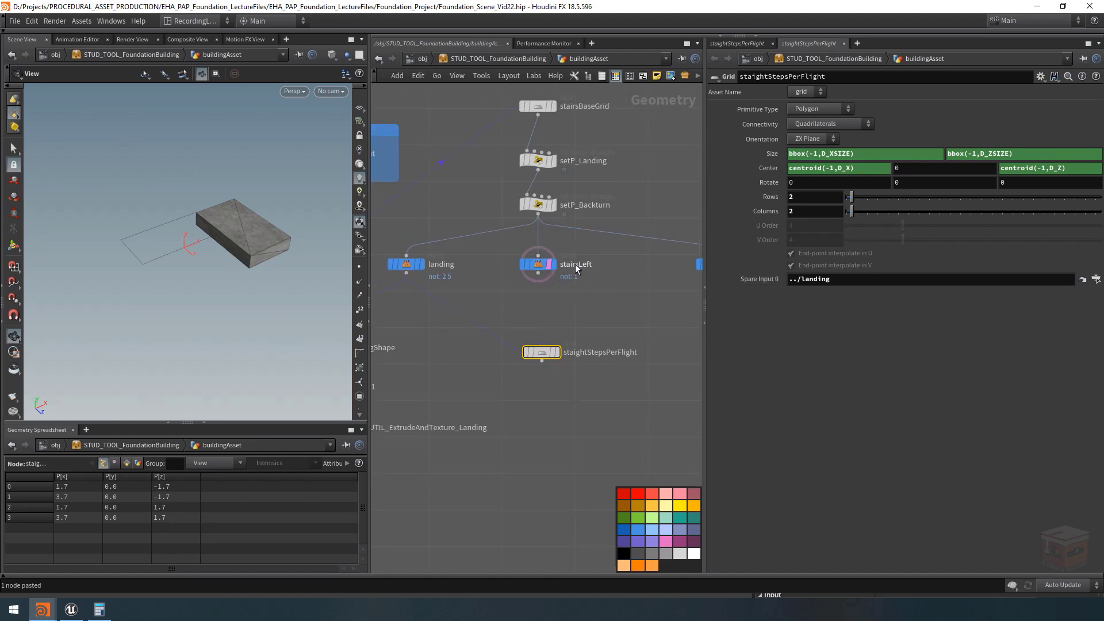
pyautogui.click(823, 280)
pyautogui.doubleClick(820, 280)
pyautogui.write('stairsLeft')
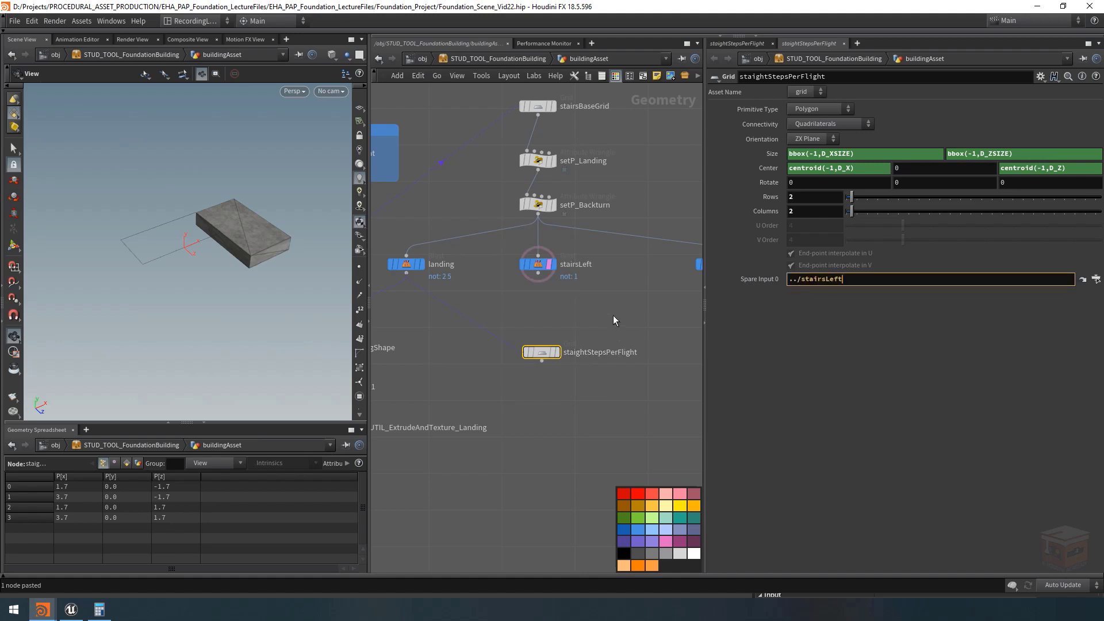
pyautogui.press('Return')
pyautogui.click(549, 354)
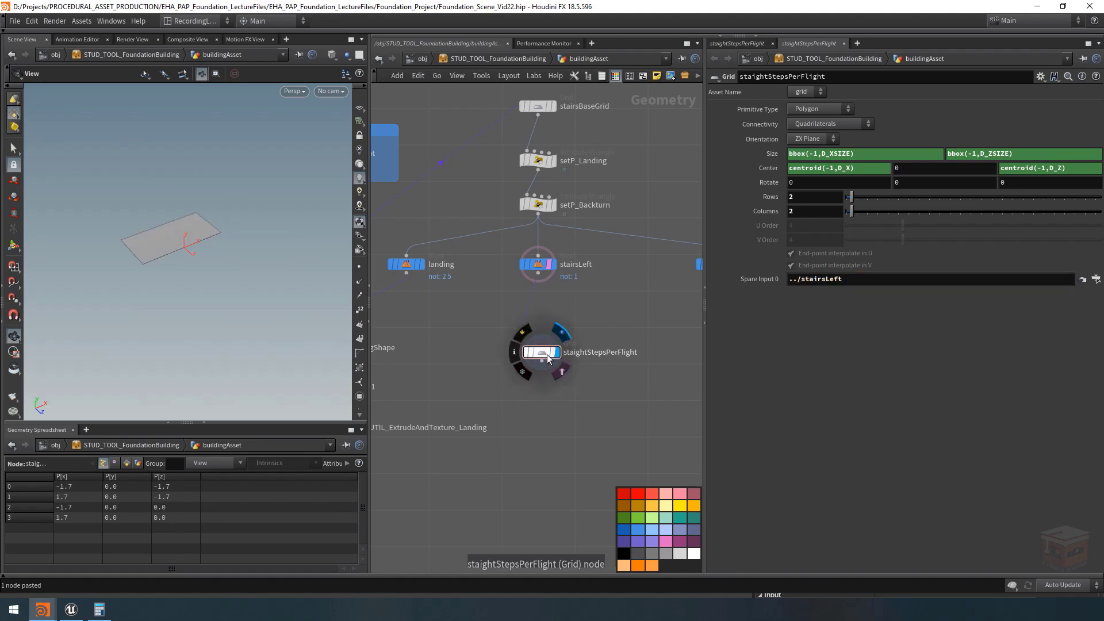
pyautogui.moveTo(163, 236); pyautogui.dragTo(106, 240)
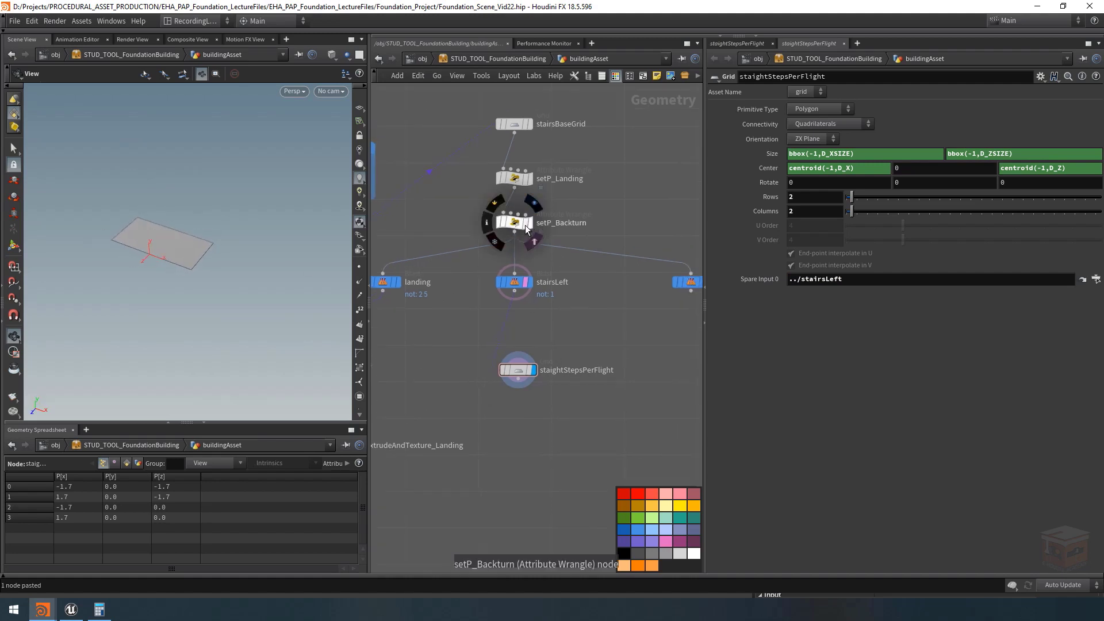
# Show setP_Backturn as a template around the staightStepsPerFlight grid and compare the layout with the example staircase
pyautogui.click(530, 223)
pyautogui.moveTo(198, 245); pyautogui.dragTo(215, 224)
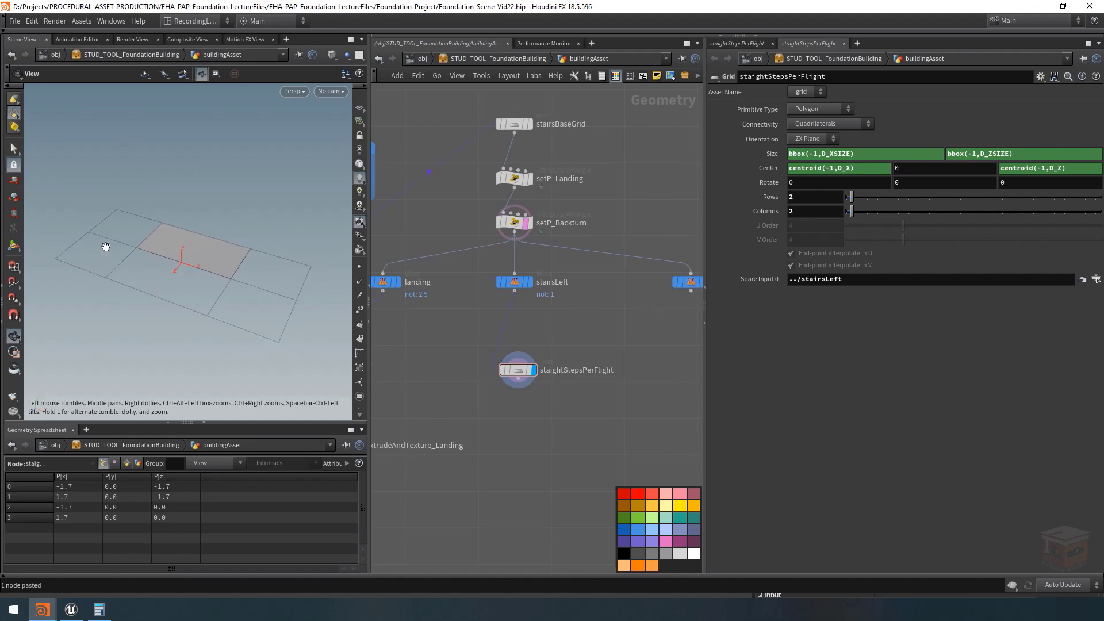
pyautogui.moveTo(105, 247); pyautogui.dragTo(169, 245)
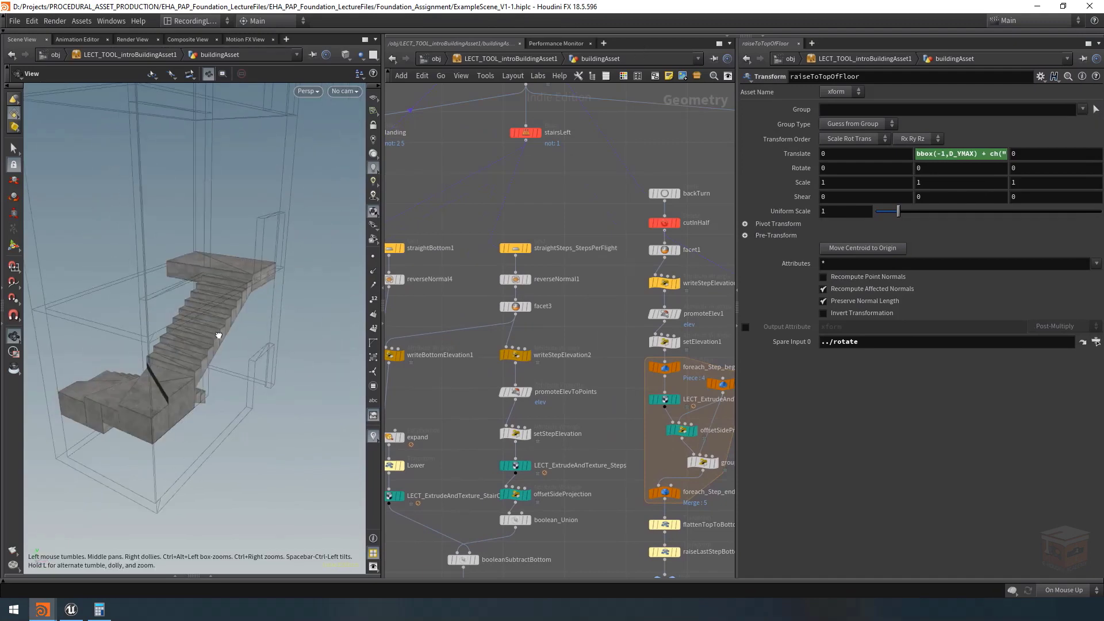
pyautogui.moveTo(218, 335); pyautogui.dragTo(253, 360)
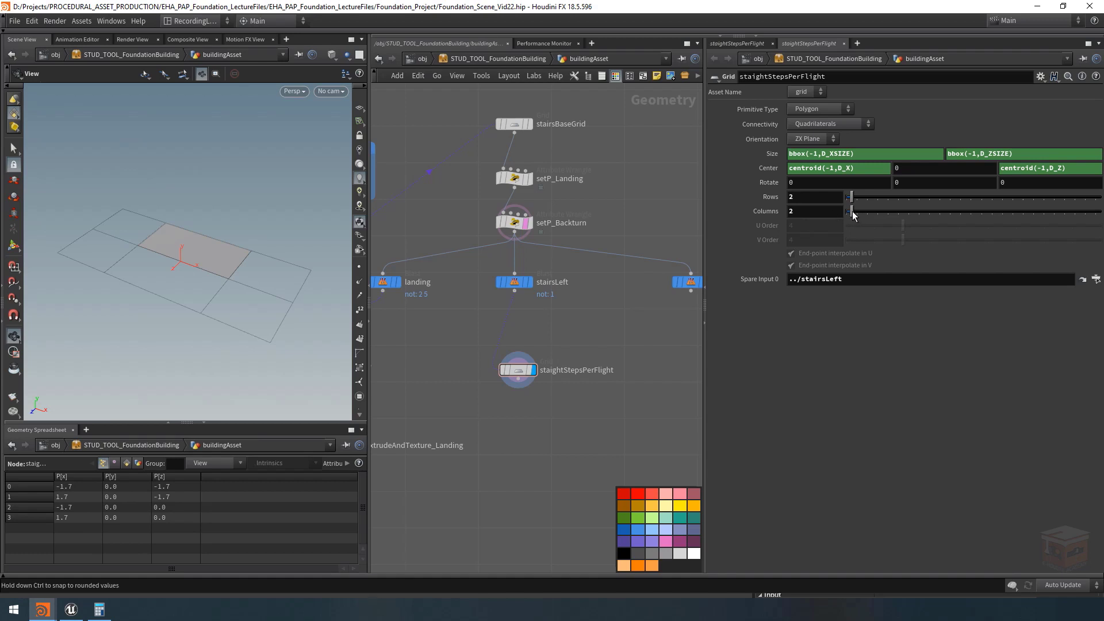
# Set Columns of the staightStepsPerFlight grid to 8 and show primitive numbers in the viewport
pyautogui.moveTo(852, 211); pyautogui.dragTo(883, 213)
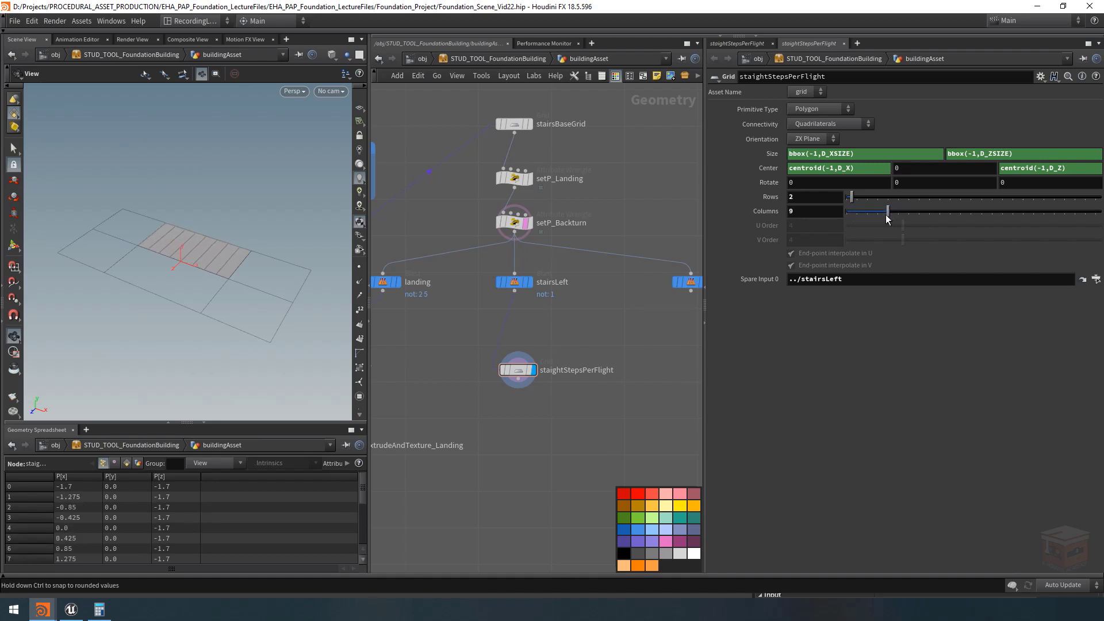
pyautogui.moveTo(182, 254); pyautogui.dragTo(211, 270, button='right')
pyautogui.moveTo(193, 261); pyautogui.dragTo(219, 270)
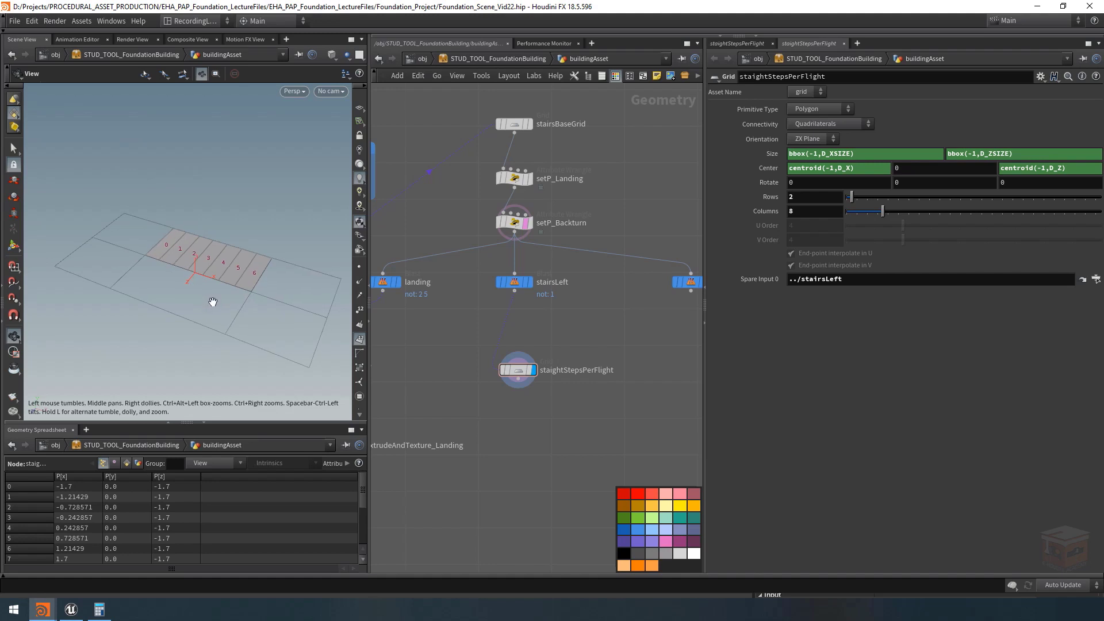
# Examine the numbered step divisions and the Step Height network, and compare them with the finished staircase in the example scene
pyautogui.scroll(-5, 412, 232)
pyautogui.scroll(8, 430, 245)
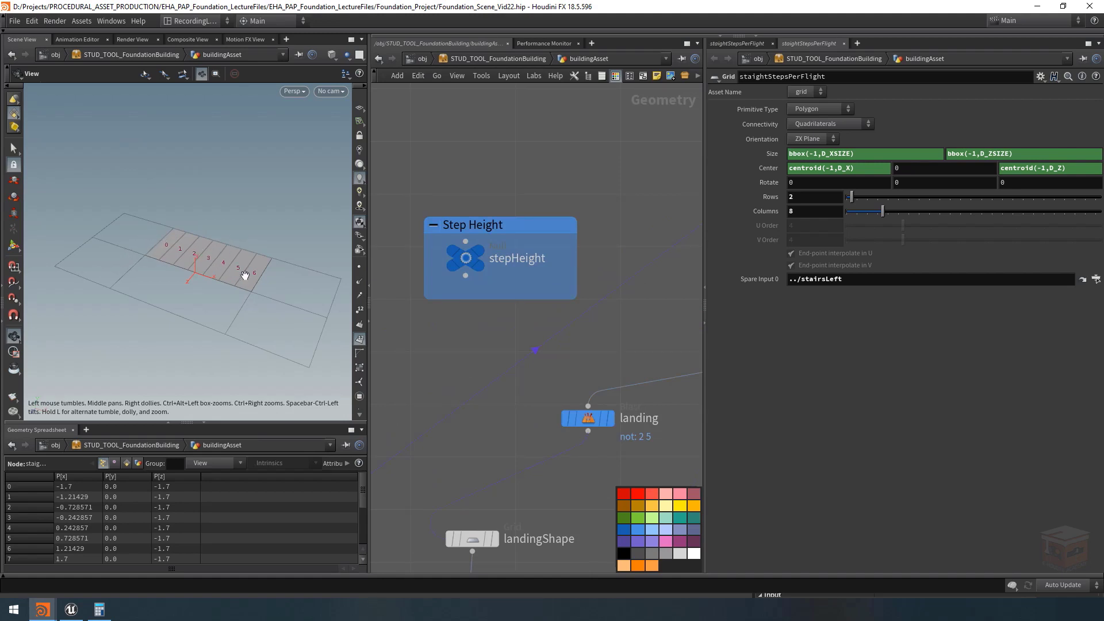
pyautogui.moveTo(244, 254); pyautogui.dragTo(247, 274, button='right')
pyautogui.moveTo(246, 274); pyautogui.dragTo(233, 262, button='middle')
pyautogui.scroll(-5, 579, 347)
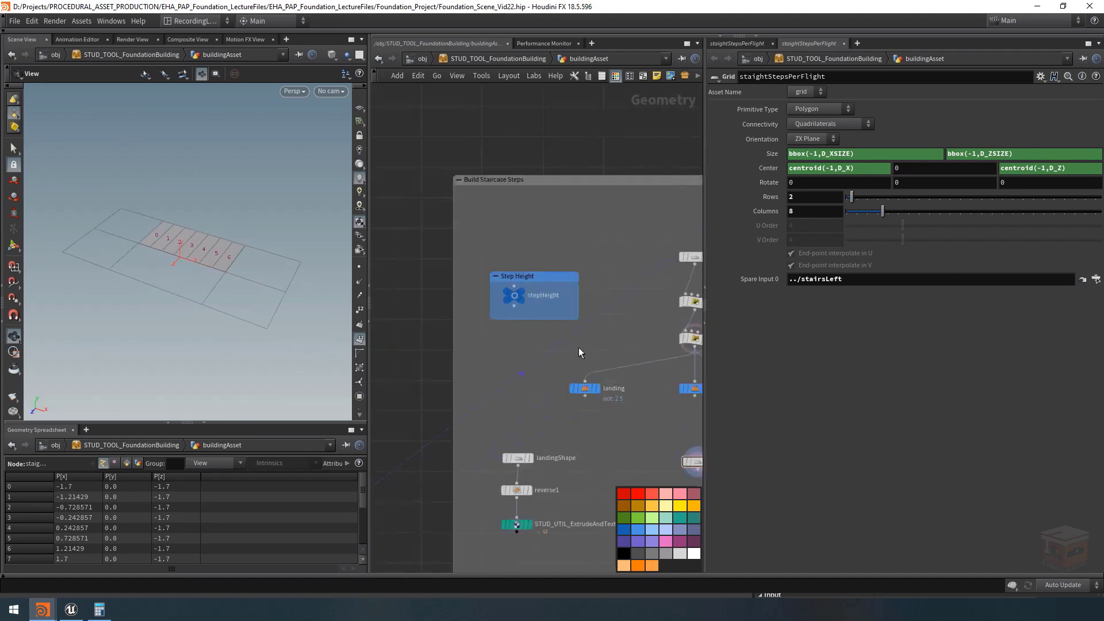
pyautogui.moveTo(621, 339); pyautogui.dragTo(492, 306, button='middle')
pyautogui.scroll(2, 538, 380)
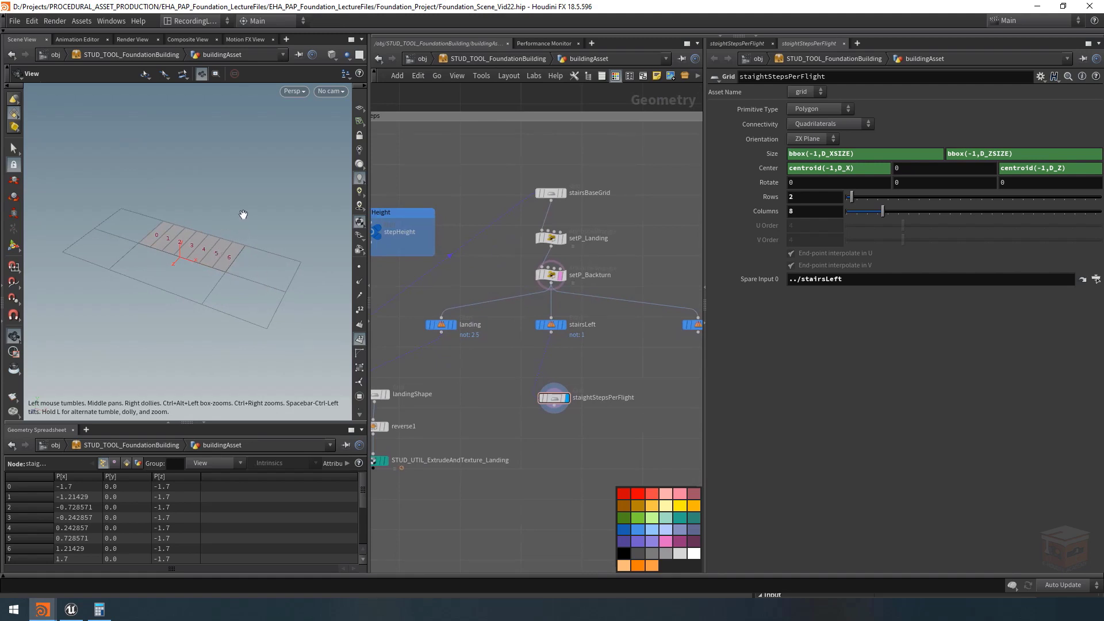
pyautogui.moveTo(243, 222); pyautogui.dragTo(257, 218, button='middle')
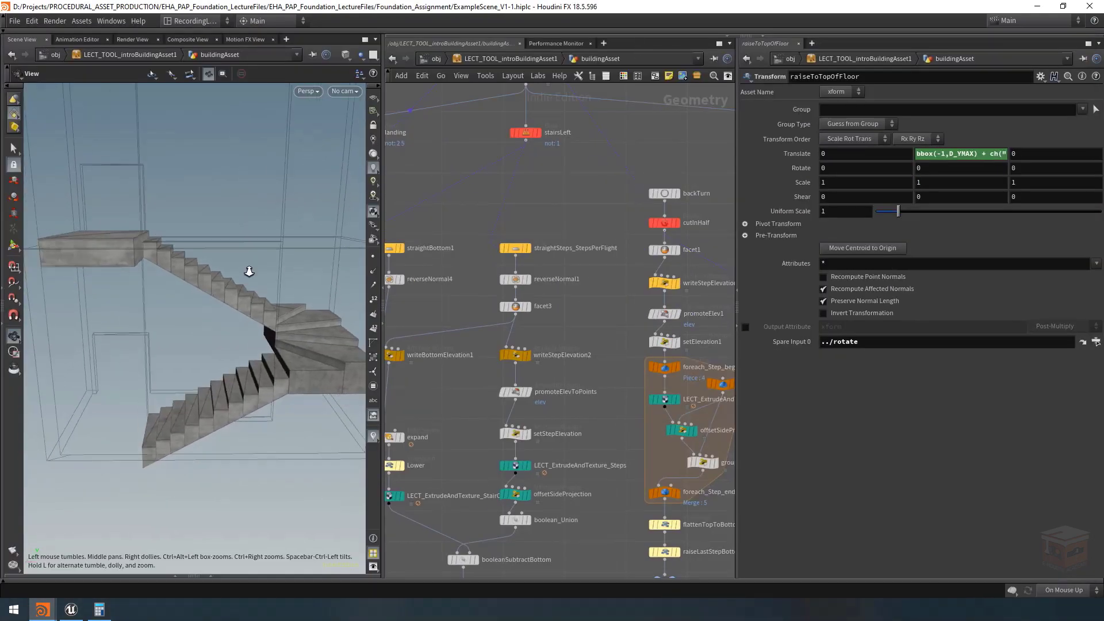
pyautogui.moveTo(249, 271); pyautogui.dragTo(237, 278, button='right')
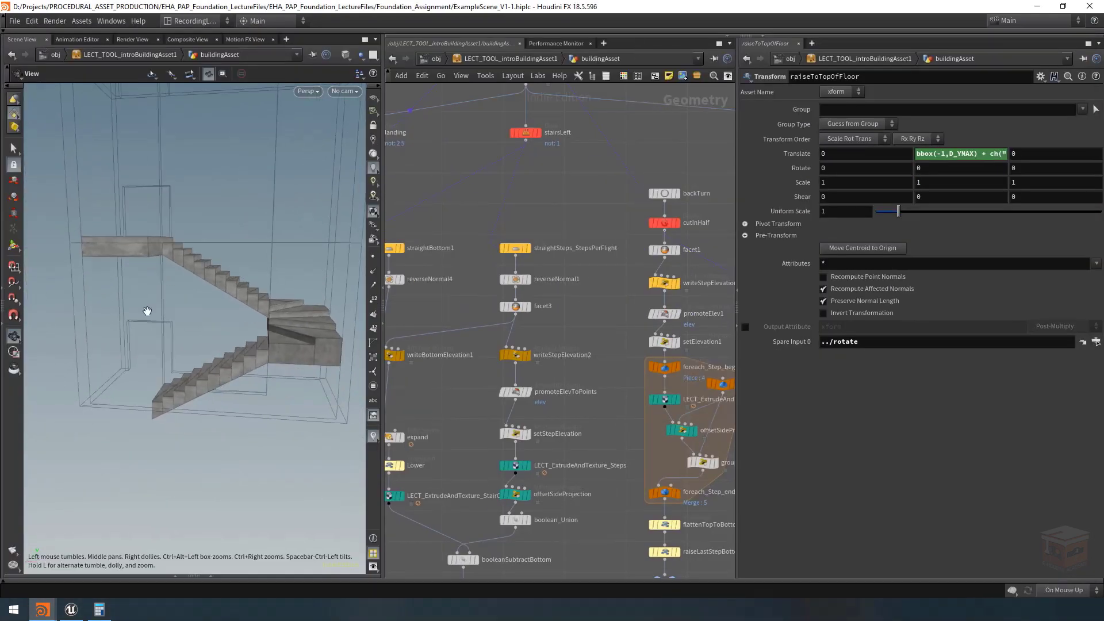
# Set the example building's Floor Height to 3 and inspect its staircase from several angles
pyautogui.moveTo(198, 314); pyautogui.dragTo(233, 316)
pyautogui.moveTo(262, 278); pyautogui.dragTo(216, 261, button='right')
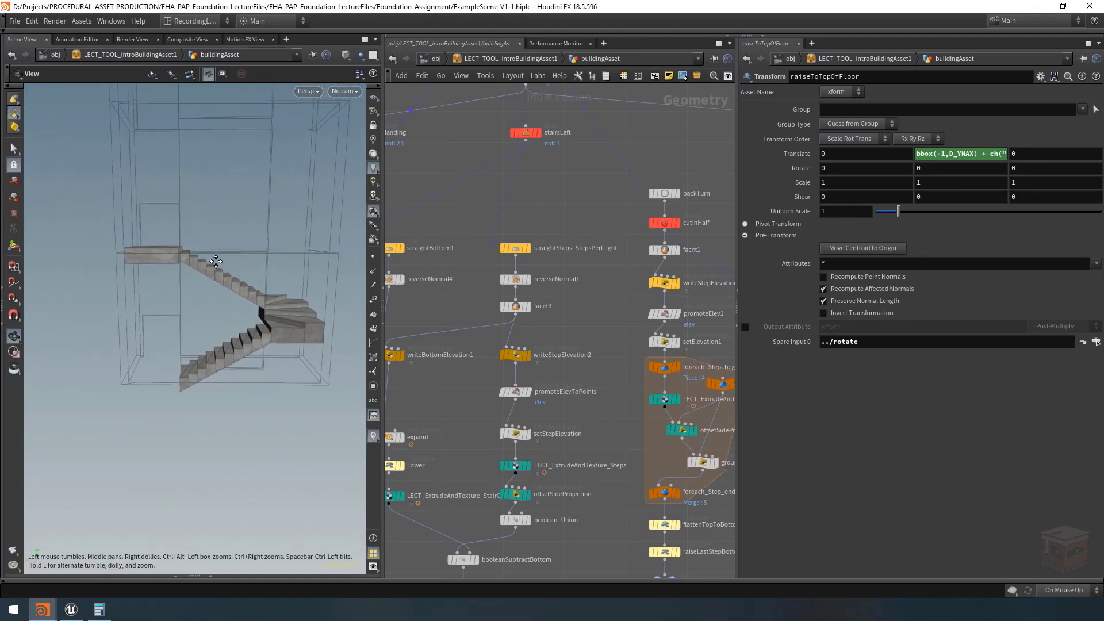
pyautogui.moveTo(215, 261); pyautogui.dragTo(205, 266, button='middle')
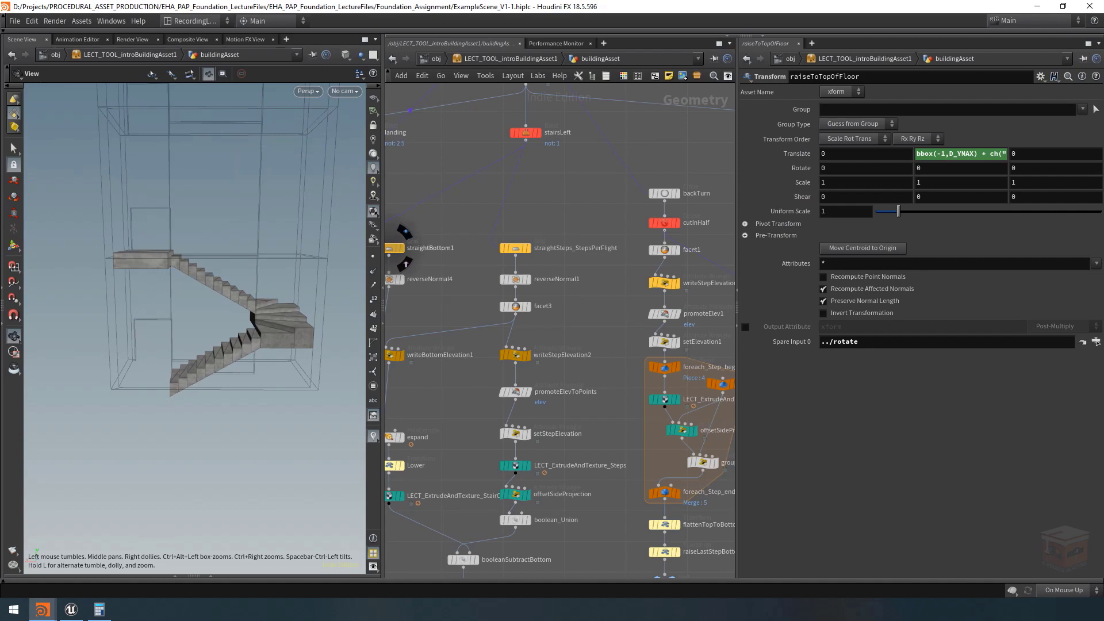
pyautogui.moveTo(662, 620); pyautogui.dragTo(811, 171)
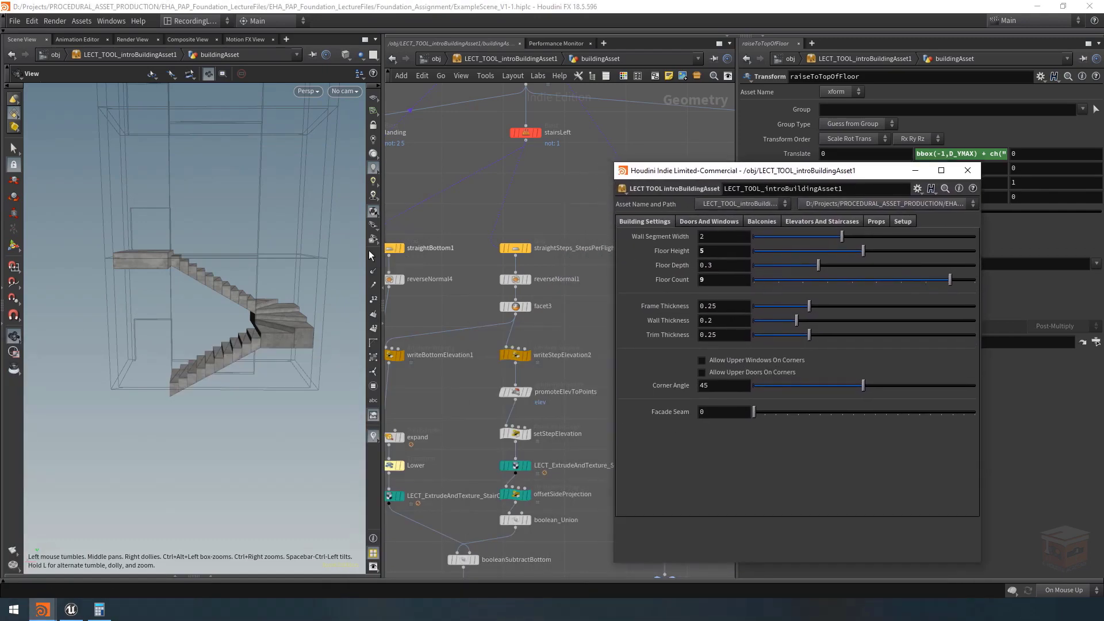
pyautogui.moveTo(253, 274); pyautogui.dragTo(250, 280)
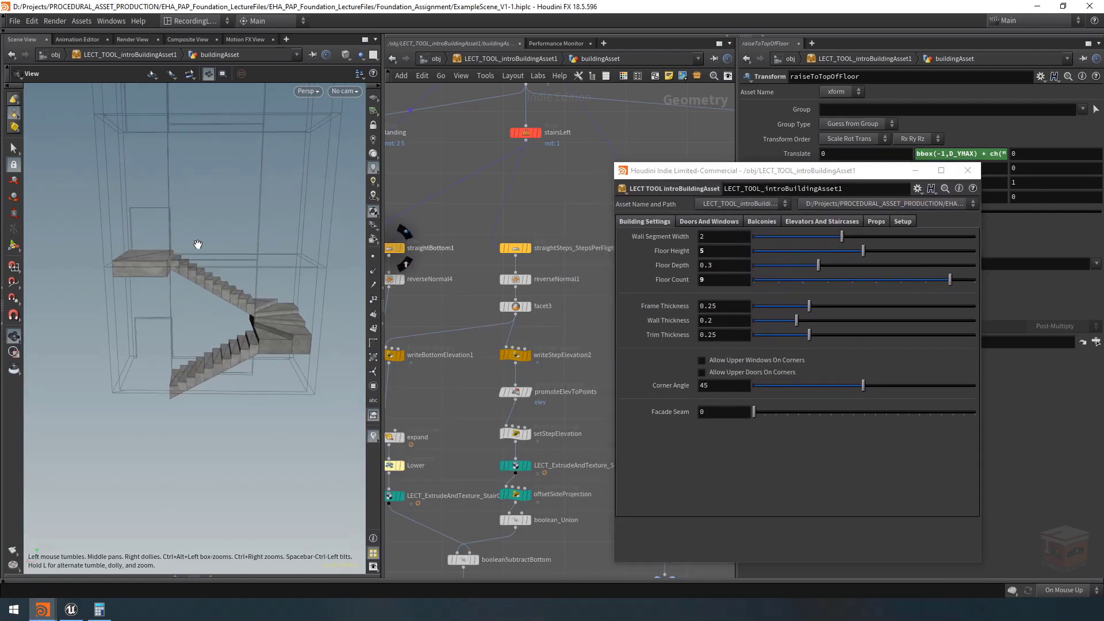
pyautogui.click(702, 251)
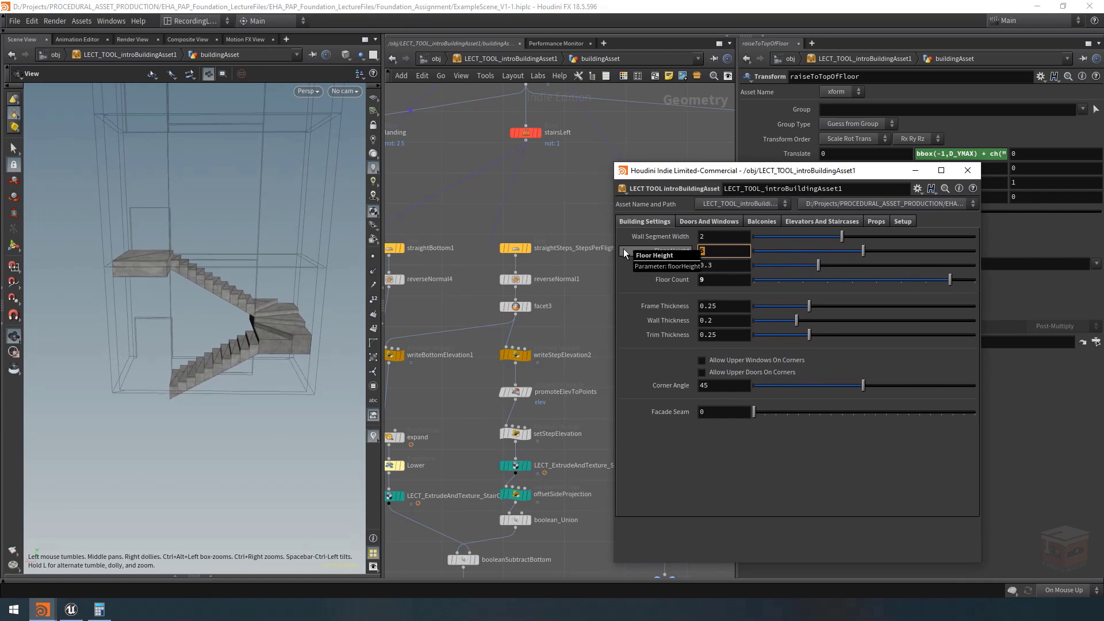
pyautogui.write('3')
pyautogui.press('Return')
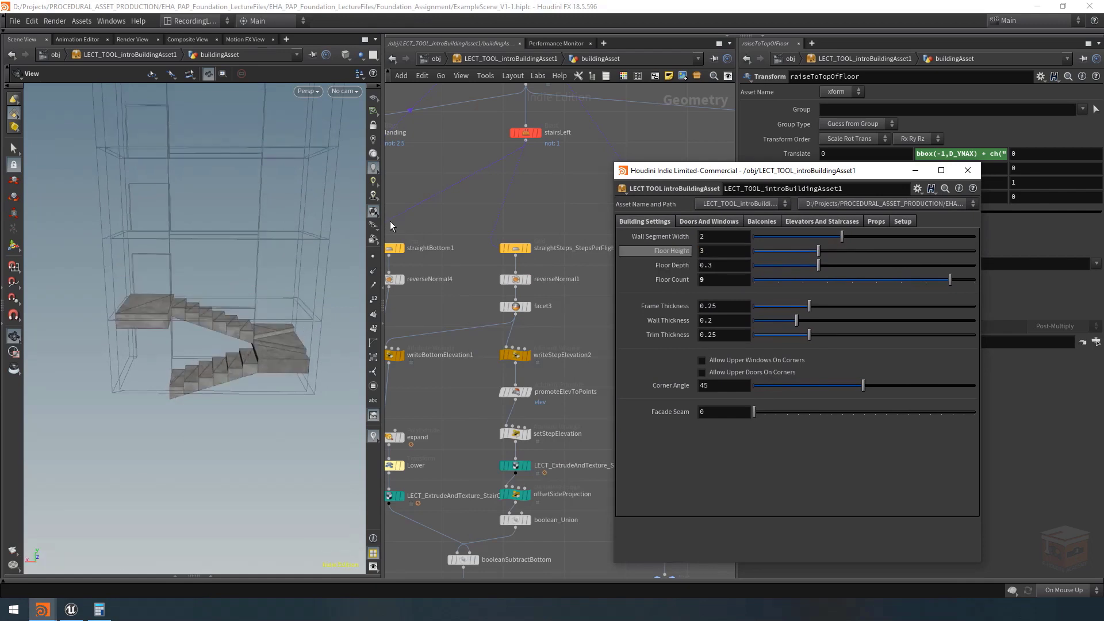
pyautogui.moveTo(207, 364)
pyautogui.mouseDown()
pyautogui.moveTo(252, 360)
pyautogui.moveTo(211, 367)
pyautogui.mouseUp()
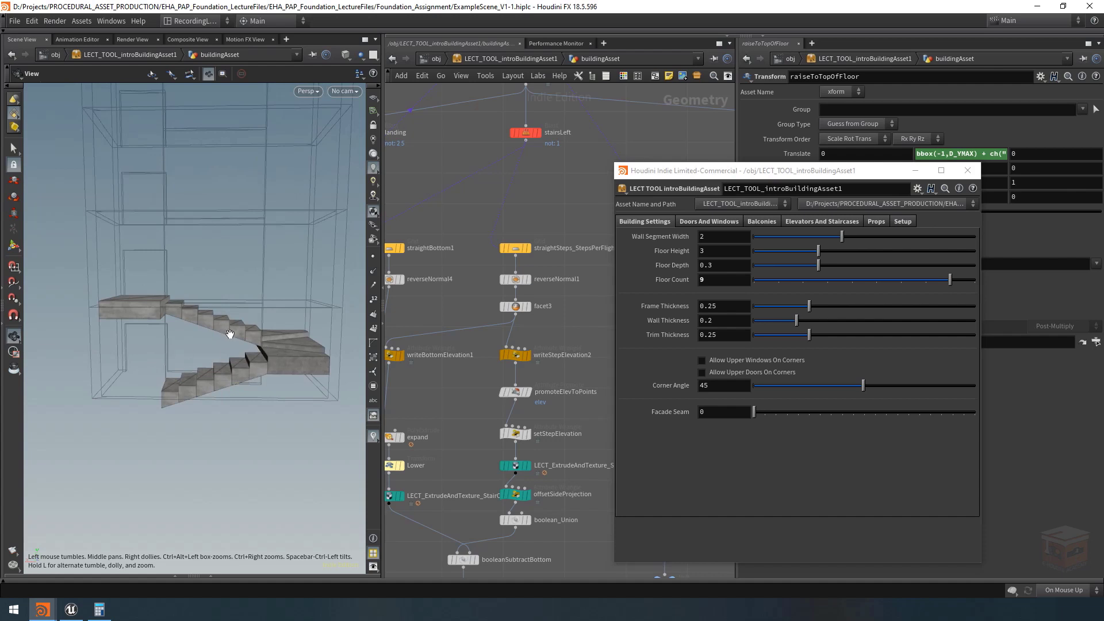
pyautogui.moveTo(229, 334); pyautogui.dragTo(309, 361)
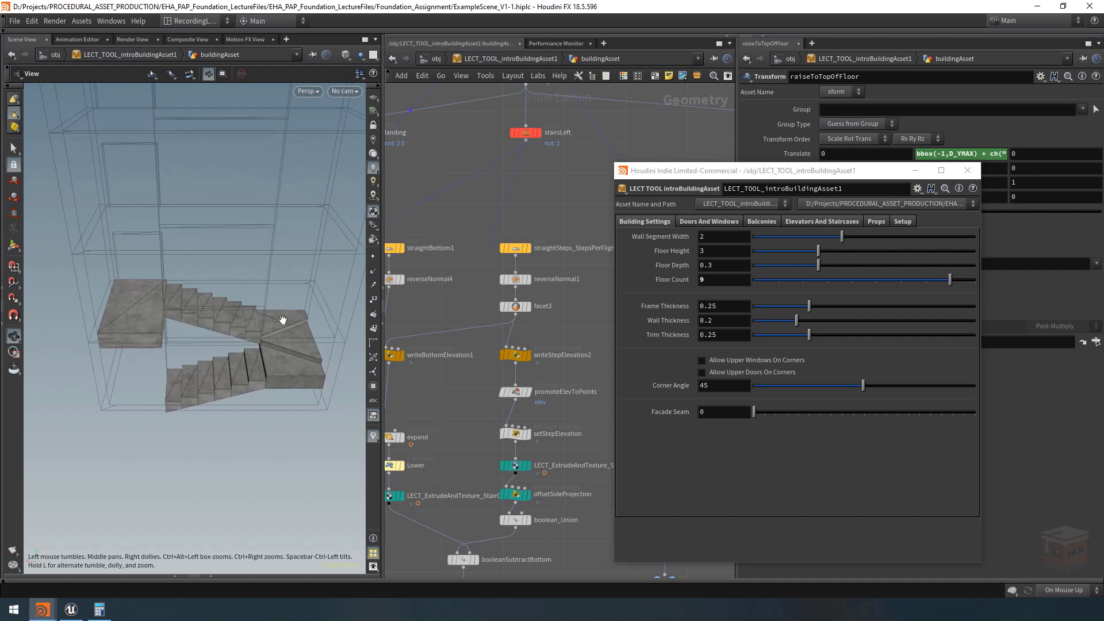
pyautogui.moveTo(118, 297); pyautogui.dragTo(173, 288)
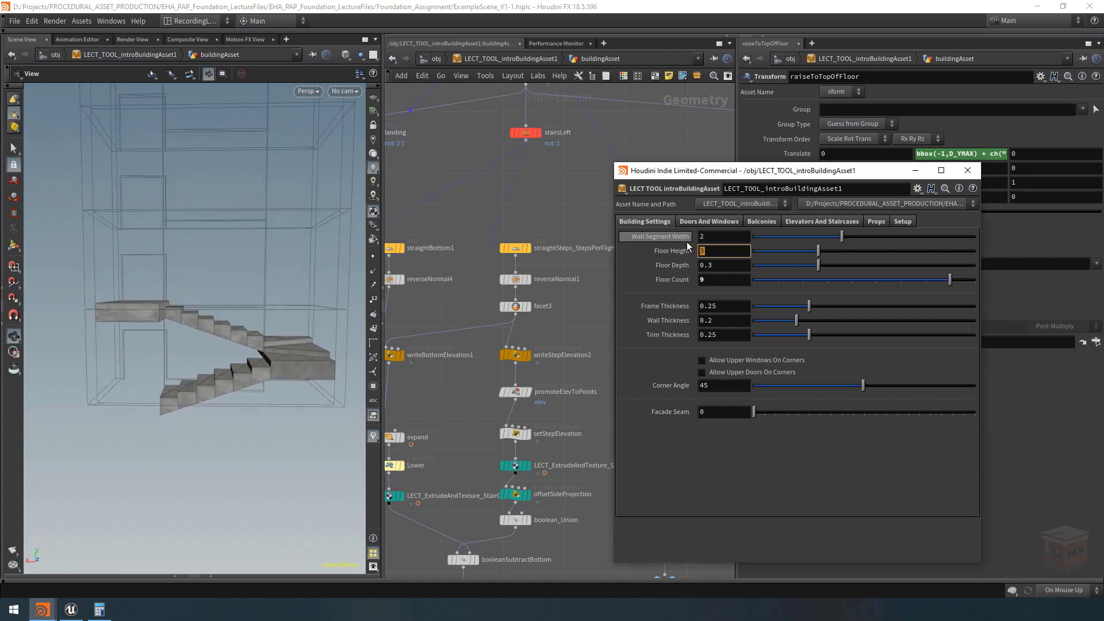
# Try Floor Height values of 4, 5 and 5.99 on the example building and compare the staircase steps
pyautogui.click(713, 251)
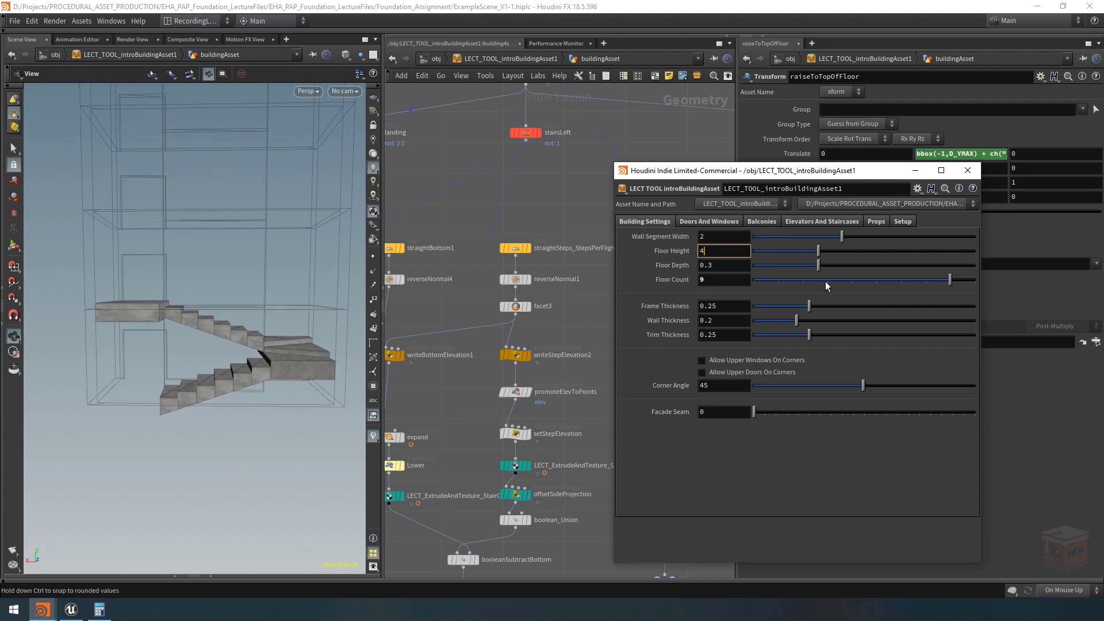
pyautogui.write('4')
pyautogui.press('Return')
pyautogui.moveTo(293, 317); pyautogui.dragTo(321, 340)
pyautogui.click(723, 251)
pyautogui.write('5')
pyautogui.press('Return')
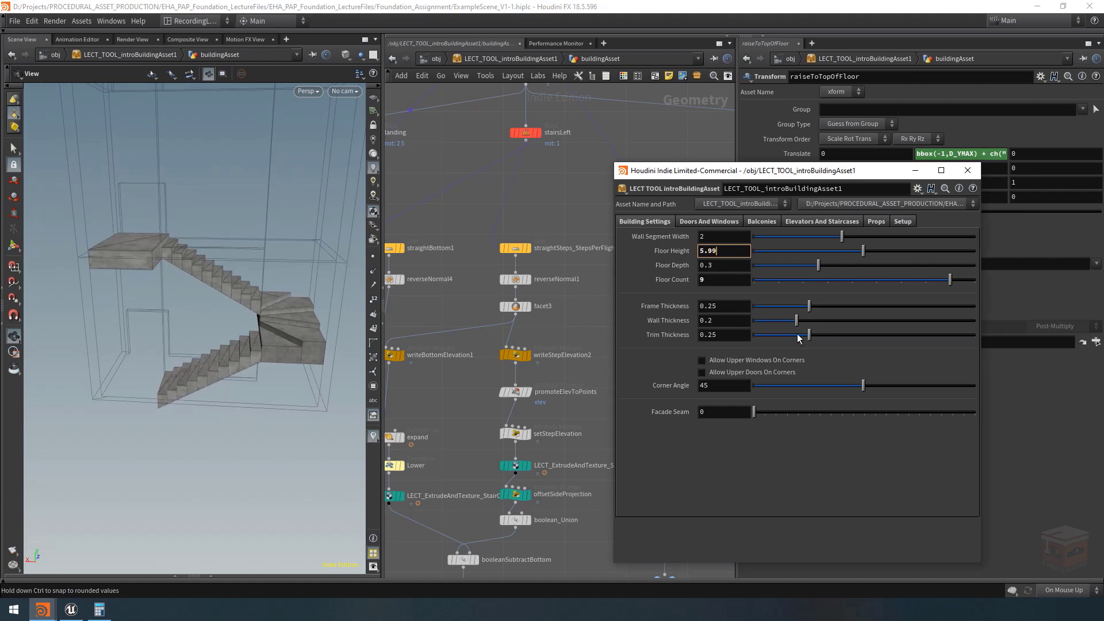
pyautogui.write('.99')
pyautogui.press('Return')
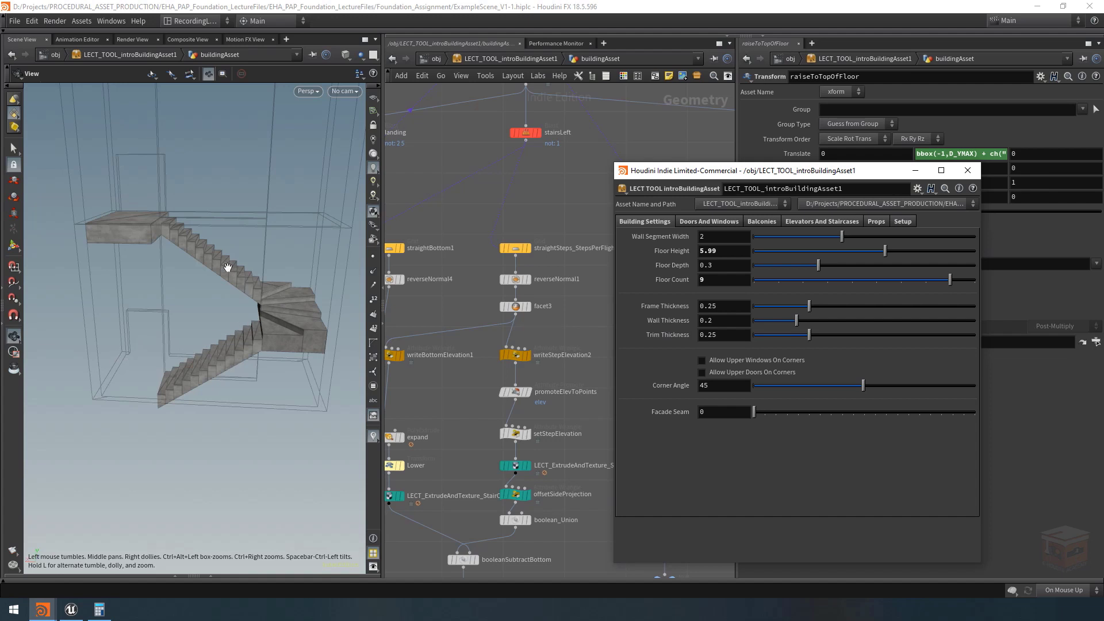
# Set the example building's Floor Height to 6
pyautogui.click(733, 251)
pyautogui.write('6')
pyautogui.press('Return')
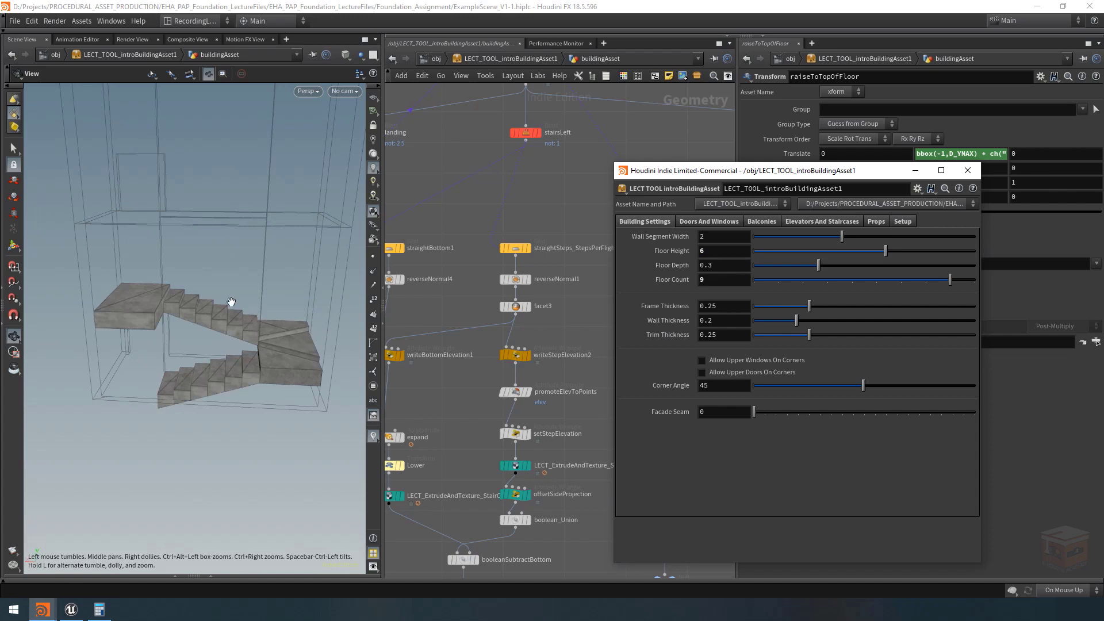
# Display copytopoints6 in the staircase copying network and inspect how the flights stack per floor
pyautogui.scroll(-5, 403, 274)
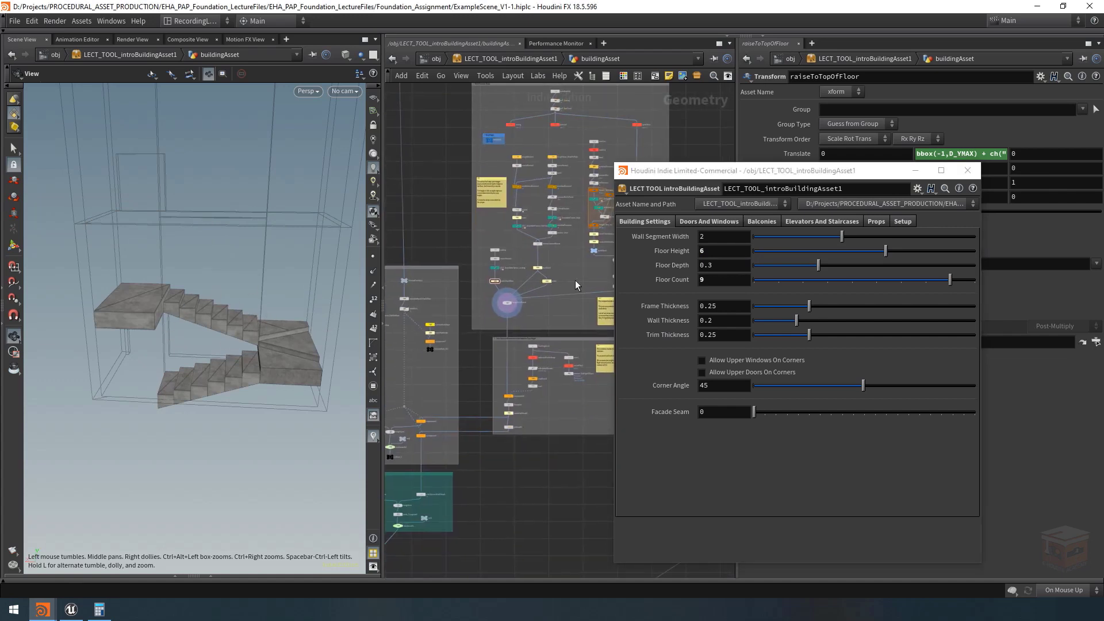
pyautogui.scroll(5, 514, 393)
pyautogui.click(488, 402)
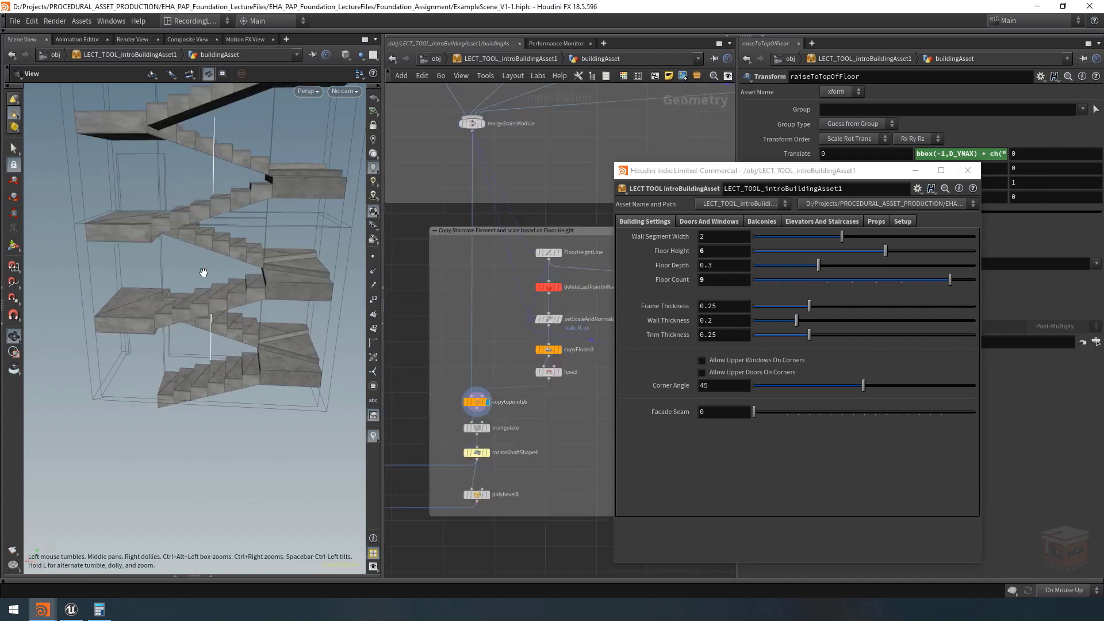
pyautogui.moveTo(186, 256); pyautogui.dragTo(192, 257)
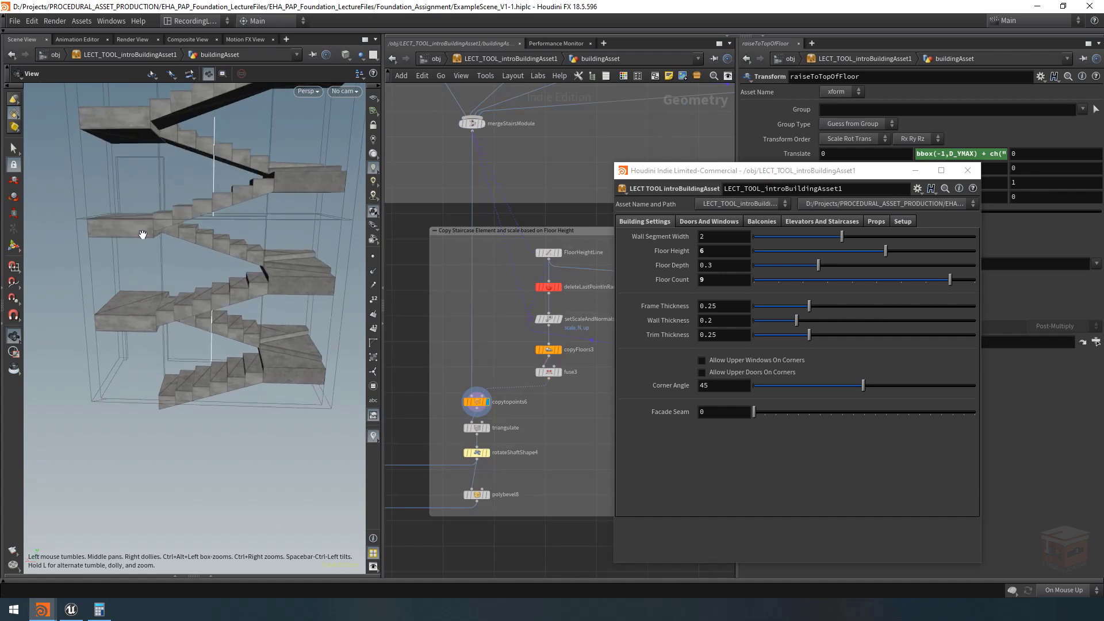
pyautogui.moveTo(206, 258); pyautogui.dragTo(205, 260)
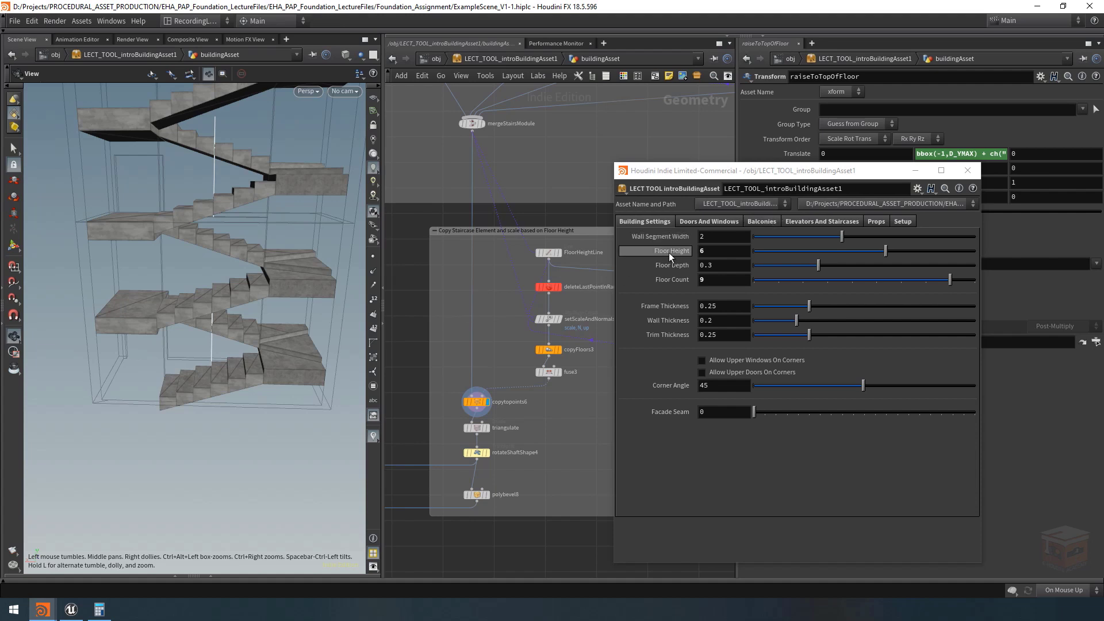
# Put away the floating building settings, display mergeStairsModule, and examine the stair module and floor-height copying networks
pyautogui.click(915, 170)
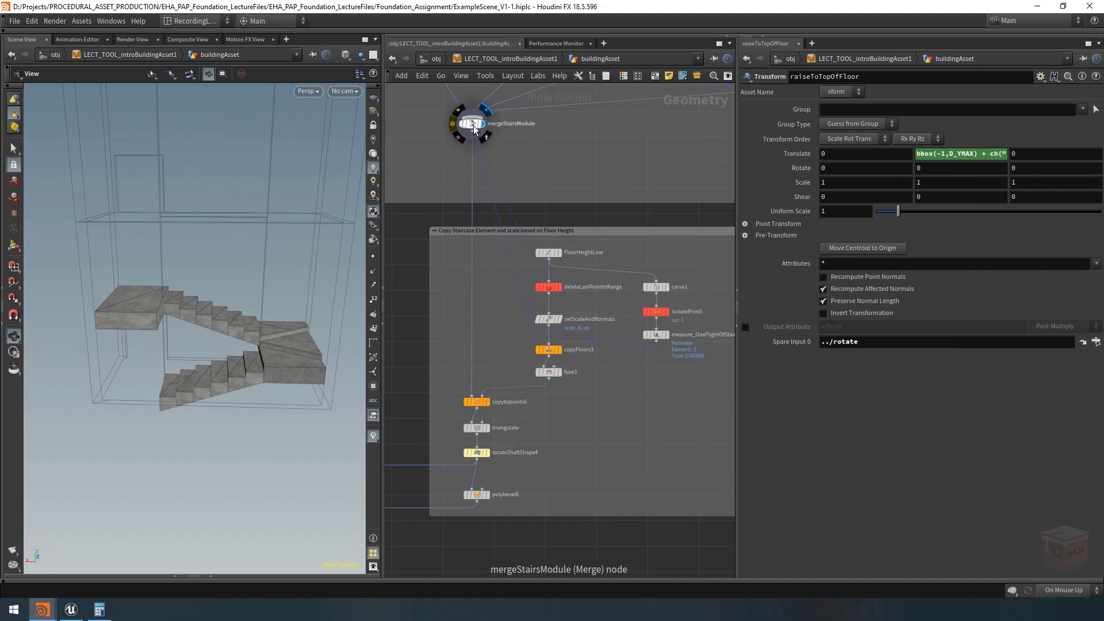
pyautogui.click(474, 126)
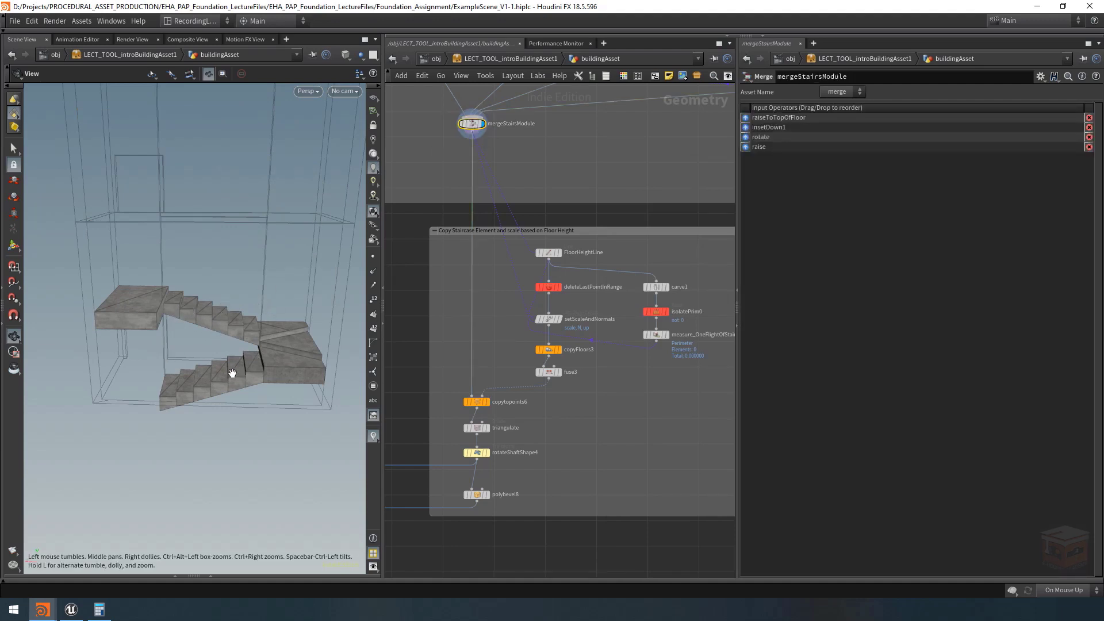
pyautogui.scroll(-6, 592, 398)
pyautogui.scroll(5, 561, 212)
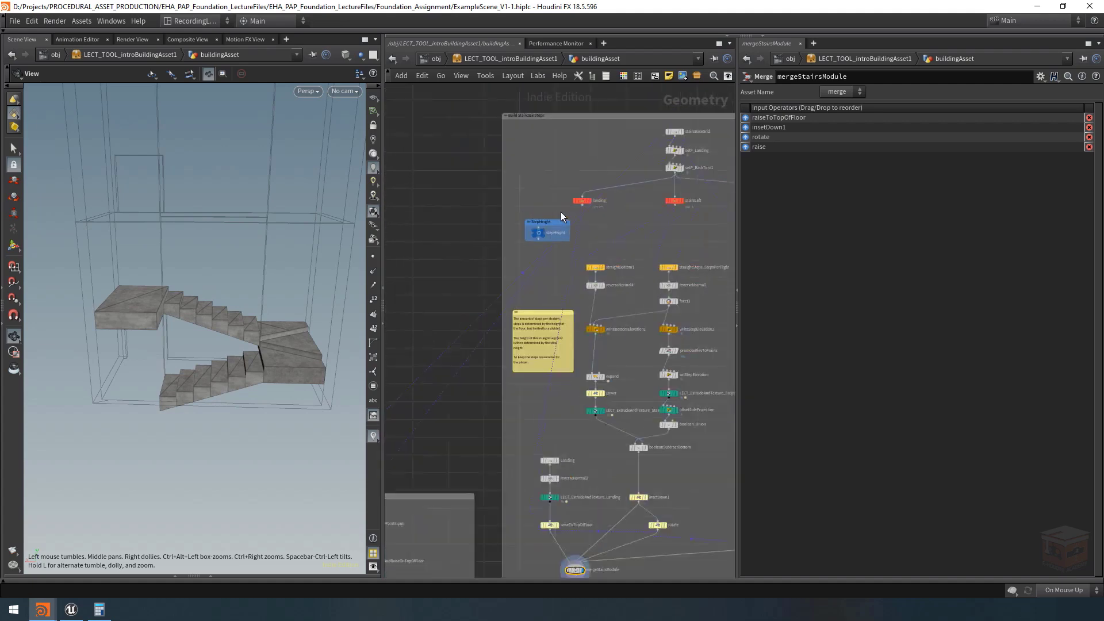
pyautogui.scroll(-6, 530, 244)
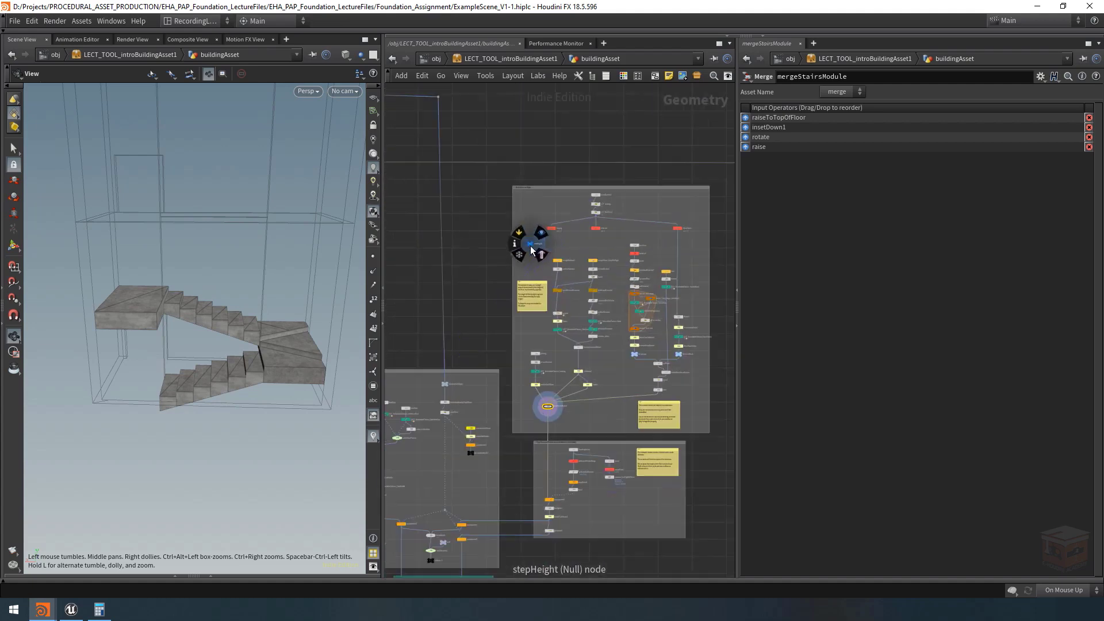
pyautogui.scroll(5, 502, 388)
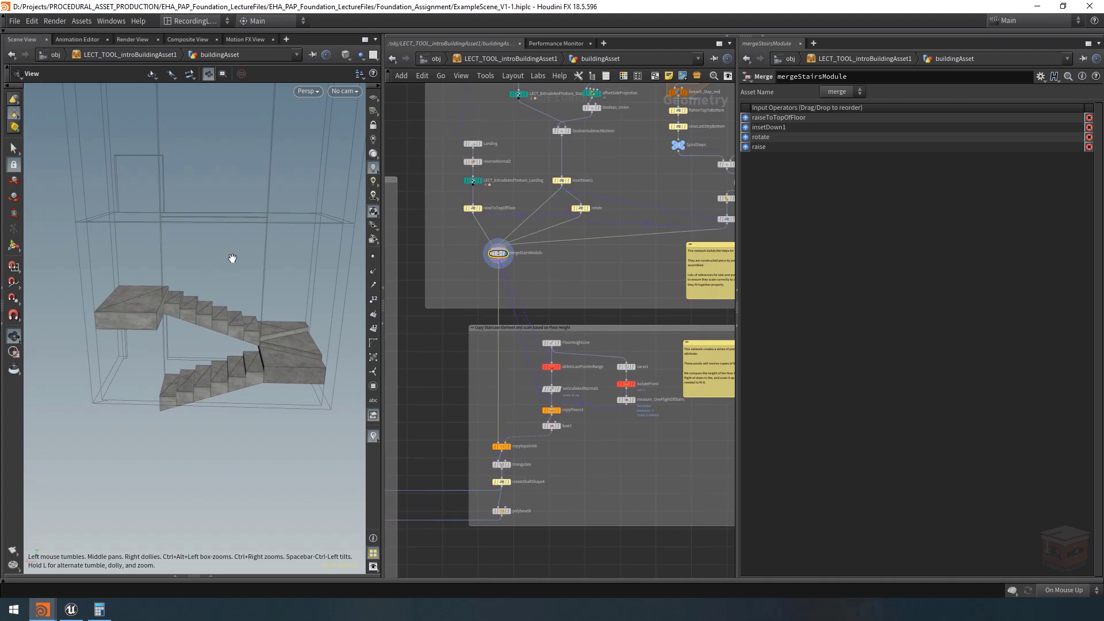
pyautogui.scroll(-4, 601, 305)
pyautogui.scroll(6, 601, 305)
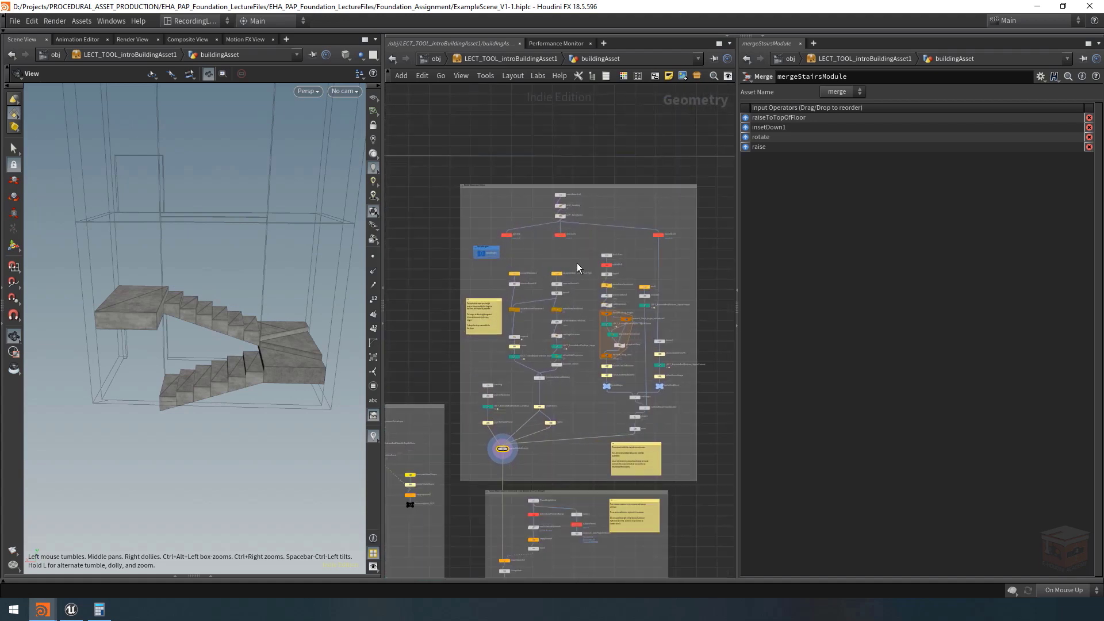
# Examine the full Columns expression of the straightSteps_StepsPerFlight grid, including its floorHeight references, ceil term, final addition and evaluated value
pyautogui.click(524, 289)
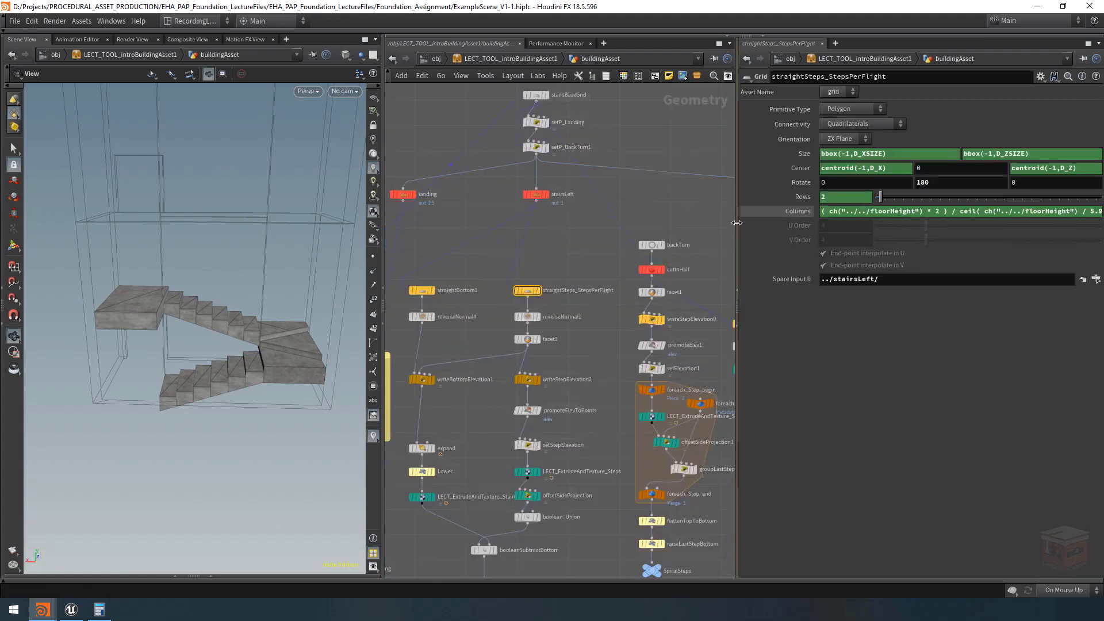
pyautogui.moveTo(736, 248); pyautogui.dragTo(561, 247)
pyautogui.moveTo(959, 211); pyautogui.dragTo(601, 218)
pyautogui.click(836, 377)
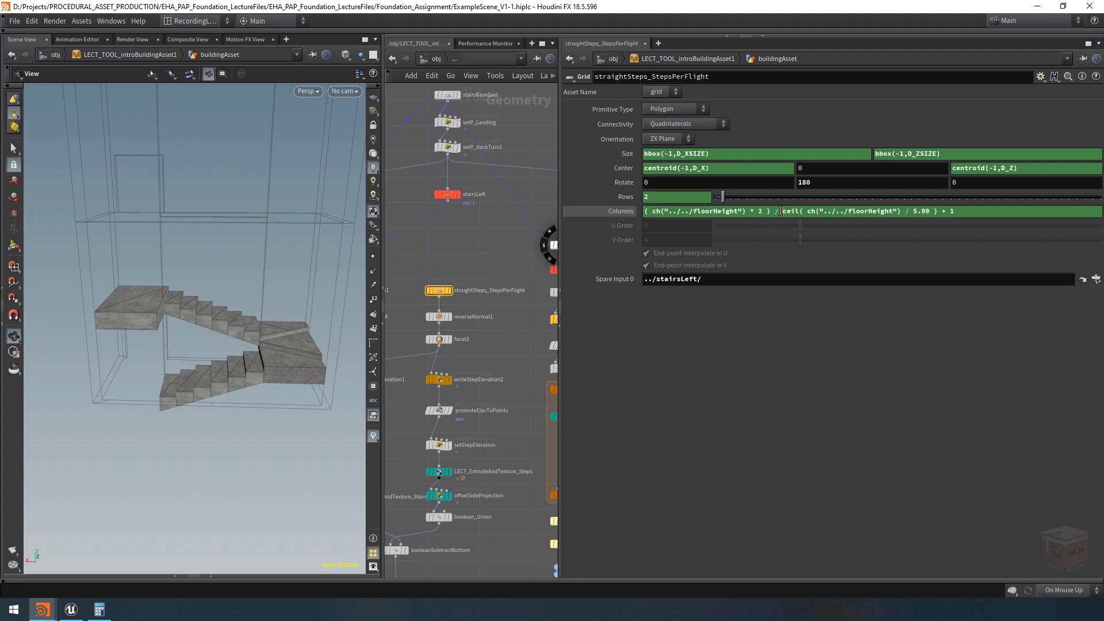
pyautogui.moveTo(781, 211); pyautogui.dragTo(812, 213)
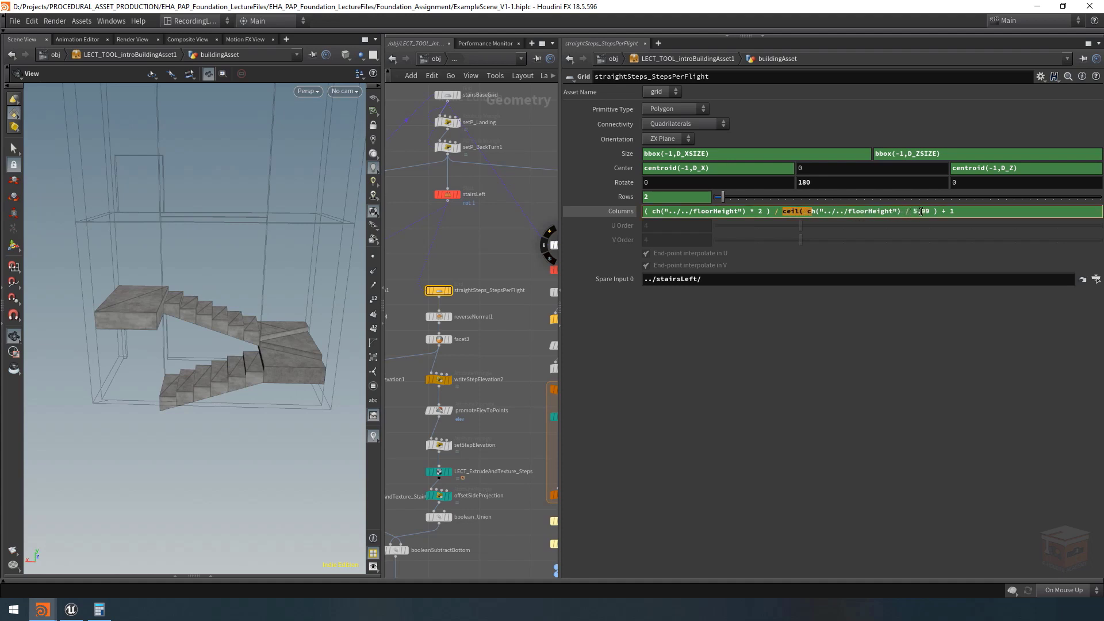
pyautogui.click(939, 212)
pyautogui.moveTo(939, 212); pyautogui.dragTo(782, 212)
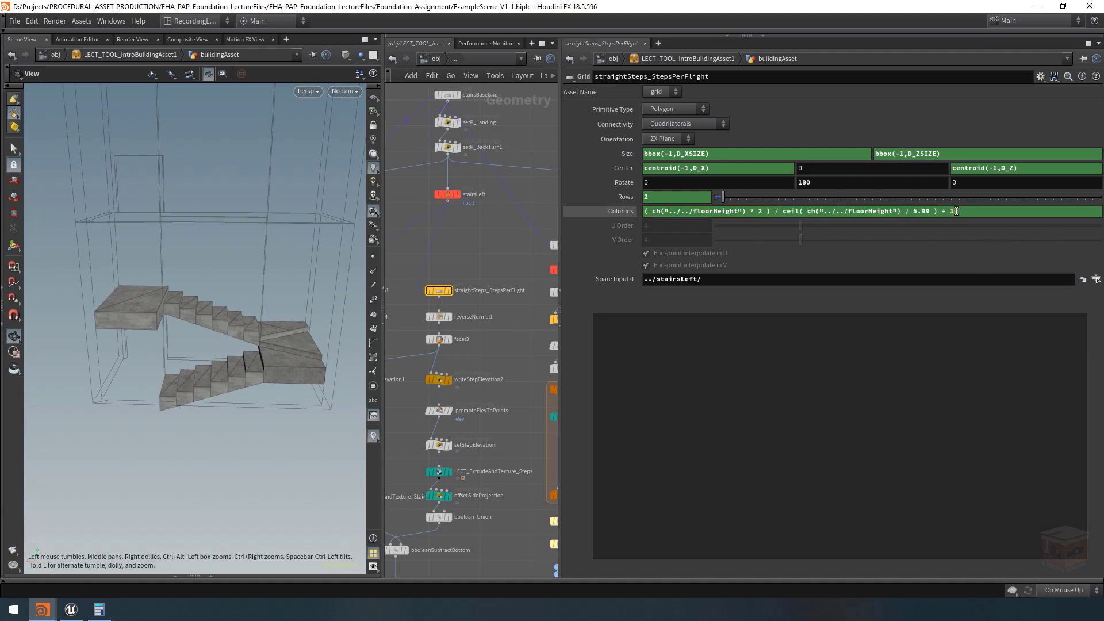
pyautogui.moveTo(955, 211); pyautogui.dragTo(937, 211)
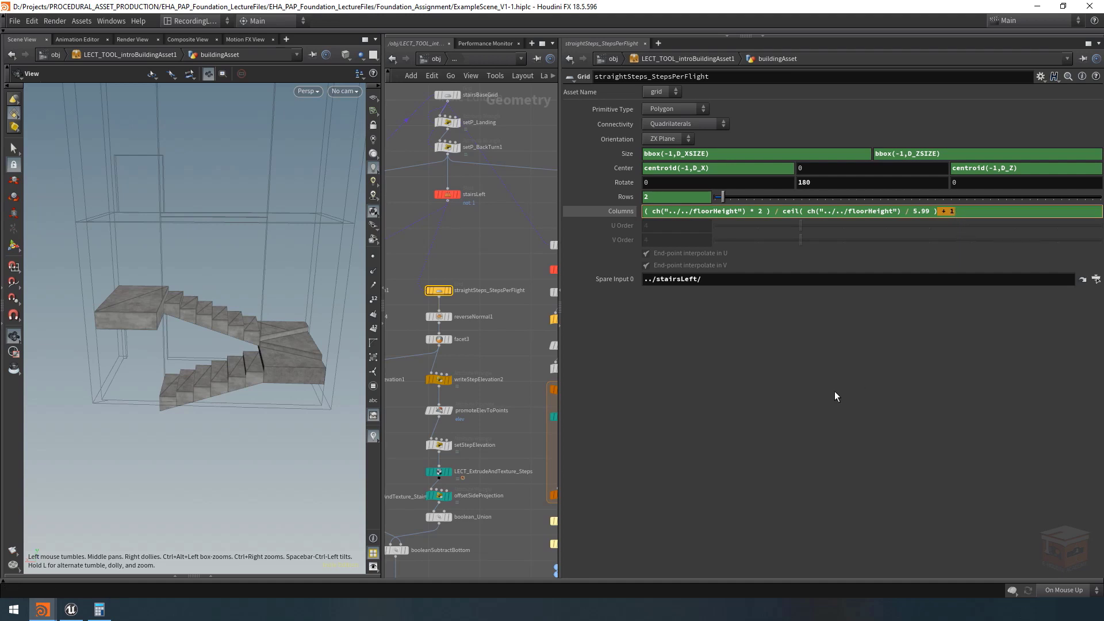
pyautogui.click(623, 210)
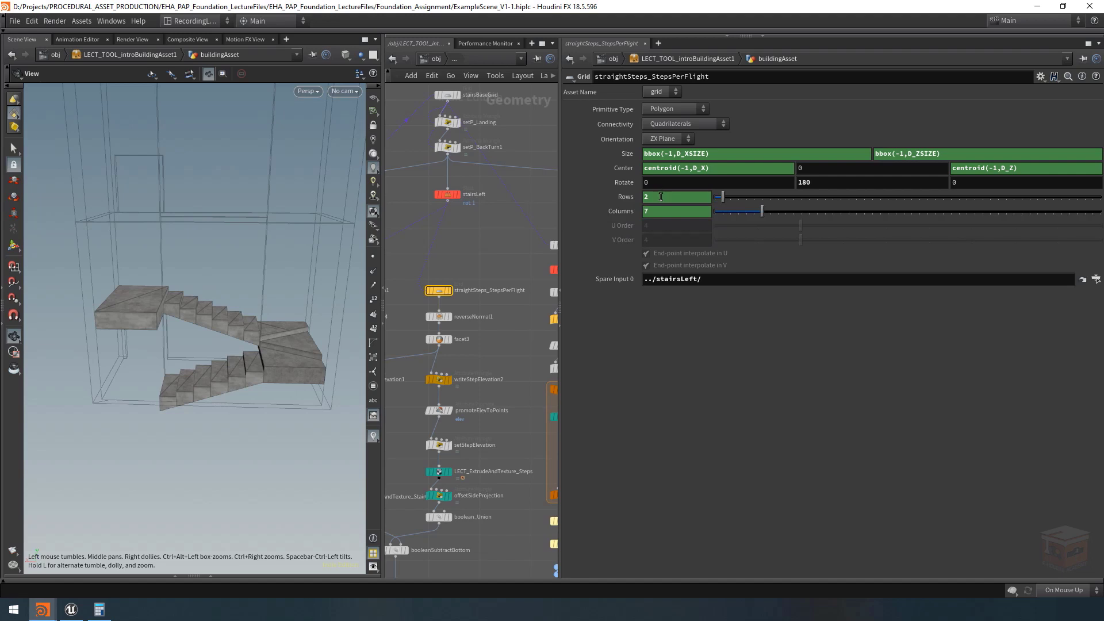
pyautogui.click(633, 210)
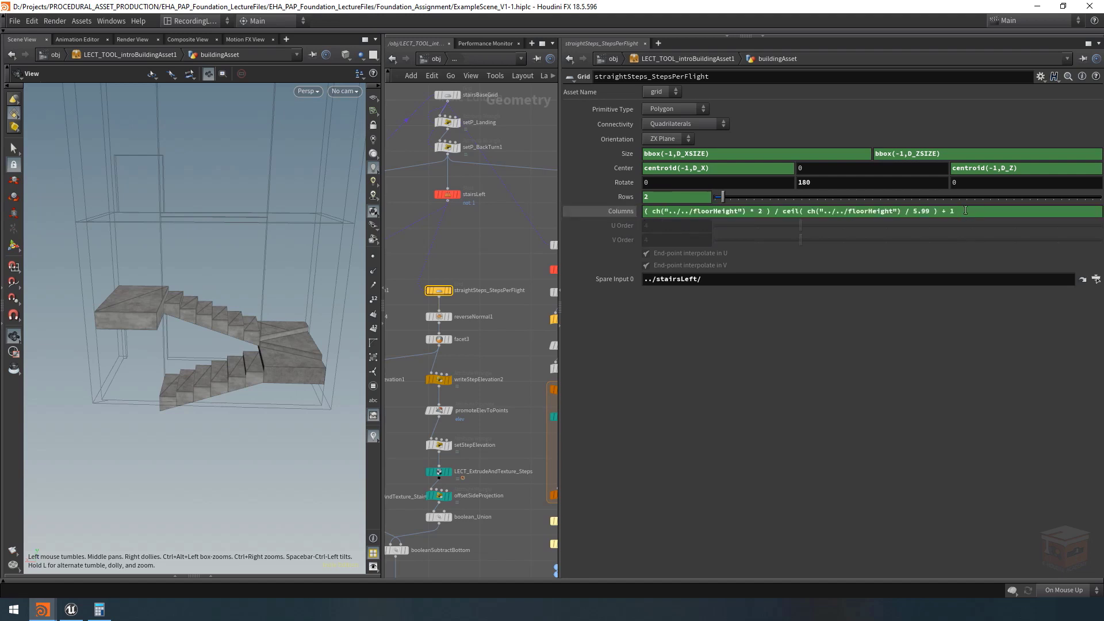
pyautogui.moveTo(964, 212); pyautogui.dragTo(936, 216)
# Switch to the student building scene Foundation_Scene_Vid22 in Houdini and select the staightStepsPerFlight grid
pyautogui.hotkey('alt', 'Tab')
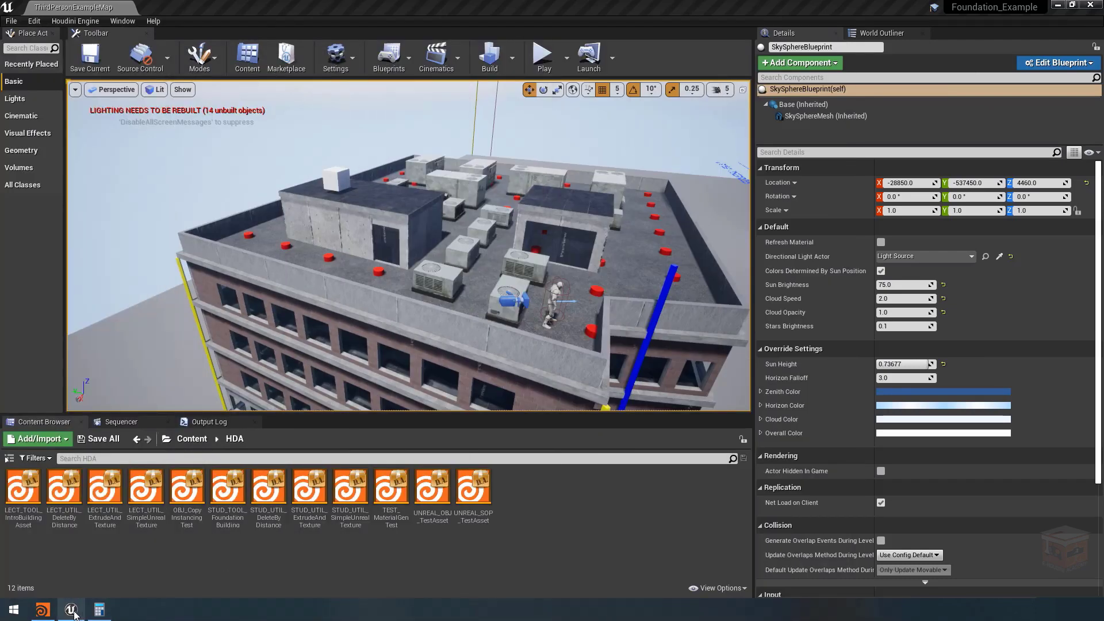
pyautogui.click(43, 609)
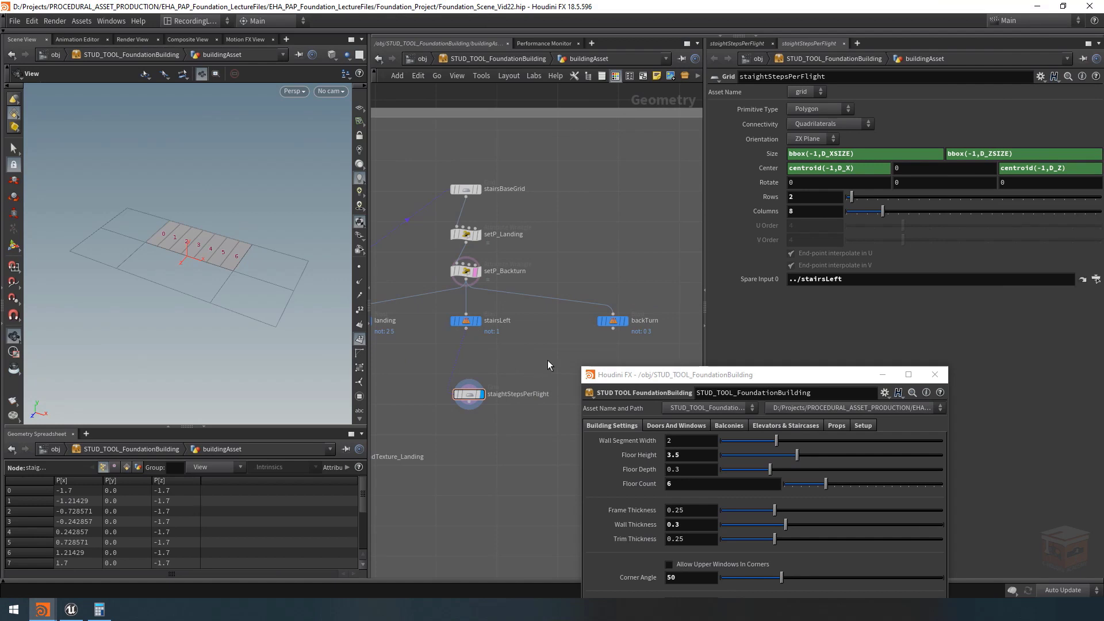
pyautogui.moveTo(553, 350); pyautogui.dragTo(422, 432)
pyautogui.moveTo(481, 388)
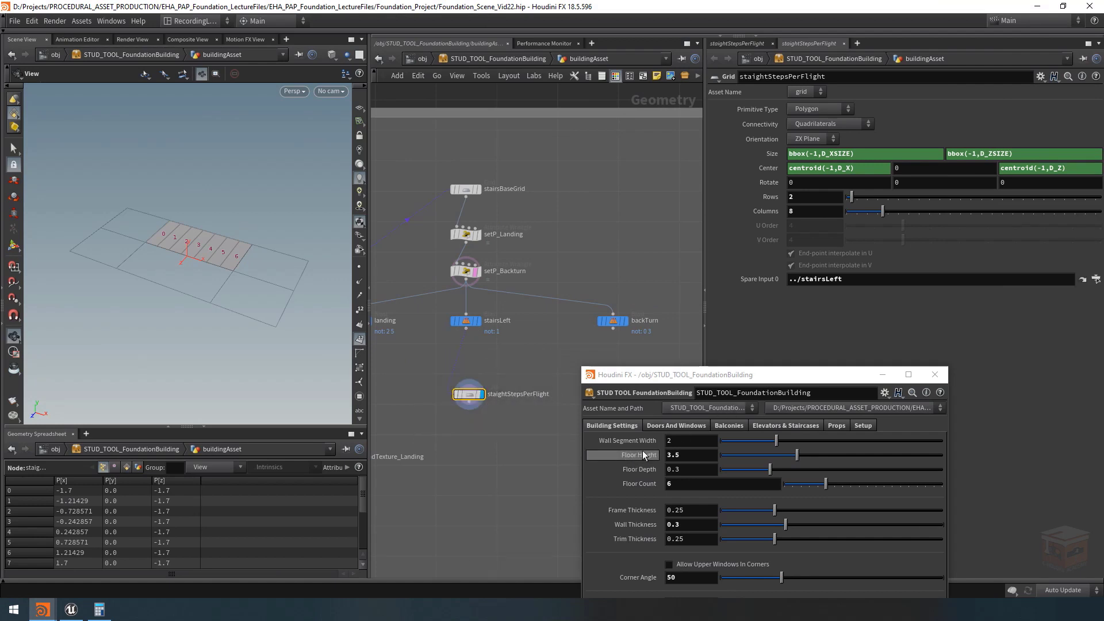
# Link the Columns of the staightStepsPerFlight grid to the building's Floor Height with a relative reference
pyautogui.moveTo(733, 377); pyautogui.dragTo(744, 370)
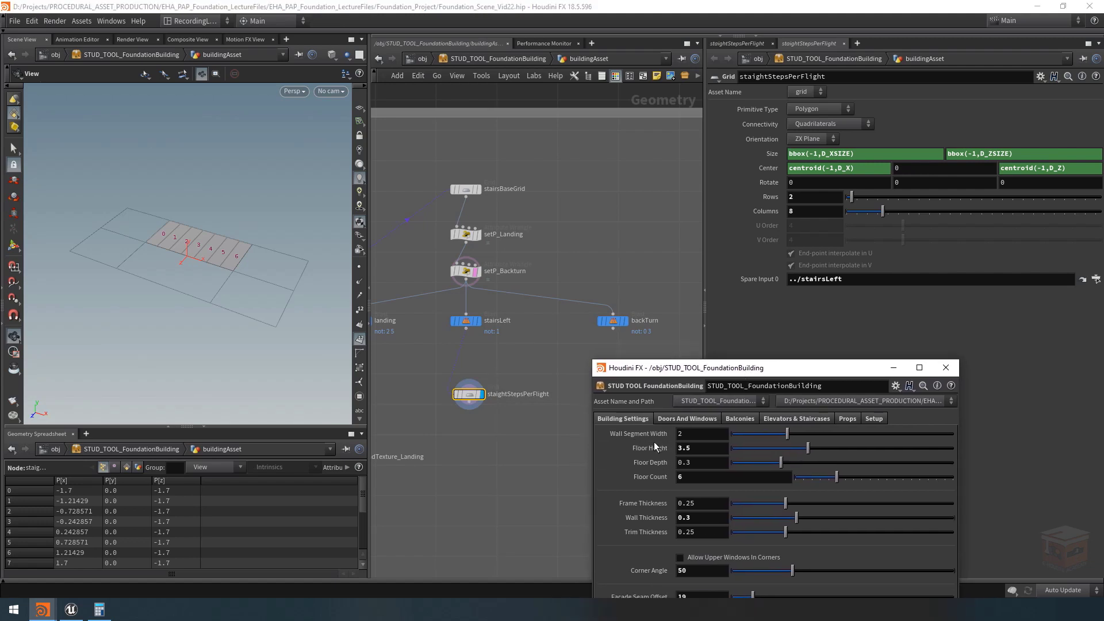
pyautogui.rightClick(655, 447)
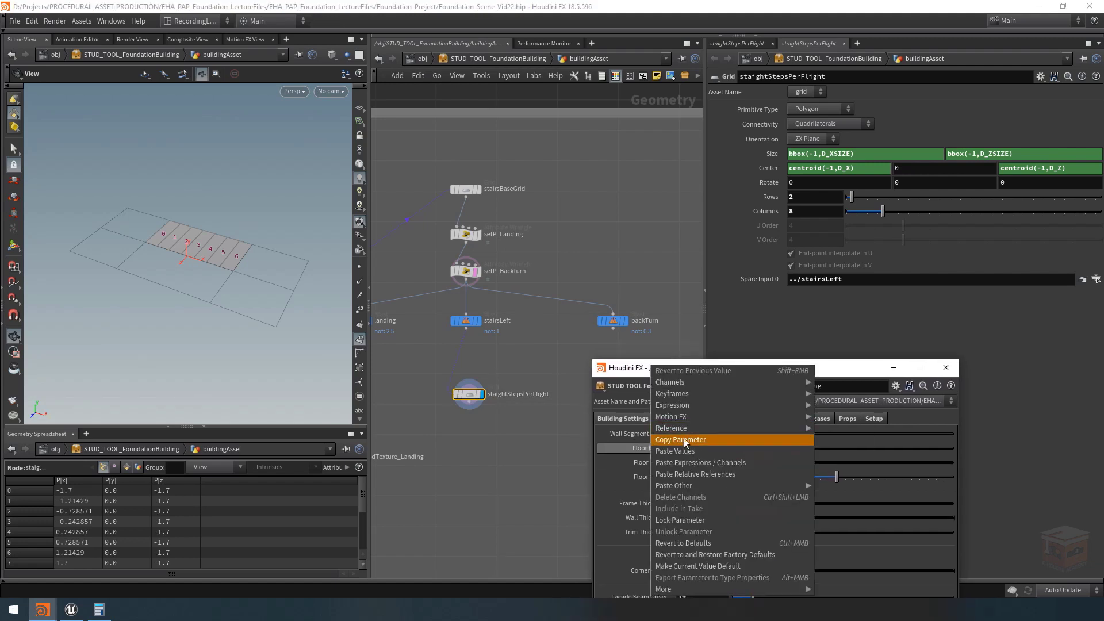
pyautogui.click(685, 438)
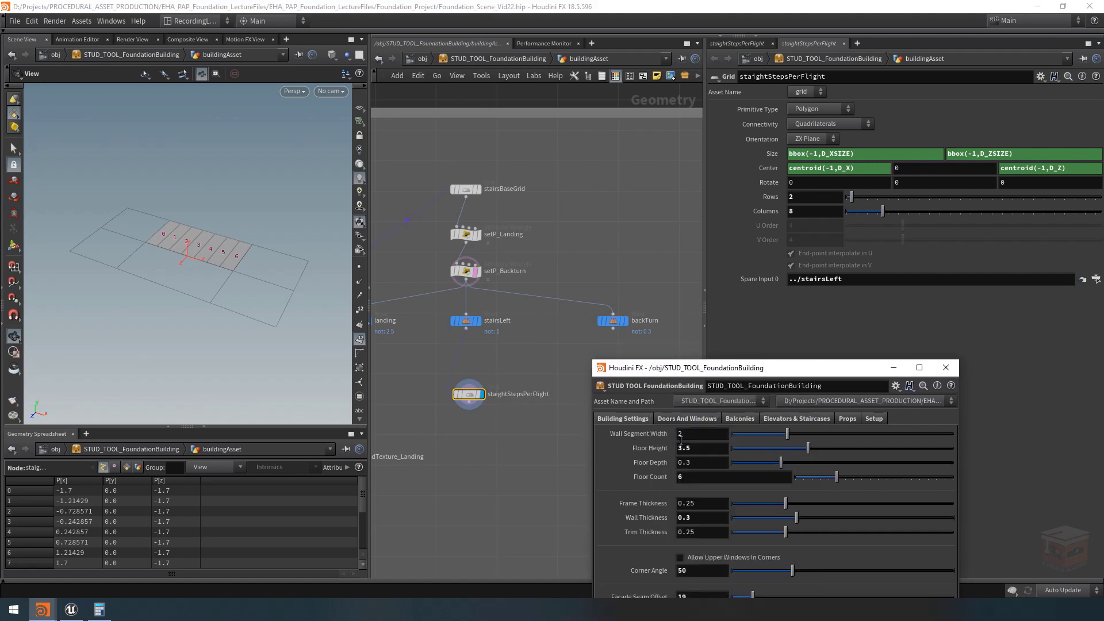
pyautogui.rightClick(800, 211)
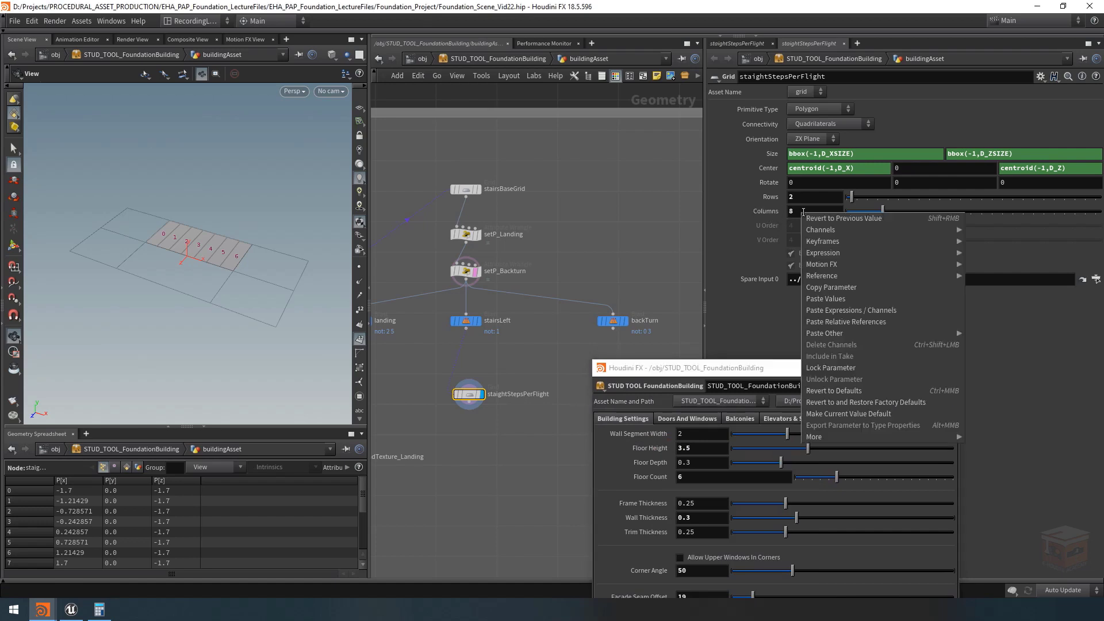
pyautogui.click(840, 322)
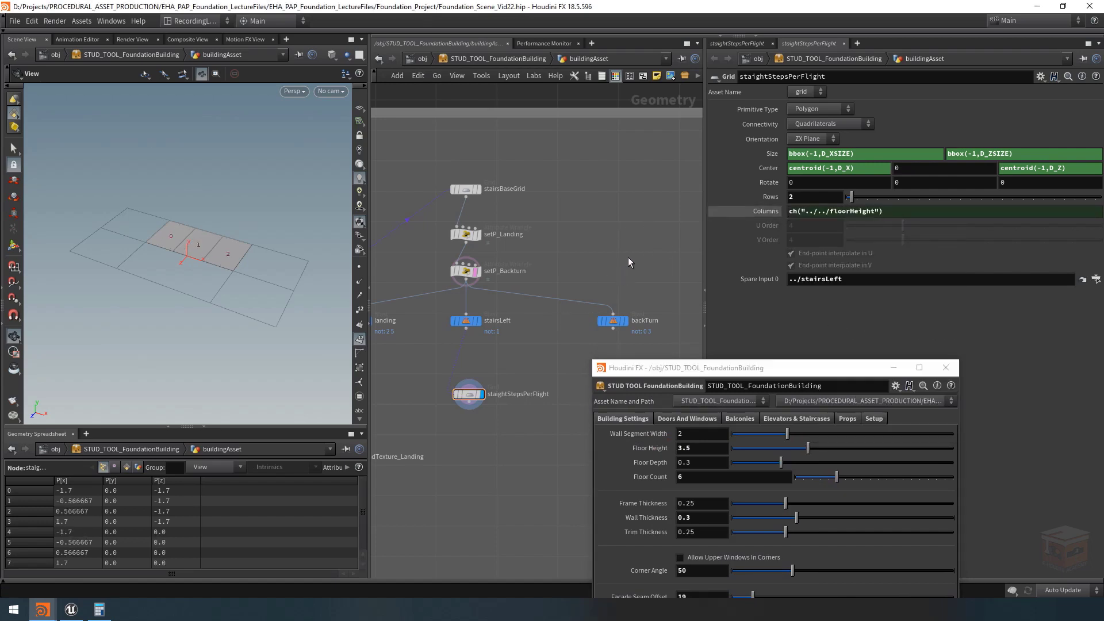
# Set the building's Floor Height to 4 and show the grid's Columns as an evaluated value
pyautogui.doubleClick(709, 446)
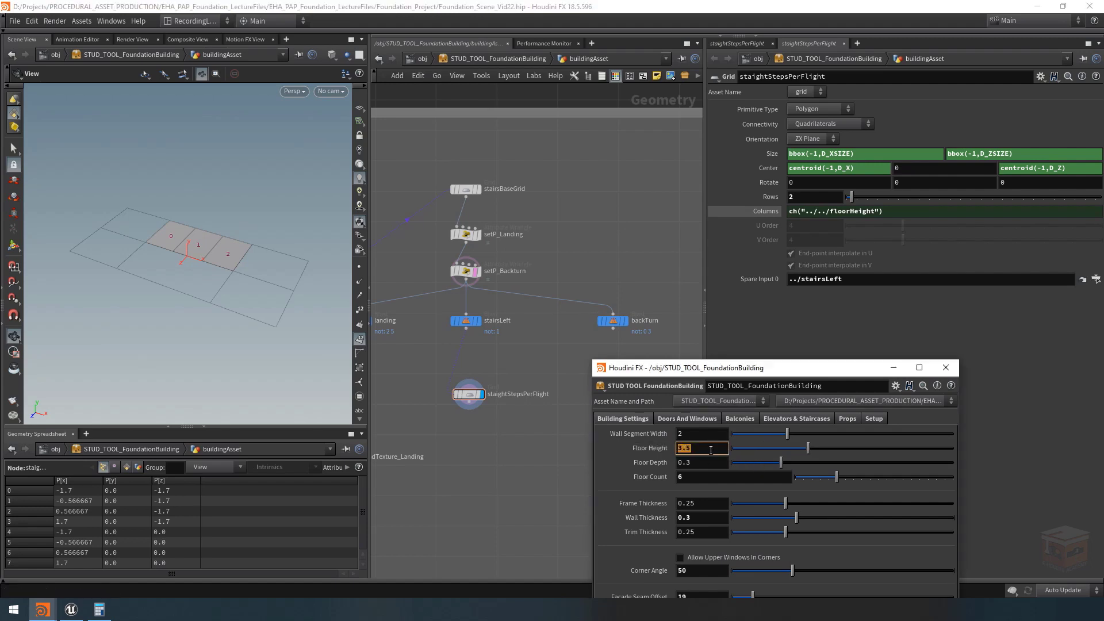
pyautogui.write('4')
pyautogui.press('Return')
pyautogui.click(762, 211)
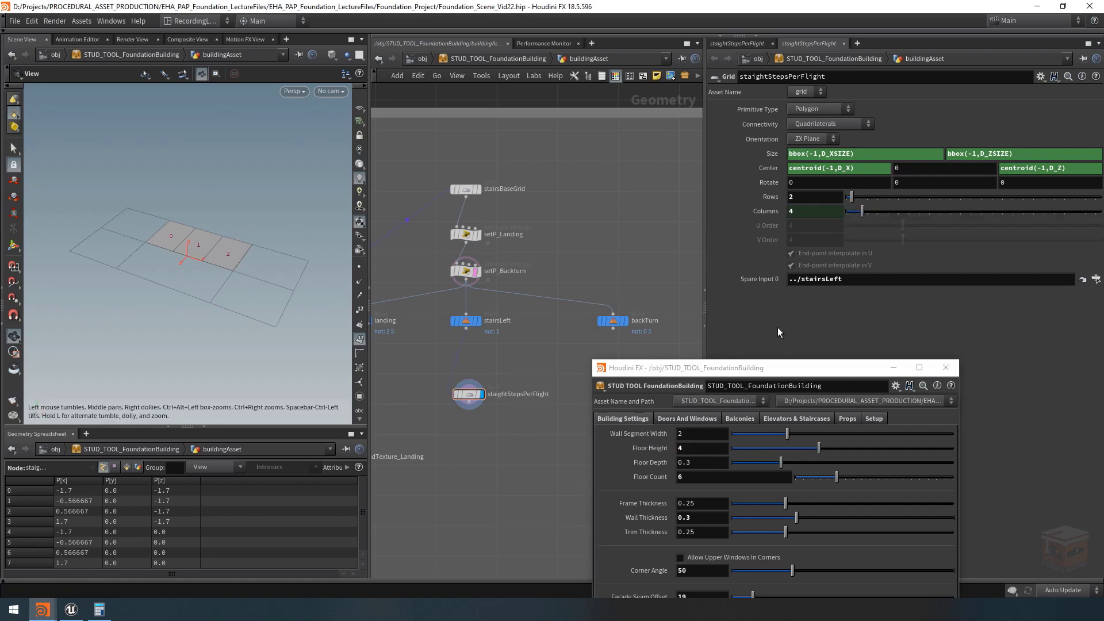
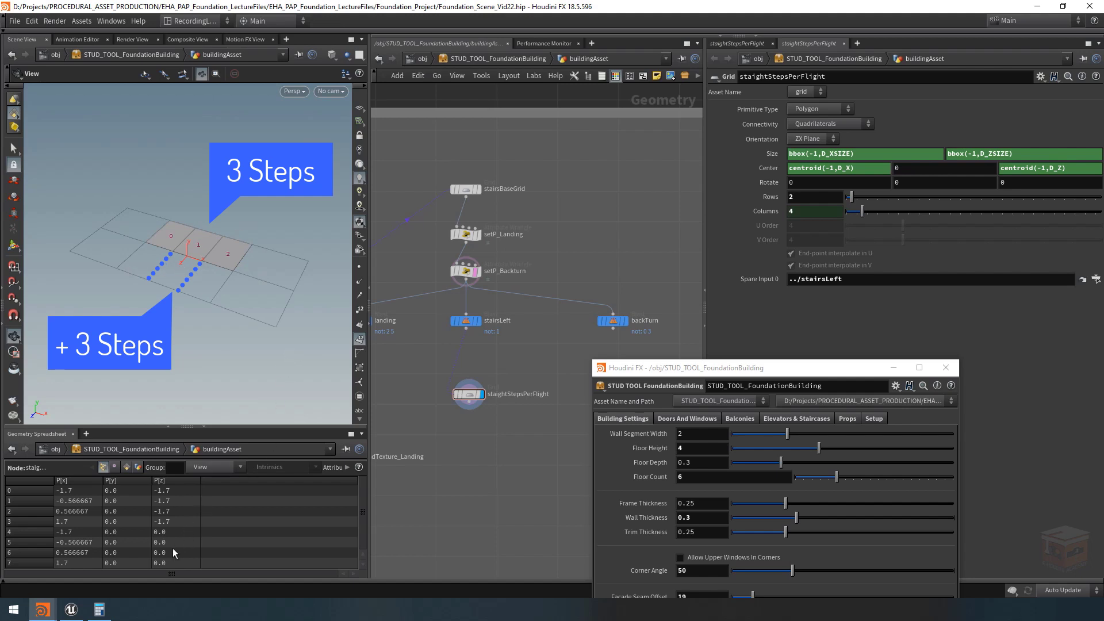
# Switch to Calculator, divide 4 by 6 to check the height per step, and put the calculator away
pyautogui.click(99, 609)
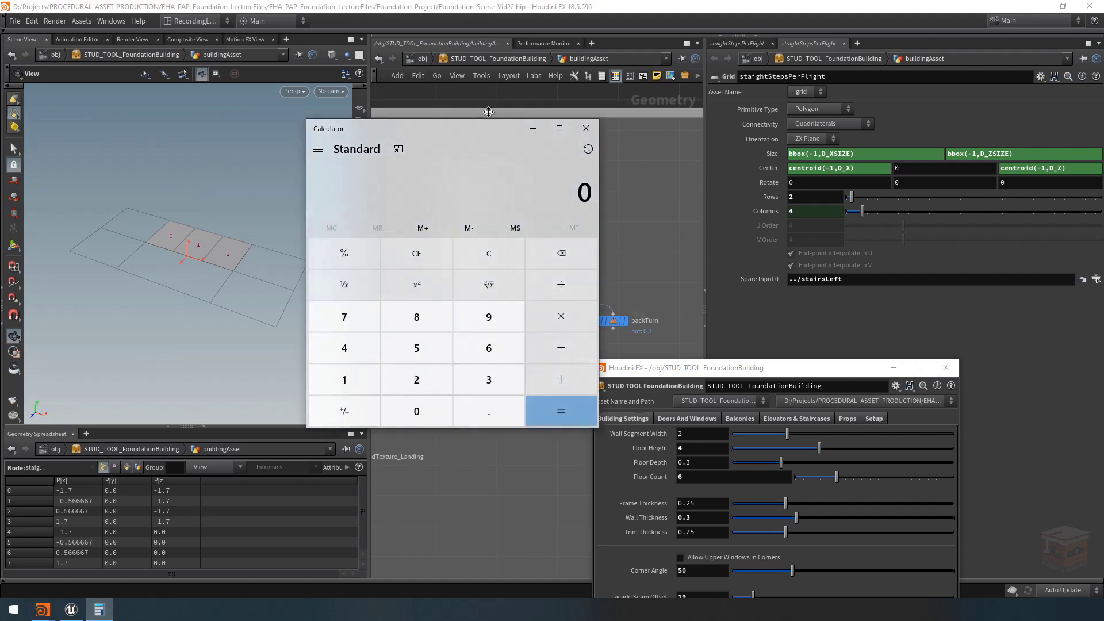
pyautogui.moveTo(499, 103); pyautogui.dragTo(517, 48)
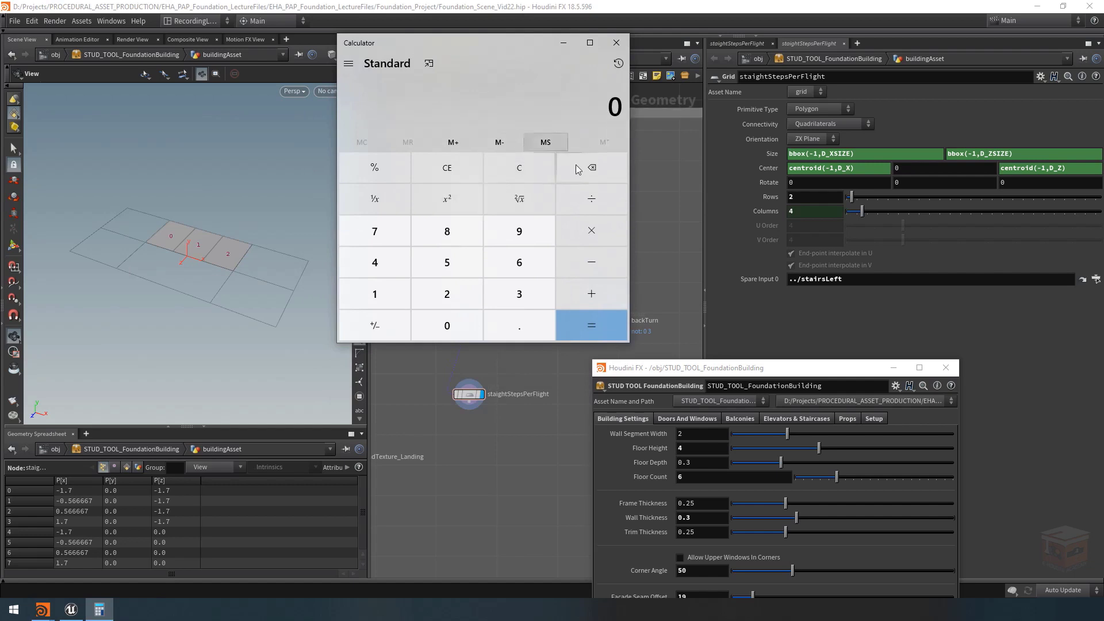
pyautogui.click(380, 265)
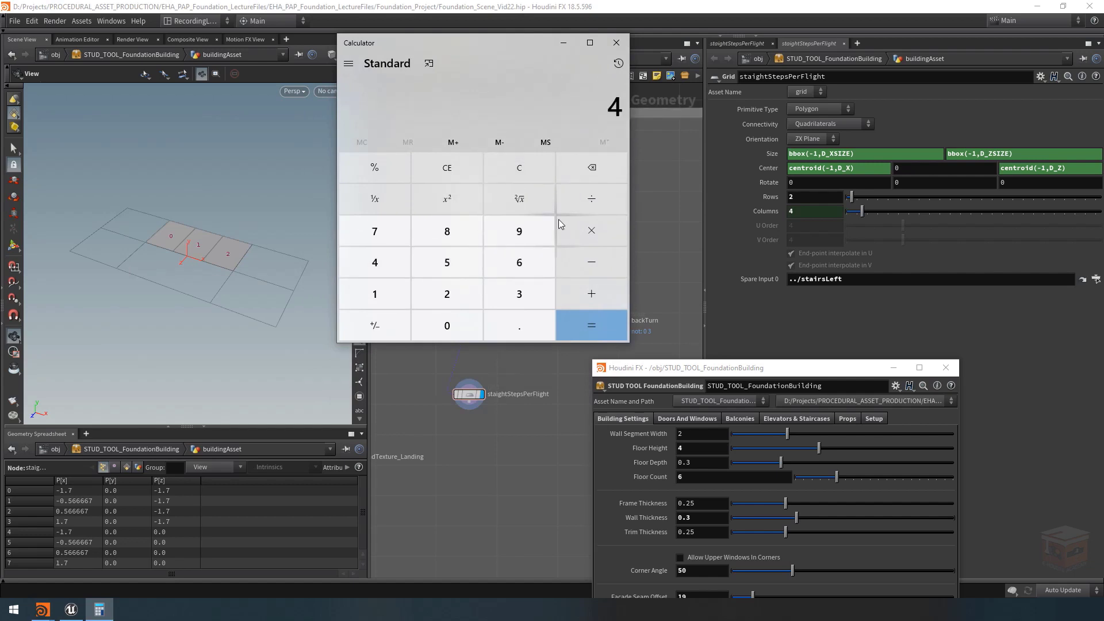
pyautogui.click(591, 203)
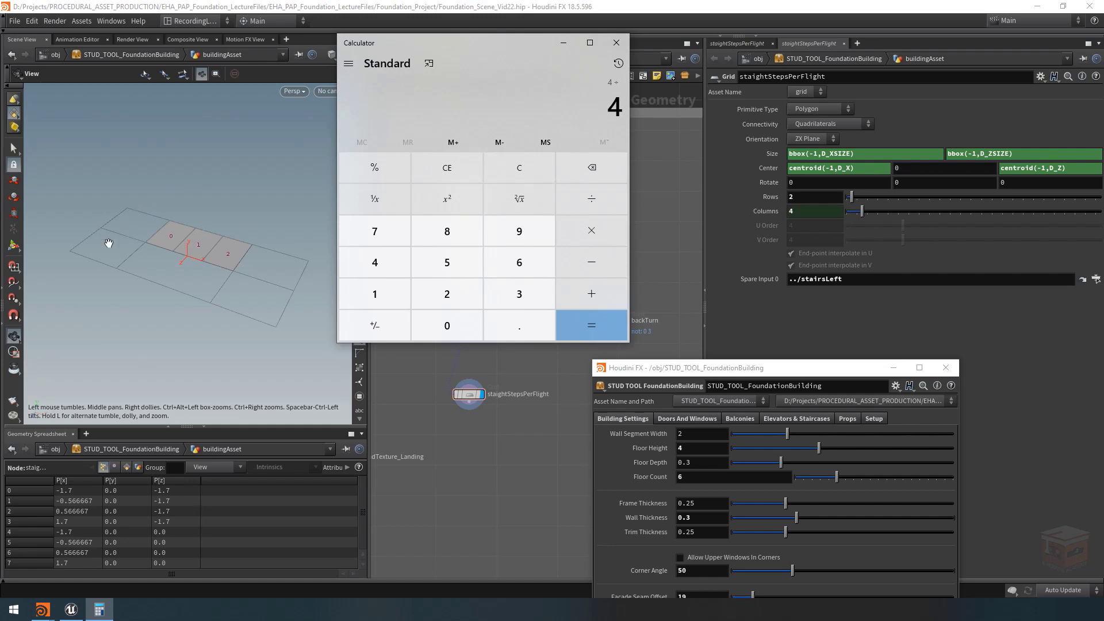
pyautogui.click(511, 273)
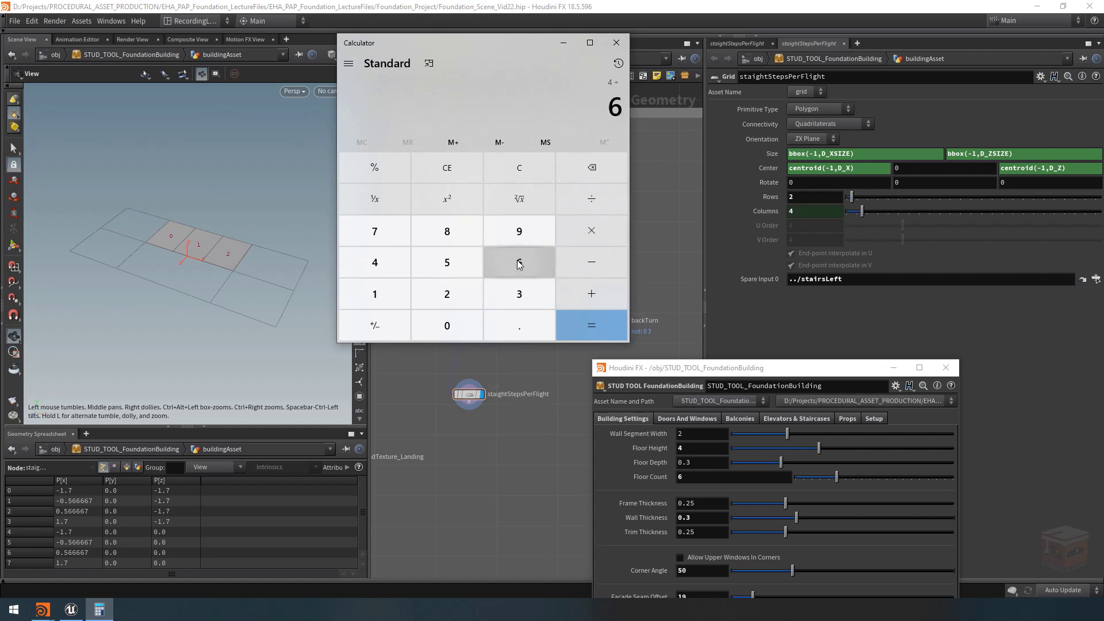
pyautogui.click(598, 326)
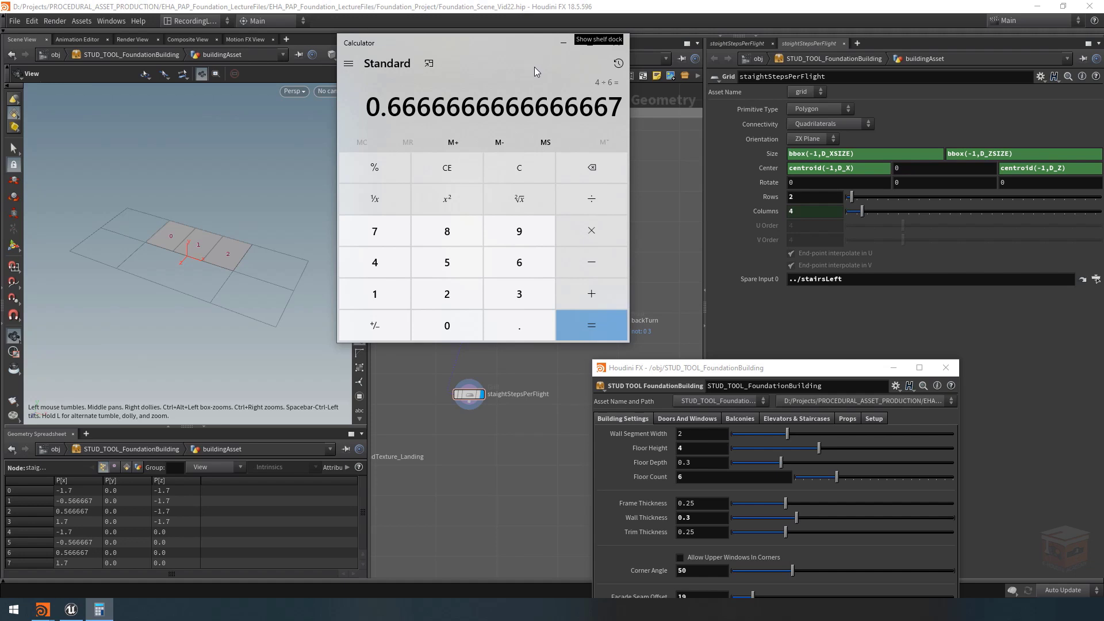
pyautogui.click(566, 41)
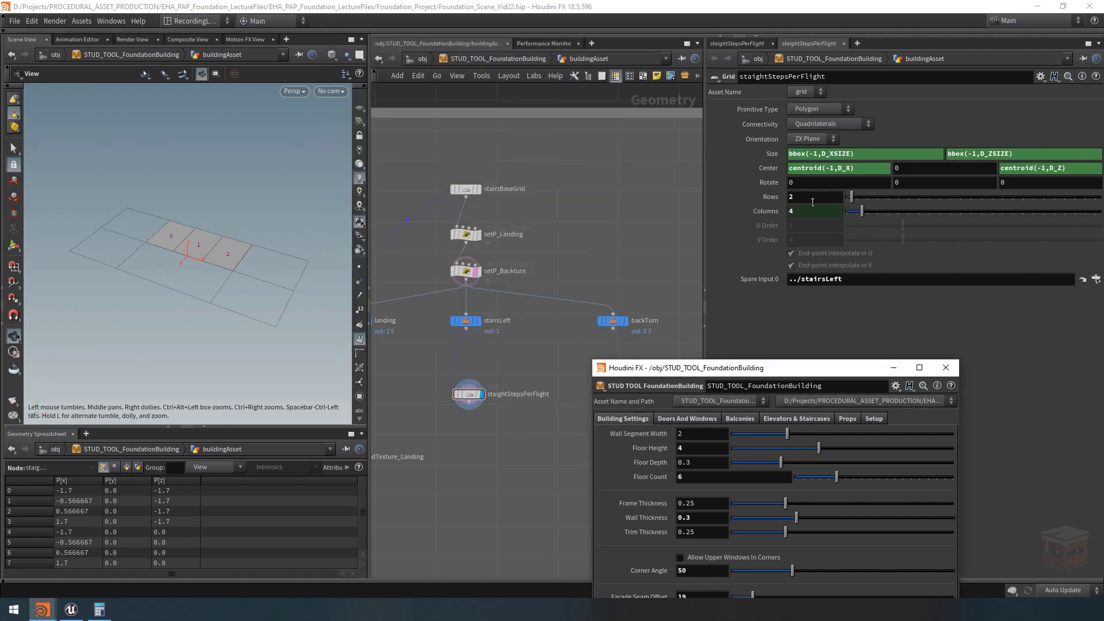
# Extend the grid's Columns expression to ch("../../floorHeight") * 2
pyautogui.click(843, 212)
pyautogui.write('ch("../../floorHeight")')
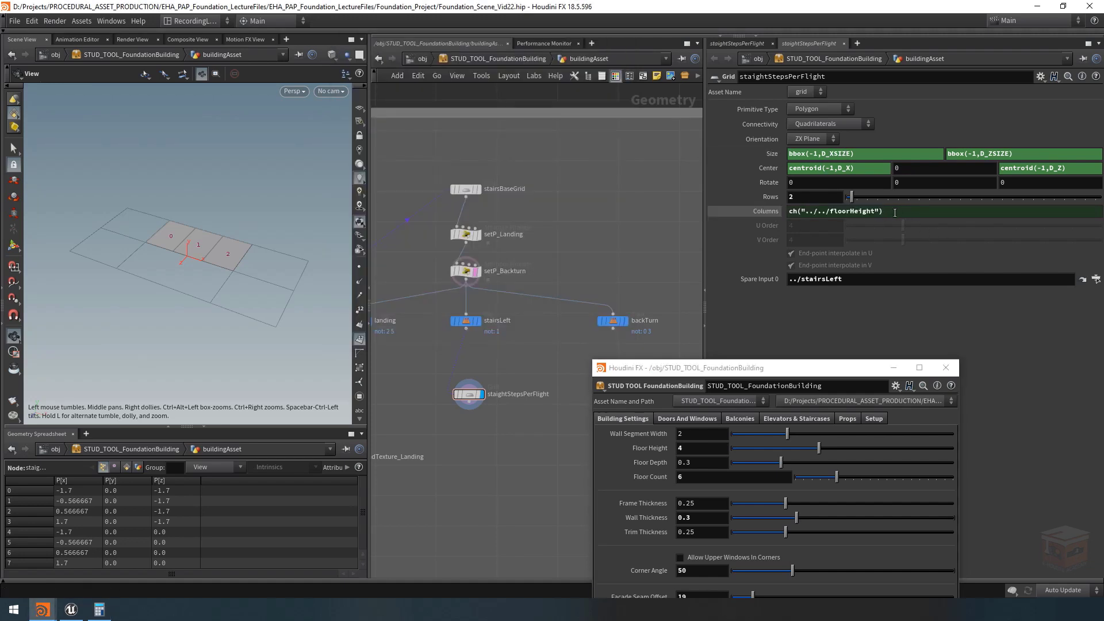
pyautogui.click(915, 213)
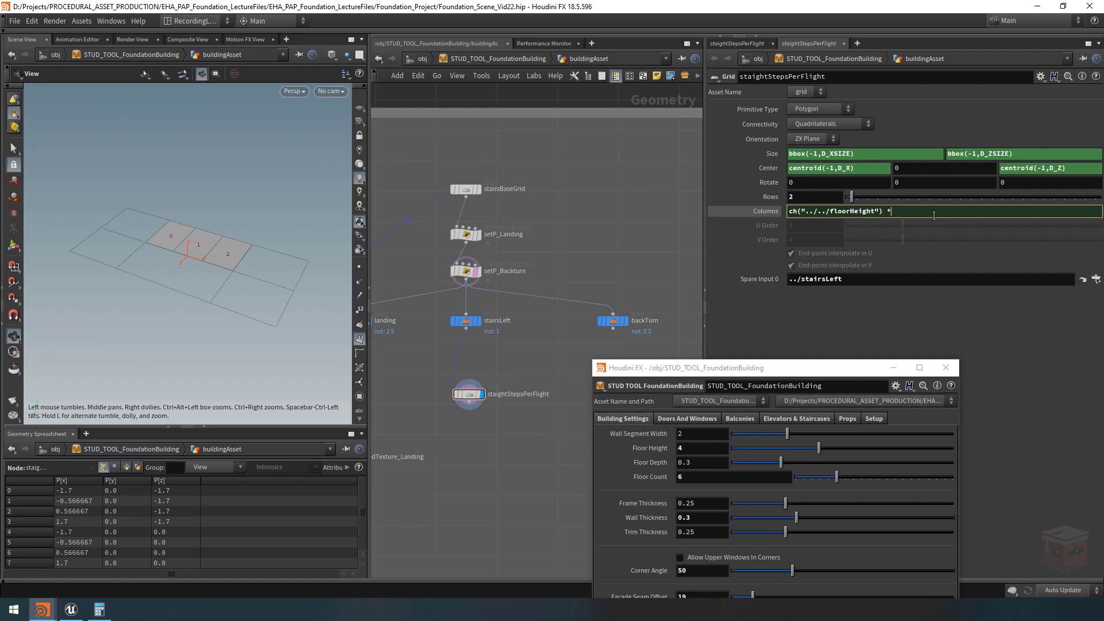
pyautogui.write('* 2')
pyautogui.press('Return')
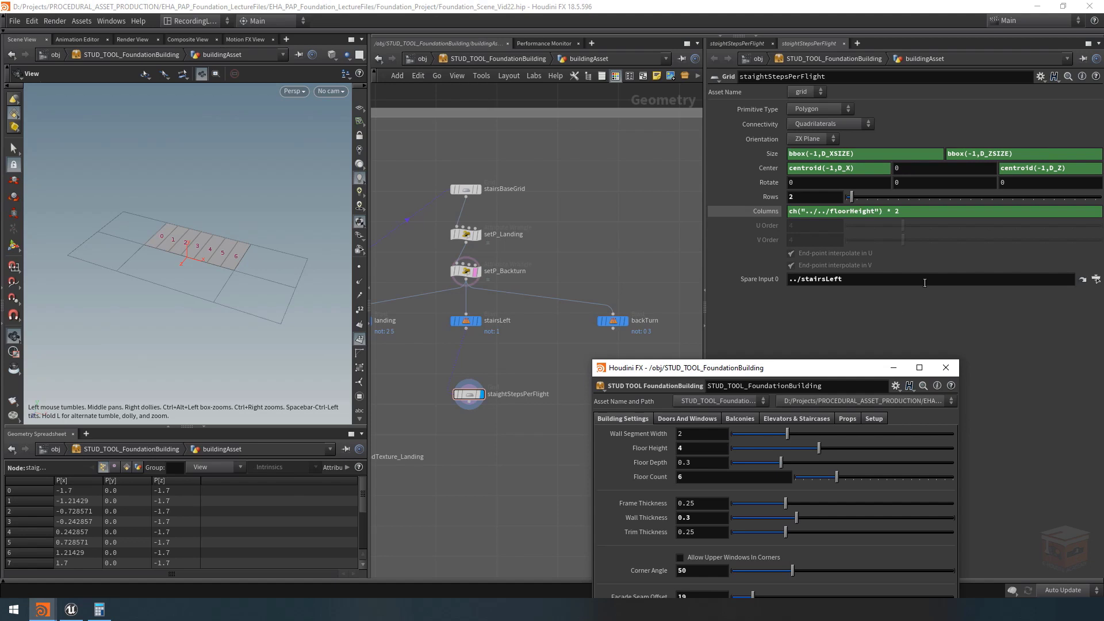
# Add a Float spare parameter labelled Step Height Diagnostics to the staightStepsPerFlight grid's parameter interface
pyautogui.click(1042, 76)
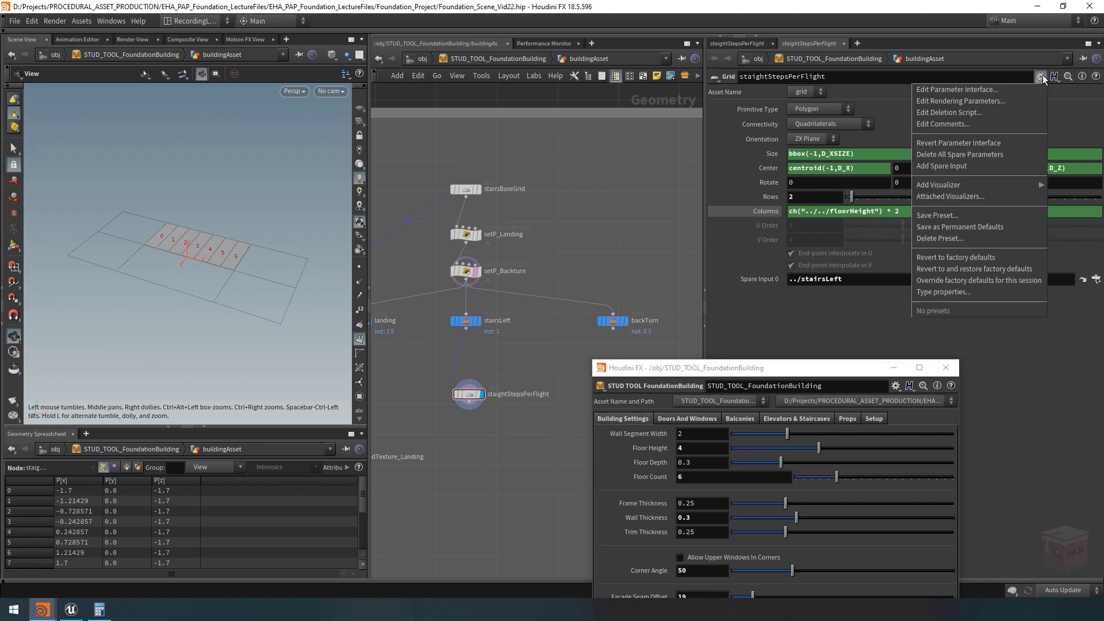
pyautogui.click(999, 90)
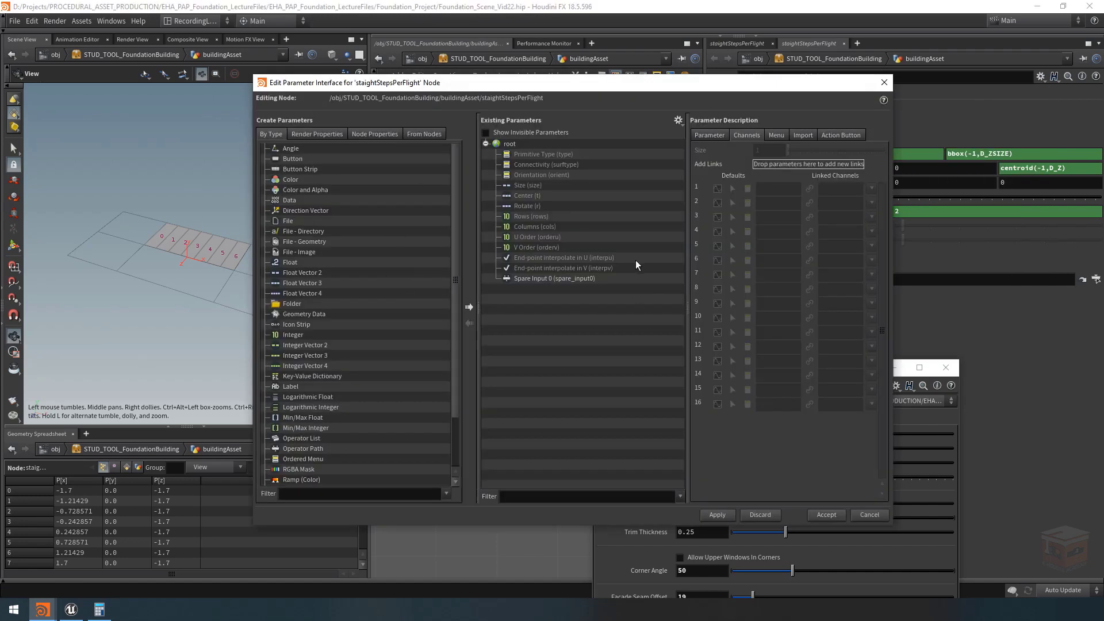
pyautogui.moveTo(746, 86); pyautogui.dragTo(737, 113)
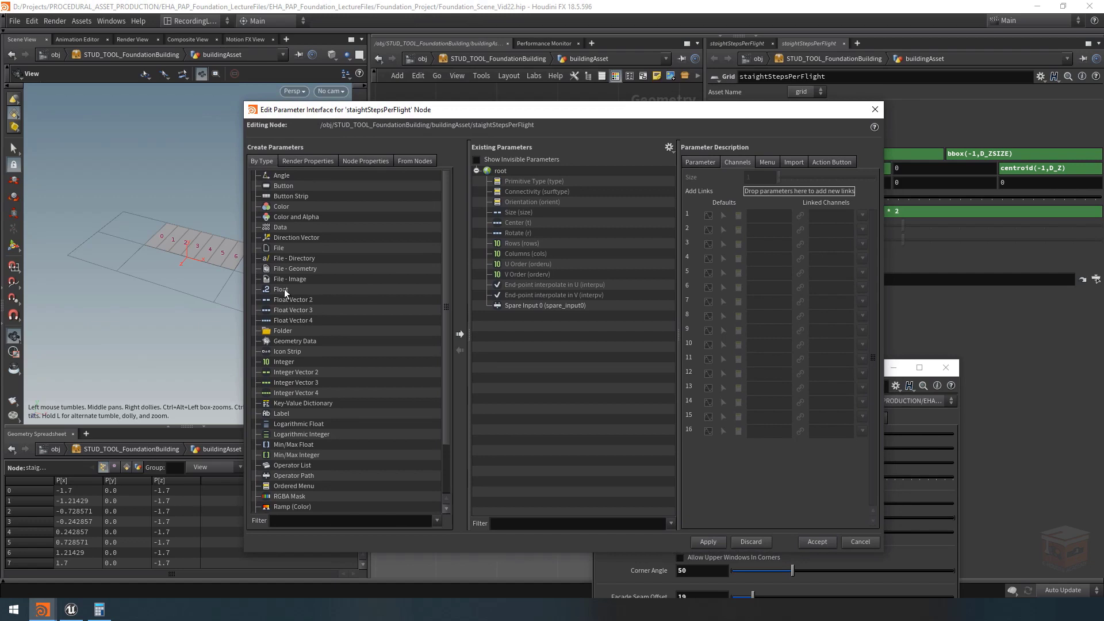
pyautogui.moveTo(286, 289); pyautogui.dragTo(553, 323)
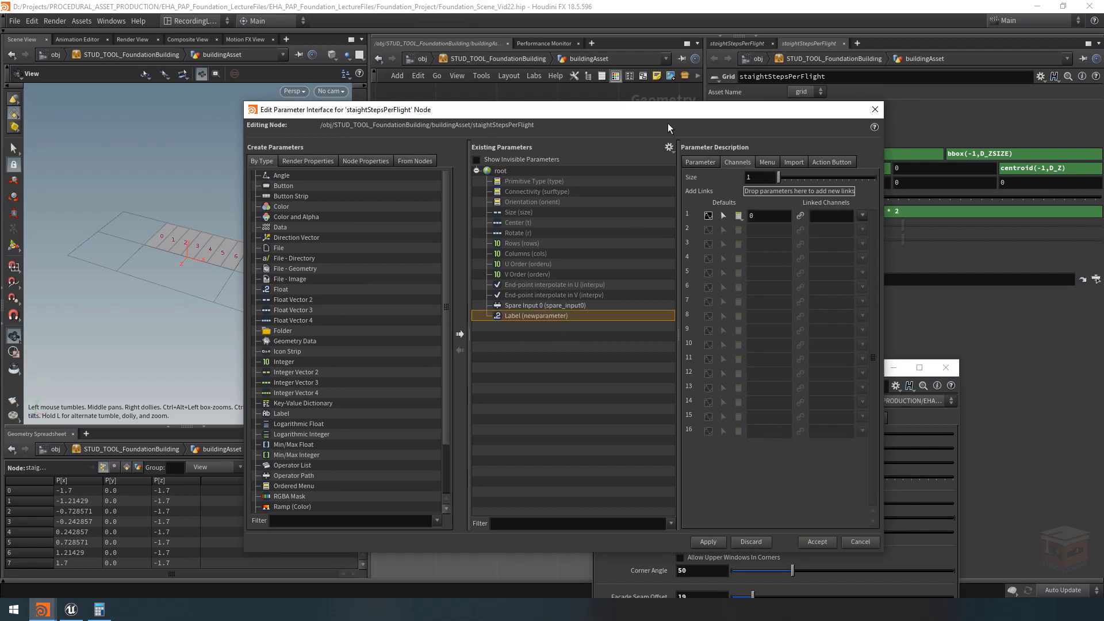
pyautogui.click(694, 162)
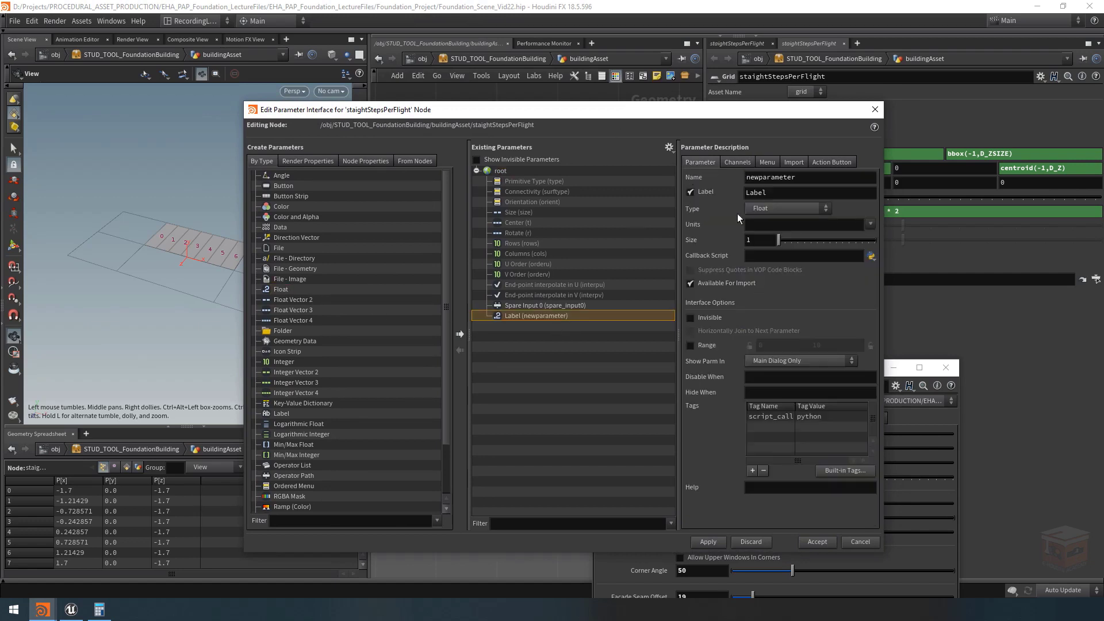
pyautogui.doubleClick(783, 191)
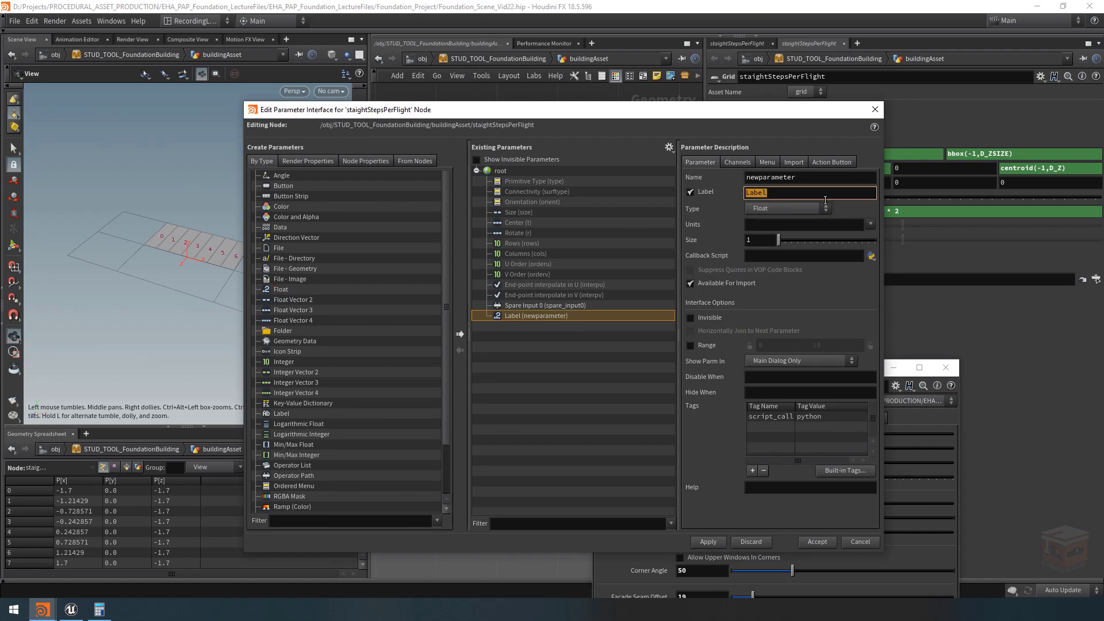
pyautogui.write('Step Height Diagnostics')
pyautogui.press('Return')
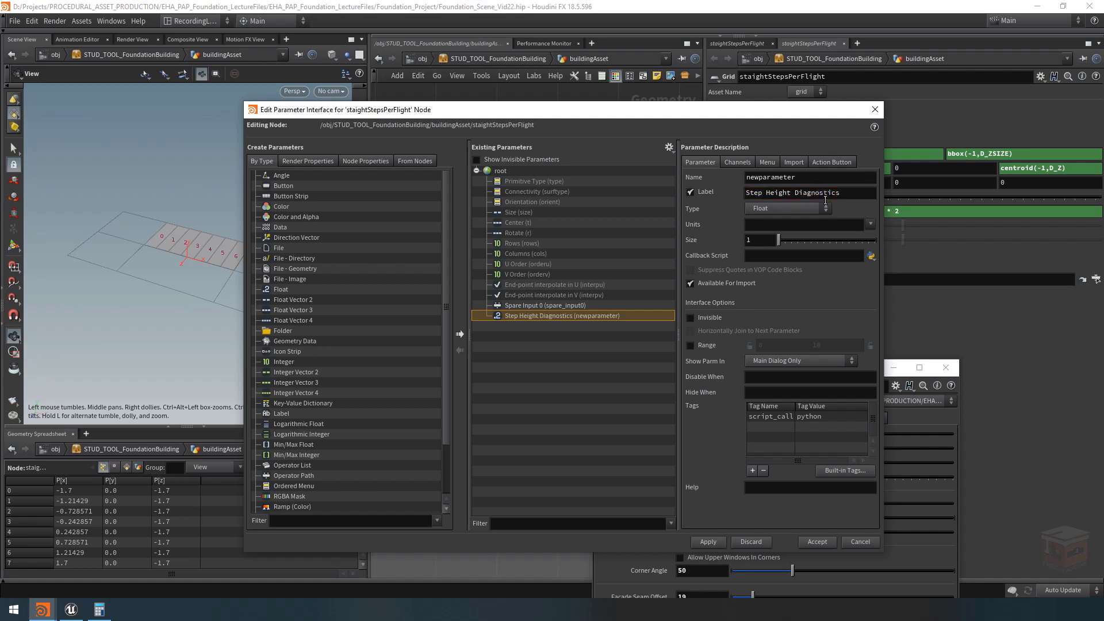
pyautogui.click(818, 542)
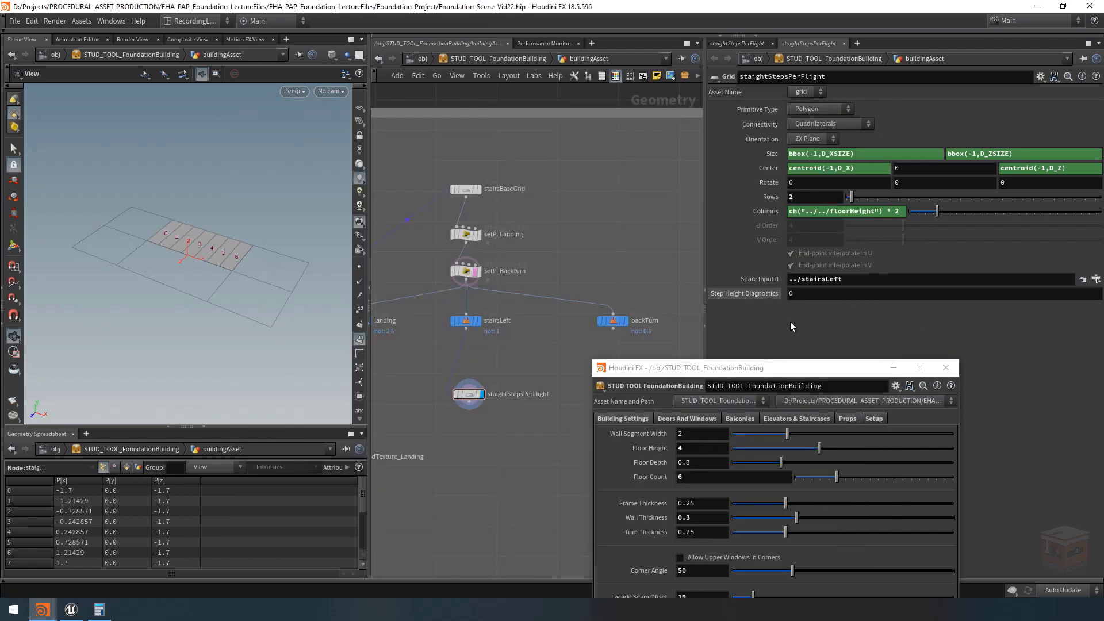
# Link Step Height Diagnostics to the building's Floor Height with a relative reference
pyautogui.rightClick(646, 448)
pyautogui.click(688, 441)
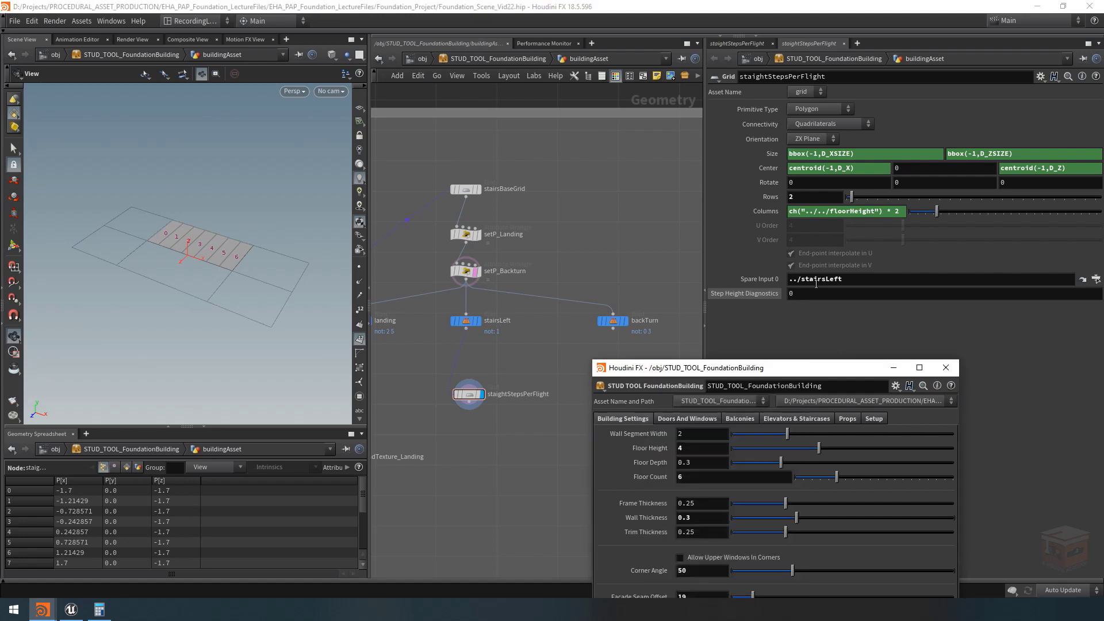
pyautogui.rightClick(797, 294)
pyautogui.click(873, 401)
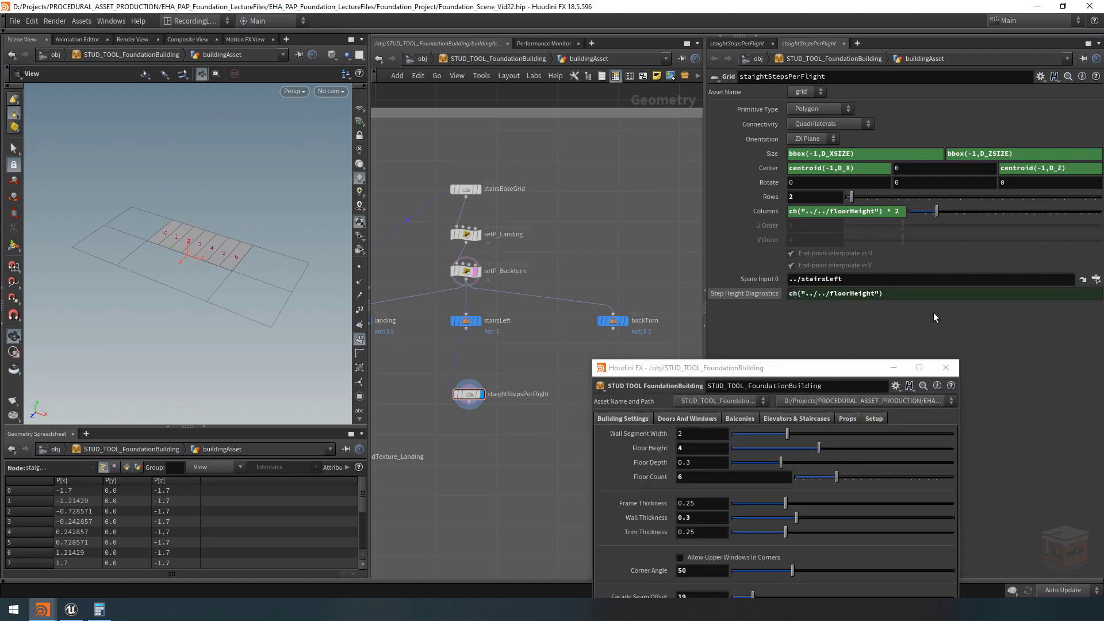
# Divide the Step Height Diagnostics expression by a relative reference to the grid's Columns, ch("cols")
pyautogui.click(900, 293)
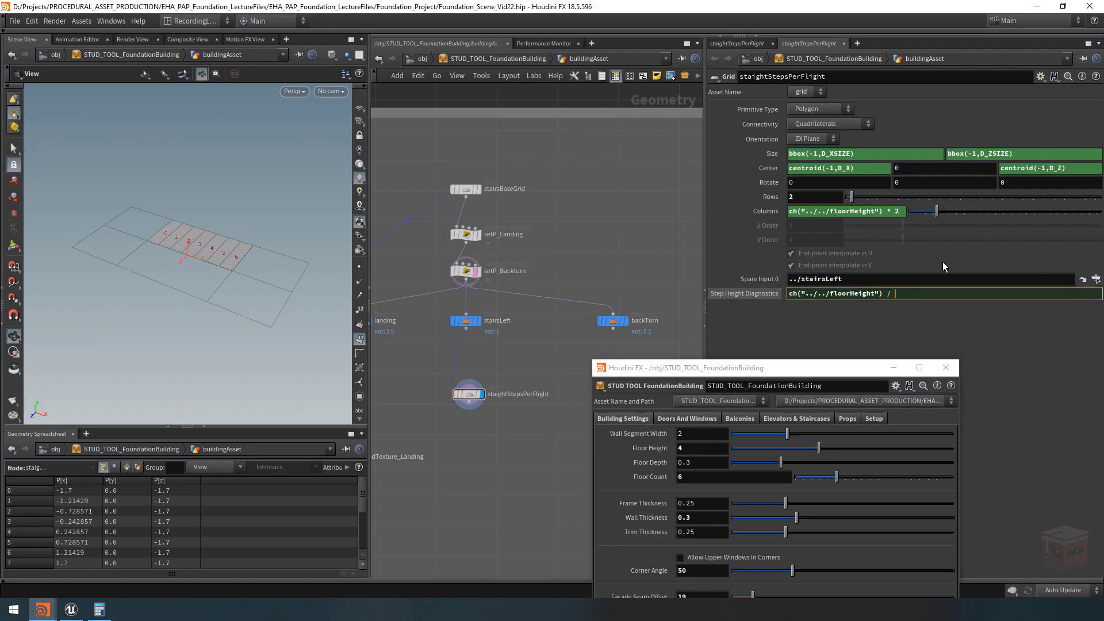
pyautogui.rightClick(765, 212)
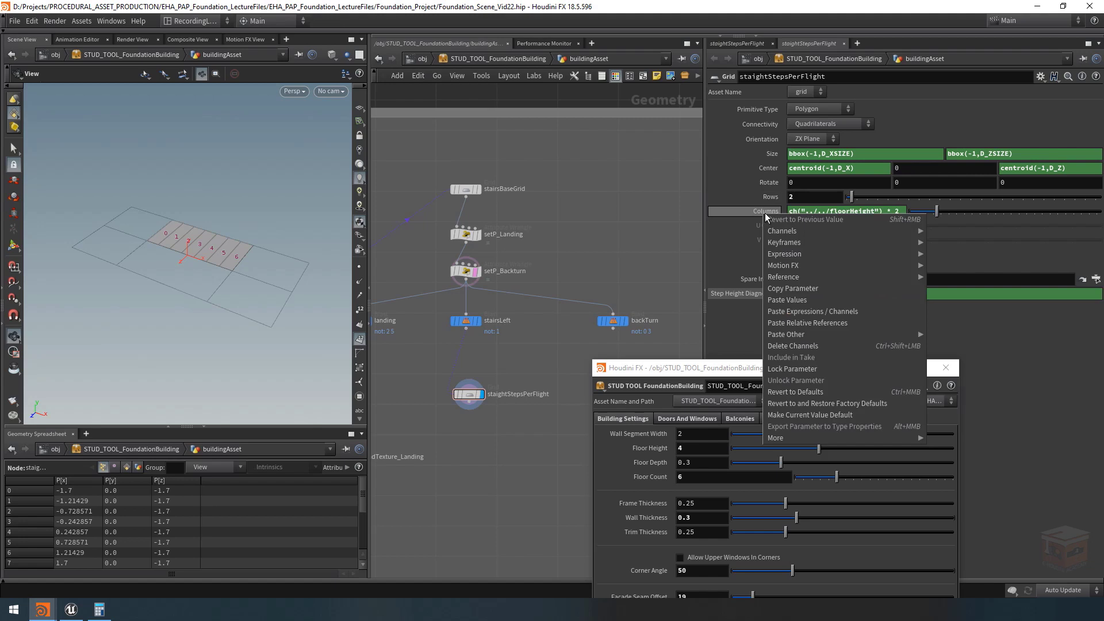
pyautogui.click(819, 288)
pyautogui.click(904, 294)
pyautogui.write('/../floorHeight") /')
pyautogui.rightClick(905, 295)
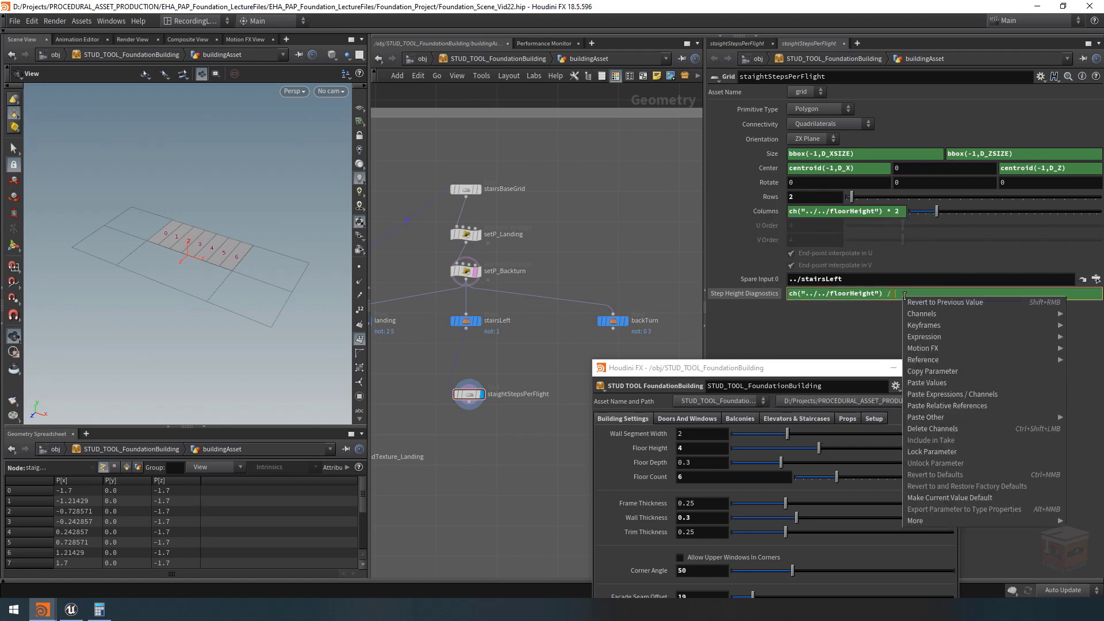
pyautogui.click(977, 406)
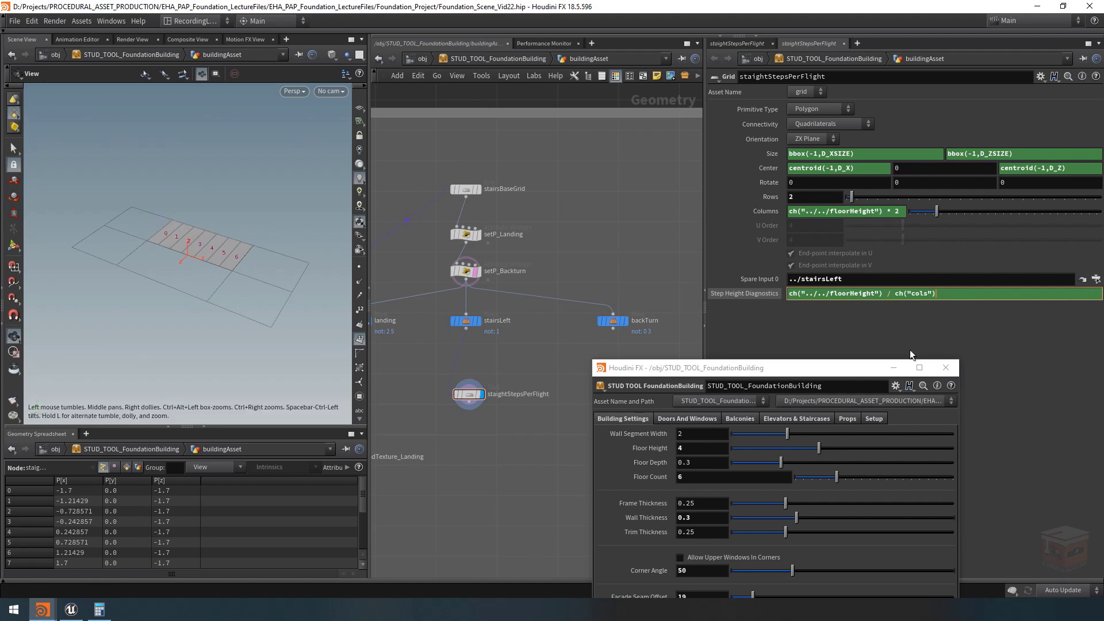
# Complete the Step Height Diagnostics expression as ch("../../floorHeight") / (( ch("cols")-1 ) * 2)
pyautogui.write('-1')
pyautogui.write('(')
pyautogui.press('End')
pyautogui.write(')')
pyautogui.press('Left')
pyautogui.press('Left')
pyautogui.press('Left')
pyautogui.write('* 2')
pyautogui.write(')')
pyautogui.write('(')
pyautogui.press('Return')
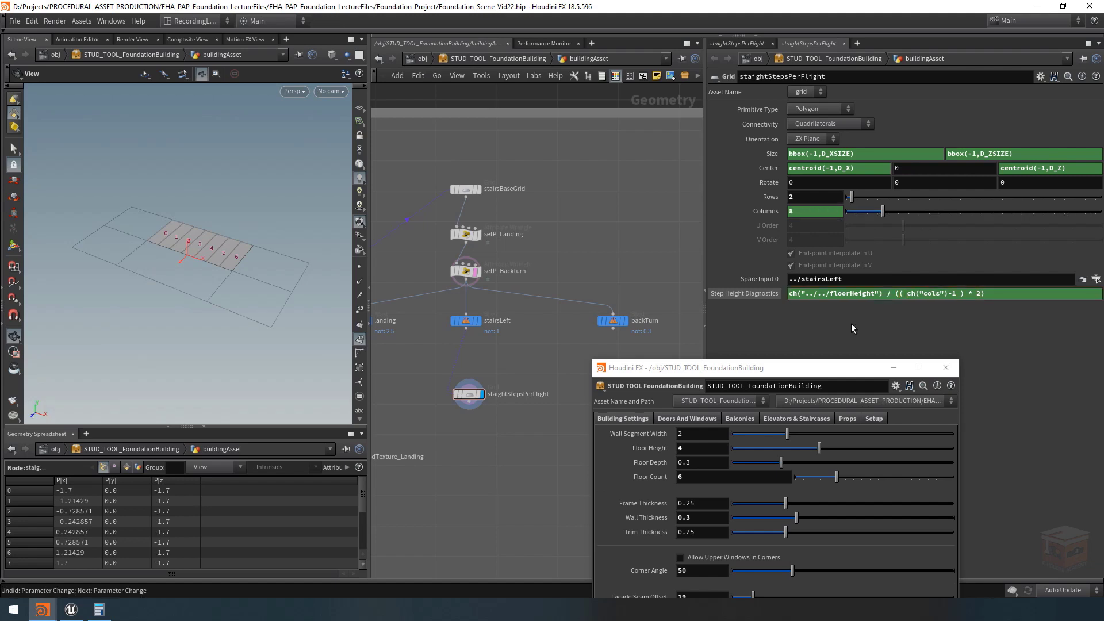
# Show Step Height Diagnostics as an evaluated value and lower the Floor Height to 3.43 to test it
pyautogui.click(754, 294)
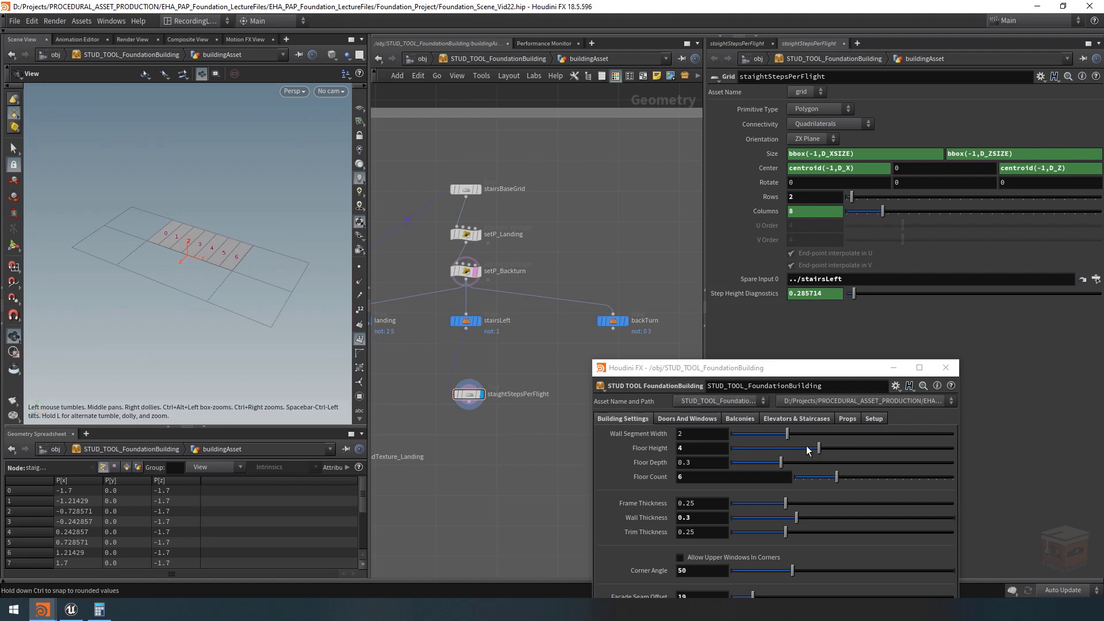
pyautogui.moveTo(820, 449)
pyautogui.mouseDown()
pyautogui.moveTo(936, 447)
pyautogui.moveTo(806, 446)
pyautogui.mouseUp()
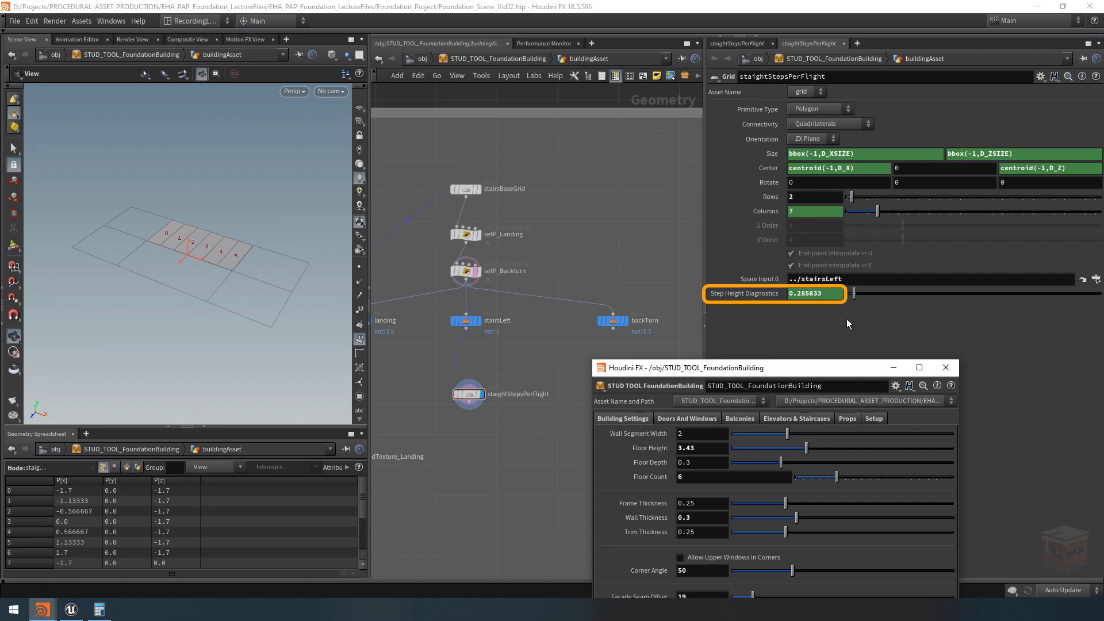
# Change the grid's Columns expression to (ch("../../floorHeight") * 2) + 1
pyautogui.click(764, 212)
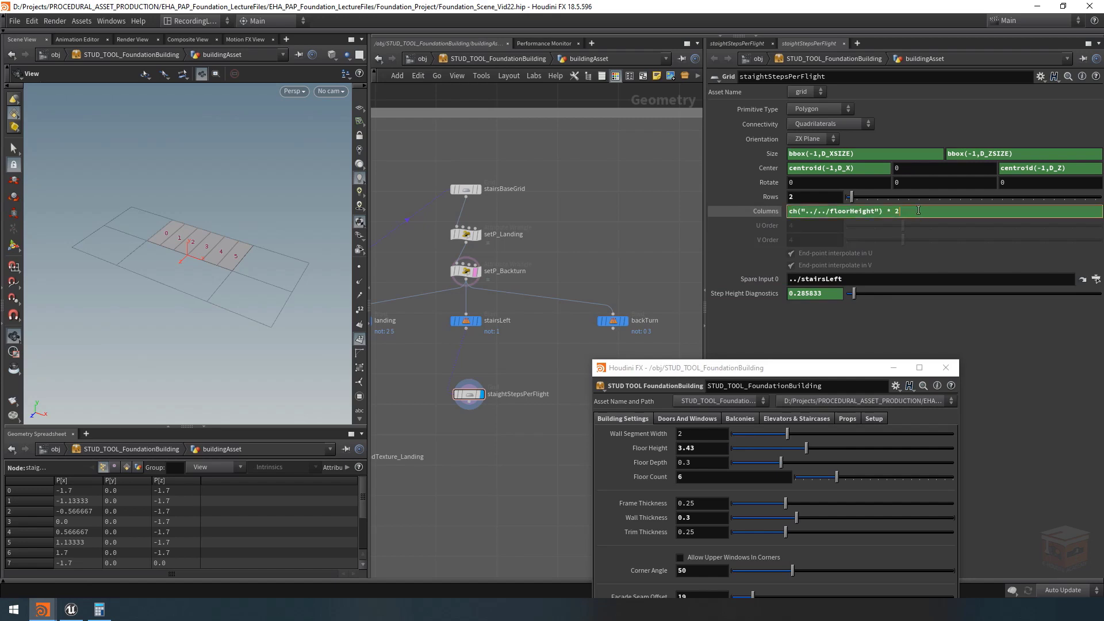
pyautogui.write(')')
pyautogui.press('Home')
pyautogui.write('(')
pyautogui.write('+ 1')
pyautogui.press('Return')
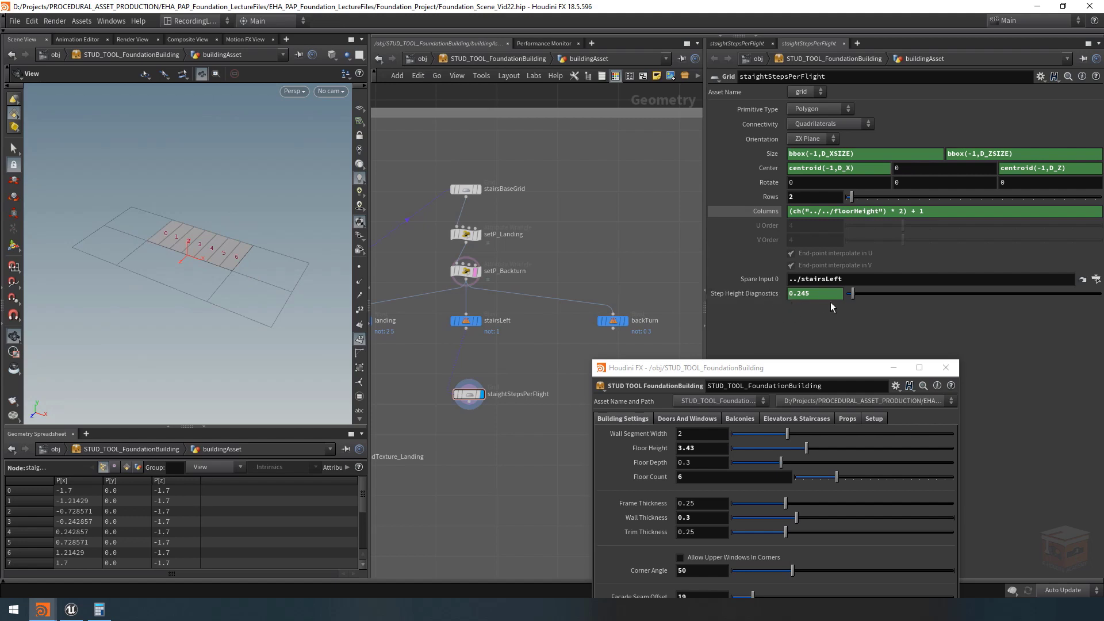
# Test the step height by raising the building's Floor Height through 5.18 and 10 up to 11
pyautogui.moveTo(807, 448); pyautogui.dragTo(846, 453)
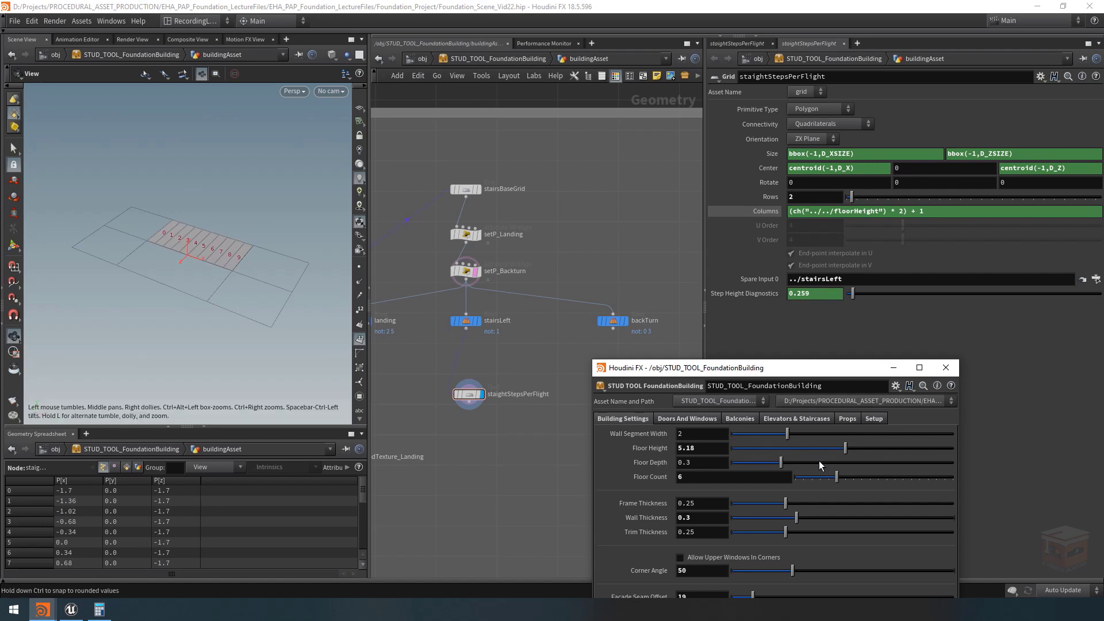
pyautogui.moveTo(847, 452); pyautogui.dragTo(953, 453)
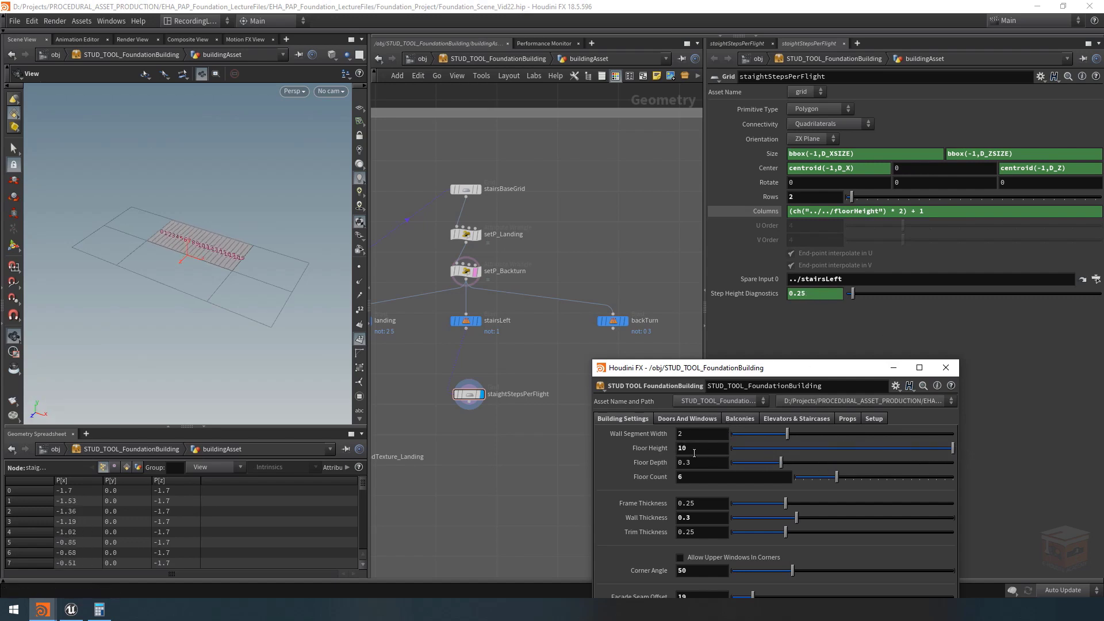
pyautogui.click(701, 448)
pyautogui.write('11')
pyautogui.press('Return')
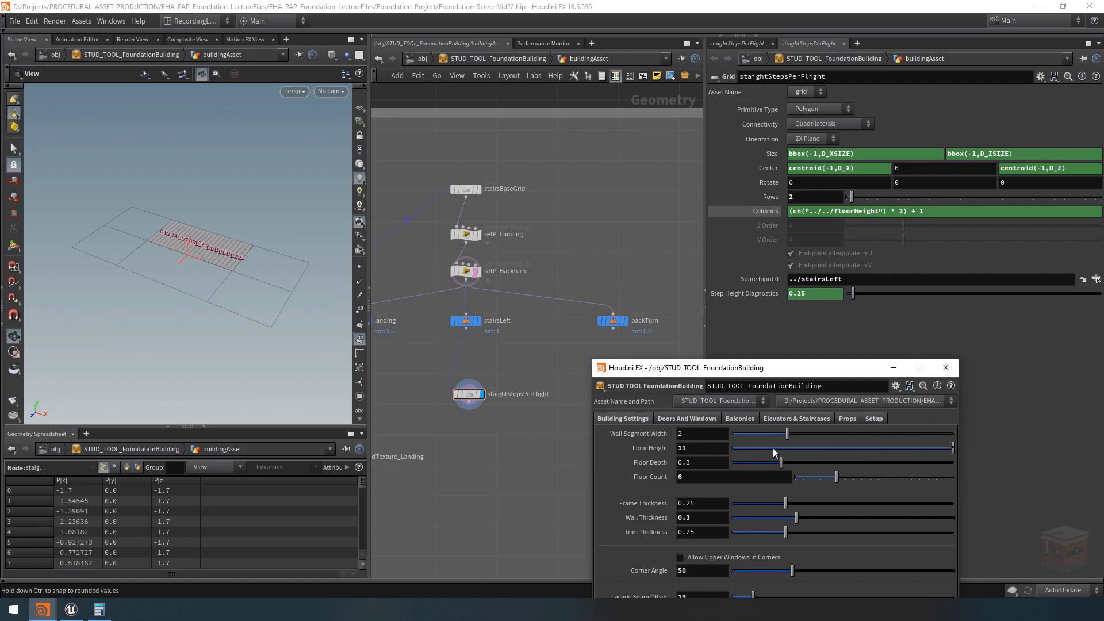
# Check the evaluated Columns value and insert a division operator before the + 1 in the Columns expression
pyautogui.click(743, 215)
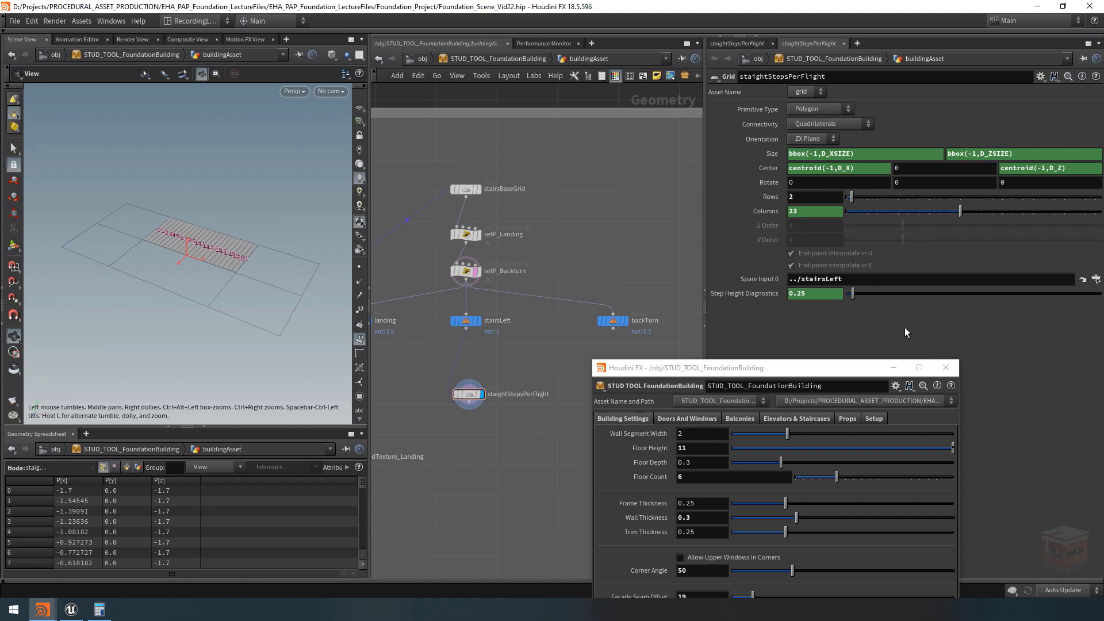
pyautogui.click(765, 212)
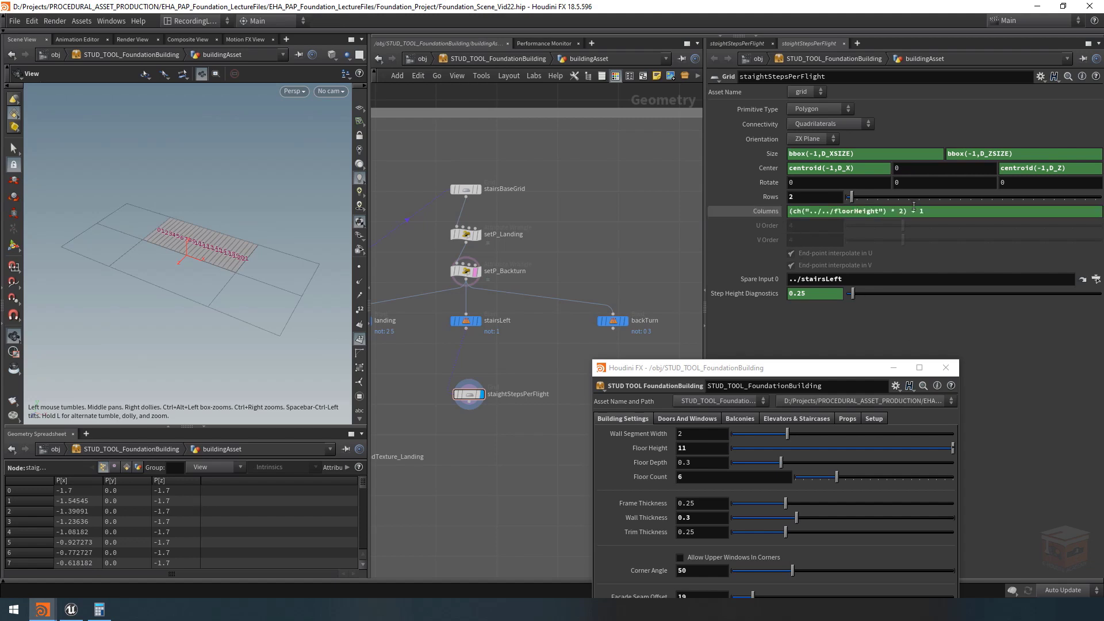
pyautogui.click(907, 213)
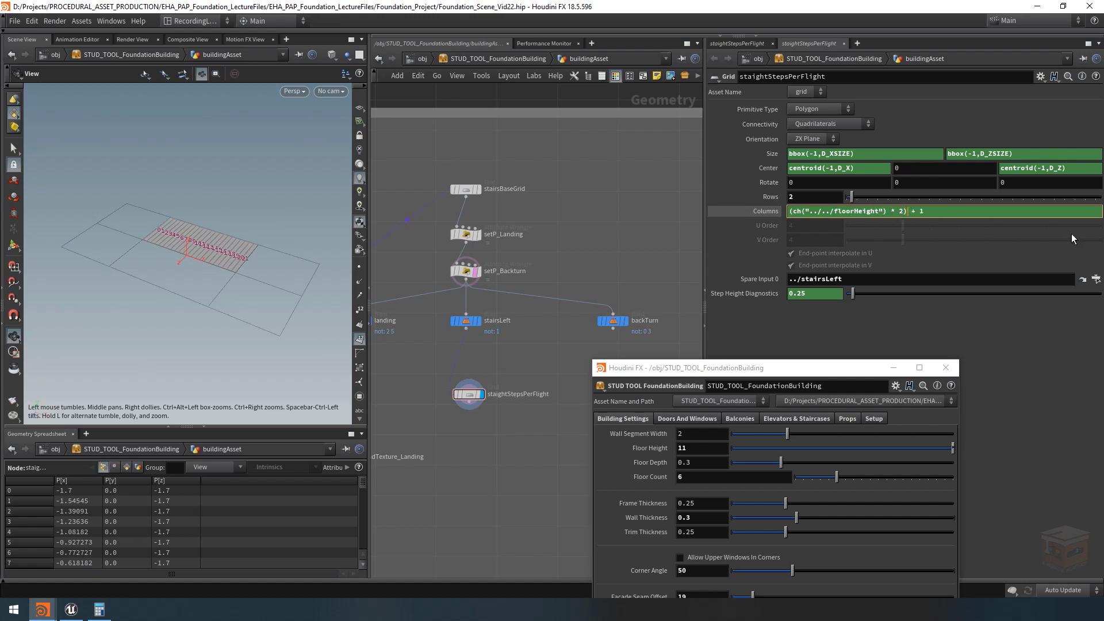
pyautogui.write('/  ')
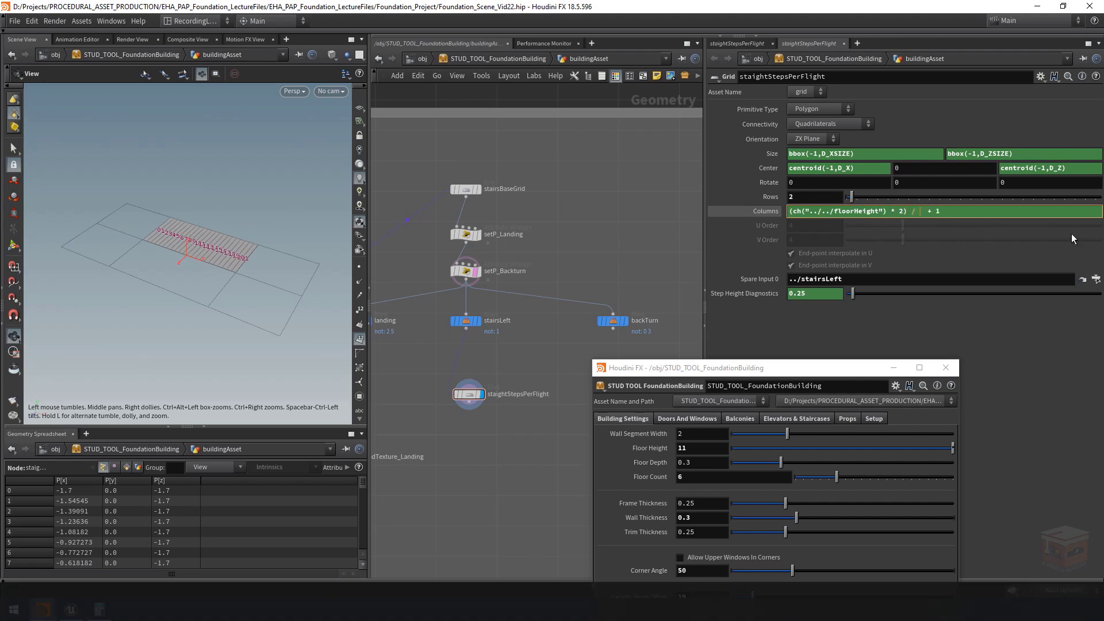
# Complete the Columns expression of staightStepsPerFlight by dividing by ceil( ch("../../floorHeight") / 5.99 ), keeping the + 1
pyautogui.write('ceil( )')
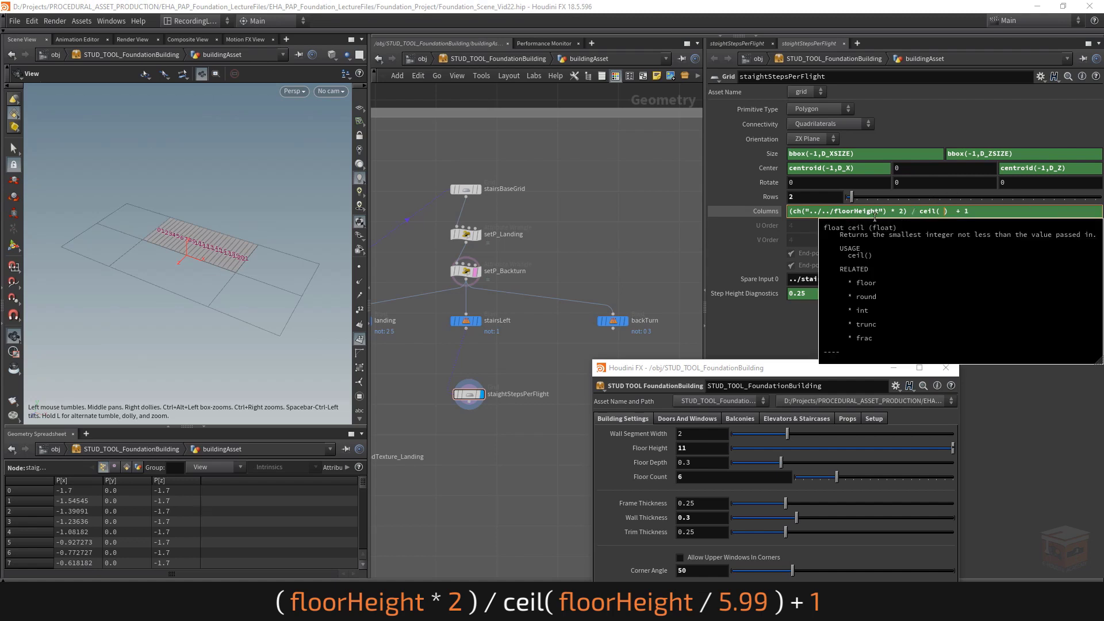
pyautogui.moveTo(888, 211); pyautogui.dragTo(788, 211)
pyautogui.hotkey('ctrl', 'c')
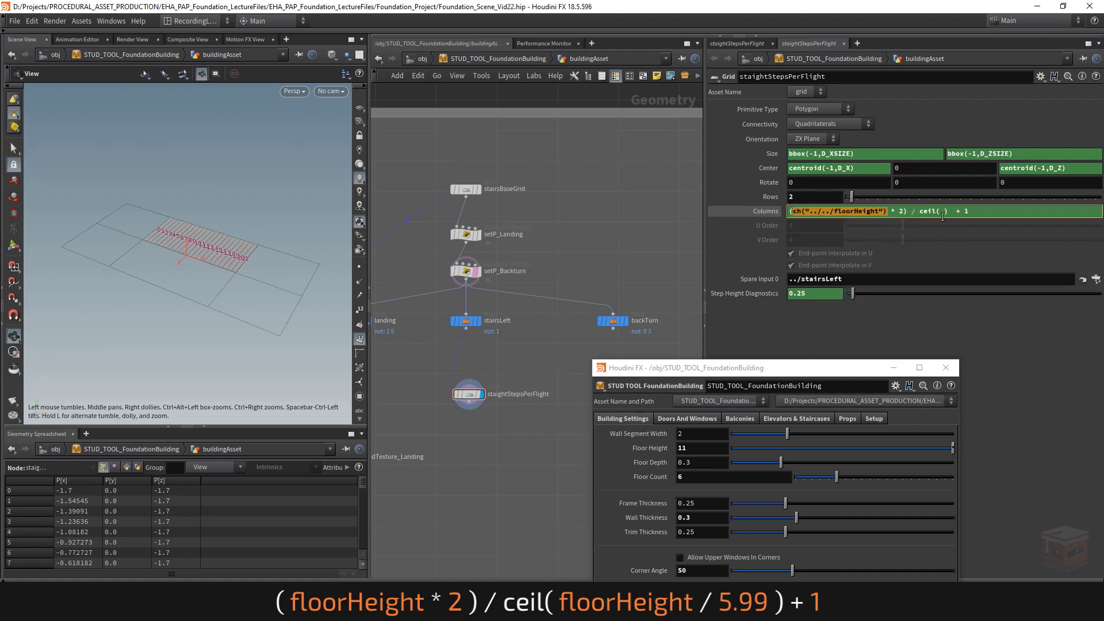
pyautogui.click(942, 212)
pyautogui.hotkey('ctrl', 'v')
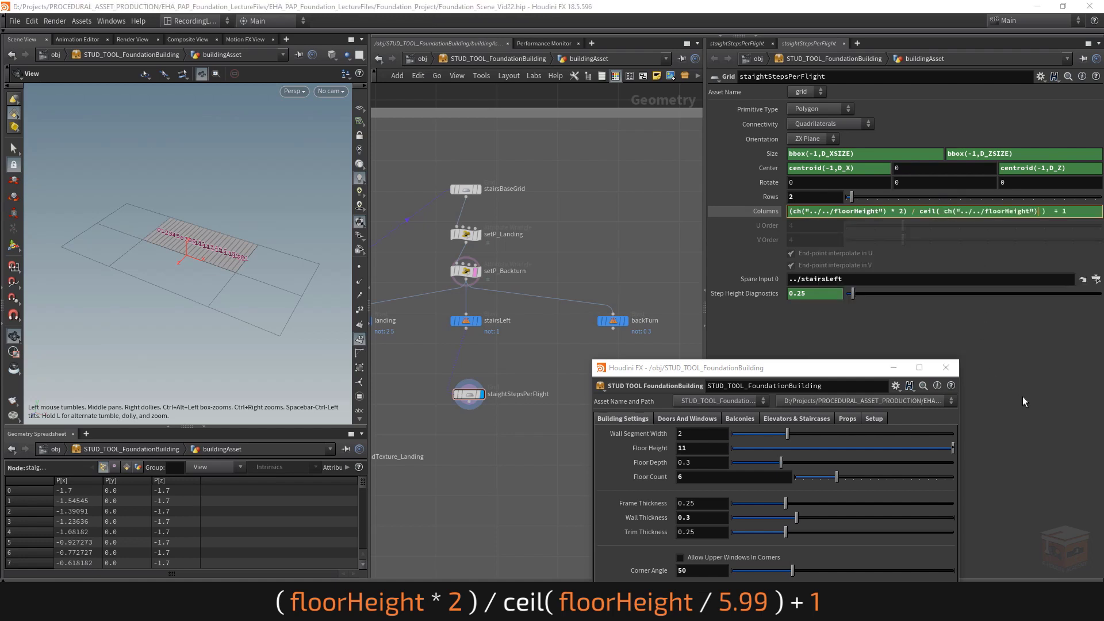
pyautogui.write('/ ')
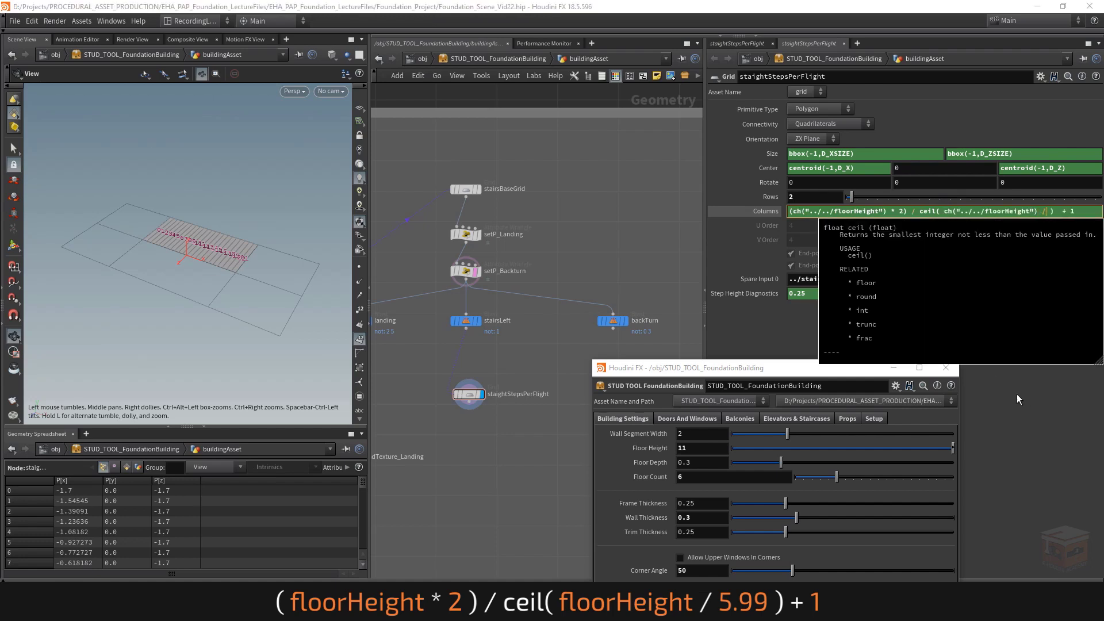
pyautogui.write('5.99')
pyautogui.press('Return')
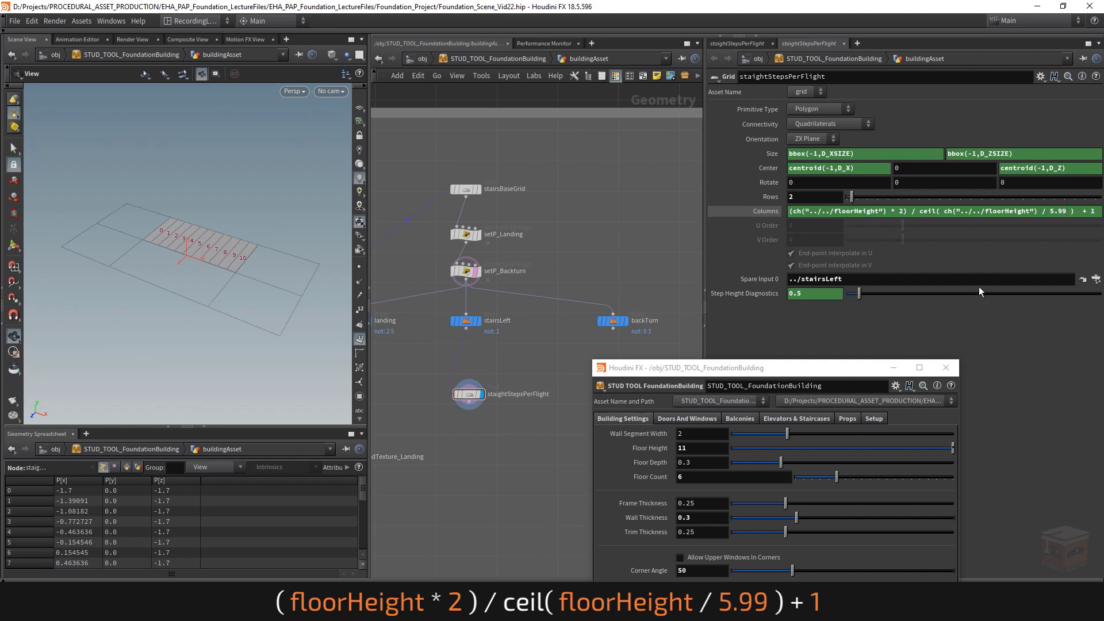
pyautogui.click(759, 210)
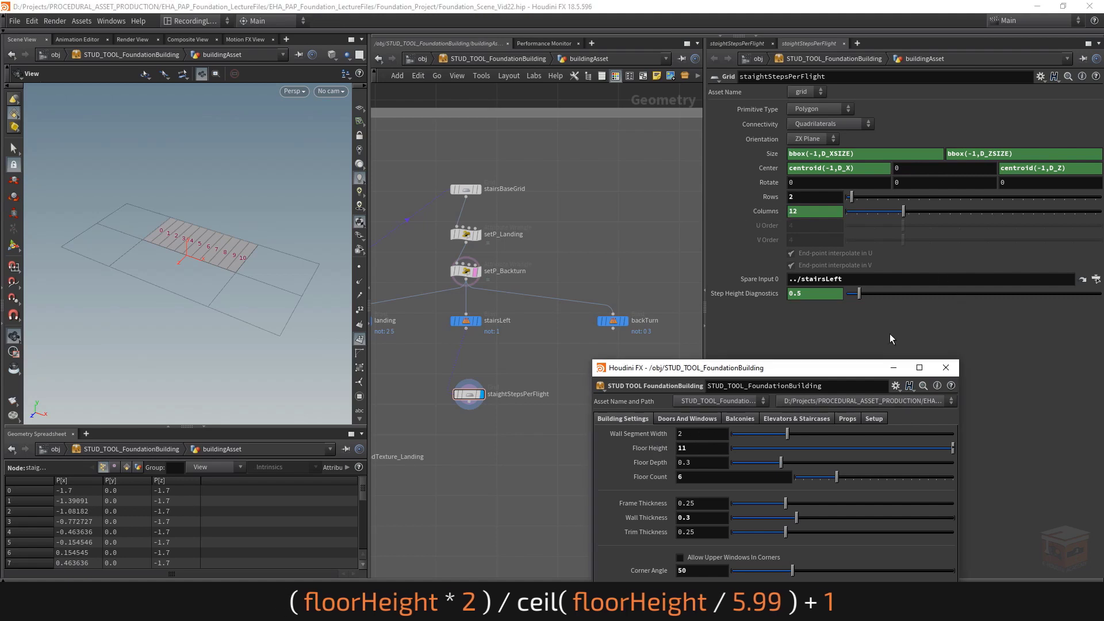
# Raise the building's Floor Height to 12.0 to test the step subdivision
pyautogui.middleClick(695, 446)
pyautogui.moveTo(695, 446); pyautogui.dragTo(754, 451, button='middle')
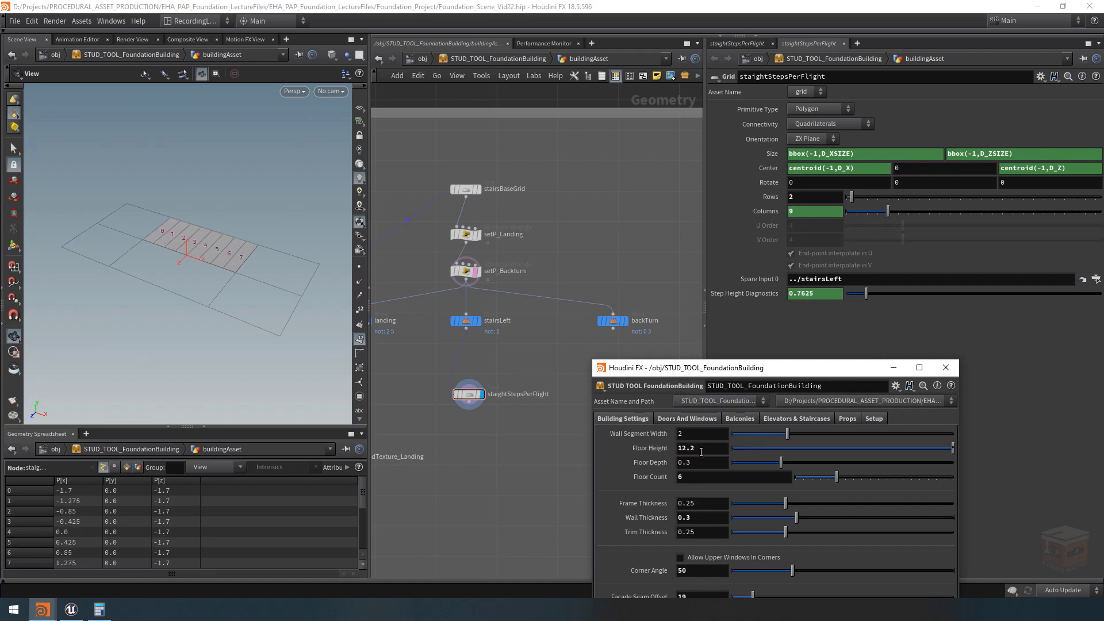
pyautogui.click(701, 452)
pyautogui.press('BackSpace')
pyautogui.write('0')
pyautogui.press('Return')
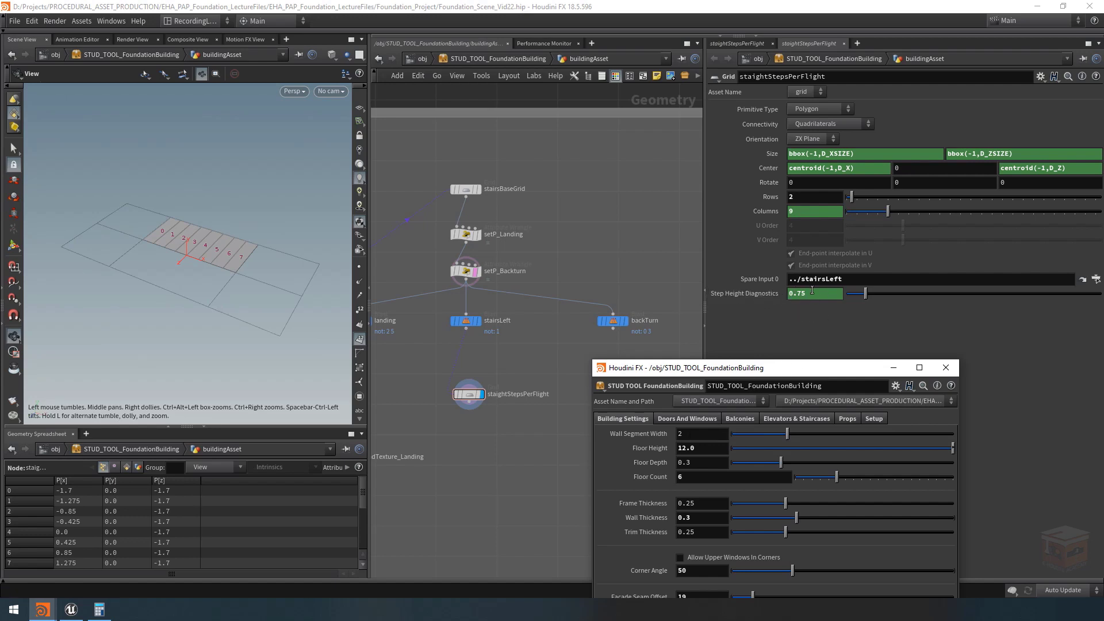
# Set the building's Floor Height to 5.9
pyautogui.click(708, 452)
pyautogui.write('5.9')
pyautogui.press('Return')
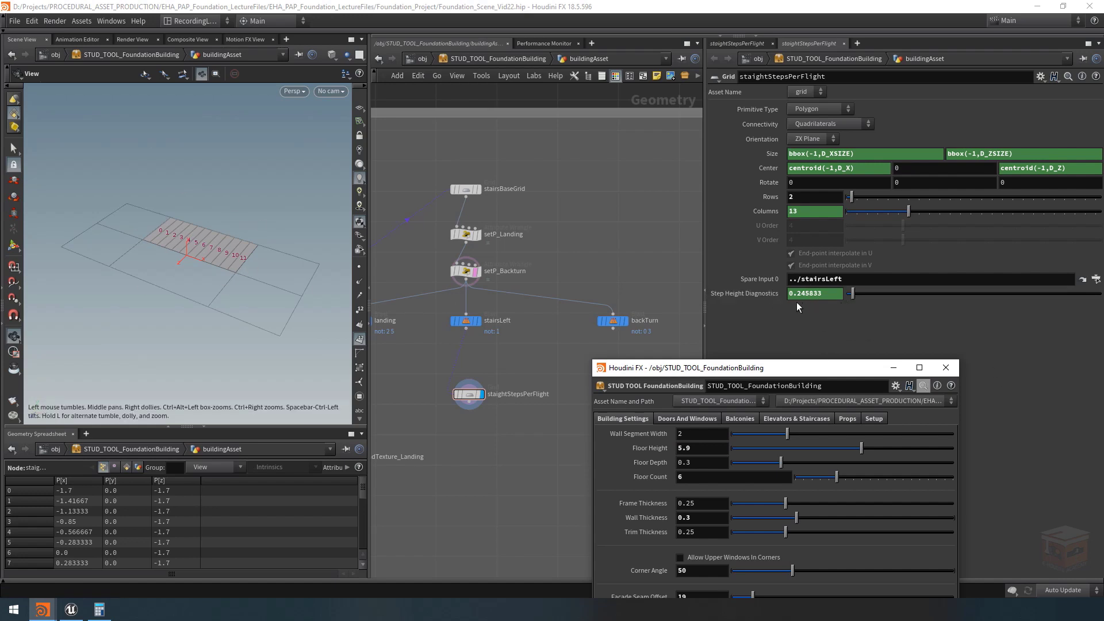
# Examine the stepHeight null's parameter and the full Columns and Step Height Diagnostics expressions of staightStepsPerFlight
pyautogui.moveTo(569, 231); pyautogui.dragTo(712, 270, button='middle')
pyautogui.click(432, 274)
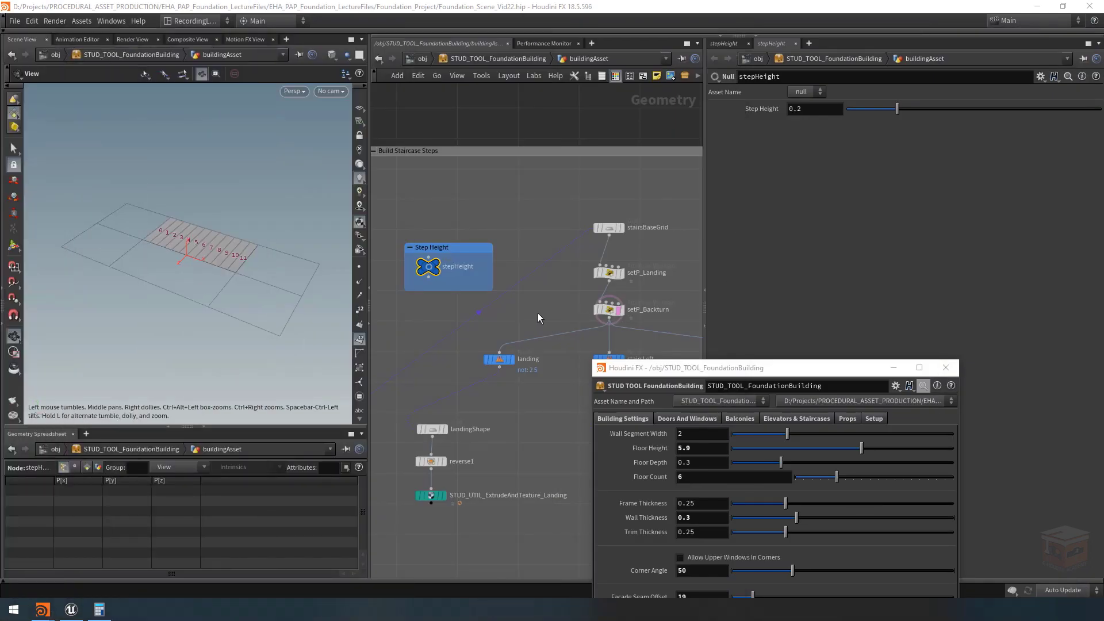
pyautogui.press('f')
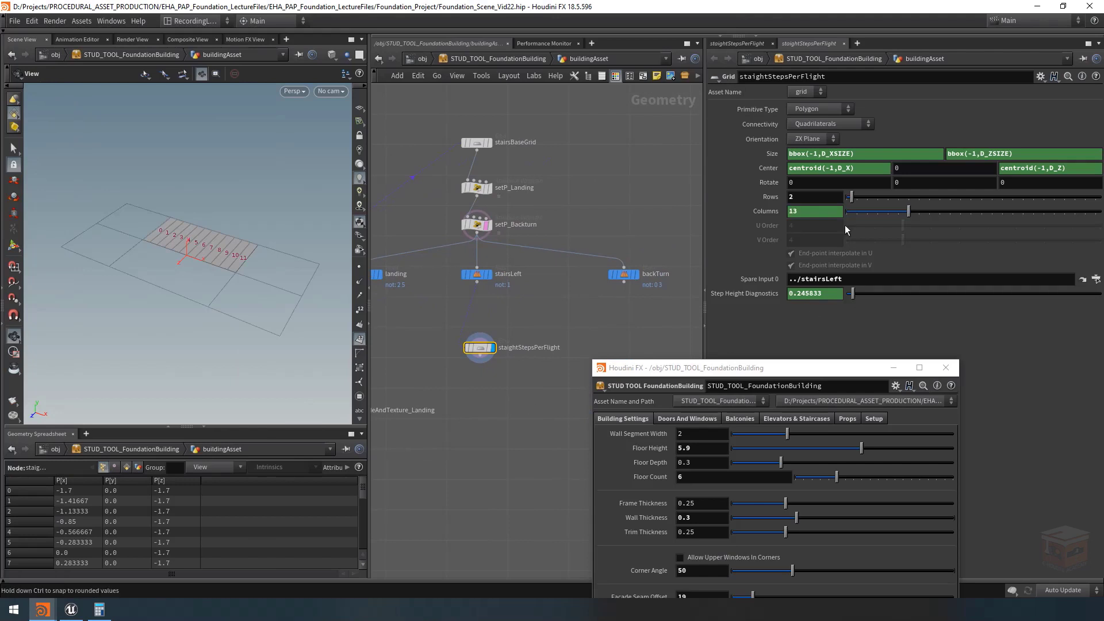
pyautogui.click(769, 211)
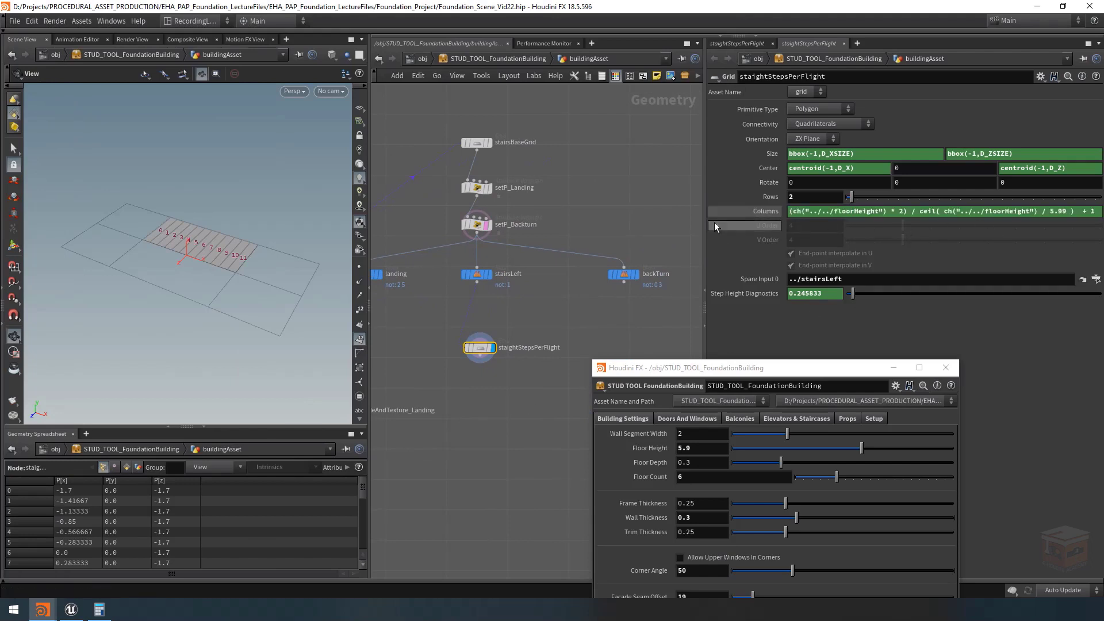
pyautogui.click(841, 211)
pyautogui.hotkey('alt', 'e')
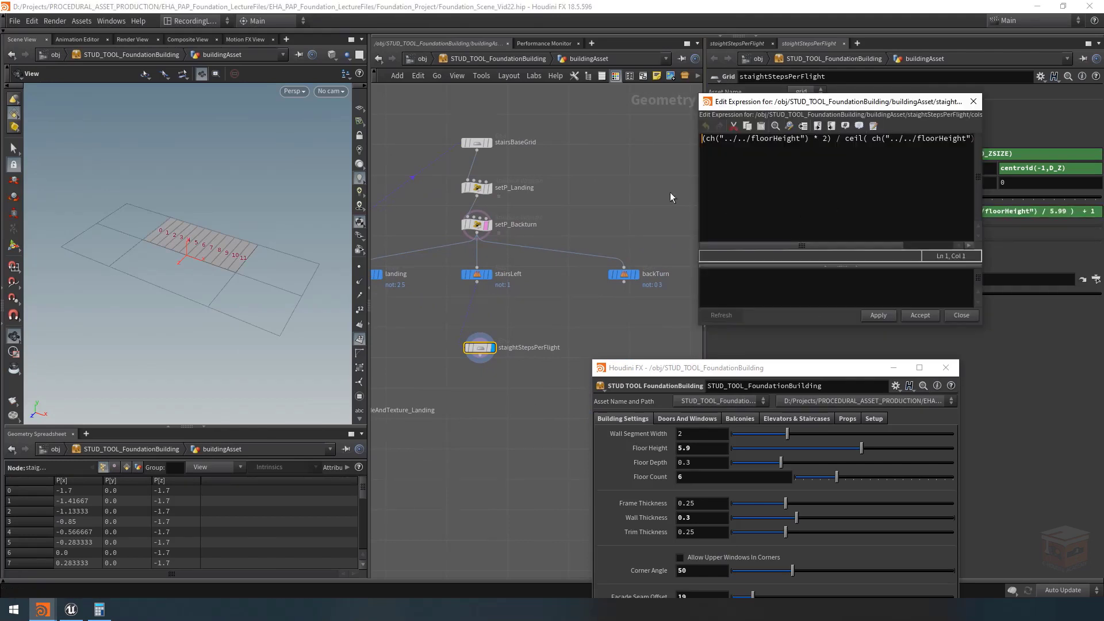
pyautogui.moveTo(695, 185); pyautogui.dragTo(277, 185)
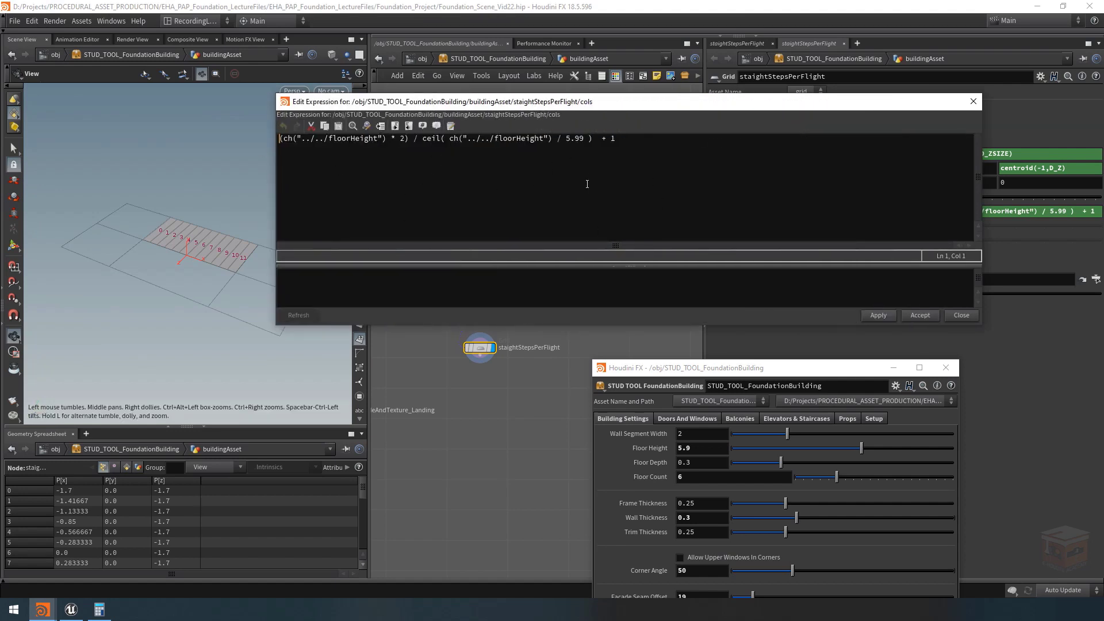
pyautogui.click(974, 101)
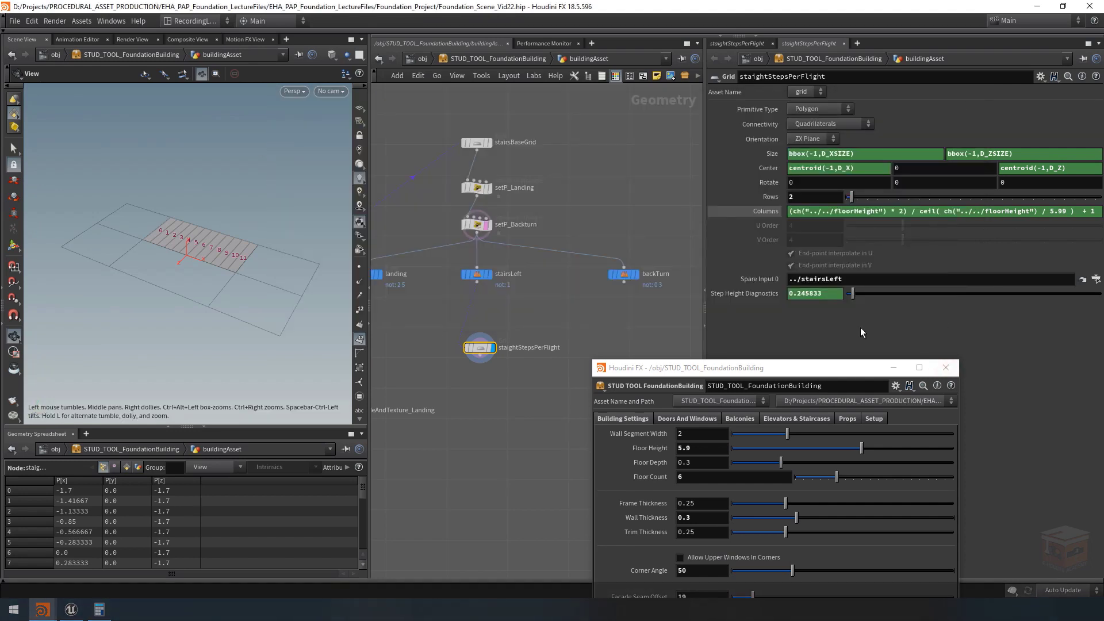
pyautogui.click(759, 296)
pyautogui.moveTo(581, 320); pyautogui.dragTo(652, 274, button='middle')
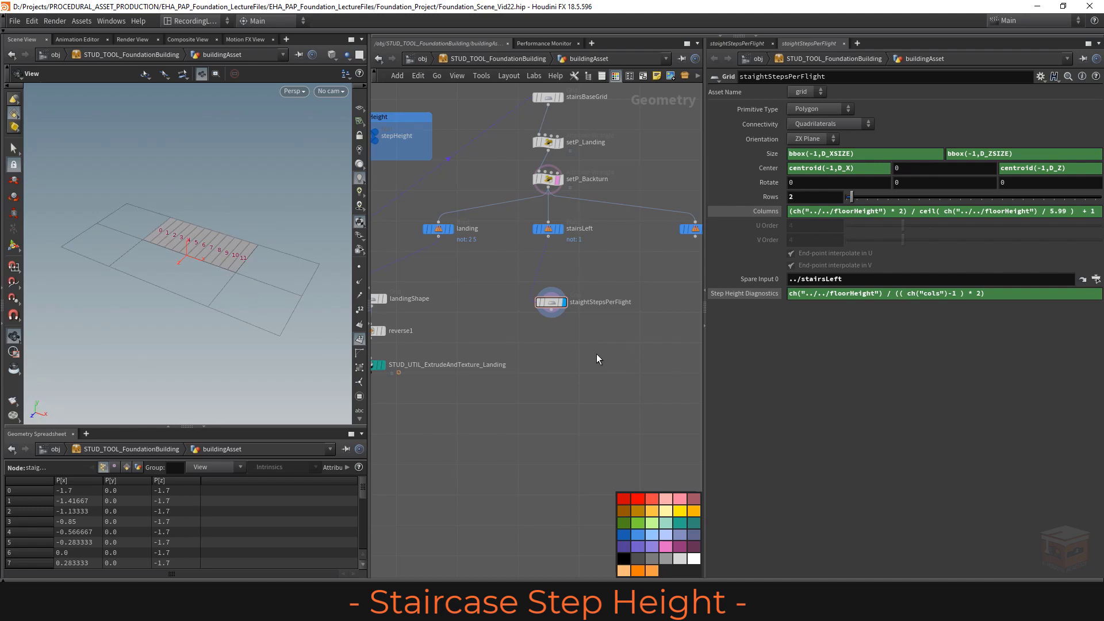
# Add a Unique Points node directly below staightStepsPerFlight
pyautogui.moveTo(596, 354)
pyautogui.mouseDown(button='middle')
pyautogui.moveTo(579, 350)
pyautogui.moveTo(588, 352)
pyautogui.moveTo(582, 340)
pyautogui.mouseUp(button='middle')
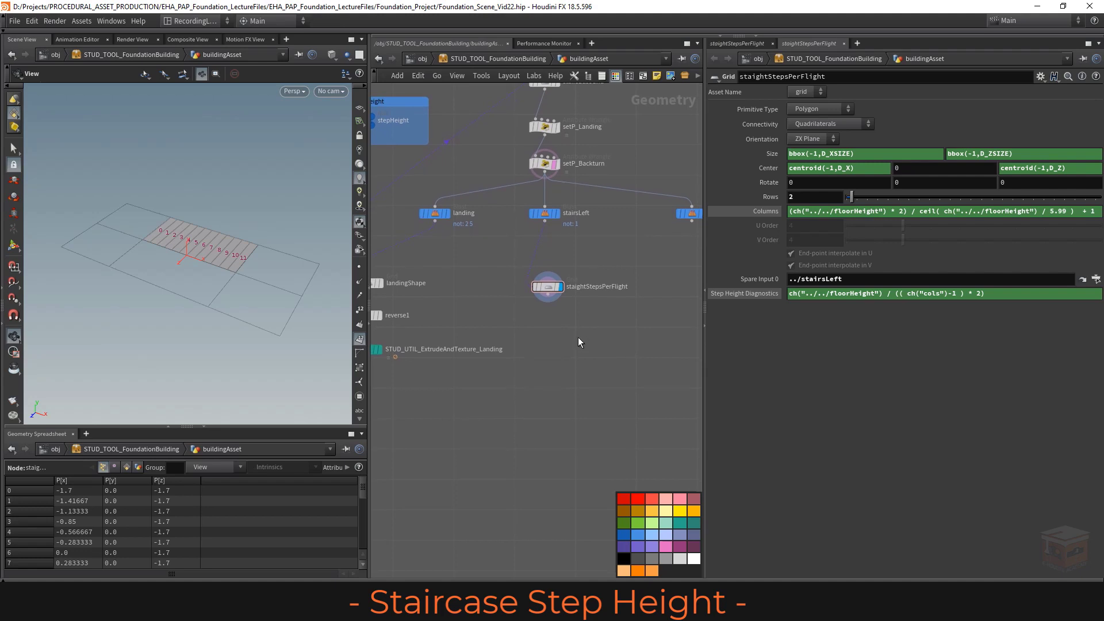
pyautogui.press('Tab')
pyautogui.write('unique')
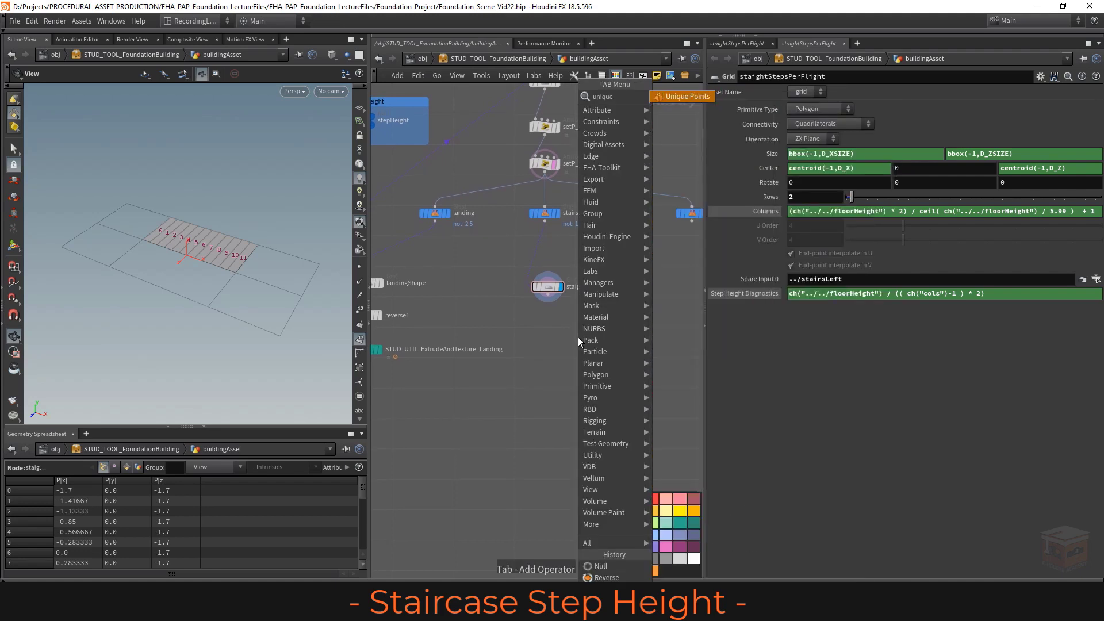
pyautogui.press('Return')
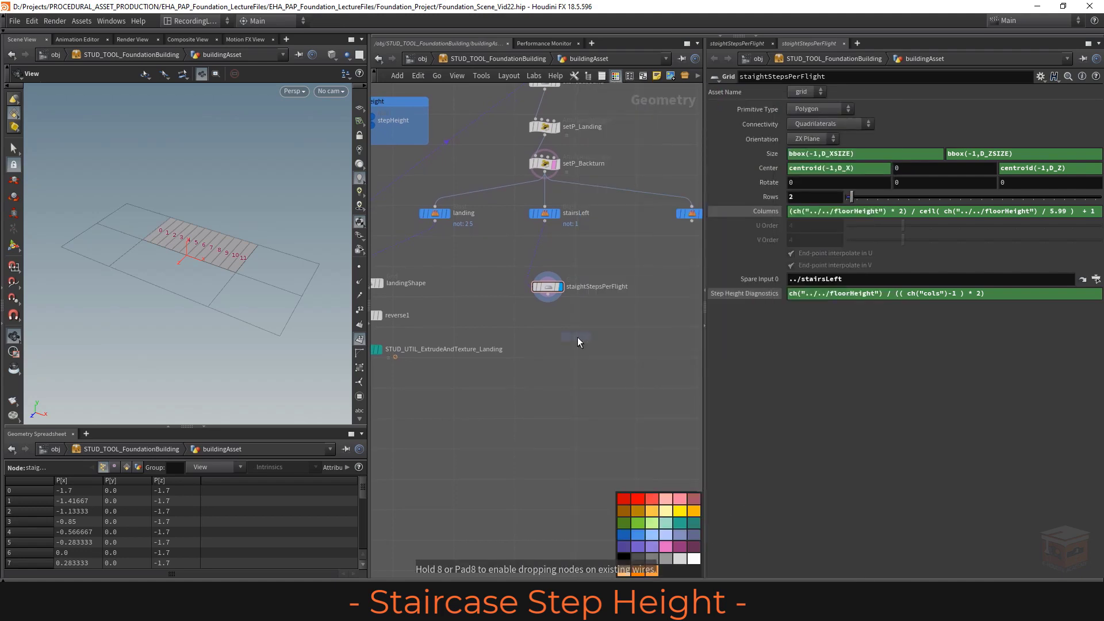
pyautogui.scroll(4, 545, 326)
pyautogui.click(550, 330)
pyautogui.scroll(3, 201, 233)
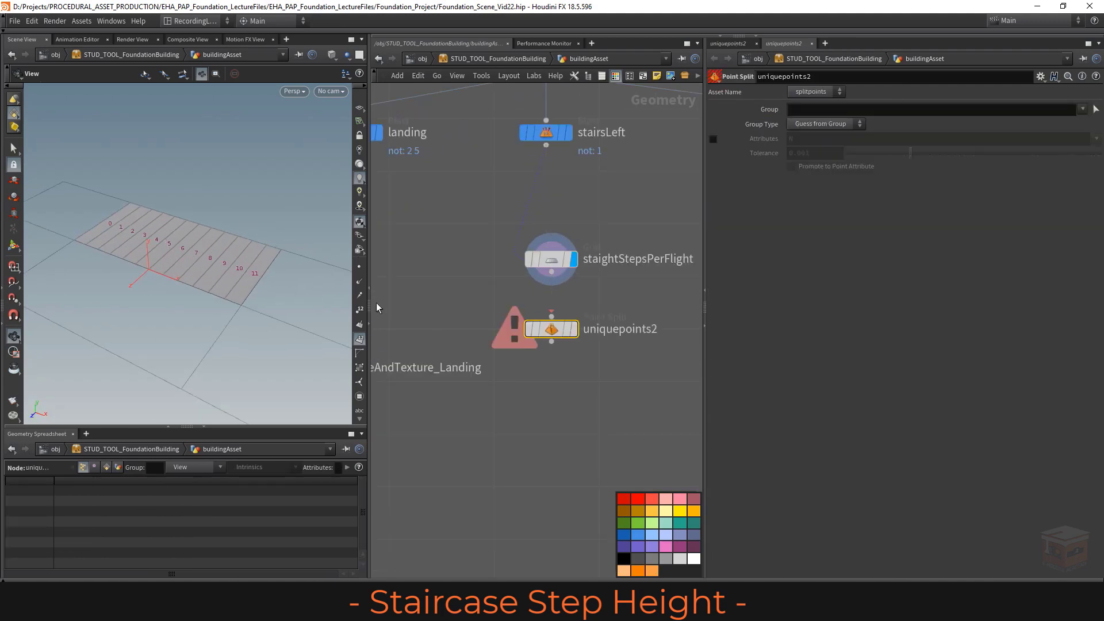
# Show point numbers in the viewport, and feed staightStepsPerFlight into the Unique Points node with its result displayed
pyautogui.moveTo(201, 234); pyautogui.dragTo(224, 246, button='middle')
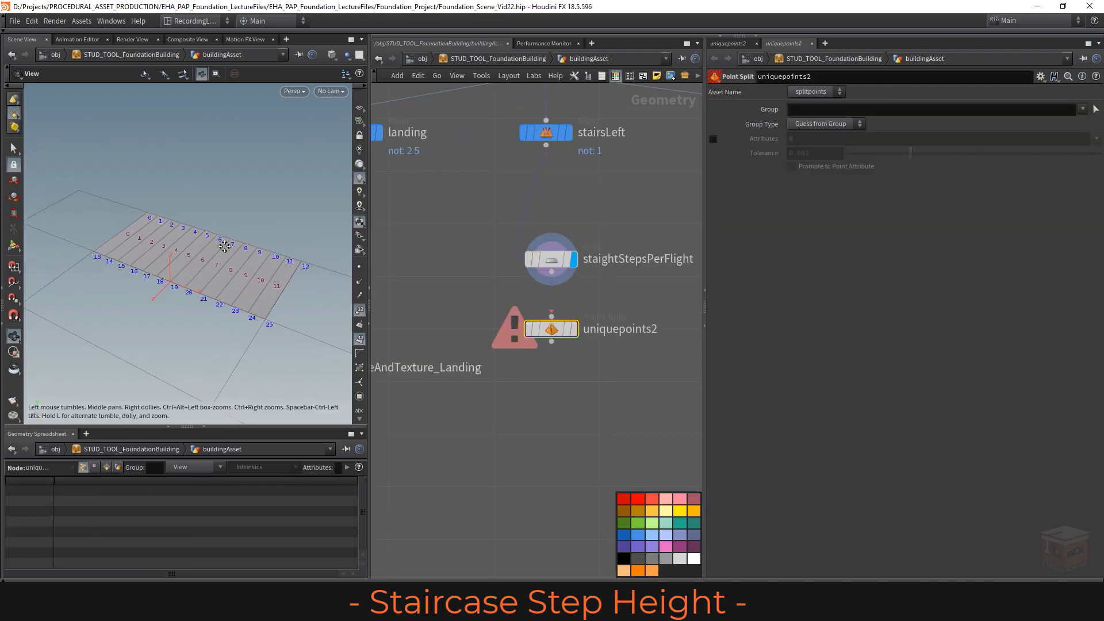
pyautogui.click(552, 280)
pyautogui.click(551, 315)
pyautogui.click(572, 330)
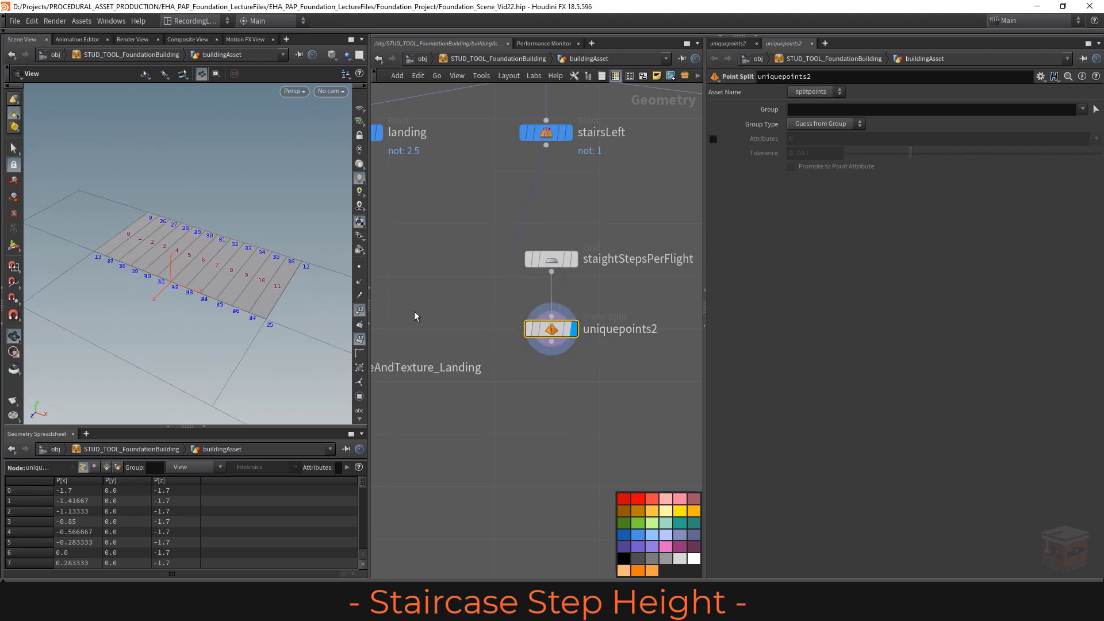
# Add an Attribute Wrangle below the Unique Points node, taking its output as first input
pyautogui.scroll(-3, 535, 342)
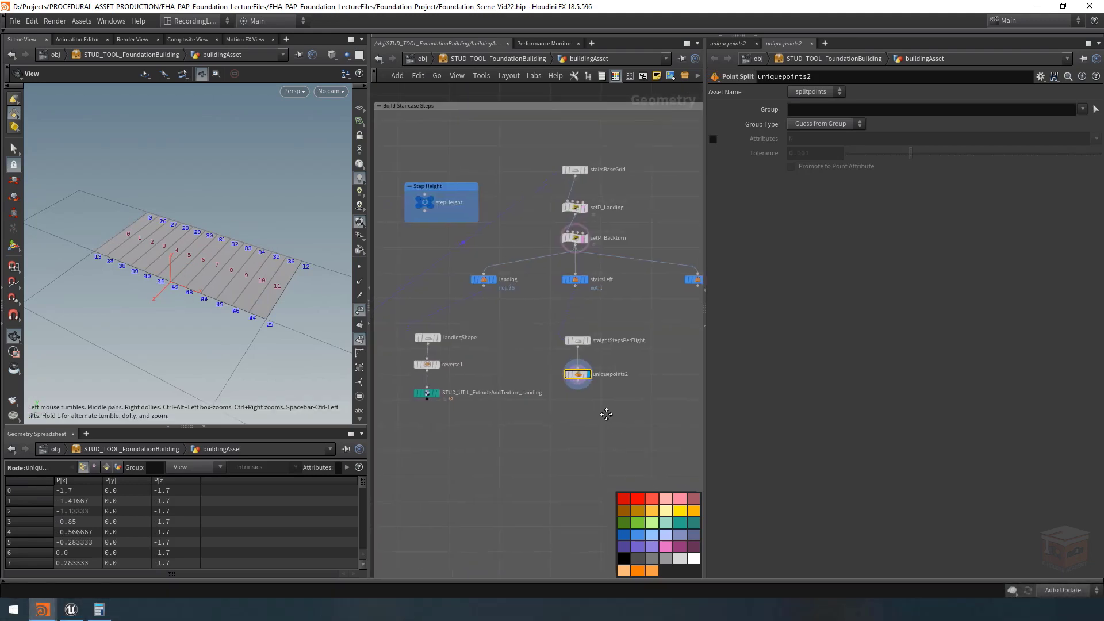
pyautogui.moveTo(562, 366); pyautogui.dragTo(574, 368, button='middle')
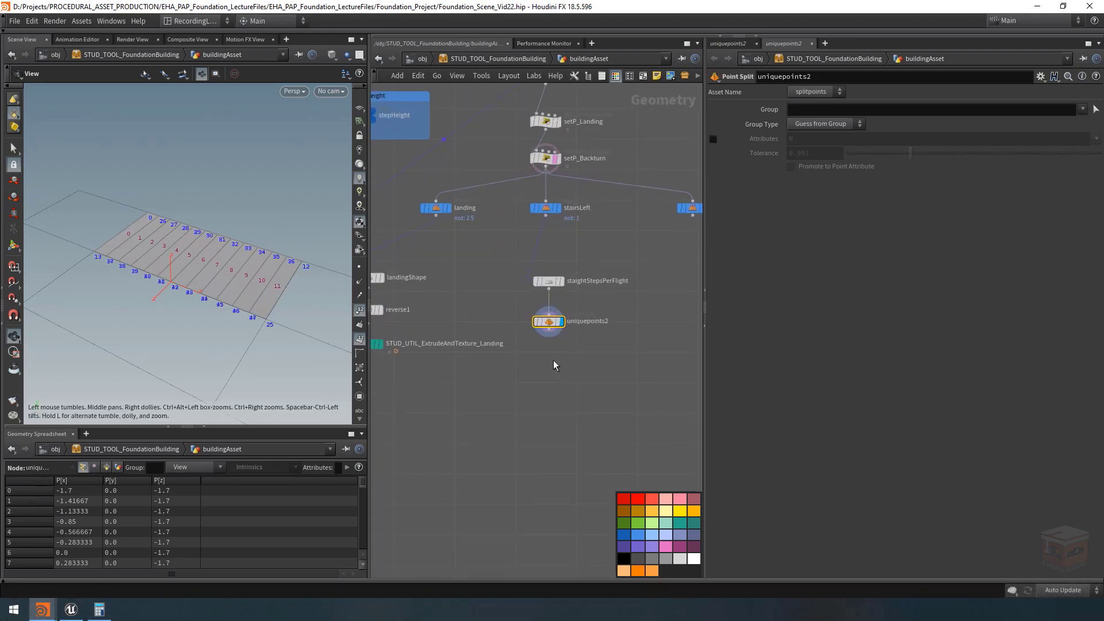
pyautogui.press('Tab')
pyautogui.write('attribwran')
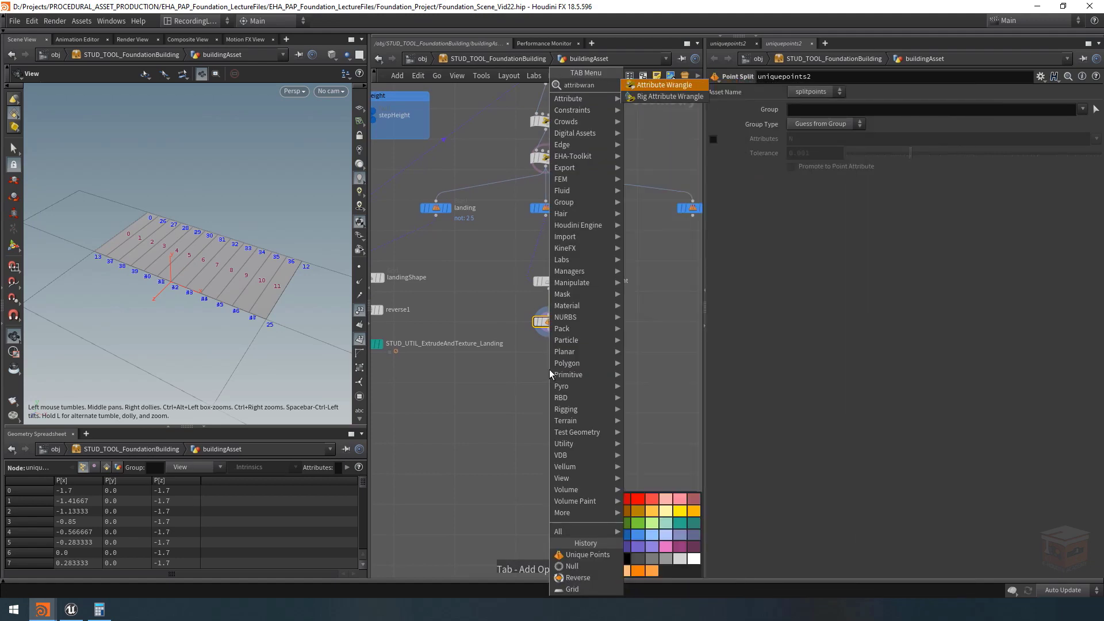
pyautogui.press('Return')
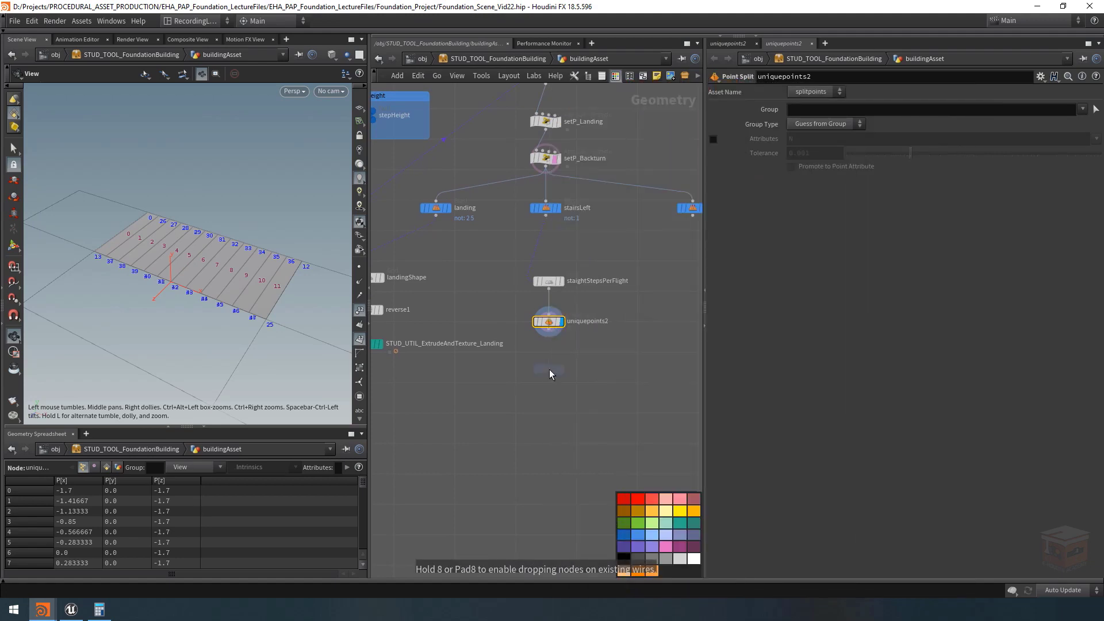
pyautogui.click(550, 358)
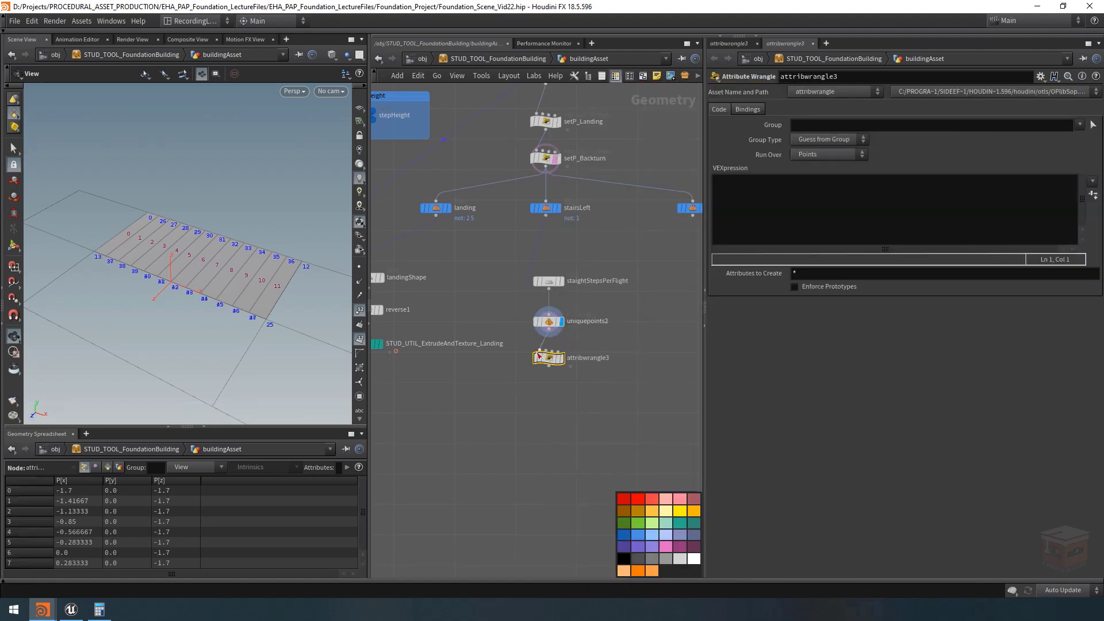
# Rename the new Attribute Wrangle to writeStepElevation and colour the node orange
pyautogui.scroll(2, 594, 379)
pyautogui.press('F2')
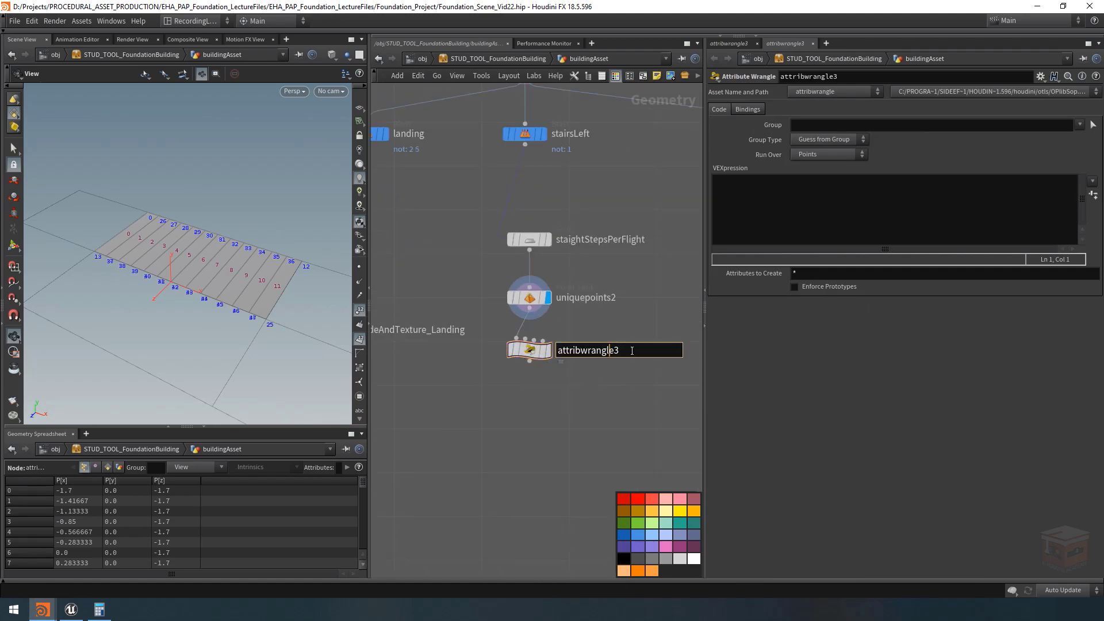
pyautogui.doubleClick(632, 351)
pyautogui.write('write')
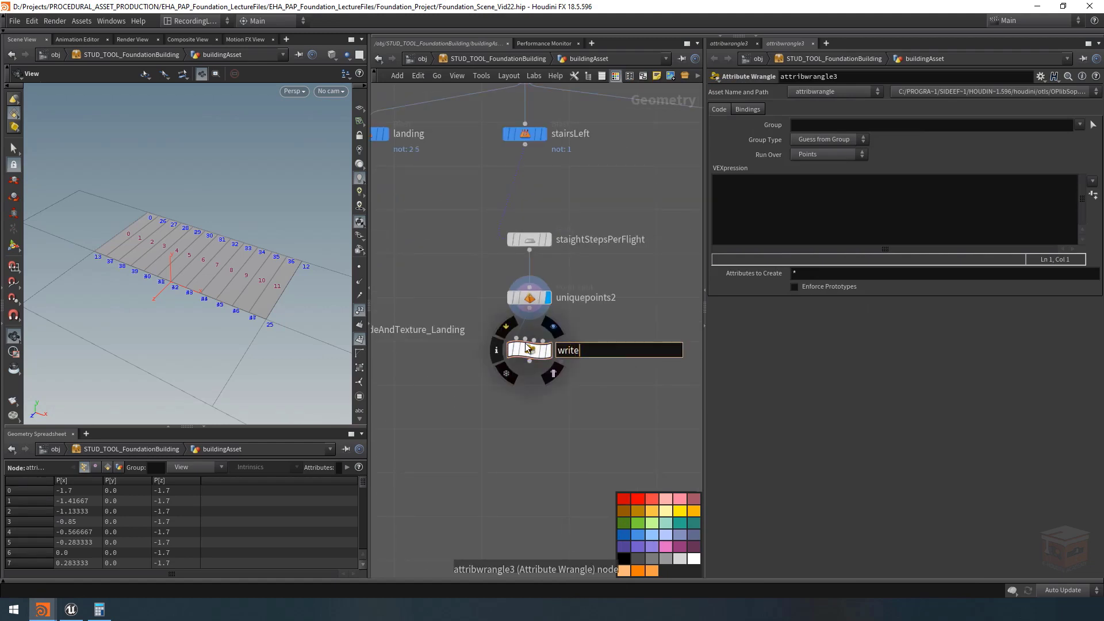
pyautogui.write('StepElevation')
pyautogui.press('Return')
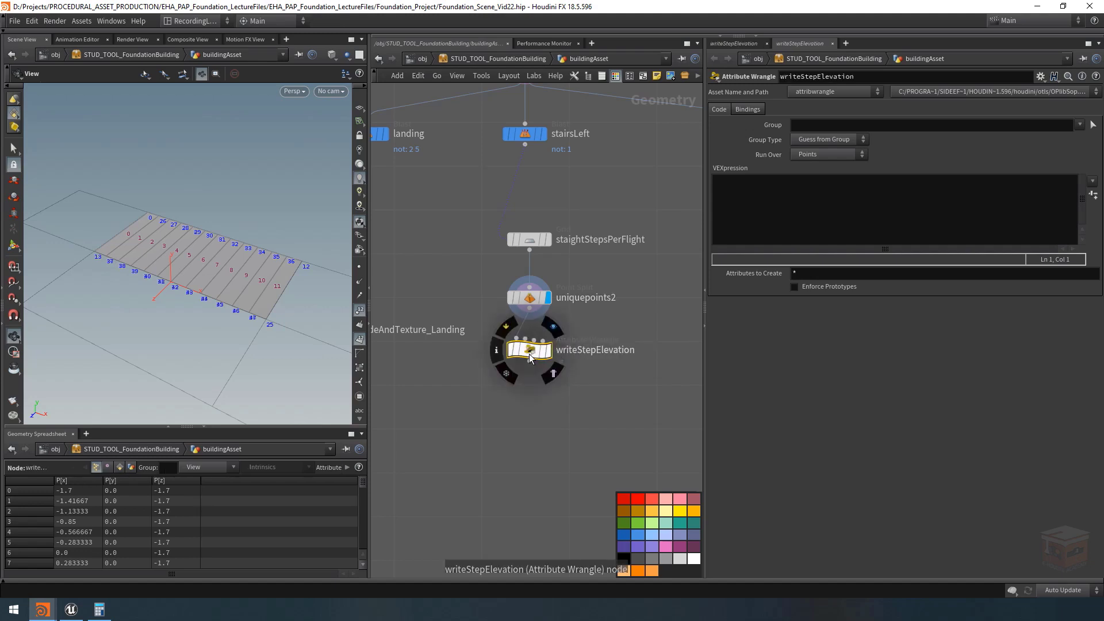
pyautogui.click(626, 513)
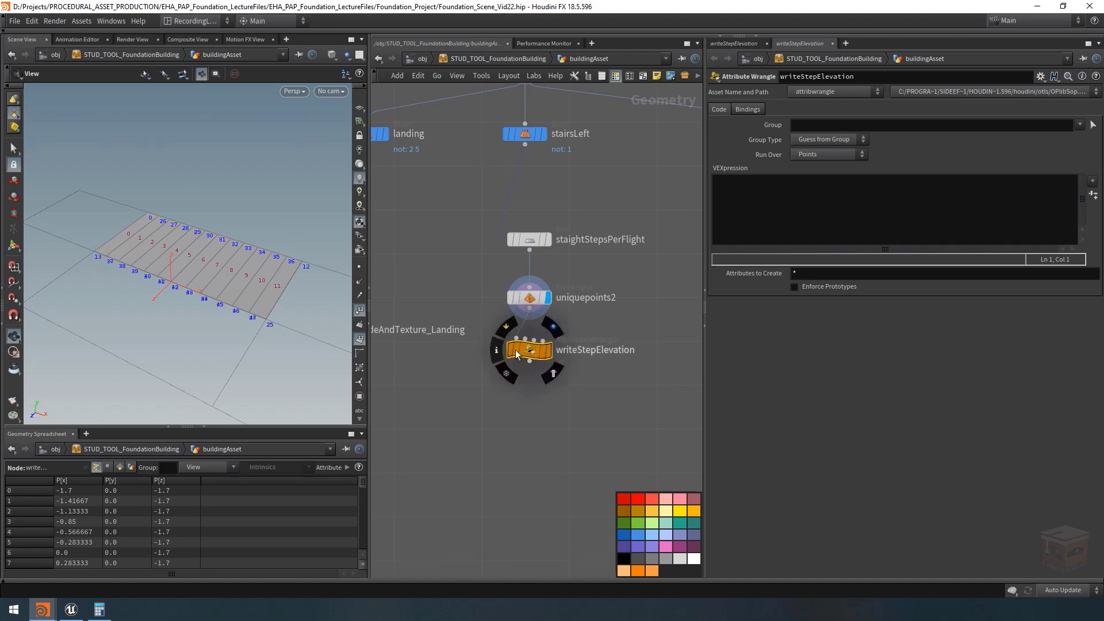
# Display the writeStepElevation wrangle's result and set it to run over Primitives
pyautogui.click(549, 351)
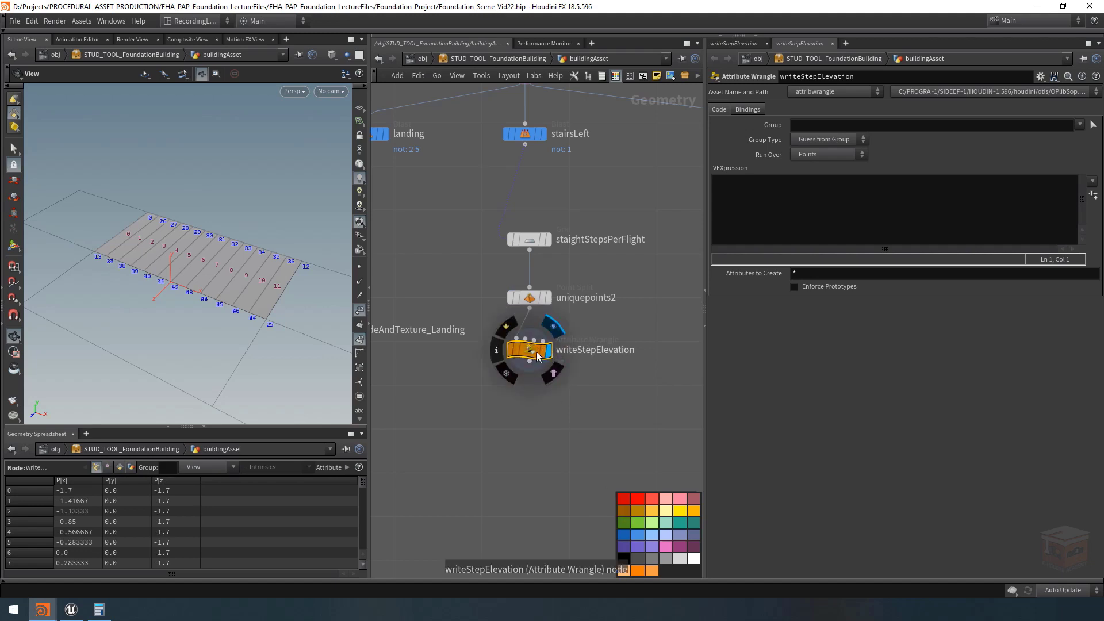
pyautogui.click(831, 154)
pyautogui.click(819, 177)
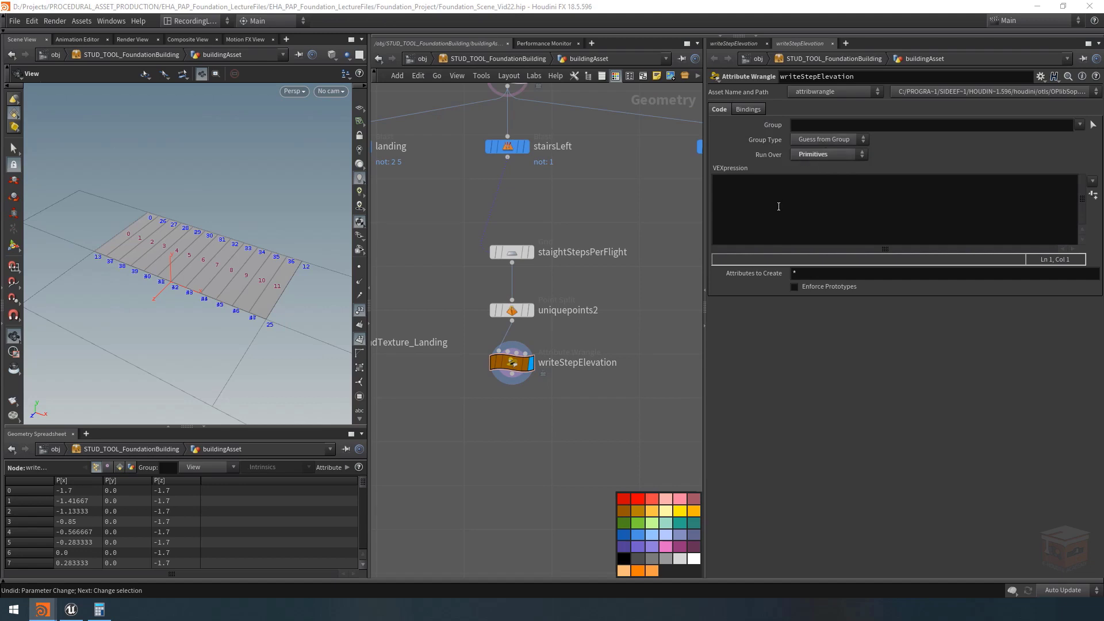
# Start the wrangle's VEXpression with the comment "//Set elevation based on primitive number"
pyautogui.click(770, 206)
pyautogui.write('//')
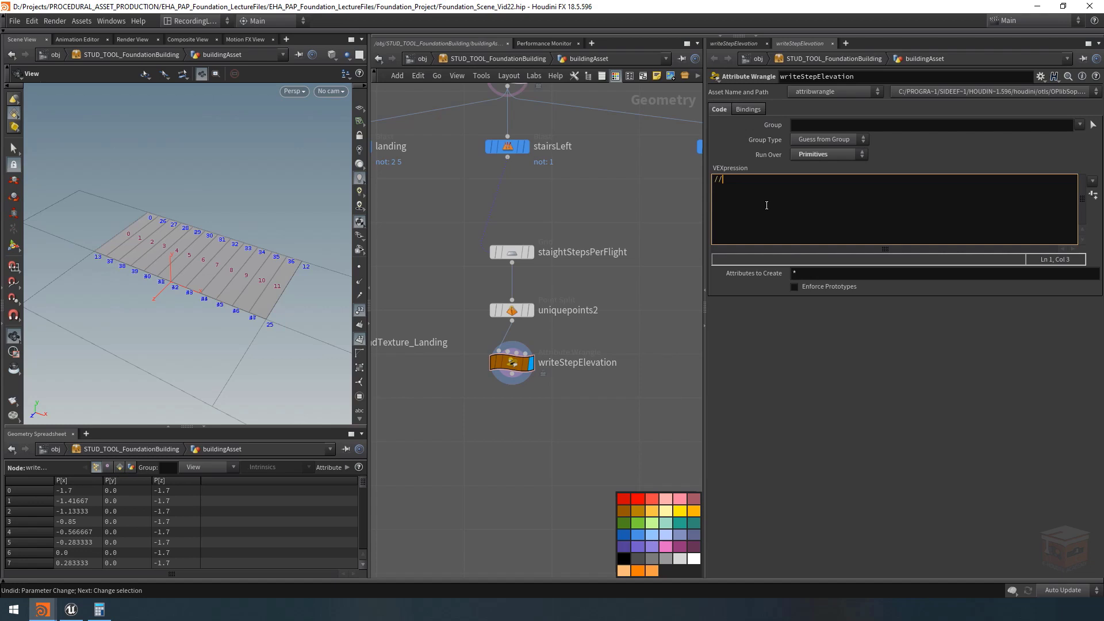
pyautogui.write('Set elevat')
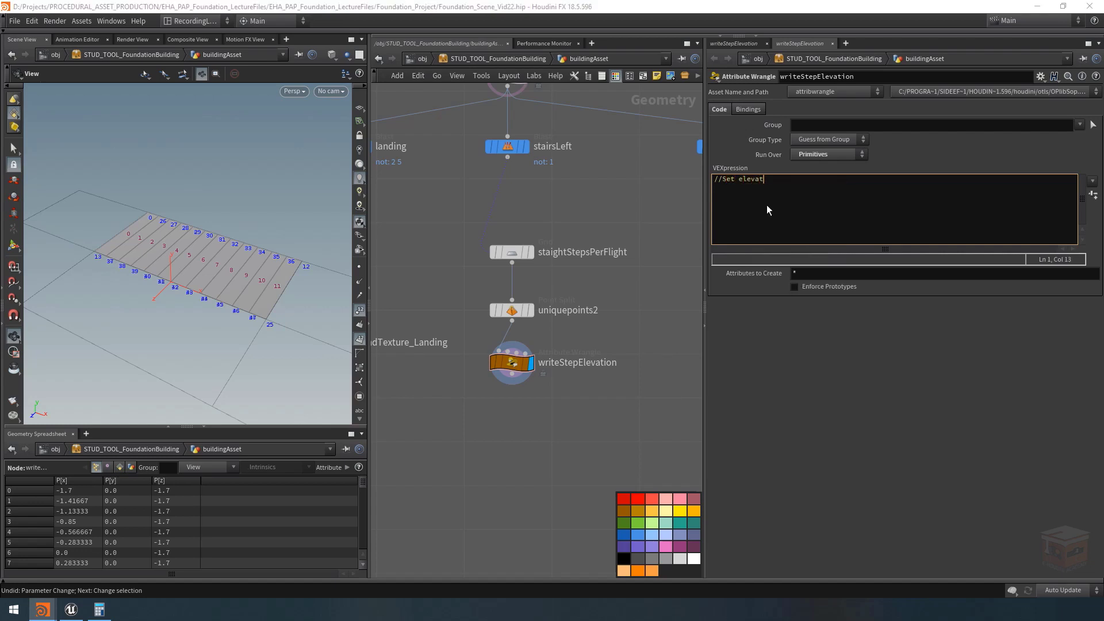
pyautogui.write('ion based on primitive number')
pyautogui.press('Return')
pyautogui.write('f@elev')
pyautogui.write(' = (@')
pyautogui.write('primnum ')
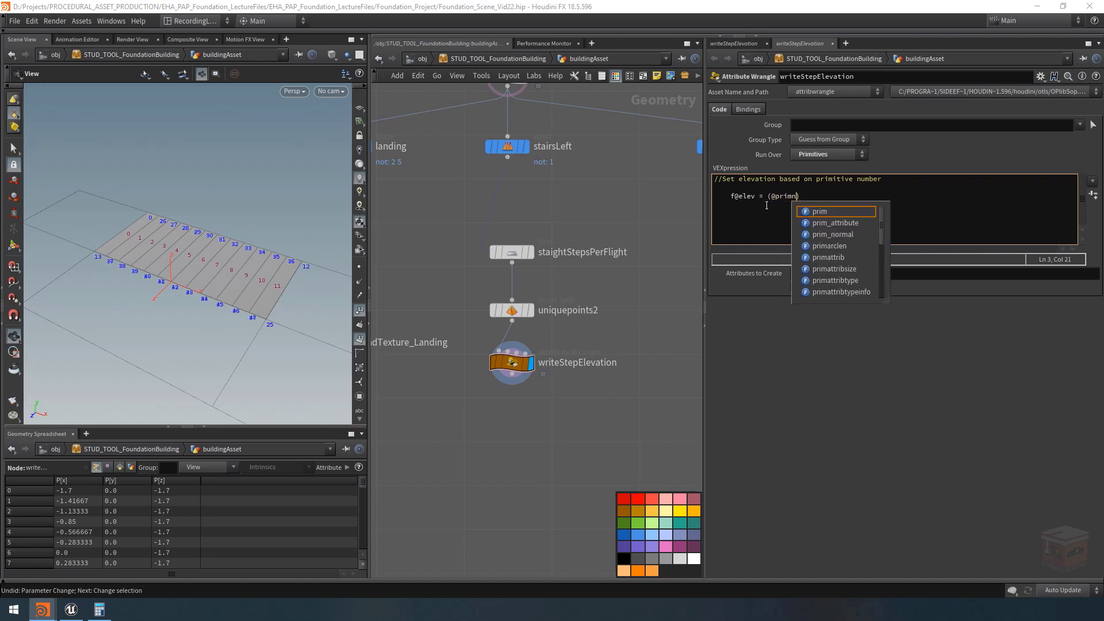
pyautogui.write('+ 1')
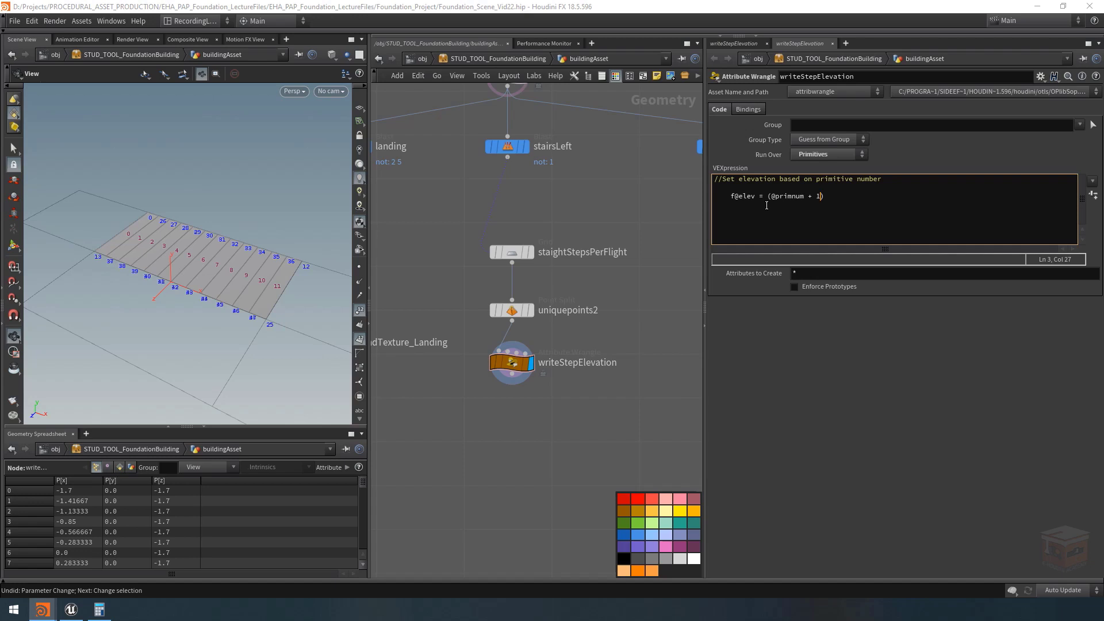
pyautogui.write(') * chf("stepHeight");')
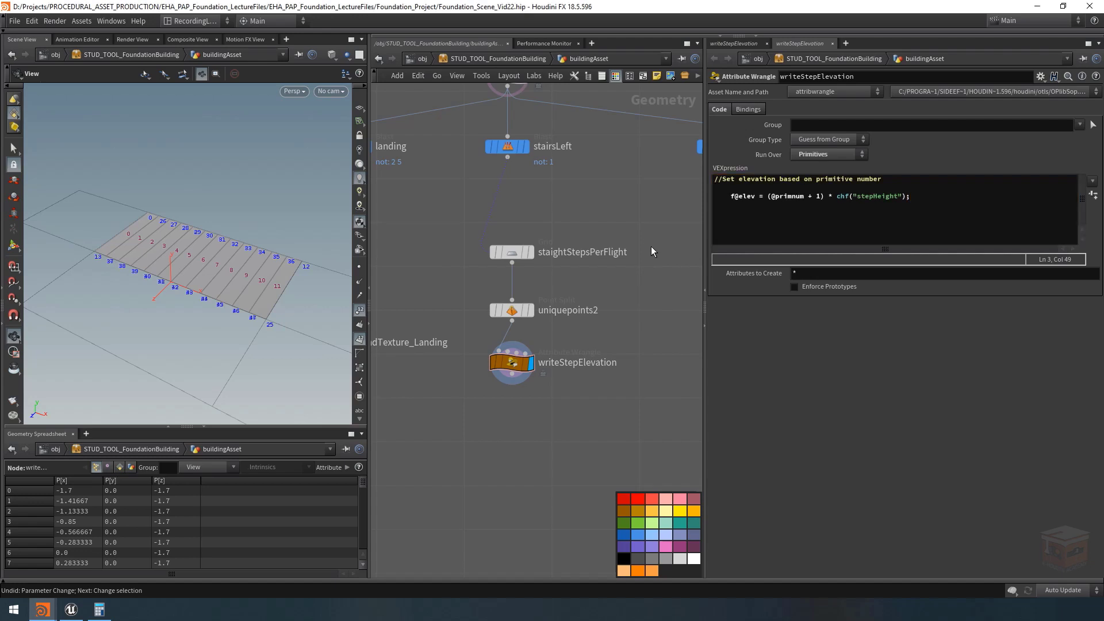
# Create the Stepheight parameter from the wrangle code and try a value of 0.233 with primitive attributes listed in the spreadsheet
pyautogui.click(1094, 195)
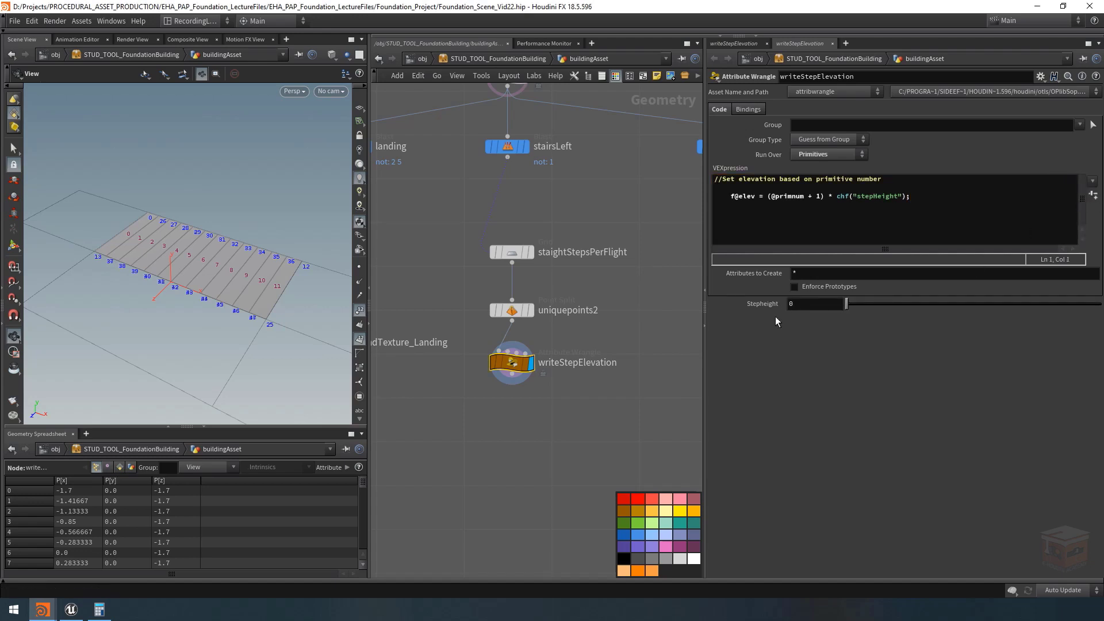
pyautogui.click(119, 467)
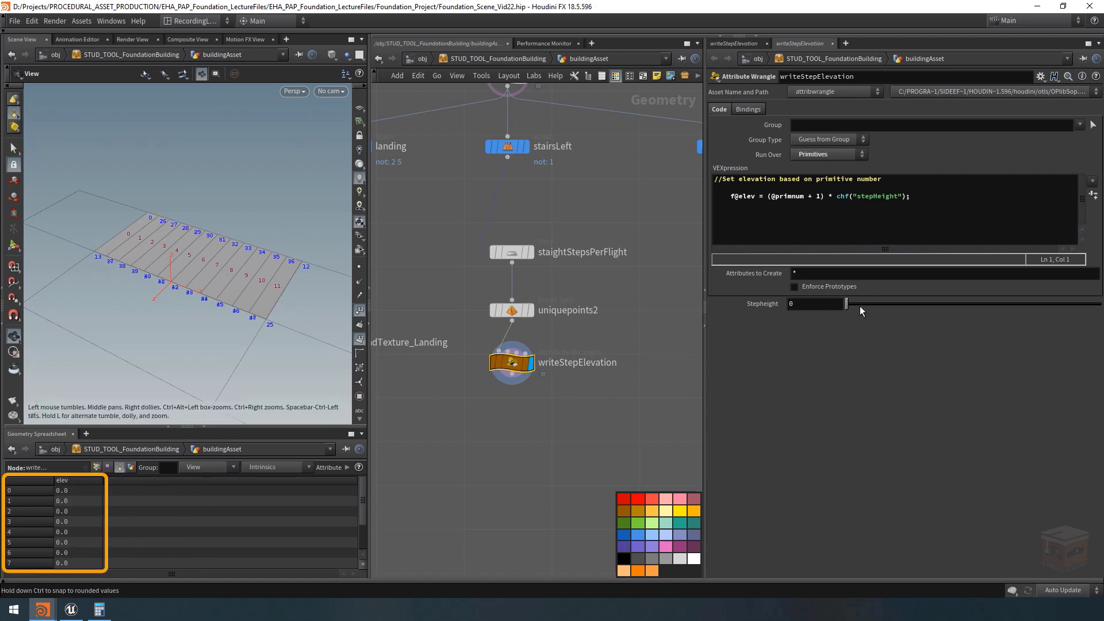
pyautogui.moveTo(847, 304); pyautogui.dragTo(906, 304)
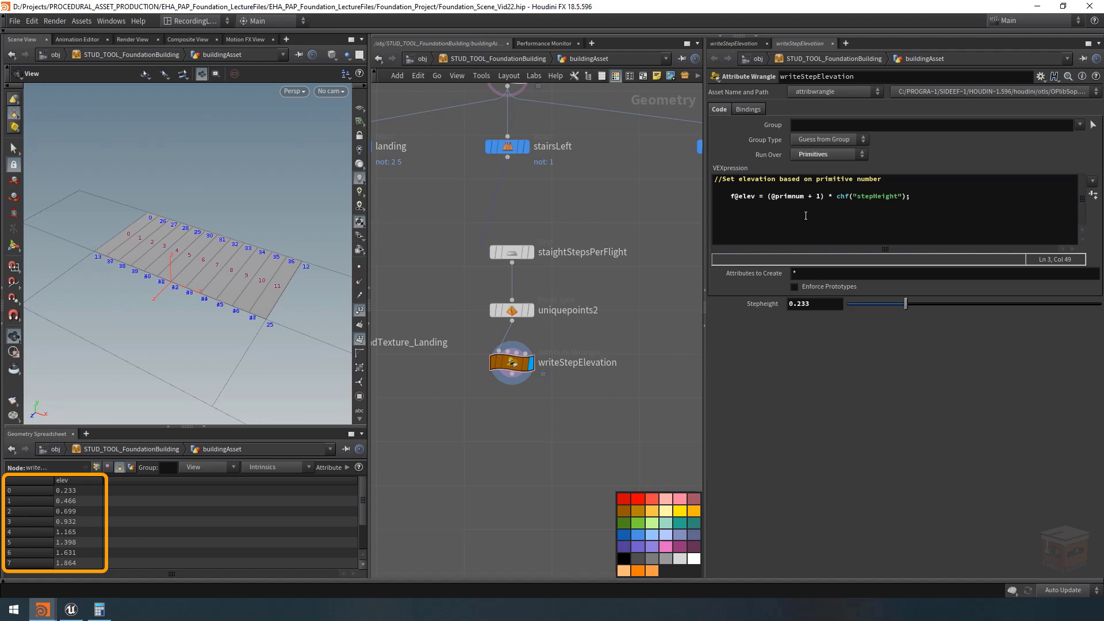
pyautogui.moveTo(755, 198); pyautogui.dragTo(732, 197)
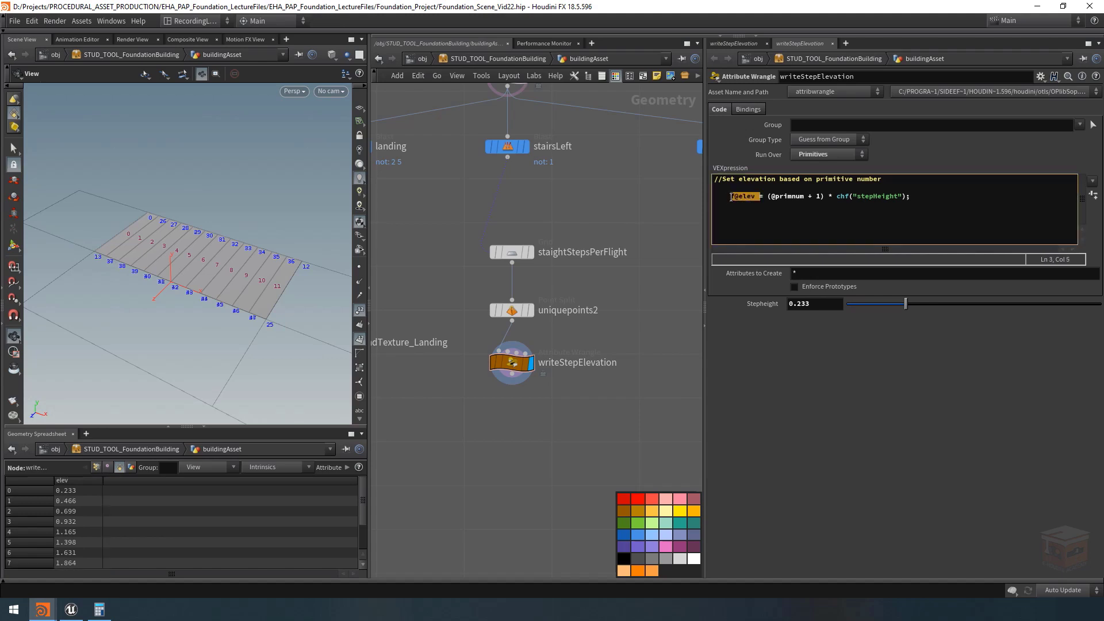
pyautogui.click(760, 198)
# Link the wrangle's Stepheight to the stepHeight null's Step Height by pasting a relative reference, ch("../stepHeight/stepHeight")
pyautogui.click(799, 303)
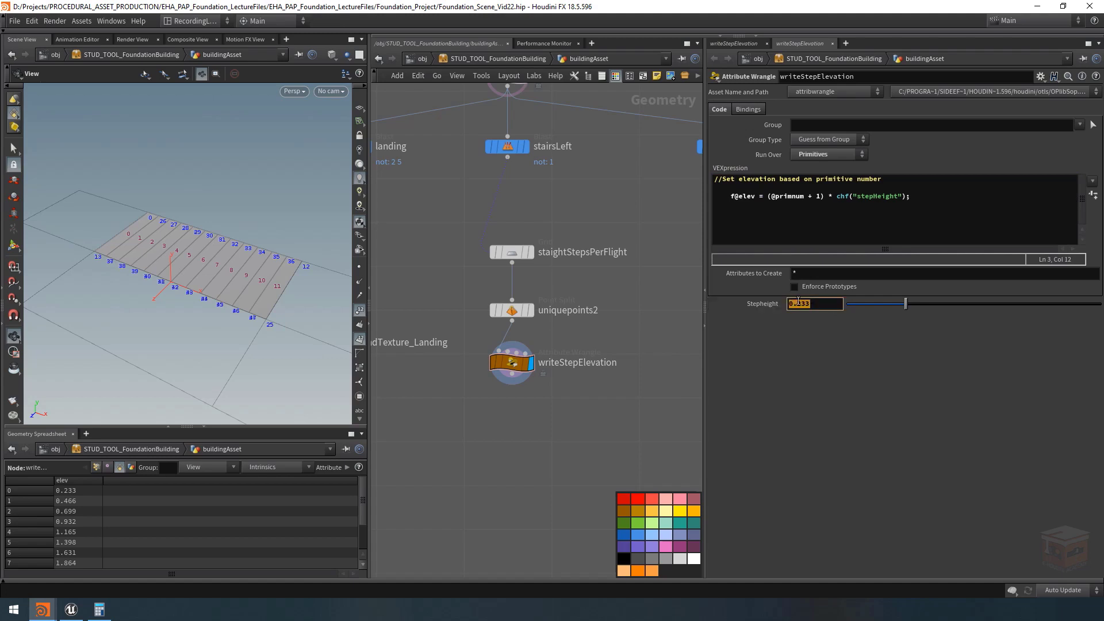
pyautogui.scroll(-3, 608, 273)
pyautogui.moveTo(621, 222); pyautogui.dragTo(699, 332, button='middle')
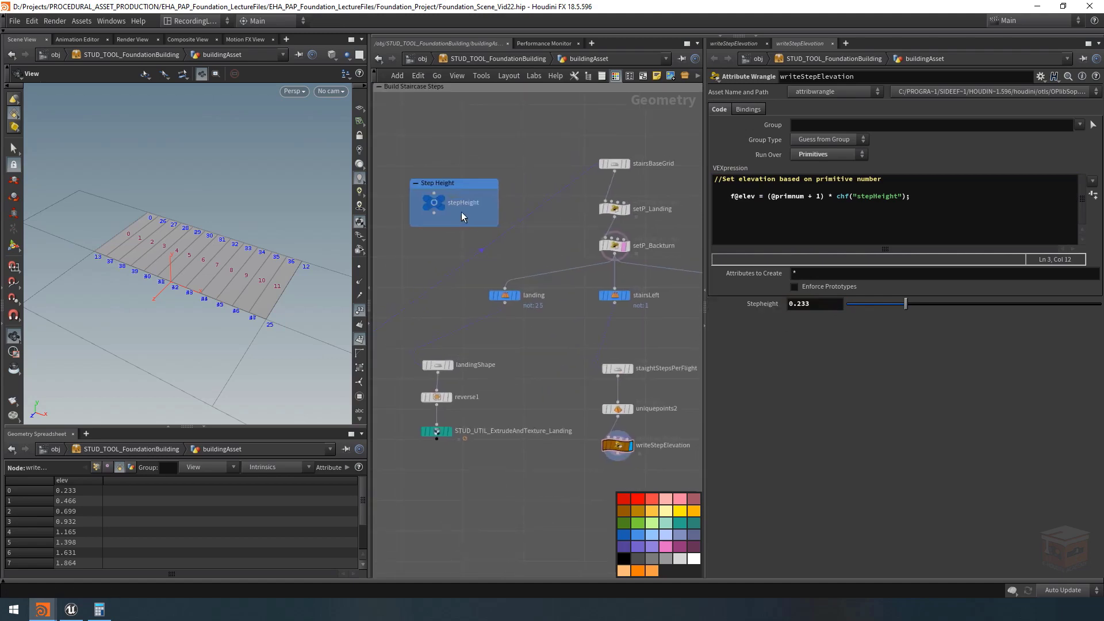
pyautogui.click(435, 206)
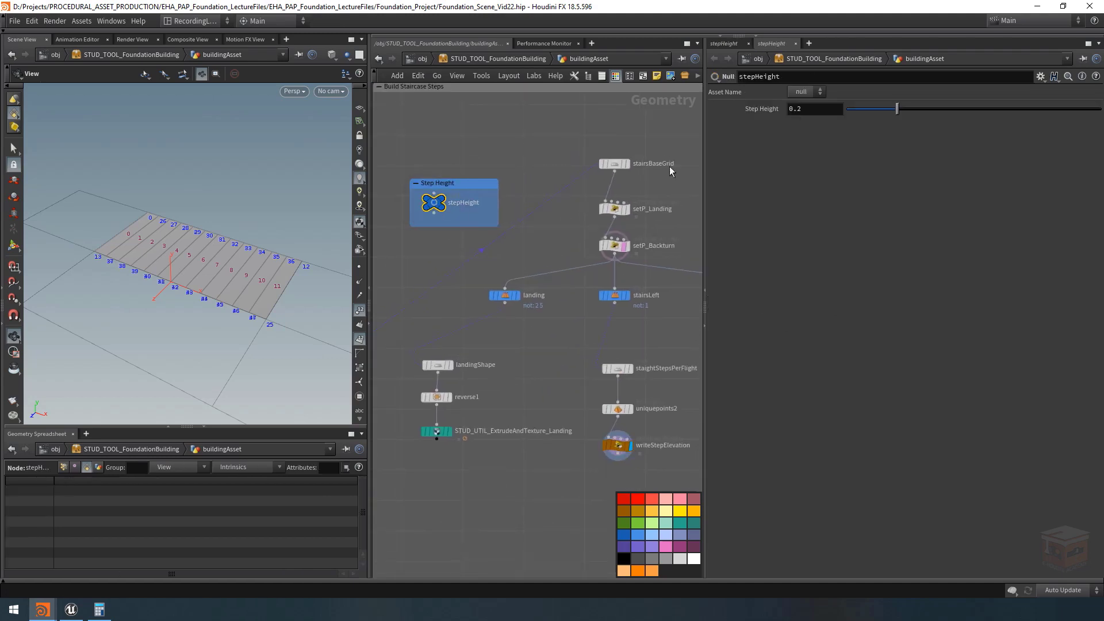
pyautogui.rightClick(758, 110)
pyautogui.click(798, 186)
pyautogui.moveTo(559, 237); pyautogui.dragTo(467, 138, button='middle')
pyautogui.scroll(2, 546, 321)
pyautogui.click(517, 355)
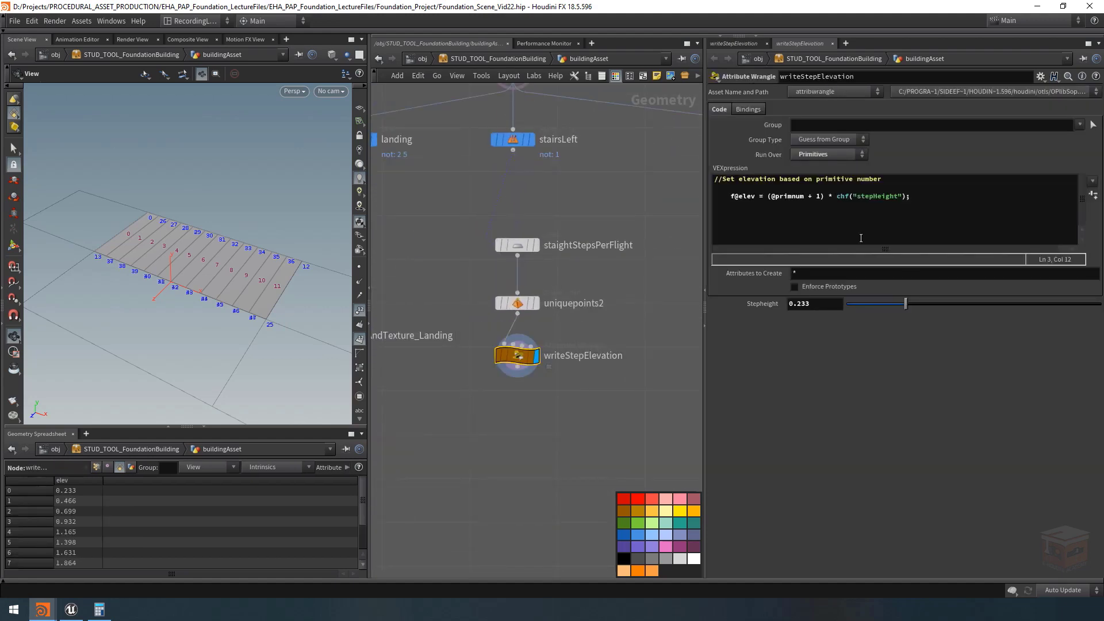
pyautogui.rightClick(826, 307)
pyautogui.click(898, 420)
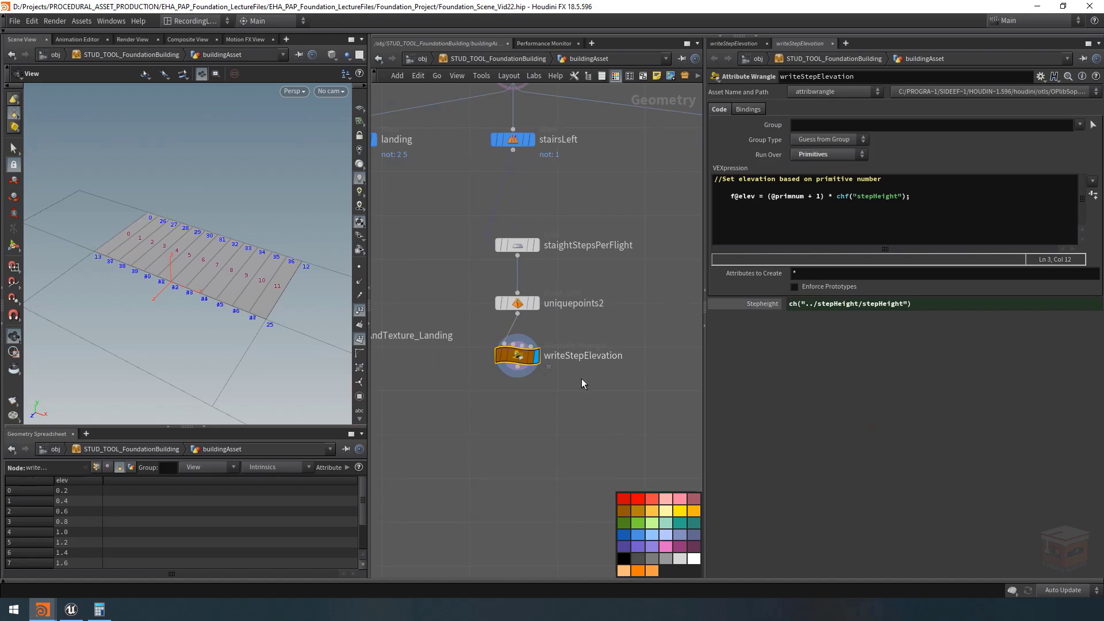
pyautogui.click(762, 303)
# Show dependency links for all nodes and follow the link from the stepHeight null to the writeStepElevation wrangle
pyautogui.scroll(-4, 663, 386)
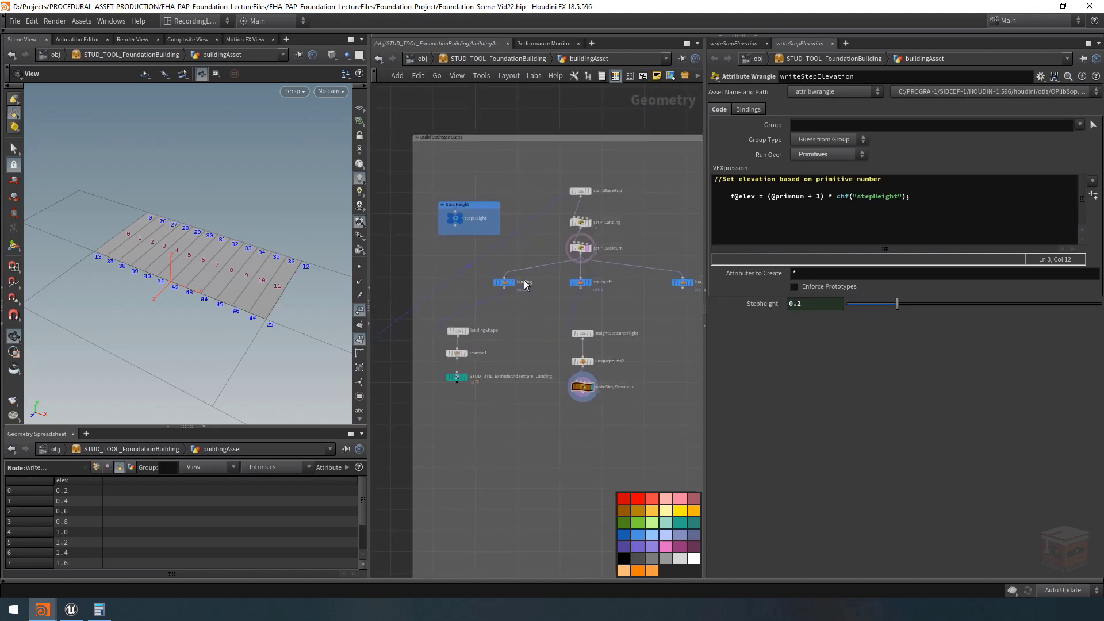
pyautogui.scroll(3, 454, 220)
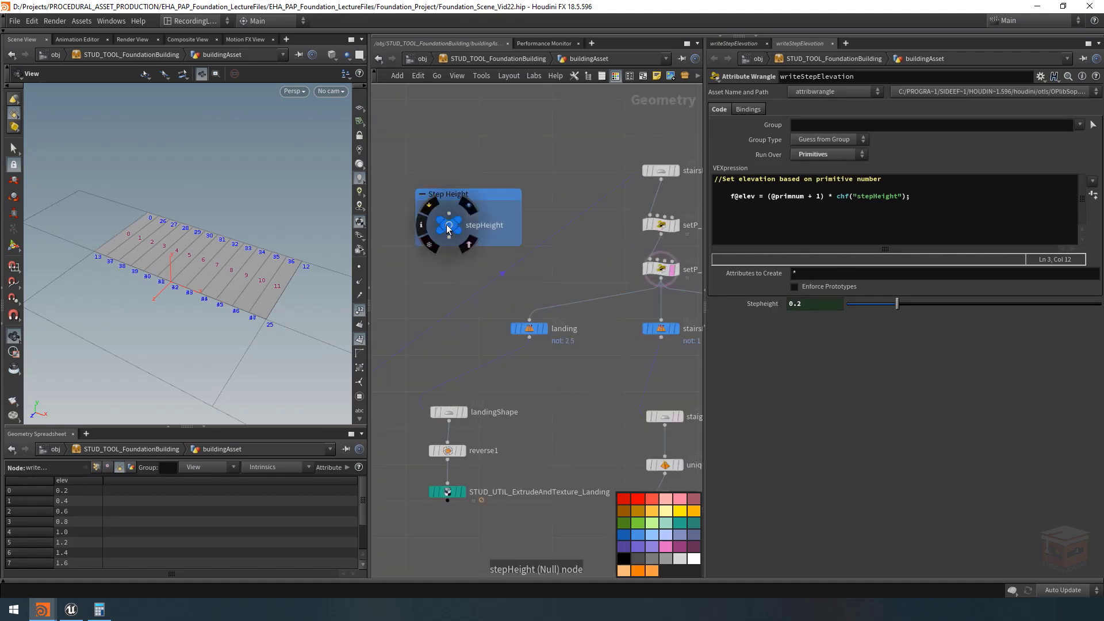
pyautogui.click(448, 225)
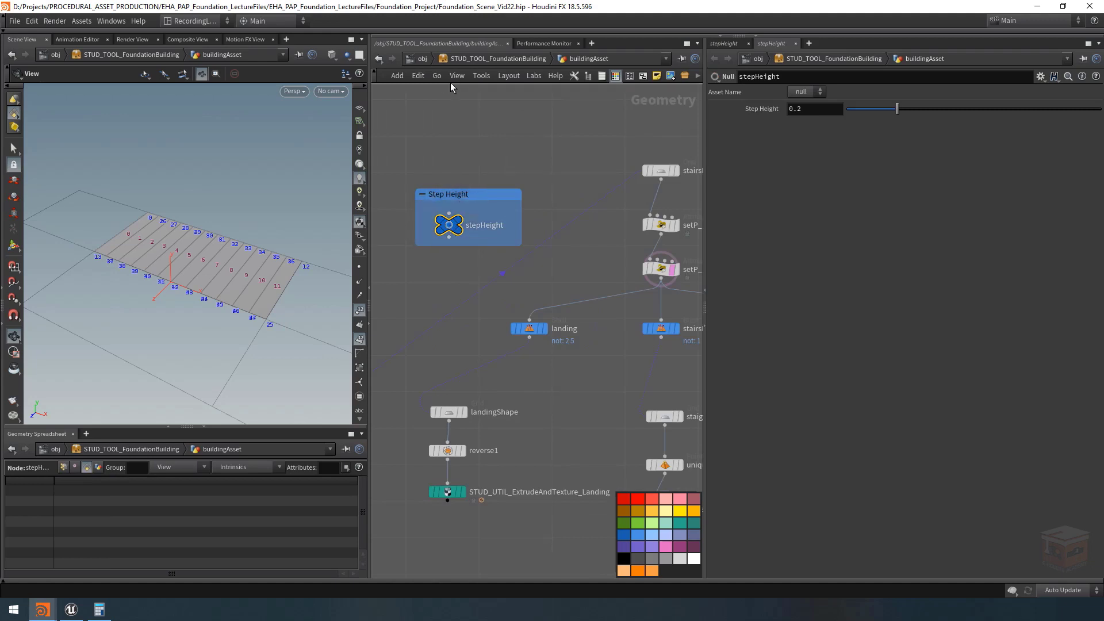
pyautogui.scroll(-2, 494, 238)
pyautogui.scroll(-4, 568, 333)
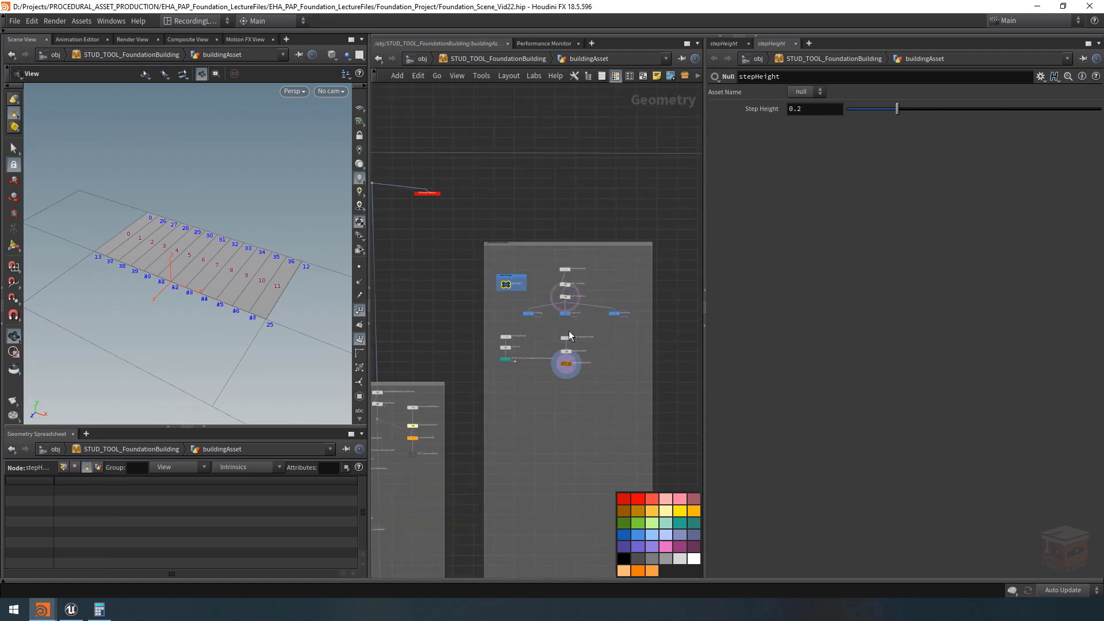
pyautogui.scroll(6, 544, 352)
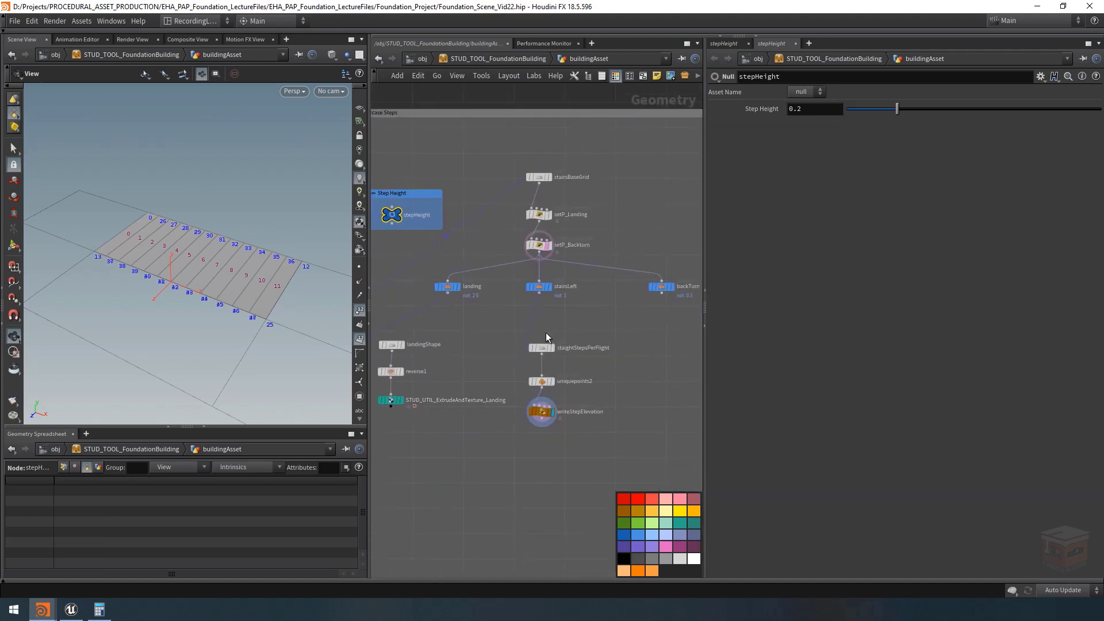
pyautogui.click(464, 75)
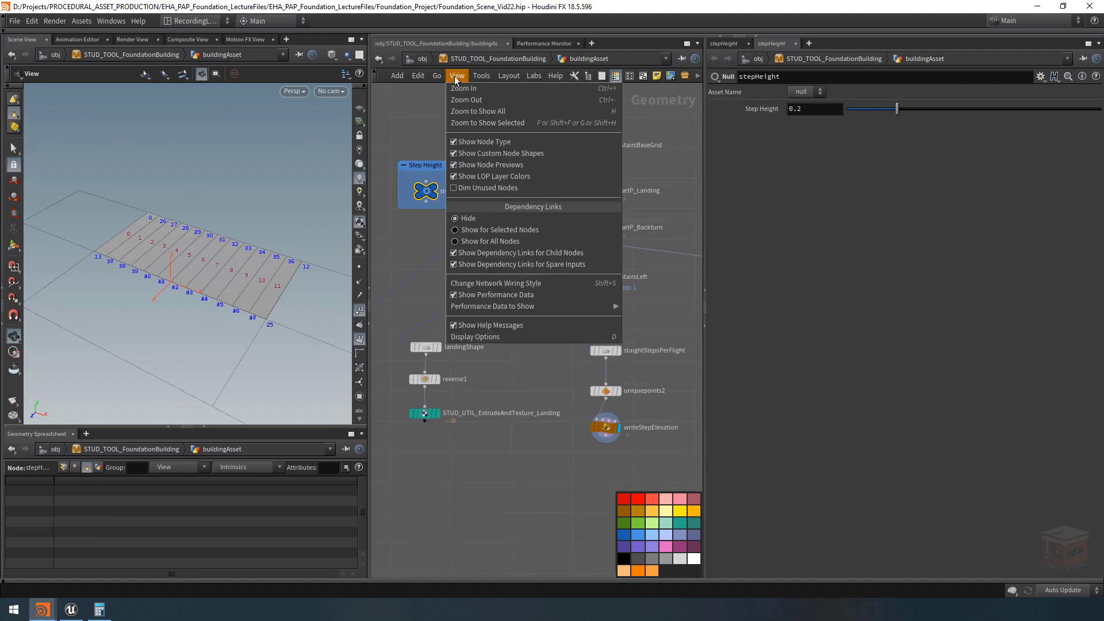
pyautogui.click(535, 241)
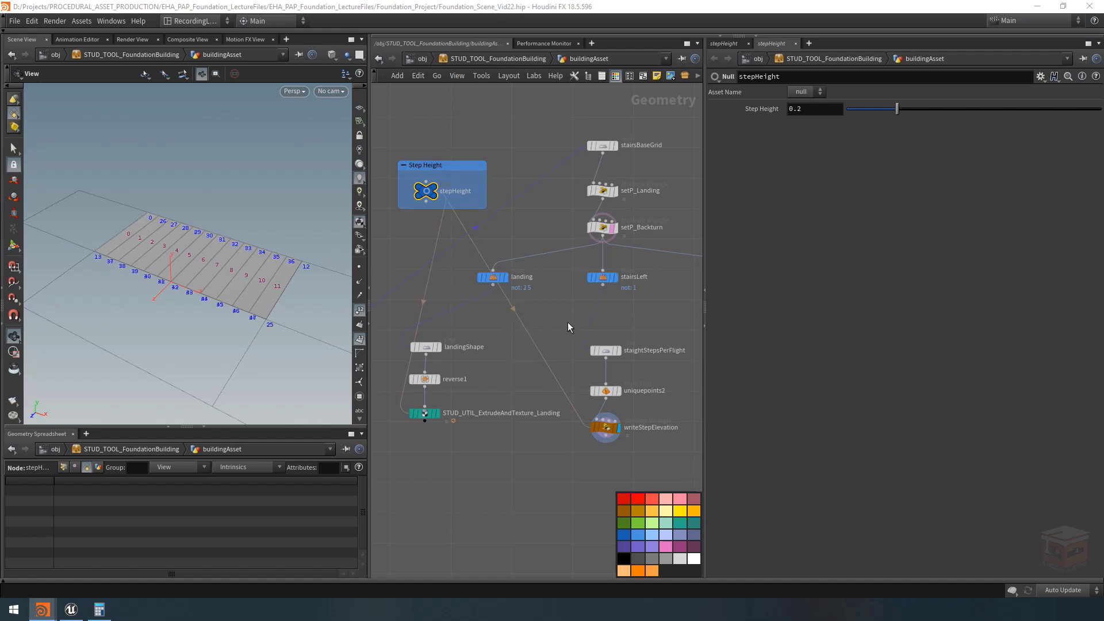
pyautogui.moveTo(549, 359); pyautogui.dragTo(506, 318, button='middle')
pyautogui.scroll(3, 599, 424)
pyautogui.click(537, 360)
pyautogui.moveTo(592, 410); pyautogui.dragTo(569, 386, button='middle')
pyautogui.scroll(-1, 579, 396)
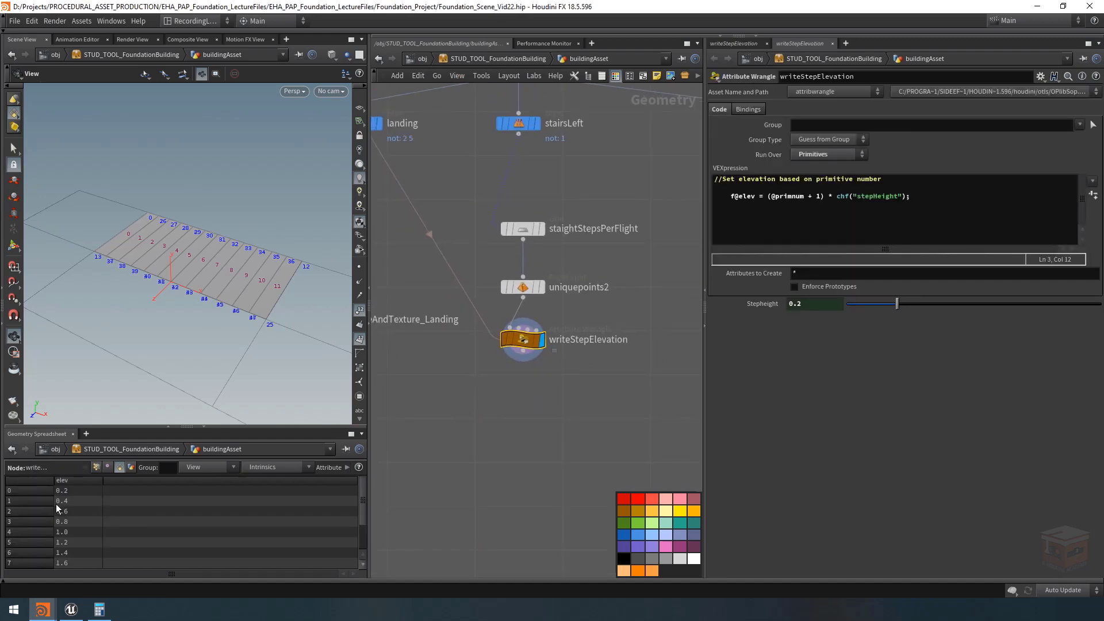
pyautogui.moveTo(517, 415); pyautogui.dragTo(508, 406, button='middle')
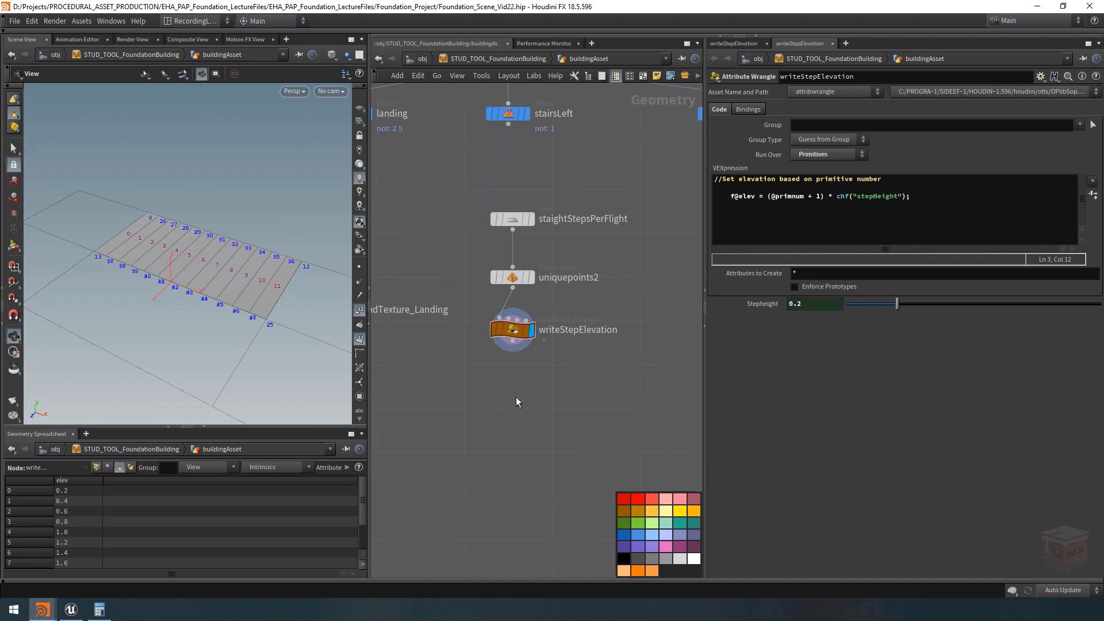
# Hide the viewport's point numbers, and add an Attribute Promote node below writeStepElevation, fed by its output
pyautogui.click(358, 311)
pyautogui.press('Tab')
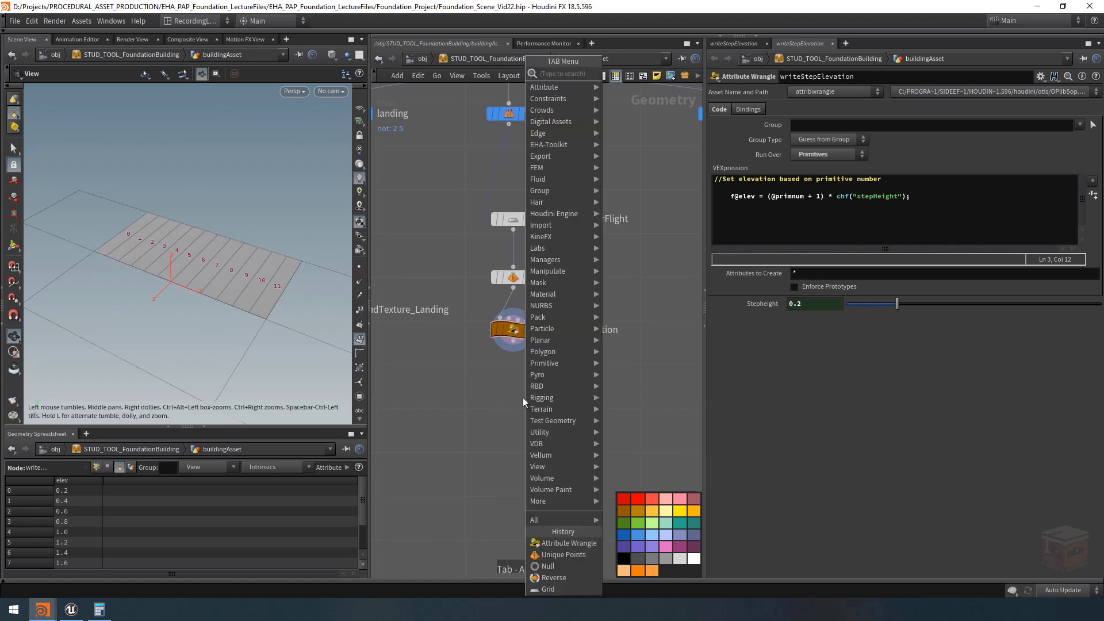
pyautogui.write('attributeprom')
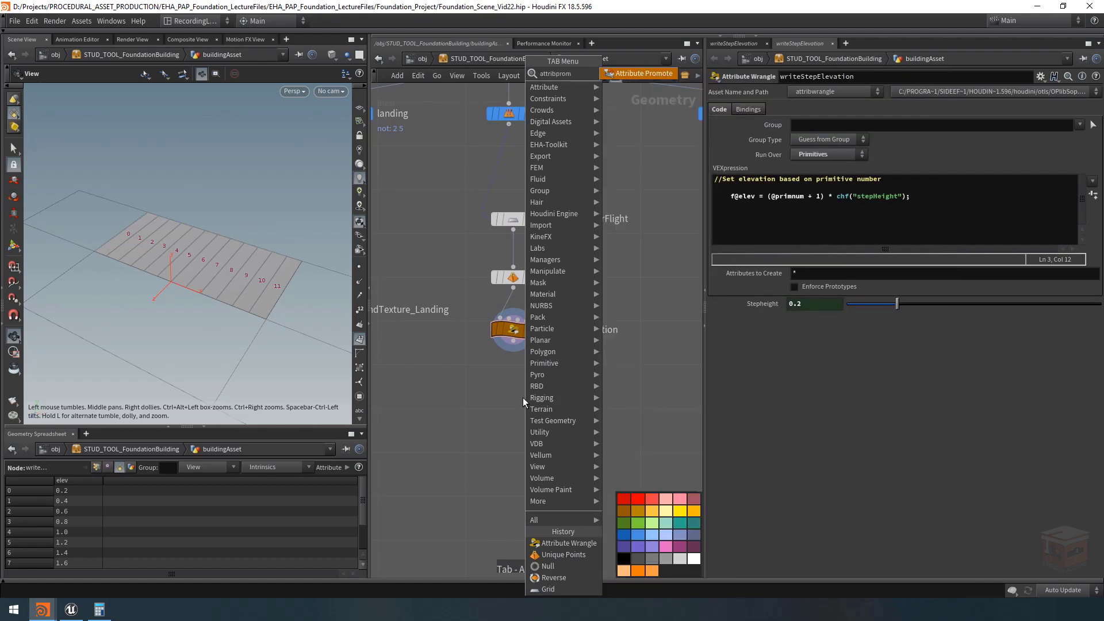
pyautogui.press('Return')
pyautogui.click(517, 392)
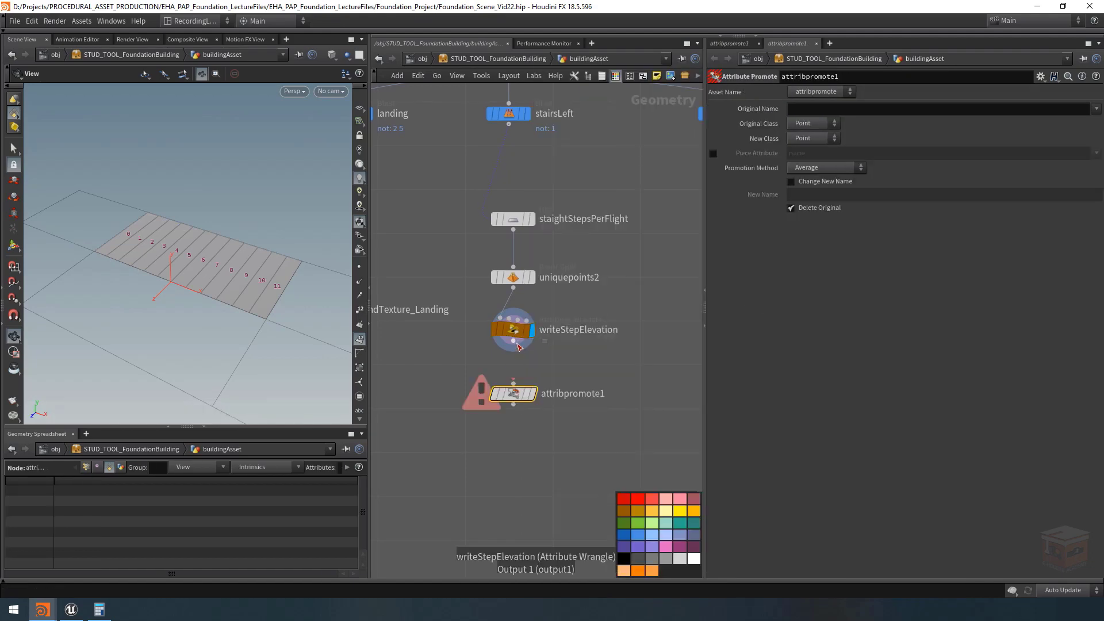
# Rename the new Attribute Promote node to promoteElevToPoints
pyautogui.doubleClick(563, 397)
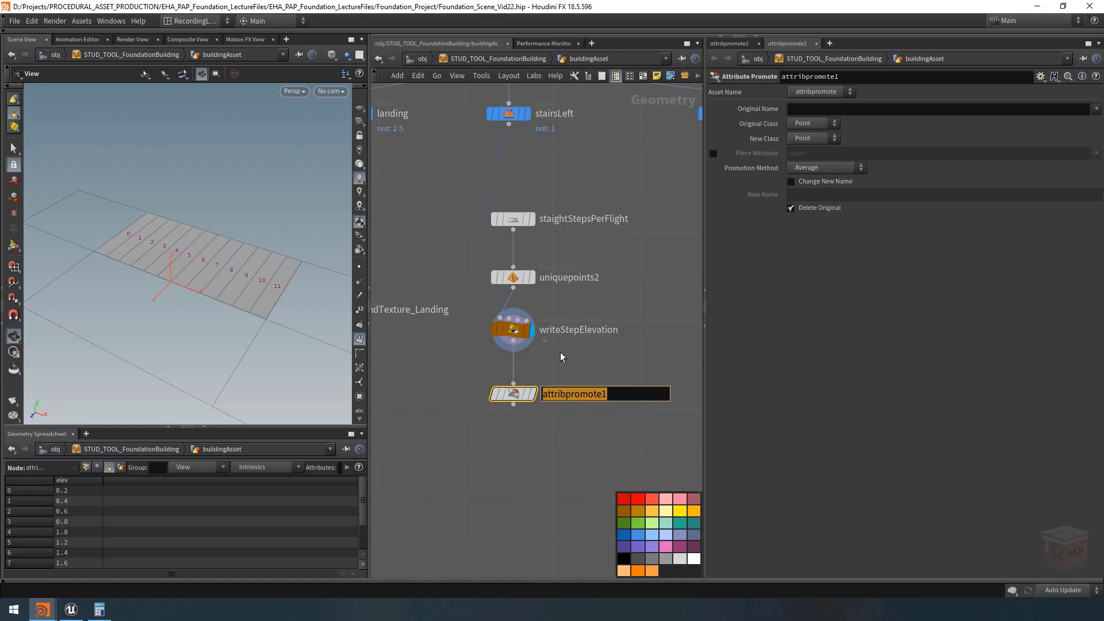
pyautogui.write('promoteElevToPoints')
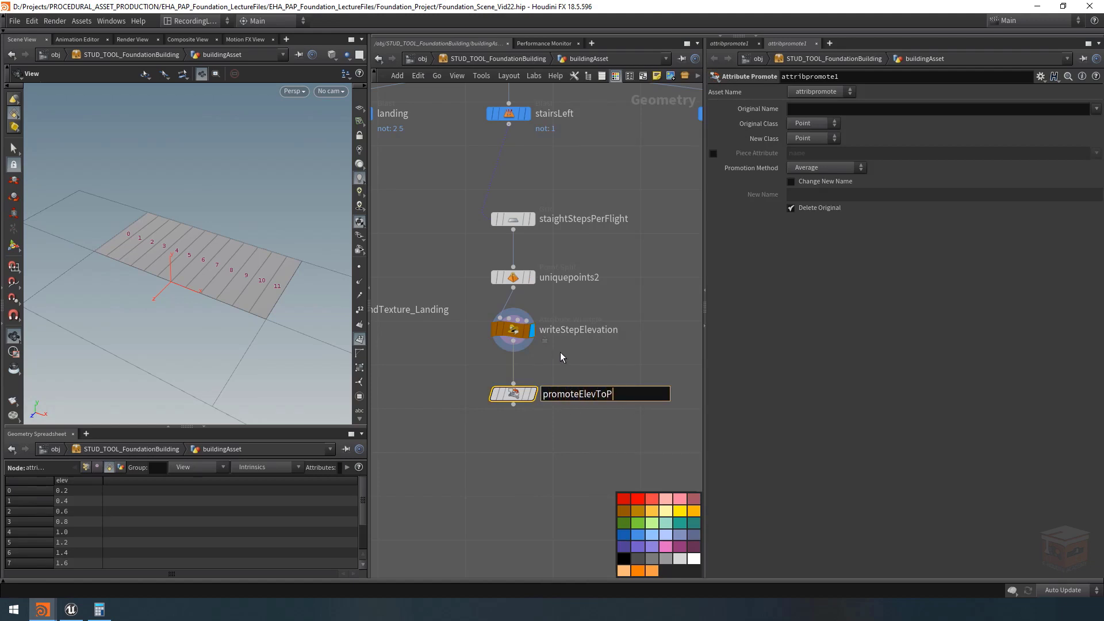
pyautogui.press('Return')
pyautogui.moveTo(561, 356); pyautogui.dragTo(487, 416)
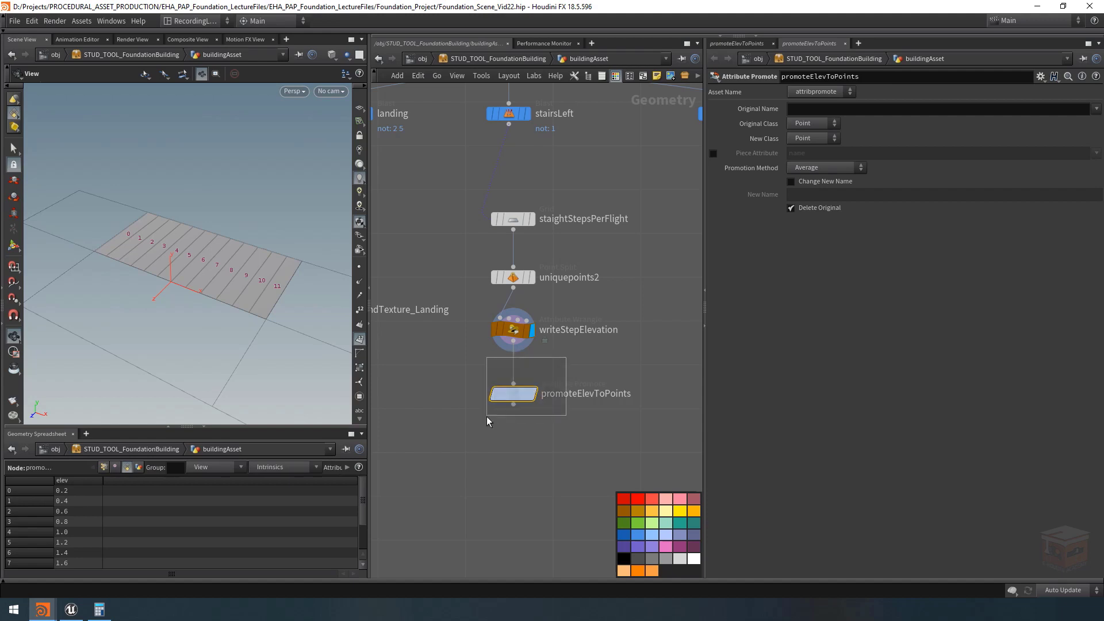
# Set promoteElevToPoints to promote the elev attribute, with Primitive as its original class
pyautogui.click(819, 122)
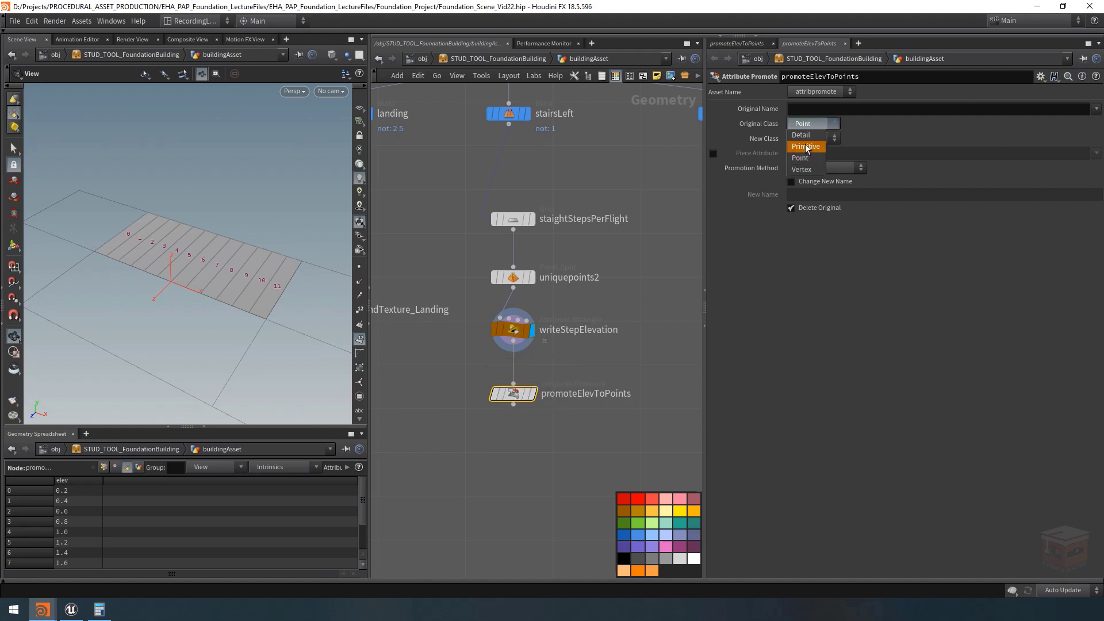
pyautogui.click(805, 145)
pyautogui.click(1096, 109)
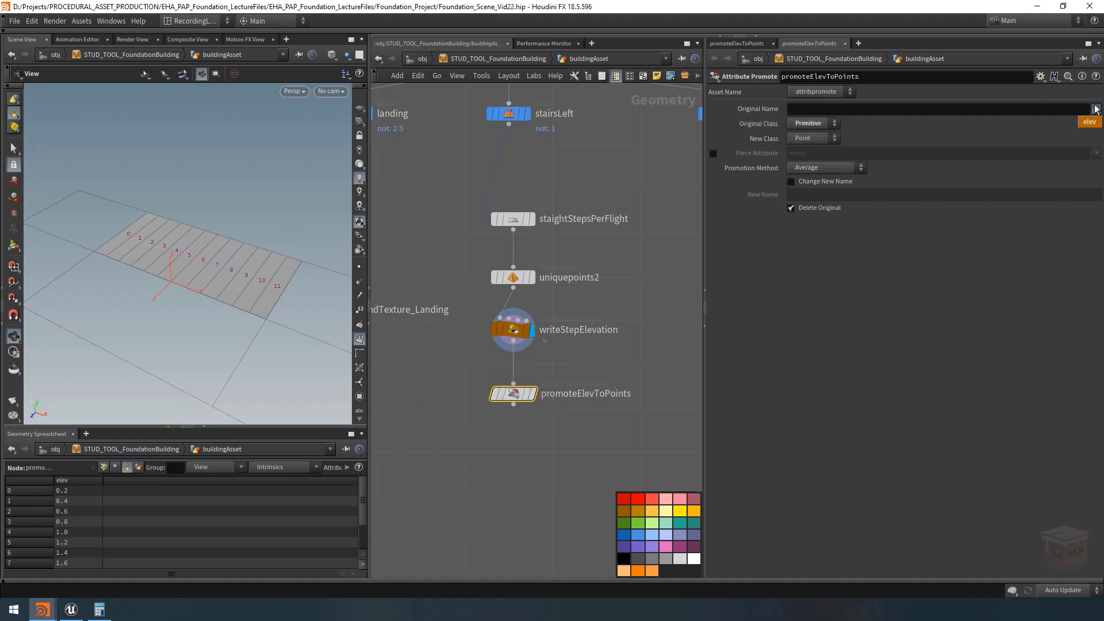
pyautogui.click(1090, 122)
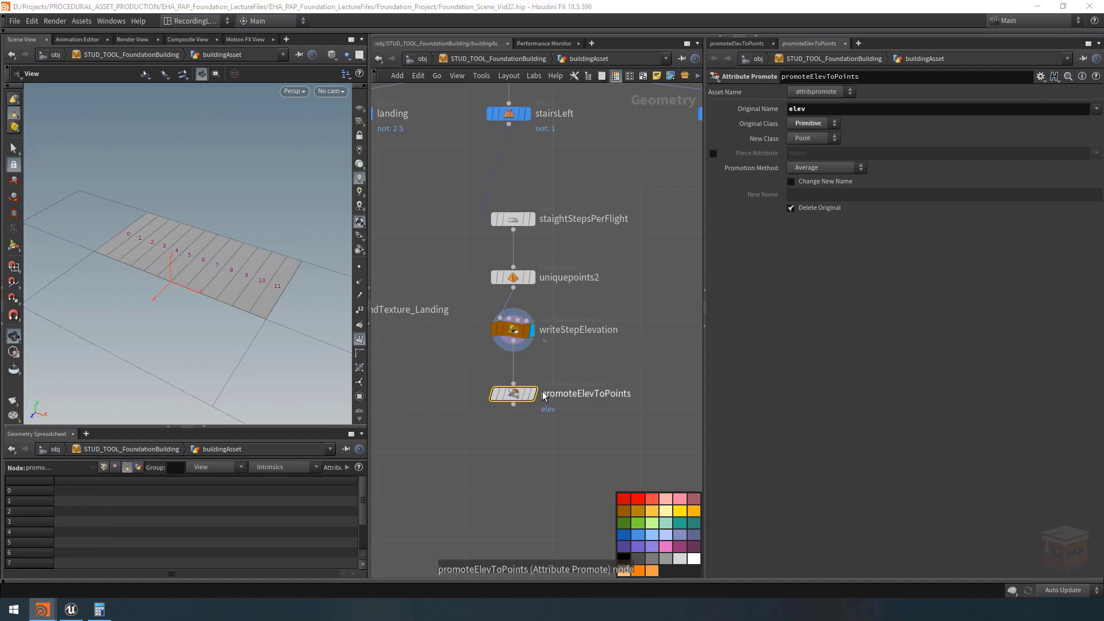
# Display the promoteElevToPoints result and list its point attributes in the Geometry Spreadsheet
pyautogui.click(514, 401)
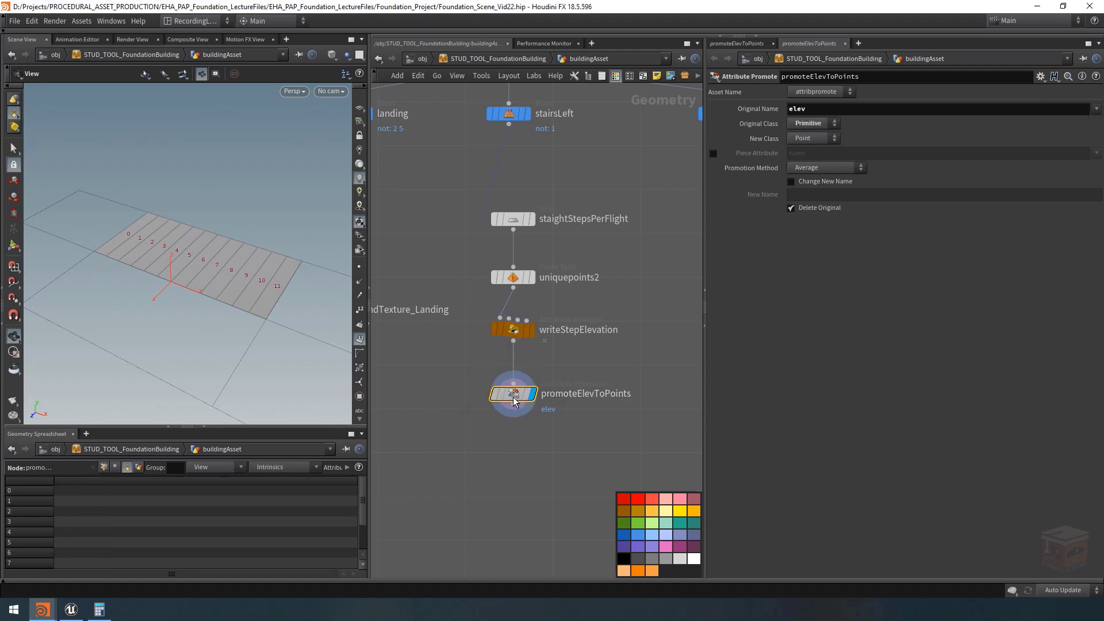
pyautogui.click(104, 467)
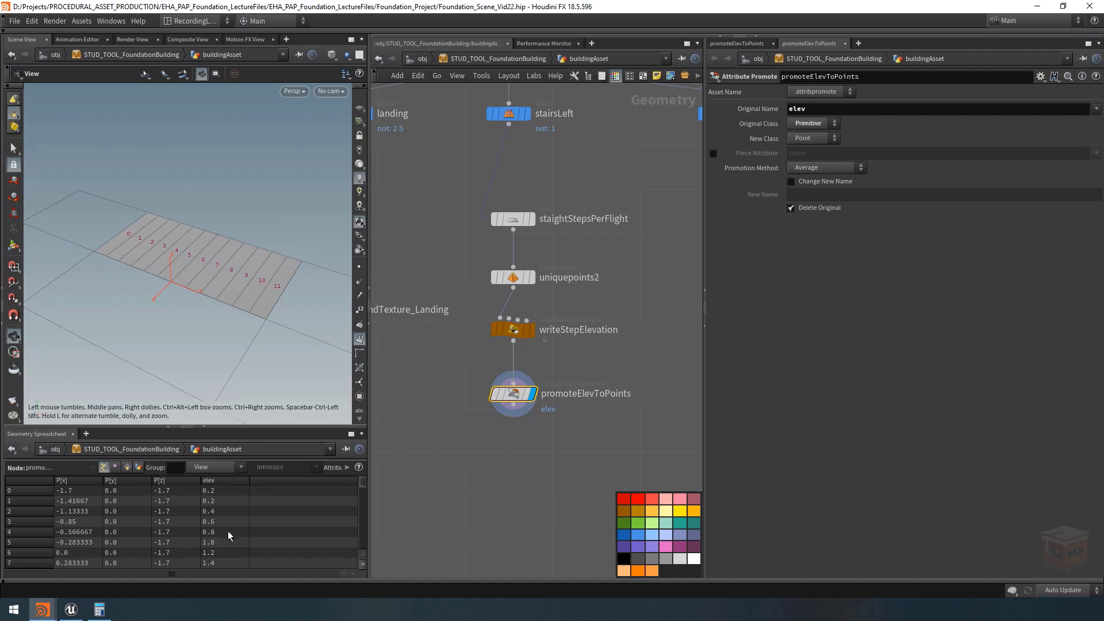
pyautogui.scroll(-2, 528, 449)
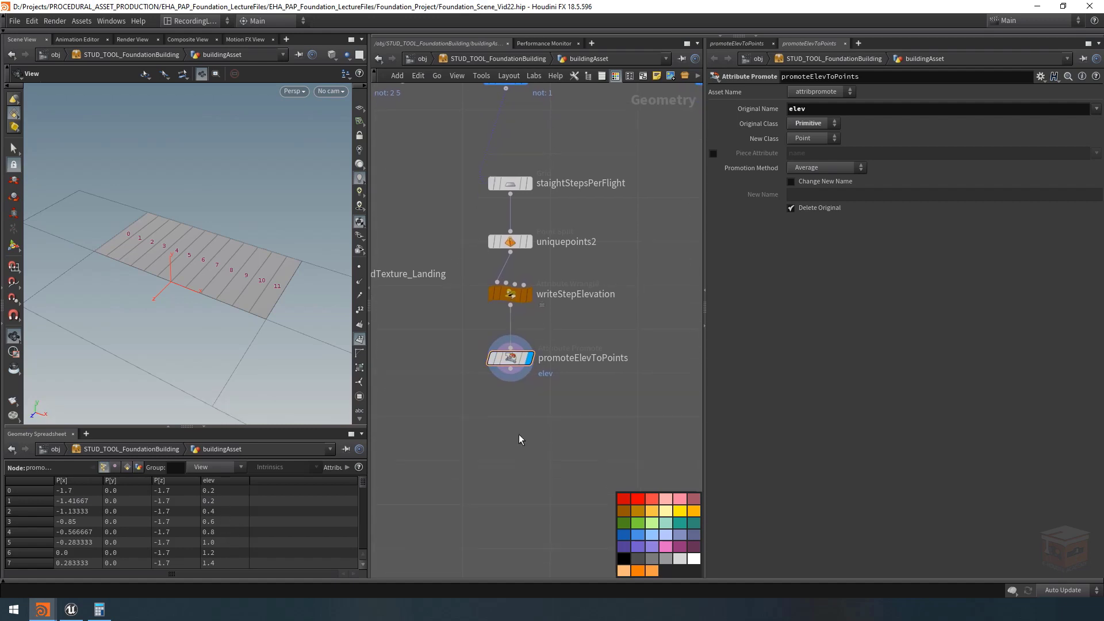
# Add an Attribute Wrangle node below promoteElevToPoints, fed by its output
pyautogui.press('Tab')
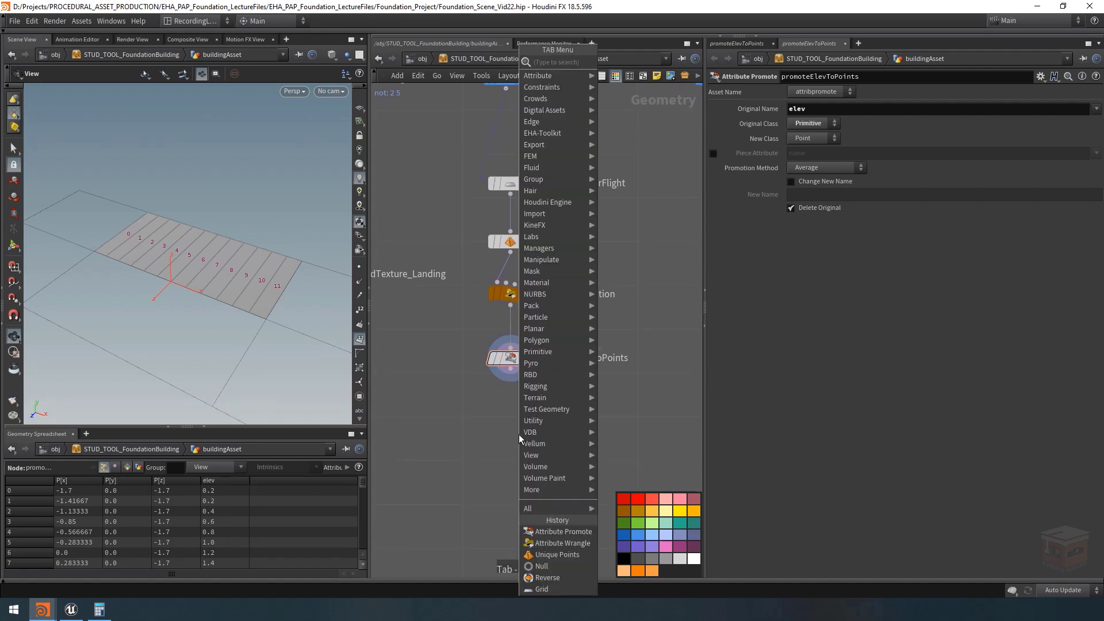
pyautogui.write('attribwrangle')
pyautogui.press('Return')
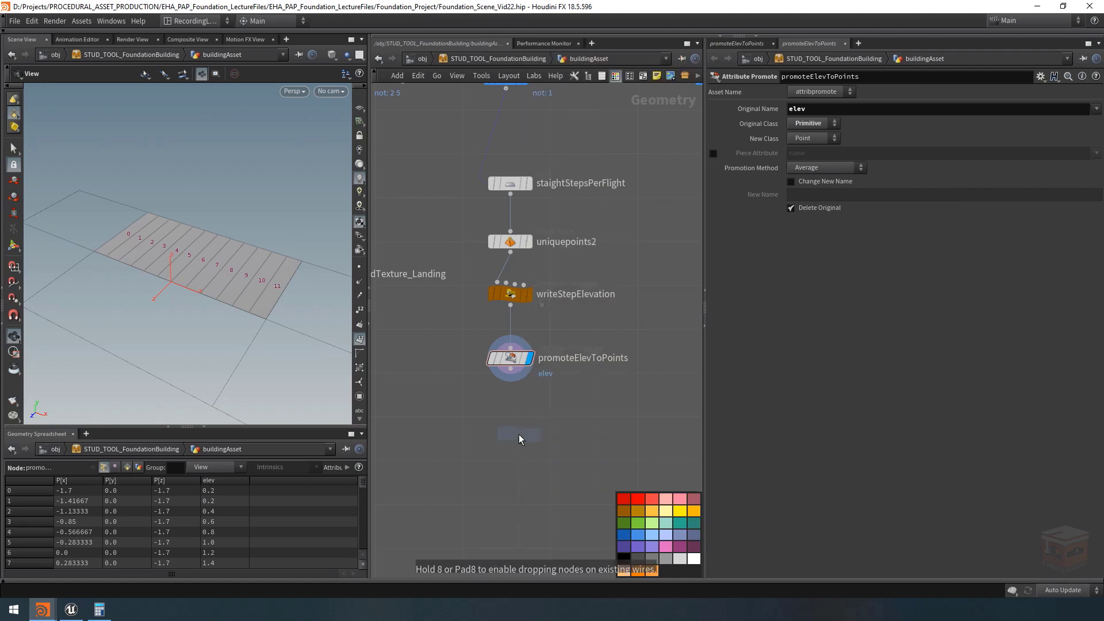
pyautogui.click(500, 406)
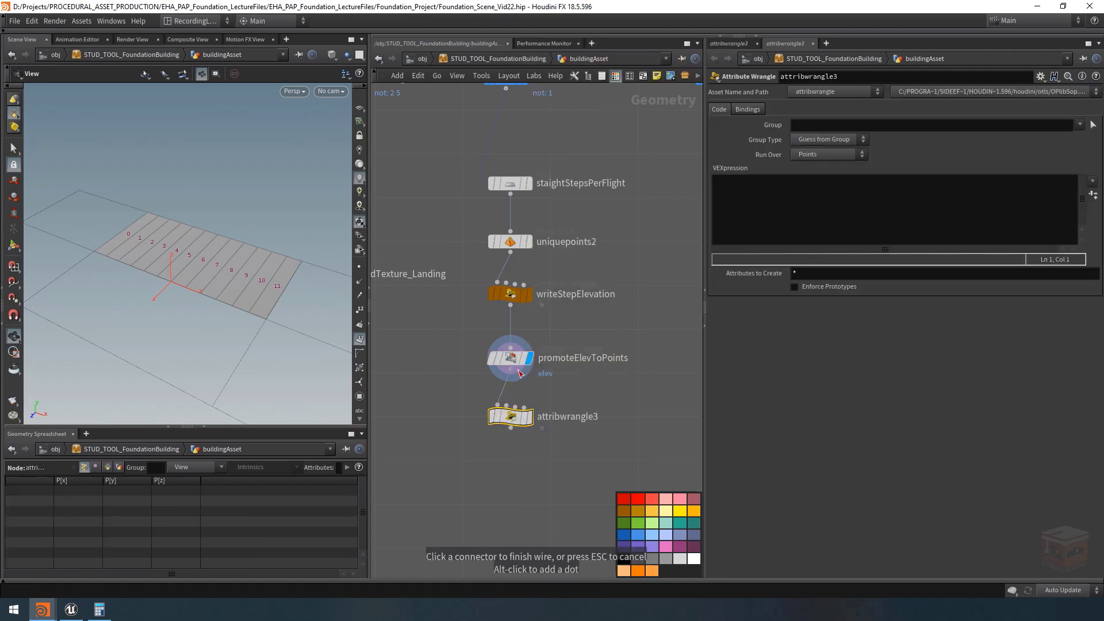
pyautogui.click(510, 369)
# Rename the new wrangle node to setStepElevation and display its result
pyautogui.doubleClick(578, 423)
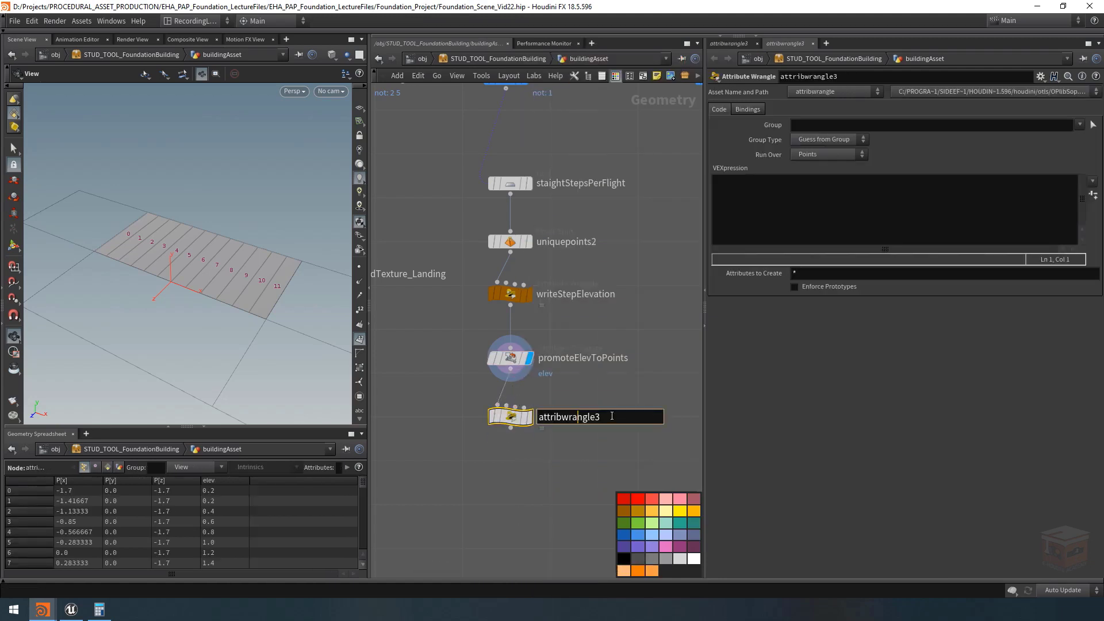
pyautogui.write('setStepElevation')
pyautogui.press('Return')
pyautogui.press('r')
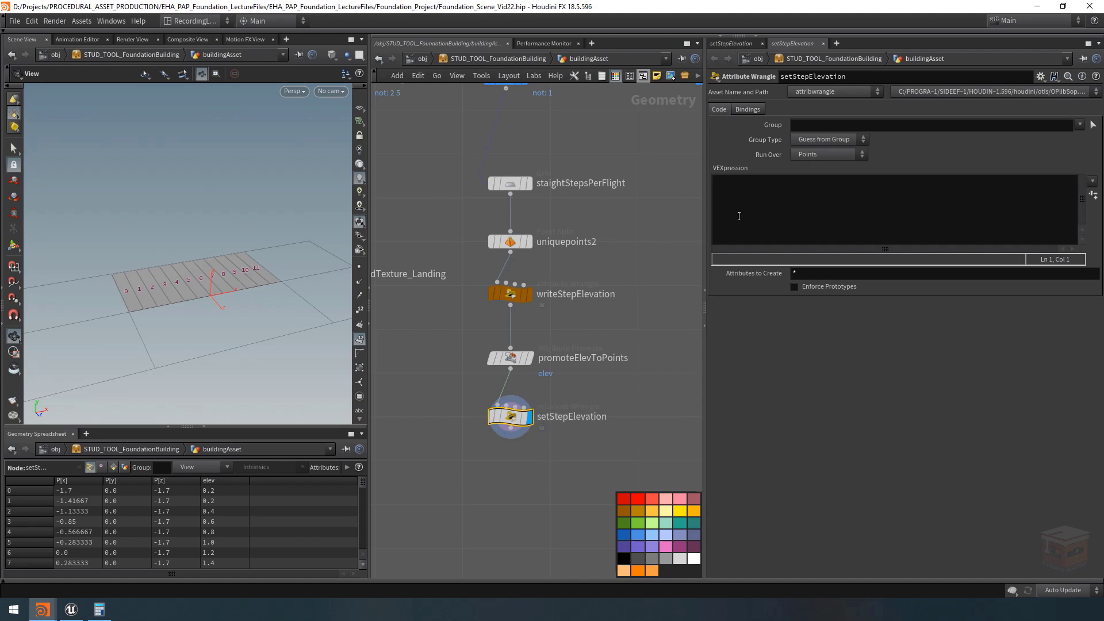
pyautogui.click(773, 204)
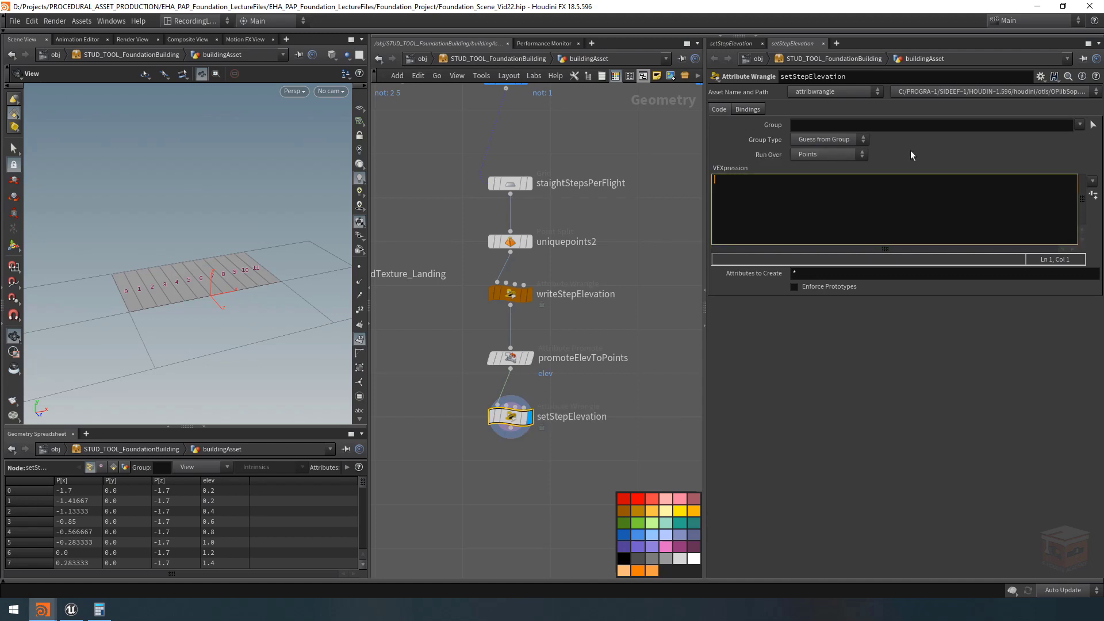
pyautogui.write('v@P.y ')
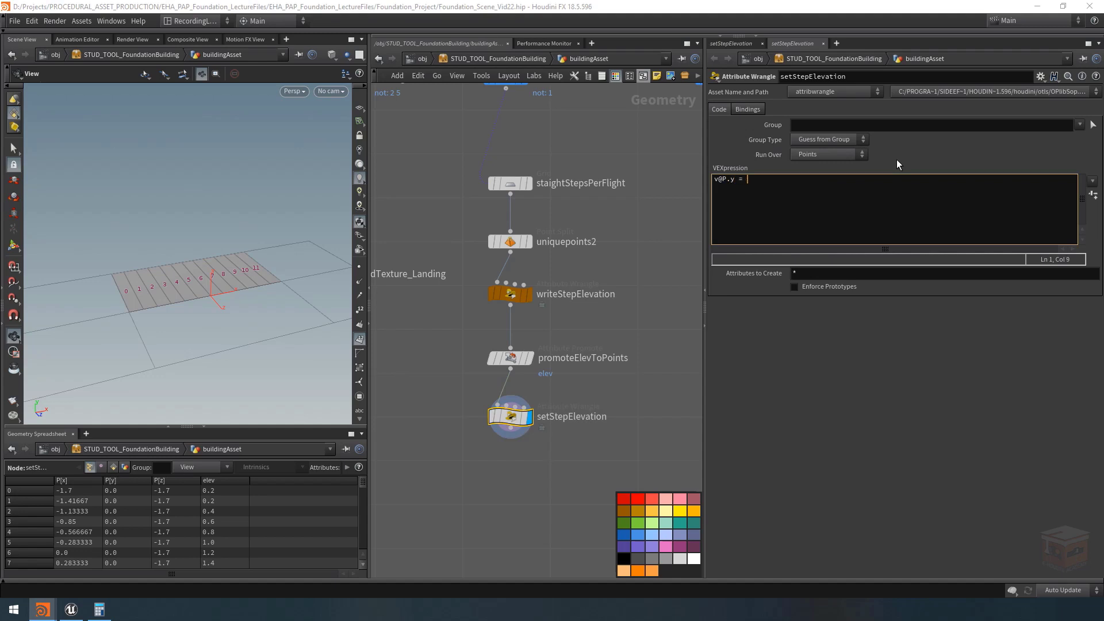
pyautogui.write('= f@elev;')
pyautogui.click(638, 253)
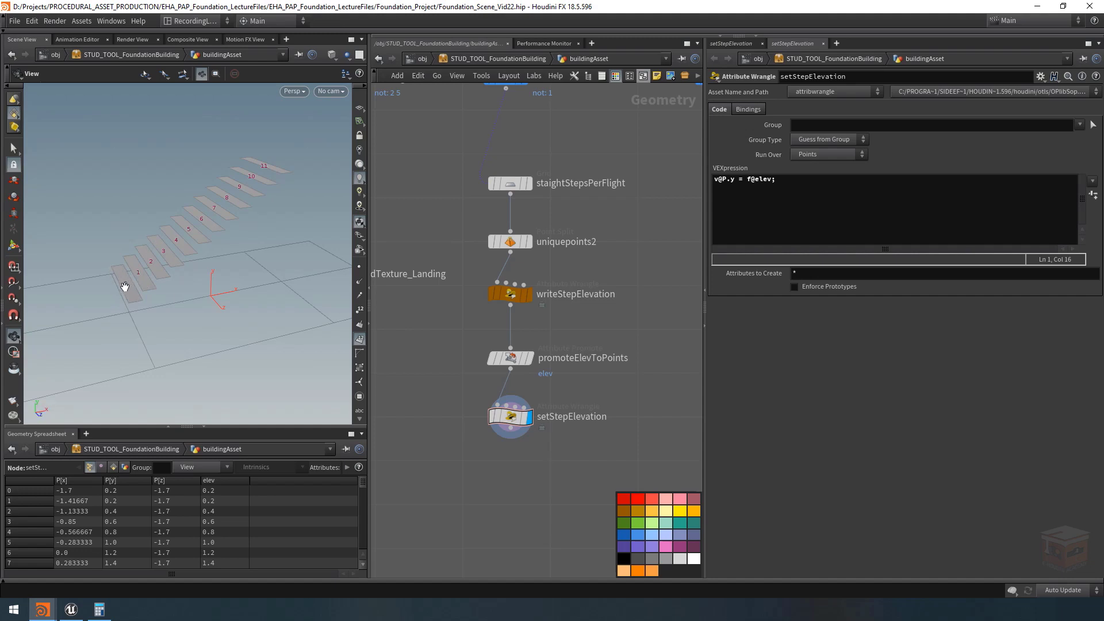
pyautogui.moveTo(246, 226)
pyautogui.mouseDown()
pyautogui.moveTo(182, 222)
pyautogui.moveTo(251, 230)
pyautogui.mouseUp()
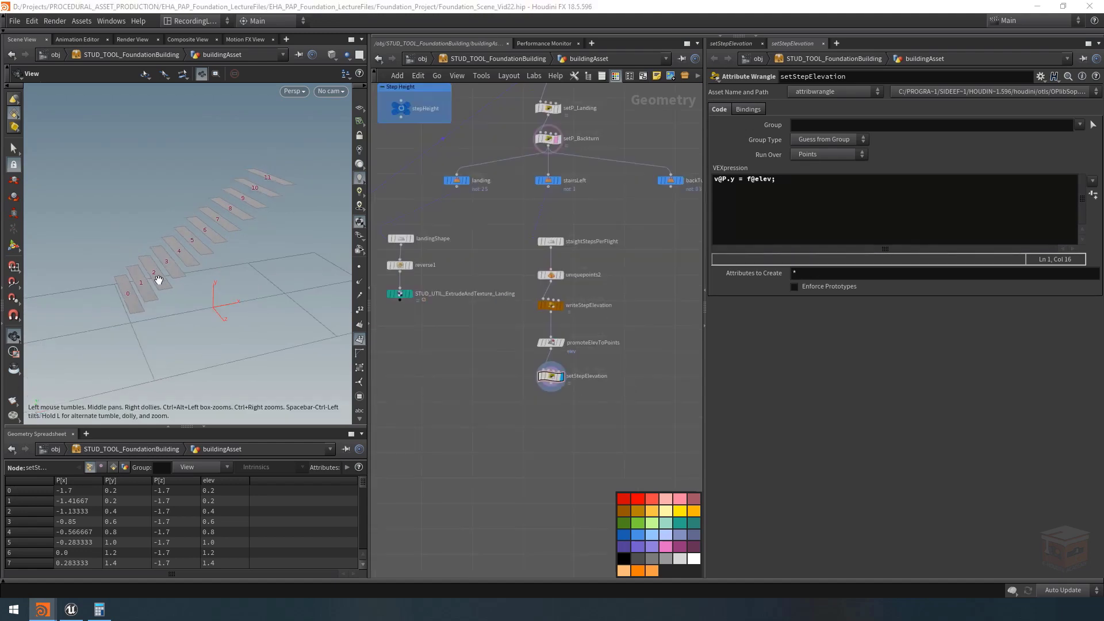
# Duplicate the STUD_UTIL_ExtrudeAndTexture_Landing node below setStepElevation, feed it from that wrangle, and display the extruded steps
pyautogui.moveTo(152, 261); pyautogui.dragTo(150, 267, button='middle')
pyautogui.moveTo(432, 360); pyautogui.dragTo(461, 347, button='middle')
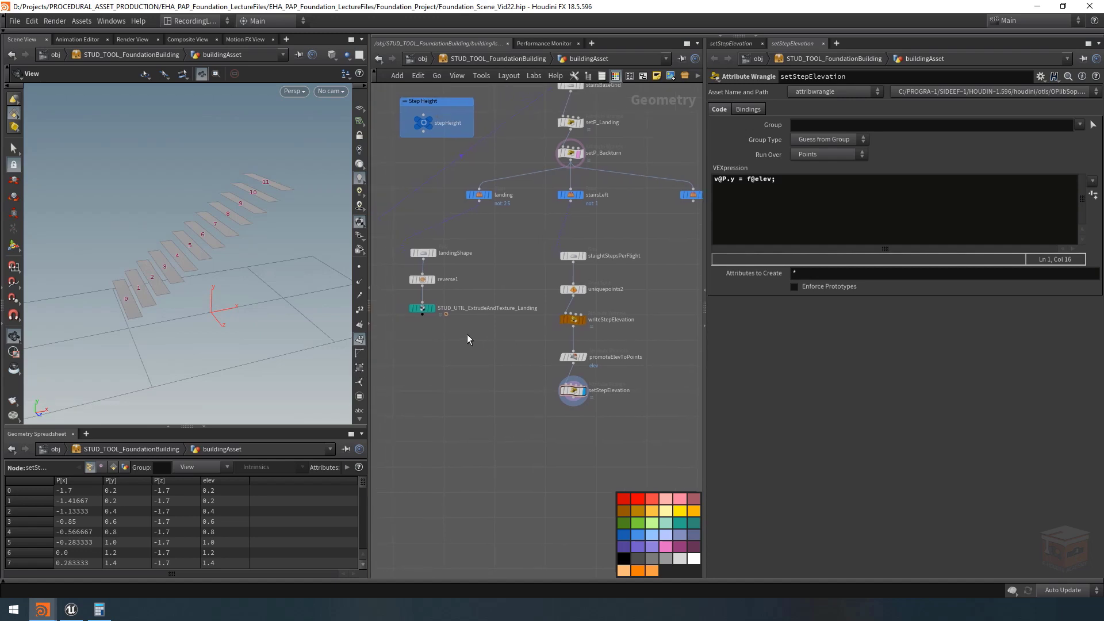
pyautogui.click(418, 308)
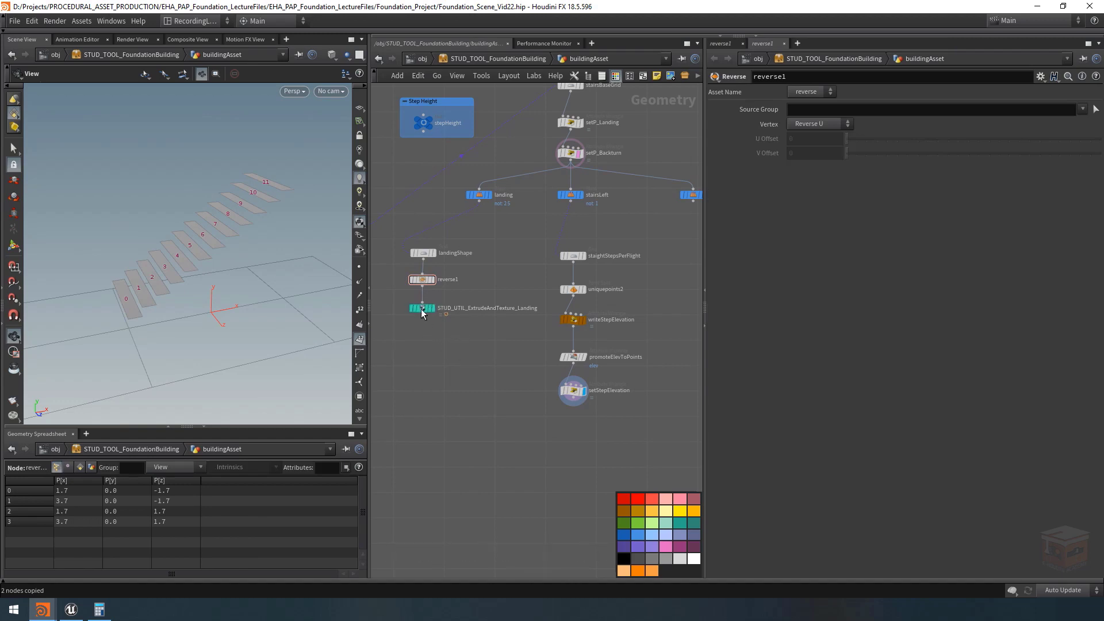
pyautogui.moveTo(397, 301); pyautogui.dragTo(398, 303)
pyautogui.hotkey('ctrl', 'c')
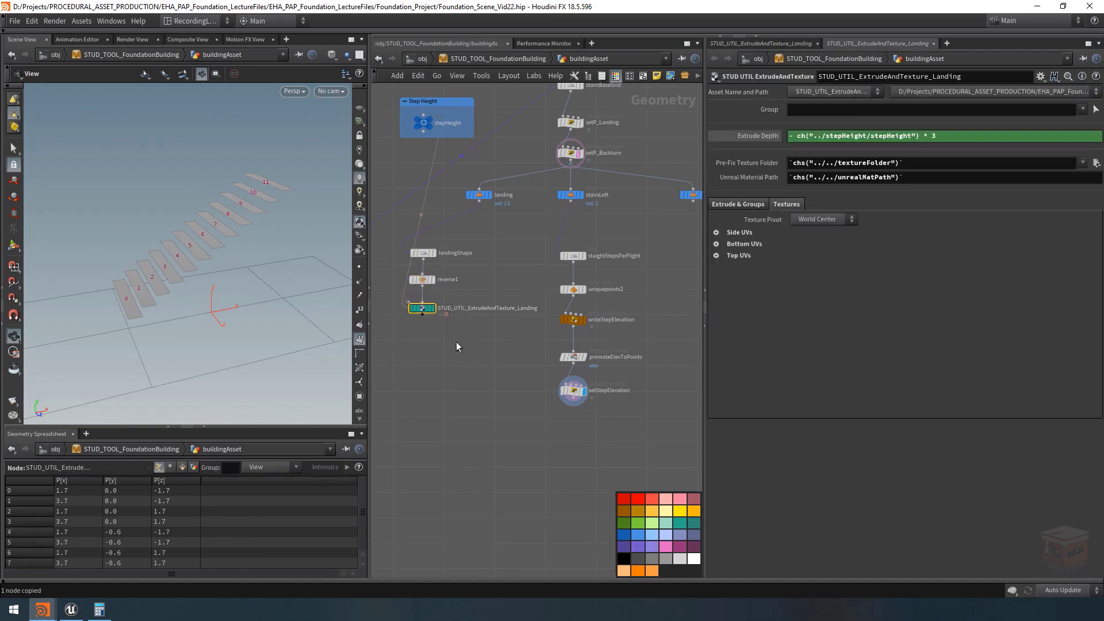
pyautogui.hotkey('ctrl', 'v')
pyautogui.moveTo(574, 397); pyautogui.dragTo(578, 423)
pyautogui.click(584, 419)
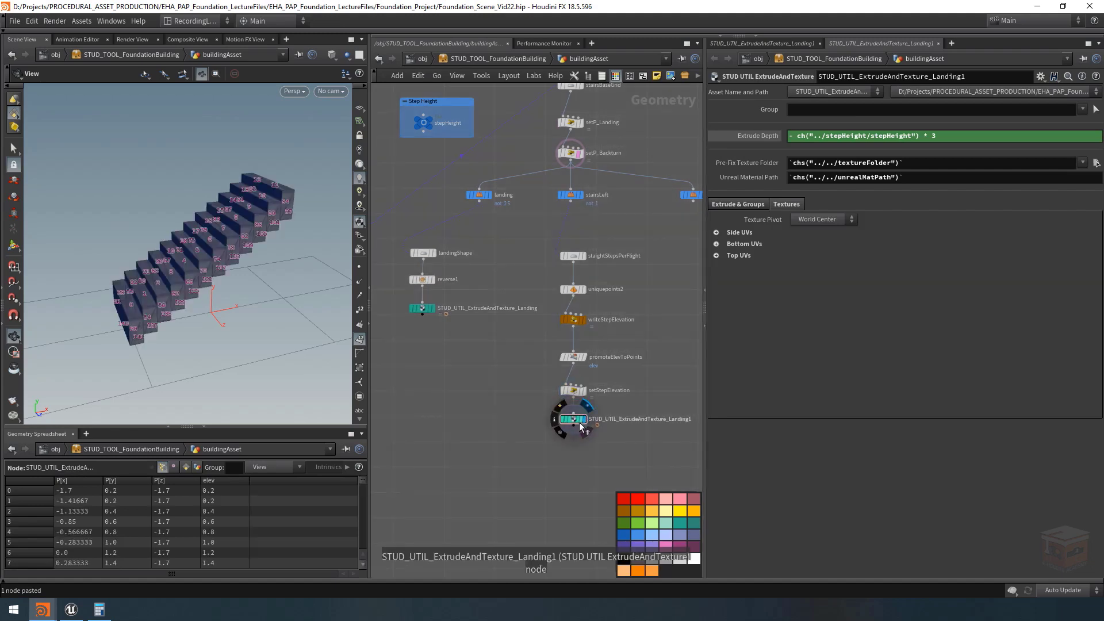
# Hide the primitive numbers in the viewport so the extruded staircase can be viewed clearly
pyautogui.moveTo(632, 458); pyautogui.dragTo(586, 456, button='middle')
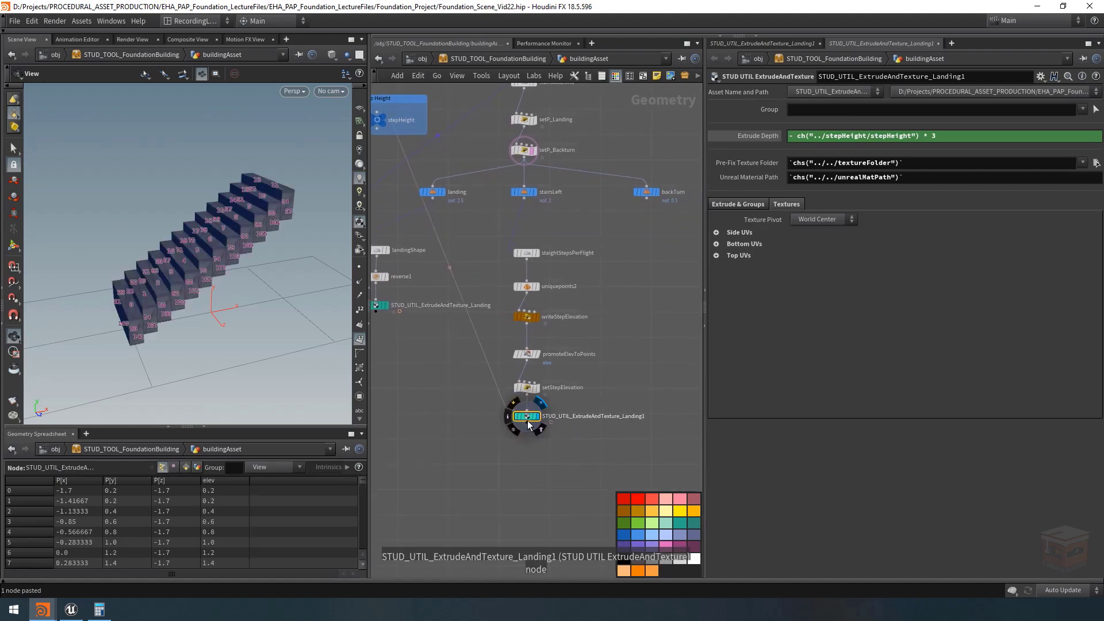
pyautogui.scroll(3, 168, 277)
pyautogui.click(359, 339)
pyautogui.moveTo(285, 309); pyautogui.dragTo(237, 265)
pyautogui.moveTo(532, 325); pyautogui.dragTo(543, 343, button='middle')
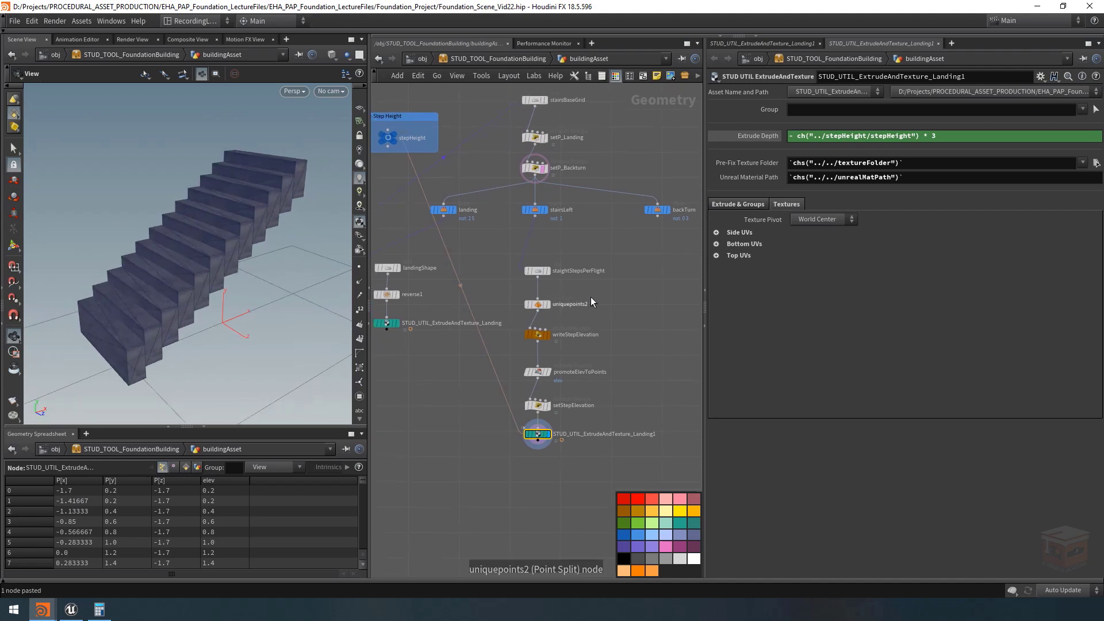
# Insert a Reverse node between staightStepsPerFlight and uniquepoints2, aligned with the node chain
pyautogui.moveTo(571, 266); pyautogui.dragTo(567, 304, button='middle')
pyautogui.scroll(2, 564, 302)
pyautogui.moveTo(523, 311); pyautogui.dragTo(526, 288)
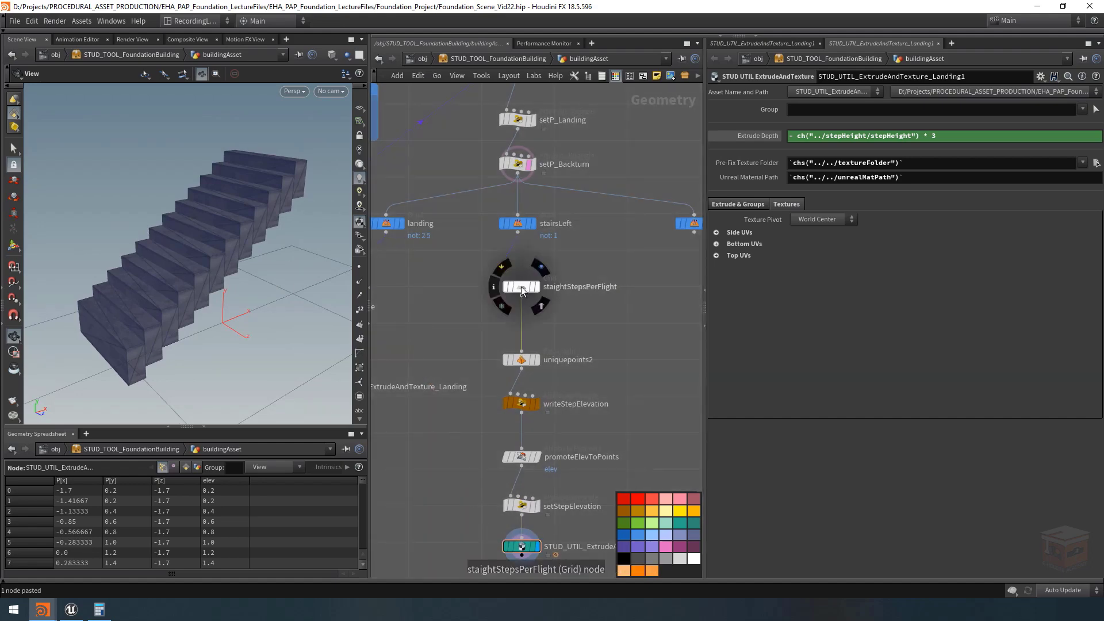
pyautogui.press('Tab')
pyautogui.write('reverse')
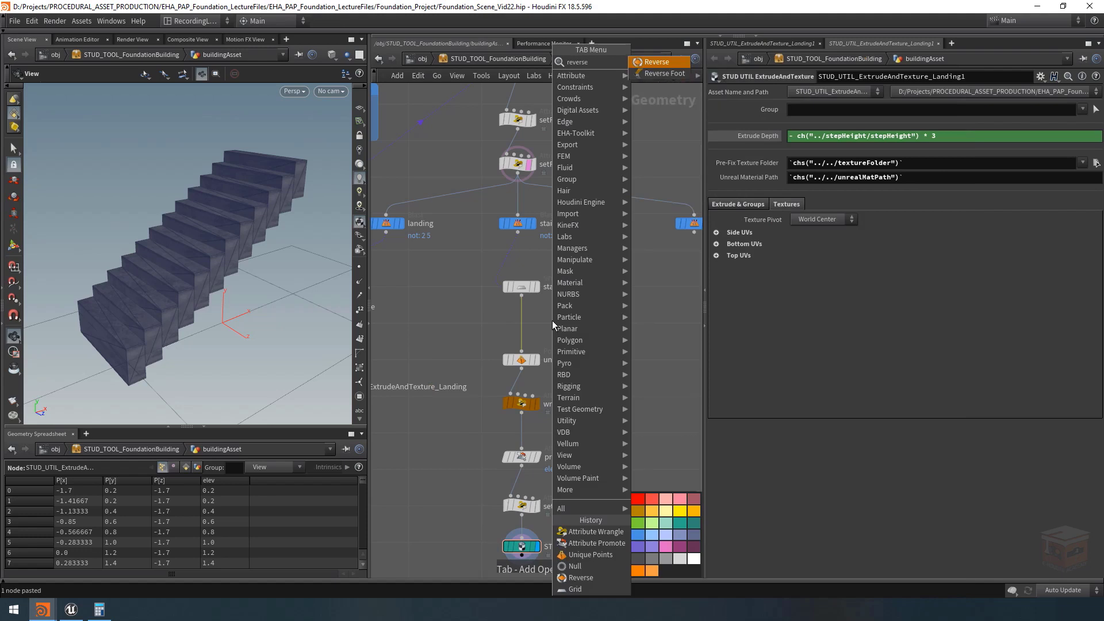
pyautogui.press('Return')
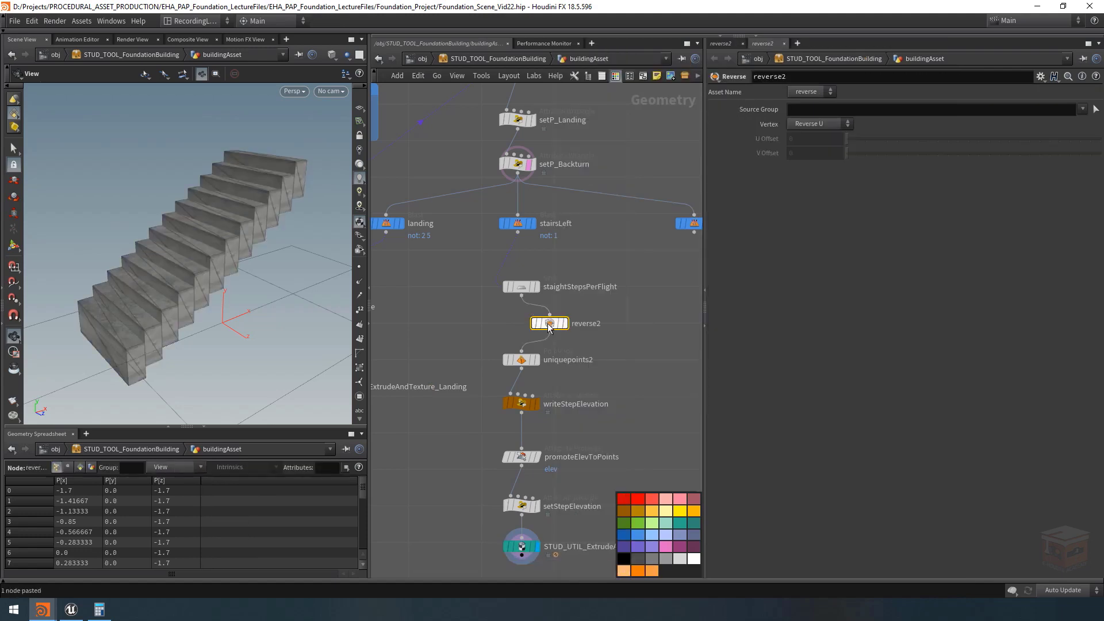
pyautogui.click(513, 332)
pyautogui.scroll(-2, 608, 337)
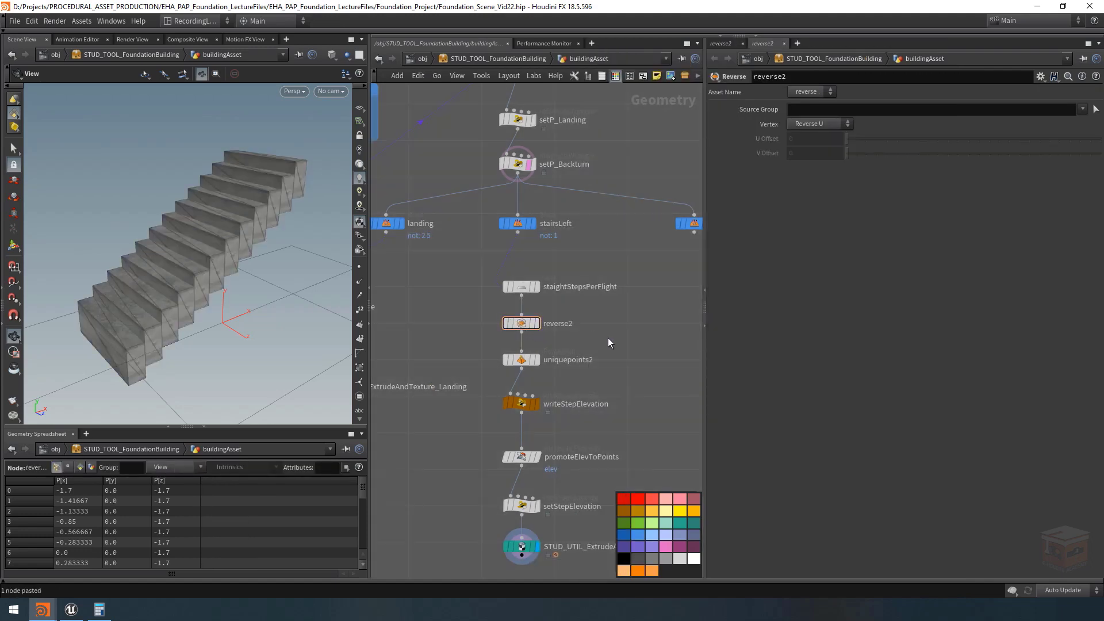
# Turn off Triangulate Results on the staircase's STUD_UTIL_ExtrudeAndTexture_Landing1 node
pyautogui.moveTo(626, 426); pyautogui.dragTo(627, 400, button='middle')
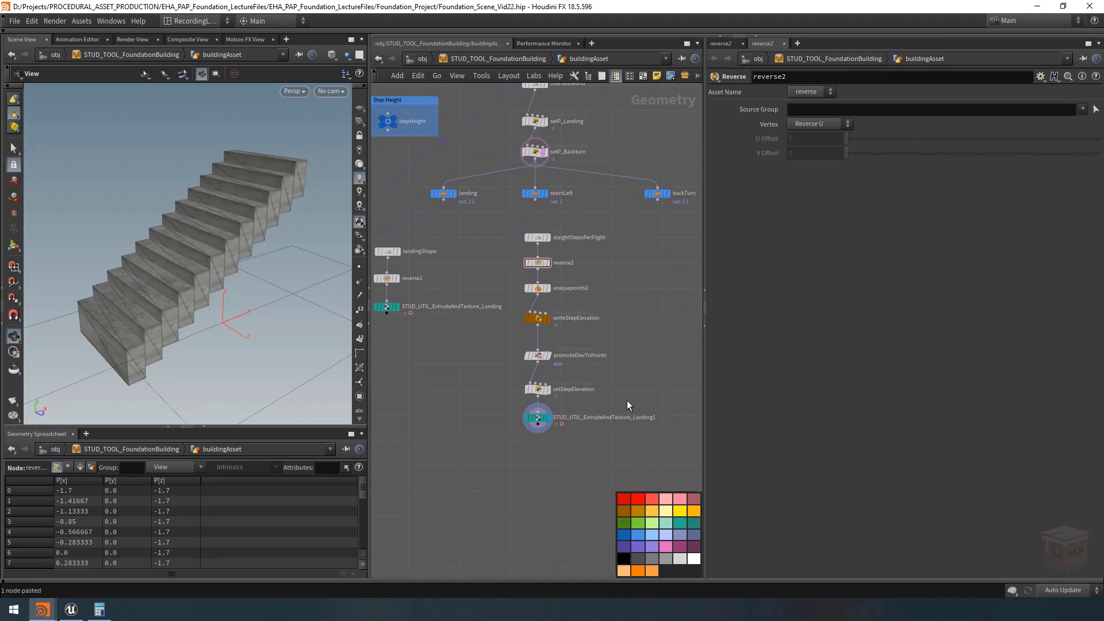
pyautogui.moveTo(621, 406); pyautogui.dragTo(513, 446)
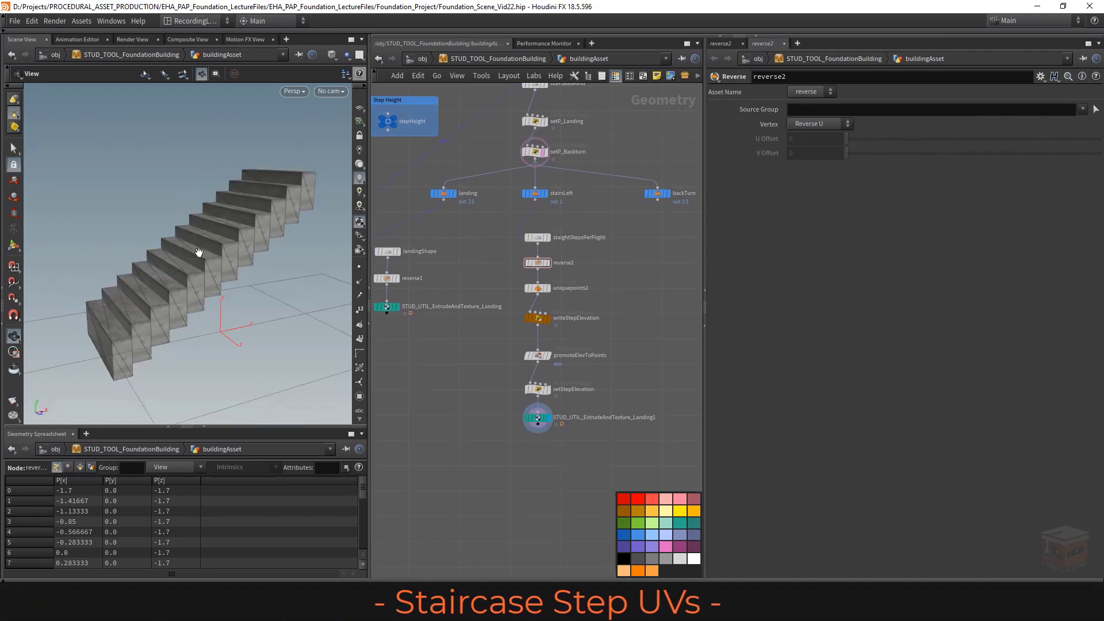
pyautogui.moveTo(166, 255); pyautogui.dragTo(202, 256)
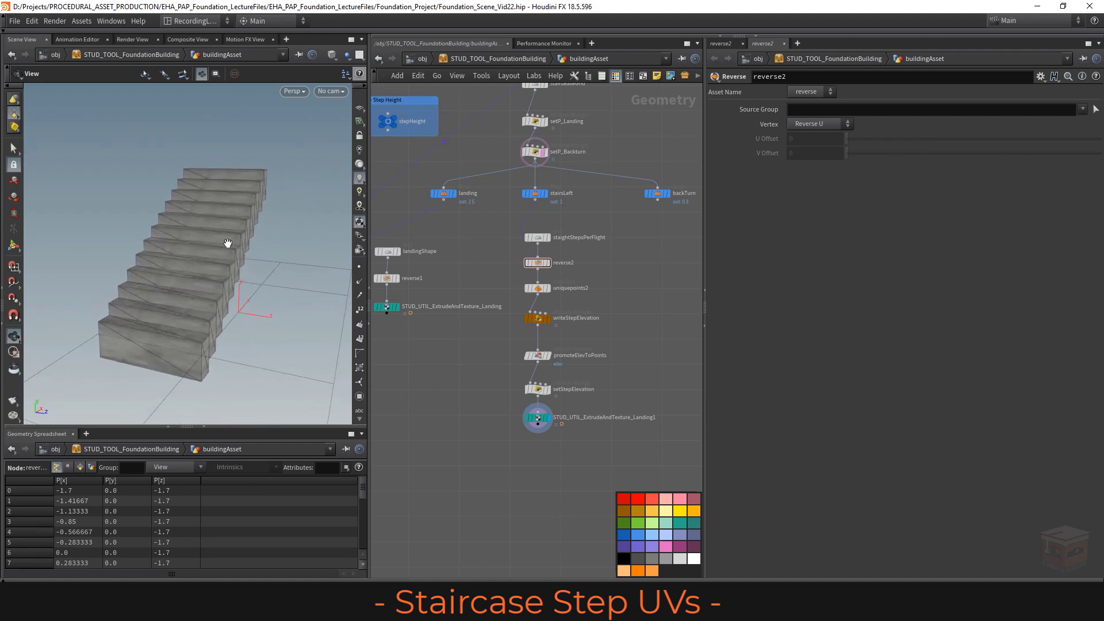
pyautogui.moveTo(228, 243); pyautogui.dragTo(129, 226)
pyautogui.moveTo(297, 260); pyautogui.dragTo(226, 233)
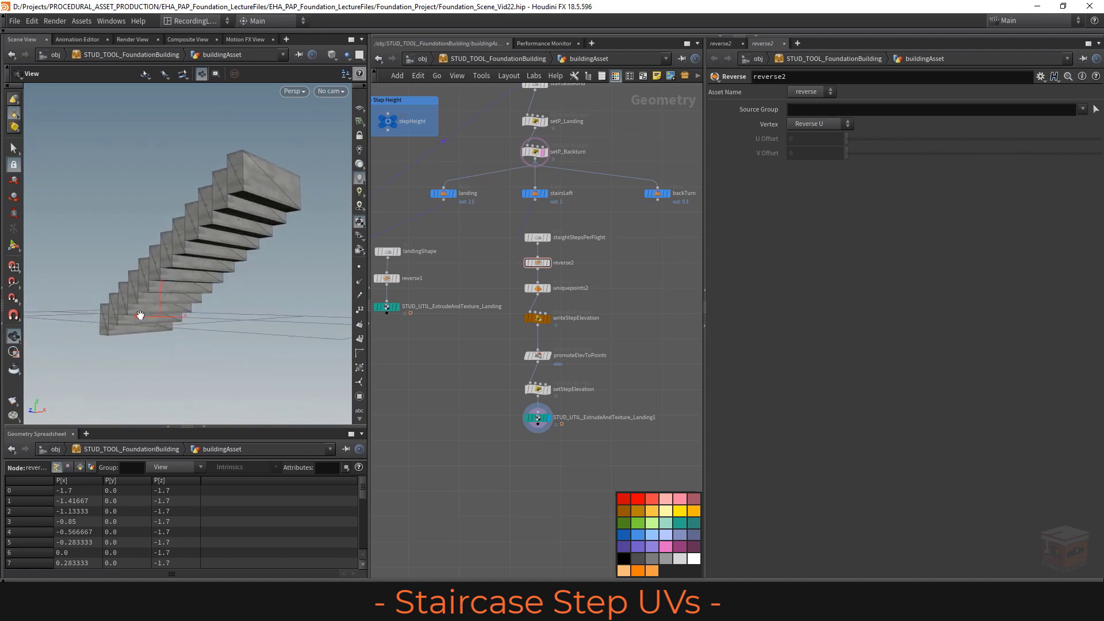
pyautogui.moveTo(177, 246); pyautogui.dragTo(280, 267)
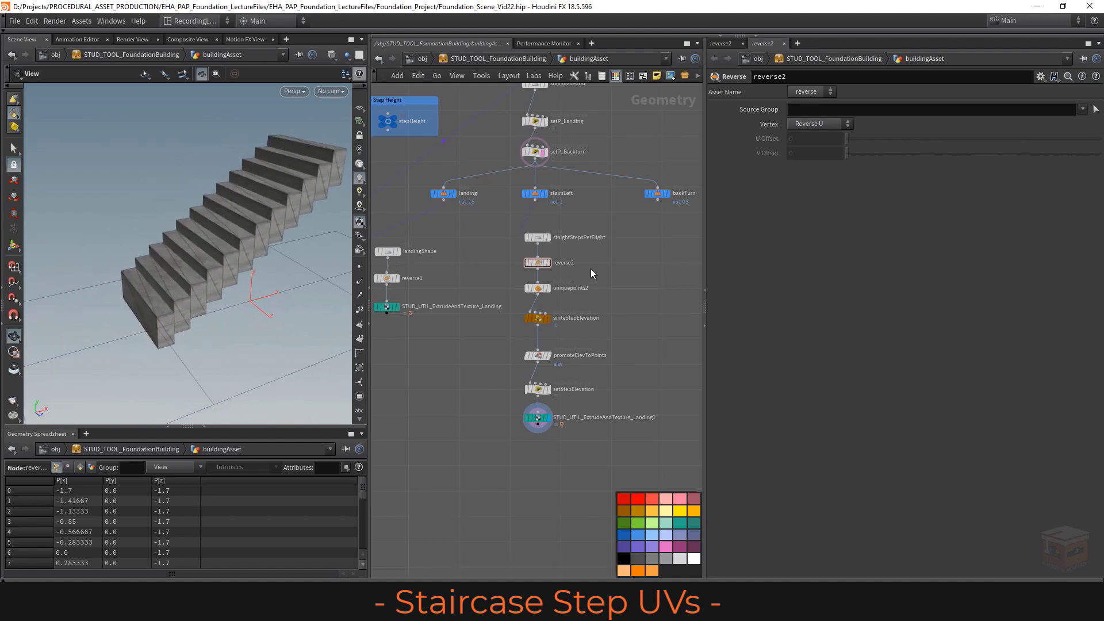
pyautogui.moveTo(619, 408); pyautogui.dragTo(485, 440)
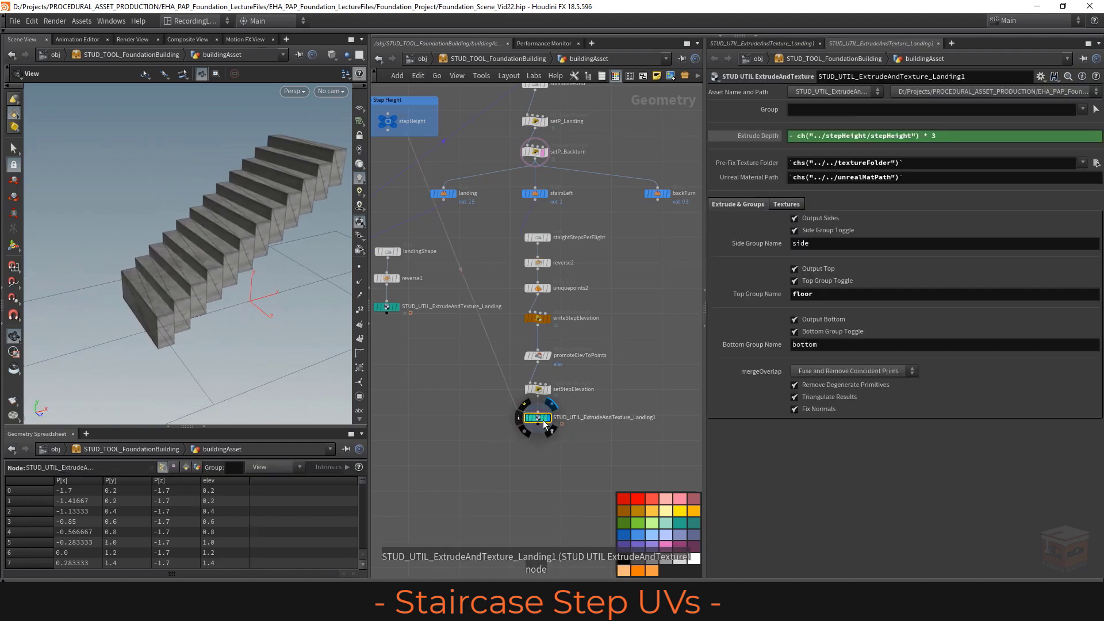
pyautogui.click(827, 400)
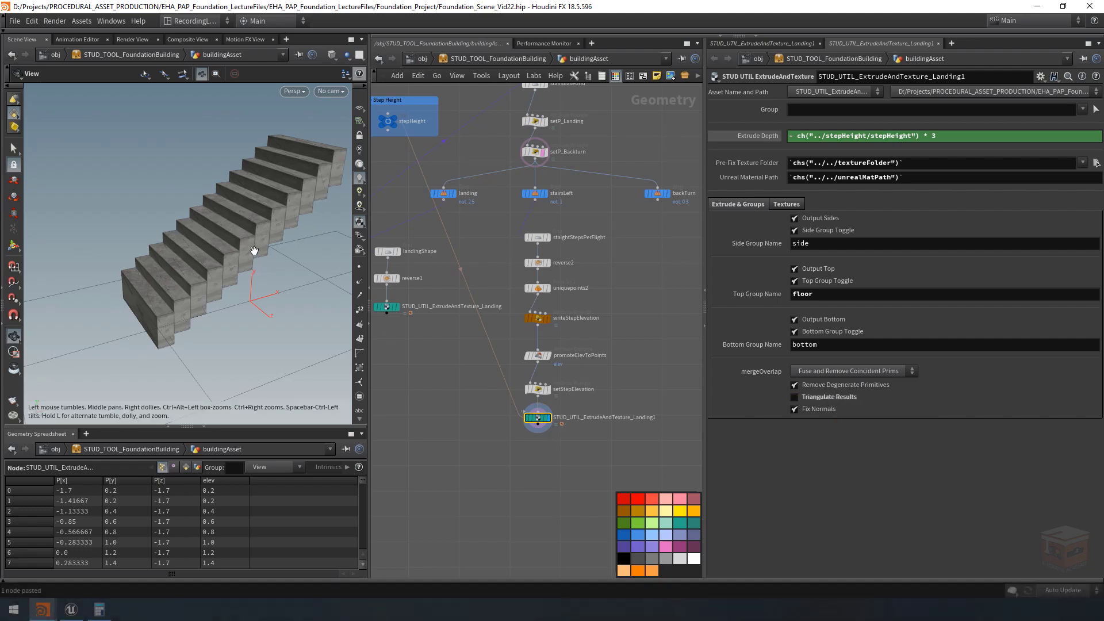
# Inspect the texture on the steps, and list the vertex UV values of the extruded staircase in the Geometry Spreadsheet
pyautogui.moveTo(252, 249); pyautogui.dragTo(214, 257, button='middle')
pyautogui.moveTo(214, 256); pyautogui.dragTo(224, 254)
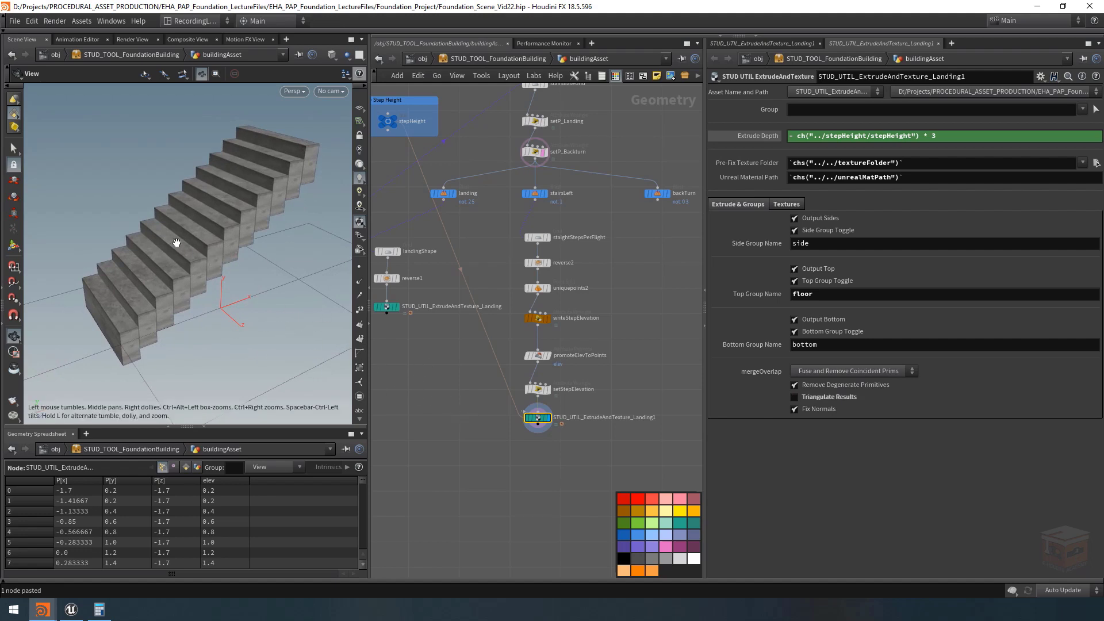
pyautogui.moveTo(176, 243); pyautogui.dragTo(213, 235)
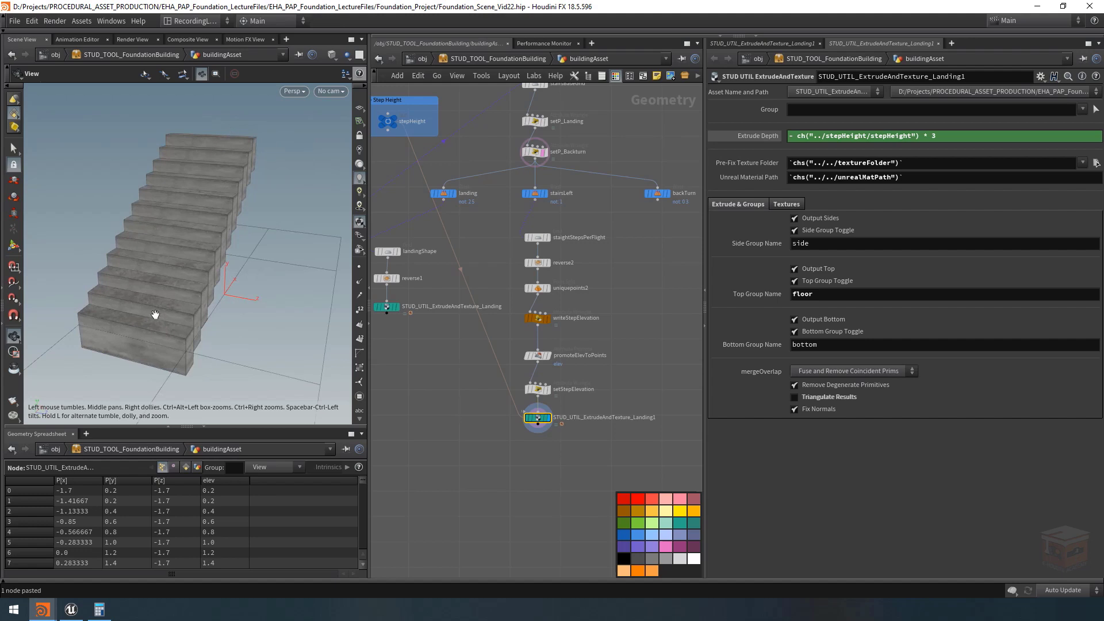
pyautogui.moveTo(151, 237); pyautogui.dragTo(190, 238)
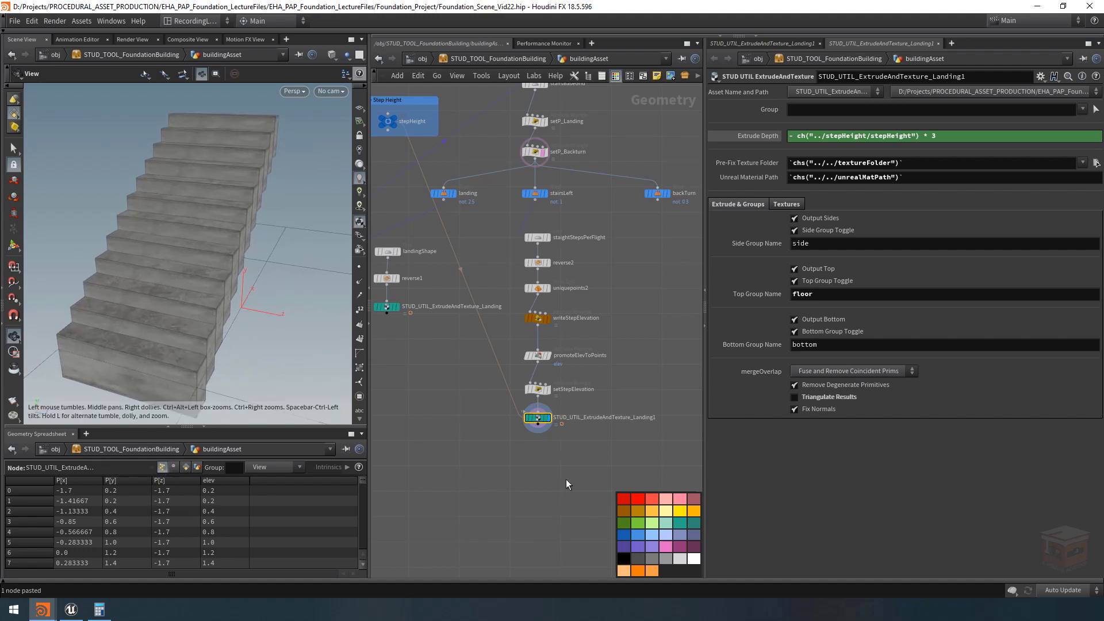
pyautogui.scroll(3, 555, 431)
pyautogui.moveTo(161, 276); pyautogui.dragTo(179, 278)
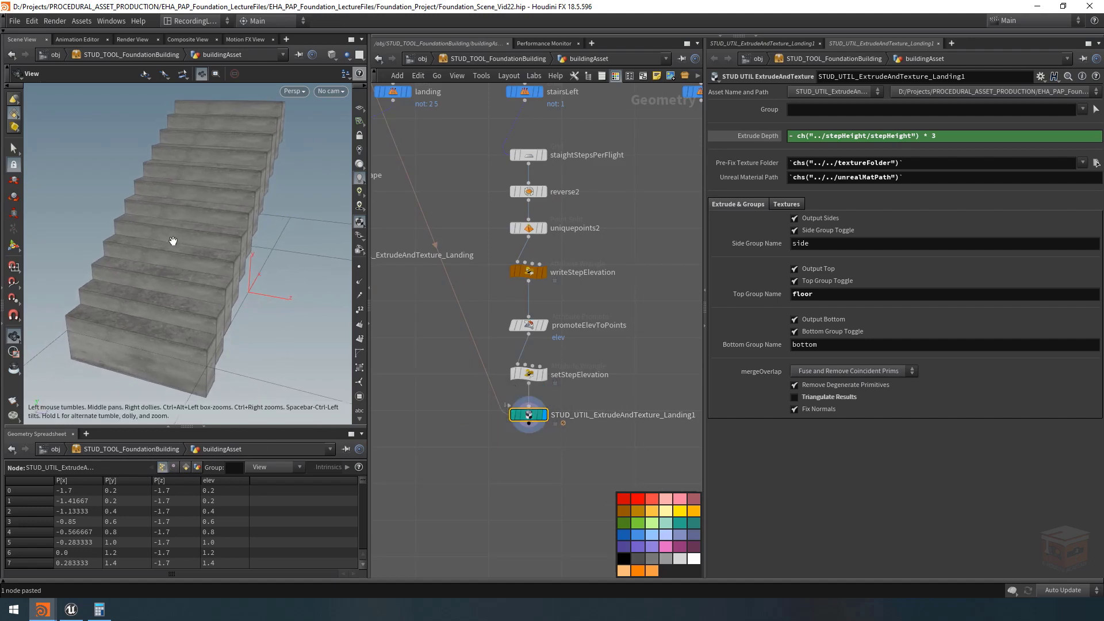
pyautogui.click(173, 466)
pyautogui.moveTo(250, 575); pyautogui.dragTo(284, 575)
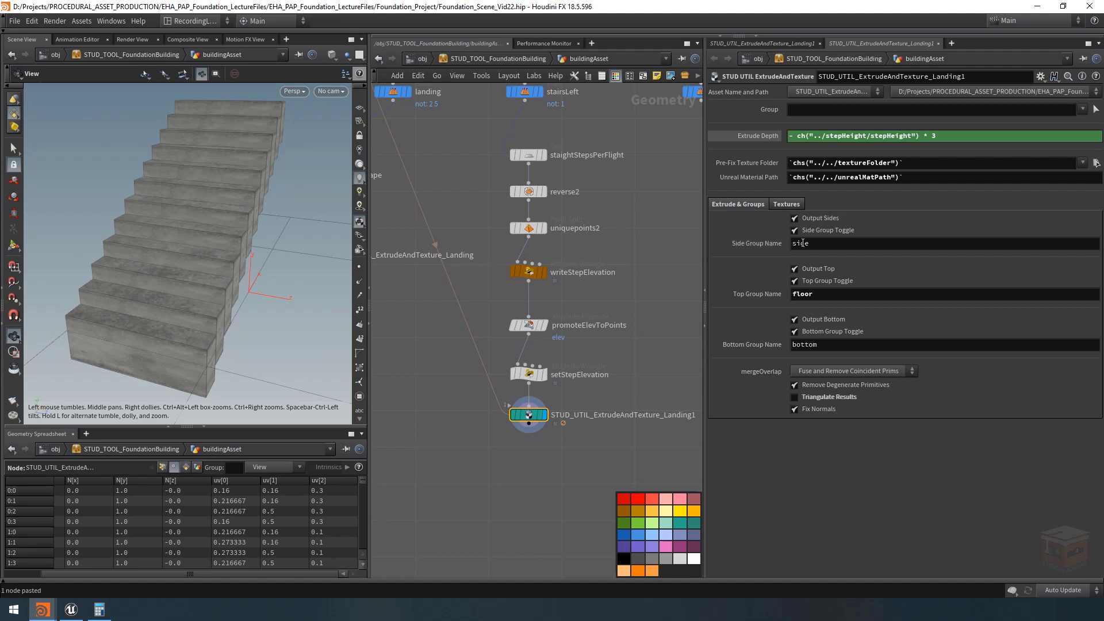
# Check in the viewport's group list which staircase faces belong to the primitive groups, and close the list
pyautogui.click(361, 398)
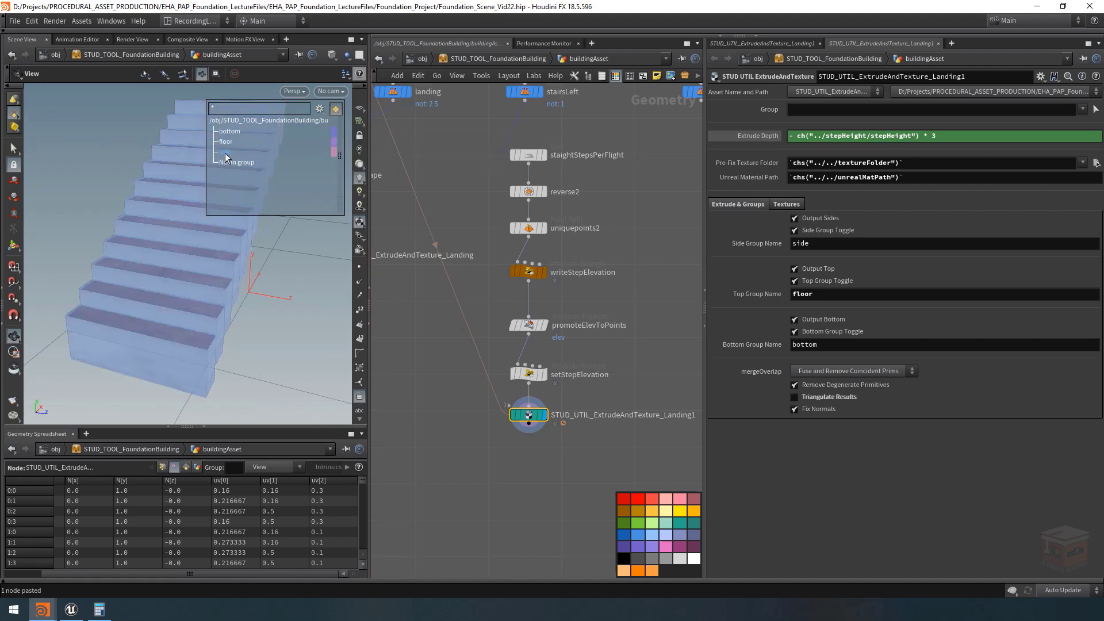
pyautogui.click(360, 397)
pyautogui.moveTo(212, 298); pyautogui.dragTo(199, 285)
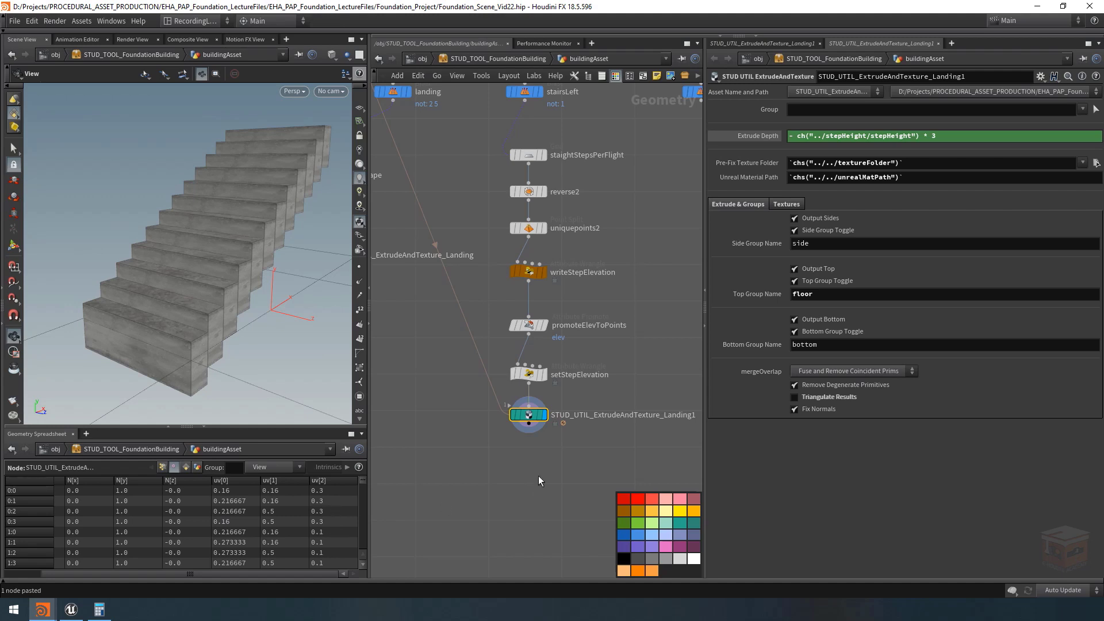
# Add an Attribute Wrangle below STUD_UTIL_ExtrudeAndTexture_Landing1, connected to its output, and colour the node teal
pyautogui.moveTo(539, 476); pyautogui.dragTo(511, 449, button='middle')
pyautogui.press('Tab')
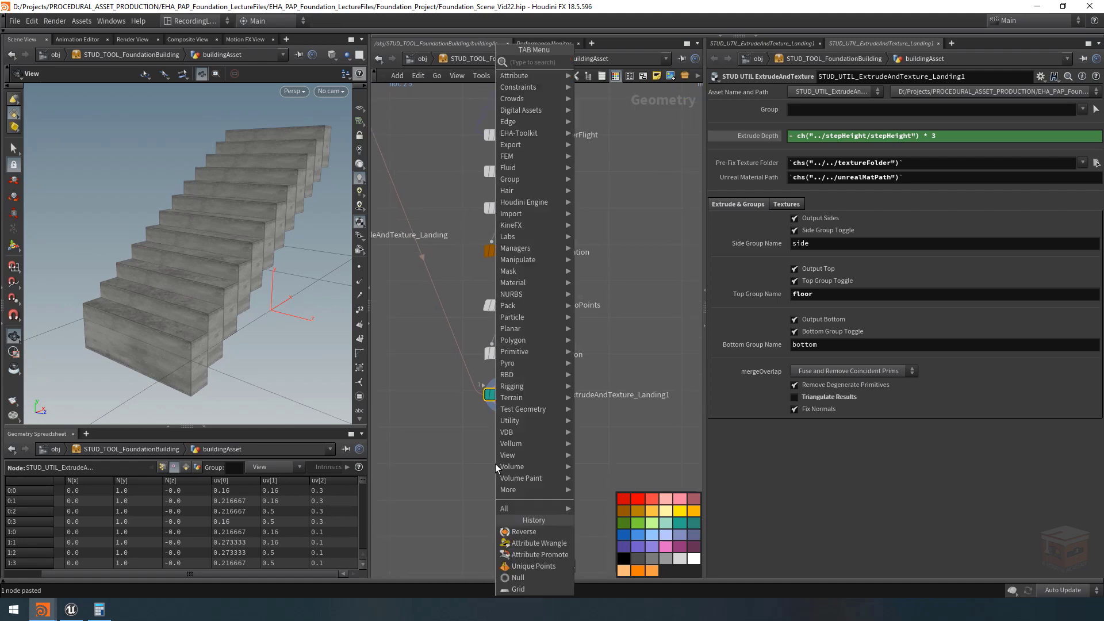
pyautogui.write('attribwrangl')
pyautogui.press('Return')
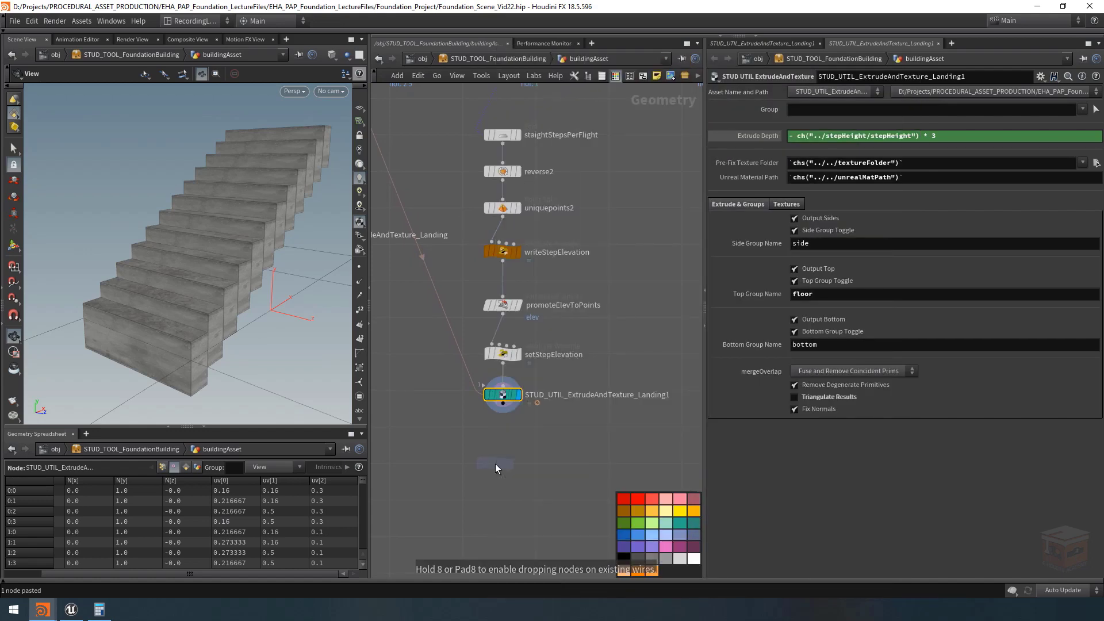
pyautogui.click(502, 441)
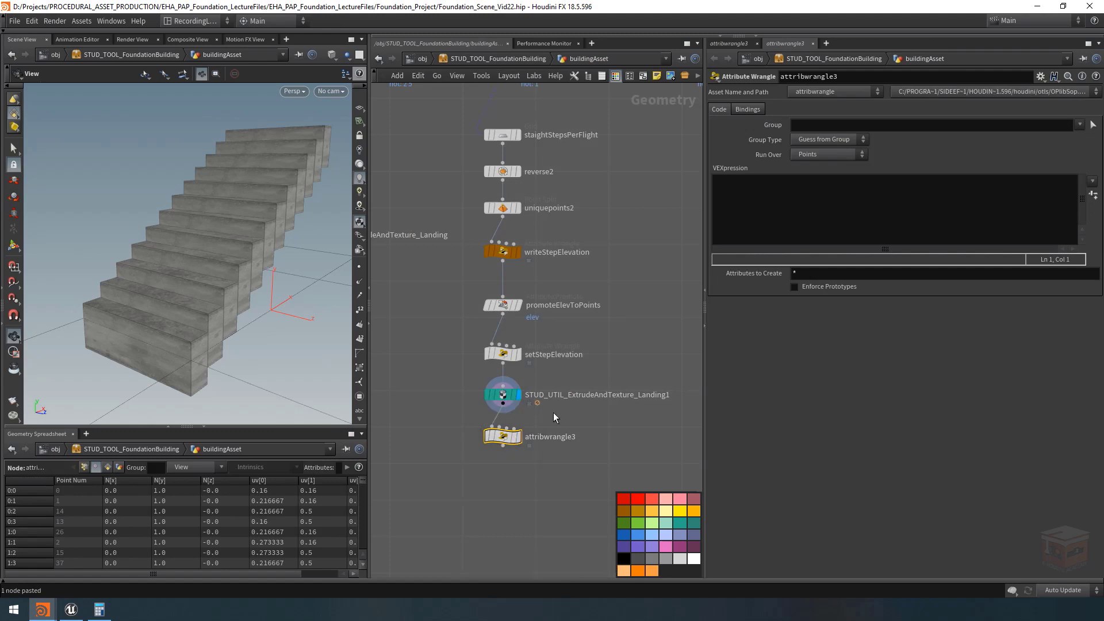
pyautogui.moveTo(505, 437)
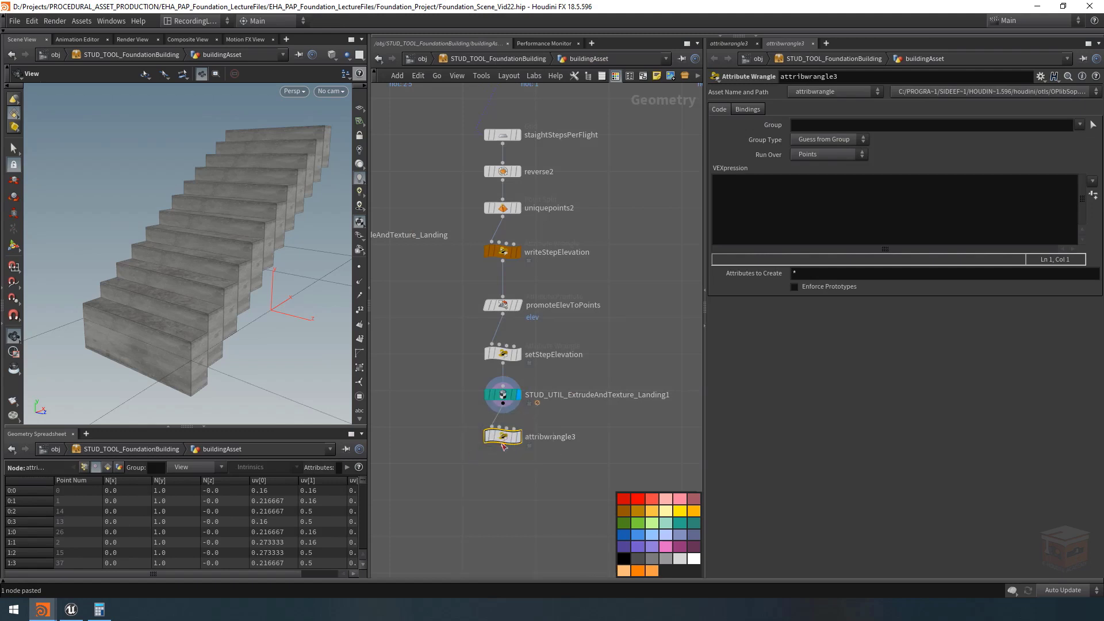
pyautogui.click(680, 524)
# Rename the new wrangle as offsetSideProjection and make it the displayed node
pyautogui.scroll(2, 511, 443)
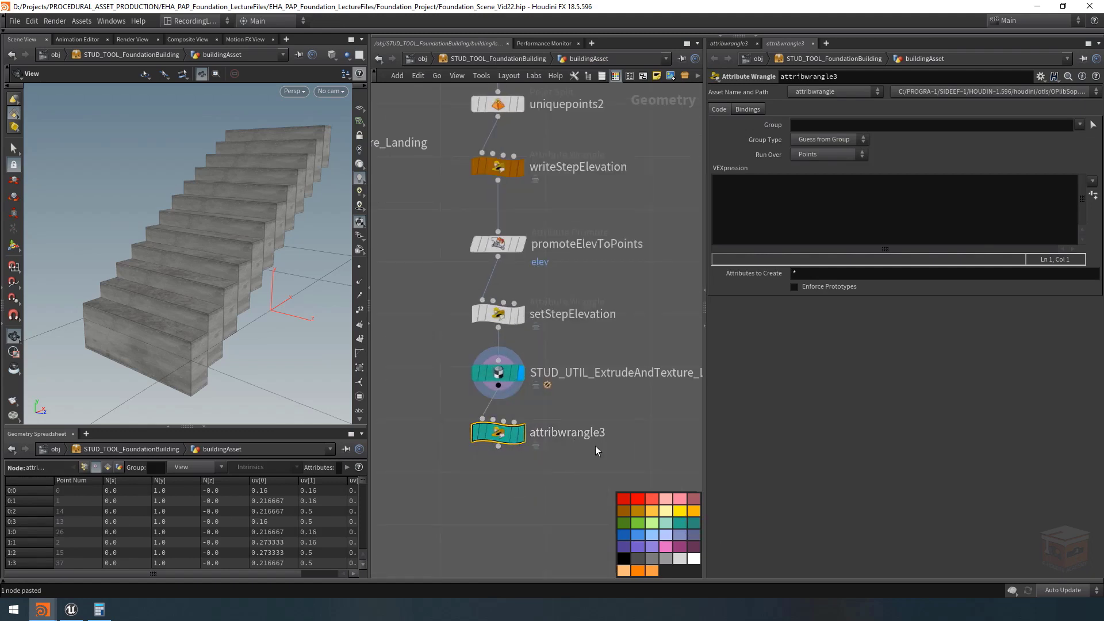
pyautogui.moveTo(595, 446); pyautogui.dragTo(512, 420, button='middle')
pyautogui.doubleClick(530, 417)
pyautogui.doubleClick(530, 416)
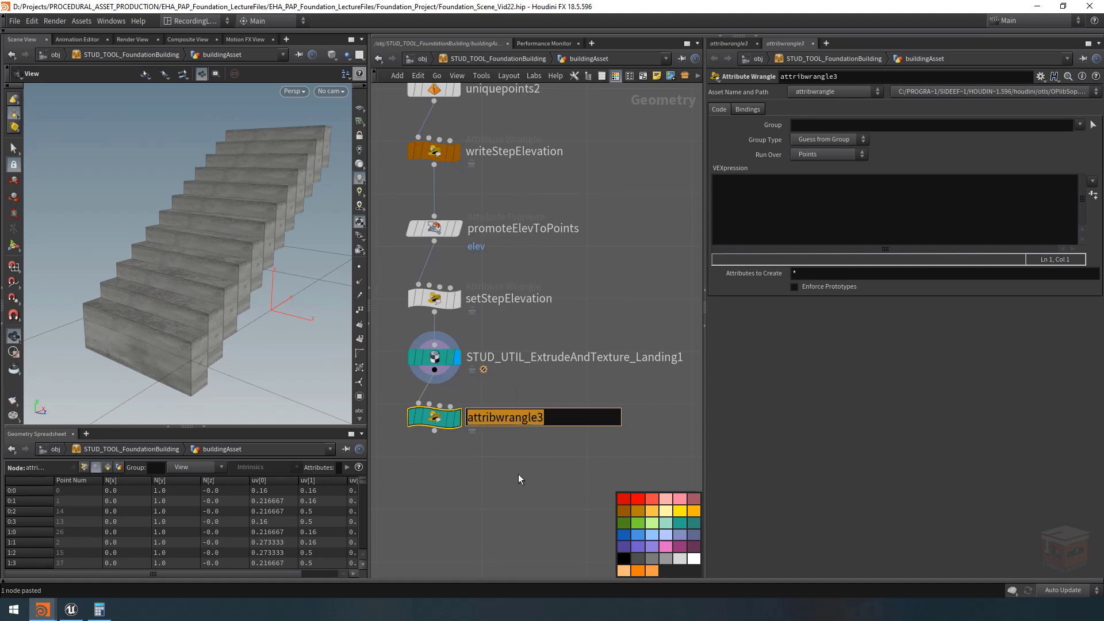
pyautogui.write('offset')
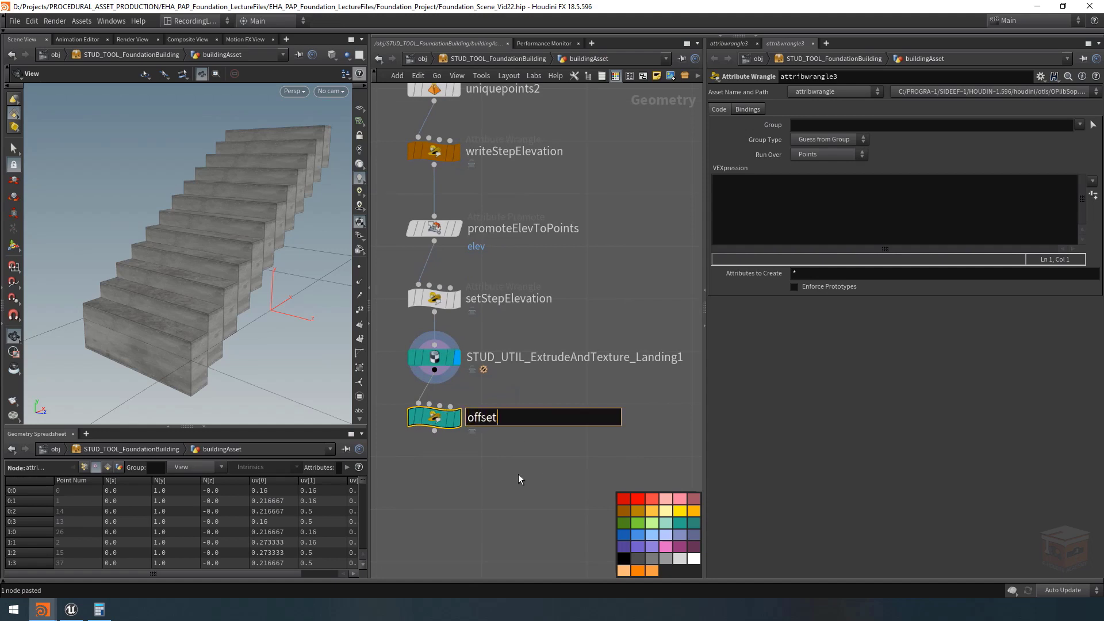
pyautogui.write('SideProjection')
pyautogui.press('Return')
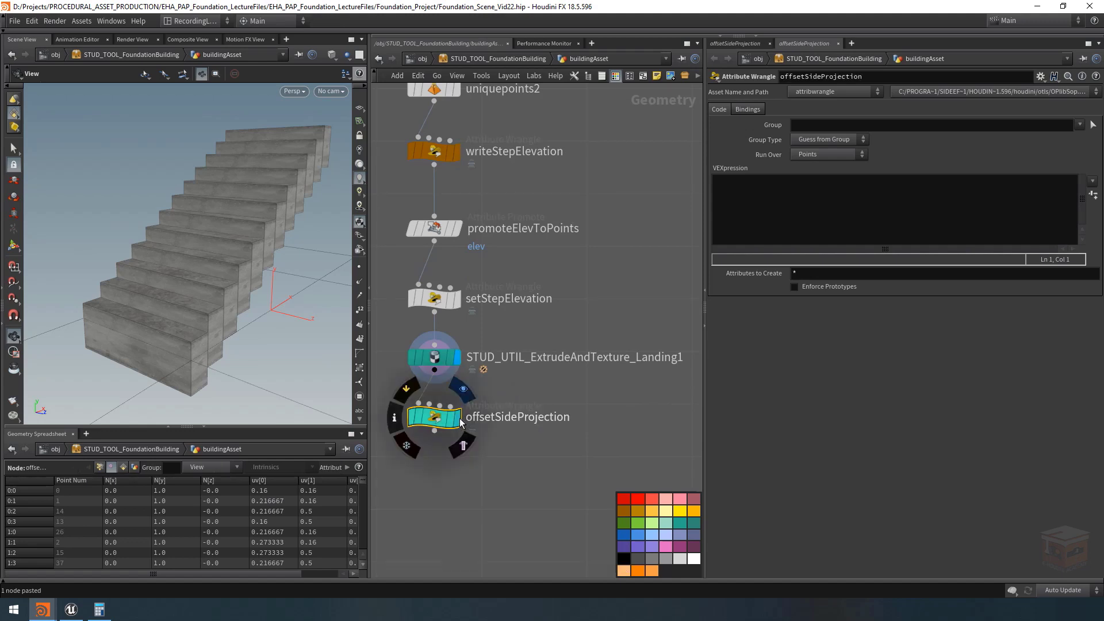
pyautogui.click(457, 417)
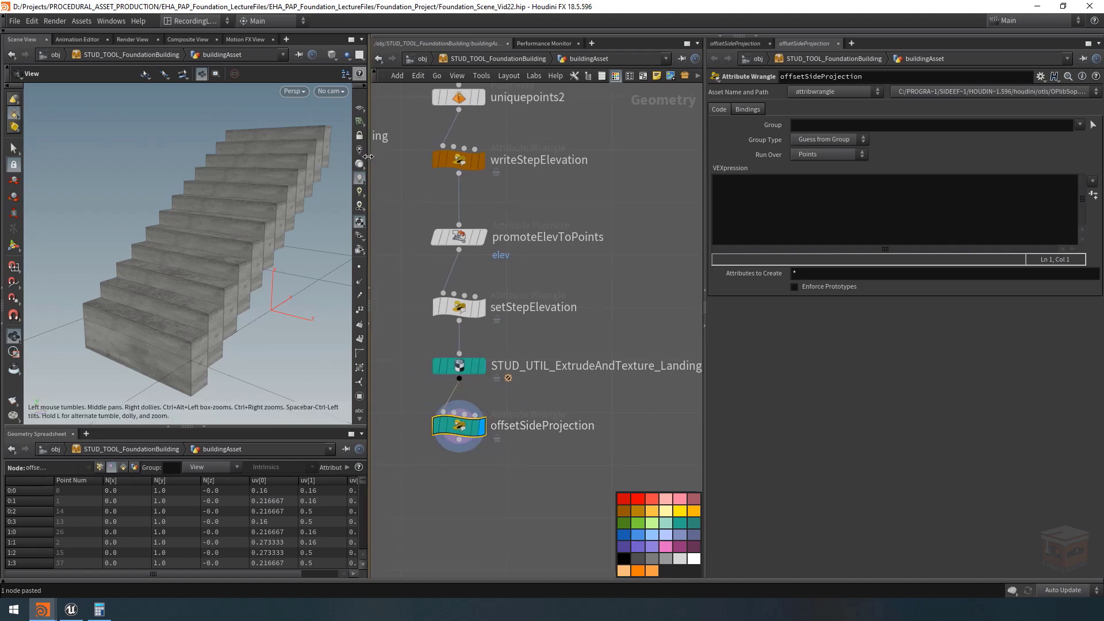
# Widen the viewport, split it into two side-by-side views, and change the top view to a UV view of the staircase
pyautogui.moveTo(369, 172); pyautogui.dragTo(483, 176)
pyautogui.moveTo(221, 183); pyautogui.dragTo(318, 199, button='right')
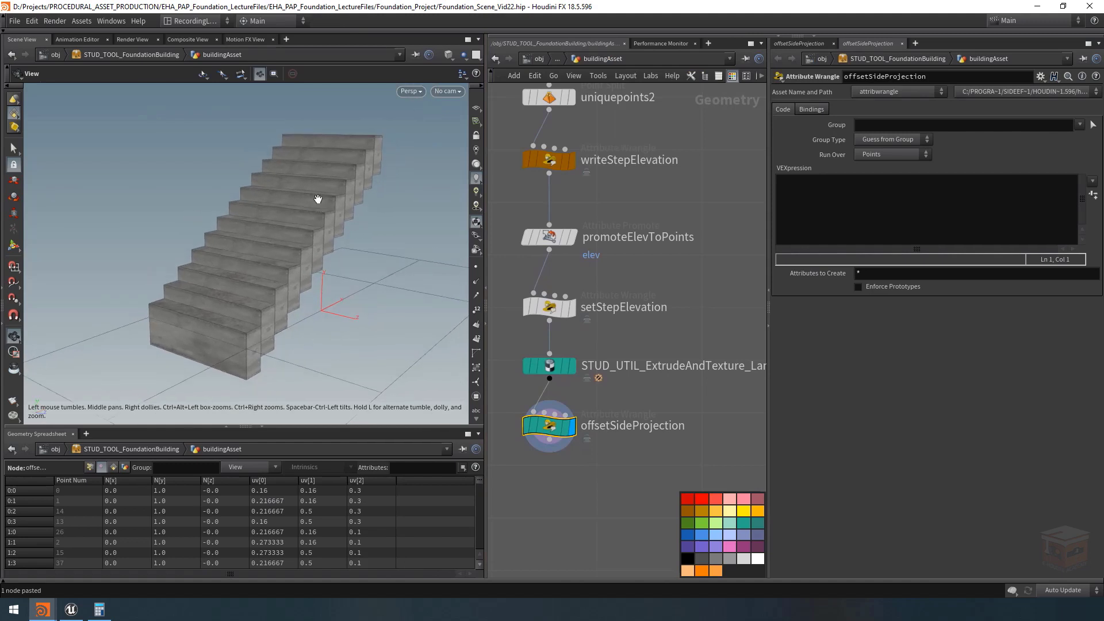
pyautogui.click(477, 55)
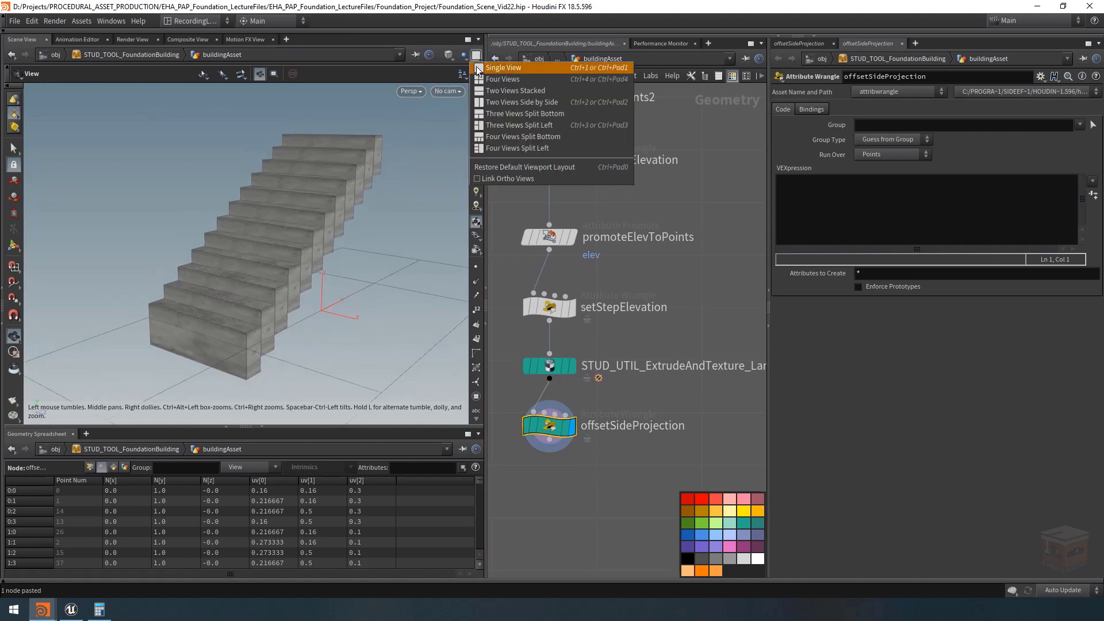
pyautogui.click(501, 103)
pyautogui.click(190, 91)
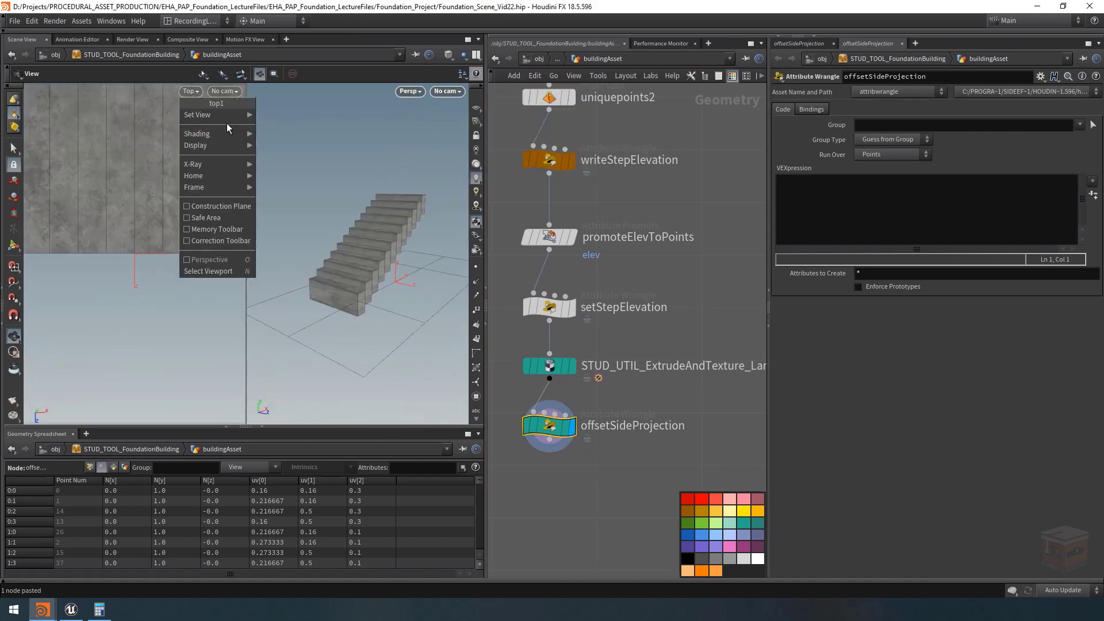
pyautogui.moveTo(224, 115)
pyautogui.click(287, 161)
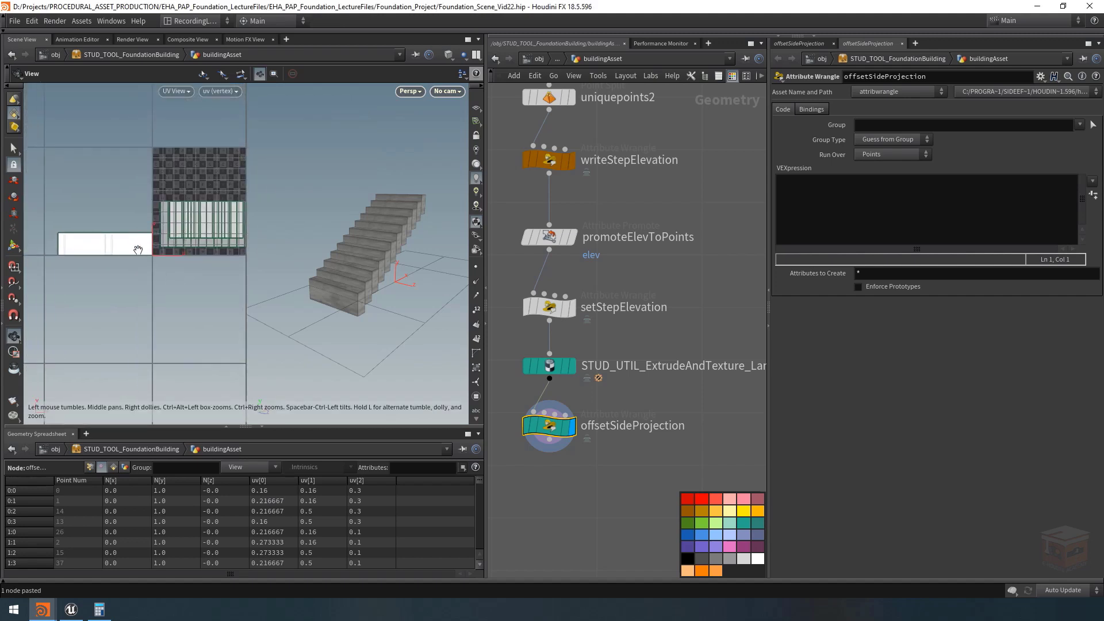
pyautogui.scroll(3, 82, 242)
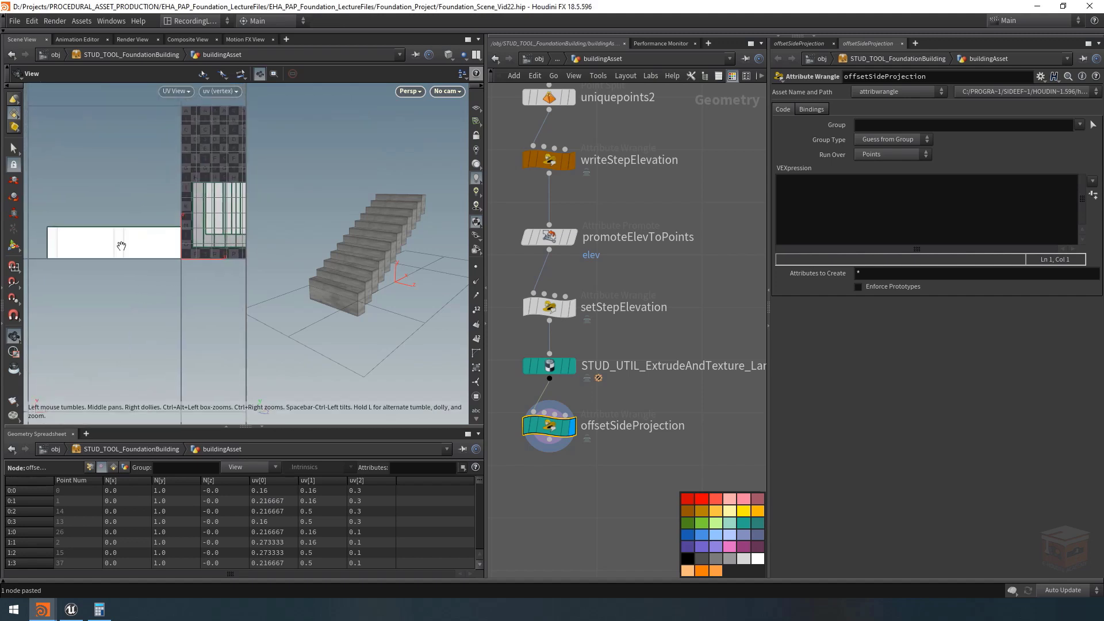
pyautogui.scroll(5, 385, 244)
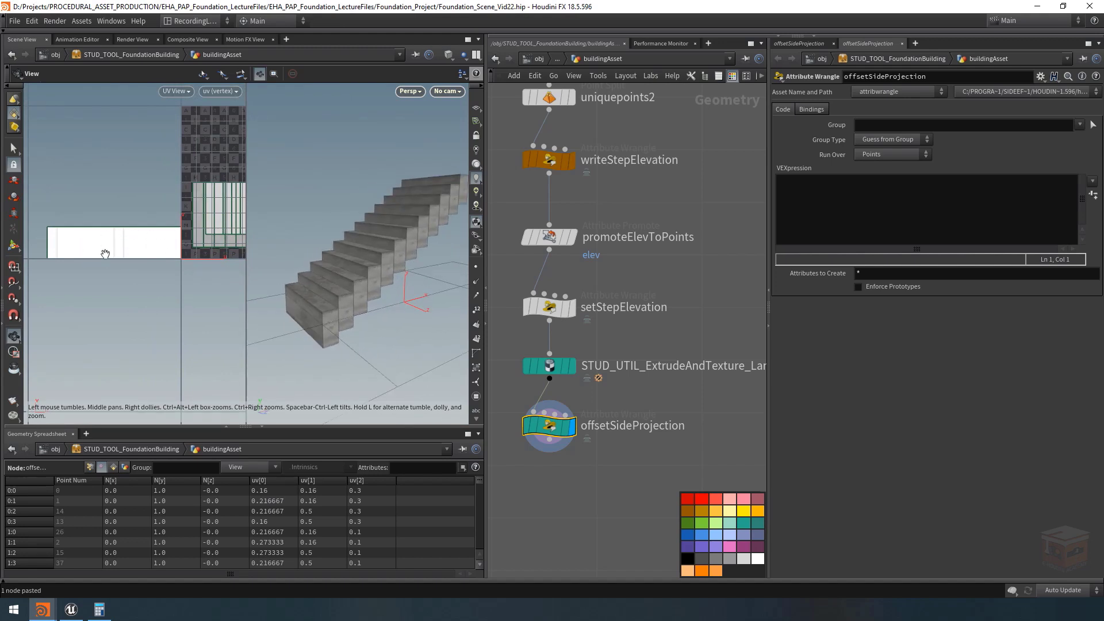
# Show the staircase's primitive groups in the viewport and recolour the side group yellow
pyautogui.click(476, 396)
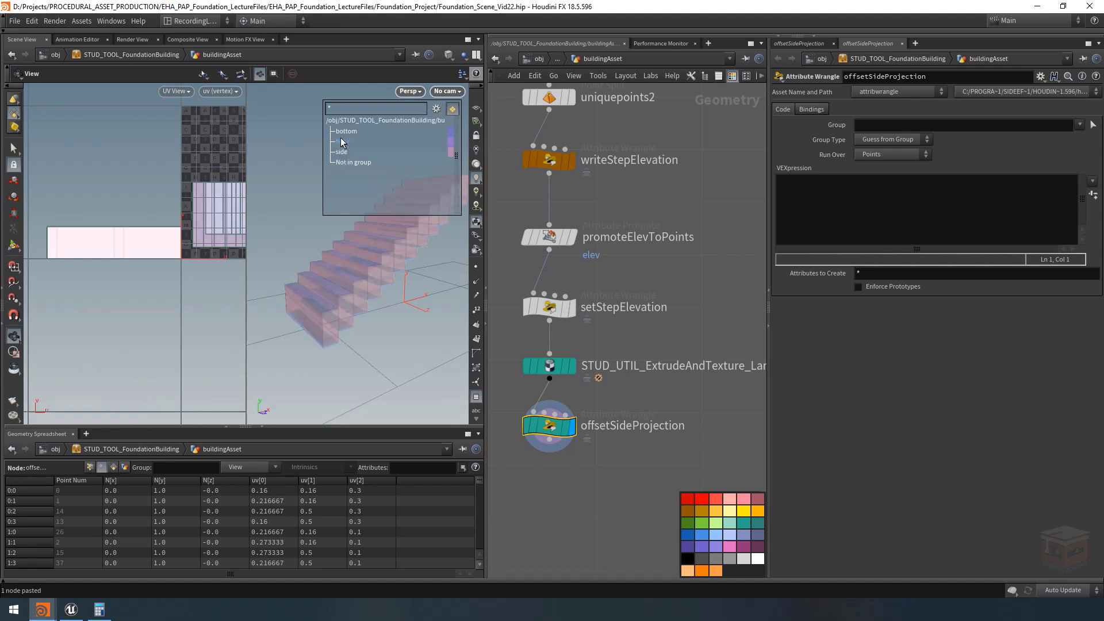
pyautogui.click(451, 153)
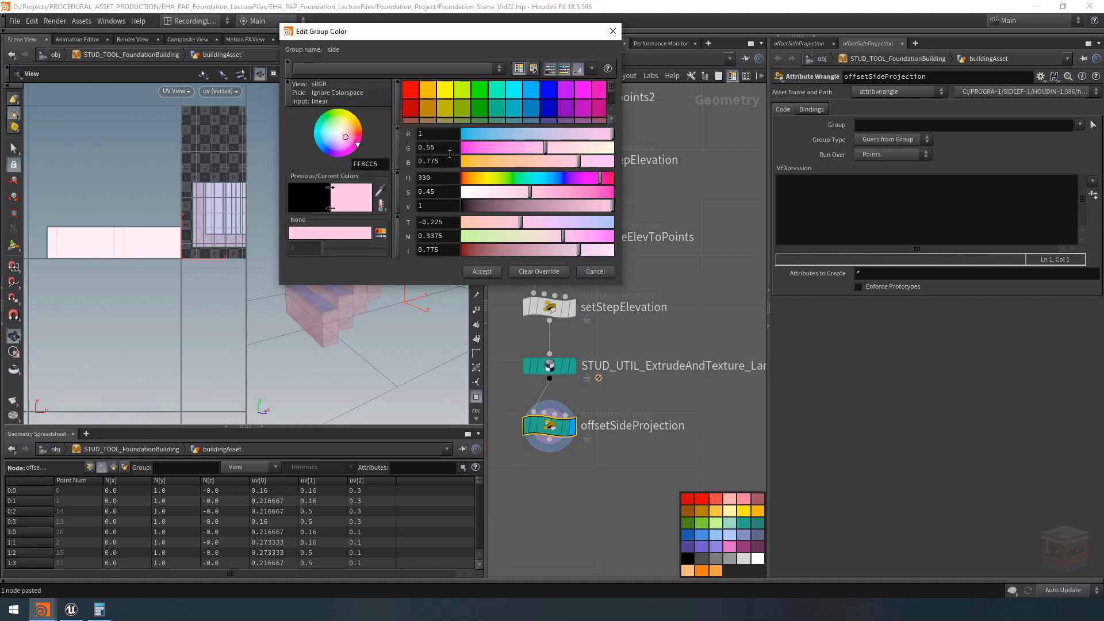
pyautogui.click(445, 91)
pyautogui.click(482, 272)
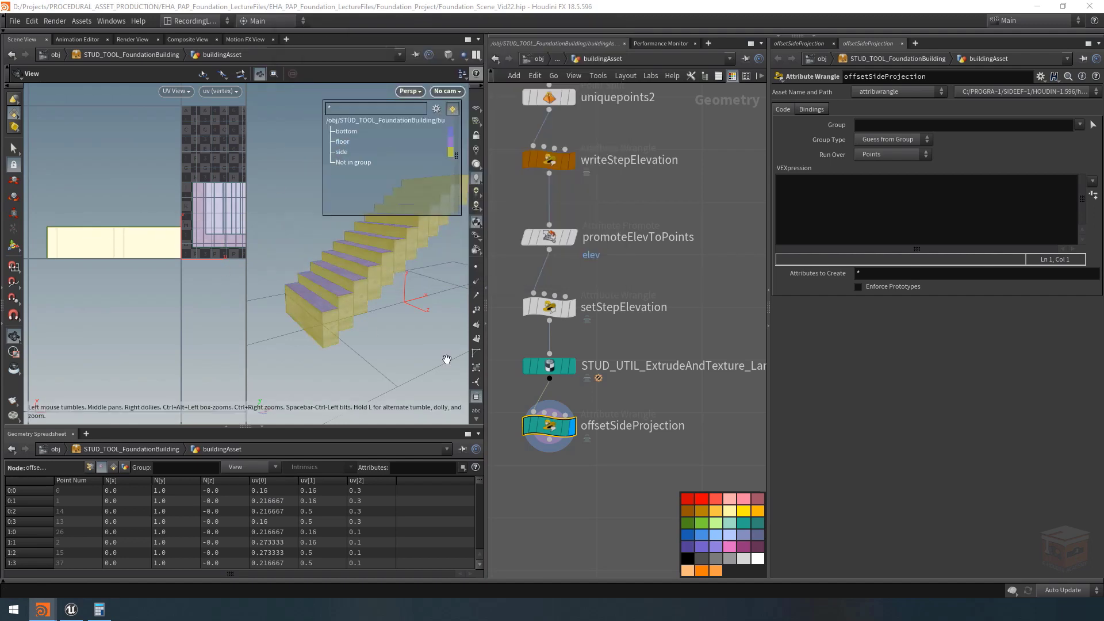
# Set the offsetSideProjection wrangle to run over Vertices
pyautogui.scroll(-2, 681, 455)
pyautogui.click(575, 428)
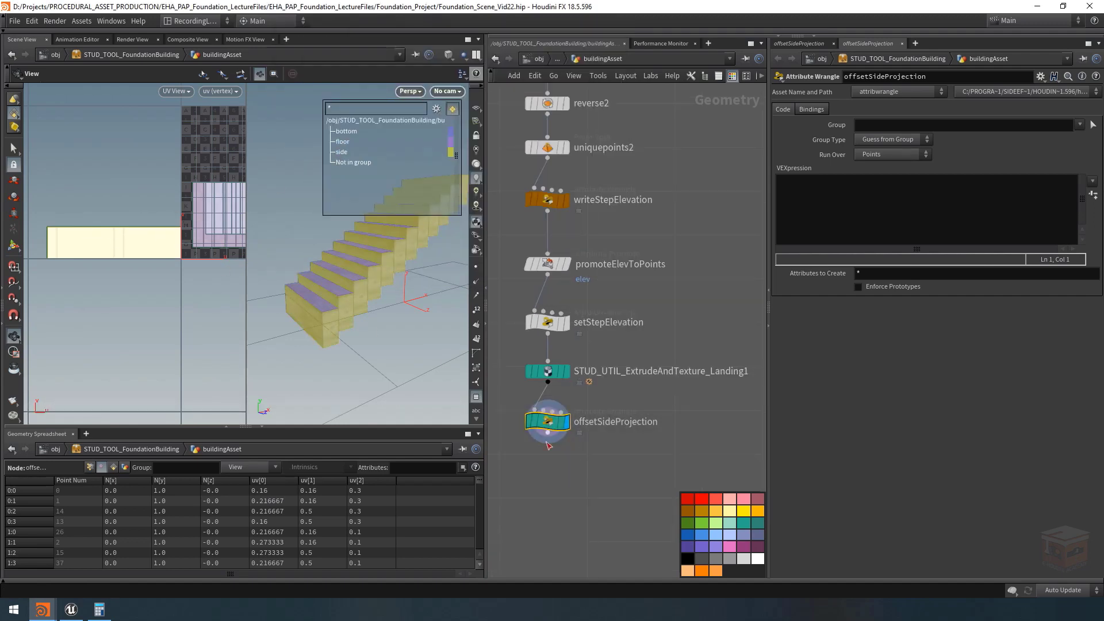
pyautogui.click(881, 154)
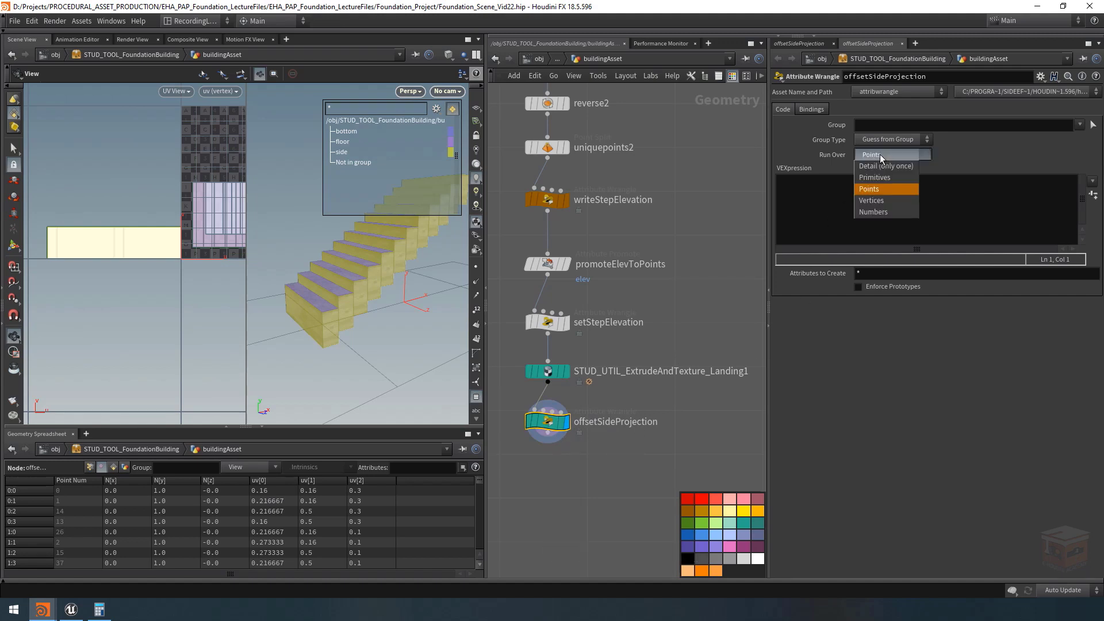
pyautogui.click(881, 202)
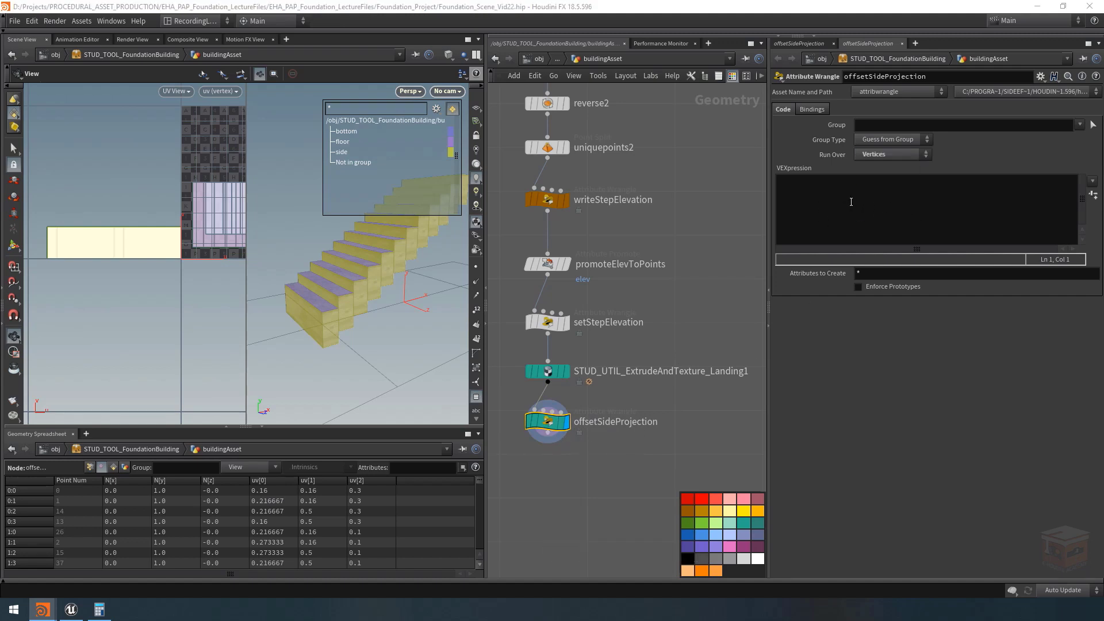
pyautogui.click(849, 202)
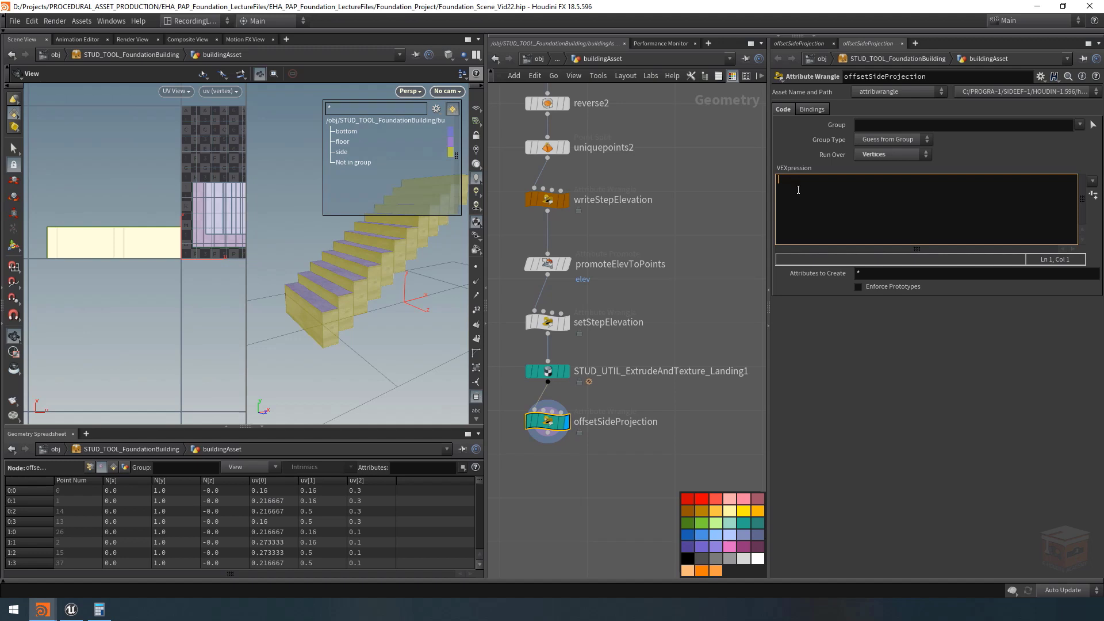
pyautogui.write('v@uv.x')
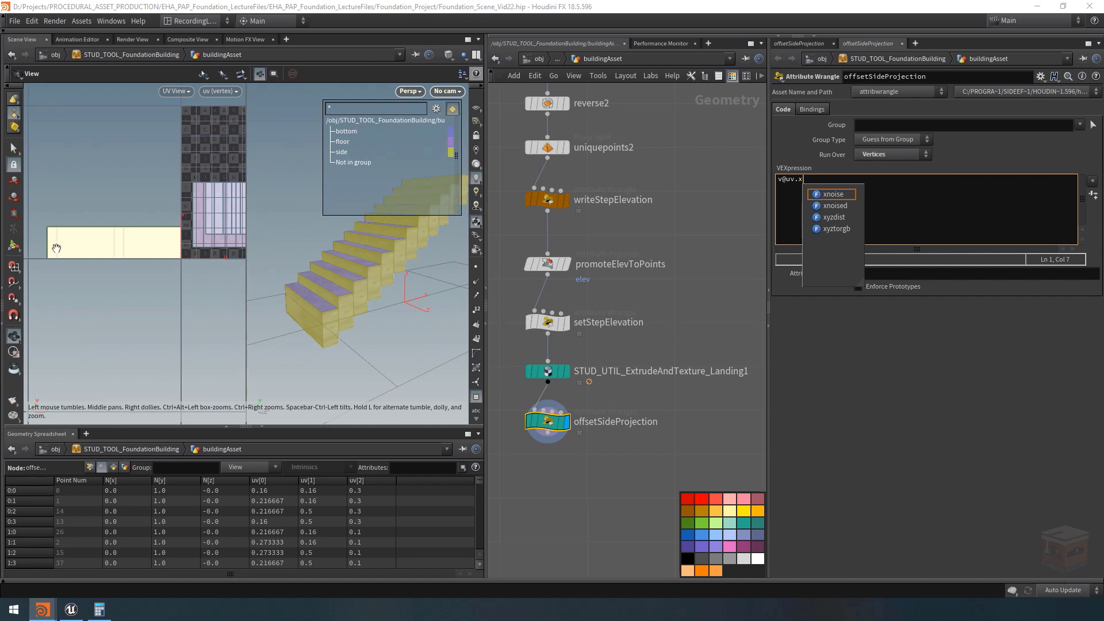
pyautogui.click(895, 182)
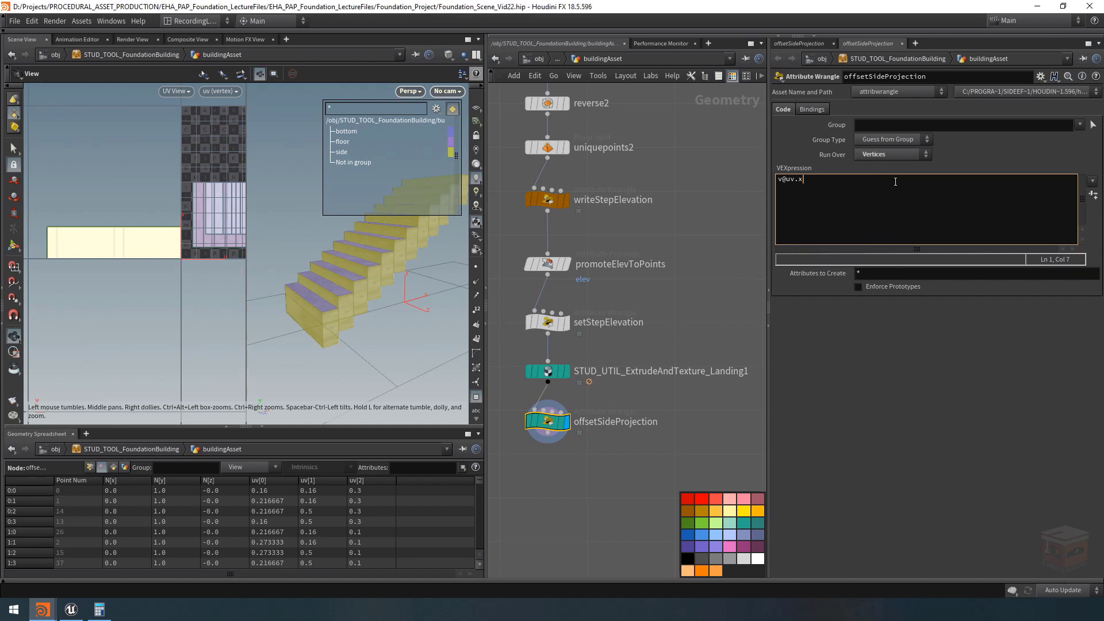
pyautogui.write('+= rand()')
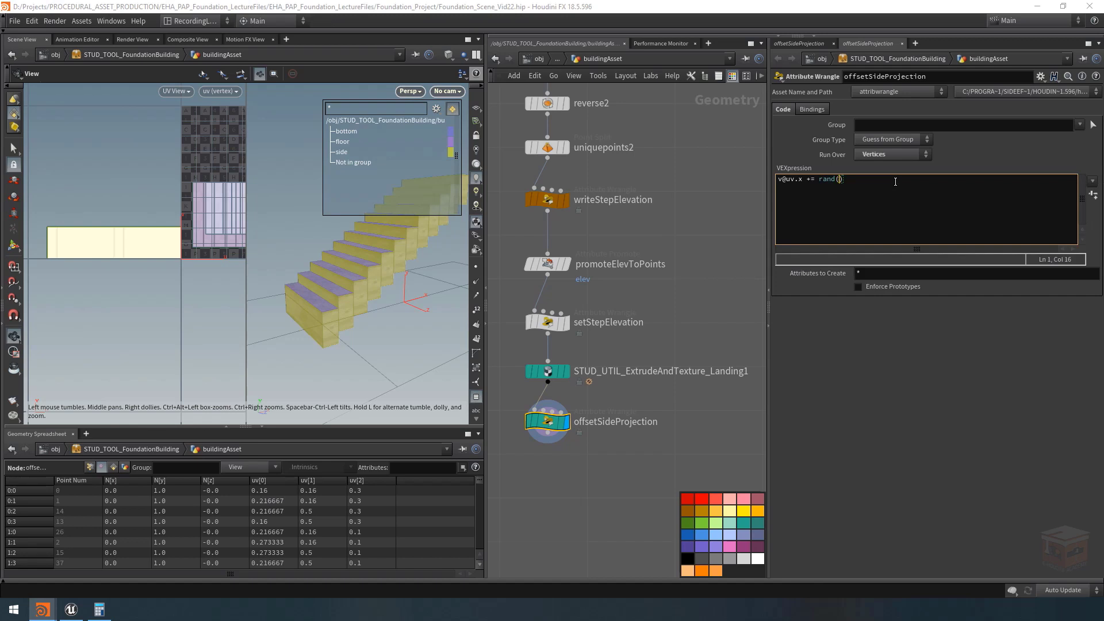
pyautogui.write('@primnum')
pyautogui.click(718, 286)
pyautogui.moveTo(185, 281); pyautogui.dragTo(120, 284, button='middle')
pyautogui.scroll(-3, 158, 257)
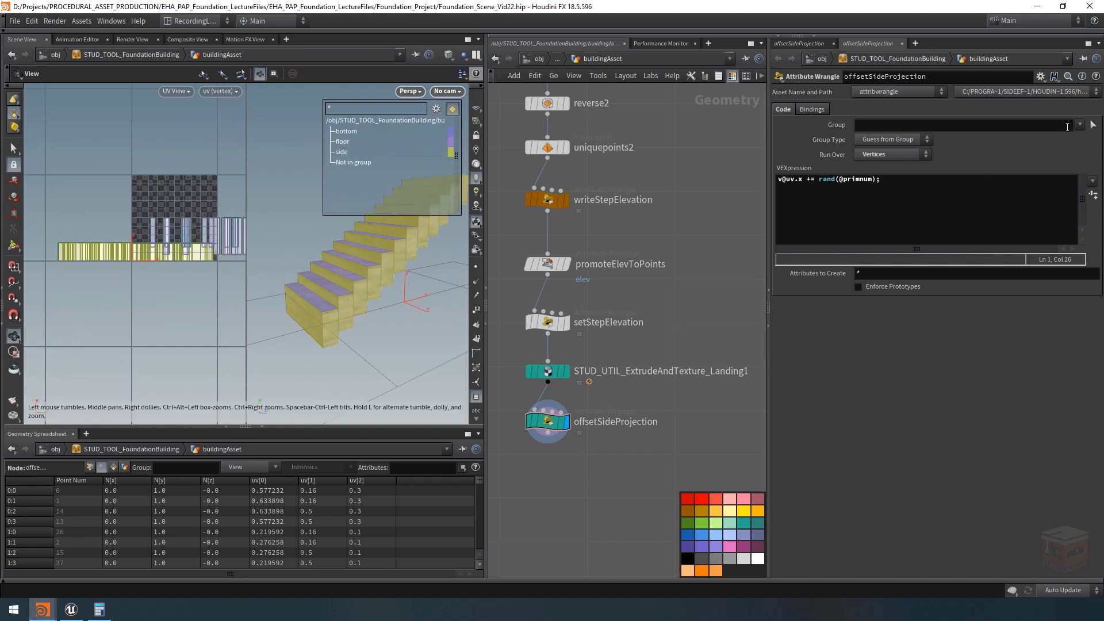
# Restrict the offsetSideProjection wrangle to the side group
pyautogui.click(1079, 125)
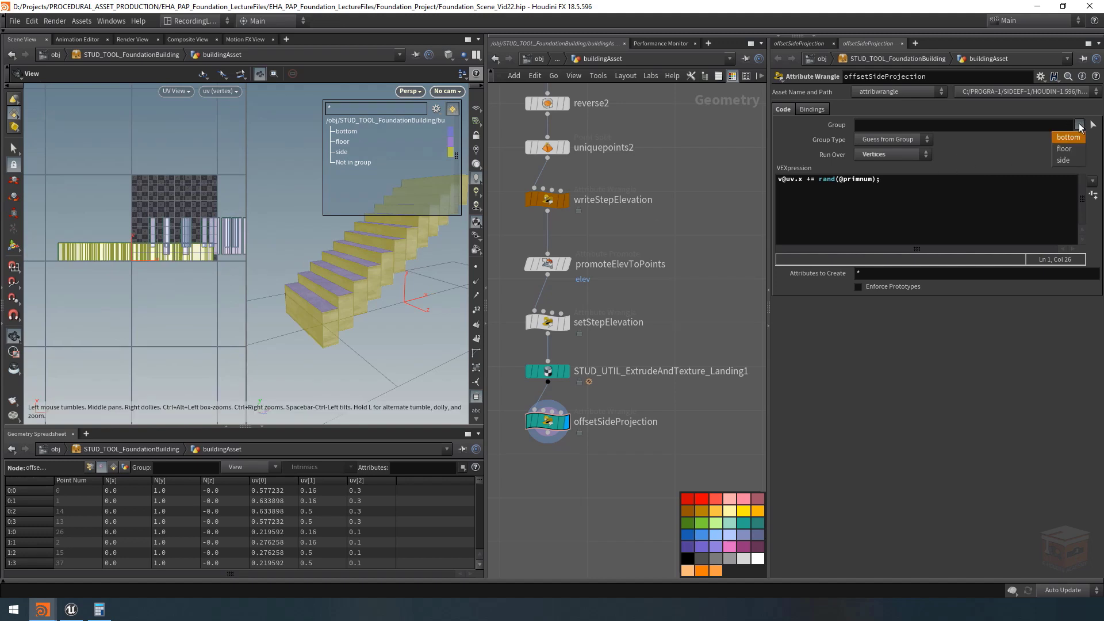
pyautogui.click(1065, 160)
pyautogui.moveTo(94, 254)
pyautogui.mouseDown(button='middle')
pyautogui.moveTo(116, 255)
pyautogui.moveTo(98, 254)
pyautogui.mouseUp(button='middle')
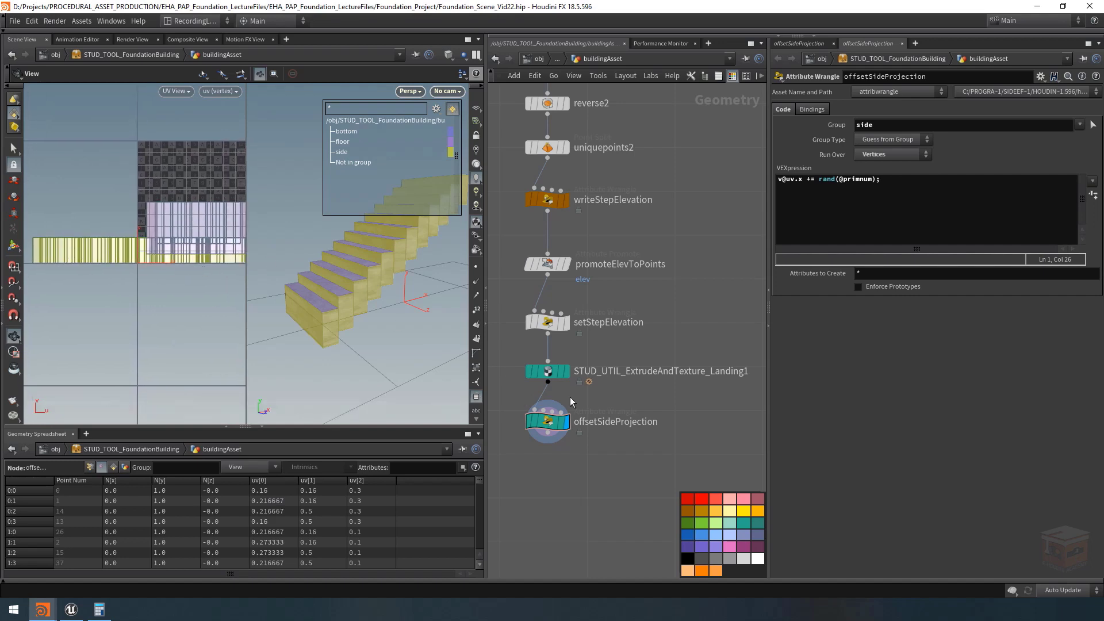
# Compare the step UVs and texture at STUD_UTIL_ExtrudeAndTexture_Landing1 and offsetSideProjection with group display off, and inspect the staircase's underside
pyautogui.moveTo(562, 372)
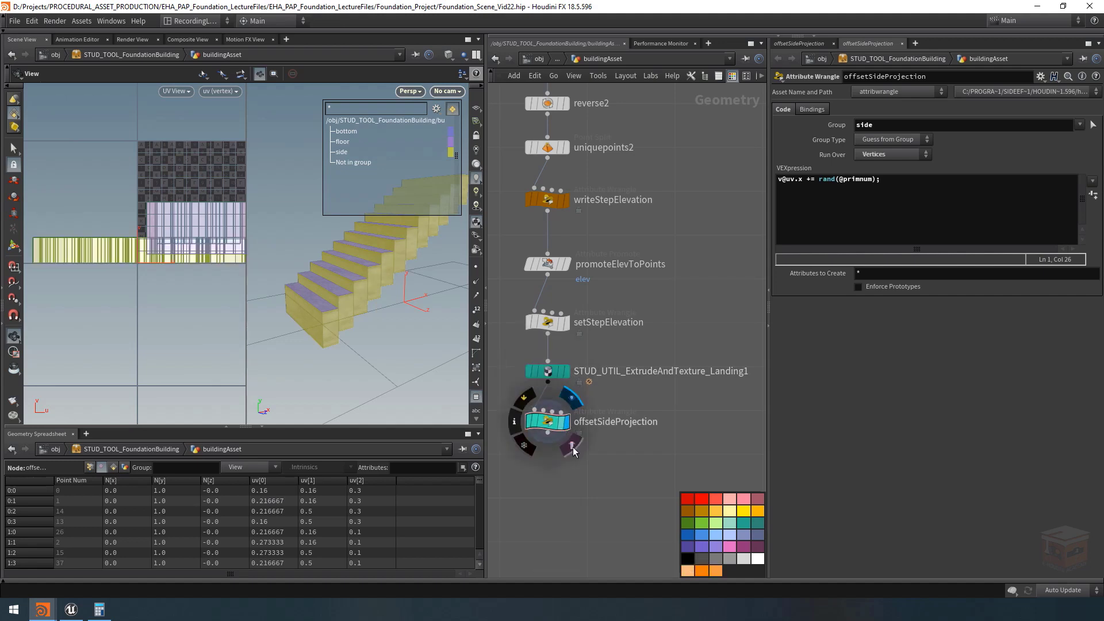
pyautogui.moveTo(434, 367); pyautogui.dragTo(403, 285)
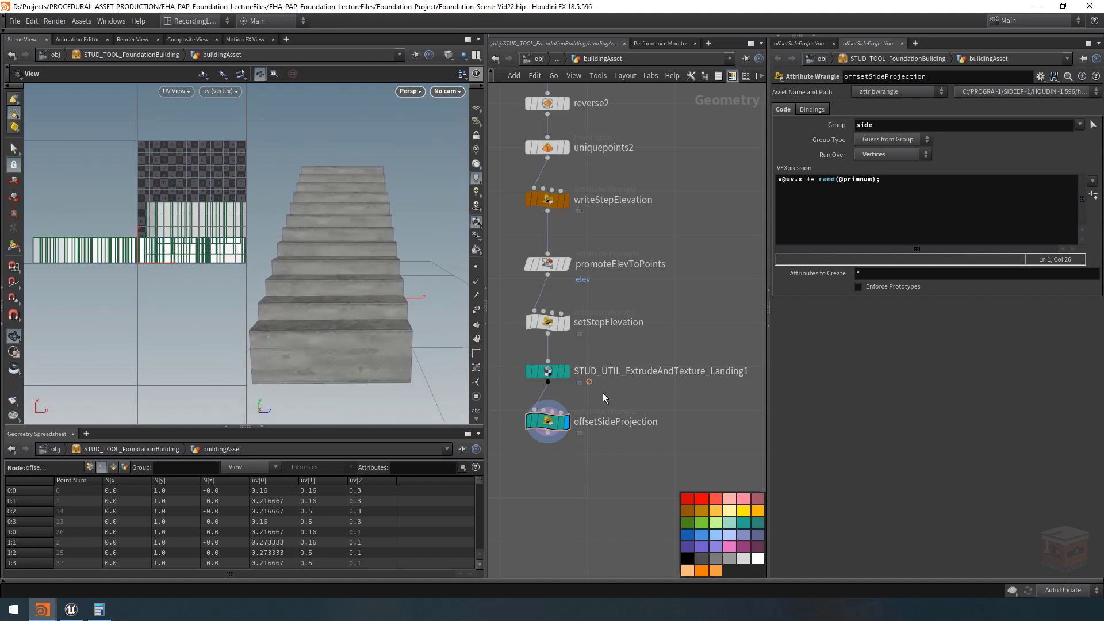
pyautogui.click(566, 370)
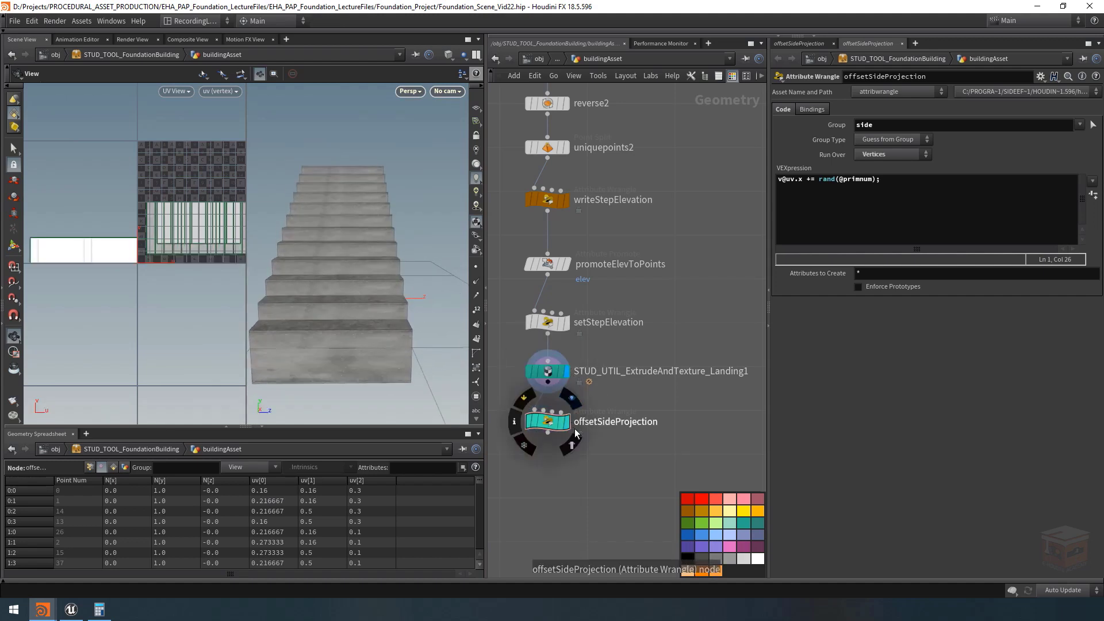
pyautogui.click(569, 424)
pyautogui.moveTo(279, 210); pyautogui.dragTo(304, 231)
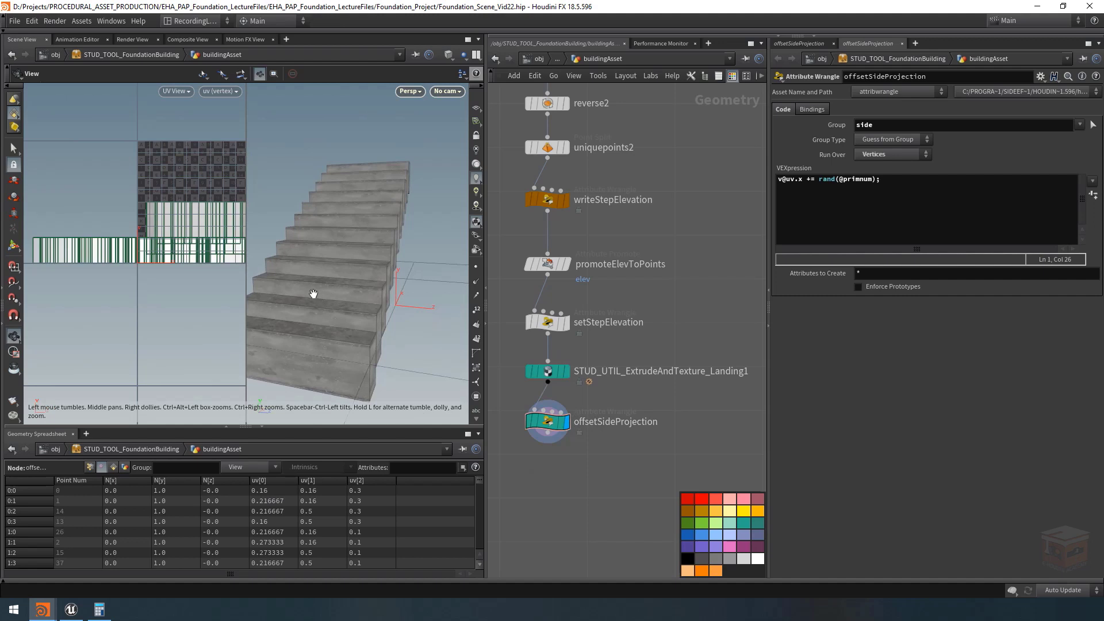
pyautogui.moveTo(313, 294); pyautogui.dragTo(338, 261)
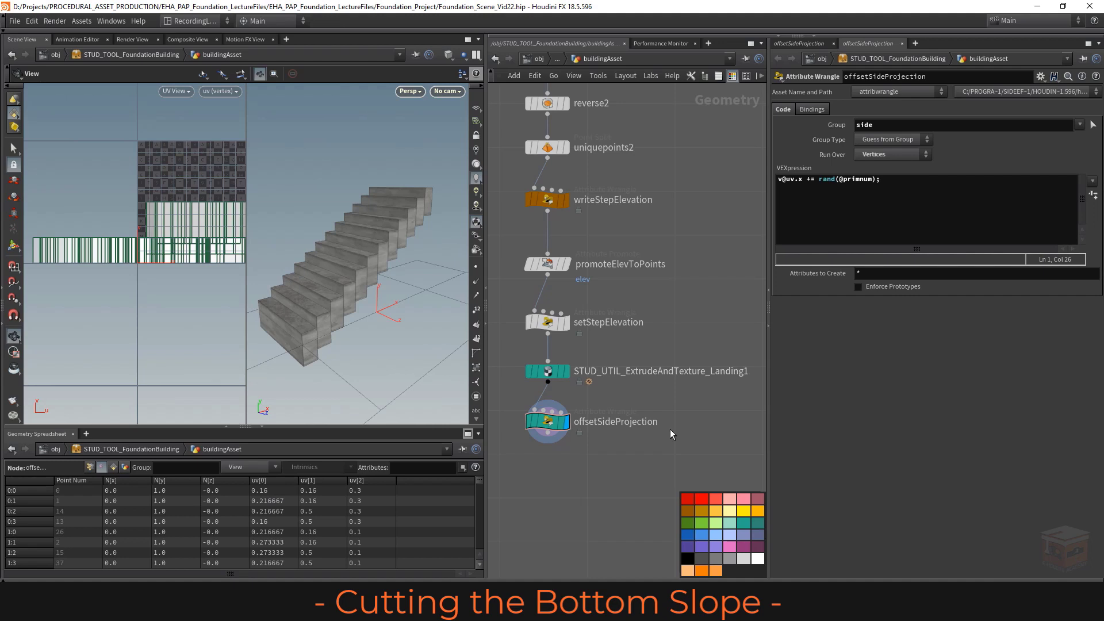
pyautogui.moveTo(397, 265); pyautogui.dragTo(364, 232)
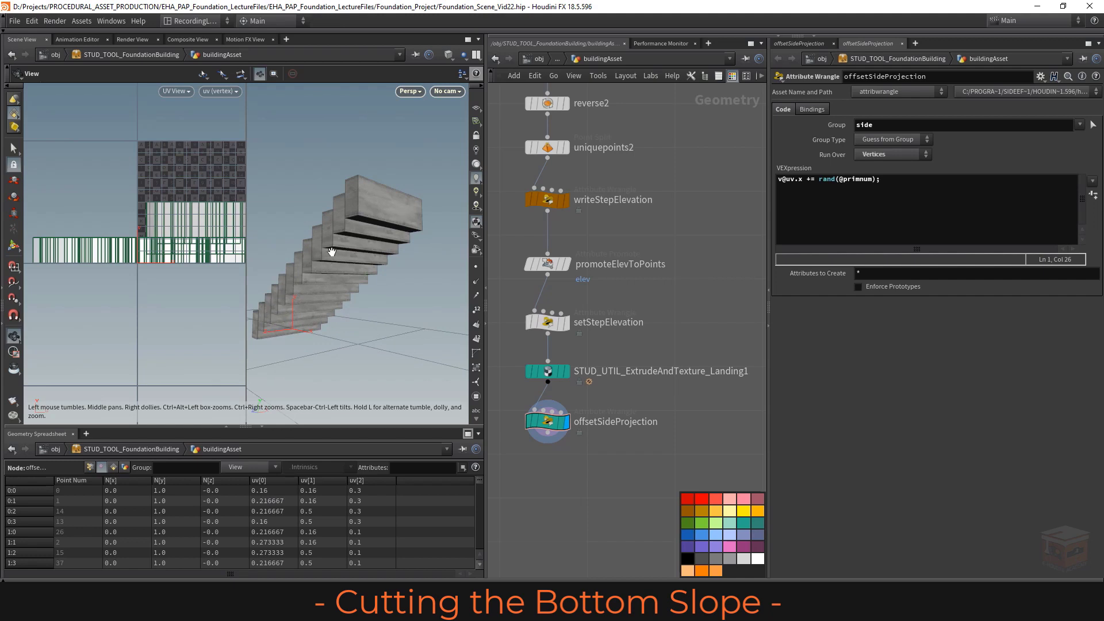
pyautogui.moveTo(332, 252); pyautogui.dragTo(299, 347)
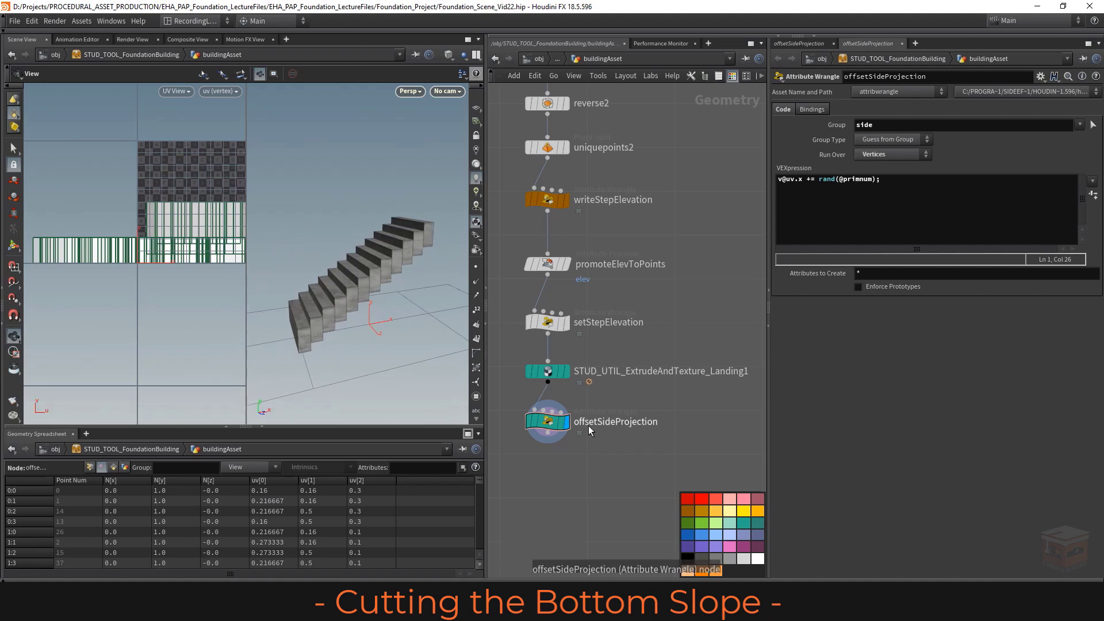
# Add a Boolean node with the Union operation, wire offsetSideProjection into its first input, and display it
pyautogui.moveTo(359, 281)
pyautogui.mouseDown()
pyautogui.moveTo(396, 276)
pyautogui.moveTo(373, 274)
pyautogui.mouseUp()
pyautogui.moveTo(362, 276); pyautogui.dragTo(924, 352, button='right')
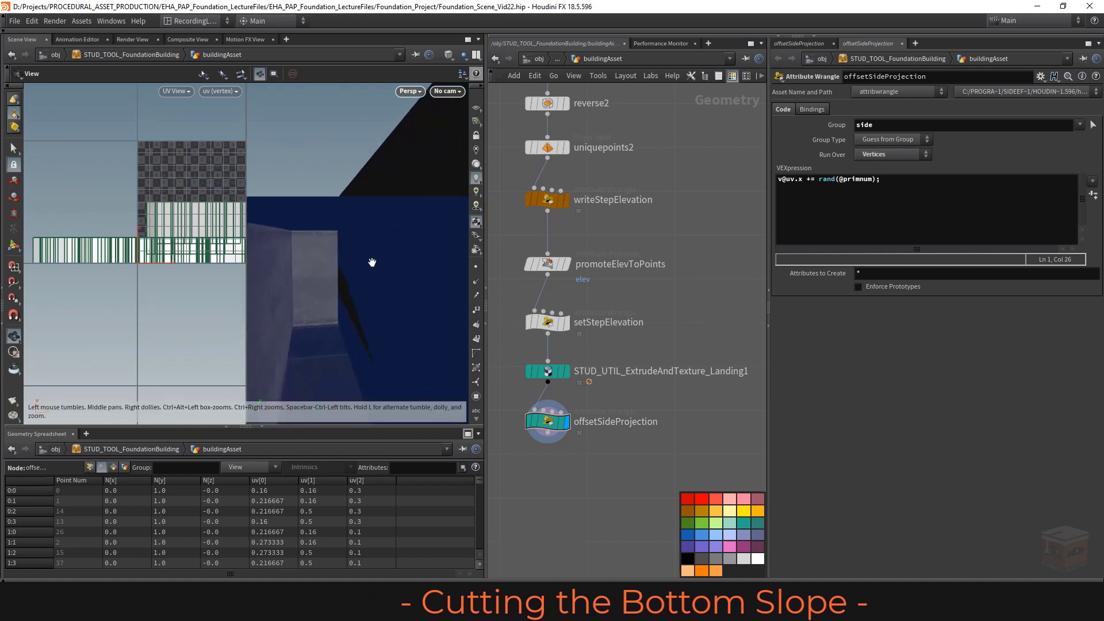
pyautogui.moveTo(375, 257)
pyautogui.mouseDown(button='middle')
pyautogui.moveTo(368, 271)
pyautogui.moveTo(278, 283)
pyautogui.moveTo(377, 254)
pyautogui.mouseUp(button='middle')
pyautogui.hotkey('space', 'g')
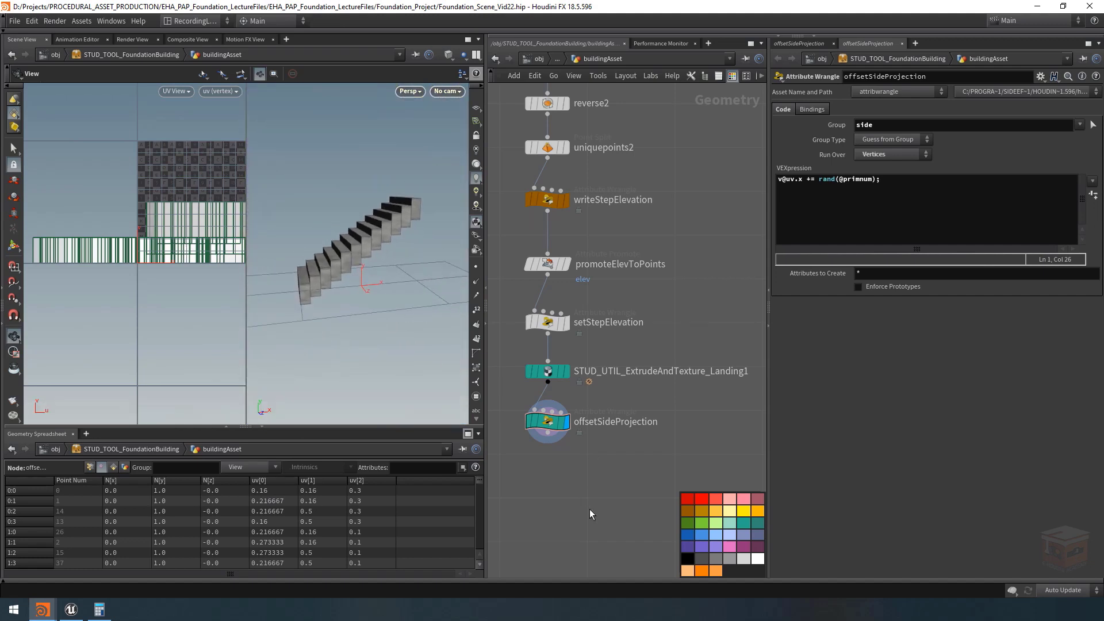
pyautogui.scroll(-2, 598, 460)
pyautogui.press('Tab')
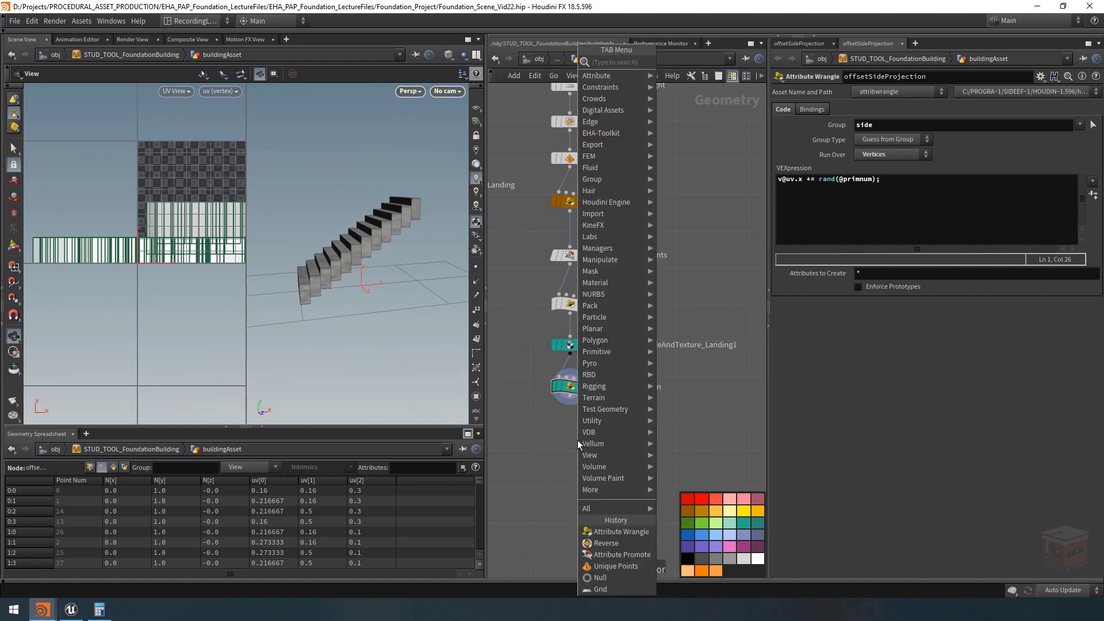
pyautogui.write('booleanun')
pyautogui.press('Return')
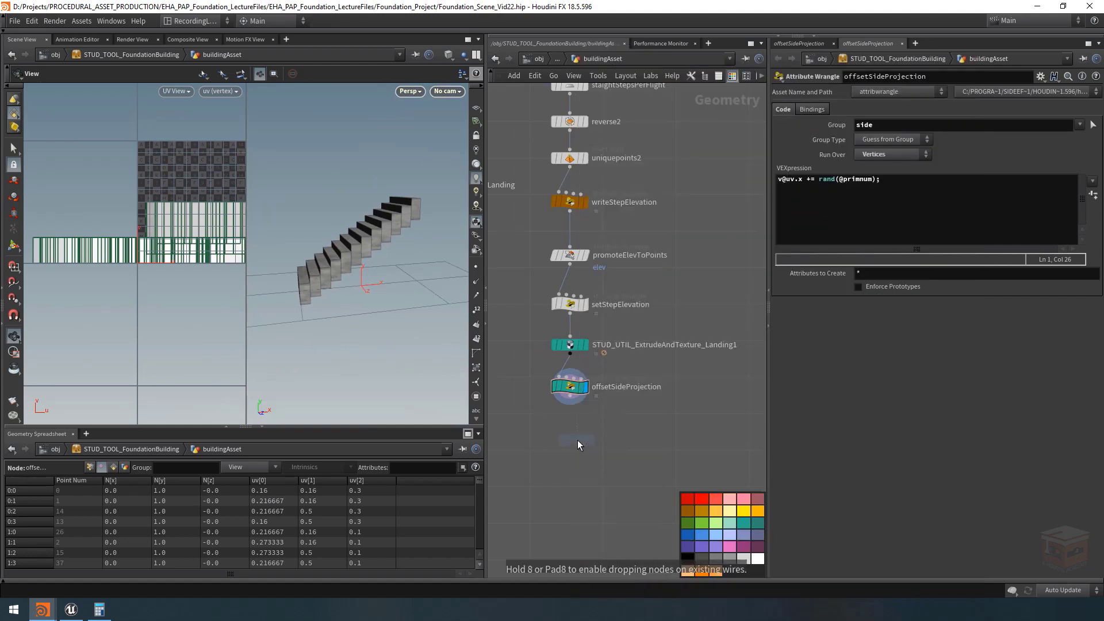
pyautogui.click(572, 440)
pyautogui.click(570, 396)
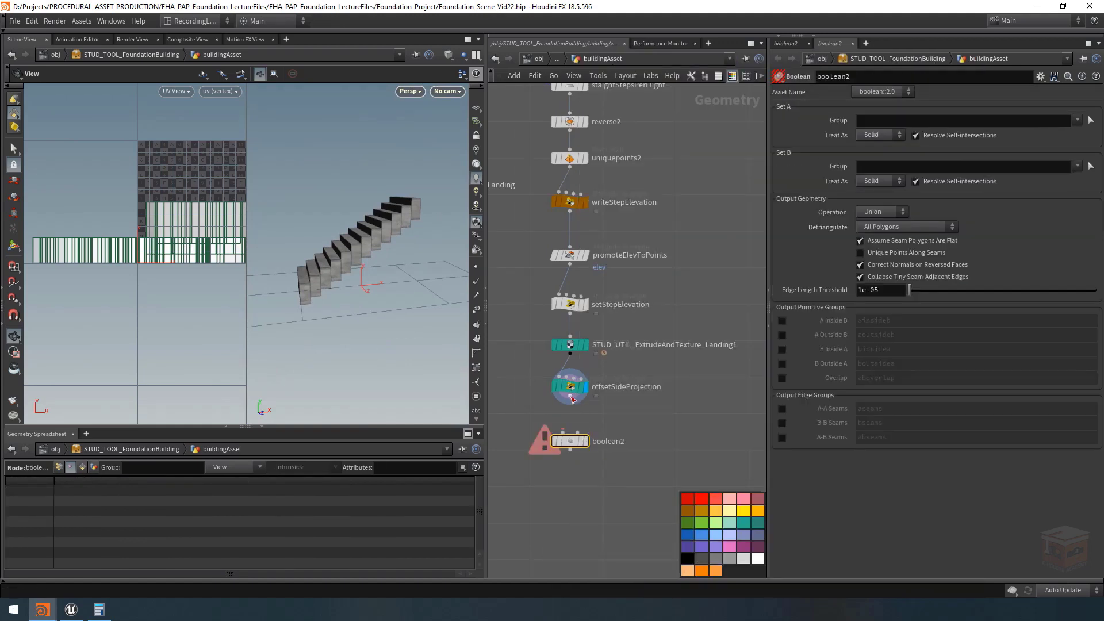
pyautogui.click(563, 433)
pyautogui.moveTo(568, 448); pyautogui.dragTo(568, 437)
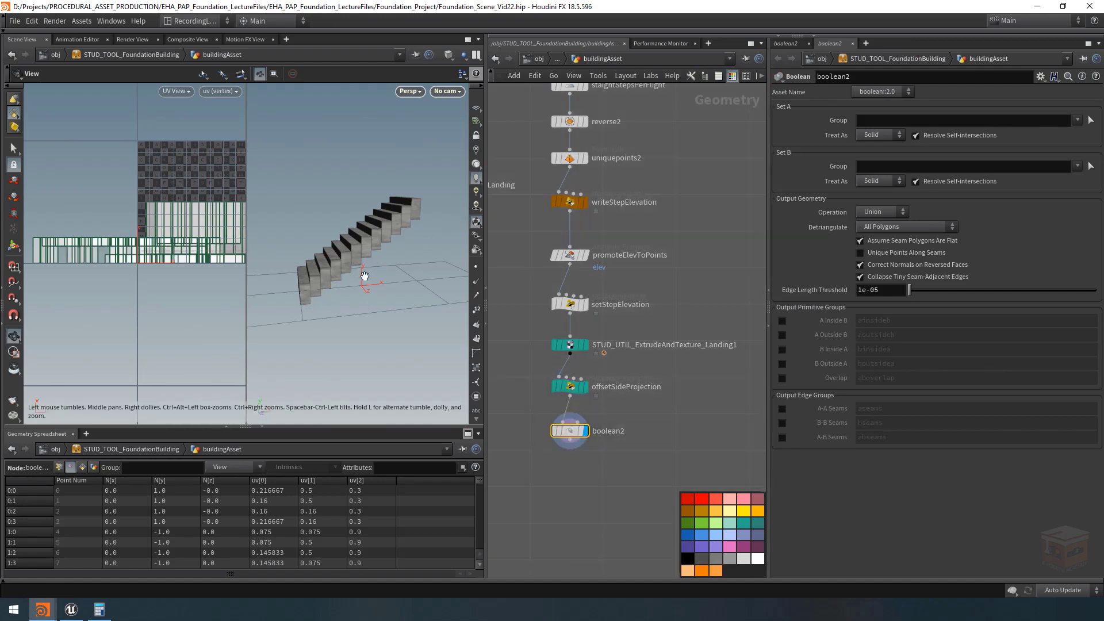
# Examine the Boolean result on the staircase's inside faces, underside and outside, checking its geometry with point display on
pyautogui.moveTo(370, 259)
pyautogui.mouseDown()
pyautogui.moveTo(431, 259)
pyautogui.moveTo(353, 261)
pyautogui.moveTo(369, 251)
pyautogui.mouseUp()
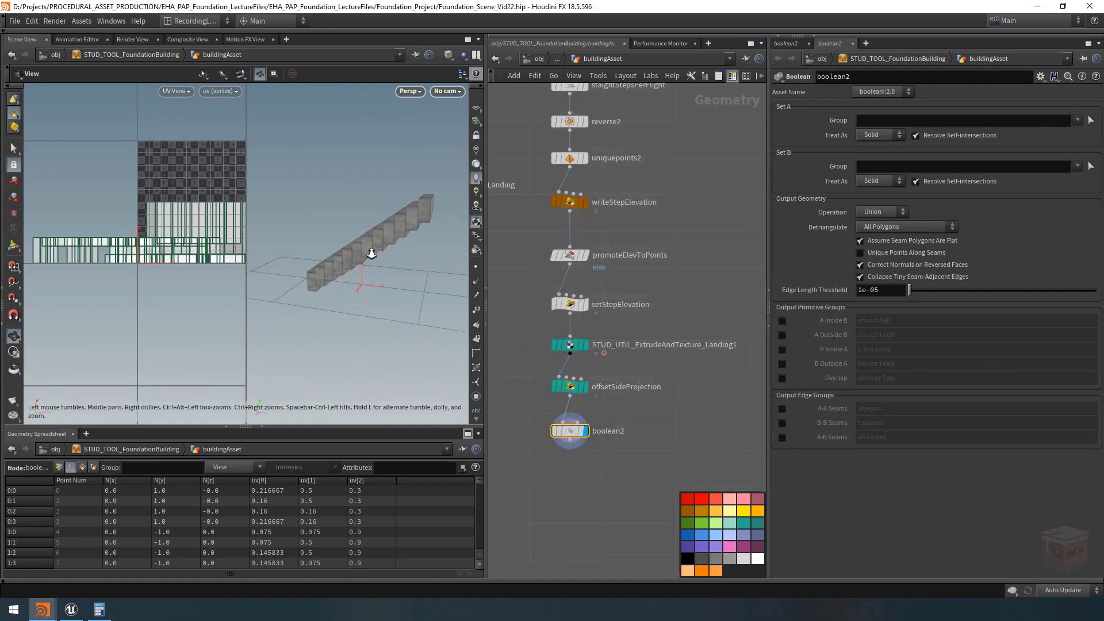
pyautogui.scroll(3, 345, 232)
pyautogui.moveTo(345, 232); pyautogui.dragTo(800, 293, button='right')
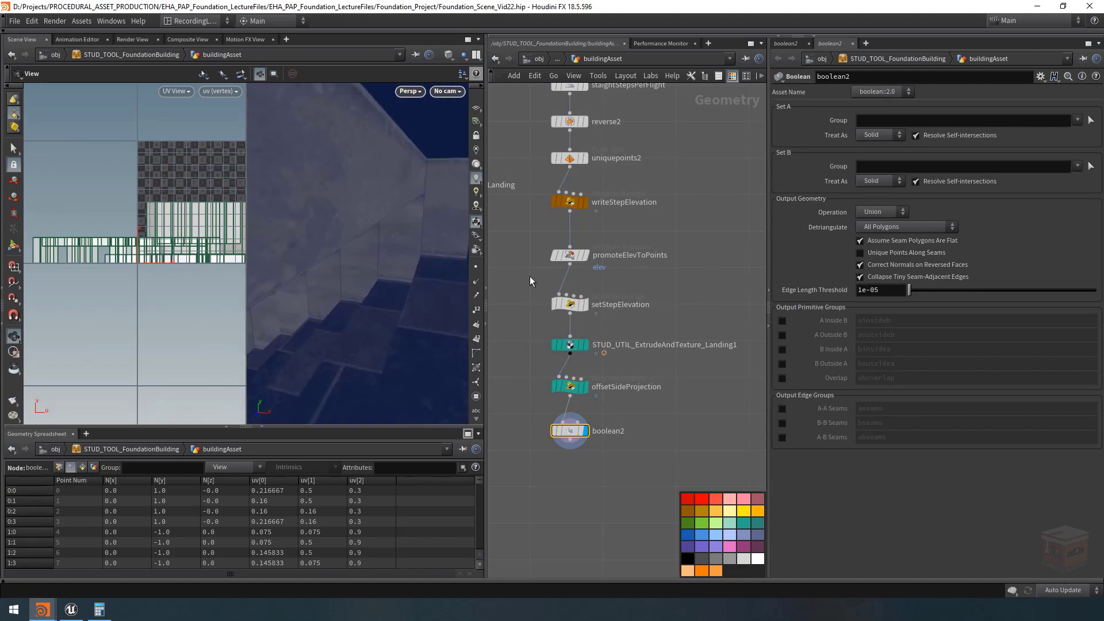
pyautogui.moveTo(437, 290); pyautogui.dragTo(380, 287)
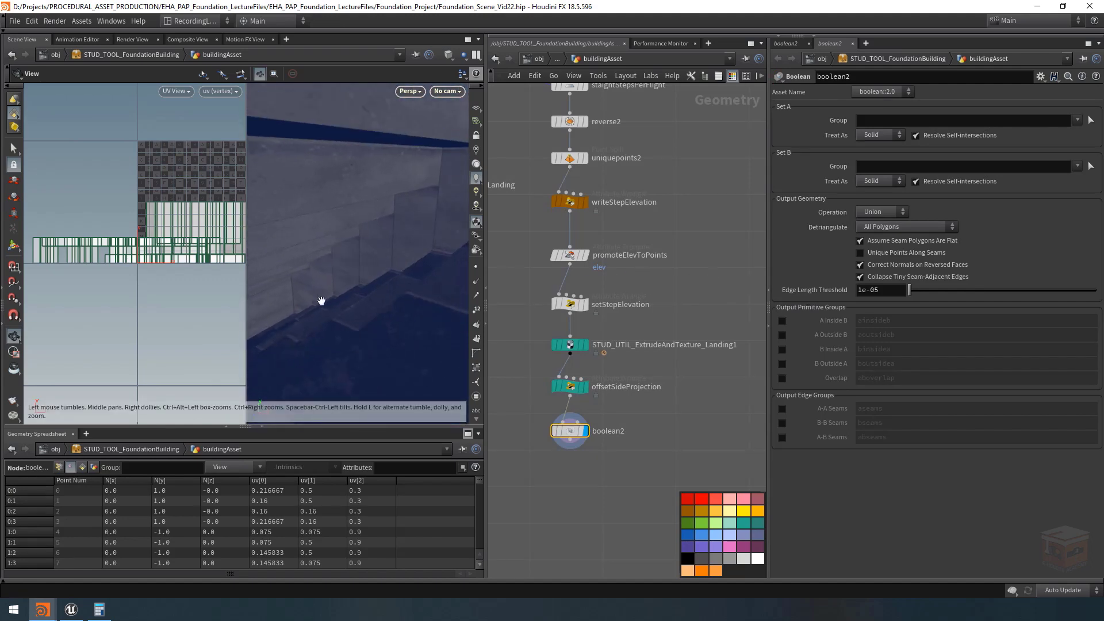
pyautogui.scroll(-10, 353, 254)
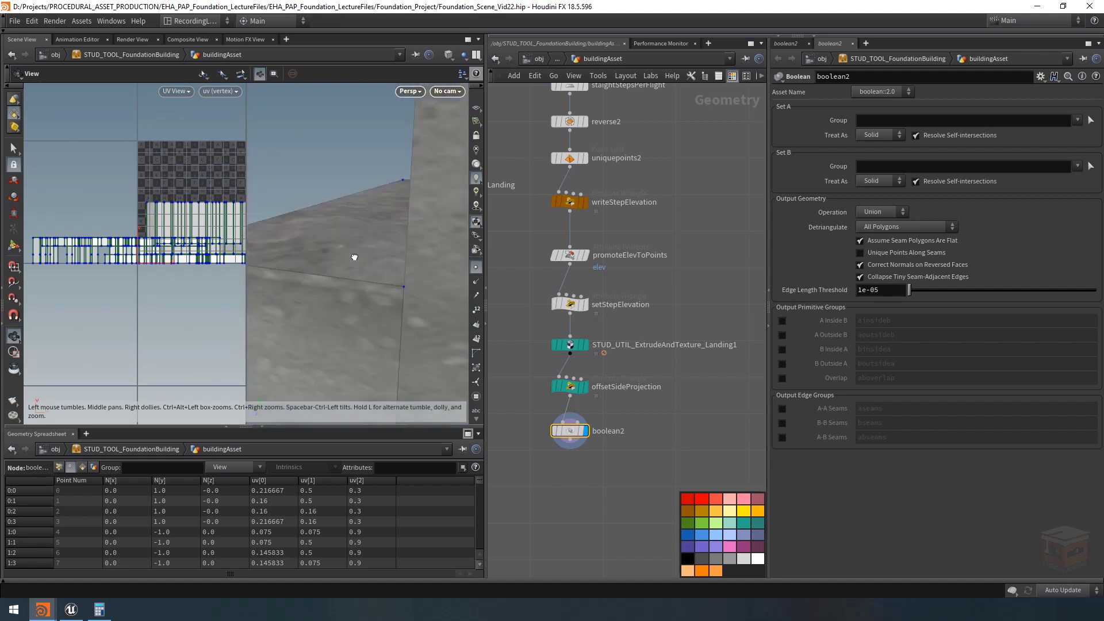
pyautogui.moveTo(264, 237); pyautogui.dragTo(480, 288)
pyautogui.click(476, 267)
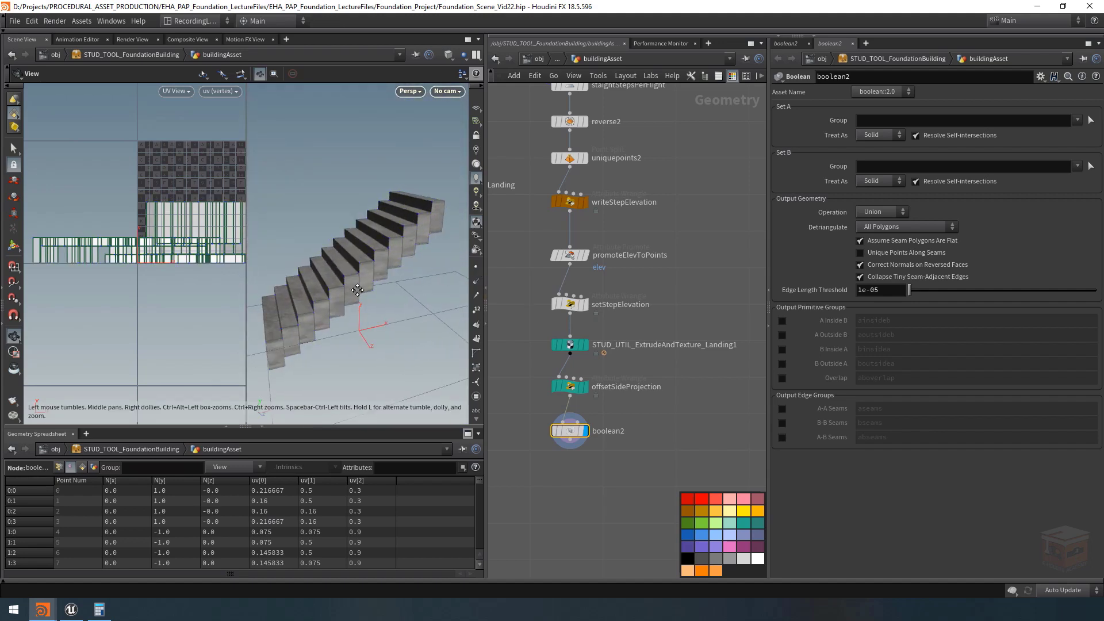
pyautogui.moveTo(345, 256); pyautogui.dragTo(378, 263)
pyautogui.scroll(2, 610, 449)
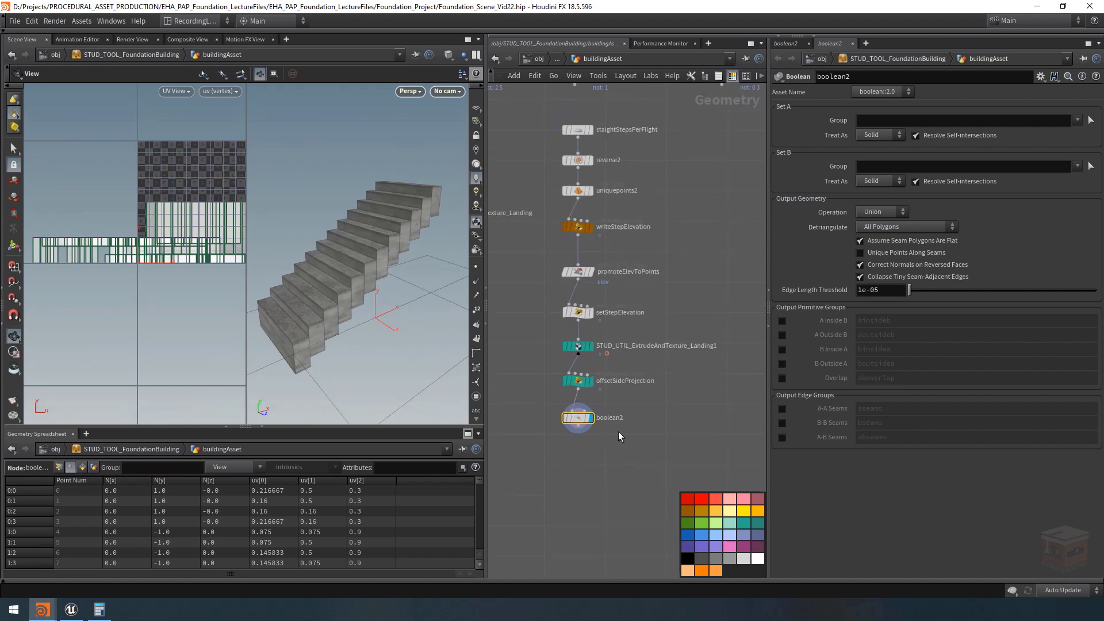
# Rename the new Boolean node as booleanUnion
pyautogui.doubleClick(601, 411)
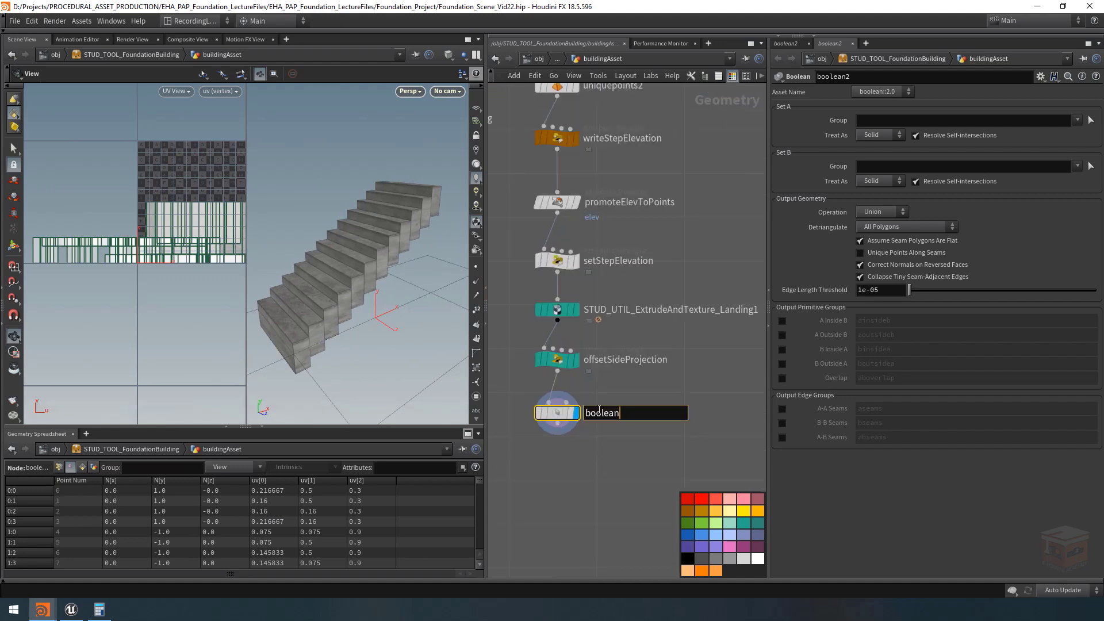
pyautogui.write('Union')
pyautogui.press('Return')
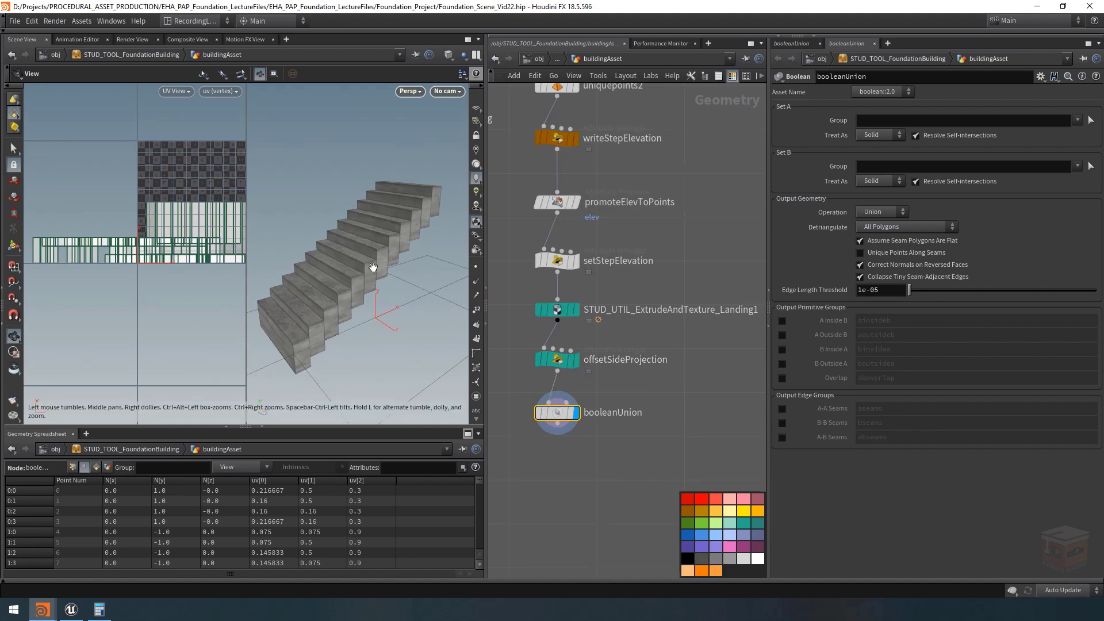
# Move the three-node landingShape chain down in the network to free the space beneath the landing node
pyautogui.scroll(-3, 402, 294)
pyautogui.scroll(-4, 651, 419)
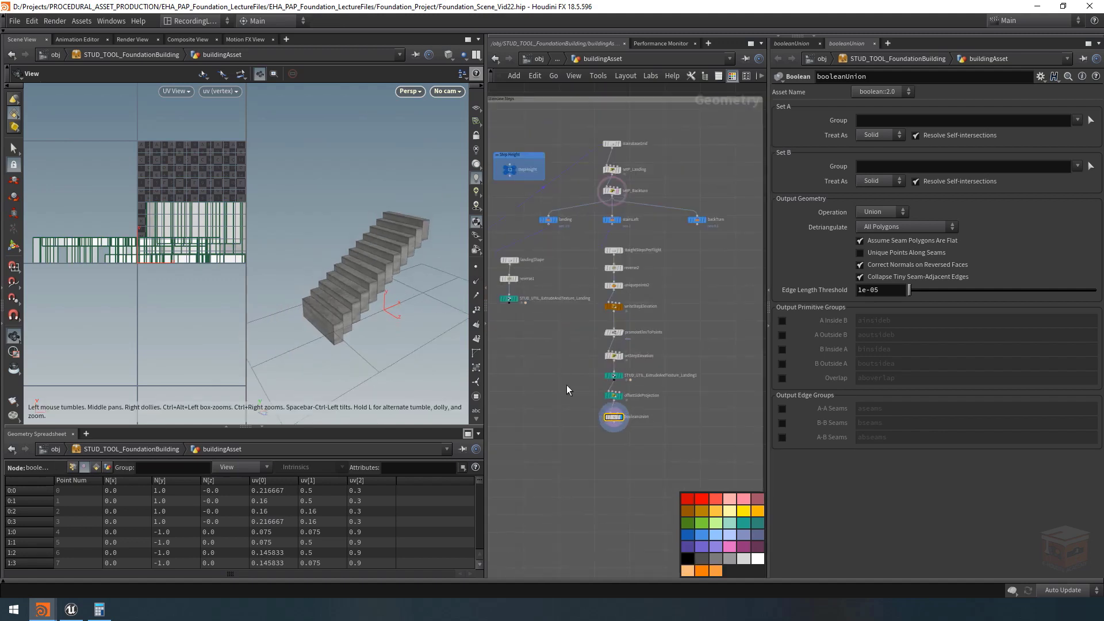
pyautogui.moveTo(529, 264); pyautogui.dragTo(529, 264)
pyautogui.scroll(-2, 568, 366)
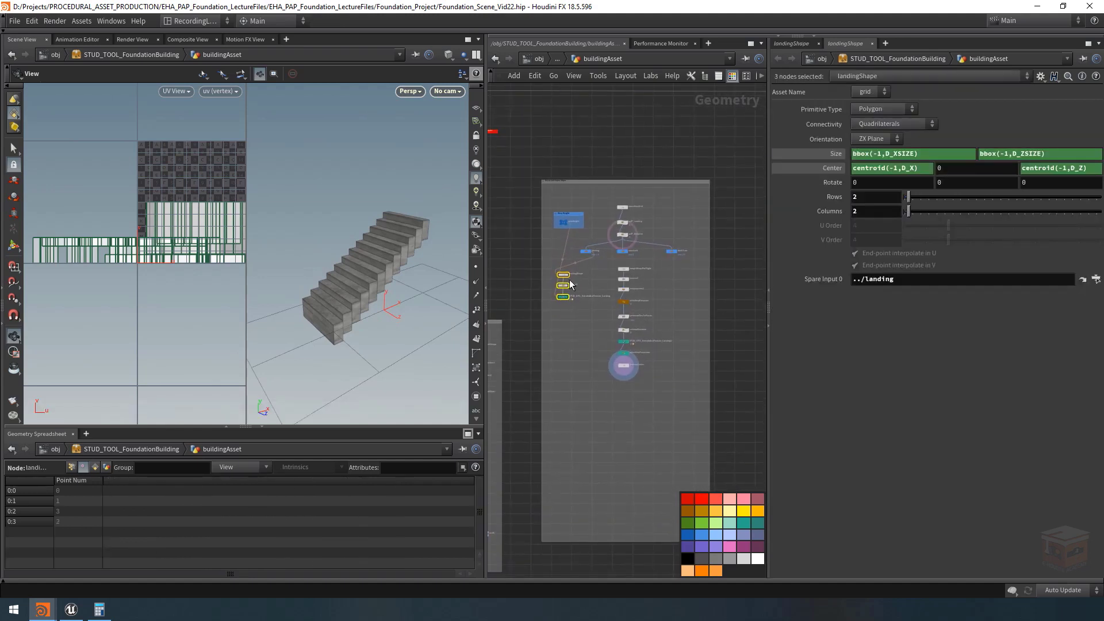
pyautogui.moveTo(563, 299); pyautogui.dragTo(567, 429)
pyautogui.click(601, 388)
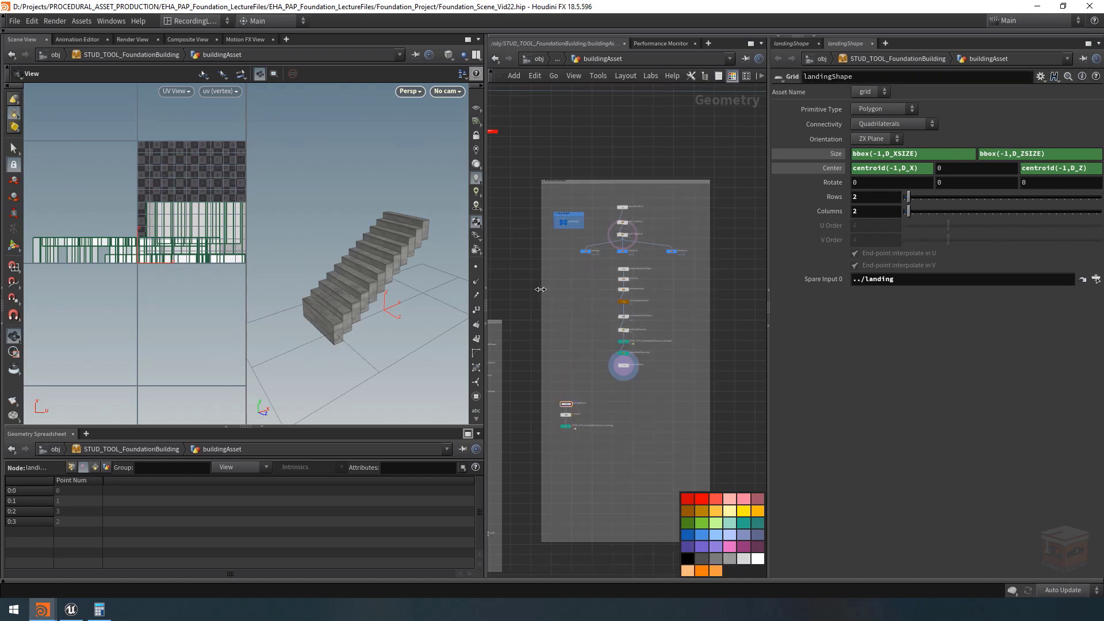
# Duplicate the staightStepsPerFlight grid and place the copy beside the original, beneath the landing node
pyautogui.scroll(5, 612, 293)
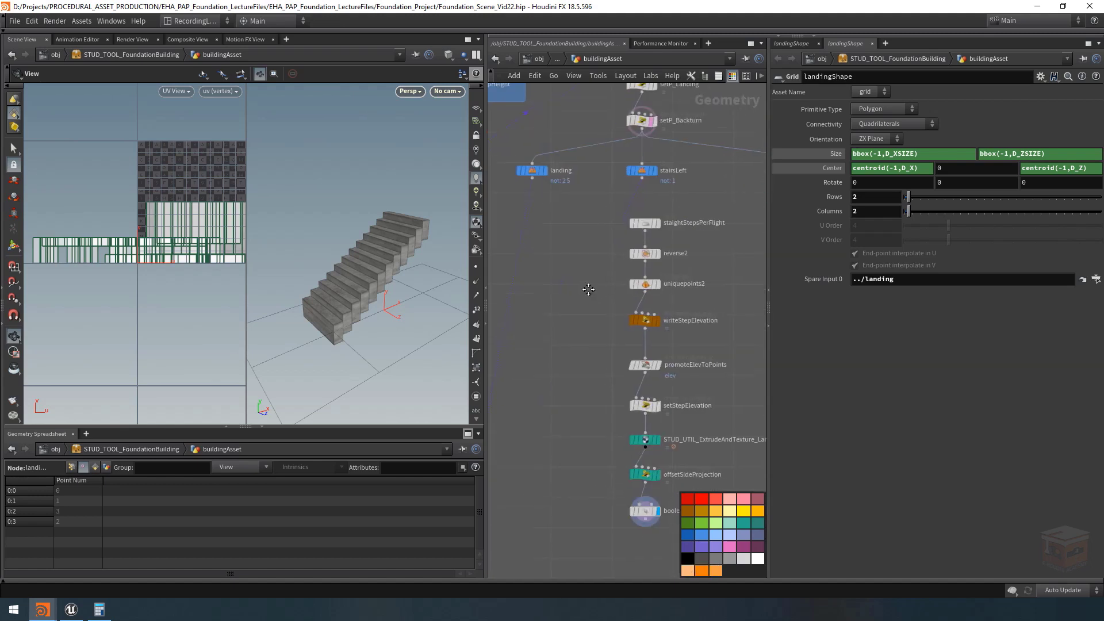
pyautogui.moveTo(589, 289); pyautogui.dragTo(584, 279, button='middle')
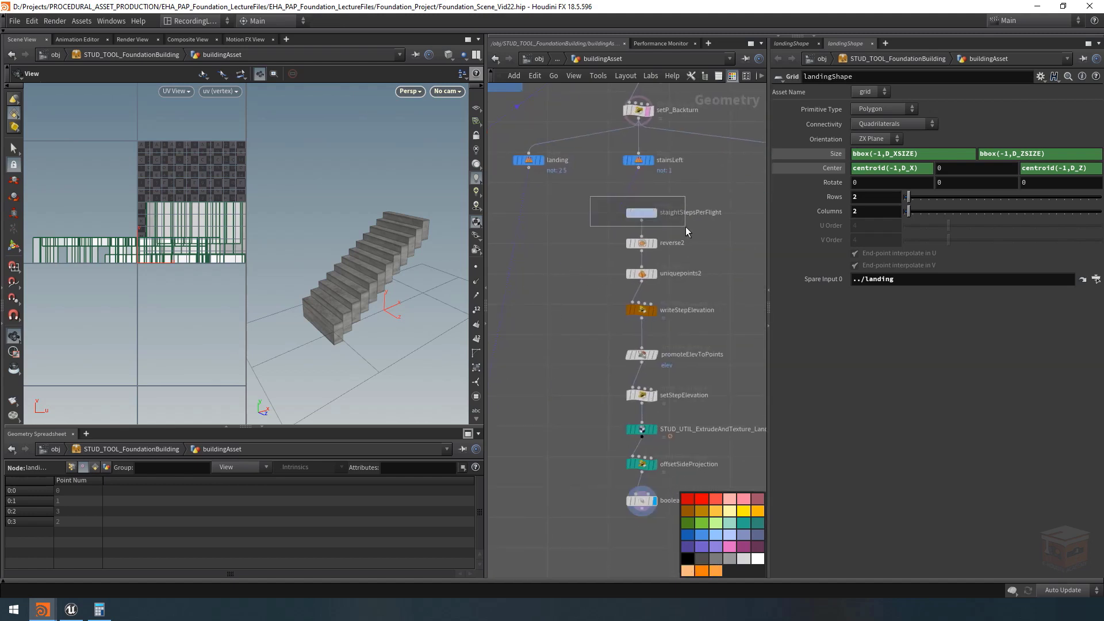
pyautogui.moveTo(685, 227); pyautogui.dragTo(685, 227)
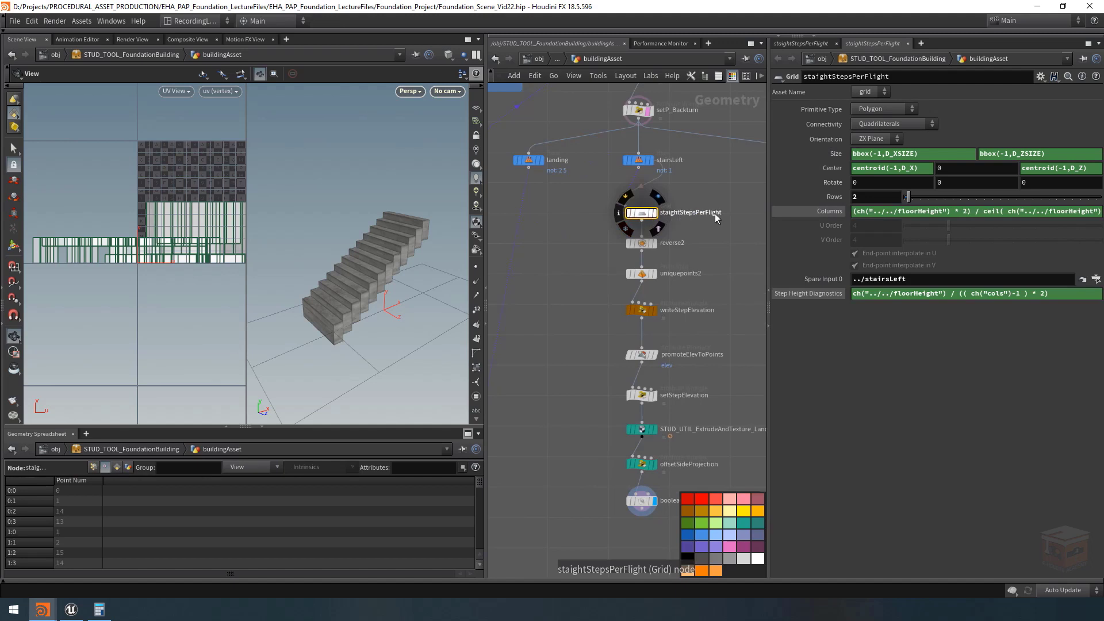
pyautogui.hotkey('ctrl', 'v')
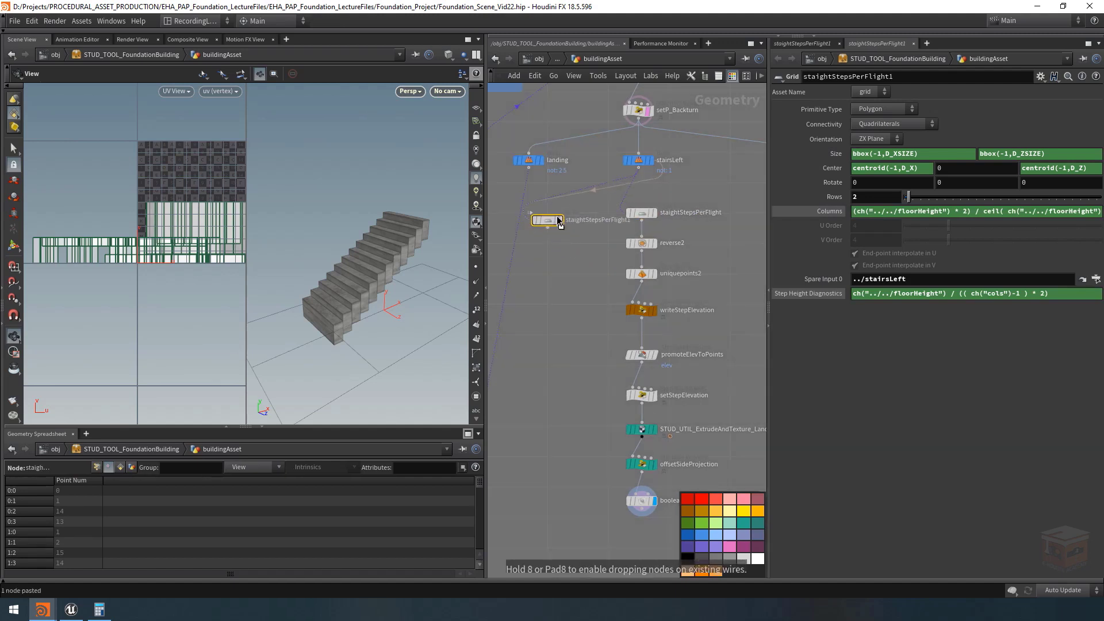
pyautogui.click(551, 218)
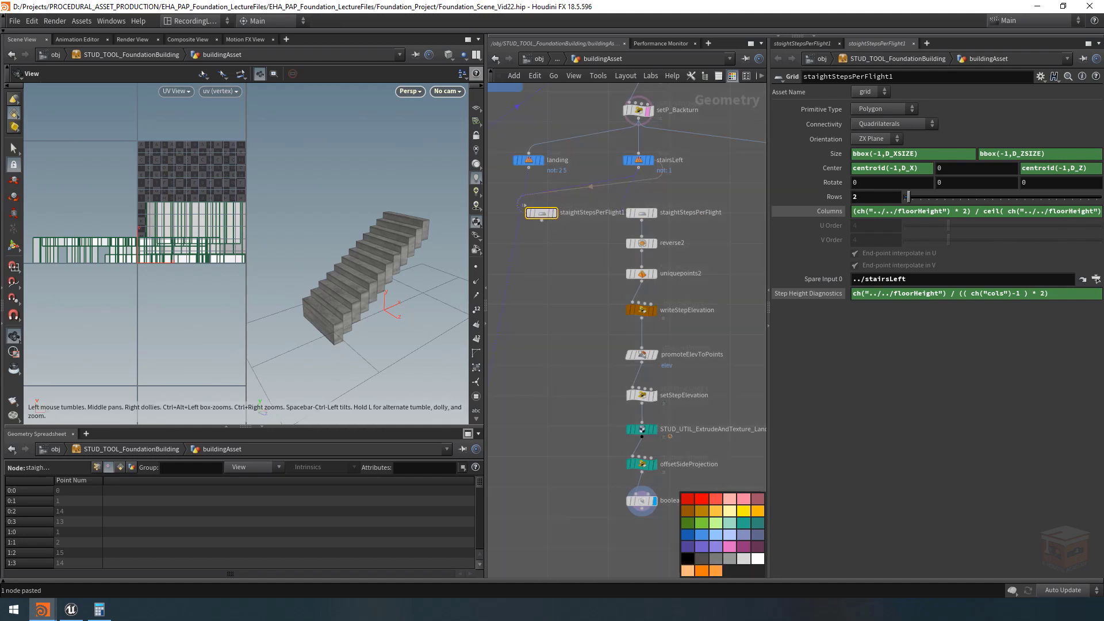
# Rename the duplicated grid as staightBottom
pyautogui.scroll(4, 566, 211)
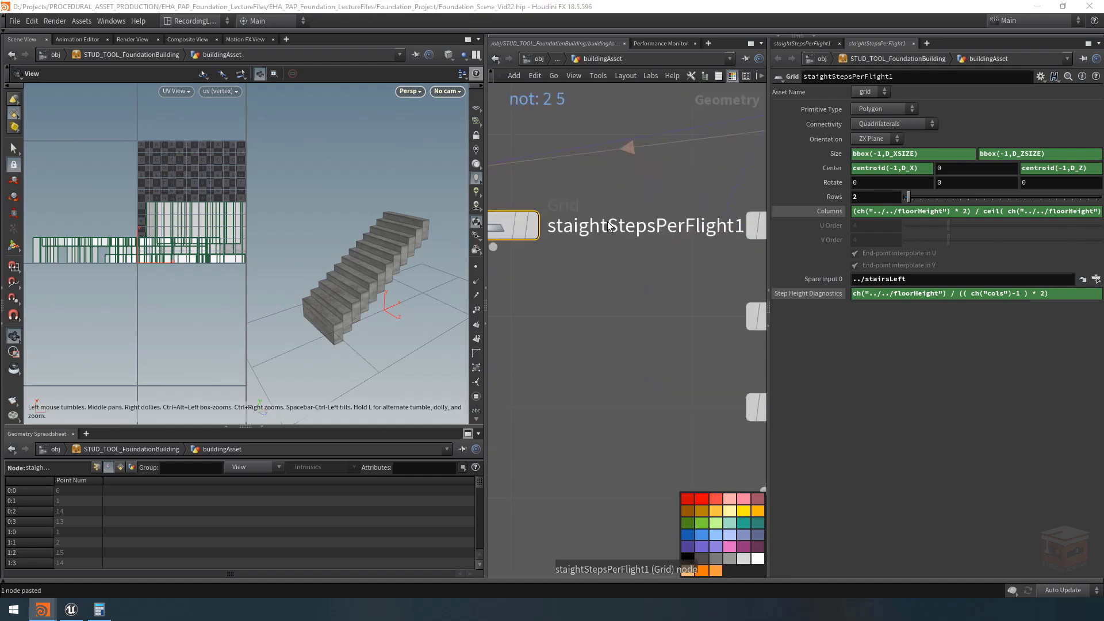
pyautogui.scroll(-2, 607, 226)
pyautogui.moveTo(608, 227); pyautogui.dragTo(720, 226)
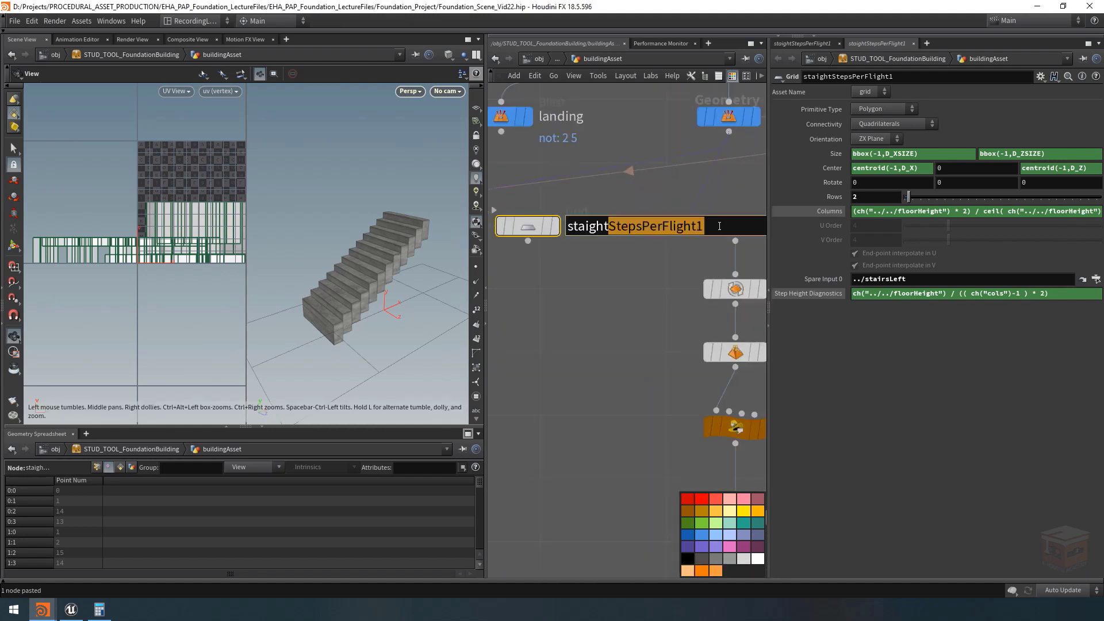
pyautogui.write('Bottom')
pyautogui.press('Return')
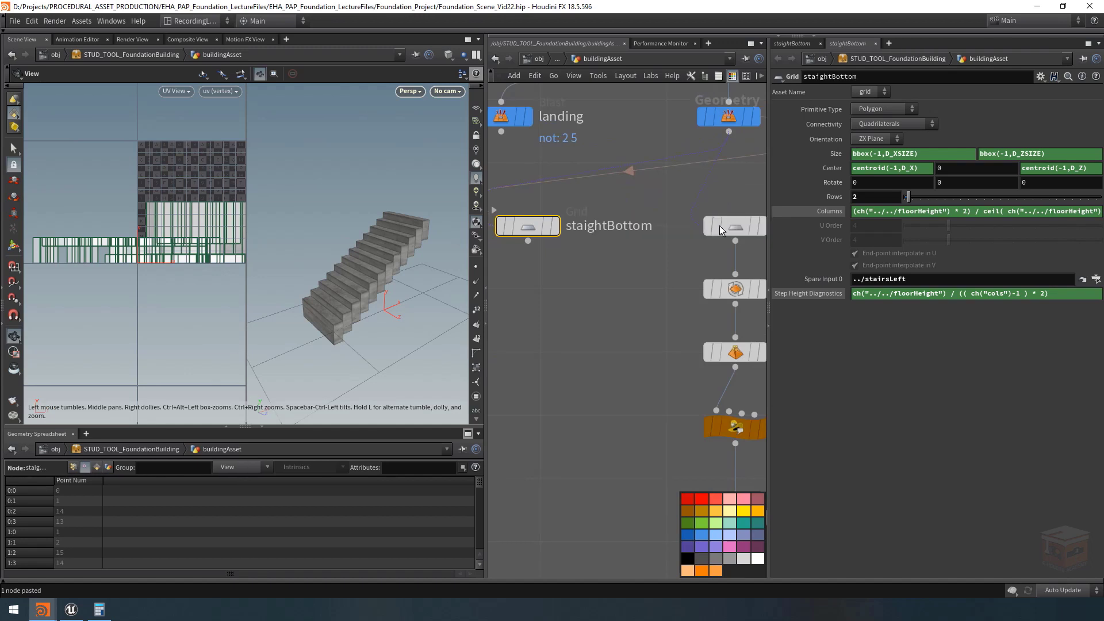
# Delete the expression on staightBottom's Columns parameter and set Columns to 2
pyautogui.scroll(-2, 606, 288)
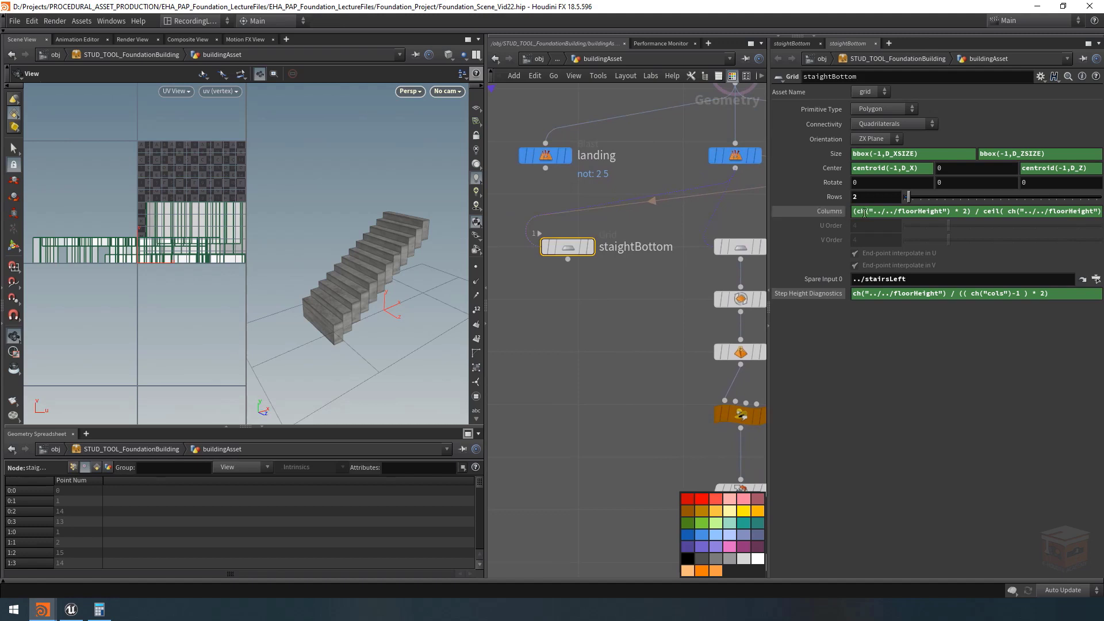
pyautogui.rightClick(823, 212)
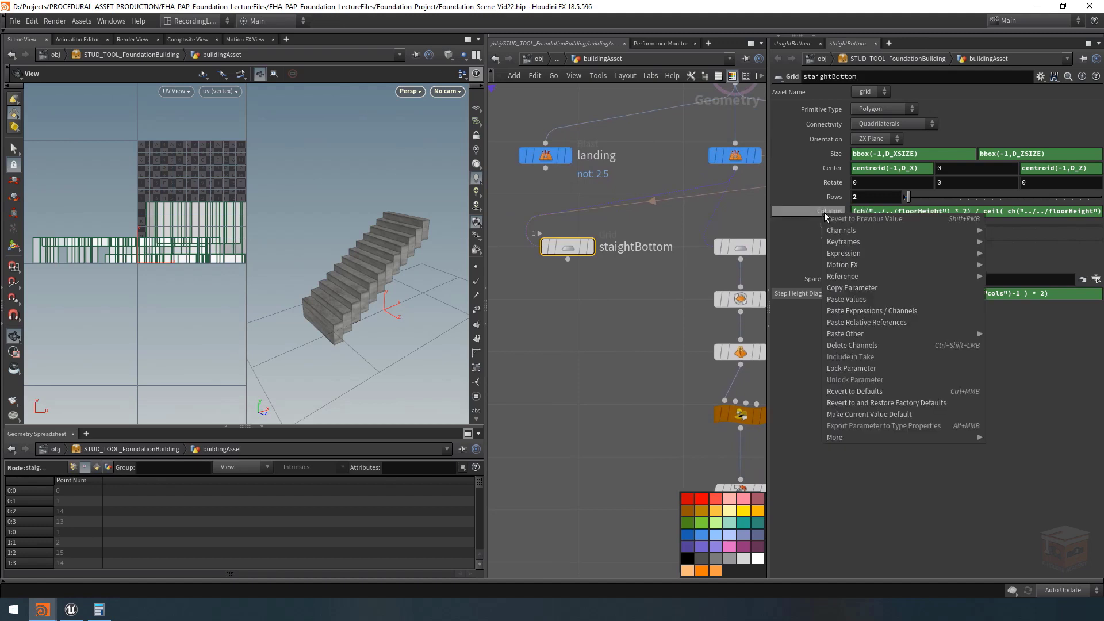
pyautogui.click(861, 344)
pyautogui.click(896, 213)
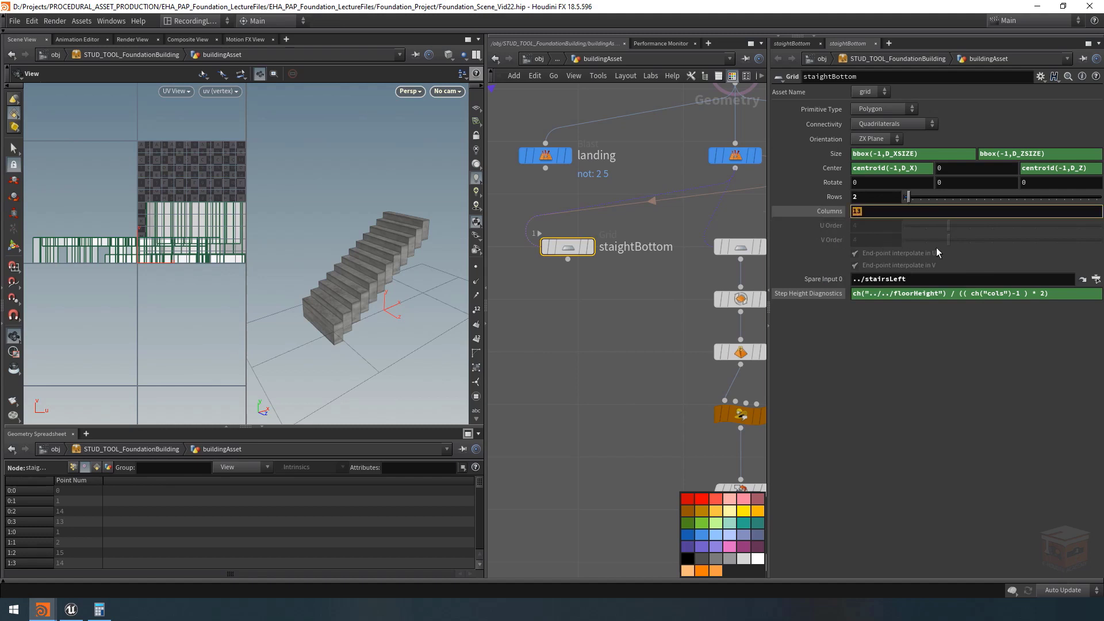
pyautogui.write('2')
pyautogui.press('Return')
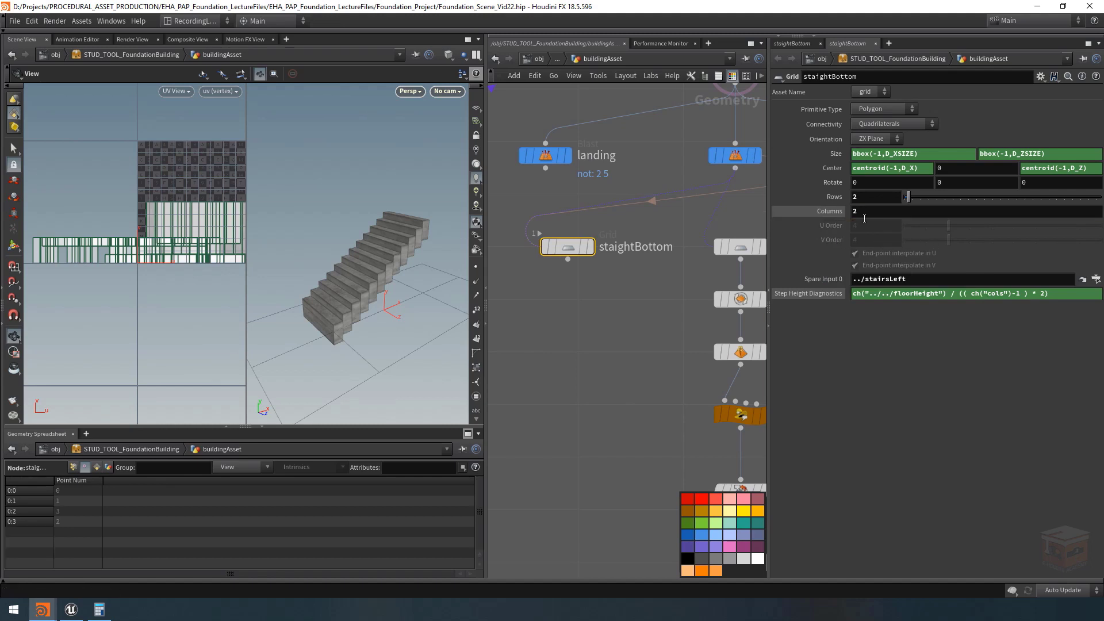
# Delete the Step Height Diagnostics spare parameter from staightBottom and confirm the deletion
pyautogui.rightClick(818, 294)
pyautogui.moveTo(912, 520)
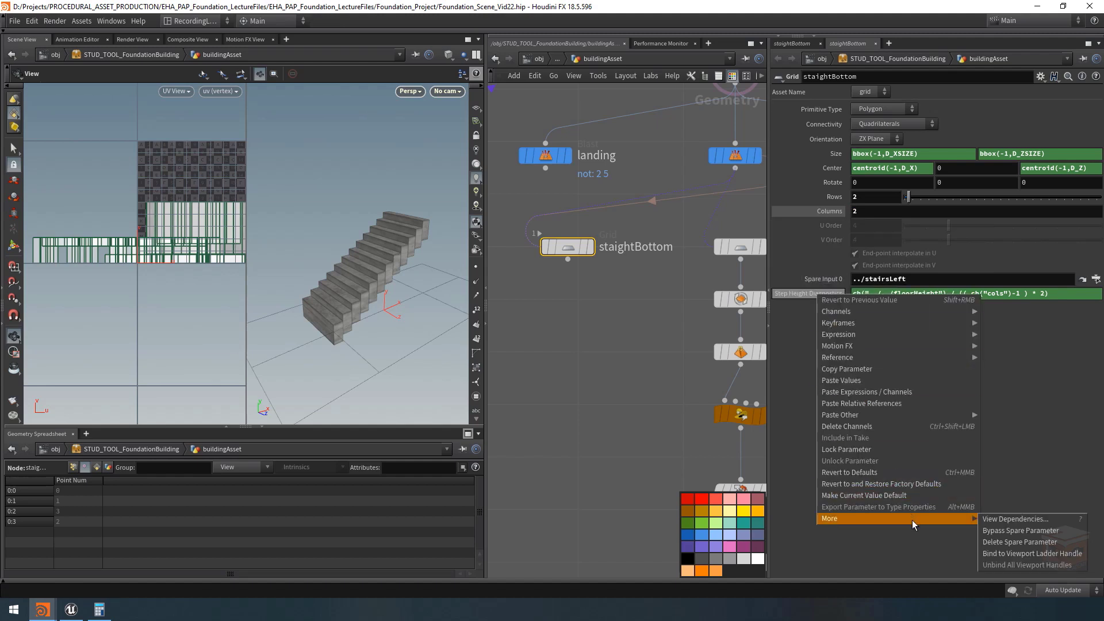
pyautogui.click(1023, 543)
pyautogui.moveTo(1023, 498); pyautogui.dragTo(567, 298)
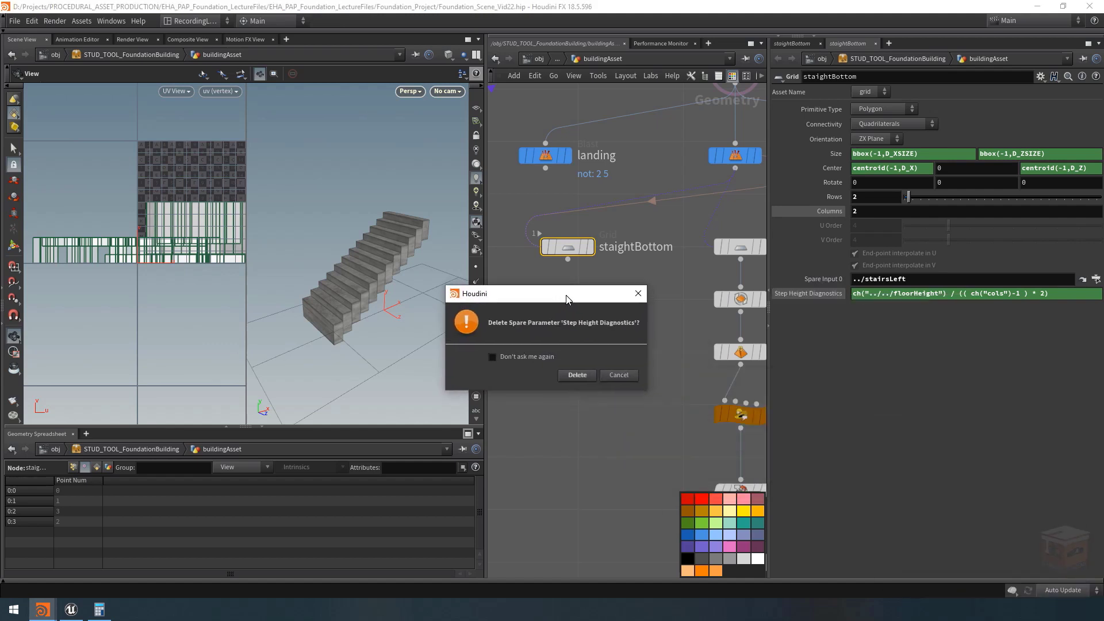
pyautogui.click(578, 375)
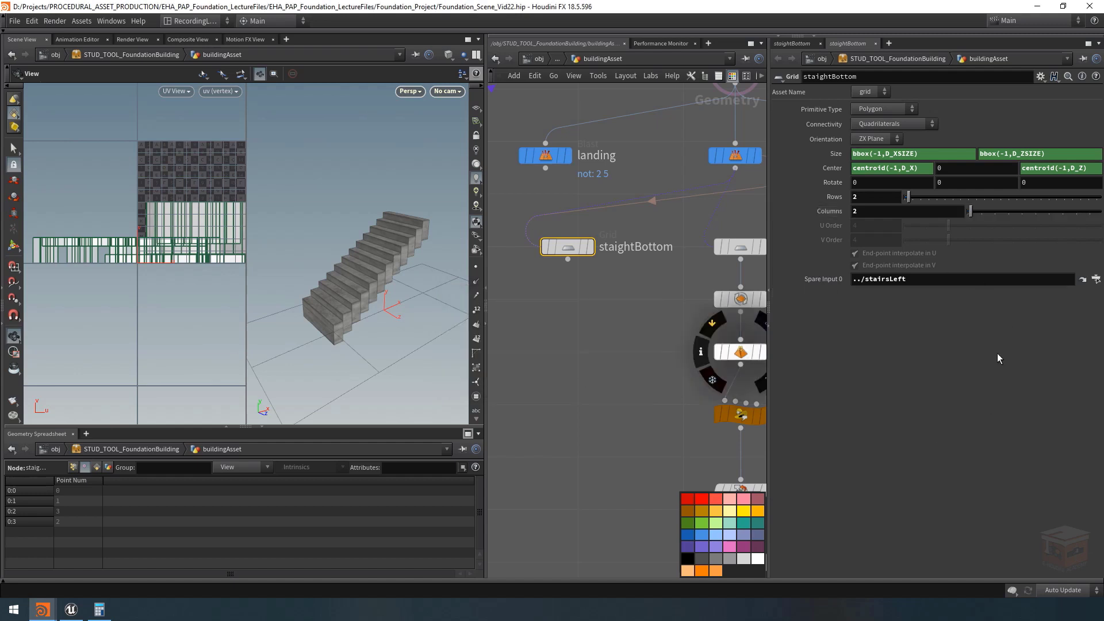
# Display the staightBottom grid in the viewport
pyautogui.scroll(-3, 603, 316)
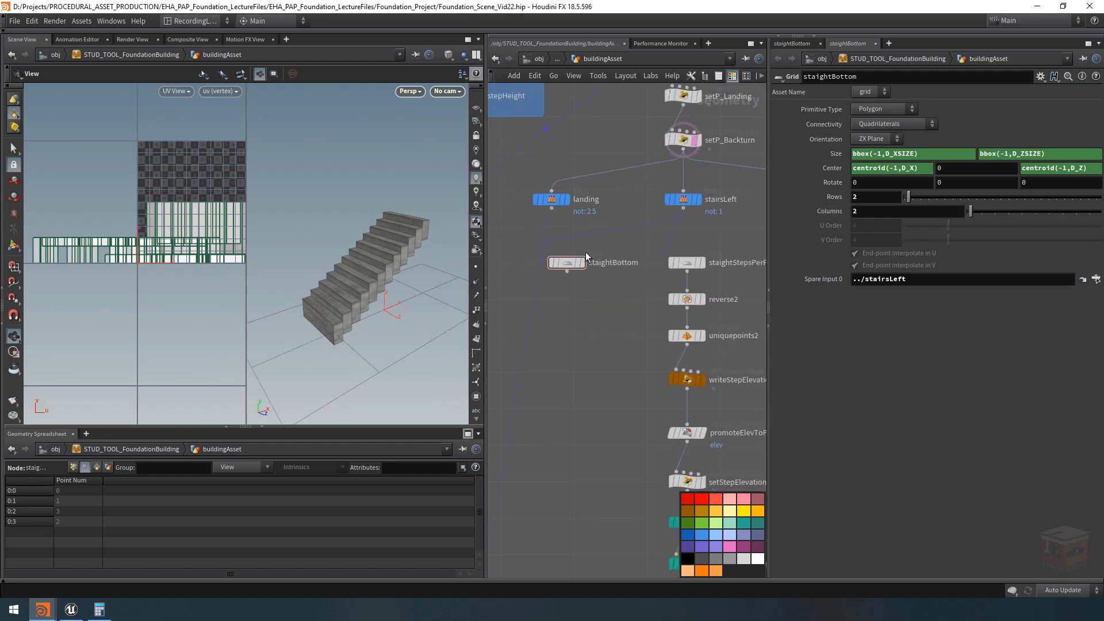
pyautogui.click(582, 262)
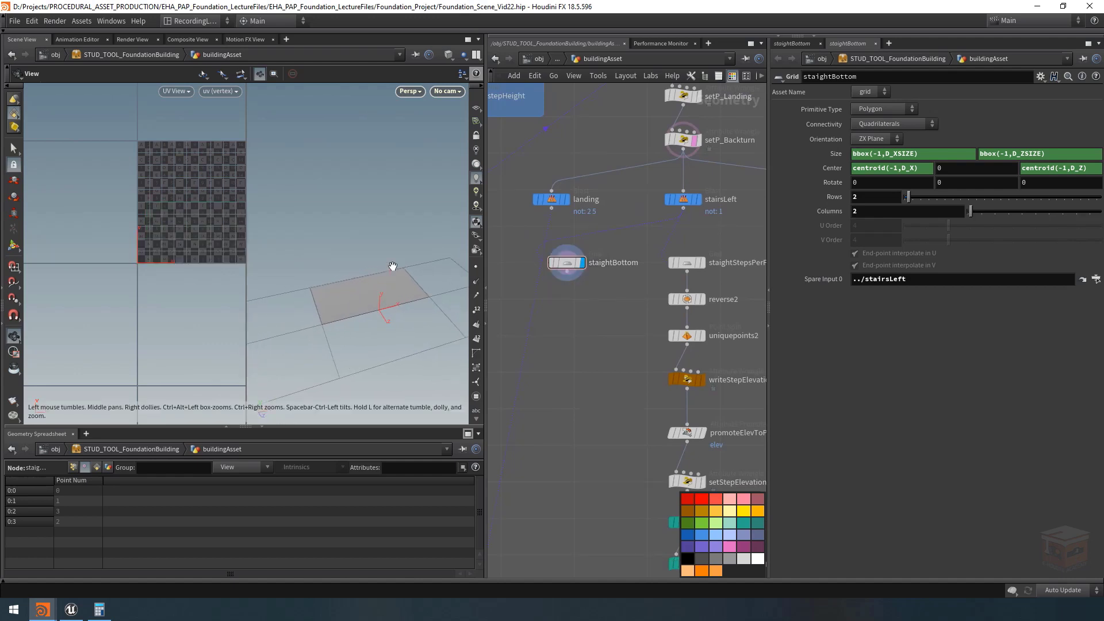
pyautogui.scroll(-1, 394, 285)
pyautogui.moveTo(609, 325); pyautogui.dragTo(601, 340, button='middle')
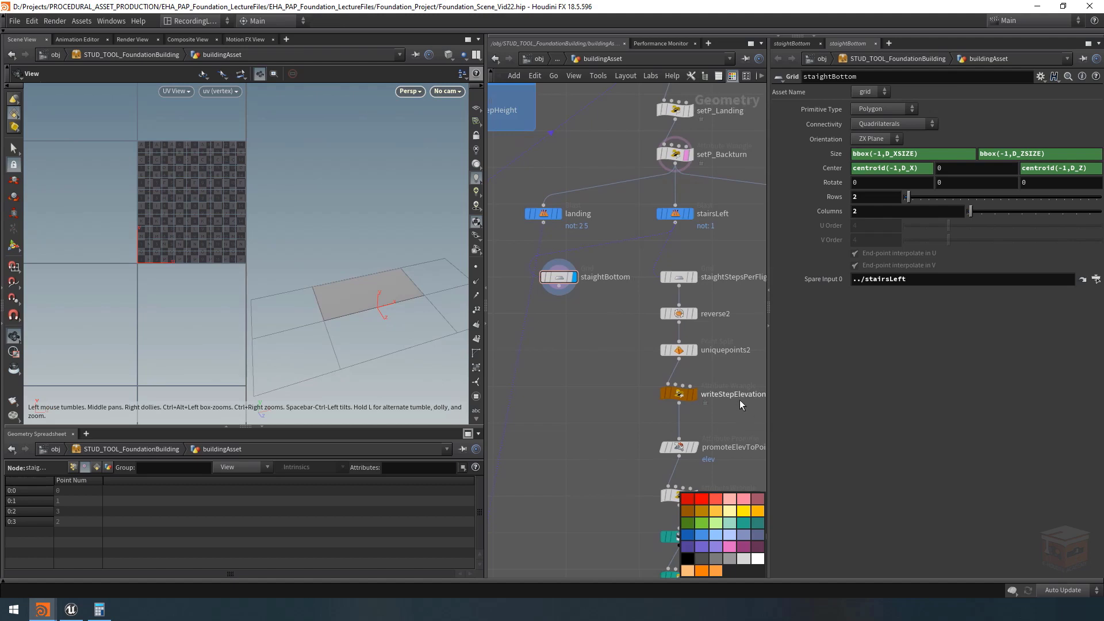
# Template the setStepElevation node as a viewport reference for the bottom grid and turn on point numbers
pyautogui.moveTo(620, 352); pyautogui.dragTo(625, 312, button='middle')
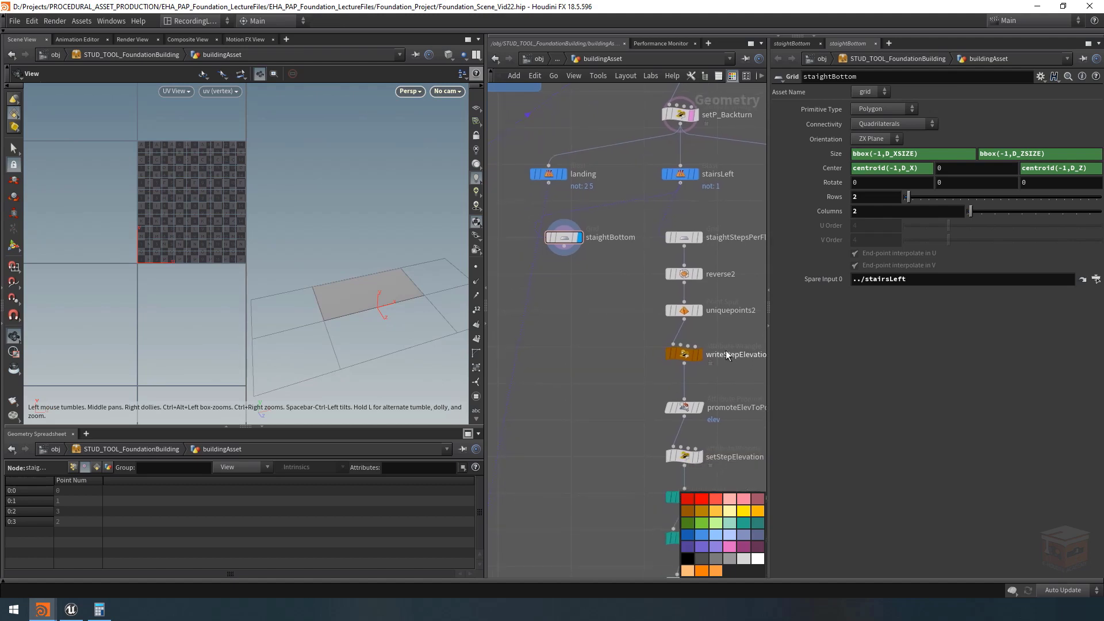
pyautogui.moveTo(725, 351); pyautogui.dragTo(658, 361, button='middle')
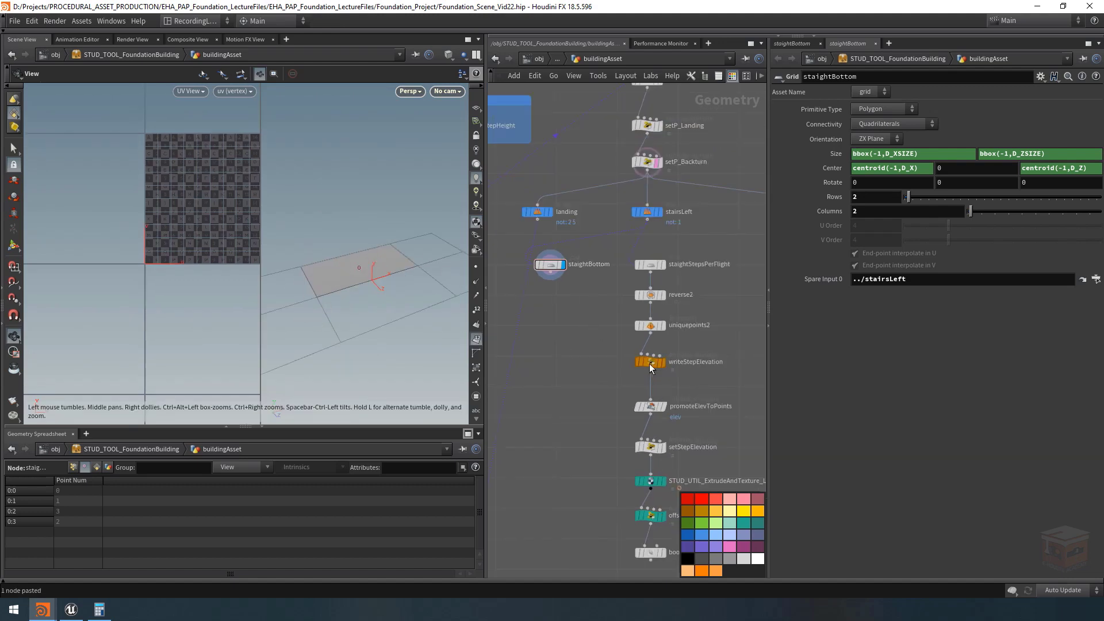
pyautogui.click(661, 447)
pyautogui.moveTo(381, 259); pyautogui.dragTo(296, 288)
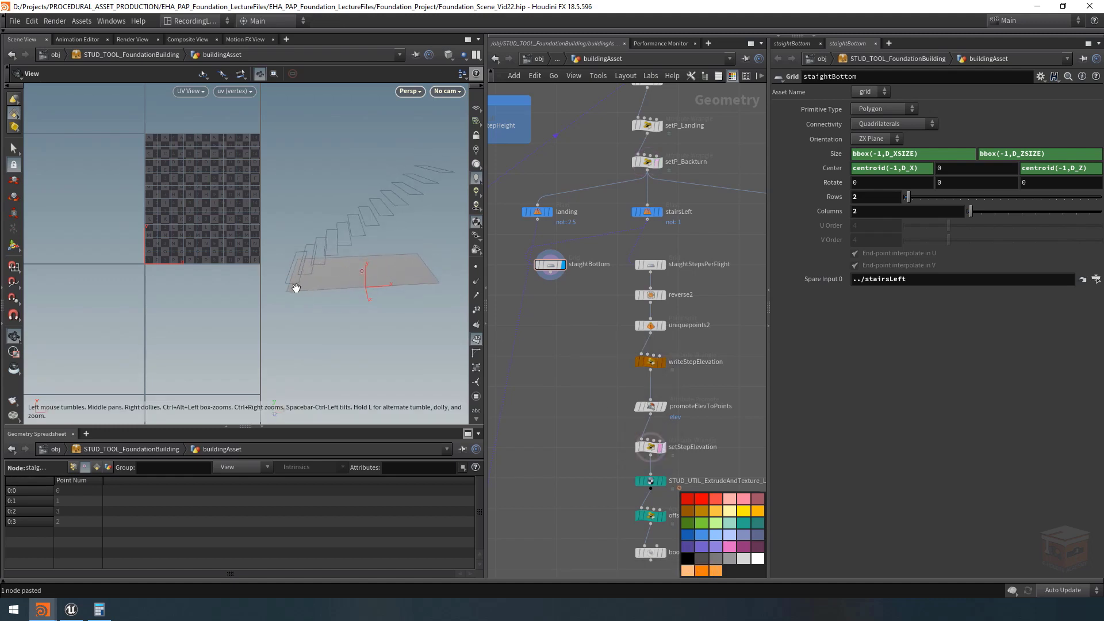
pyautogui.click(476, 310)
pyautogui.moveTo(435, 241); pyautogui.dragTo(412, 245, button='middle')
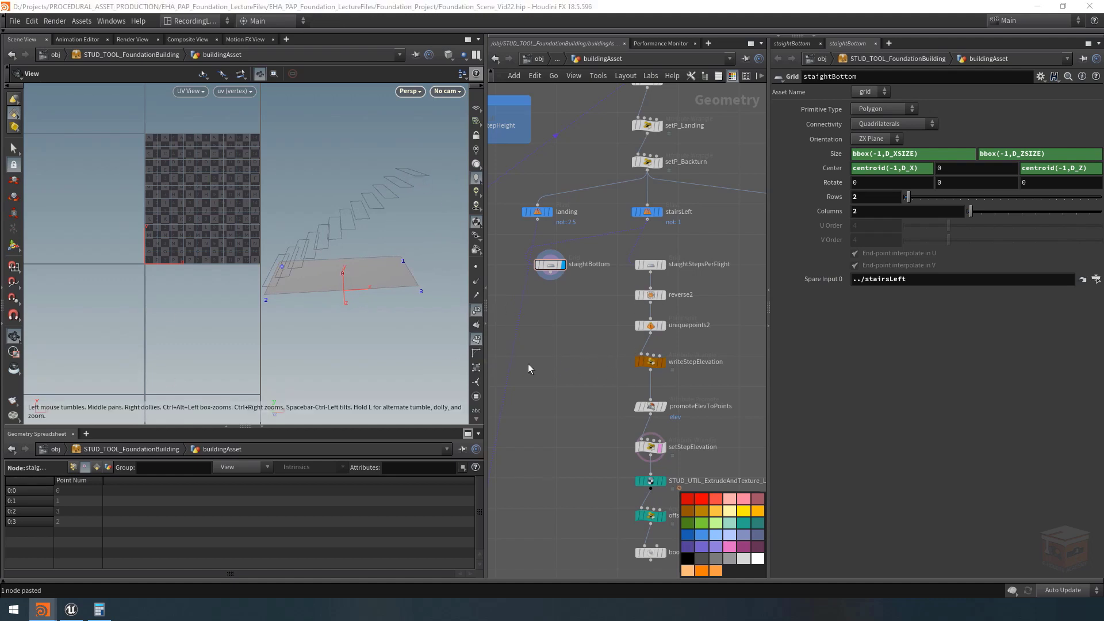
# Add an Attribute Wrangle below staightBottom, beside writeStepElevation, and name it writeBottomElevation
pyautogui.moveTo(581, 319); pyautogui.dragTo(585, 320, button='middle')
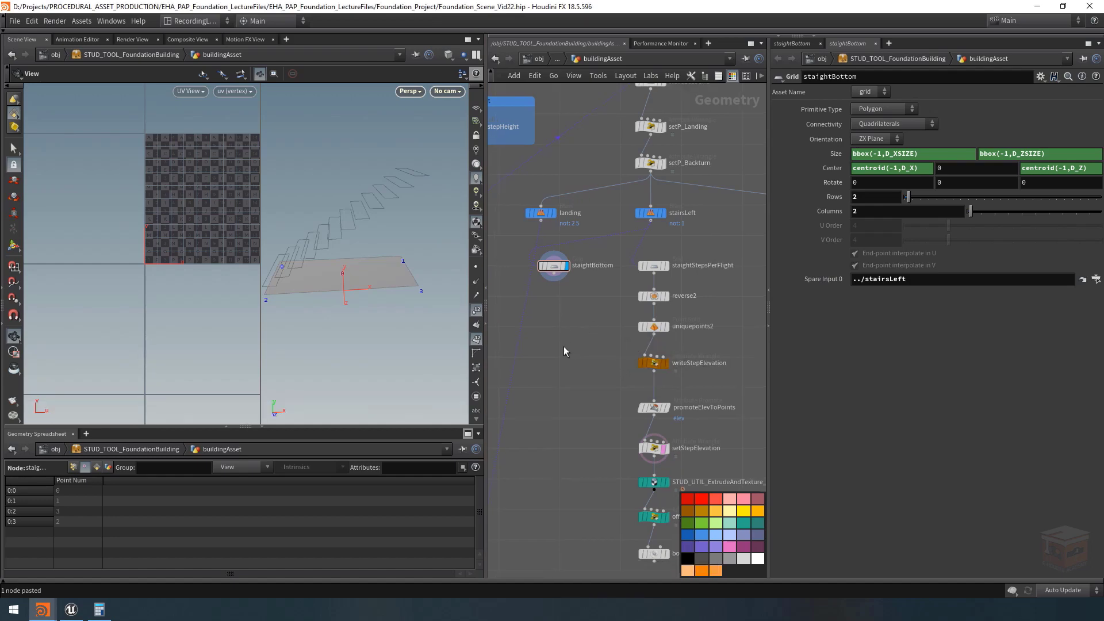
pyautogui.press('Tab')
pyautogui.write('attribwrangl')
pyautogui.press('Return')
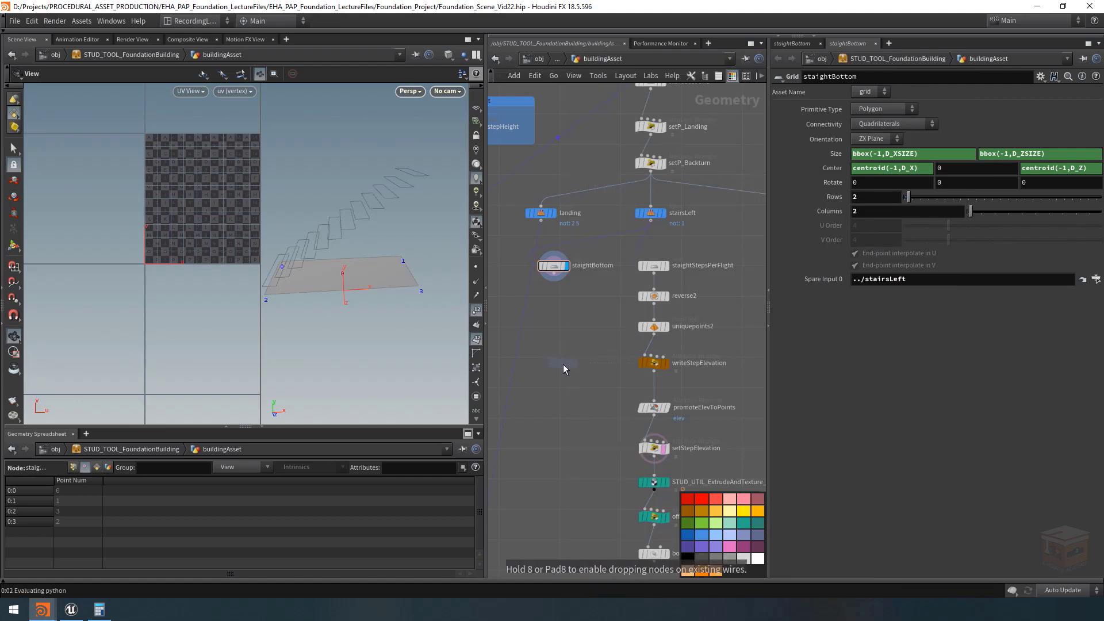
pyautogui.click(564, 364)
pyautogui.doubleClick(594, 363)
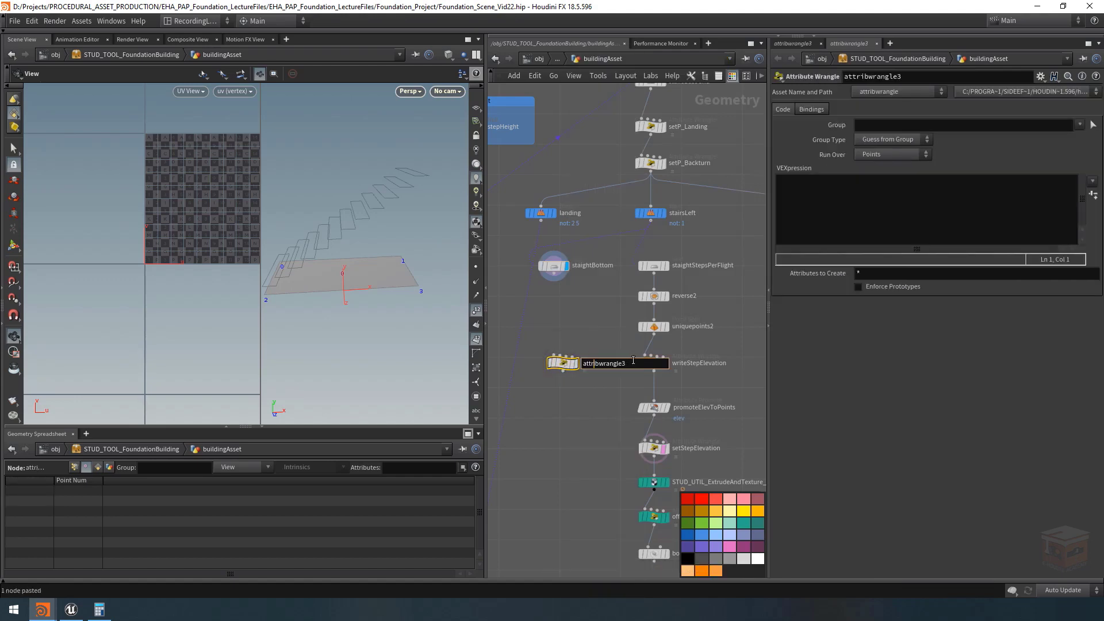
pyautogui.write('writeBottomEleva')
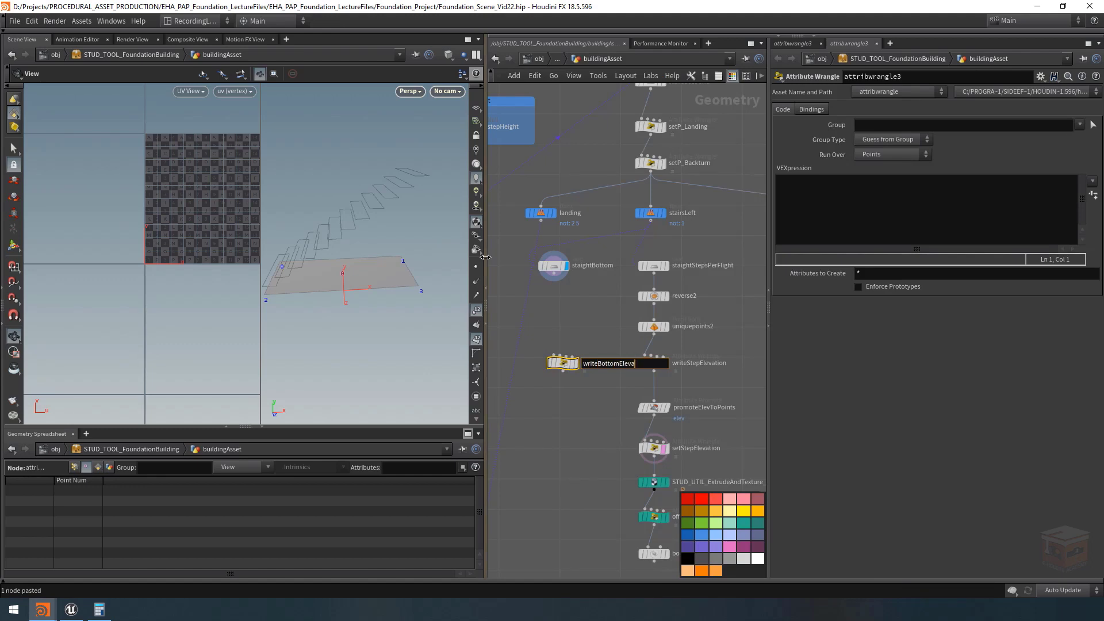
pyautogui.write('tion')
pyautogui.press('Return')
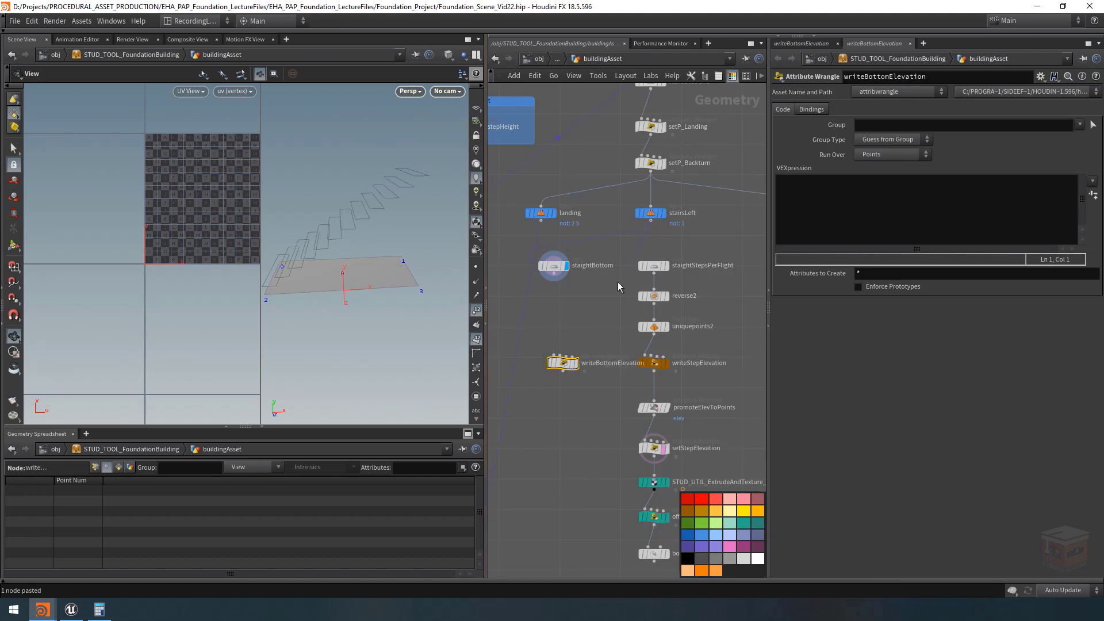
# Color the writeBottomElevation node dark orange to match writeStepElevation and display it in the viewport
pyautogui.moveTo(562, 371)
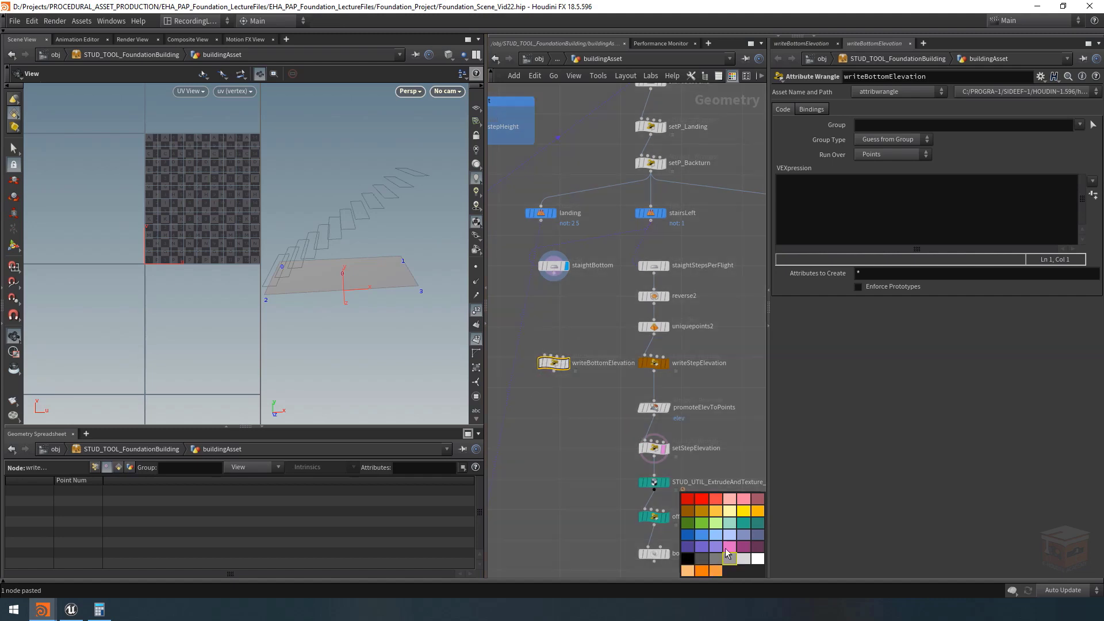
pyautogui.click(687, 512)
pyautogui.scroll(2, 555, 380)
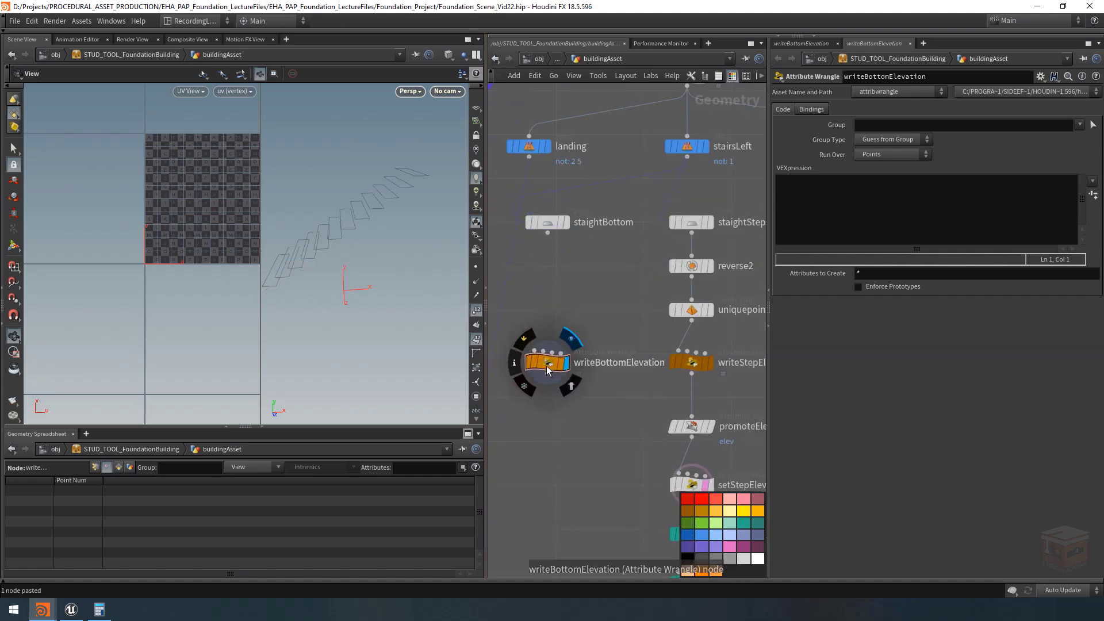
pyautogui.scroll(-2, 545, 374)
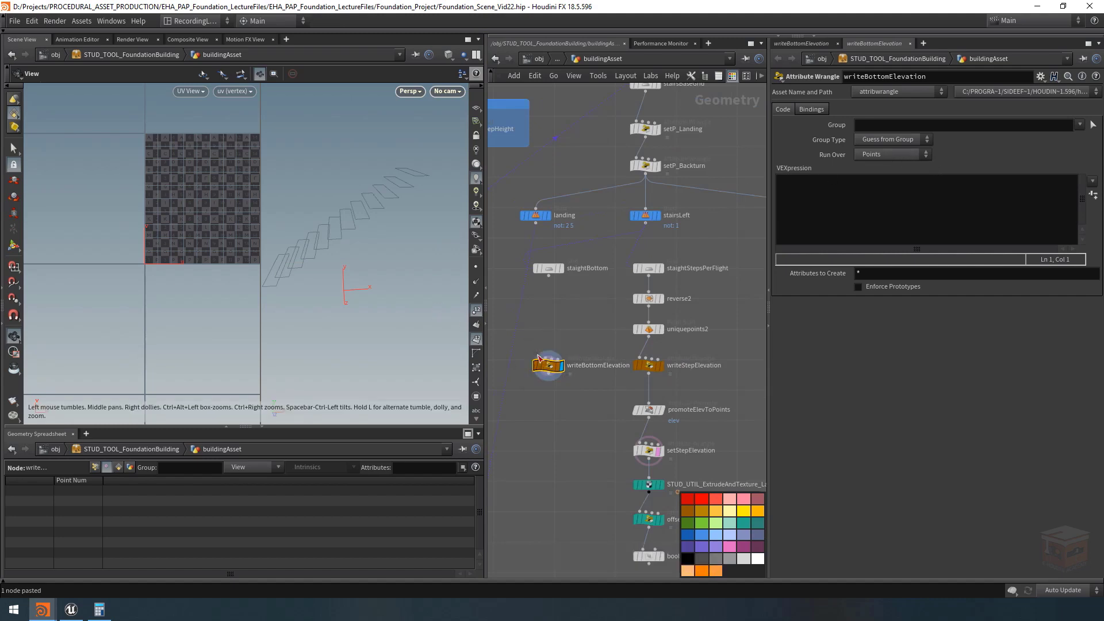
# Wire staightBottom into writeBottomElevation's first input and restrict the wrangle's Group to points 1 3
pyautogui.moveTo(548, 275); pyautogui.dragTo(543, 357)
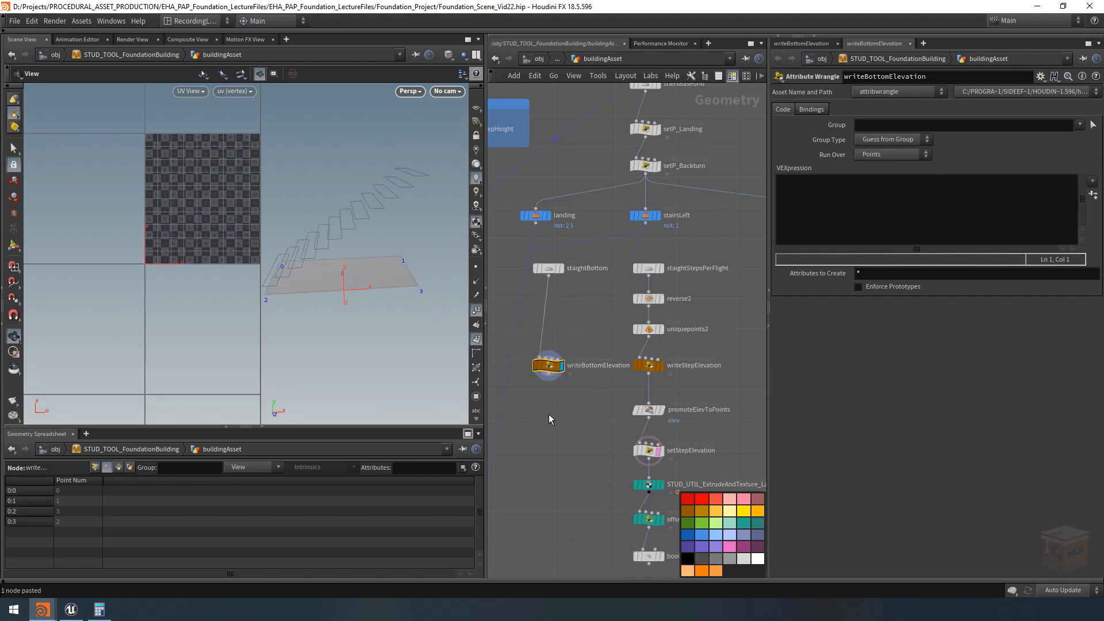
pyautogui.moveTo(562, 410); pyautogui.dragTo(569, 408, button='middle')
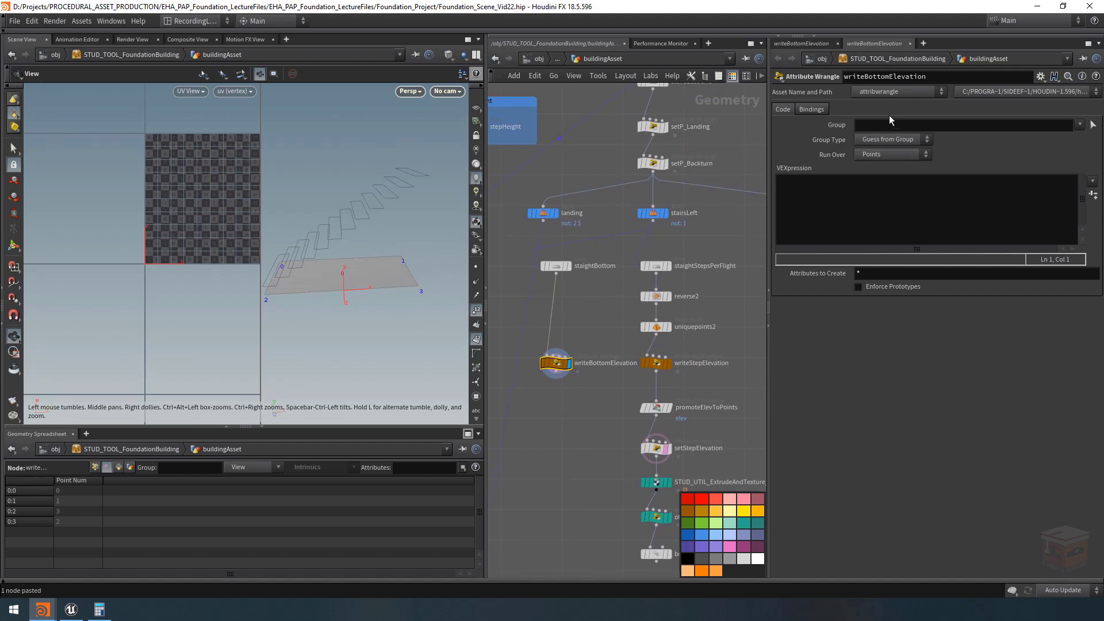
pyautogui.click(868, 124)
pyautogui.write('1 3')
pyautogui.press('Return')
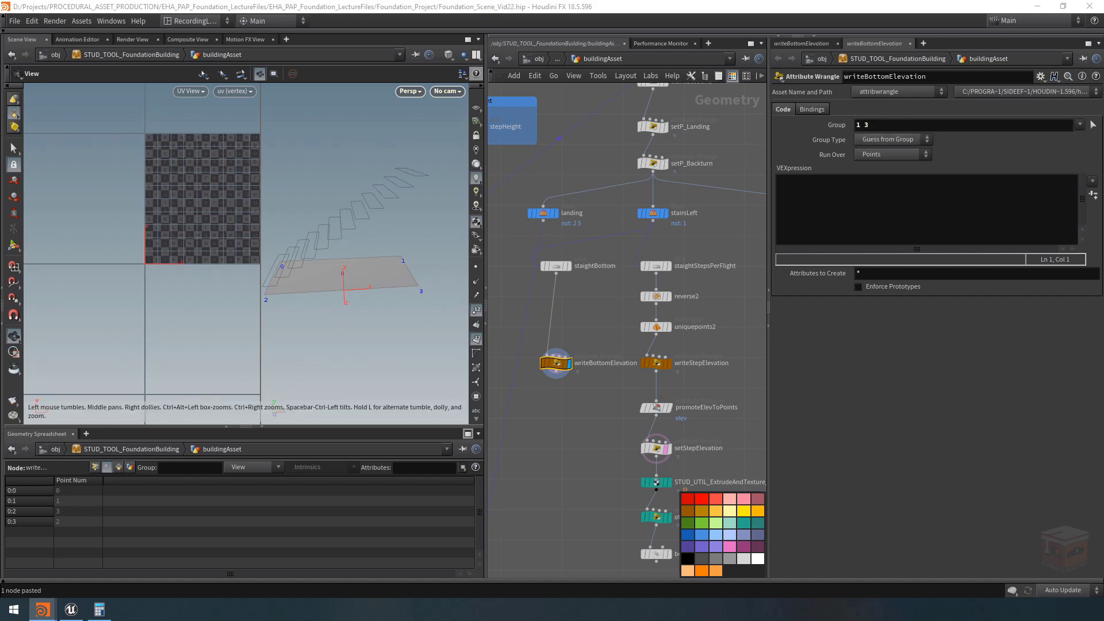
pyautogui.click(862, 210)
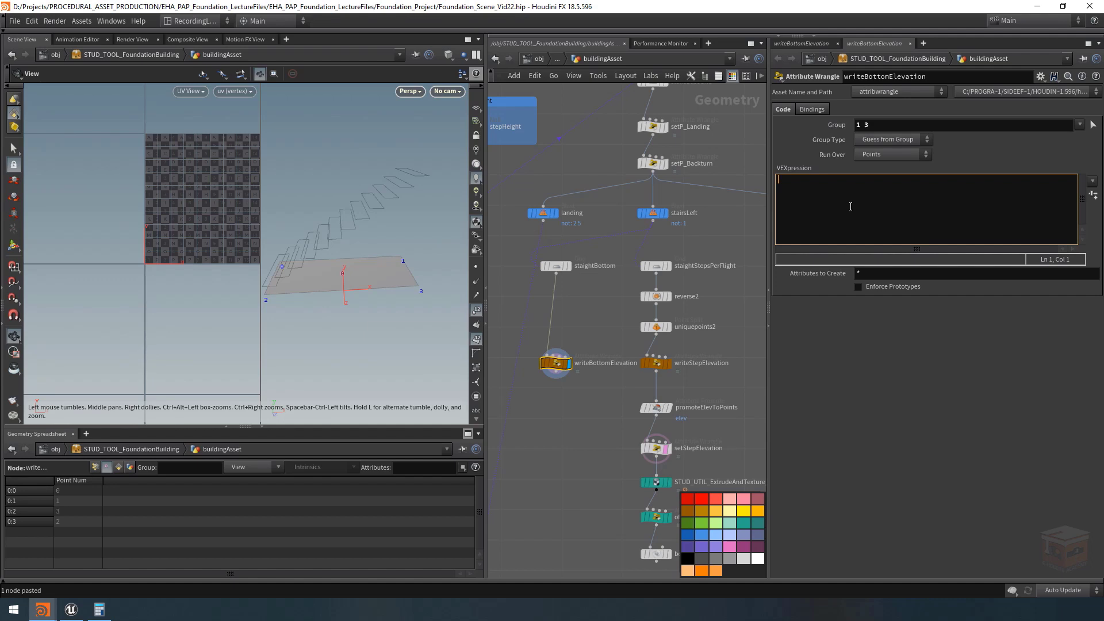
pyautogui.write('v@P.y =')
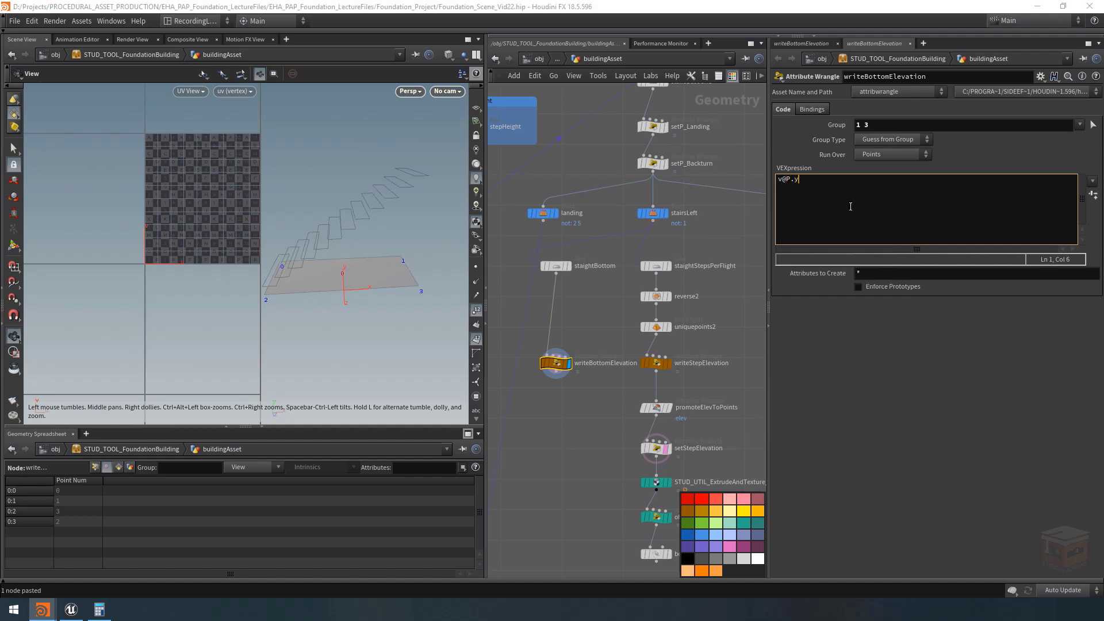
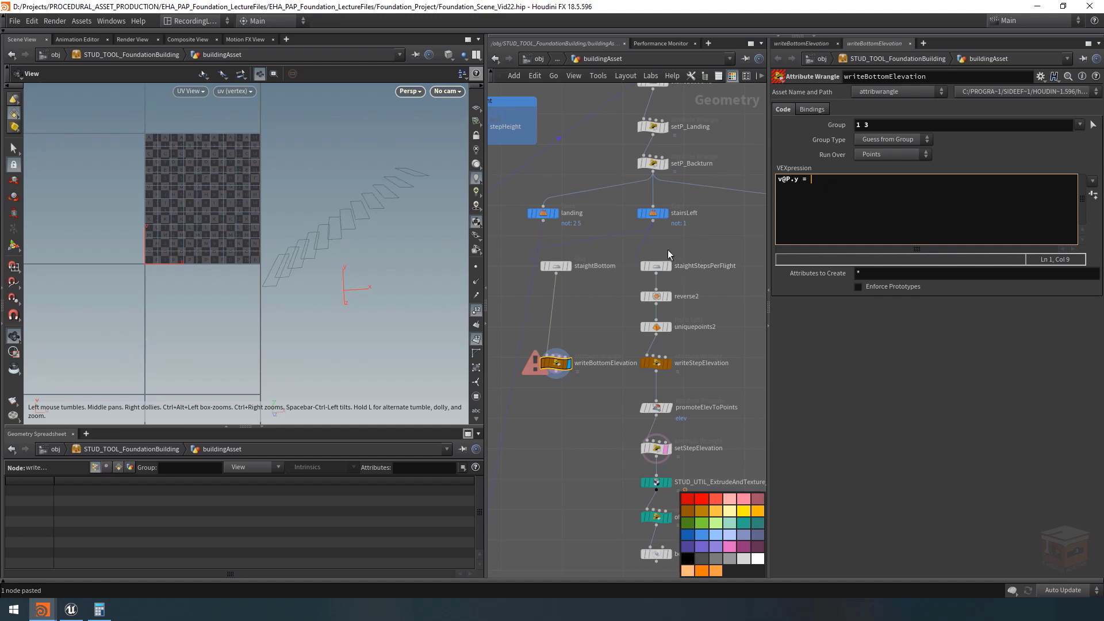
pyautogui.moveTo(671, 267)
pyautogui.click(656, 335)
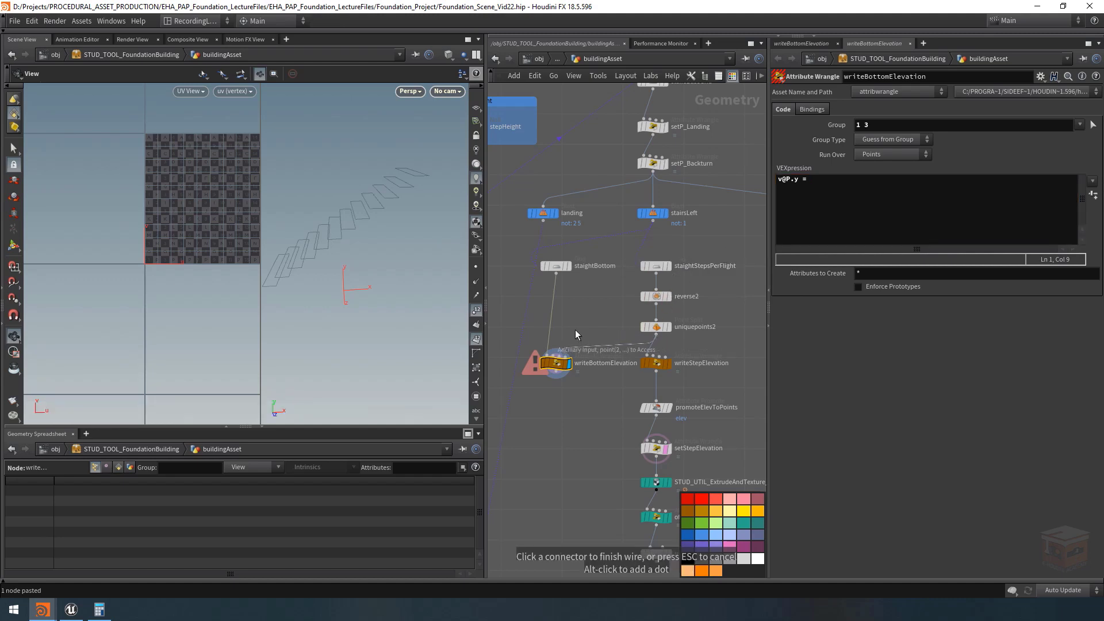
pyautogui.scroll(3, 575, 330)
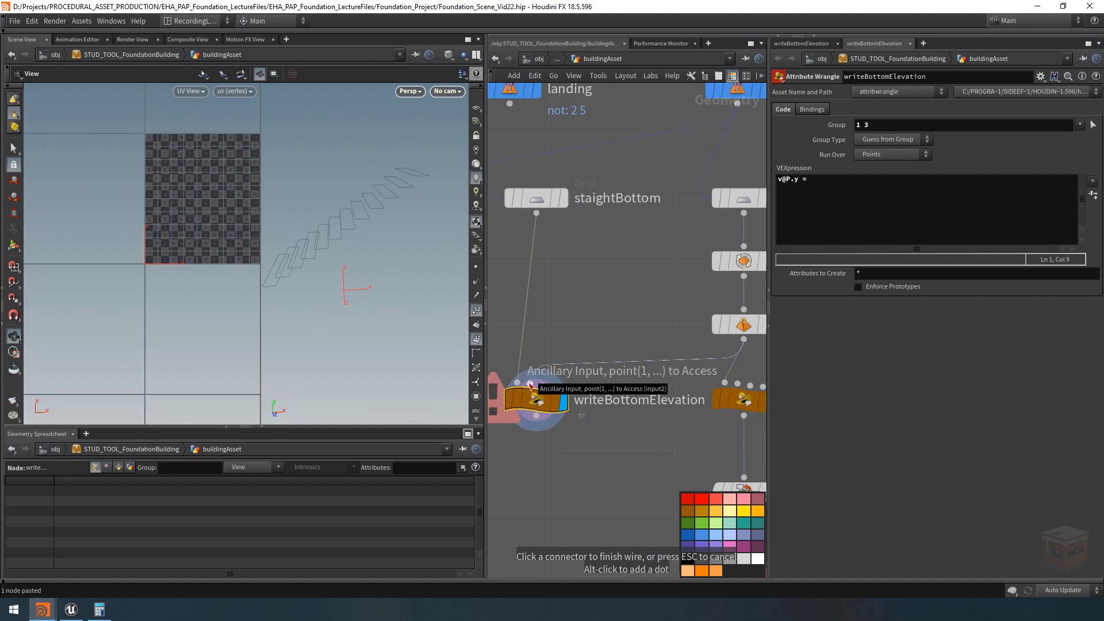
pyautogui.click(530, 384)
pyautogui.moveTo(534, 402)
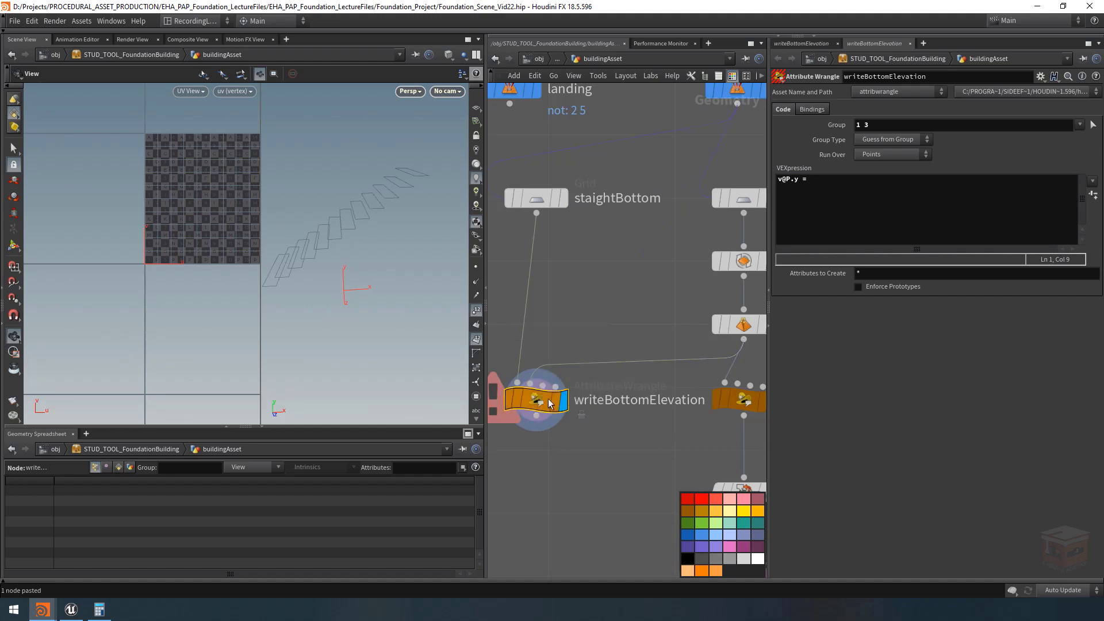
pyautogui.scroll(-2, 535, 402)
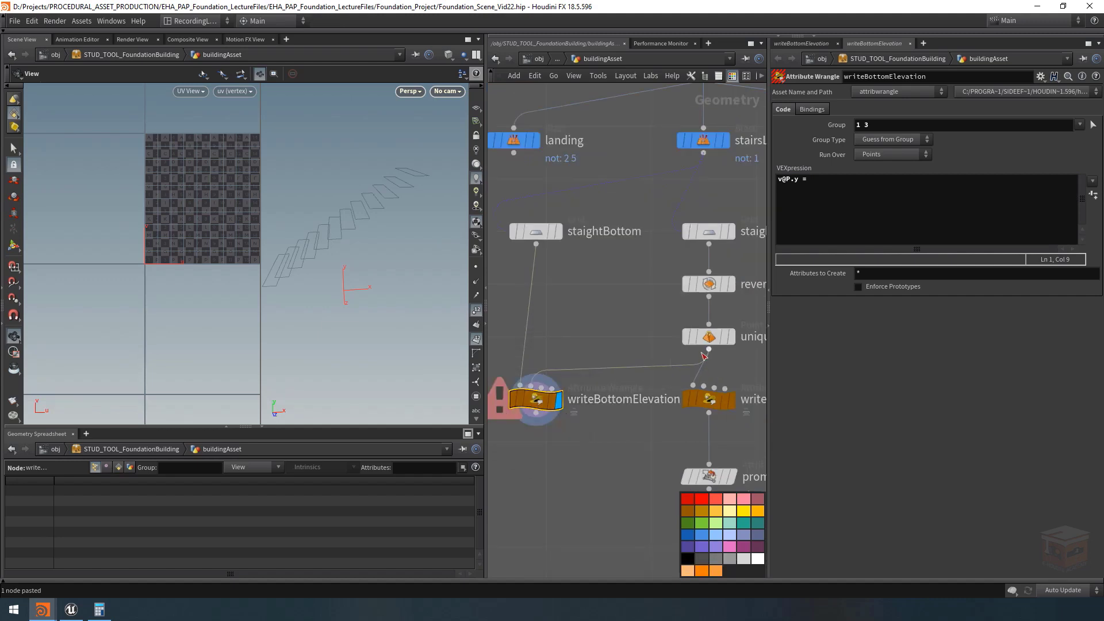
pyautogui.click(837, 179)
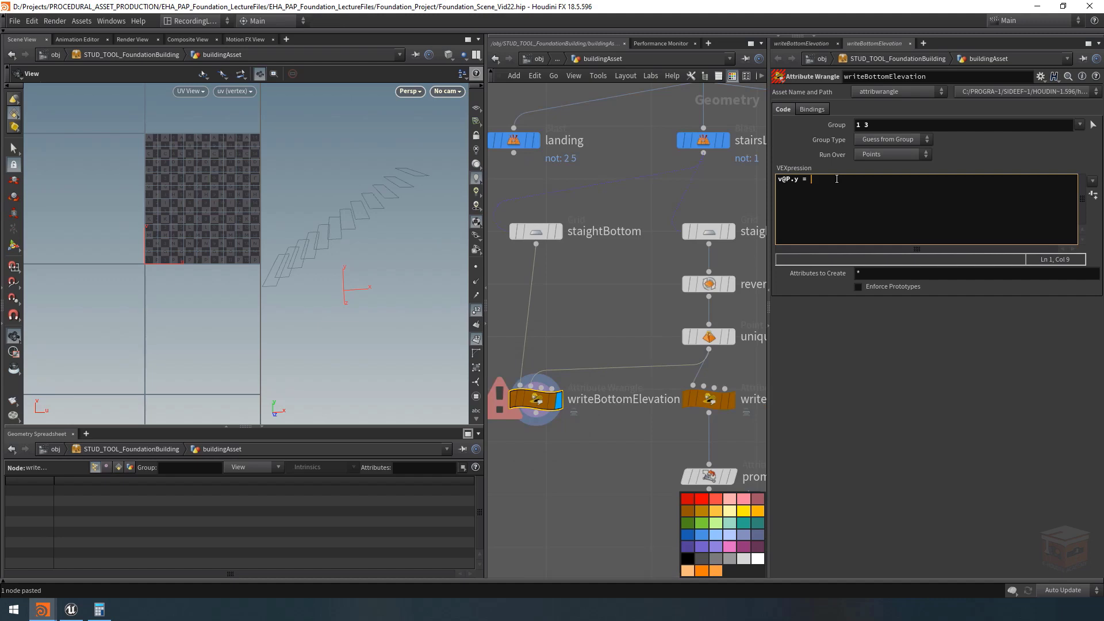
pyautogui.write('nprimitives')
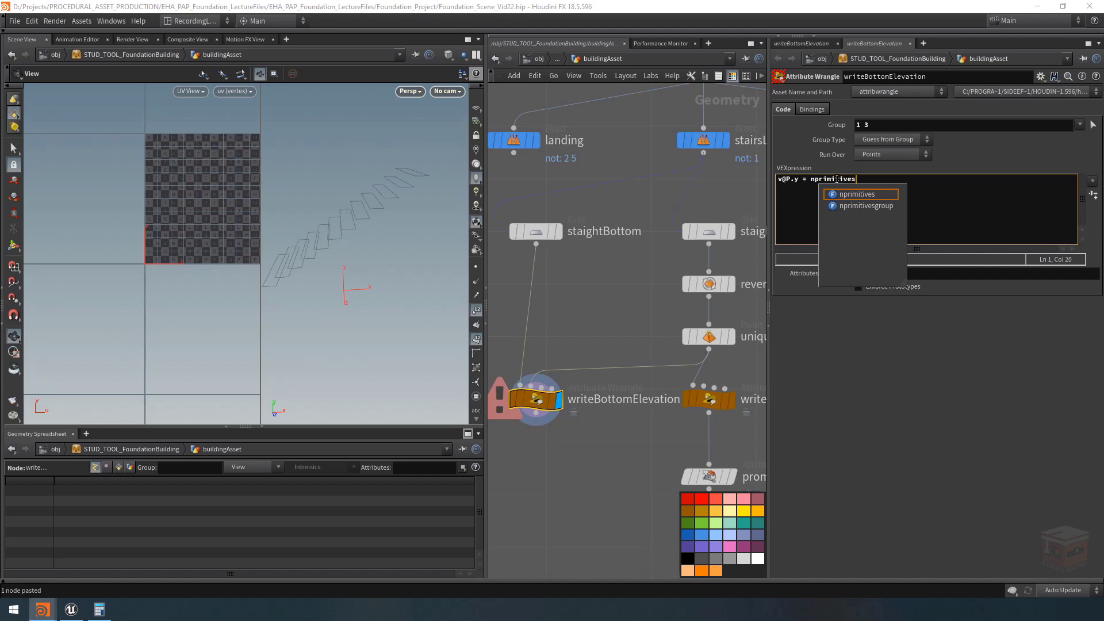
pyautogui.press('Return')
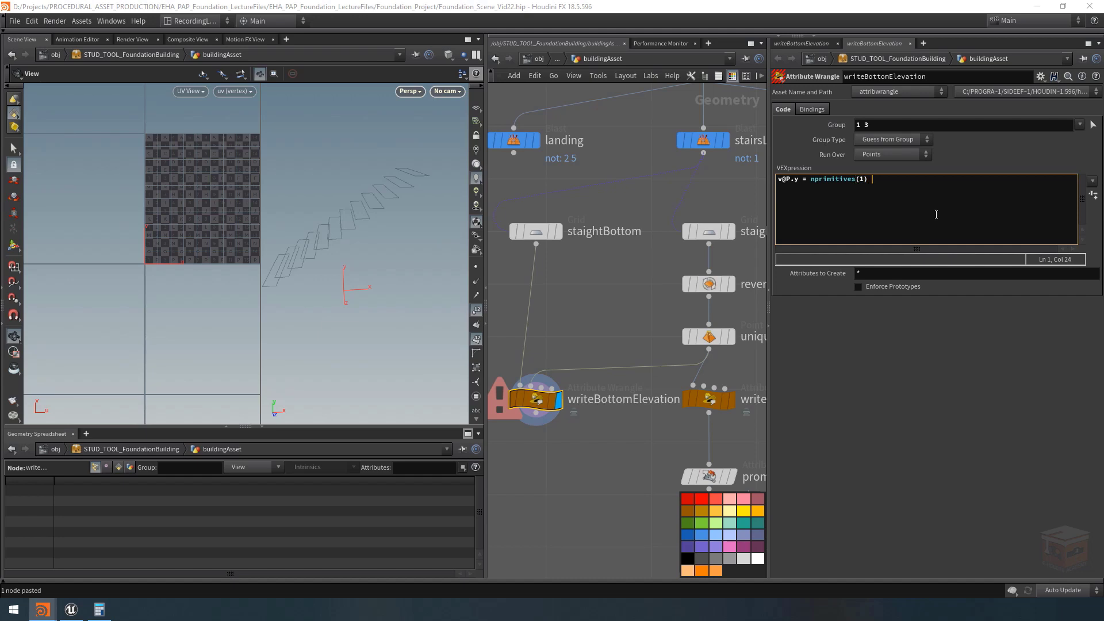
pyautogui.write('chf("stepHeight");')
pyautogui.click(598, 286)
pyautogui.moveTo(583, 302); pyautogui.dragTo(596, 296, button='middle')
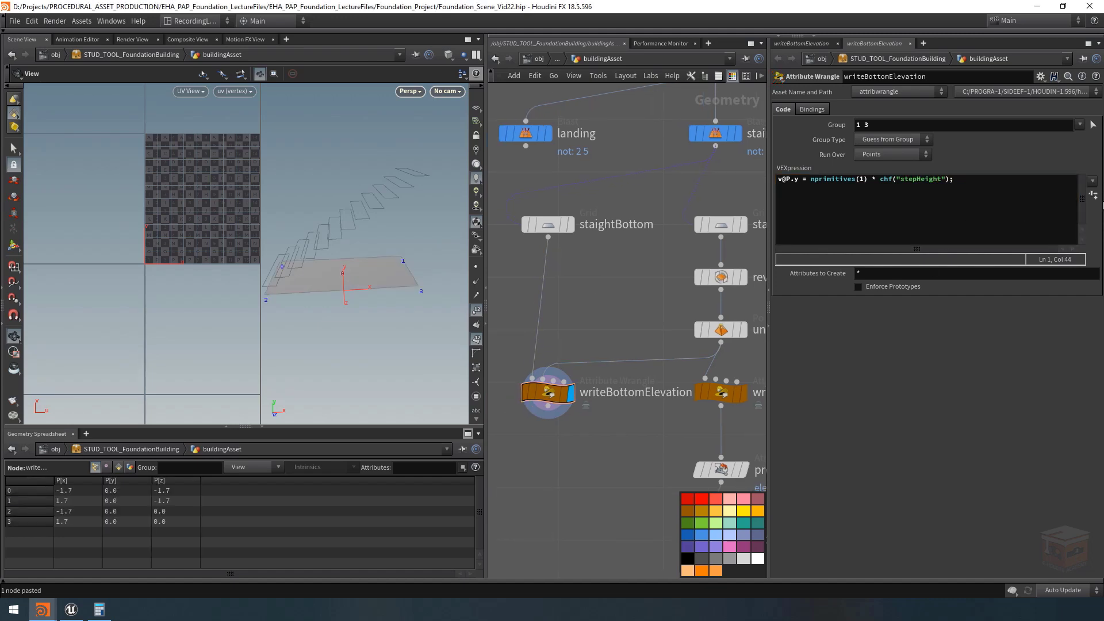
# Generate the Stepheight spare parameter from writeBottomElevation's code and set it to about 0.164
pyautogui.click(1094, 196)
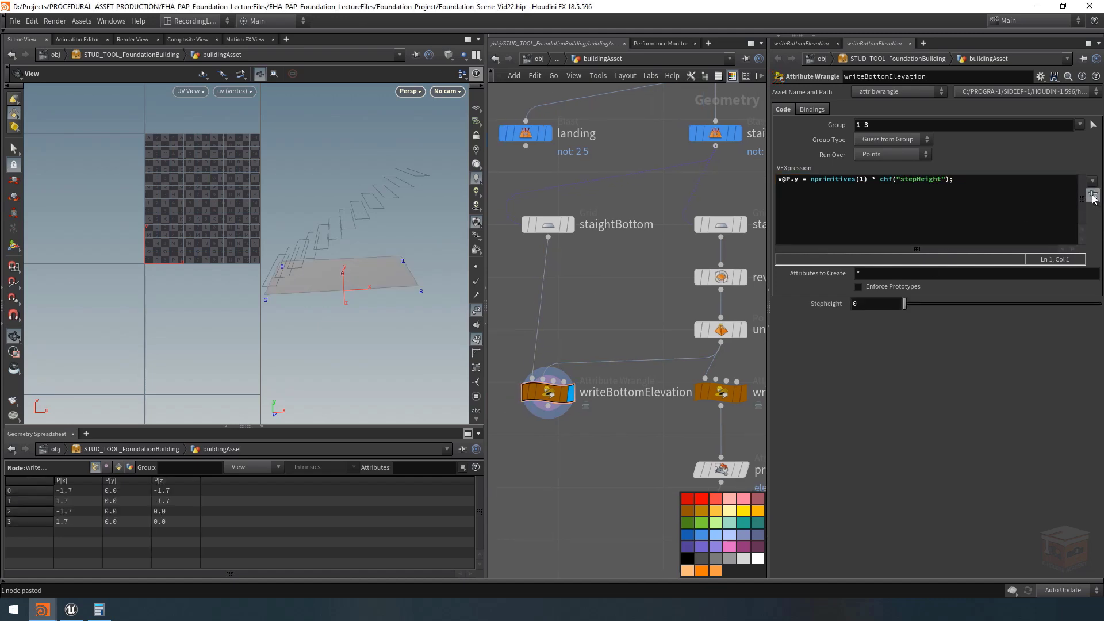
pyautogui.moveTo(906, 302); pyautogui.dragTo(937, 290)
# Copy the Step Height parameter from the stepHeight null and paste it as a relative reference into writeBottomElevation's Stepheight
pyautogui.scroll(-3, 607, 304)
pyautogui.moveTo(609, 305); pyautogui.dragTo(653, 386, button='middle')
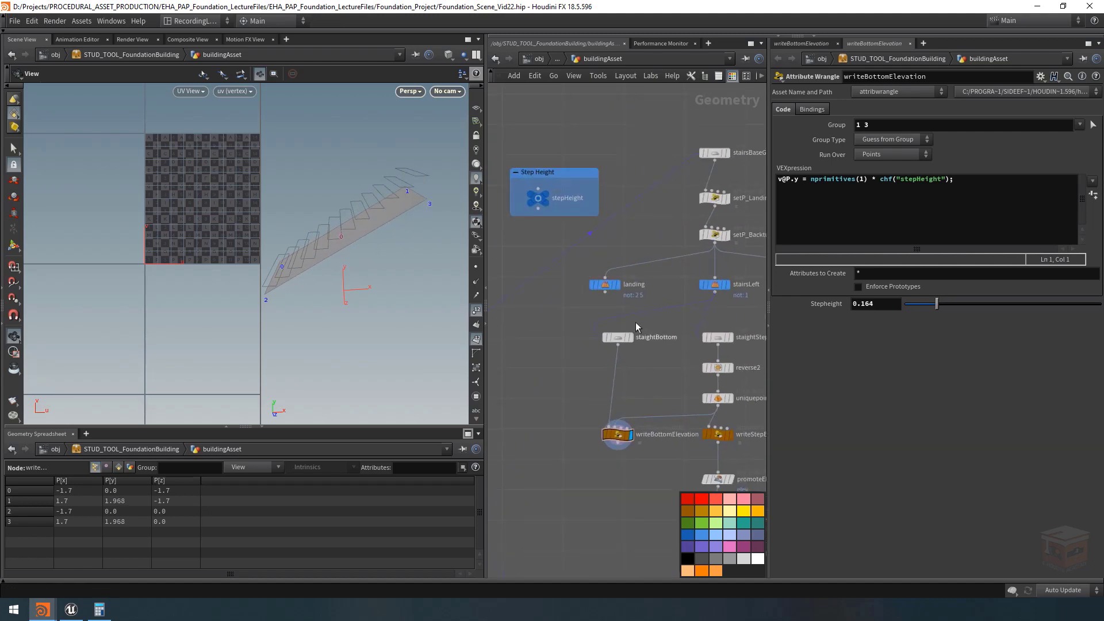
pyautogui.click(529, 191)
pyautogui.rightClick(830, 111)
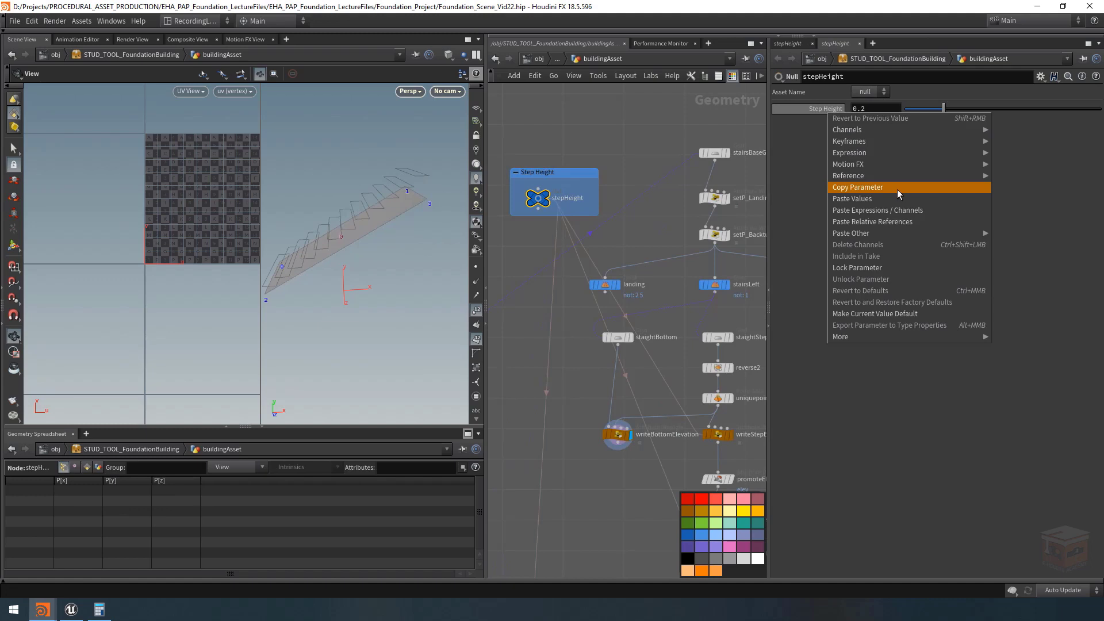
pyautogui.click(897, 190)
pyautogui.click(617, 435)
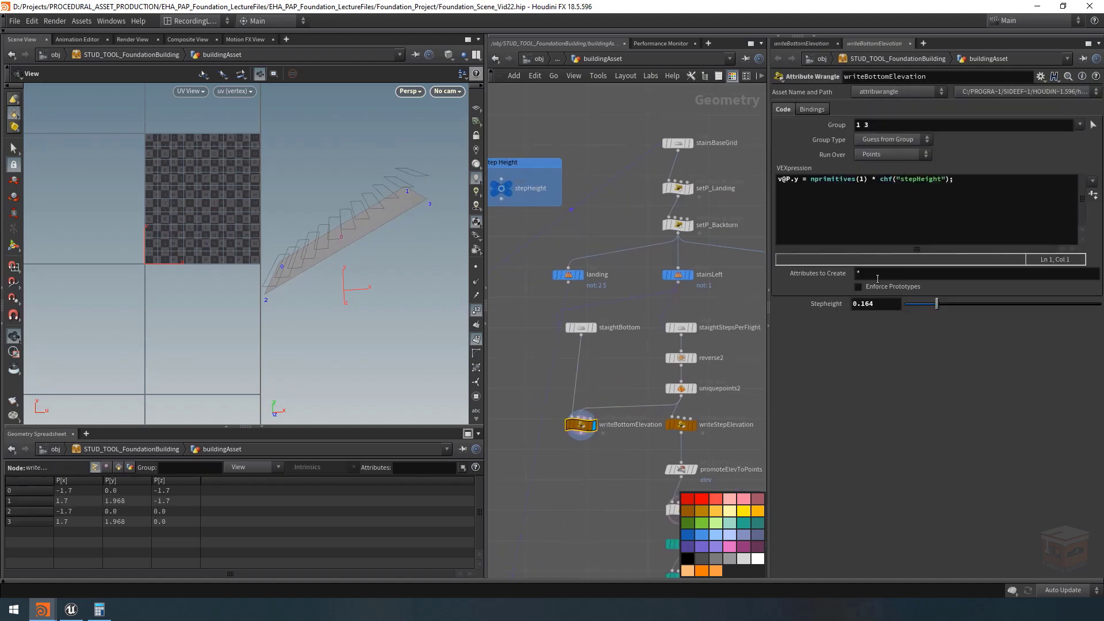
pyautogui.rightClick(885, 305)
pyautogui.click(954, 415)
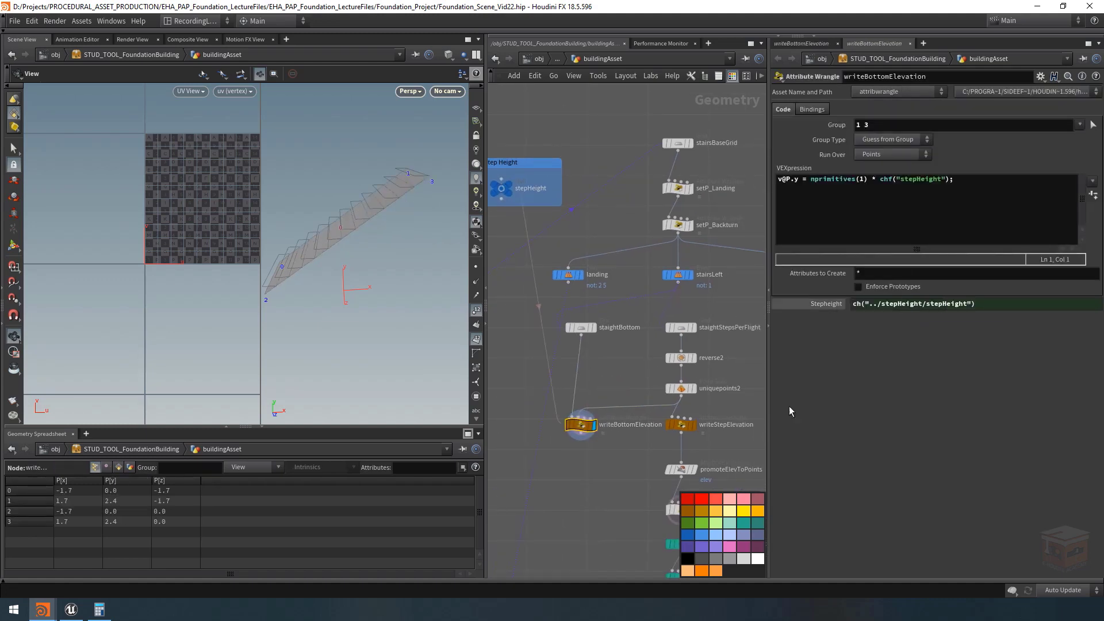
pyautogui.moveTo(377, 175); pyautogui.dragTo(387, 179, button='middle')
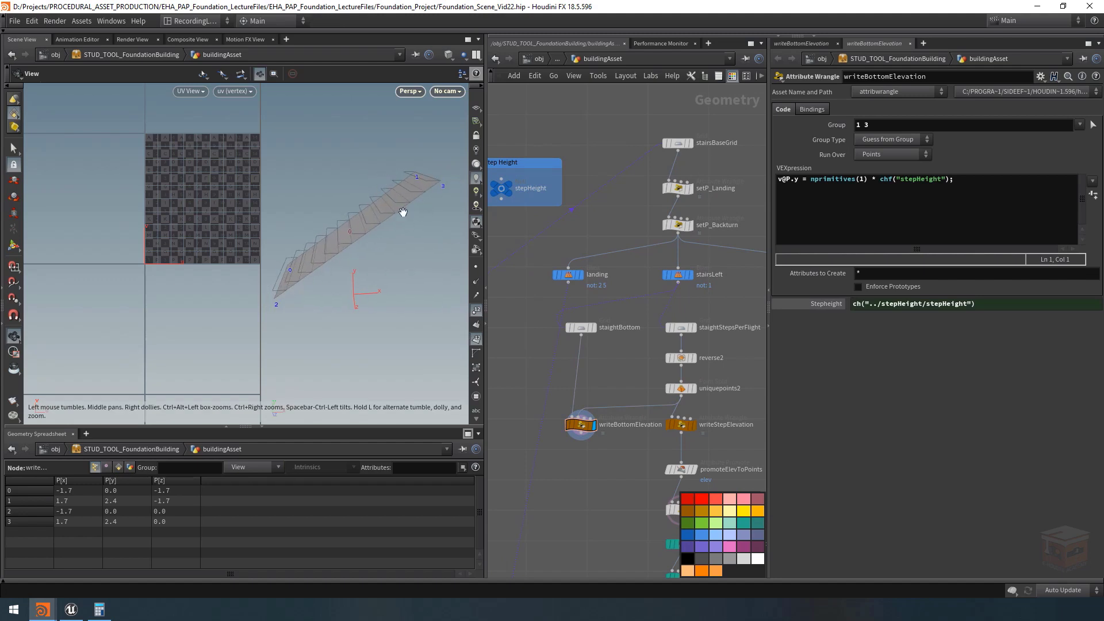
pyautogui.moveTo(403, 212)
pyautogui.mouseDown()
pyautogui.moveTo(414, 193)
pyautogui.moveTo(420, 207)
pyautogui.moveTo(387, 208)
pyautogui.moveTo(382, 226)
pyautogui.moveTo(399, 230)
pyautogui.mouseUp()
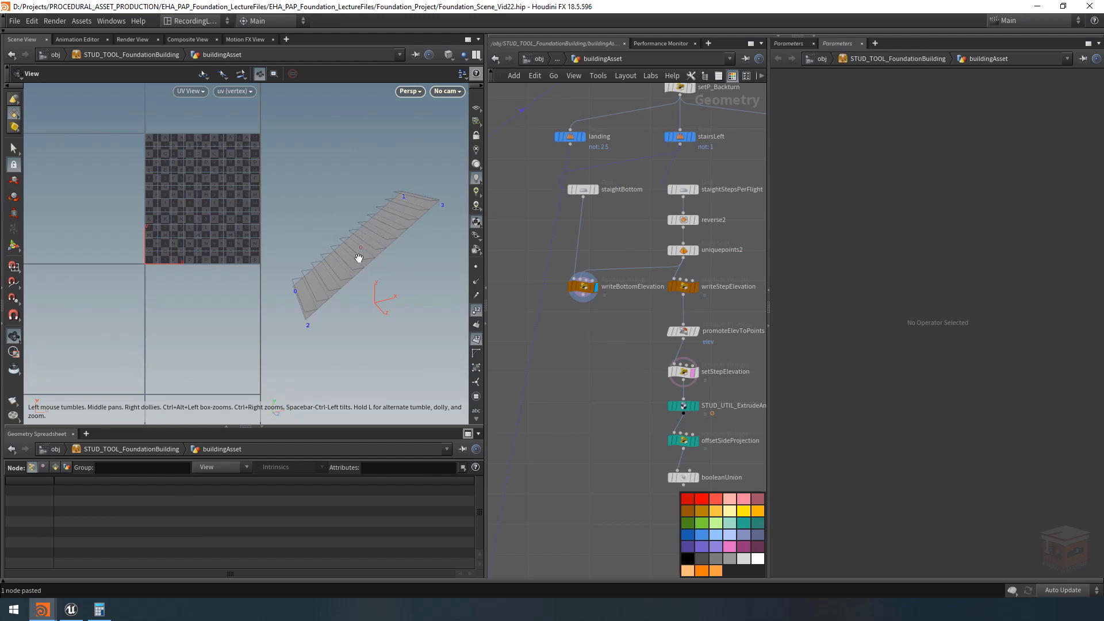
# Duplicate the steps' STUD_UTIL_ExtrudeAndTexture_Landing1 node, wire the copy beneath writeBottomElevation, and display its result
pyautogui.moveTo(620, 400); pyautogui.dragTo(573, 369, button='middle')
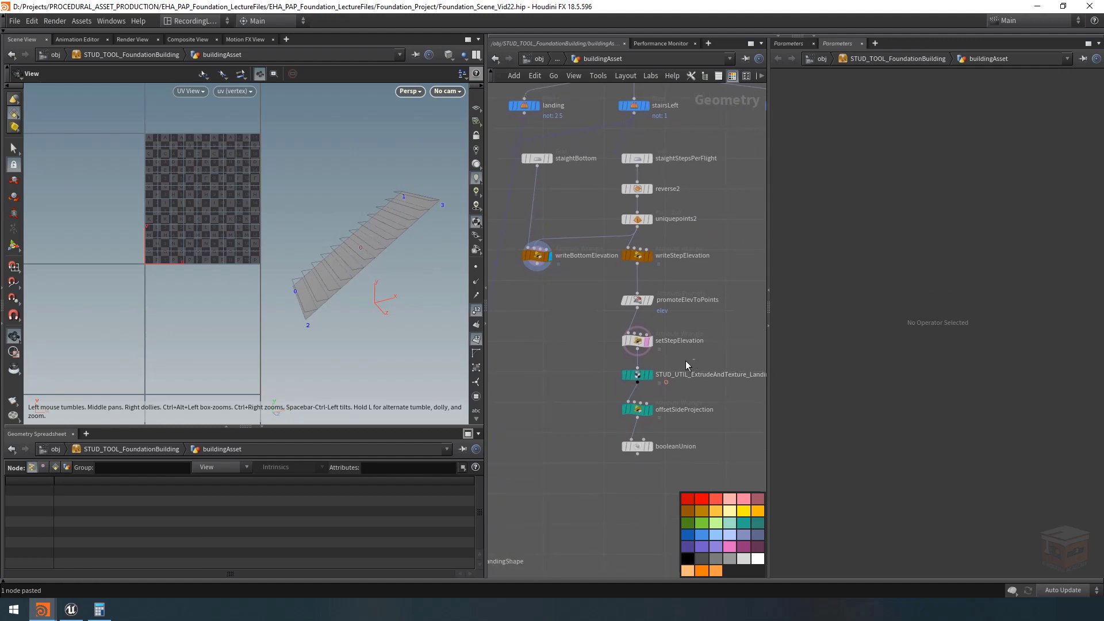
pyautogui.click(699, 374)
pyautogui.moveTo(701, 373); pyautogui.dragTo(776, 362, button='middle')
pyautogui.hotkey('ctrl', 'c')
pyautogui.click(570, 335)
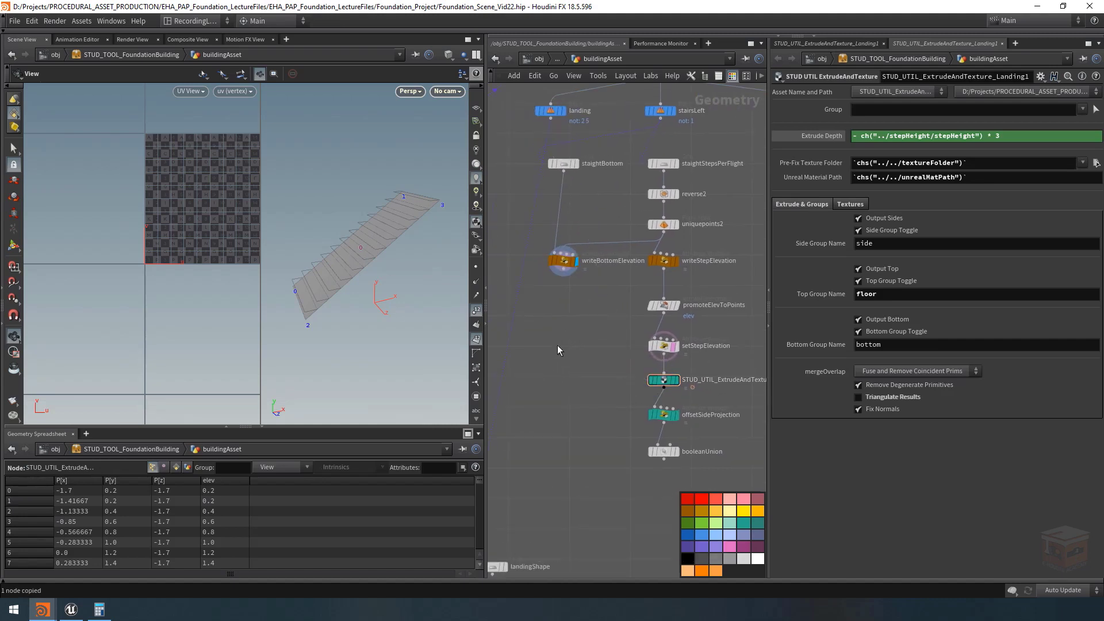
pyautogui.hotkey('ctrl', 'v')
pyautogui.moveTo(563, 276); pyautogui.dragTo(565, 364)
pyautogui.click(575, 364)
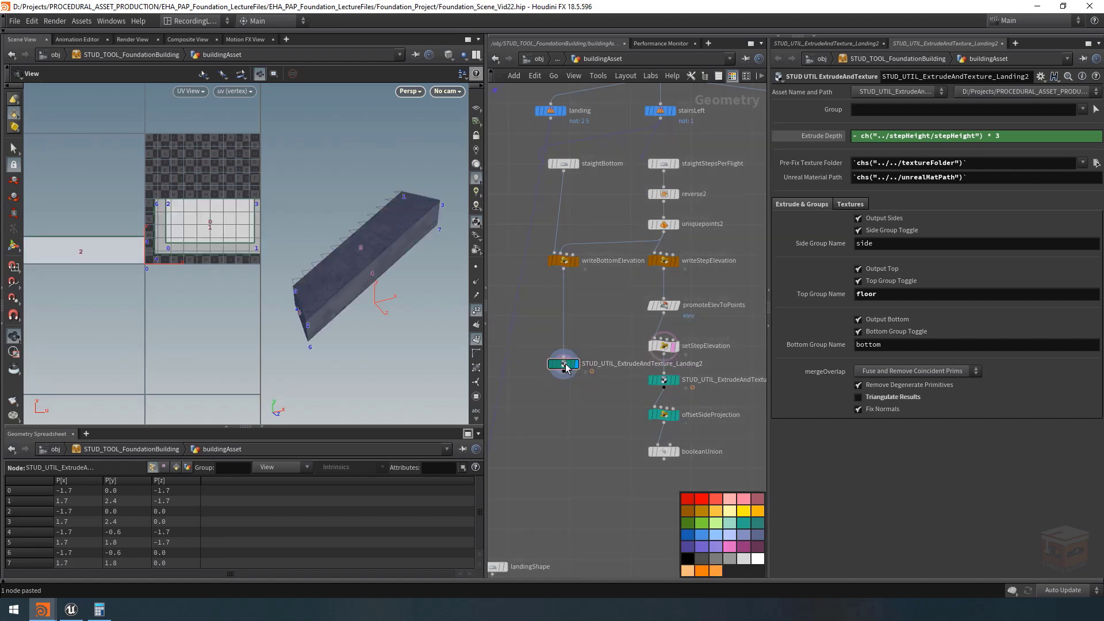
pyautogui.click(566, 367)
# Duplicate reverse2 and insert the copy between staightBottom and writeBottomElevation to flip the bottom grid's faces
pyautogui.moveTo(599, 315); pyautogui.dragTo(607, 331, button='middle')
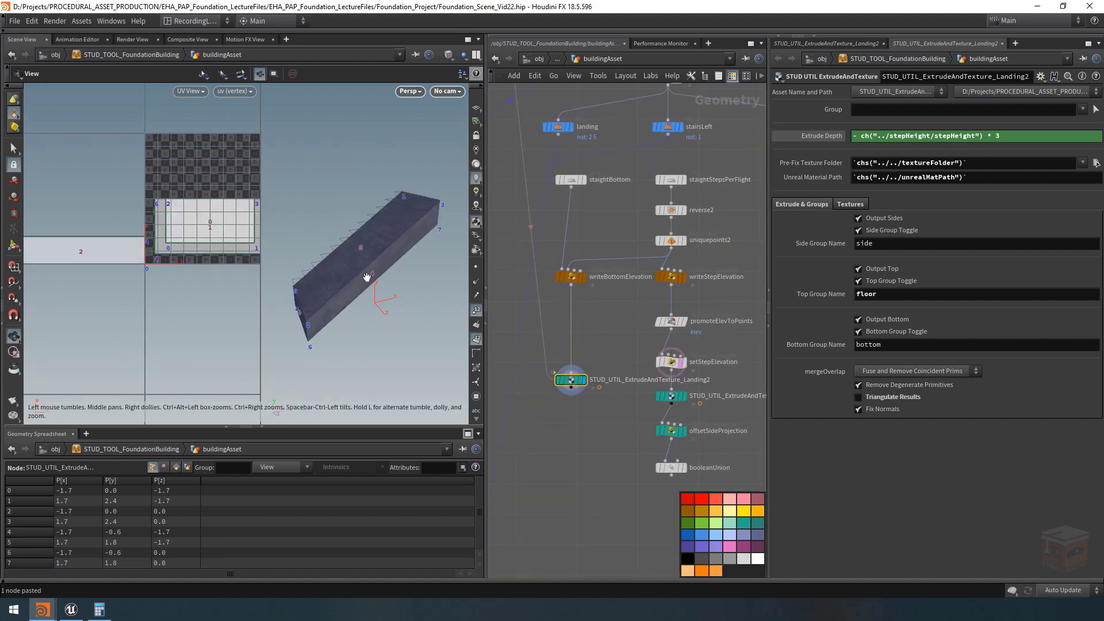
pyautogui.moveTo(727, 215); pyautogui.dragTo(709, 237, button='middle')
pyautogui.click(661, 232)
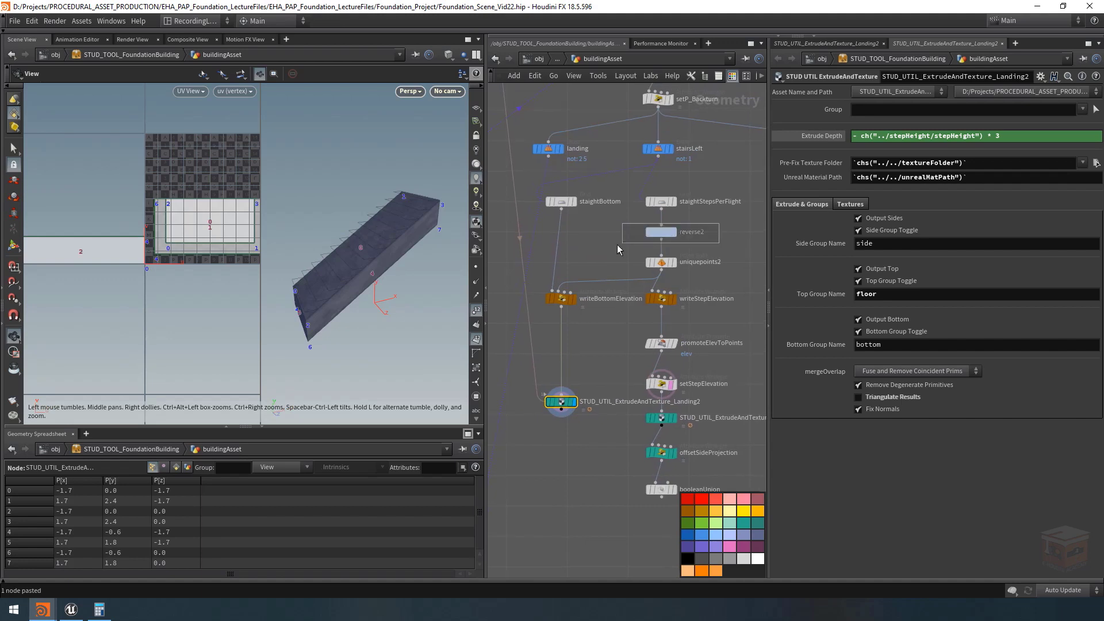
pyautogui.hotkey('ctrl', 'c')
pyautogui.hotkey('ctrl', 'v')
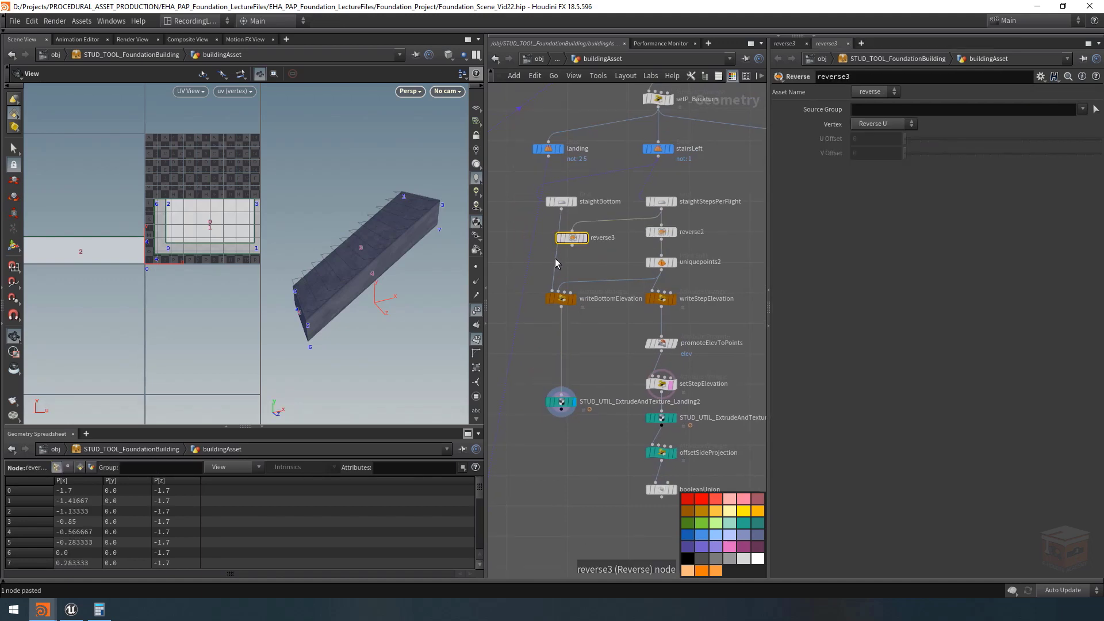
pyautogui.click(563, 240)
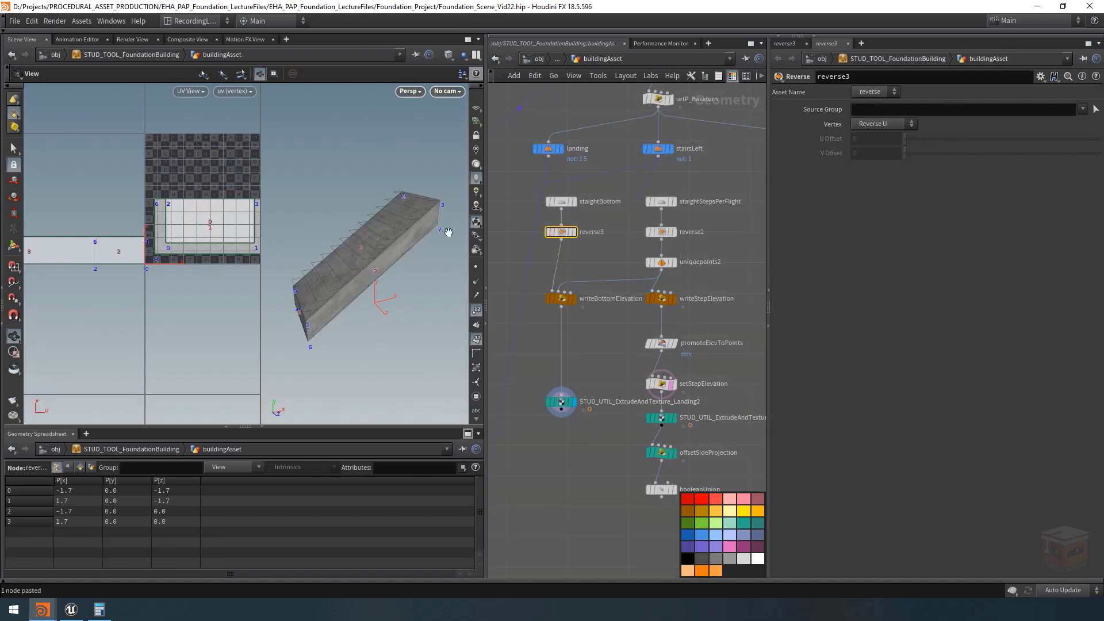
pyautogui.moveTo(388, 257)
pyautogui.mouseDown()
pyautogui.moveTo(439, 240)
pyautogui.moveTo(382, 249)
pyautogui.mouseUp()
# Display booleanUnion with the component numbers hidden and template the bottom extrusion STUD_UTIL_ExtrudeAndTexture_Landing2 over it
pyautogui.click(563, 397)
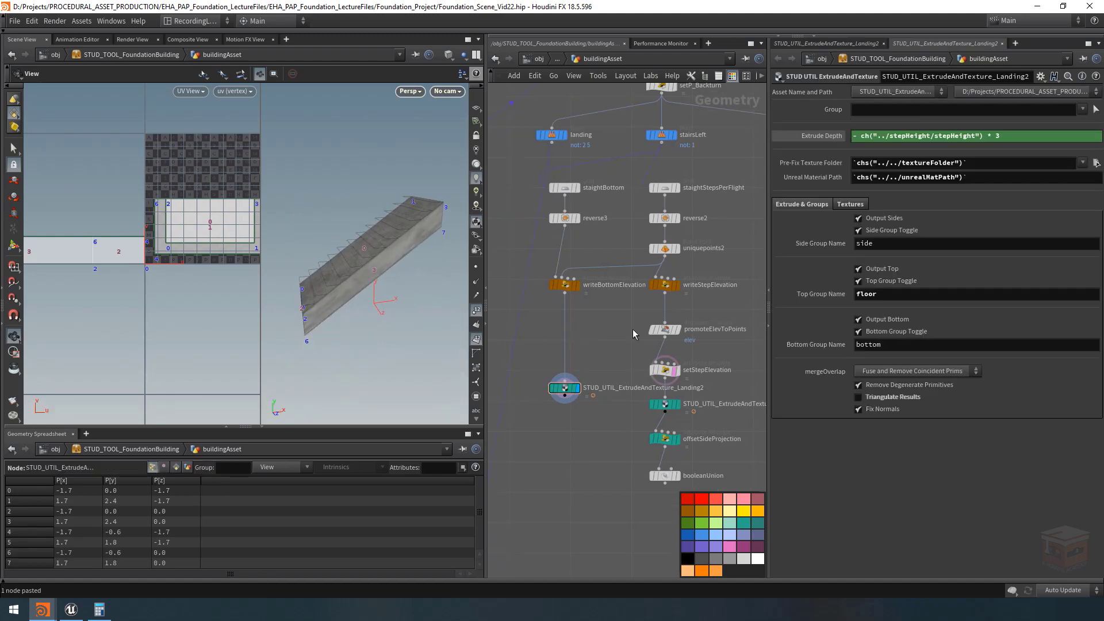
pyautogui.moveTo(585, 345); pyautogui.dragTo(580, 297, button='middle')
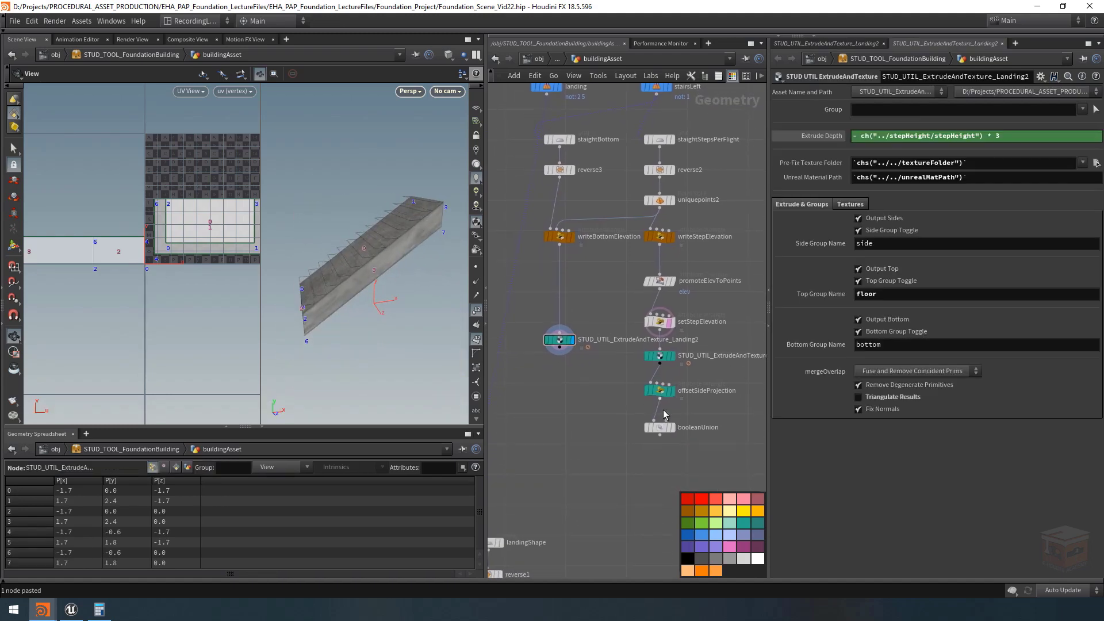
pyautogui.click(674, 428)
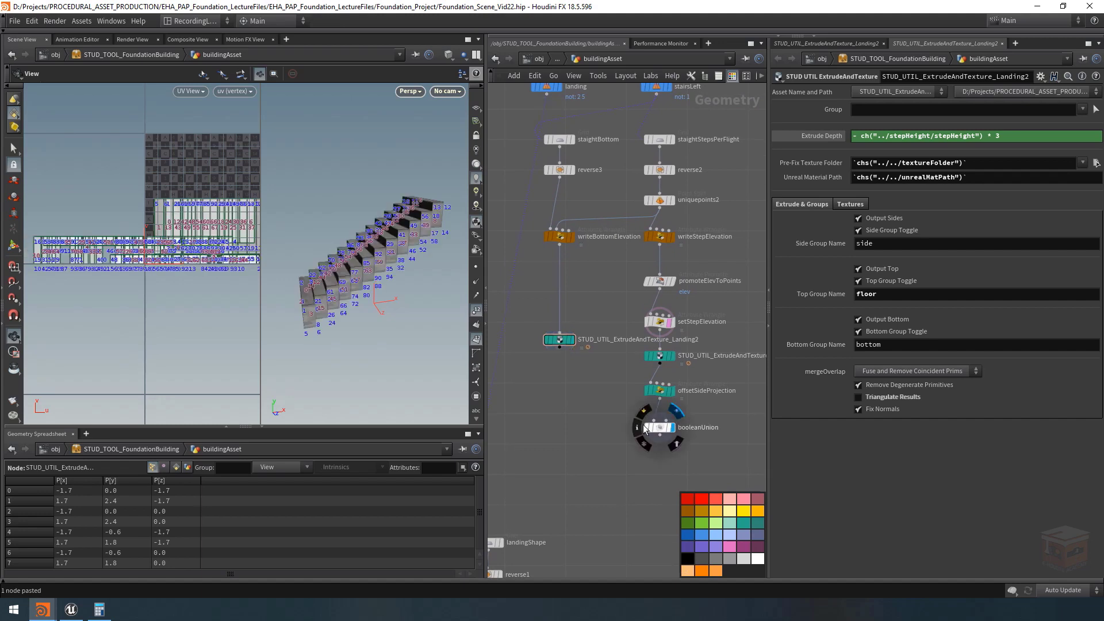
pyautogui.click(476, 310)
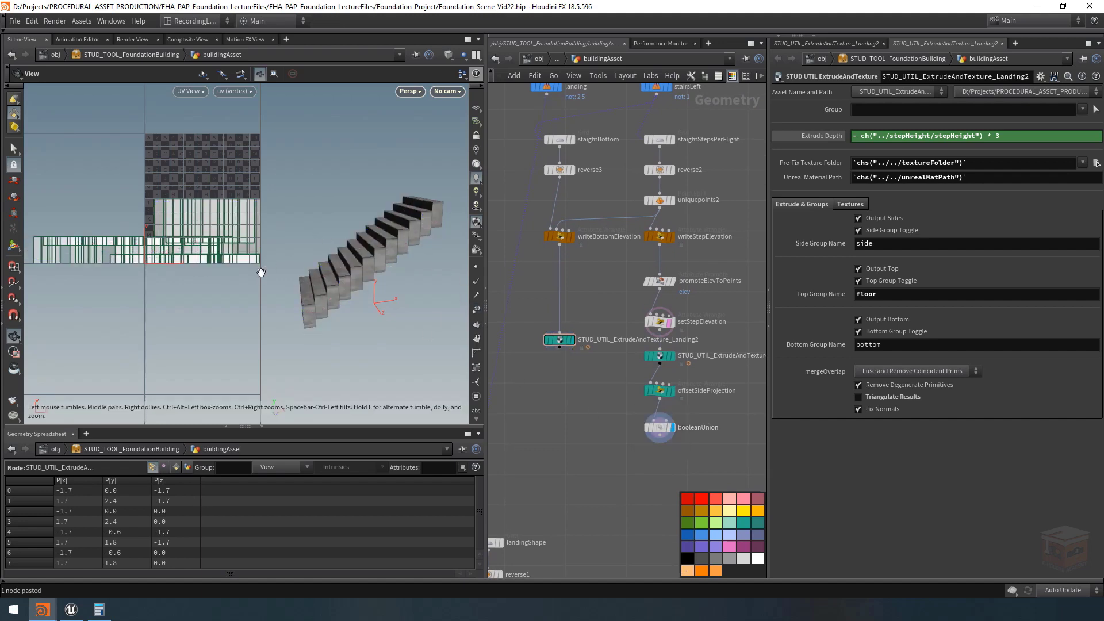
pyautogui.moveTo(261, 272); pyautogui.dragTo(298, 281)
pyautogui.moveTo(298, 281); pyautogui.dragTo(325, 252, button='middle')
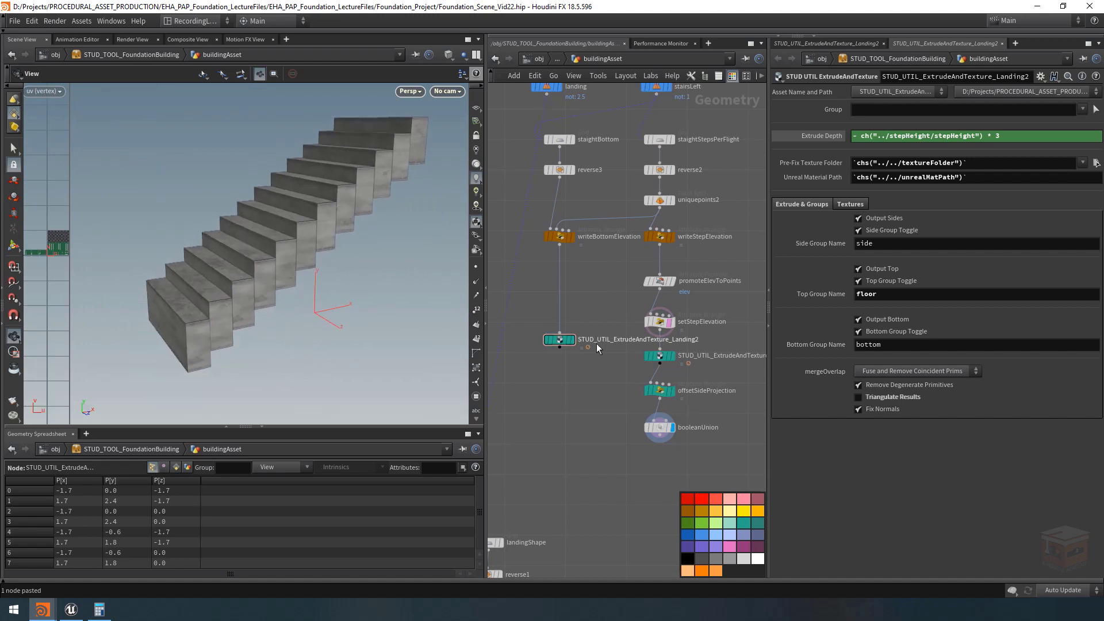
pyautogui.click(569, 340)
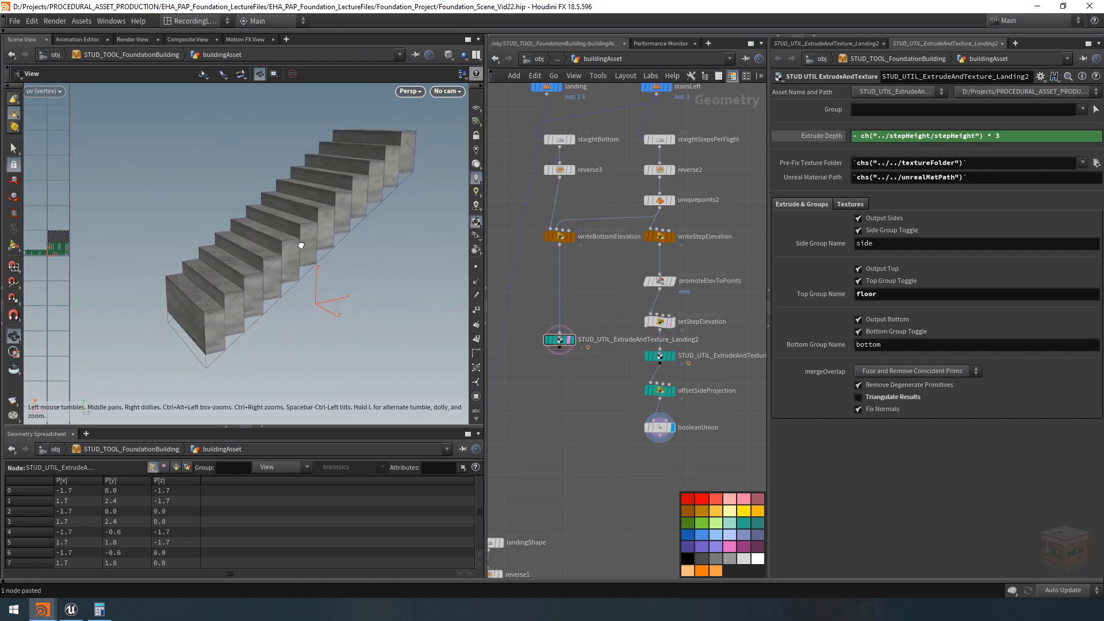
pyautogui.moveTo(301, 246); pyautogui.dragTo(297, 209)
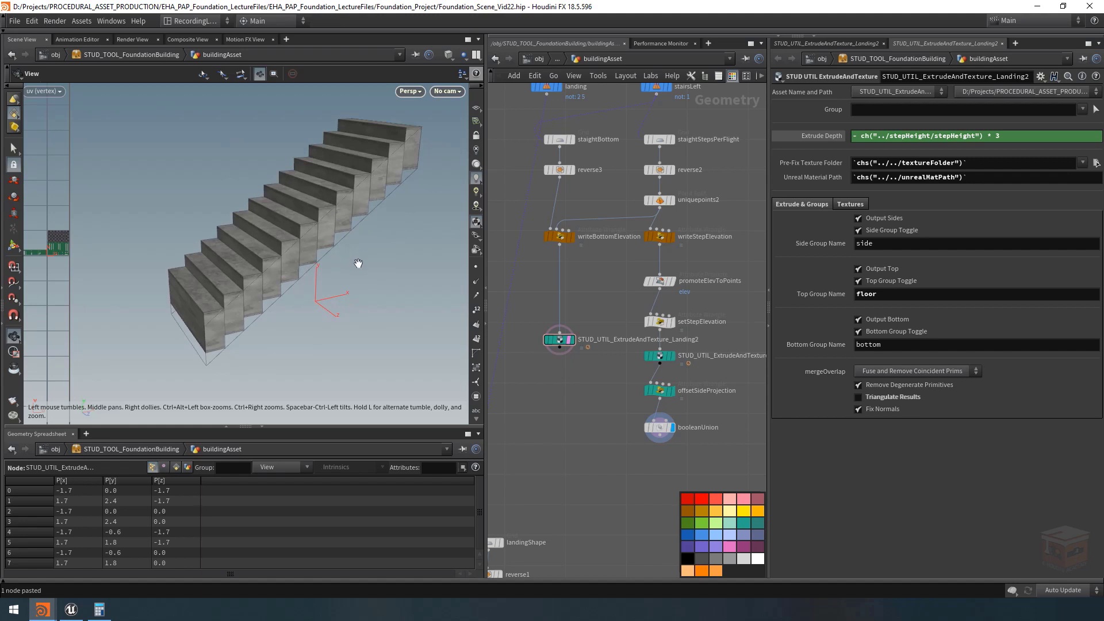
pyautogui.moveTo(358, 265); pyautogui.dragTo(357, 258, button='middle')
pyautogui.moveTo(564, 409); pyautogui.dragTo(554, 417, button='middle')
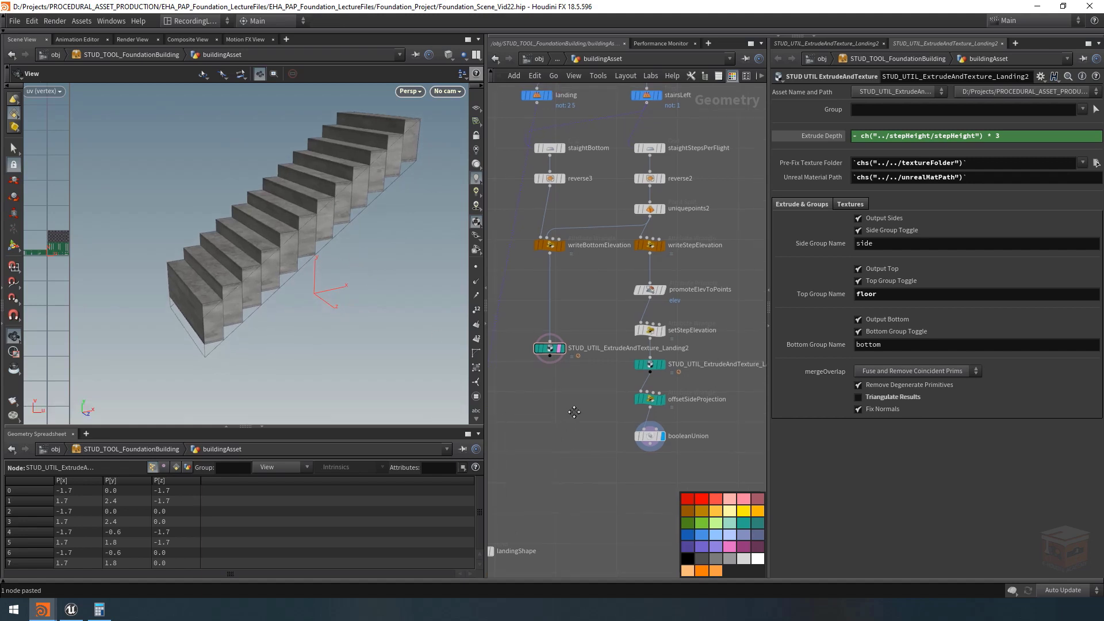
# Add a Transform node named lower and insert it between writeBottomElevation and STUD_UTIL_ExtrudeAndTexture_Landing2
pyautogui.scroll(2, 565, 413)
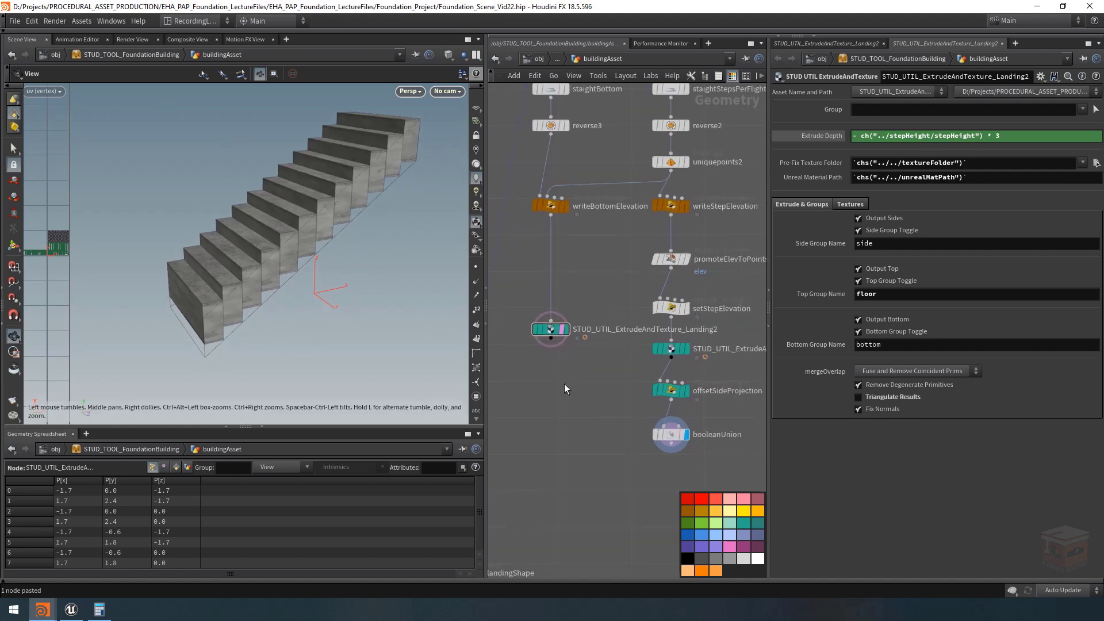
pyautogui.press('Tab')
pyautogui.write('tr')
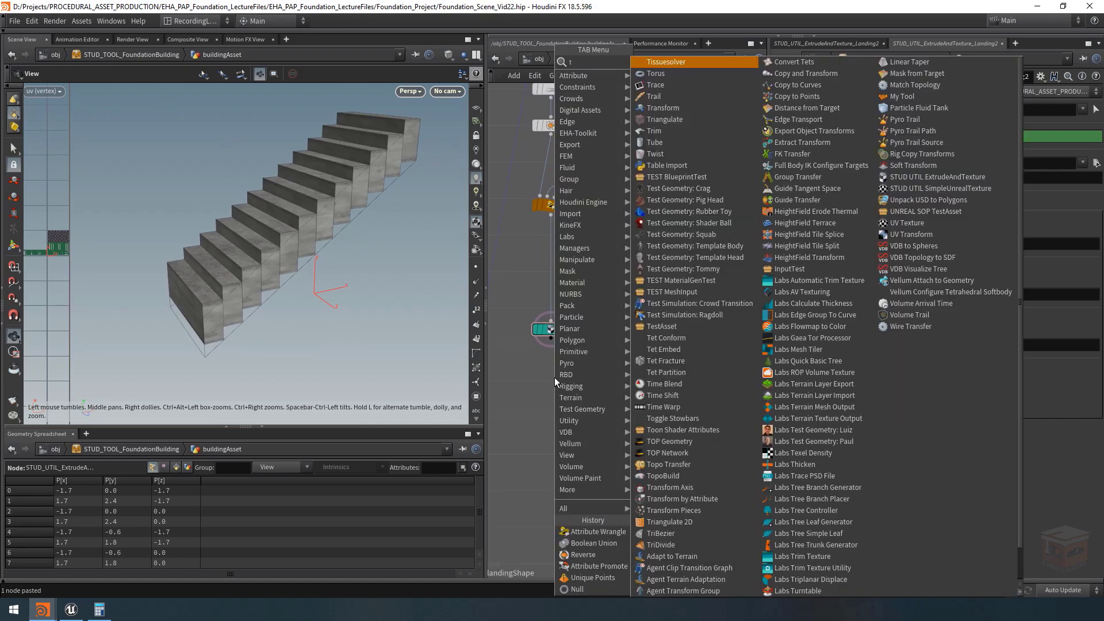
pyautogui.press('Return')
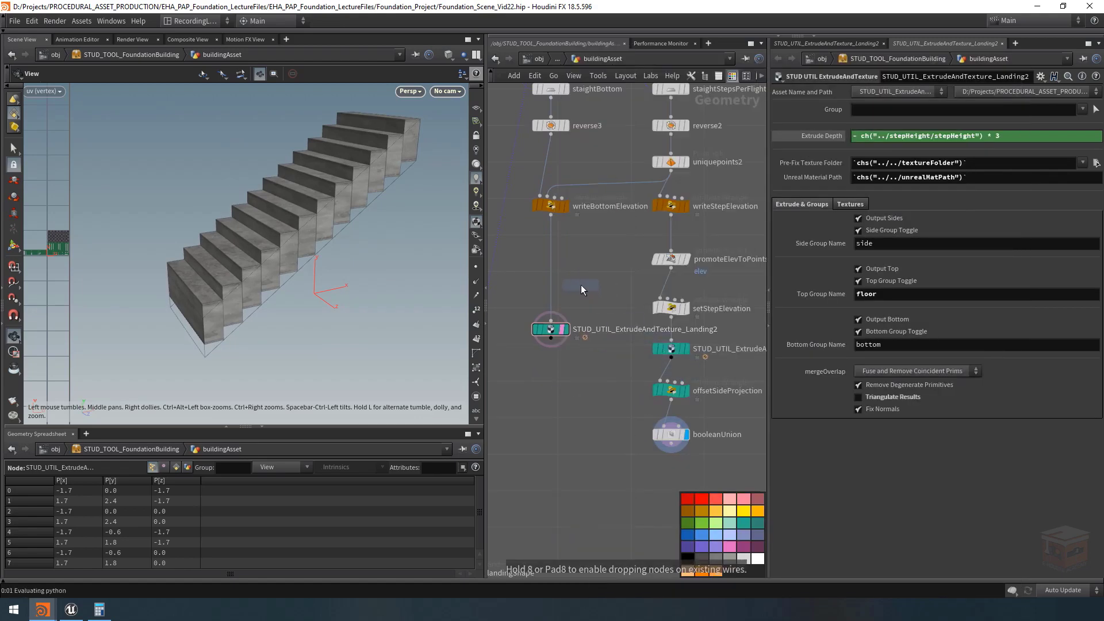
pyautogui.click(581, 285)
pyautogui.press('F2')
pyautogui.write('lower')
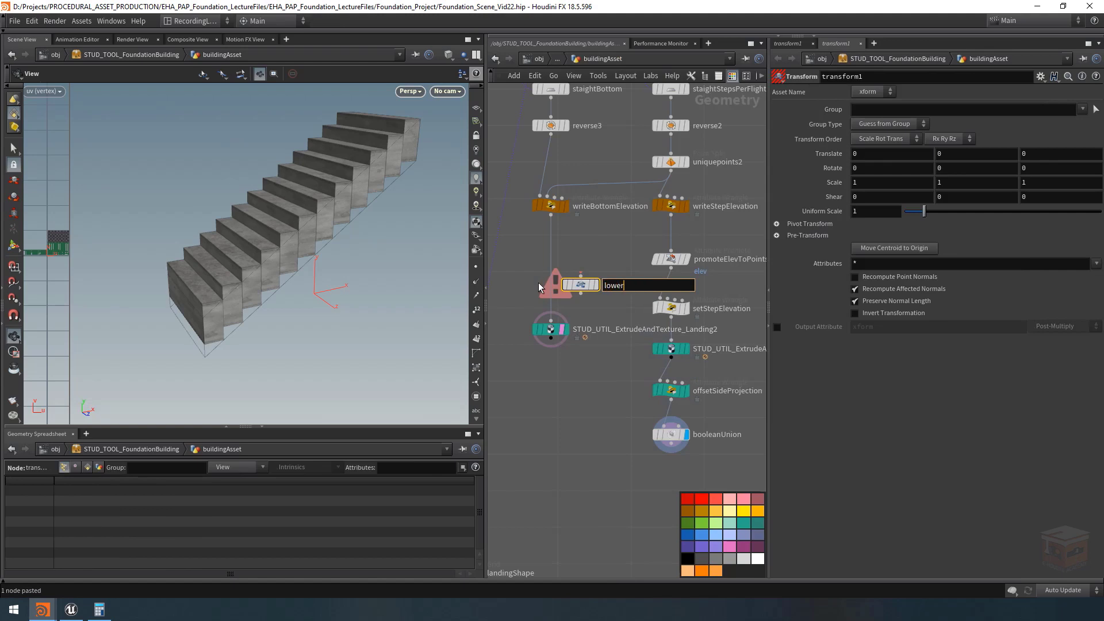
pyautogui.press('Return')
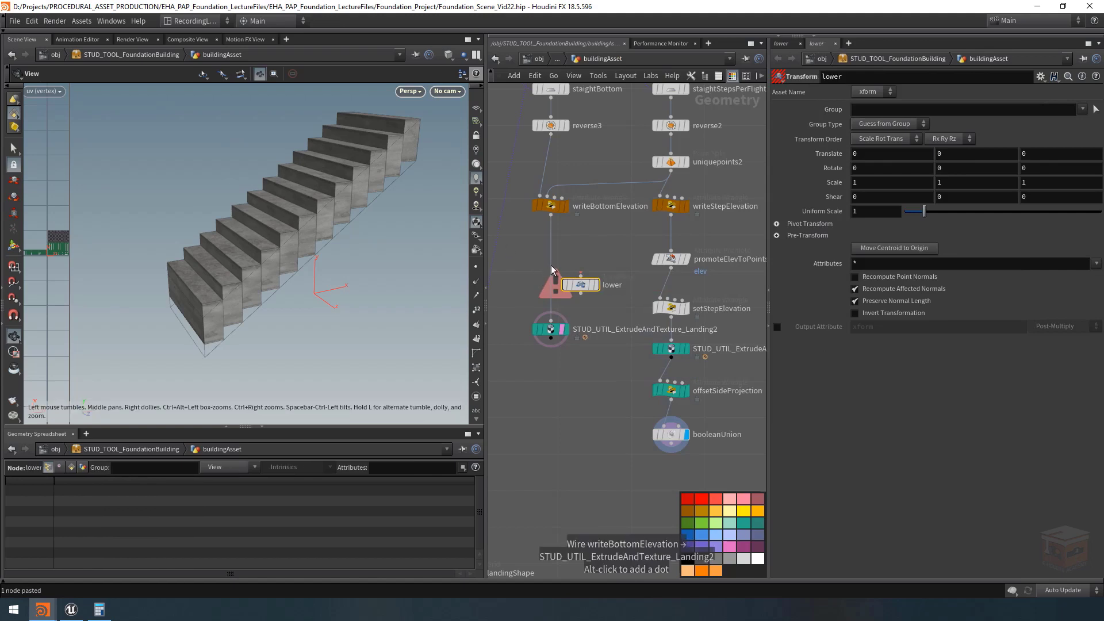
pyautogui.moveTo(582, 287); pyautogui.dragTo(559, 299)
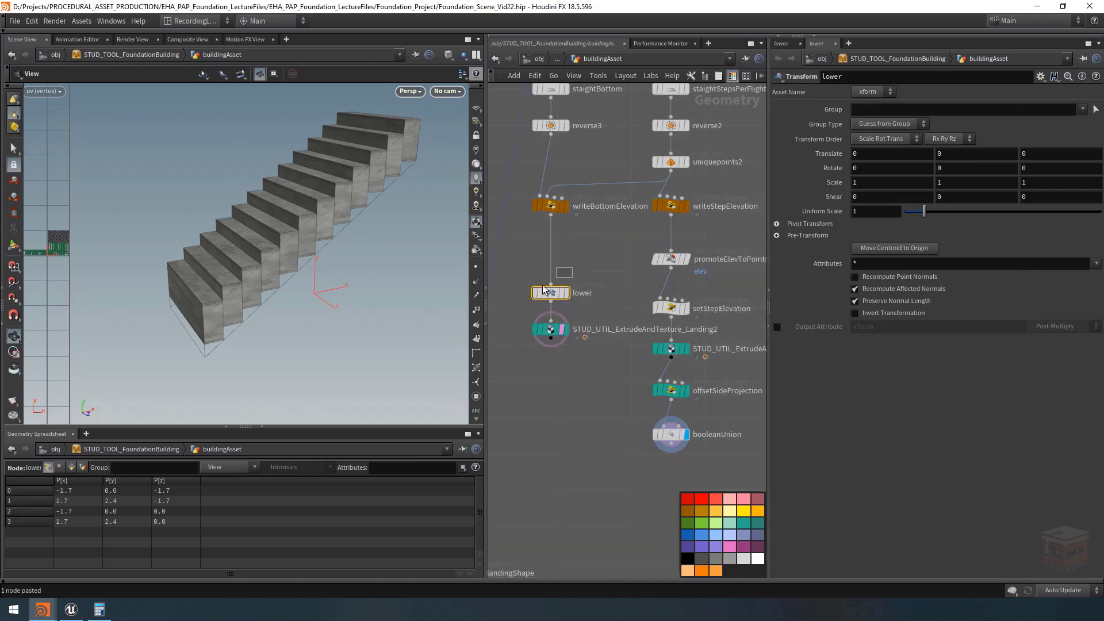
# Open the stepHeight null's parameters in a compact floating window and copy its Step Height parameter
pyautogui.scroll(-1, 573, 397)
pyautogui.scroll(-1, 573, 396)
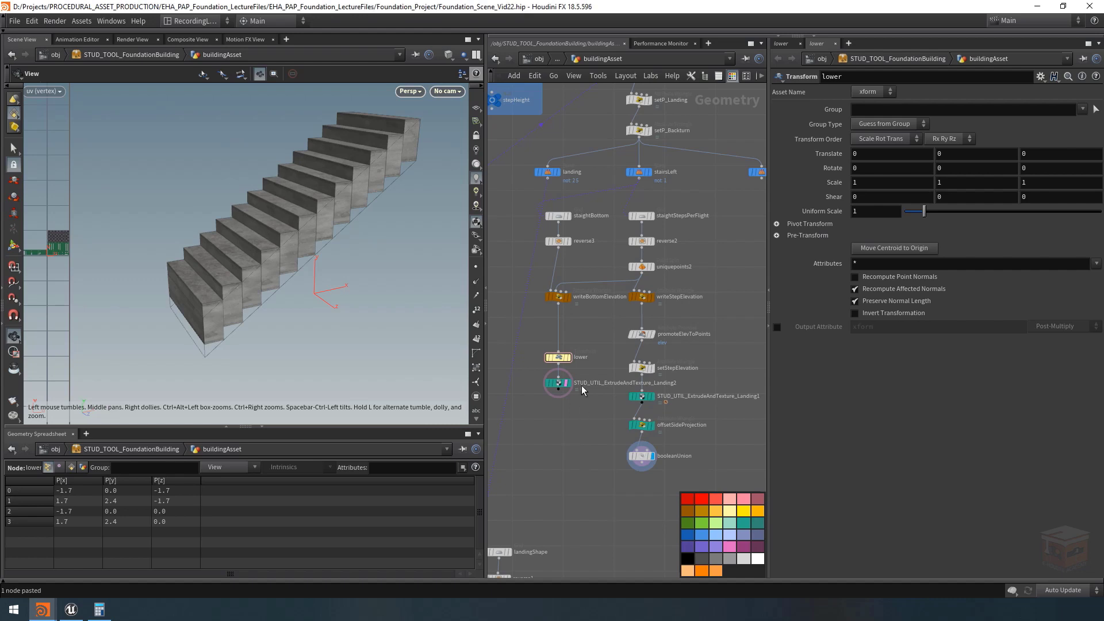
pyautogui.click(529, 360)
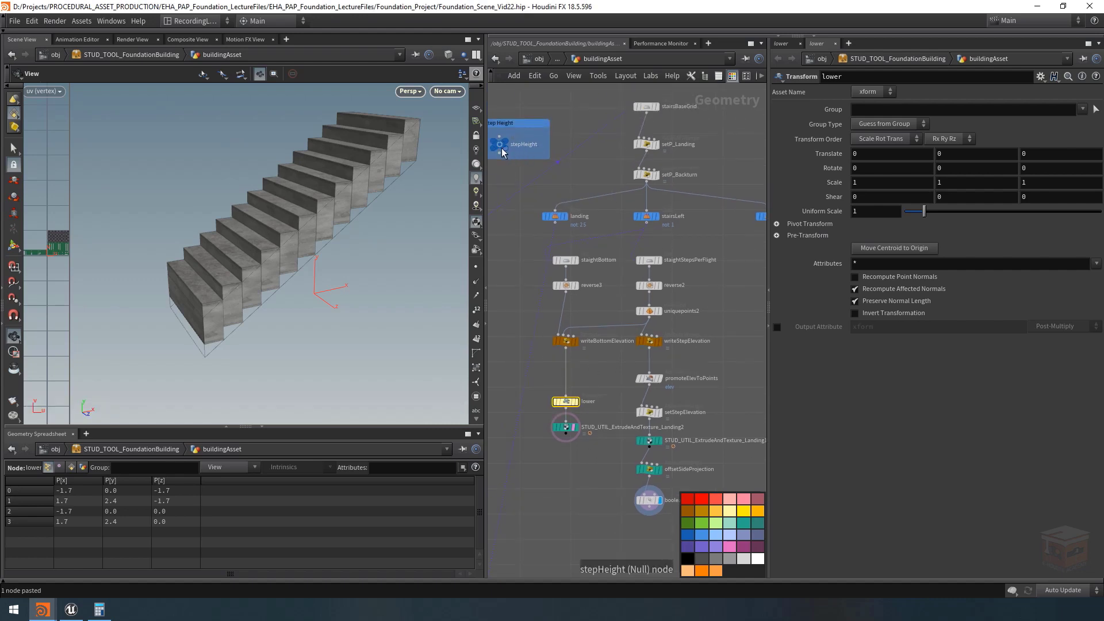
pyautogui.click(501, 145)
pyautogui.rightClick(824, 108)
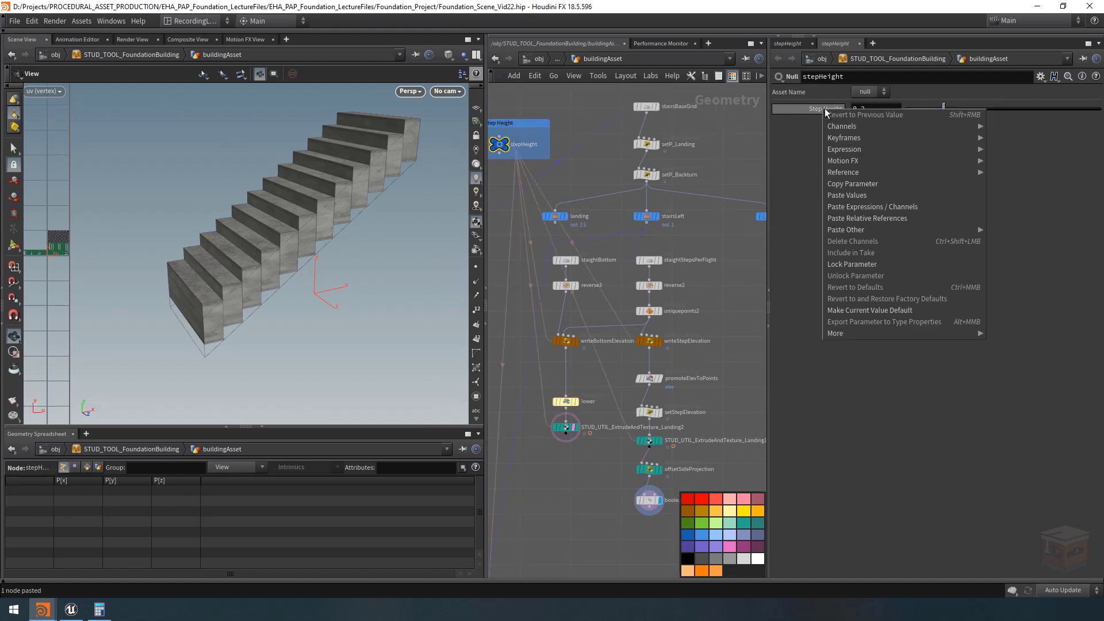
pyautogui.click(819, 106)
pyautogui.click(779, 76)
pyautogui.moveTo(833, 117)
pyautogui.click(913, 120)
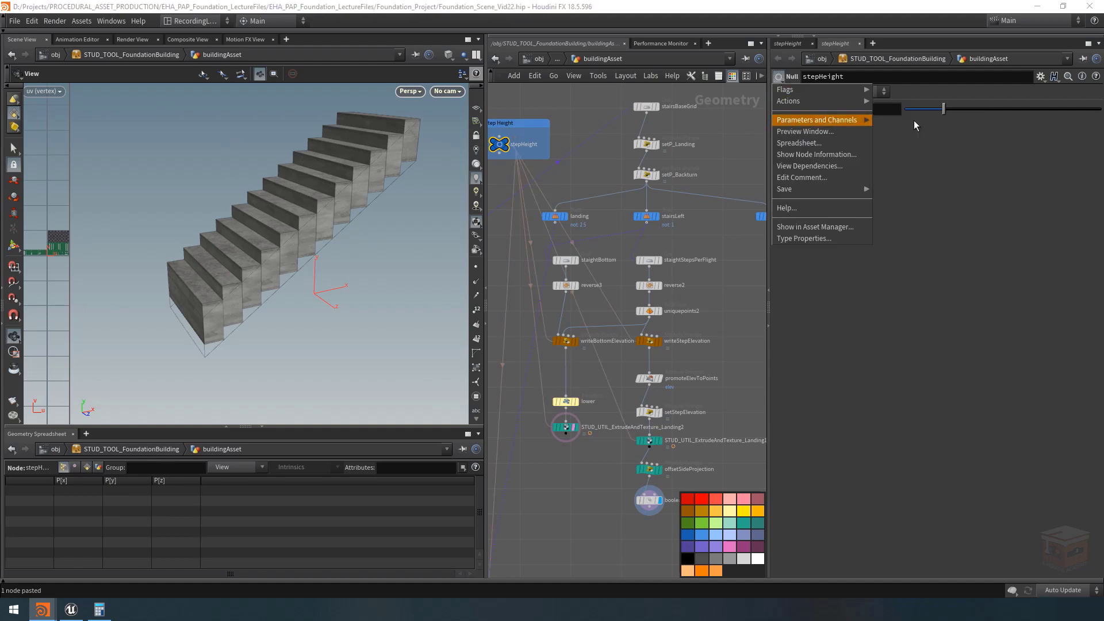
pyautogui.moveTo(867, 5); pyautogui.dragTo(239, 393)
pyautogui.rightClick(153, 440)
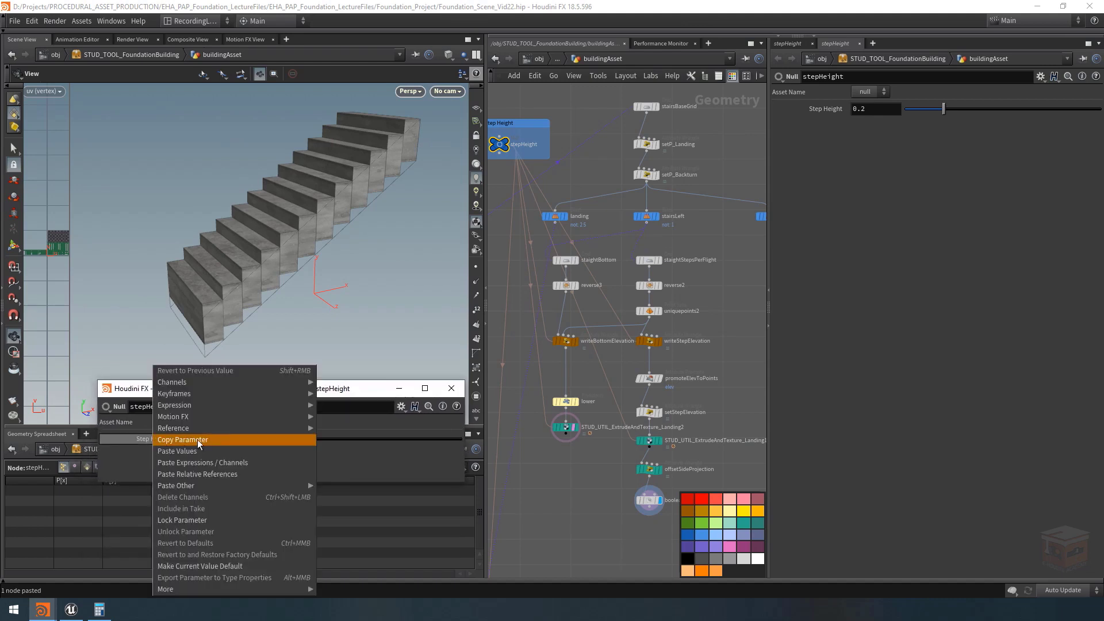
pyautogui.click(198, 440)
pyautogui.moveTo(99, 449); pyautogui.dragTo(283, 449)
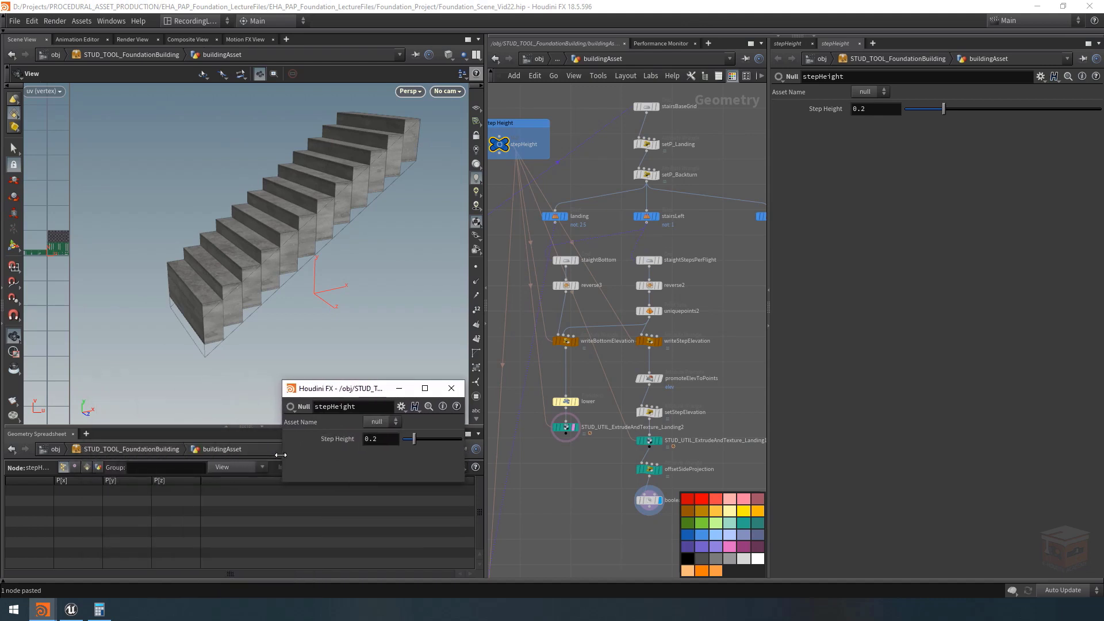
# Paste Step Height as a relative reference into lower's Y translate and make the expression - ch("../stepHeight/stepHeight") * 2
pyautogui.moveTo(584, 395); pyautogui.dragTo(548, 419)
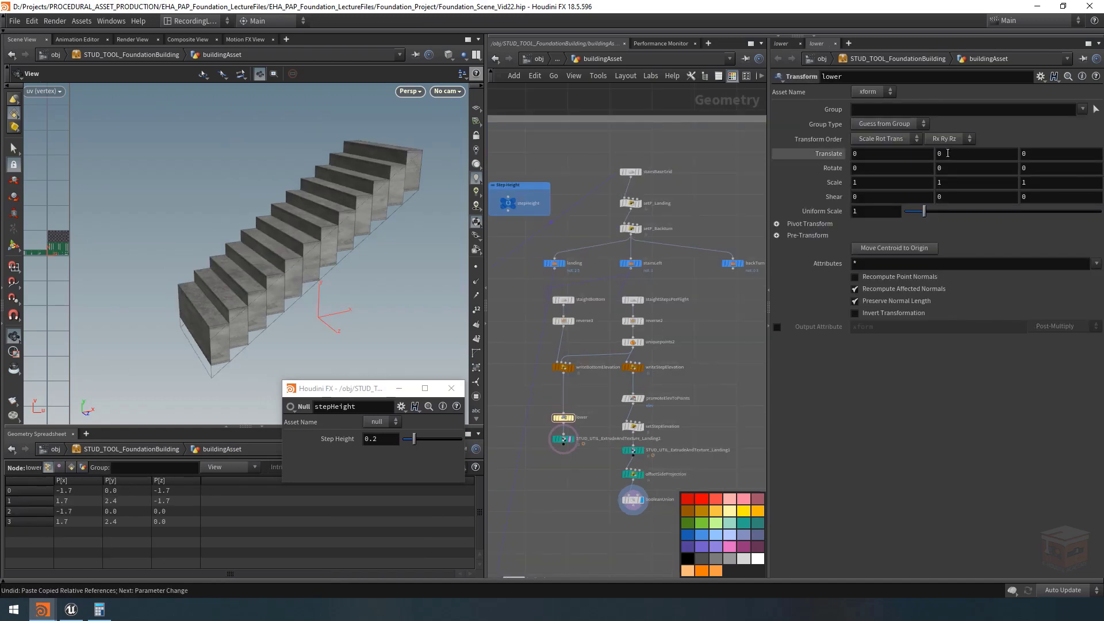
pyautogui.scroll(3, 587, 411)
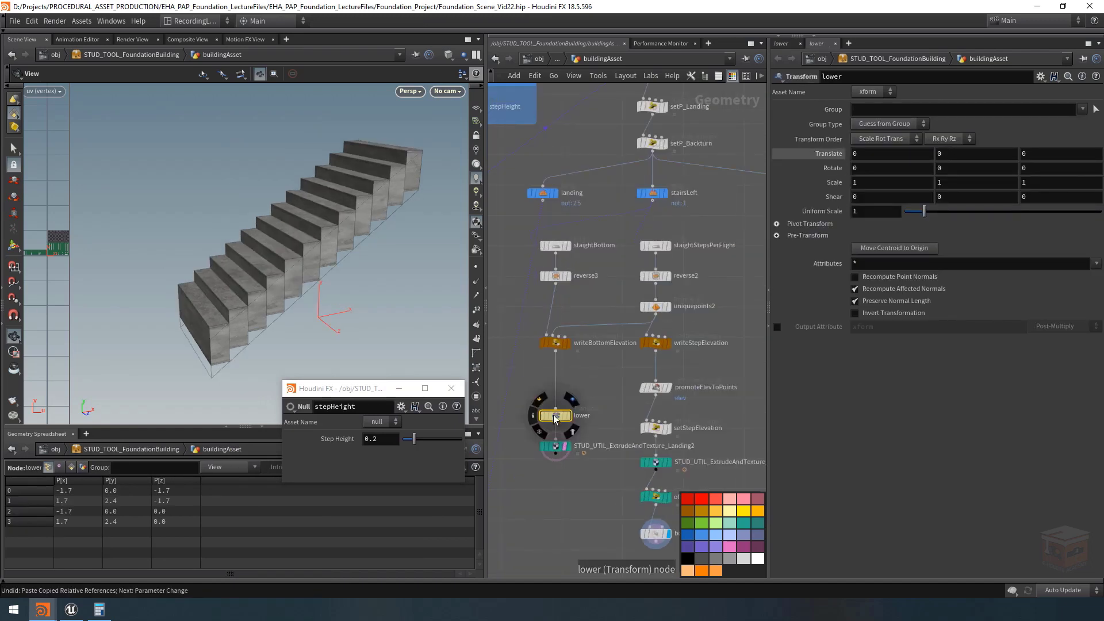
pyautogui.click(961, 154)
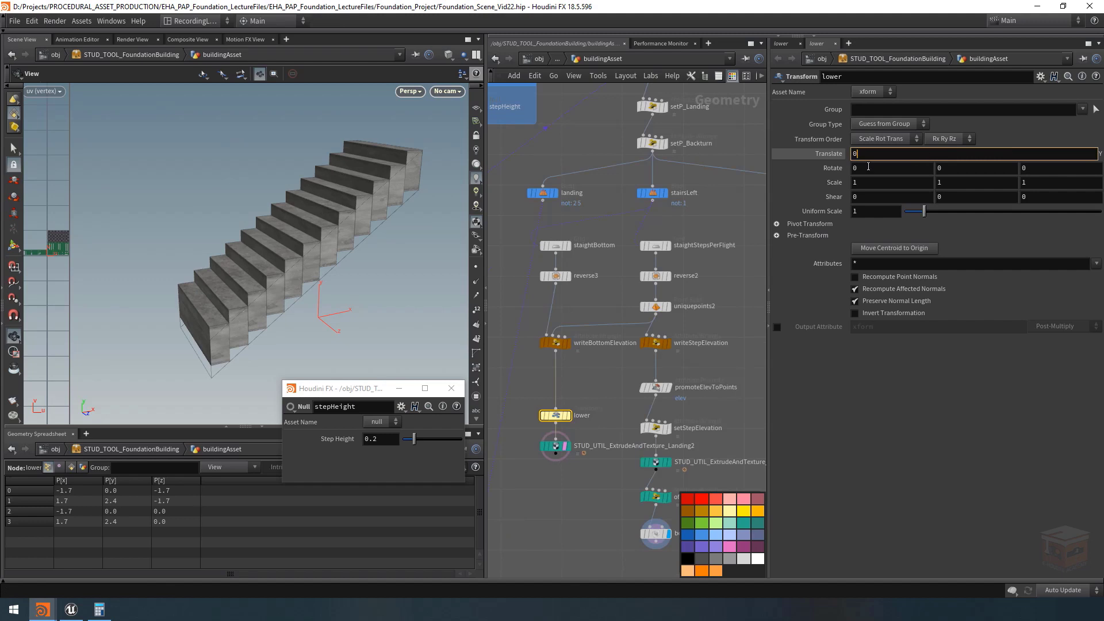
pyautogui.rightClick(939, 150)
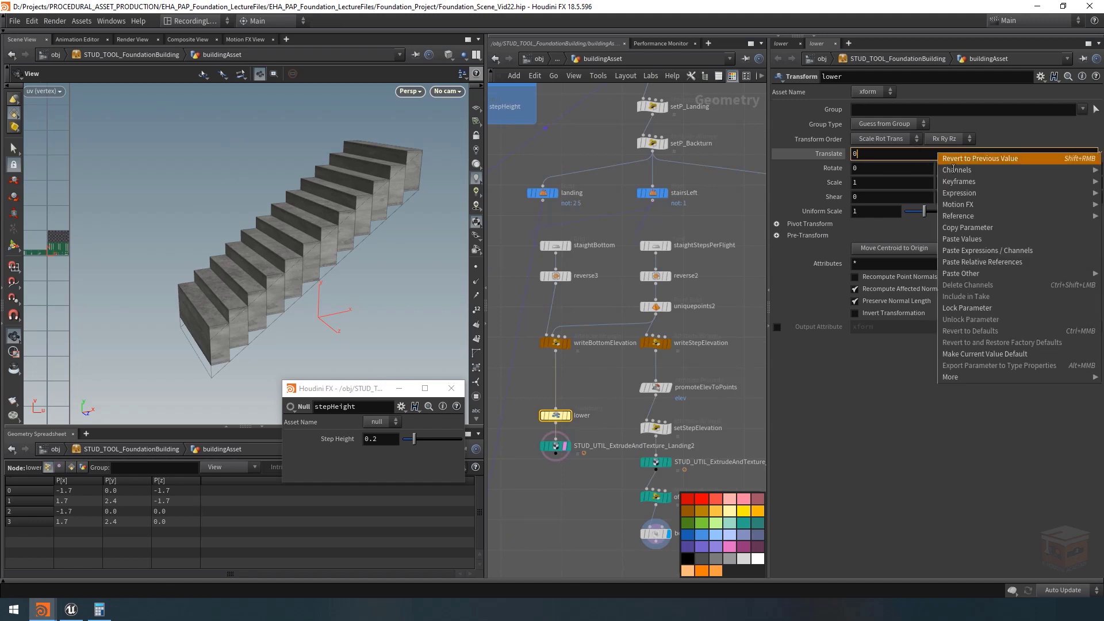
pyautogui.click(991, 263)
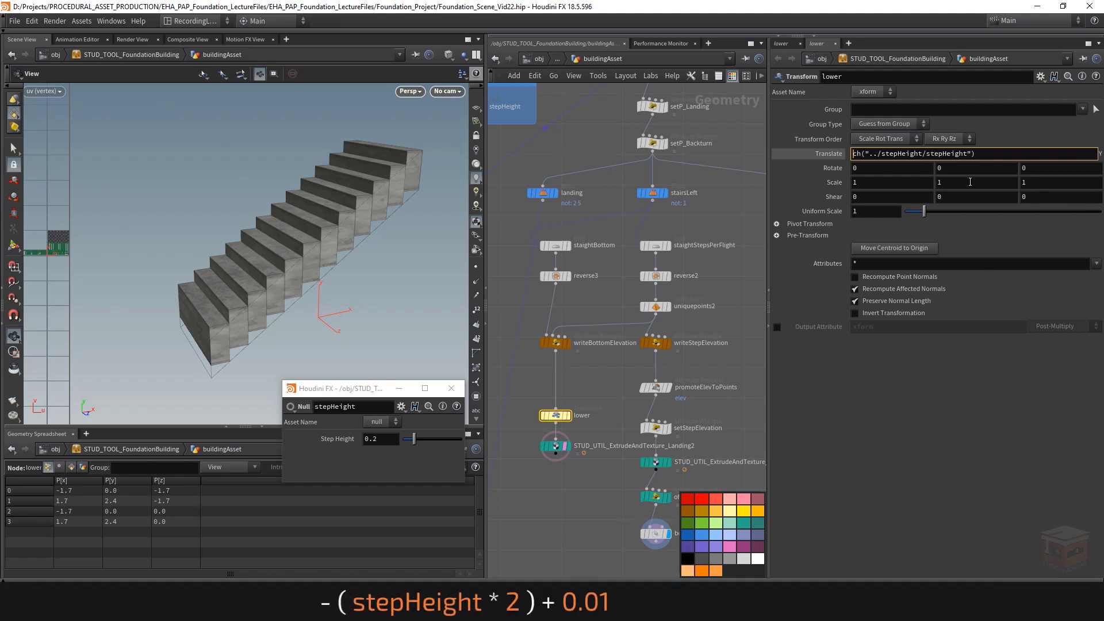
pyautogui.press('BackSpace')
pyautogui.write('-')
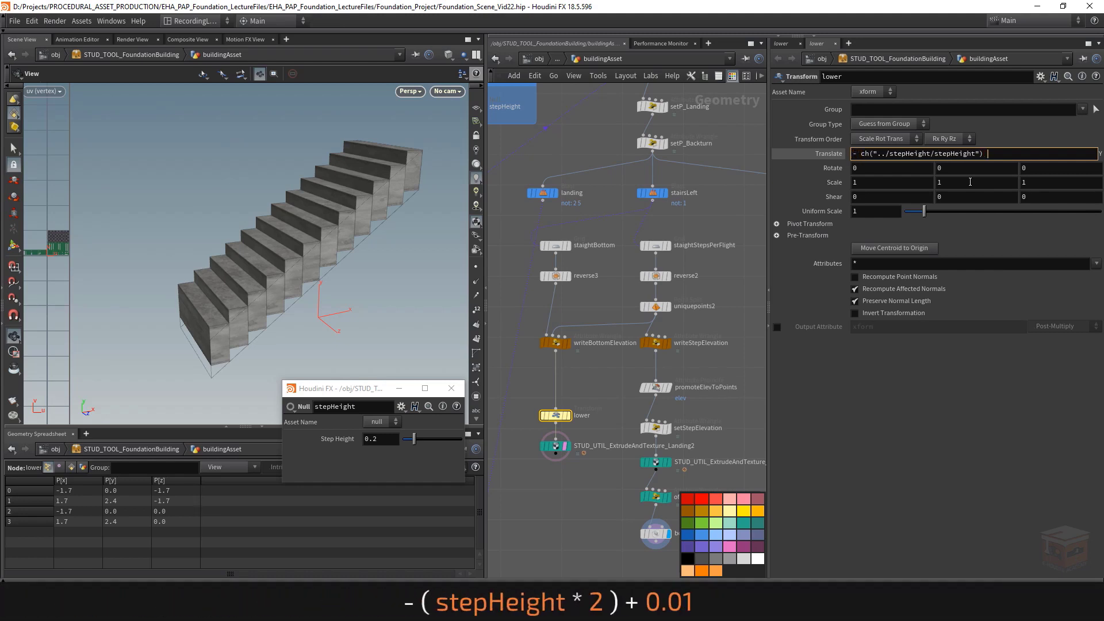
pyautogui.press('Return')
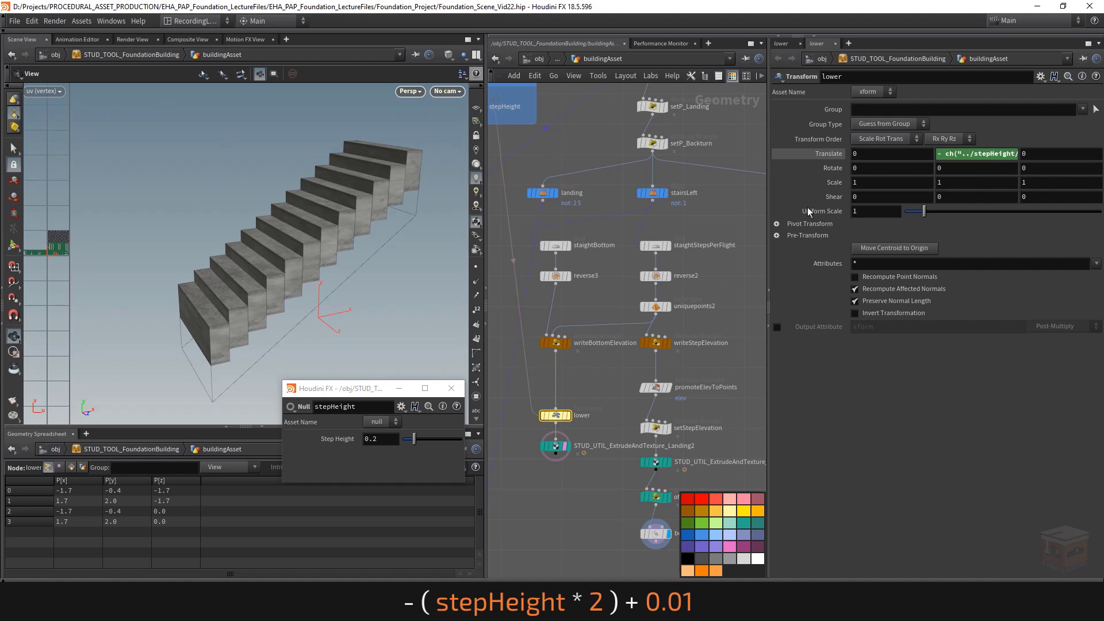
pyautogui.moveTo(315, 324); pyautogui.dragTo(329, 252)
pyautogui.moveTo(329, 252); pyautogui.dragTo(328, 210, button='middle')
pyautogui.moveTo(219, 300); pyautogui.dragTo(304, 283, button='right')
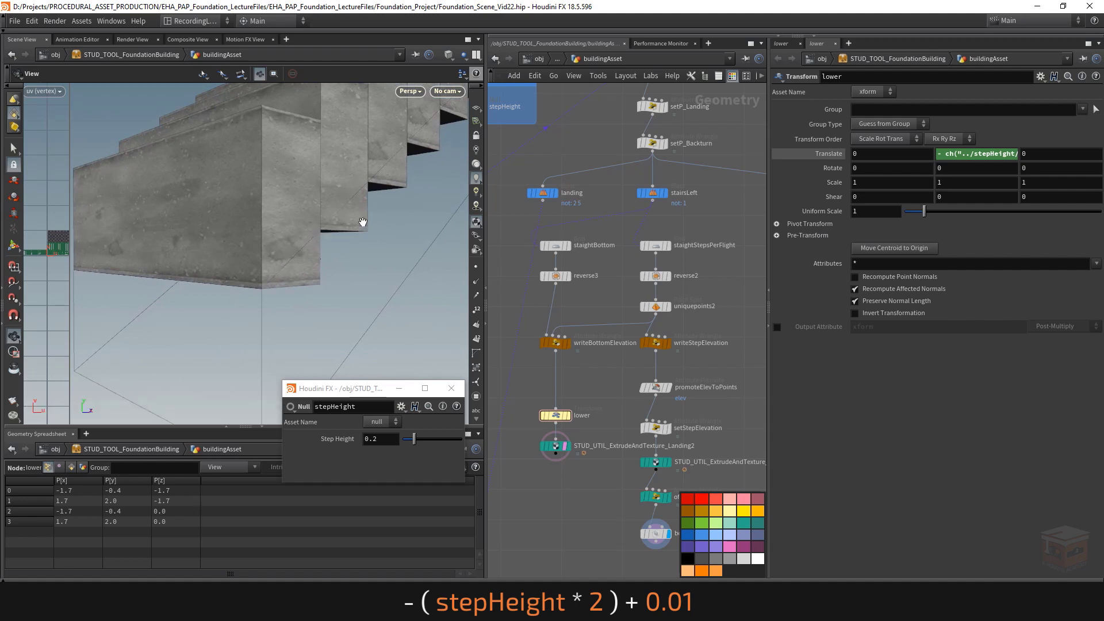
# Set lower's Y translate expression to - ( ch("../stepHeight/stepHeight") * 2 ) + 0.01 and check the fit beneath the steps
pyautogui.click(965, 153)
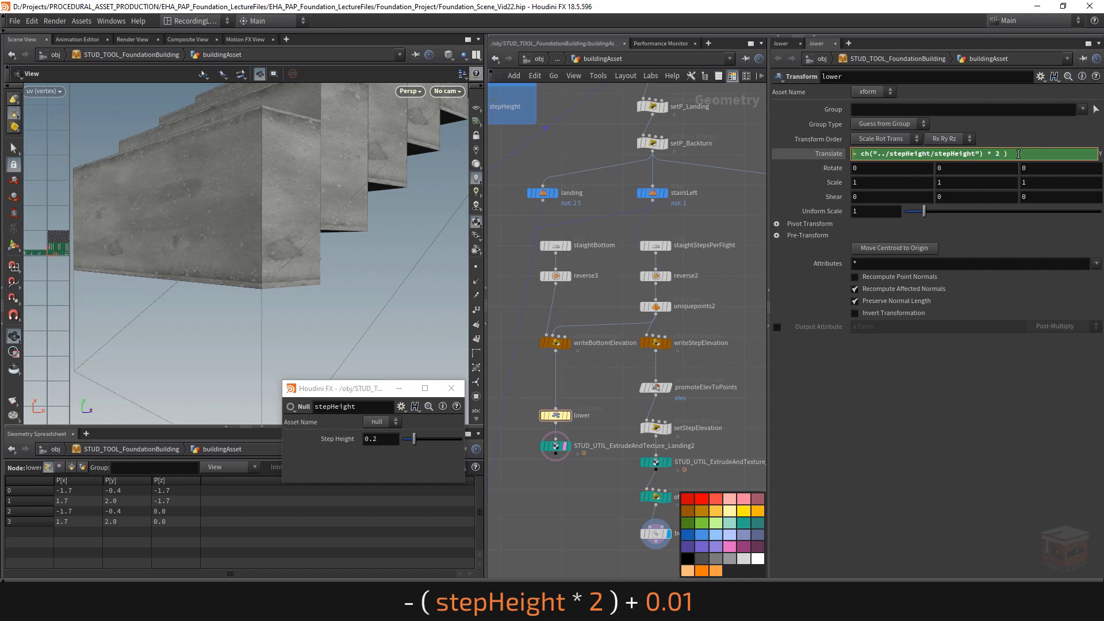
pyautogui.write('(')
pyautogui.press('Return')
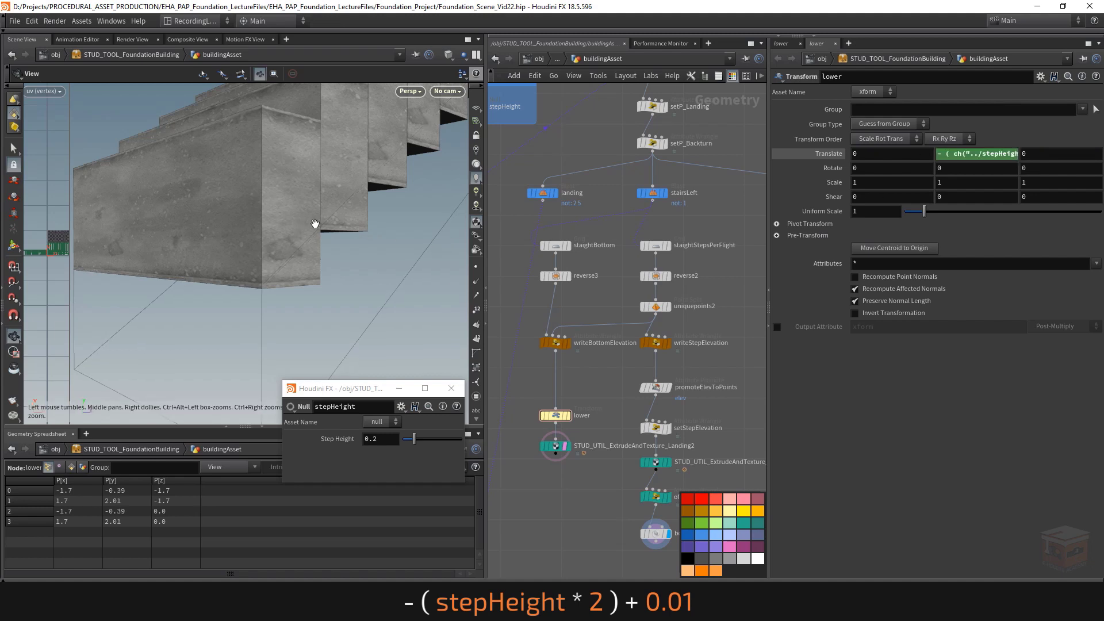
pyautogui.scroll(5, 337, 217)
pyautogui.scroll(1, 370, 212)
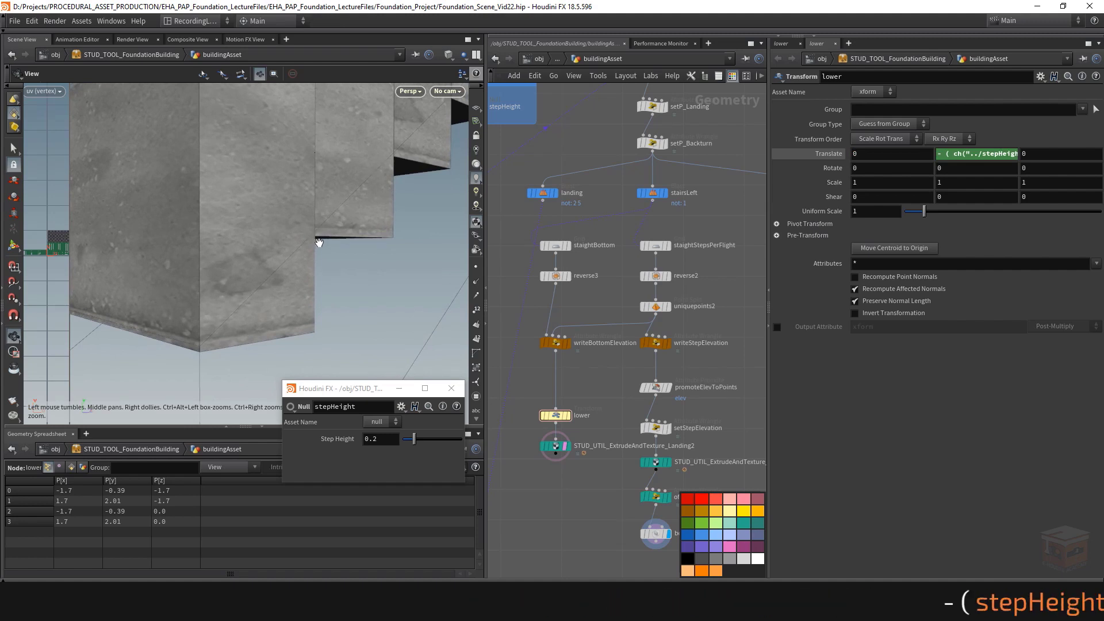
pyautogui.moveTo(322, 240); pyautogui.dragTo(294, 242, button='right')
pyautogui.moveTo(294, 242); pyautogui.dragTo(343, 209)
pyautogui.moveTo(343, 209); pyautogui.dragTo(340, 224, button='middle')
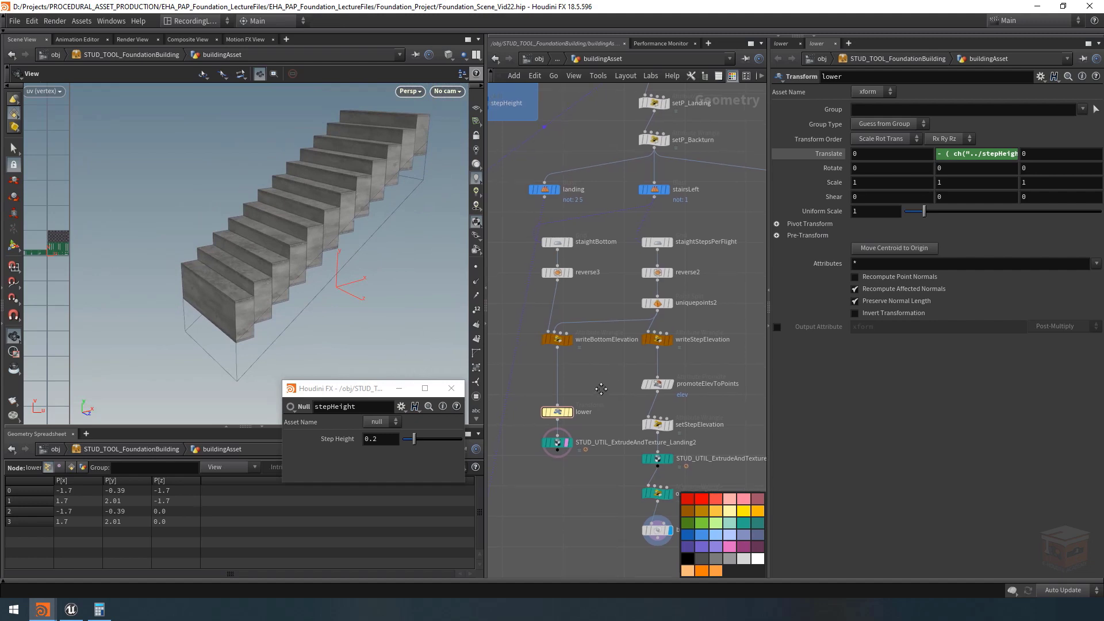
# Add a Boolean Subtract node beneath the bottom extrusion and booleanUnion branches
pyautogui.moveTo(604, 402); pyautogui.dragTo(614, 378, button='middle')
pyautogui.moveTo(616, 450); pyautogui.dragTo(572, 395, button='middle')
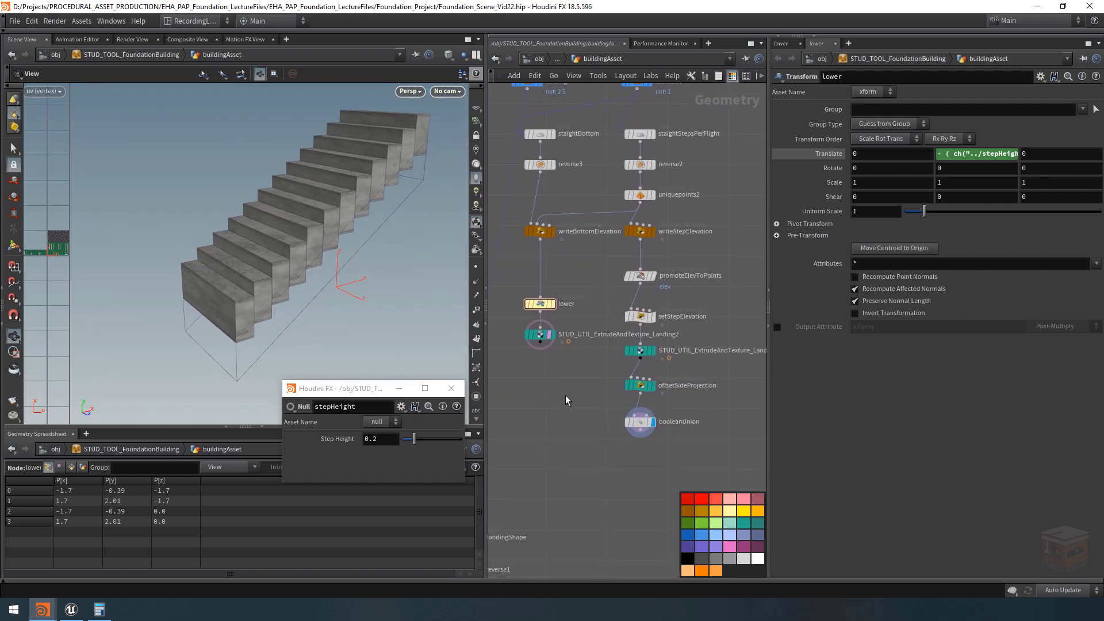
pyautogui.press('Tab')
pyautogui.write('booleansub')
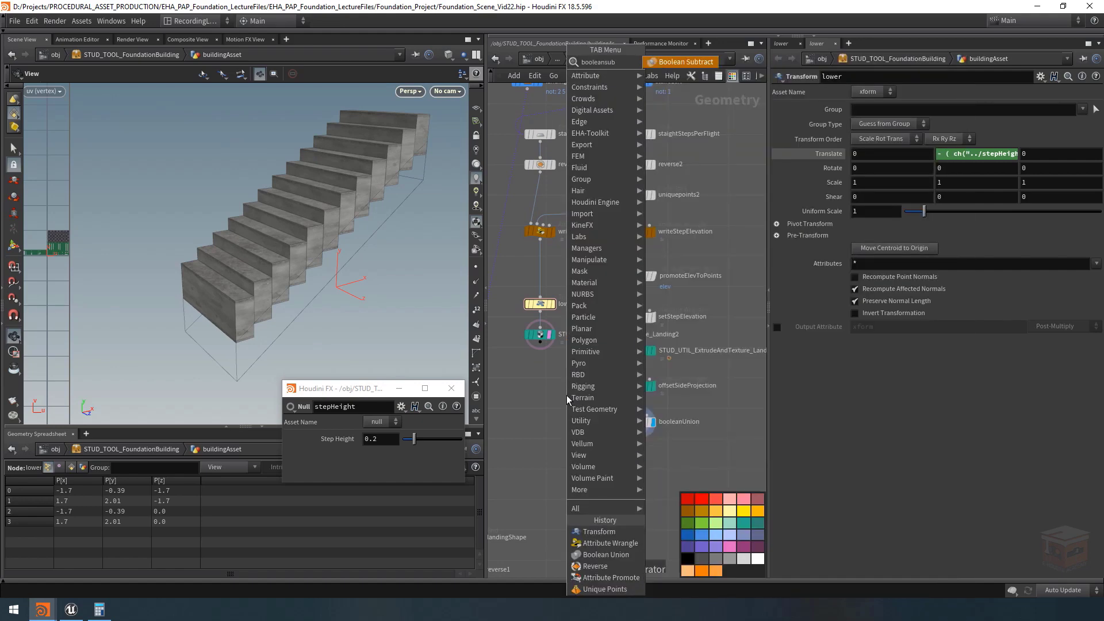
pyautogui.press('Return')
pyautogui.click(588, 447)
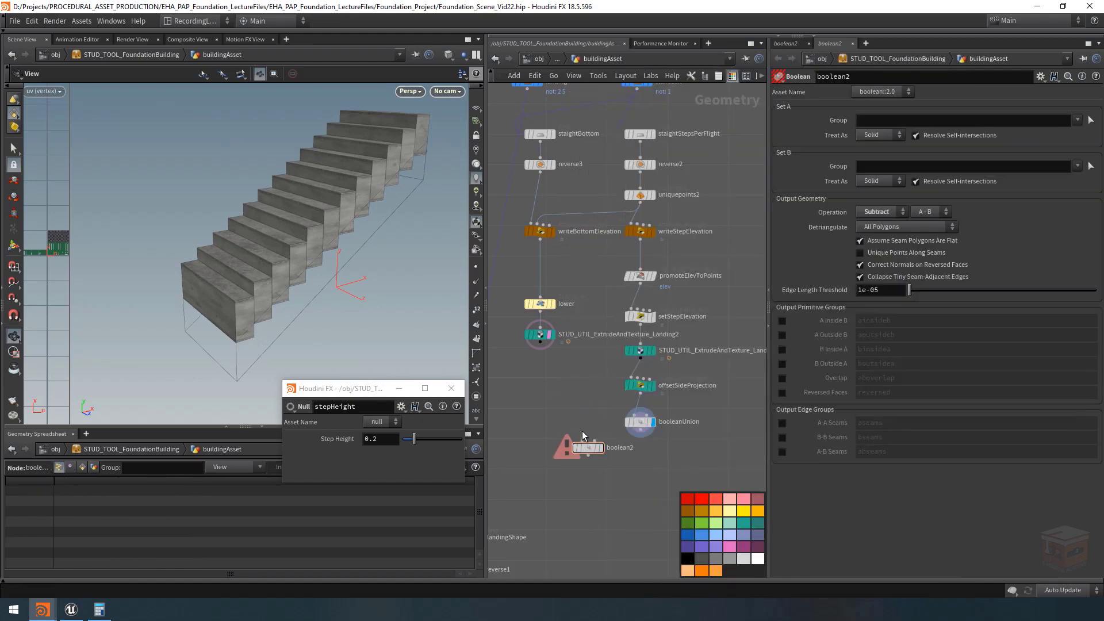
# Wire booleanUnion into the Boolean Subtract's first input and STUD_UTIL_ExtrudeAndTexture_Landing2 into its second input
pyautogui.click(583, 440)
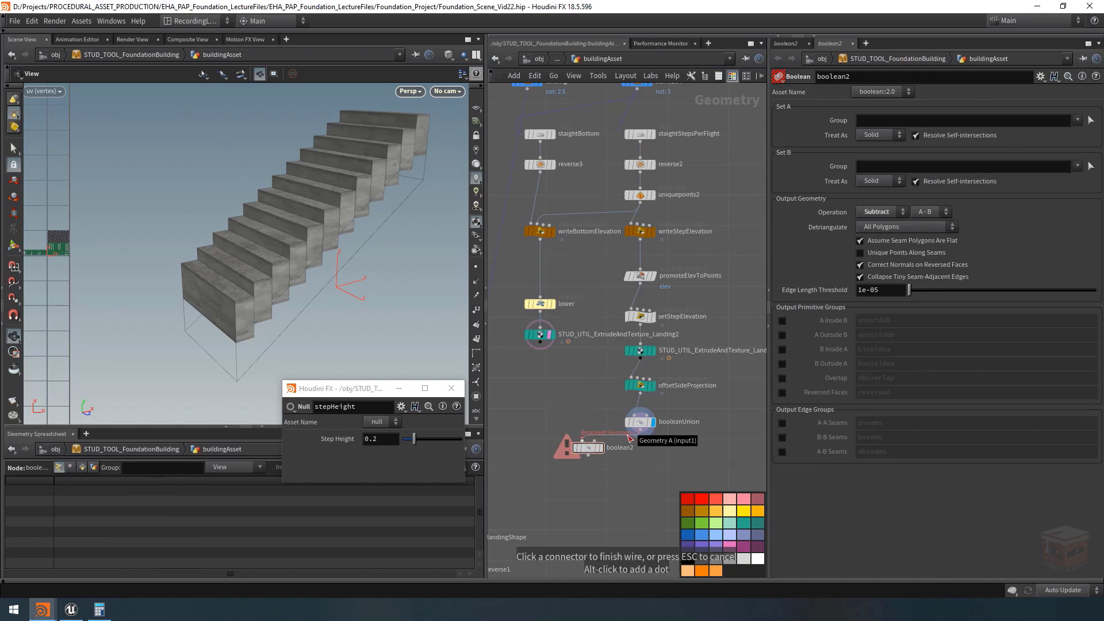
pyautogui.click(641, 426)
pyautogui.moveTo(582, 447); pyautogui.dragTo(592, 465)
pyautogui.click(595, 453)
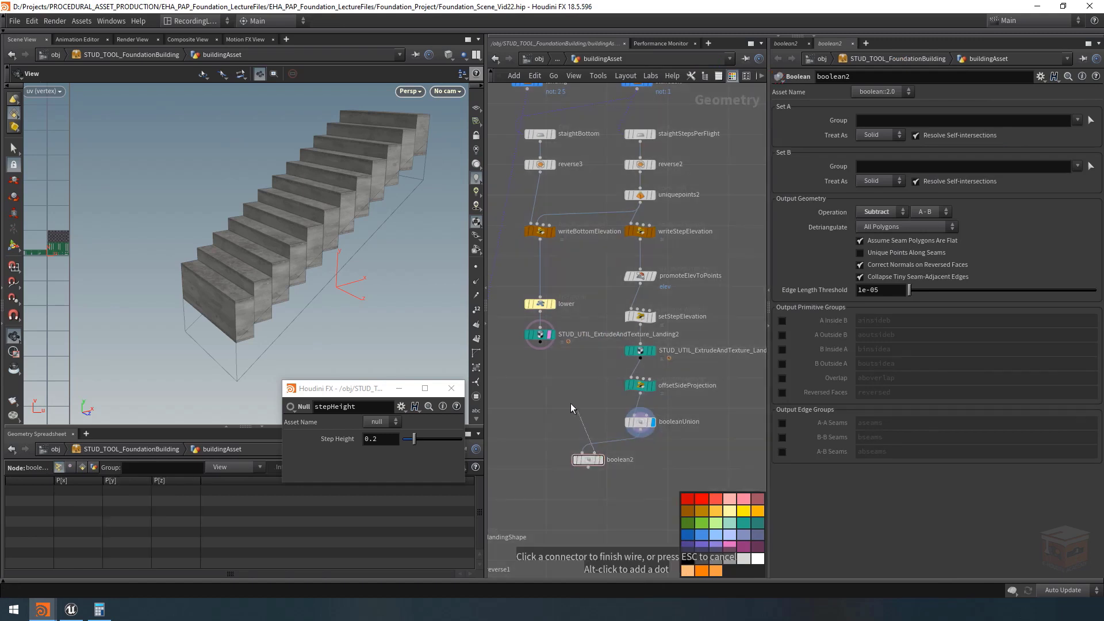
pyautogui.click(541, 343)
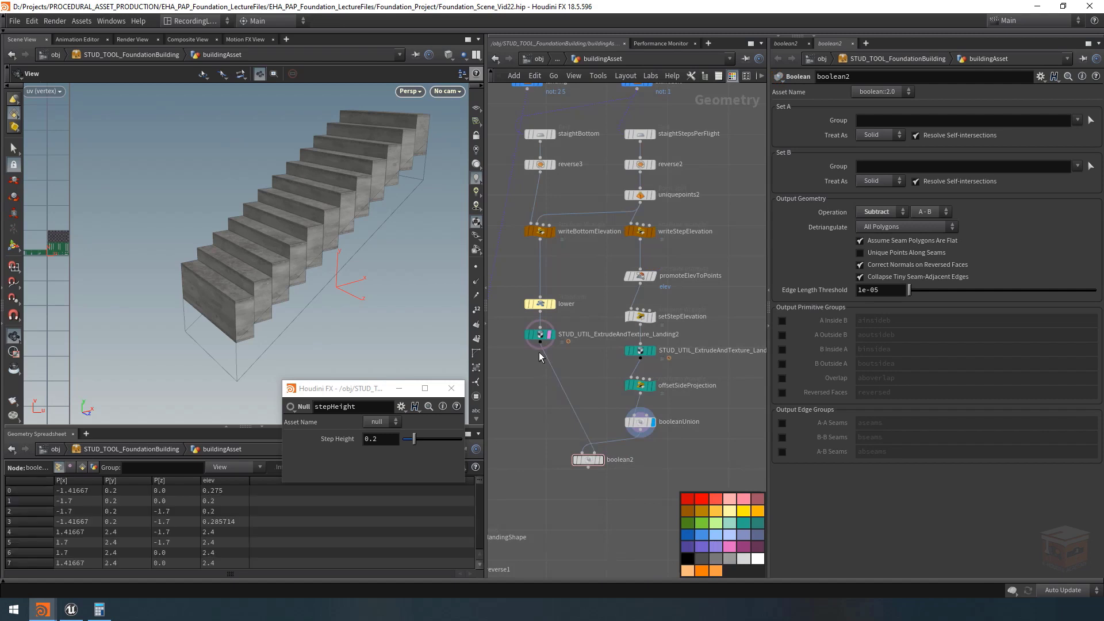
# Display boolean2 to examine the cut underside of the stairs, and compare it with the lower and booleanUnion geometry
pyautogui.scroll(1, 559, 364)
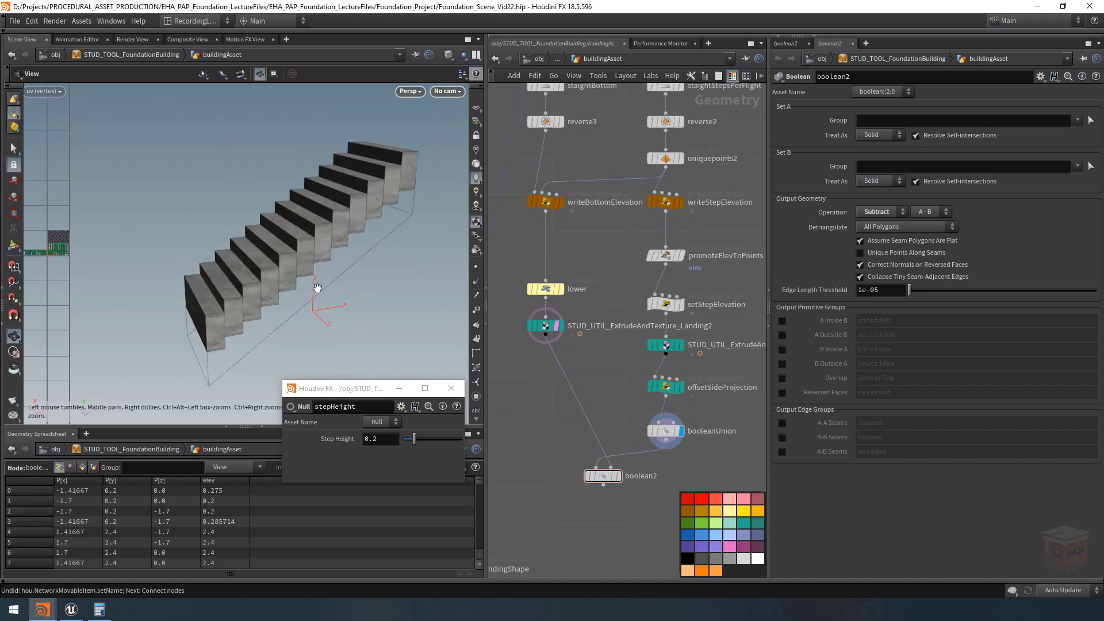
pyautogui.moveTo(341, 253); pyautogui.dragTo(303, 236)
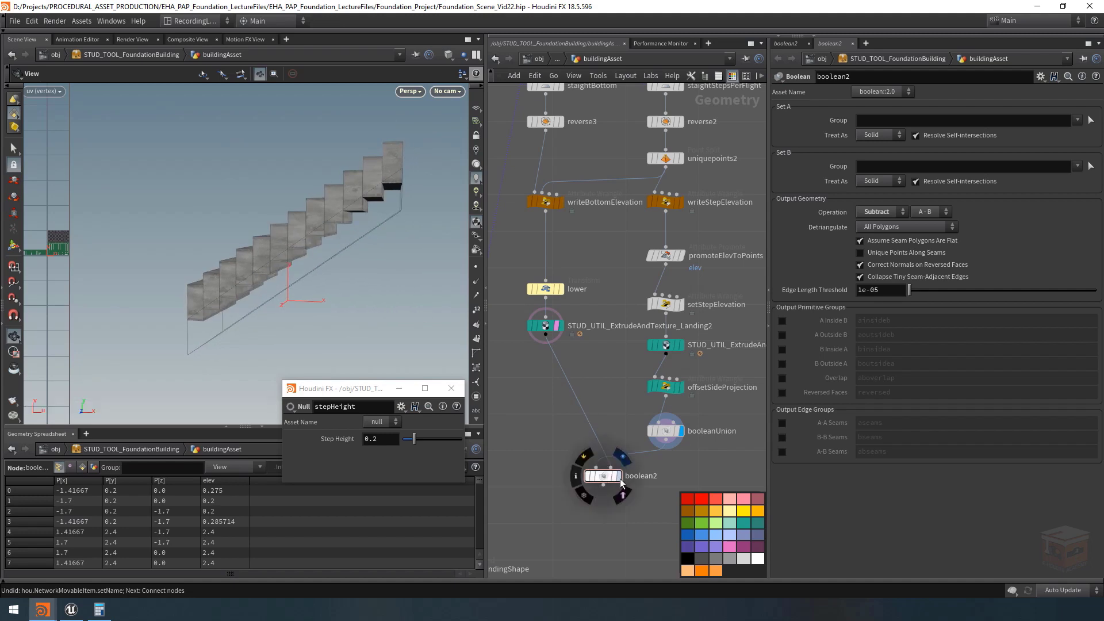
pyautogui.click(620, 477)
pyautogui.moveTo(368, 184); pyautogui.dragTo(315, 219)
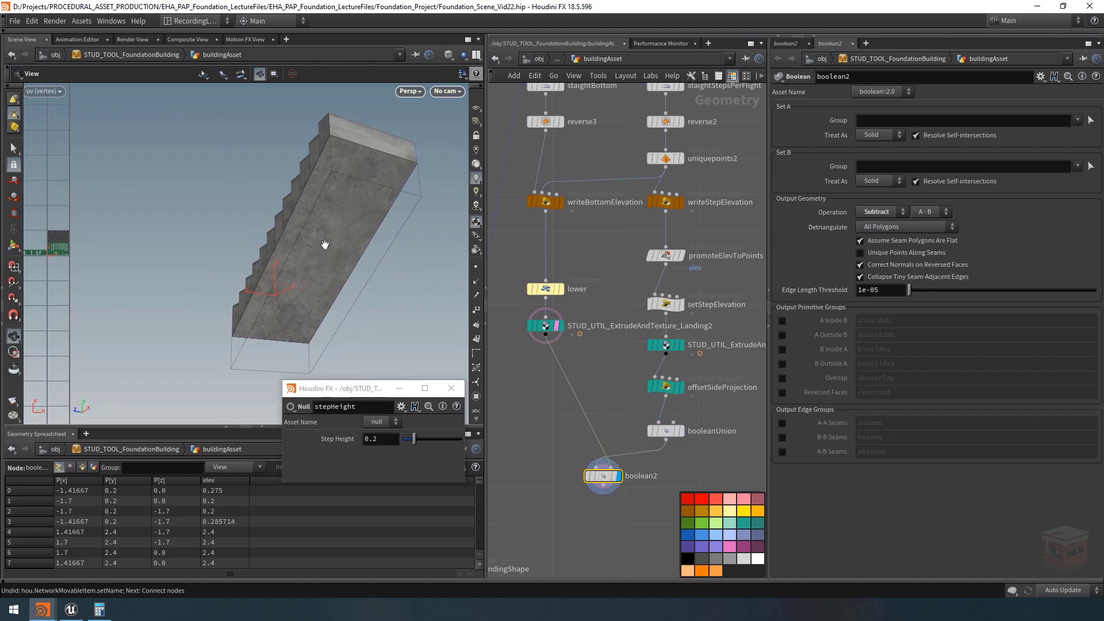
pyautogui.moveTo(329, 163); pyautogui.dragTo(414, 164, button='right')
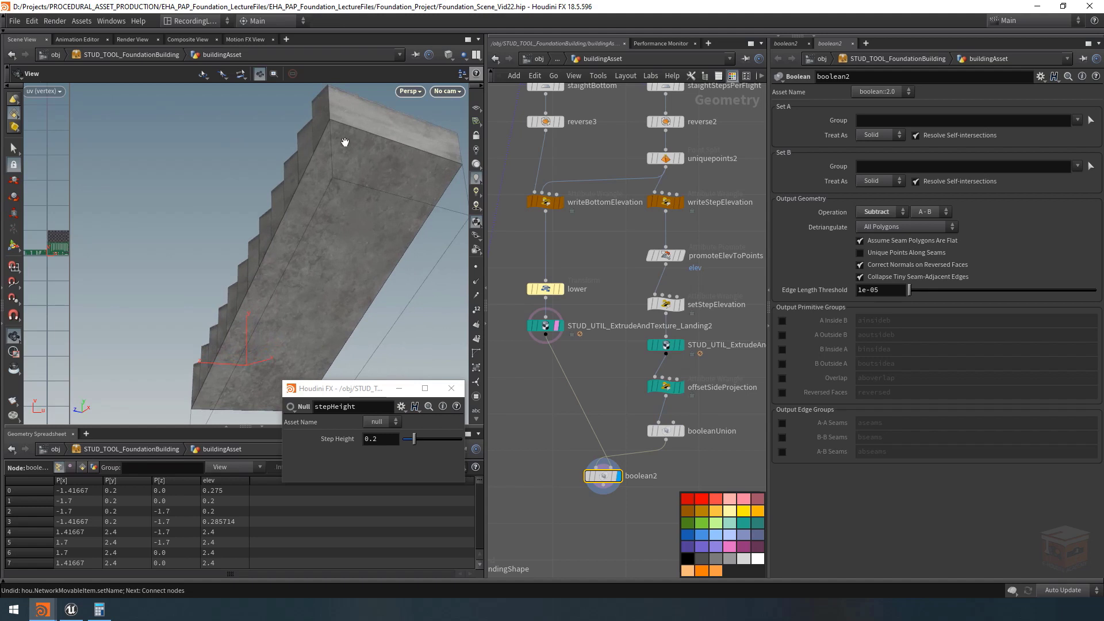
pyautogui.moveTo(296, 210); pyautogui.dragTo(309, 229)
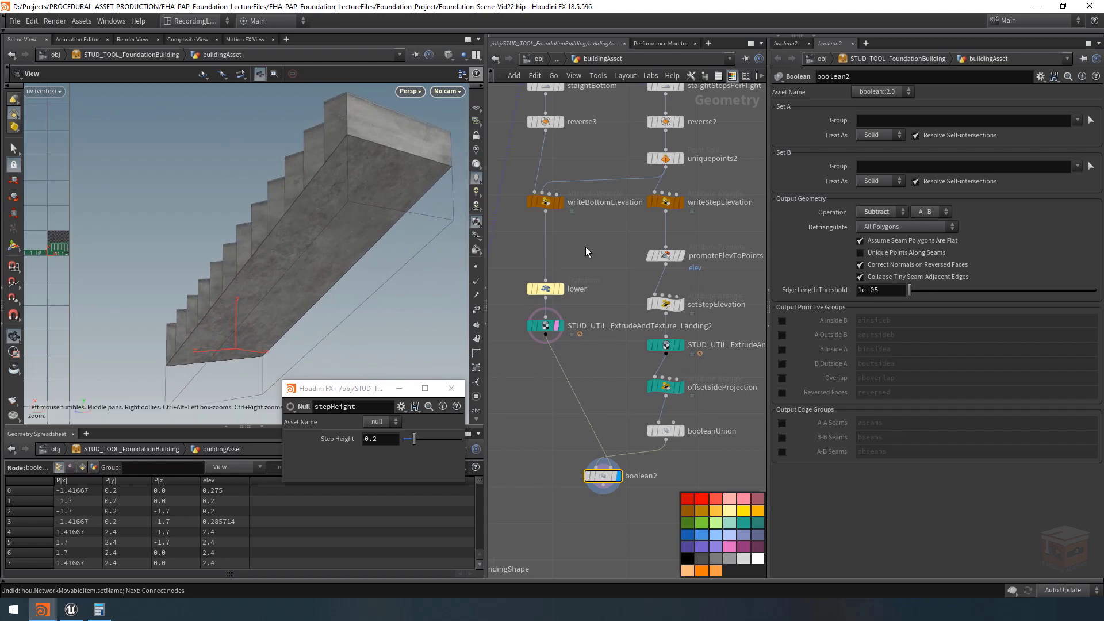
pyautogui.click(561, 289)
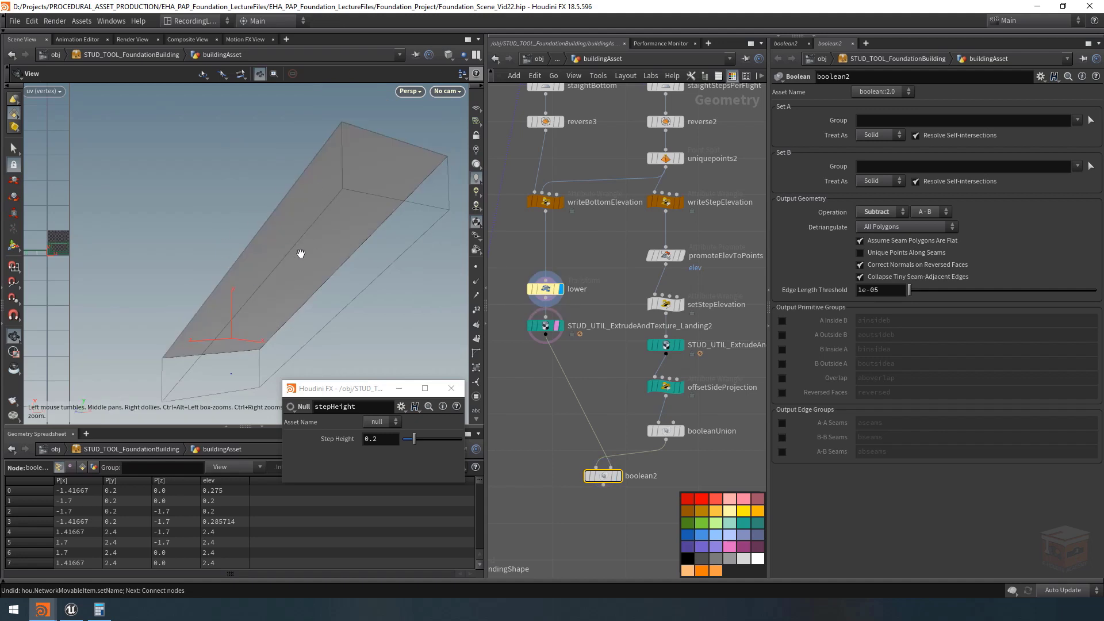
pyautogui.click(680, 431)
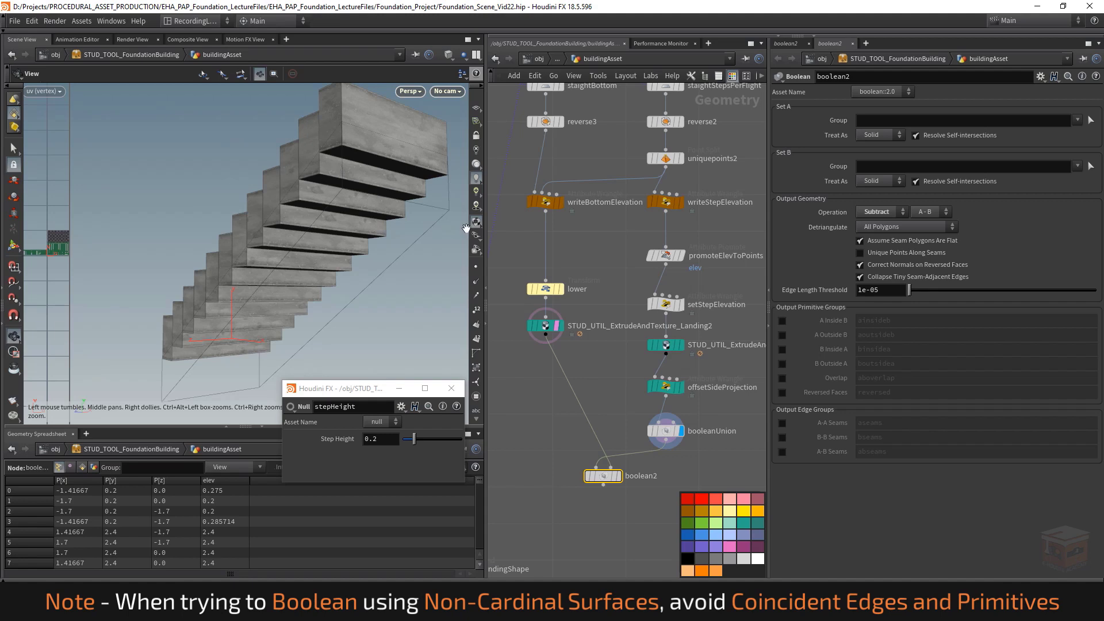
# Insert a PolyExtrude node between writeBottomElevation and lower, align it with the branch, and display it
pyautogui.moveTo(578, 230); pyautogui.dragTo(602, 254, button='middle')
pyautogui.press('Tab')
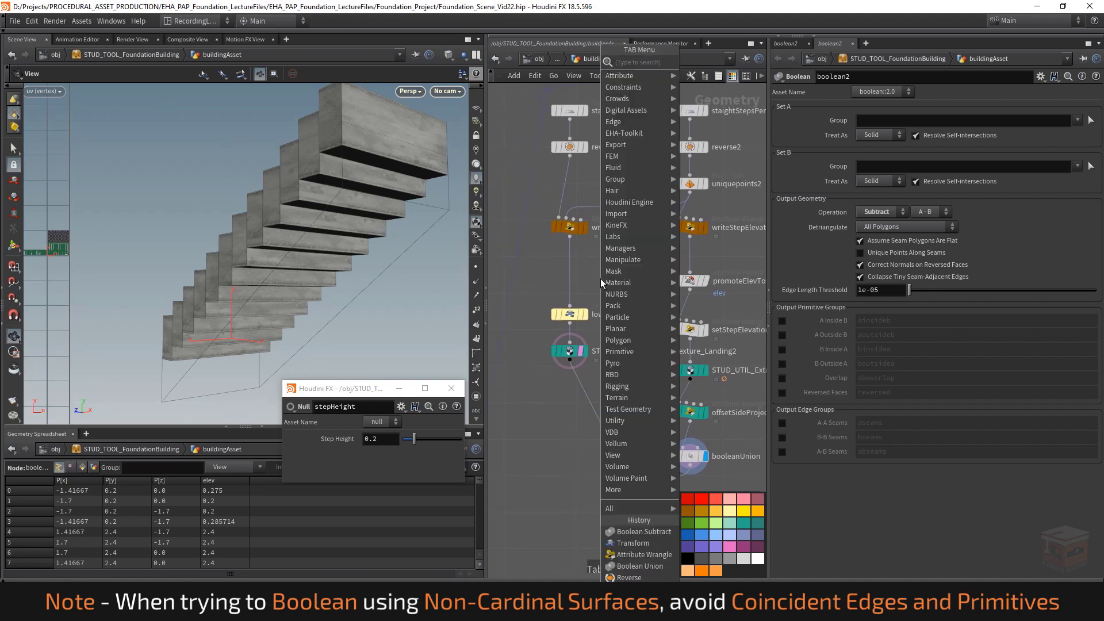
pyautogui.write('peak')
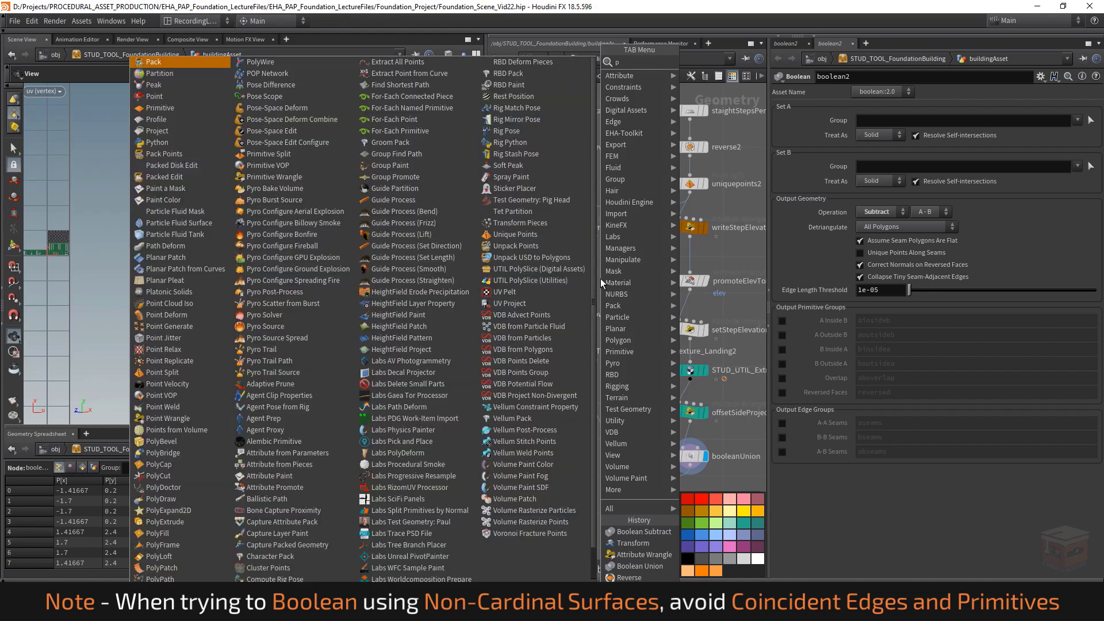
pyautogui.press('Return')
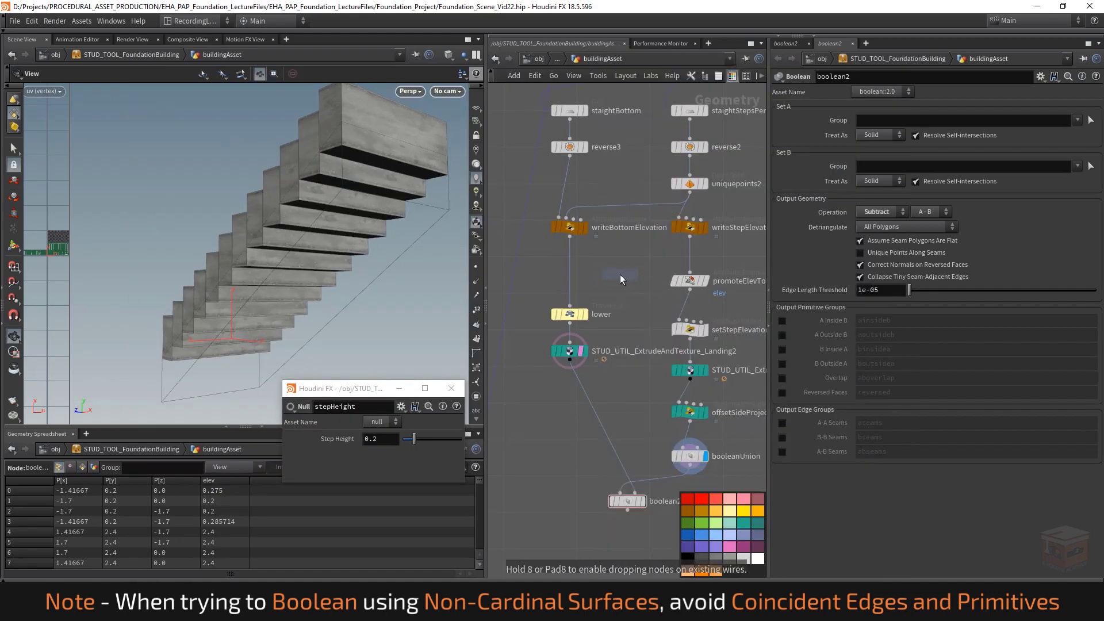
pyautogui.click(604, 274)
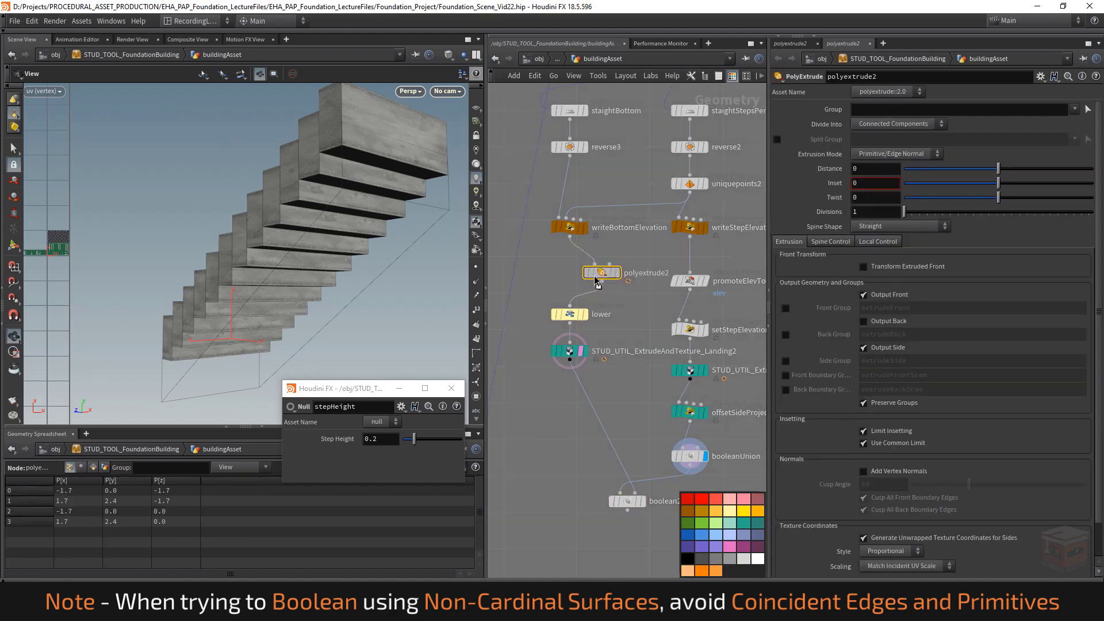
pyautogui.moveTo(596, 281); pyautogui.dragTo(565, 282)
pyautogui.press('r')
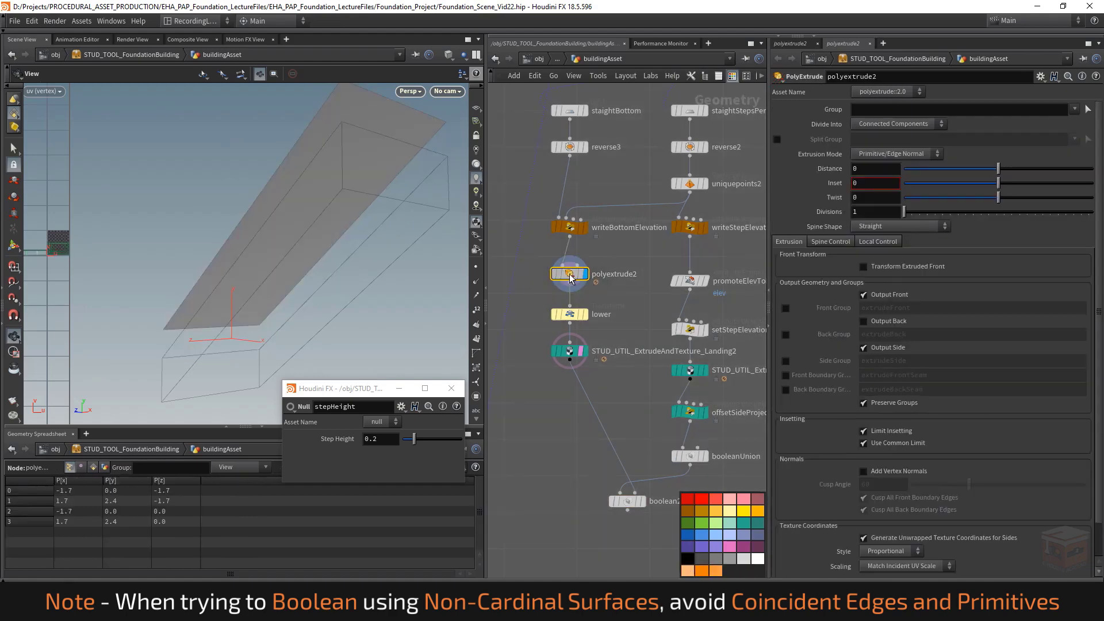
# Expand the sloped grid with a PolyExtrude Inset of -0.104 and show primitive numbers
pyautogui.moveTo(332, 188)
pyautogui.mouseDown()
pyautogui.moveTo(375, 205)
pyautogui.moveTo(329, 190)
pyautogui.mouseUp()
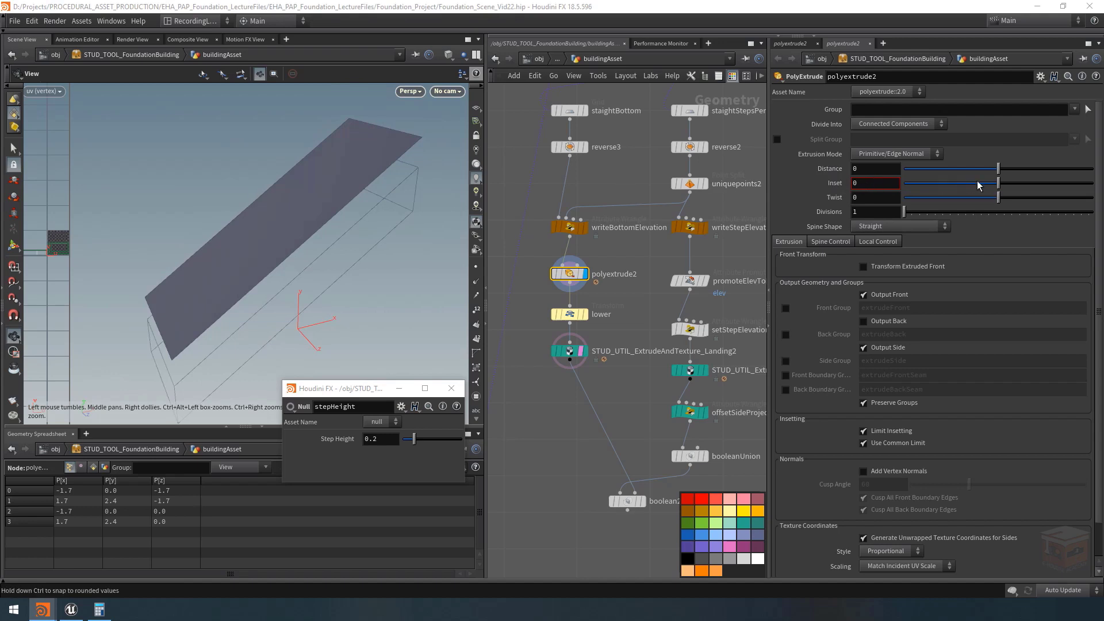
pyautogui.moveTo(999, 187)
pyautogui.mouseDown()
pyautogui.moveTo(972, 184)
pyautogui.moveTo(988, 184)
pyautogui.mouseUp()
pyautogui.moveTo(374, 192); pyautogui.dragTo(347, 179)
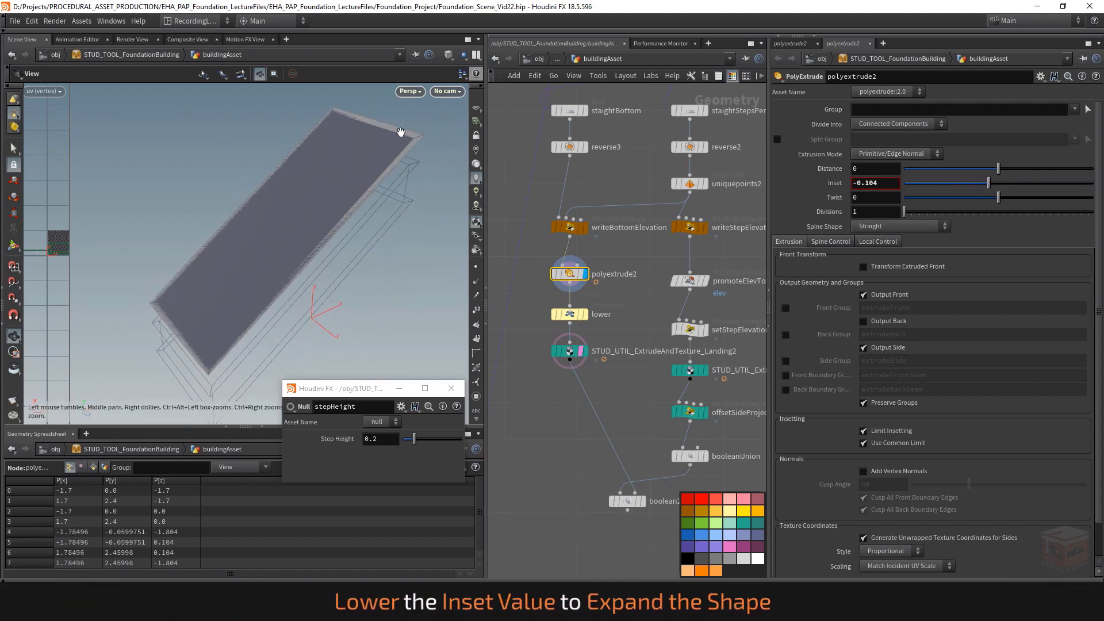
pyautogui.click(476, 338)
# Try a PolyExtrude Distance of 0.36 and reset it to 0
pyautogui.moveTo(1001, 174); pyautogui.dragTo(1032, 175)
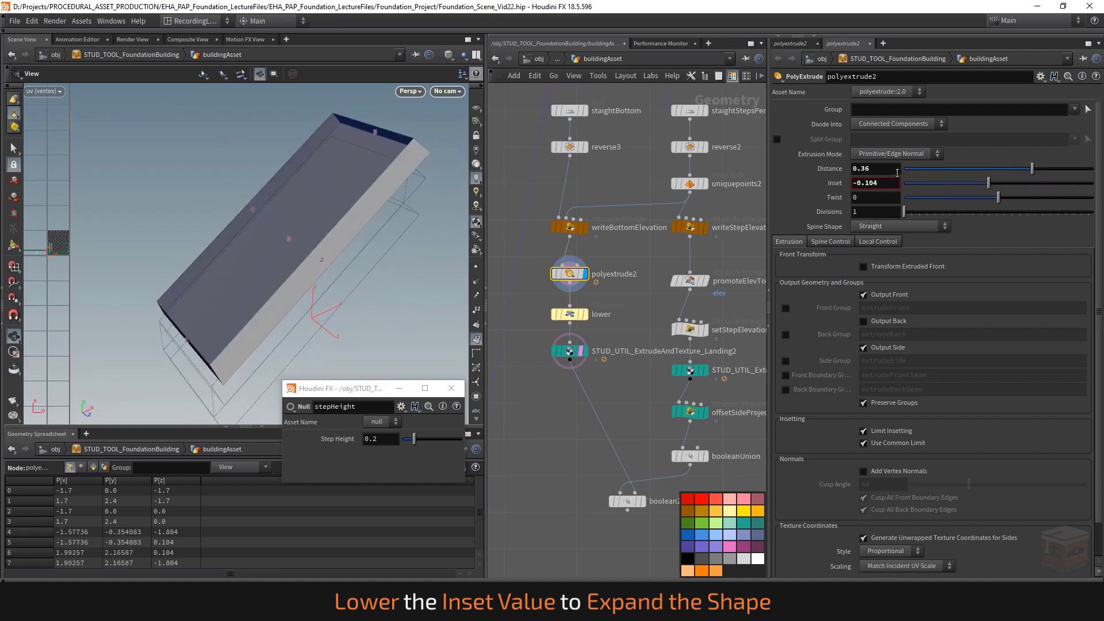
pyautogui.moveTo(898, 172); pyautogui.dragTo(769, 168)
pyautogui.write('0')
pyautogui.press('Return')
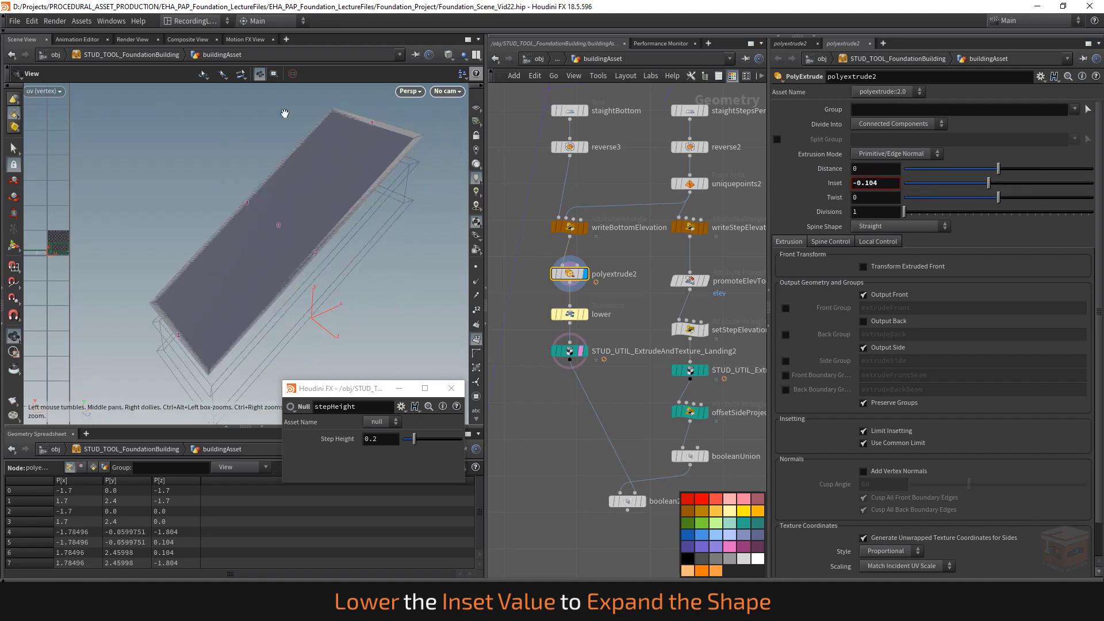
# Turn off Output Side on the PolyExtrude and template writeBottomElevation to compare the expanded outline with the original
pyautogui.click(886, 350)
pyautogui.moveTo(382, 178); pyautogui.dragTo(305, 187)
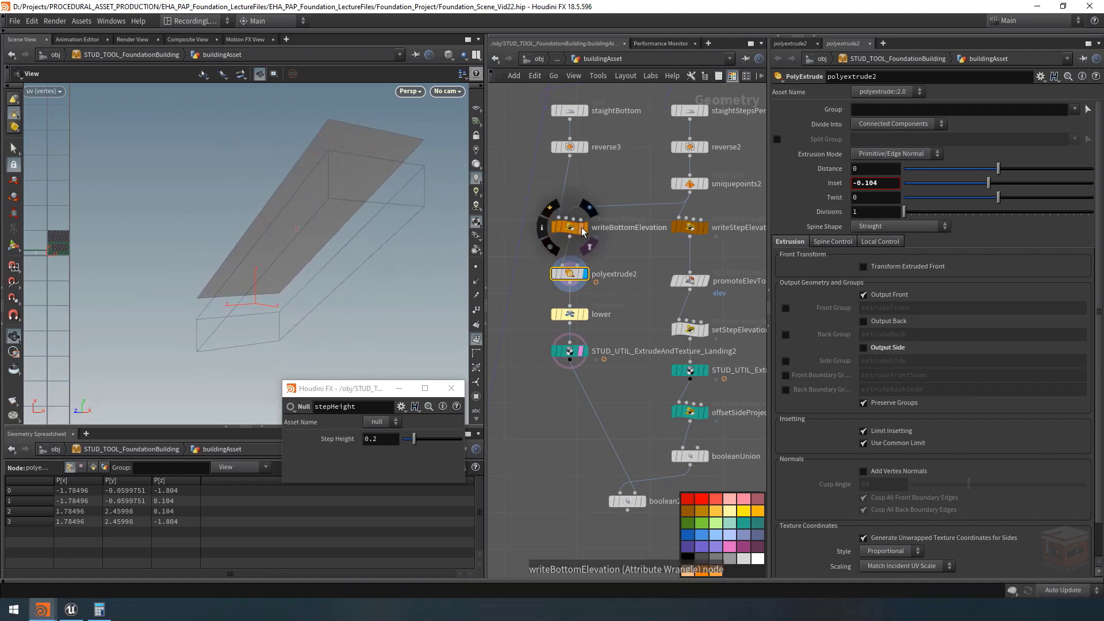
pyautogui.moveTo(370, 162)
pyautogui.mouseDown()
pyautogui.moveTo(291, 163)
pyautogui.moveTo(353, 163)
pyautogui.moveTo(377, 185)
pyautogui.mouseUp()
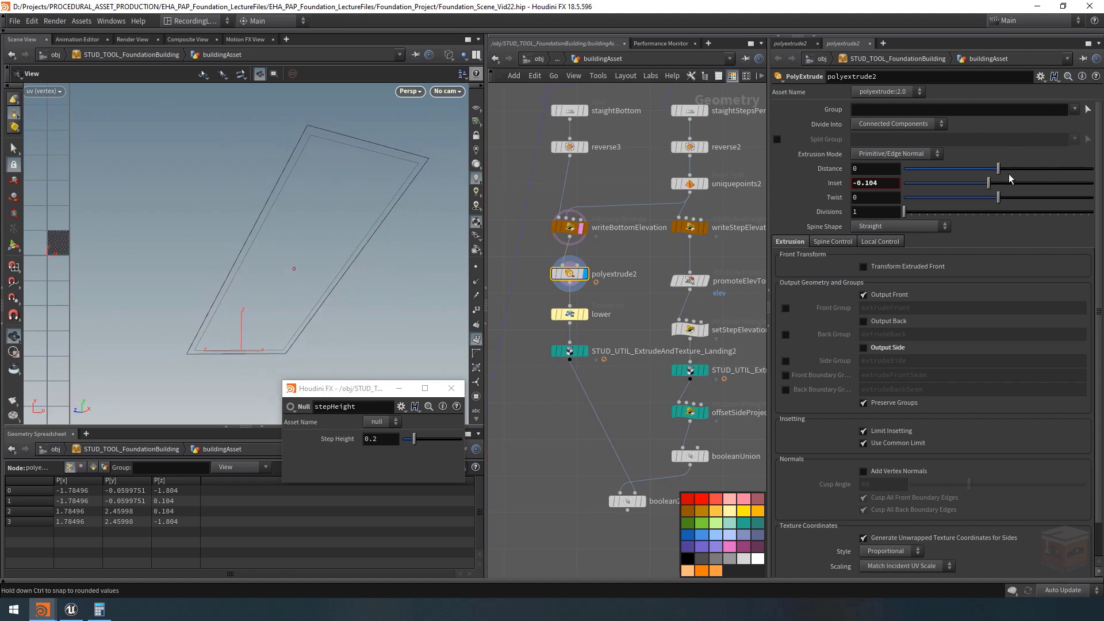
# Show the primitive normals and set the PolyExtrude's Inset to -0.01
pyautogui.moveTo(990, 183); pyautogui.dragTo(990, 190)
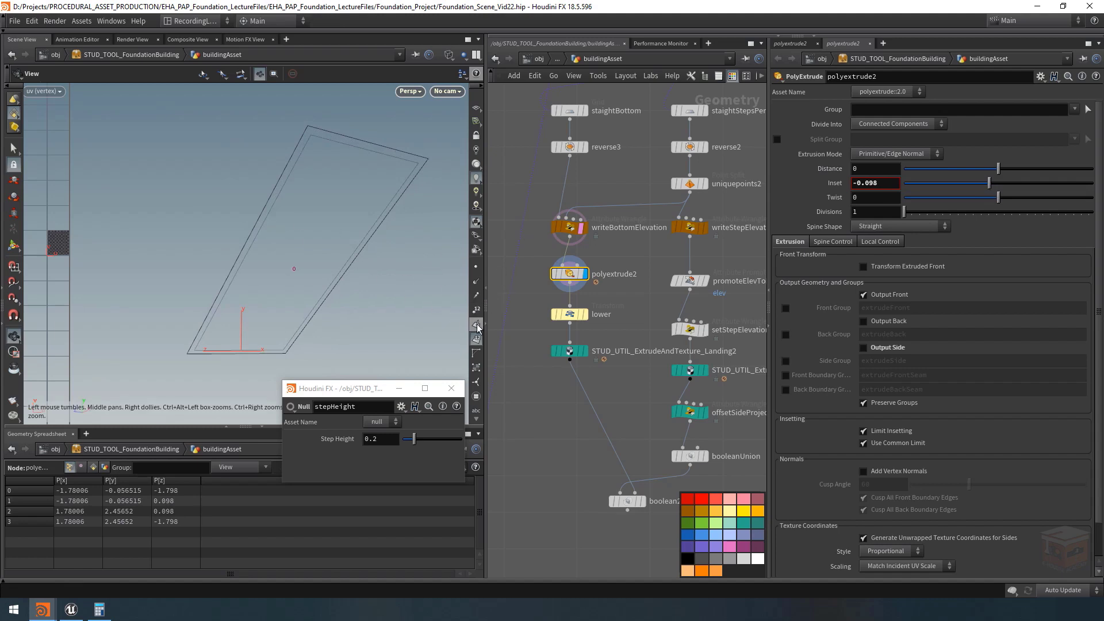
pyautogui.moveTo(271, 259); pyautogui.dragTo(305, 224)
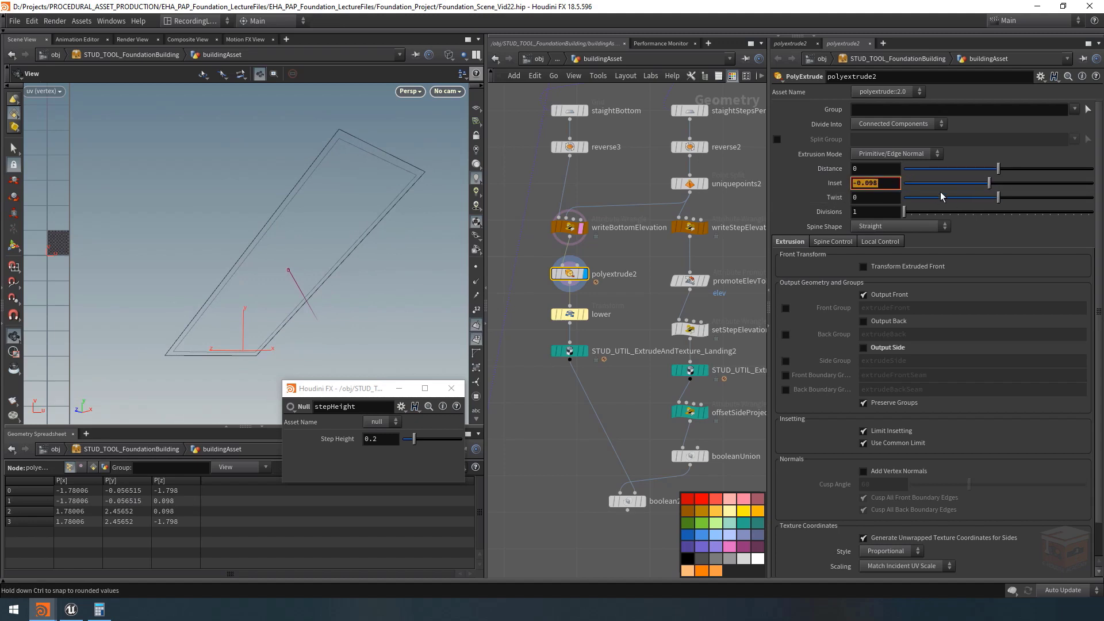
pyautogui.write('-0.01')
pyautogui.press('Return')
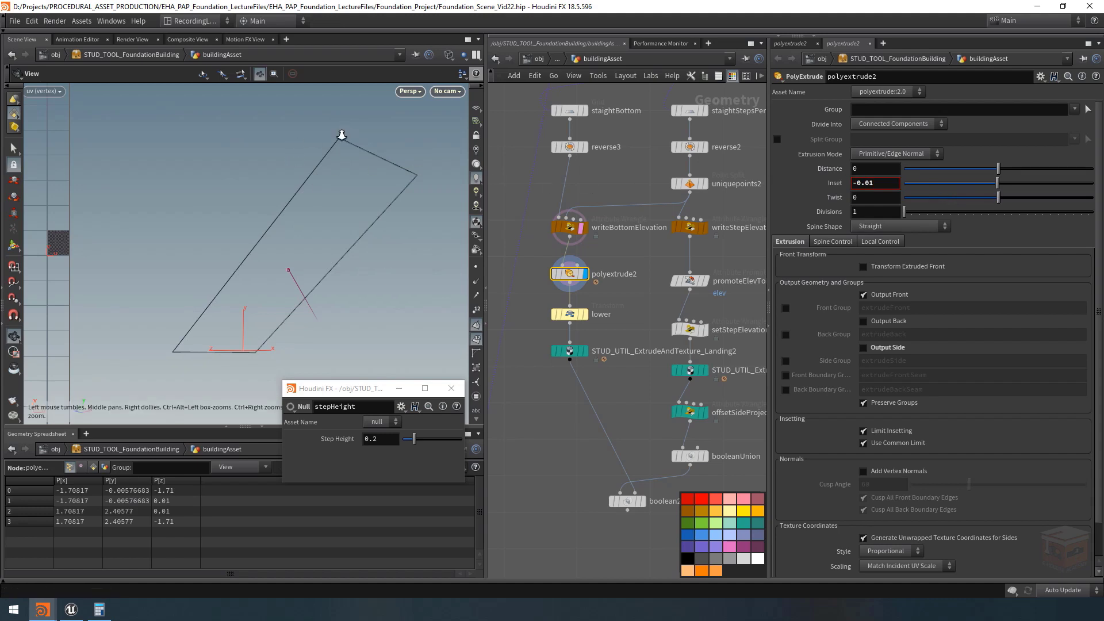
pyautogui.scroll(5, 342, 135)
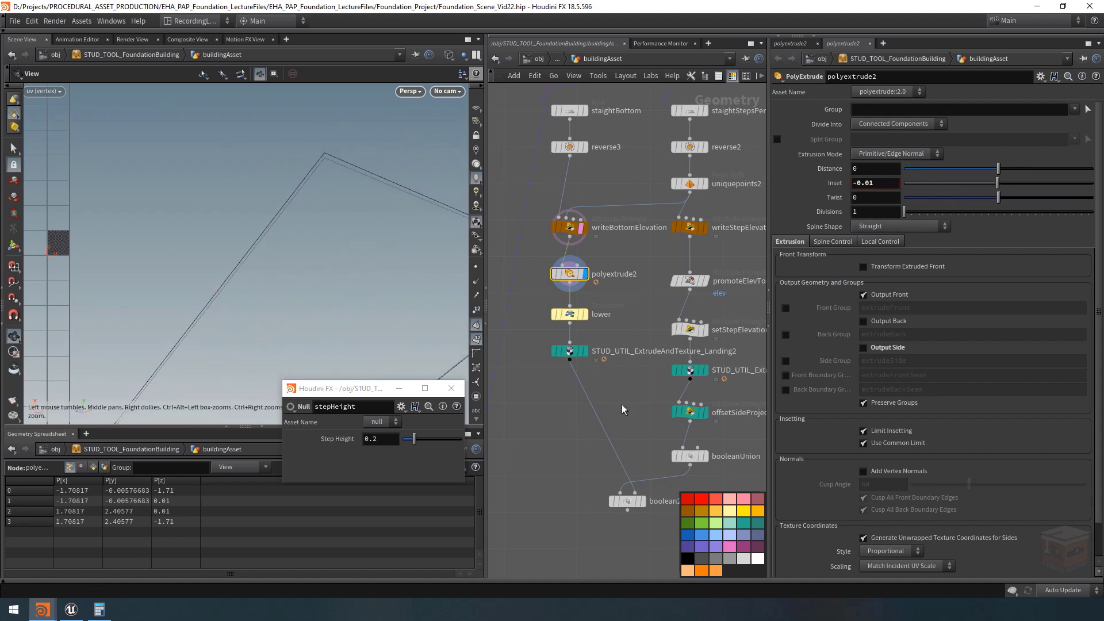
# Display STUD_UTIL_ExtrudeAndTexture_Landing2, switch the display to boolean2, select it, and inspect the stairs' underside
pyautogui.moveTo(623, 409); pyautogui.dragTo(613, 367, button='middle')
pyautogui.click(571, 300)
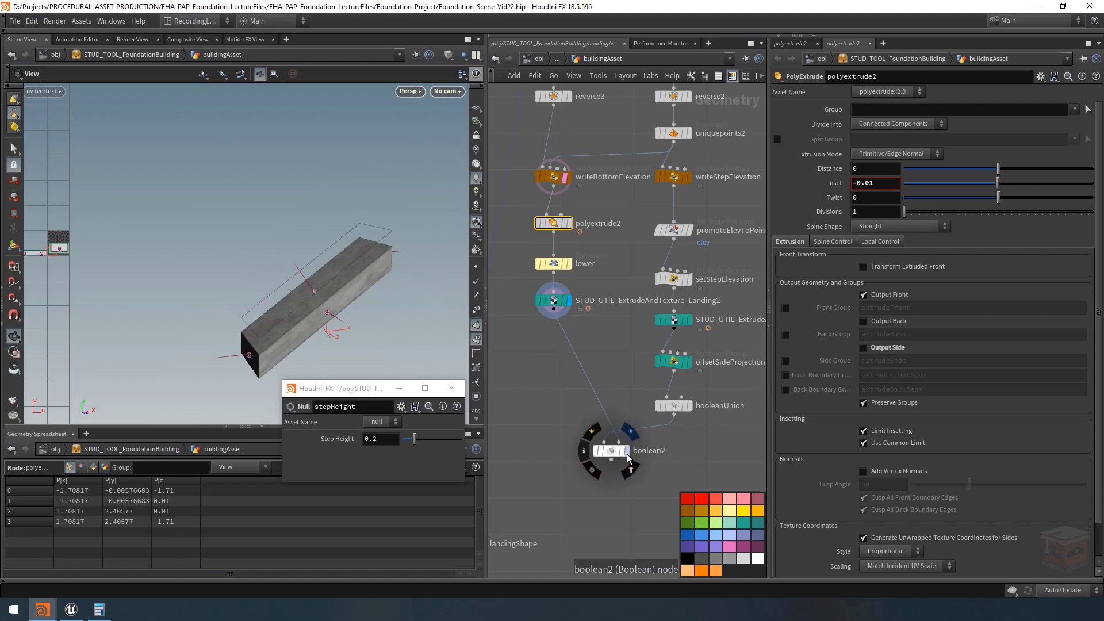
pyautogui.click(628, 452)
pyautogui.click(611, 451)
pyautogui.moveTo(338, 298); pyautogui.dragTo(374, 325, button='right')
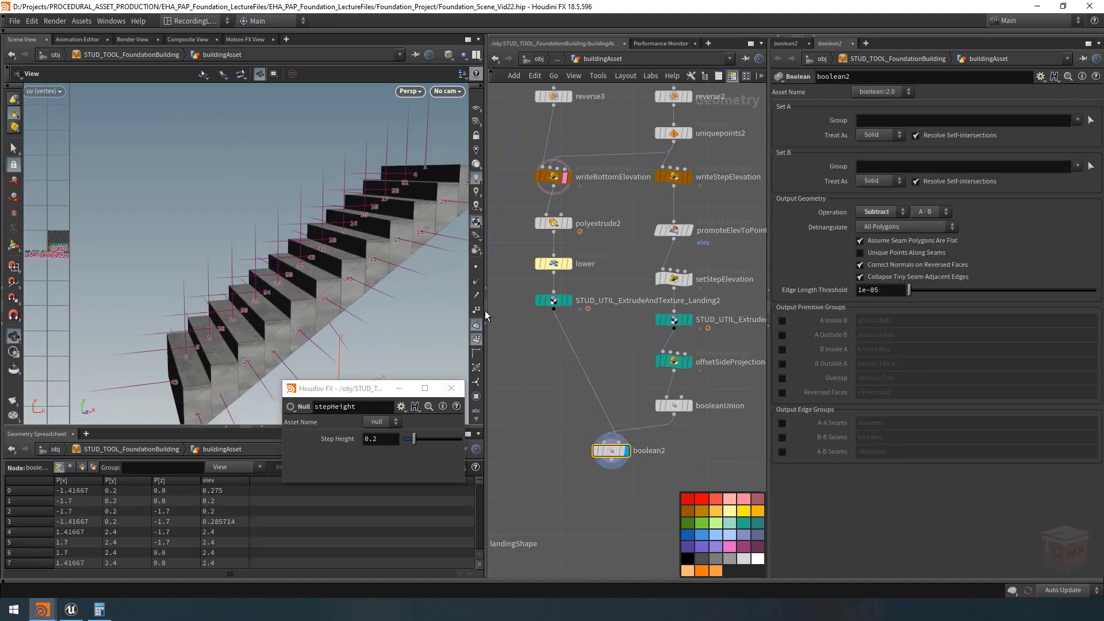
pyautogui.moveTo(374, 325); pyautogui.dragTo(415, 263, button='middle')
pyautogui.moveTo(415, 263); pyautogui.dragTo(275, 323)
pyautogui.scroll(3, 275, 323)
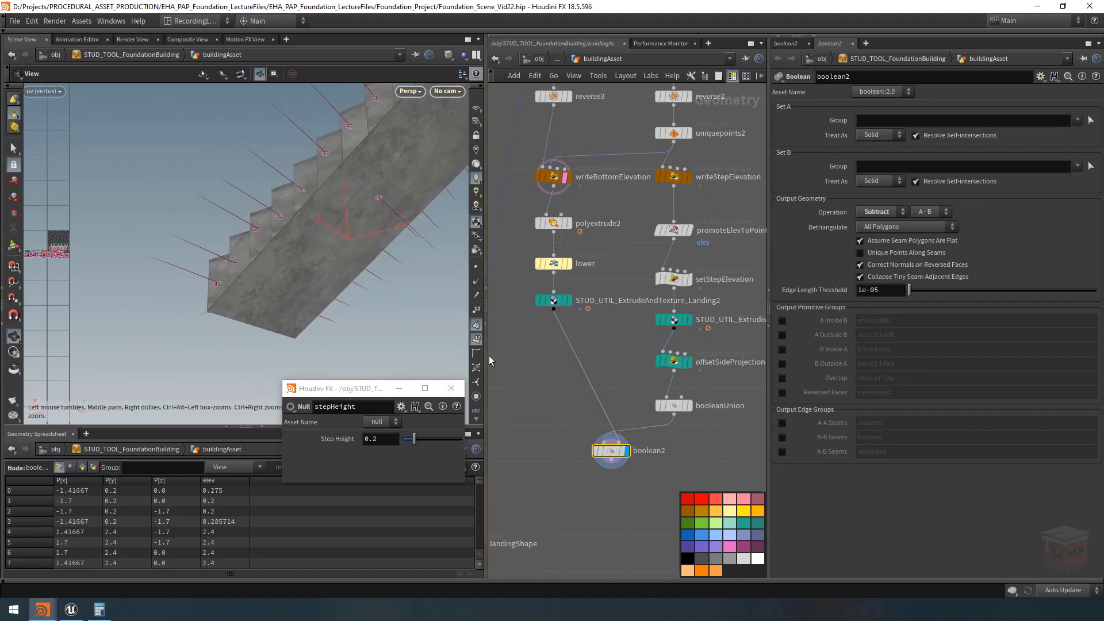
# Rename the boolean2 node as booleanSubtractBottom
pyautogui.moveTo(690, 460); pyautogui.dragTo(649, 461, button='middle')
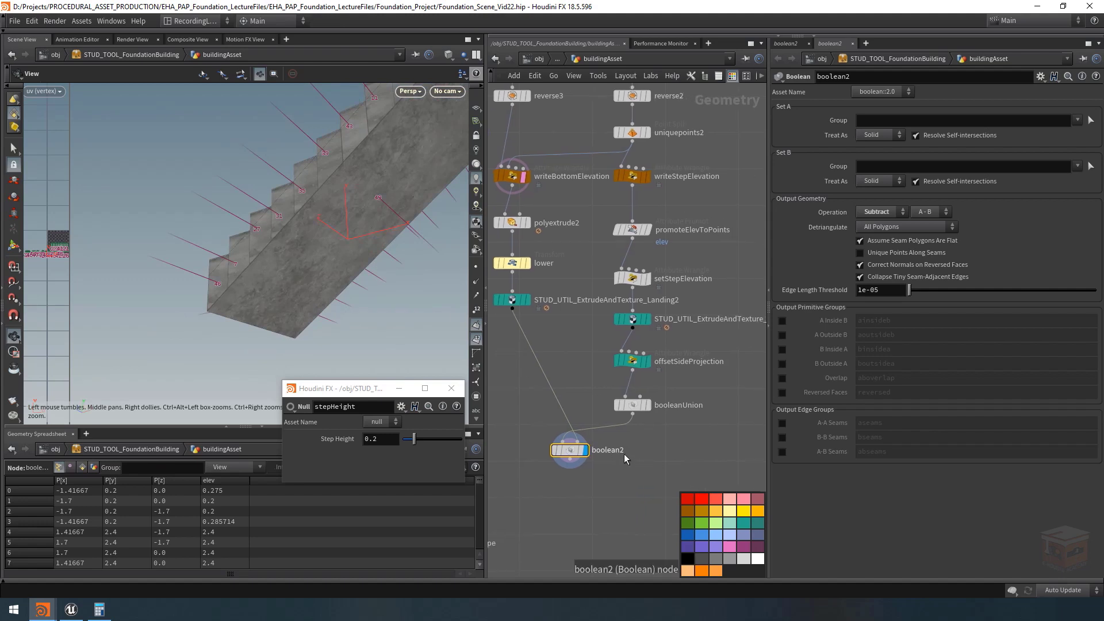
pyautogui.doubleClick(624, 453)
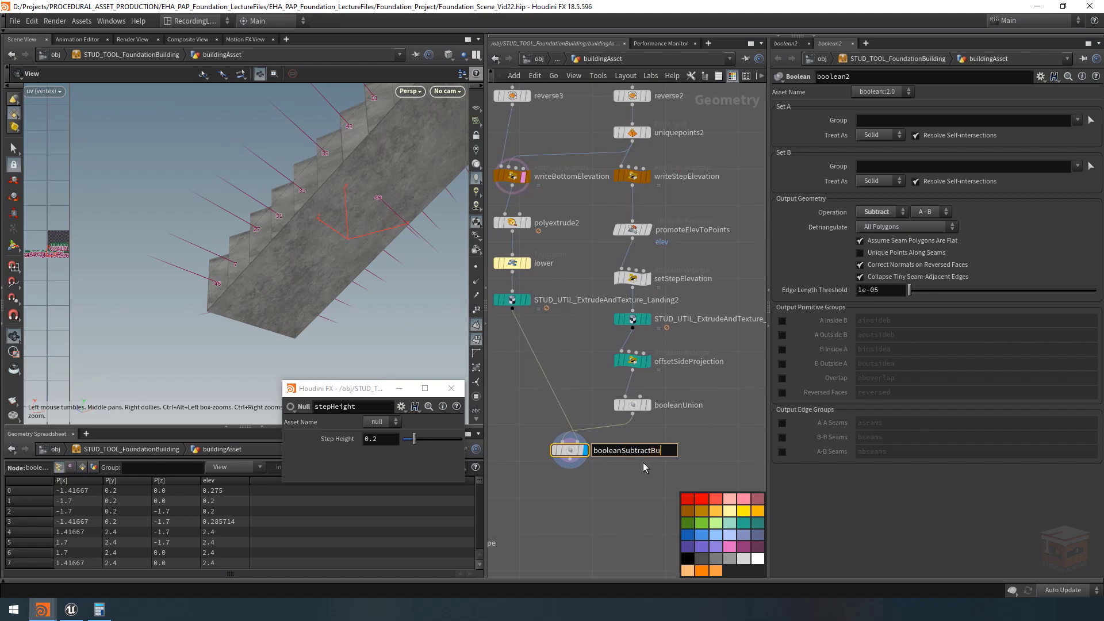
pyautogui.write('booleanSubtractButtom')
pyautogui.press('Return')
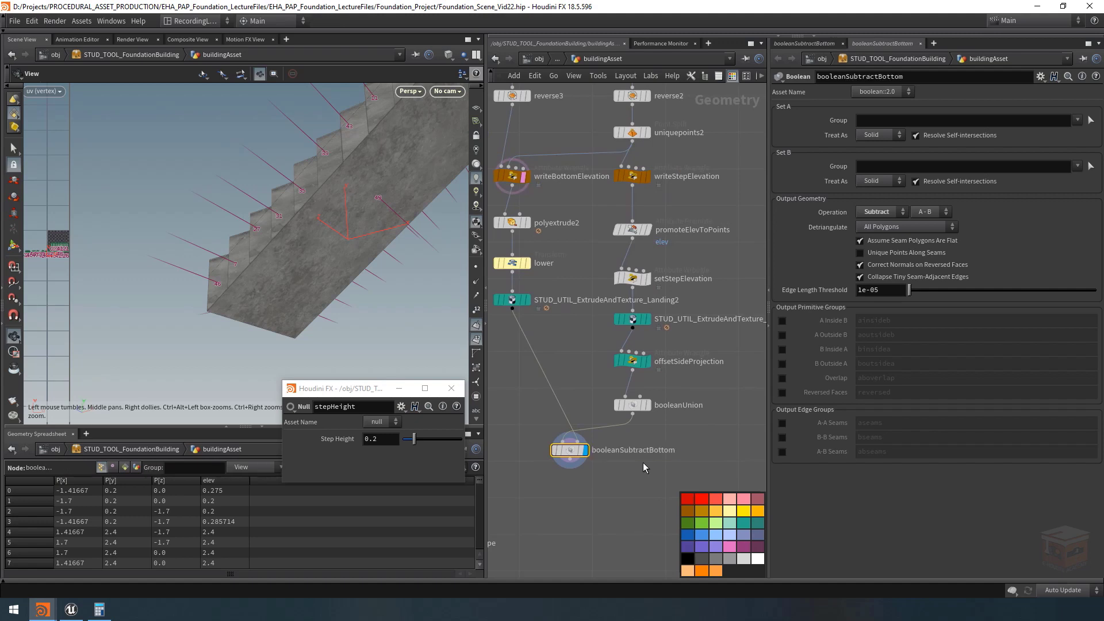
# Rename STUD_UTIL_ExtrudeAndTexture_Landing2 as STUD_UTIL_ExtrudeAndTexture_StairStepsBottom and copy the new suffix
pyautogui.scroll(-2, 560, 336)
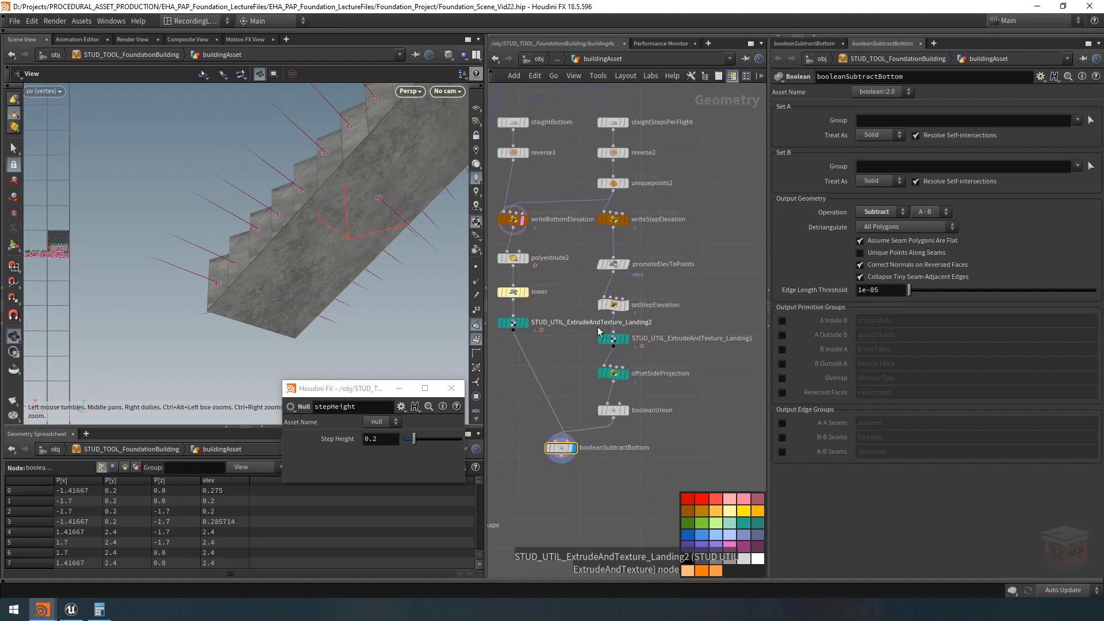
pyautogui.doubleClick(647, 323)
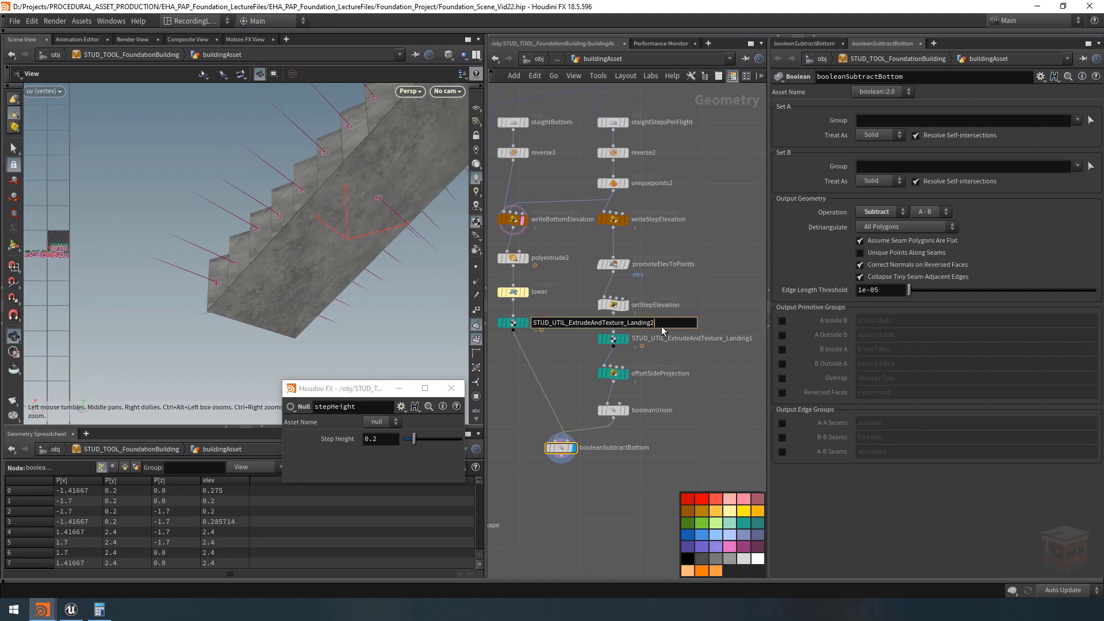
pyautogui.moveTo(662, 324); pyautogui.dragTo(637, 334)
pyautogui.write('StairStepsBottom')
pyautogui.hotkey('shift', 'Left')
pyautogui.hotkey('shift', 'Left')
pyautogui.hotkey('shift', 'Left')
pyautogui.hotkey('shift', 'Left')
pyautogui.hotkey('shift', 'Left')
pyautogui.hotkey('shift', 'Left')
pyautogui.hotkey('shift', 'Left')
pyautogui.hotkey('shift', 'Left')
pyautogui.hotkey('shift', 'Left')
pyautogui.hotkey('shift', 'Left')
pyautogui.hotkey('shift', 'Left')
pyautogui.hotkey('shift', 'Left')
pyautogui.hotkey('shift', 'Left')
pyautogui.hotkey('shift', 'Left')
pyautogui.hotkey('shift', 'Left')
pyautogui.hotkey('ctrl', 'c')
pyautogui.press('Right')
pyautogui.press('Return')
# Rename STUD_UTIL_ExtrudeAndTexture_Landing1 as STUD_UTIL_ExtrudeAndTexture_StairSteps, reusing the copied suffix without "Bottom"
pyautogui.moveTo(714, 357); pyautogui.dragTo(657, 360, button='middle')
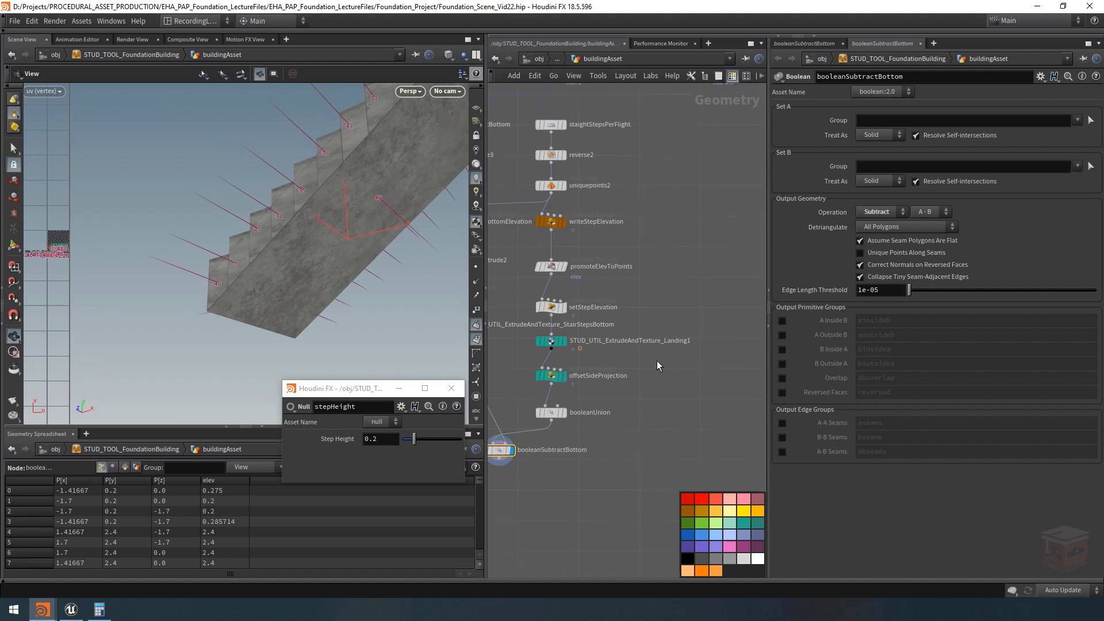
pyautogui.doubleClick(665, 343)
pyautogui.hotkey('ctrl', 'v')
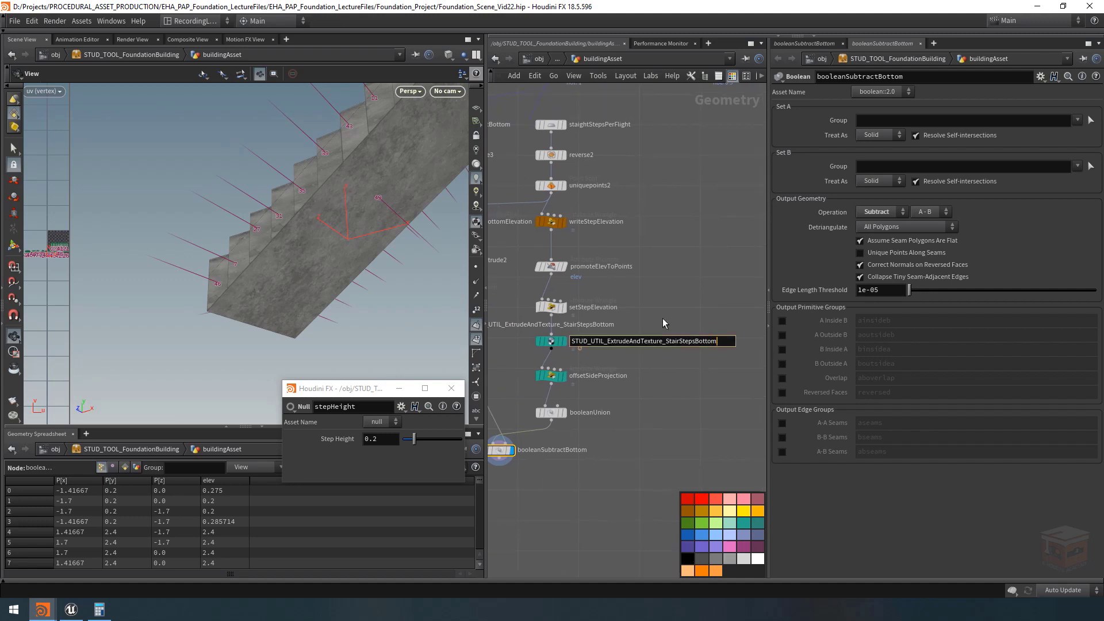
pyautogui.press('BackSpace')
pyautogui.press('BackSpace')
pyautogui.press('BackSpace')
pyautogui.press('BackSpace')
pyautogui.press('BackSpace')
pyautogui.press('BackSpace')
pyautogui.press('Return')
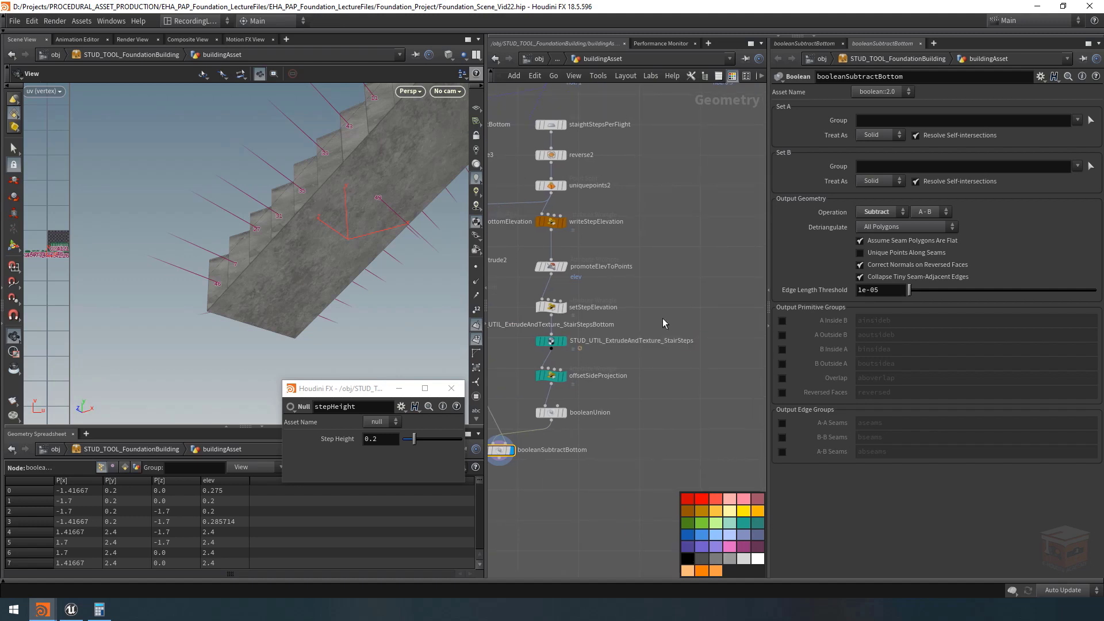
# Hide the primitive normals and primitive numbers in the viewport, showing the whole flight of stairs
pyautogui.scroll(-4, 710, 283)
pyautogui.scroll(-3, 756, 289)
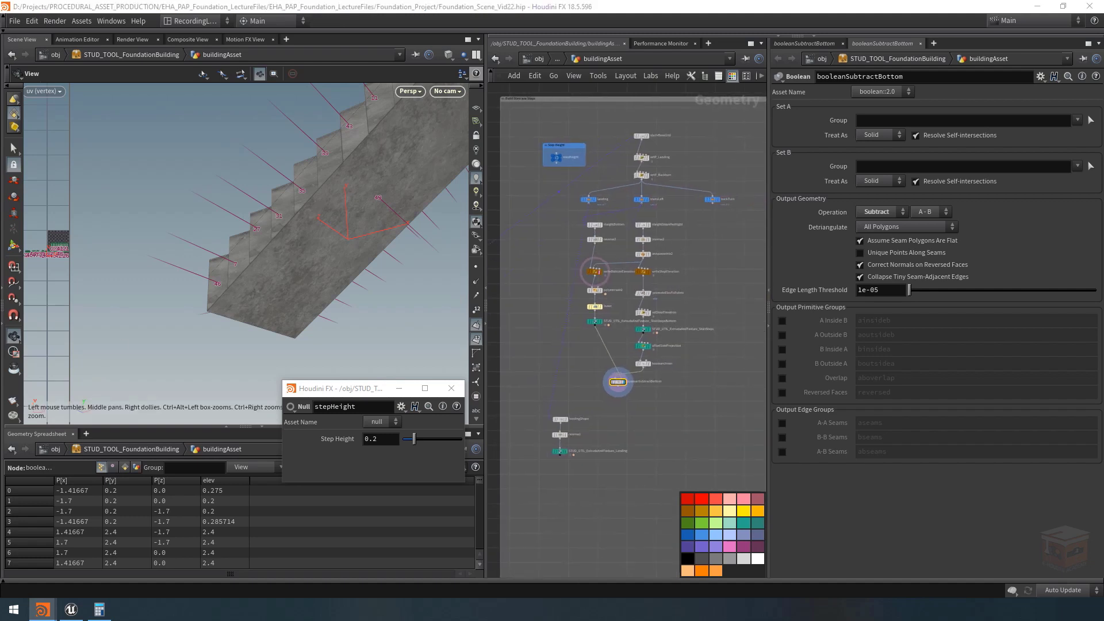
pyautogui.moveTo(326, 265); pyautogui.dragTo(353, 266)
pyautogui.click(476, 326)
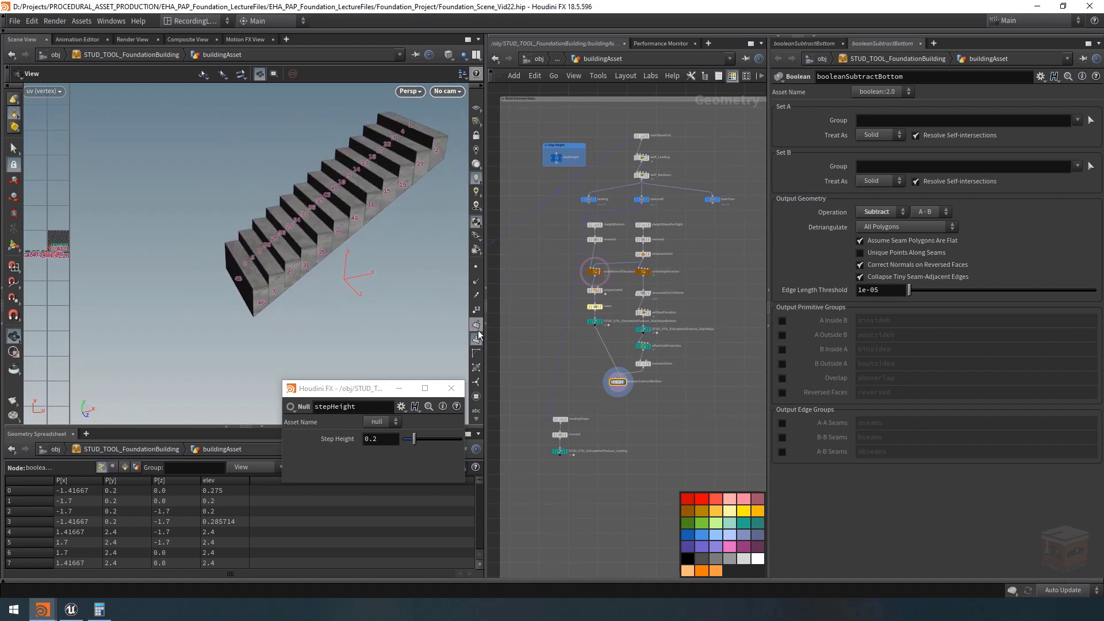
pyautogui.click(476, 339)
pyautogui.moveTo(293, 198); pyautogui.dragTo(268, 259, button='middle')
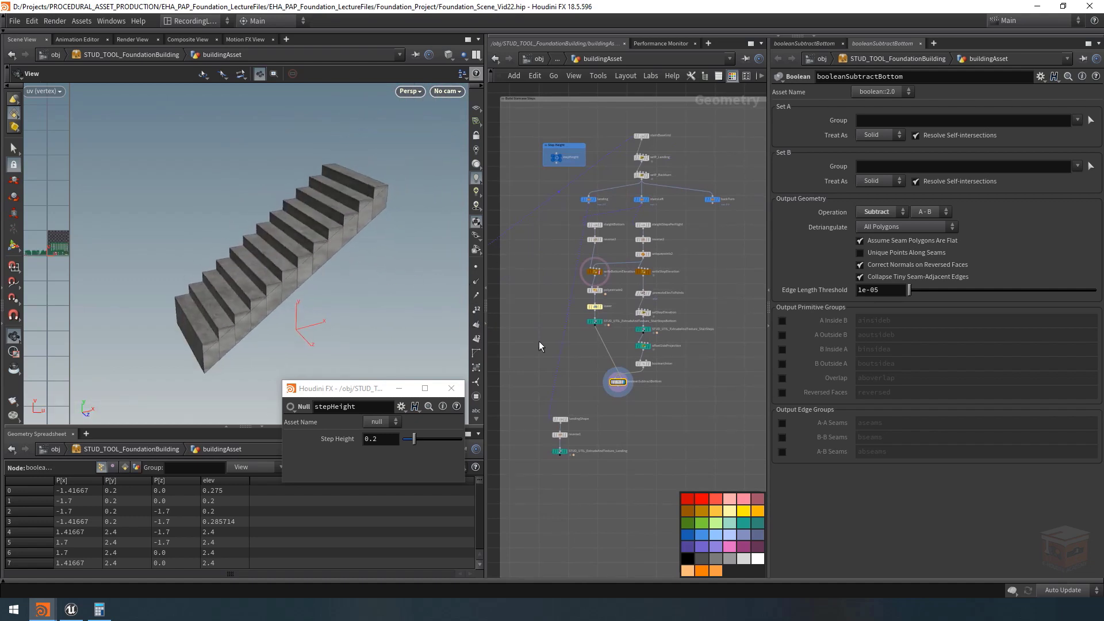